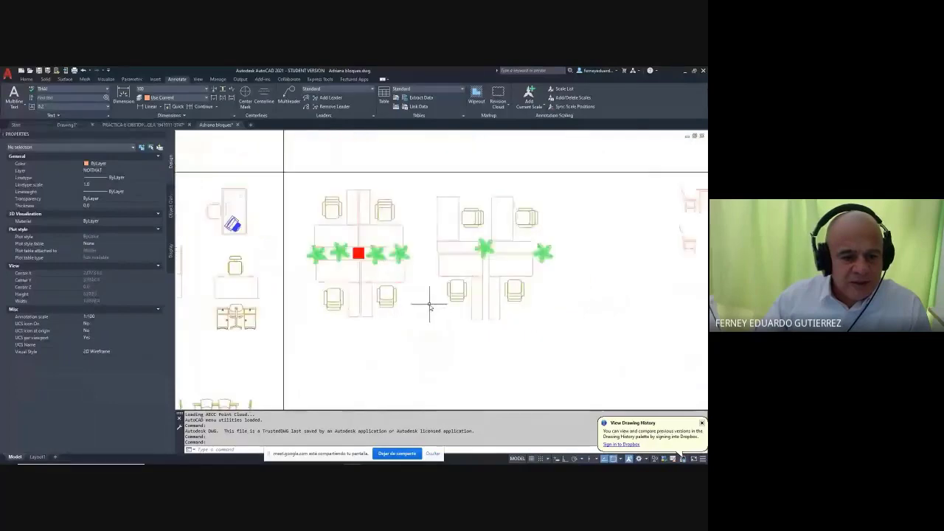
- Find the grand piano block dimensioned 1450 by 1500 in the block library drawing and copy it to the clipboard
middle_click_drag(456, 234, 325, 261)
middle_click_drag(506, 221, 387, 233)
middle_click_drag(545, 228, 361, 232)
mouse_move(452, 274)
middle_mouse_down()
mouse_move(387, 237)
mouse_move(350, 279)
middle_mouse_up()
mouse_move(537, 201)
middle_mouse_down()
mouse_move(464, 250)
mouse_move(586, 224)
mouse_move(509, 247)
mouse_move(405, 234)
middle_mouse_up()
scroll(525, 196, "up", 5)
scroll(444, 249, "down", 5)
scroll(429, 234, "up", 5)
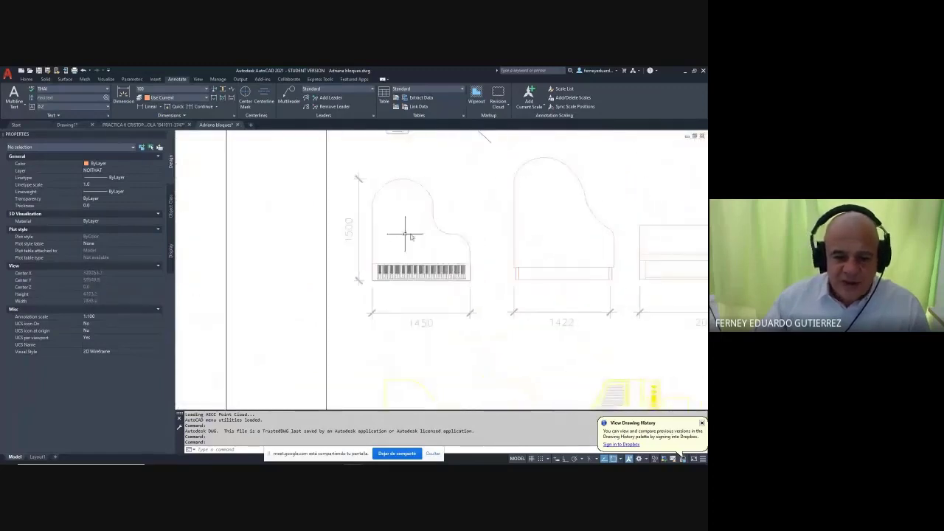
key("Escape")
middle_click_drag(463, 298, 375, 276)
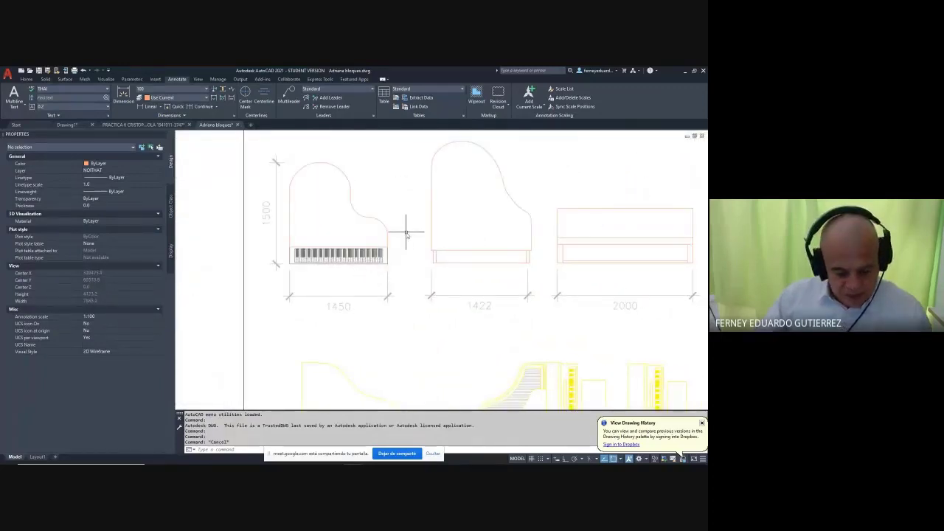
key("ctrl+c")
left_click(373, 164)
left_click(297, 272)
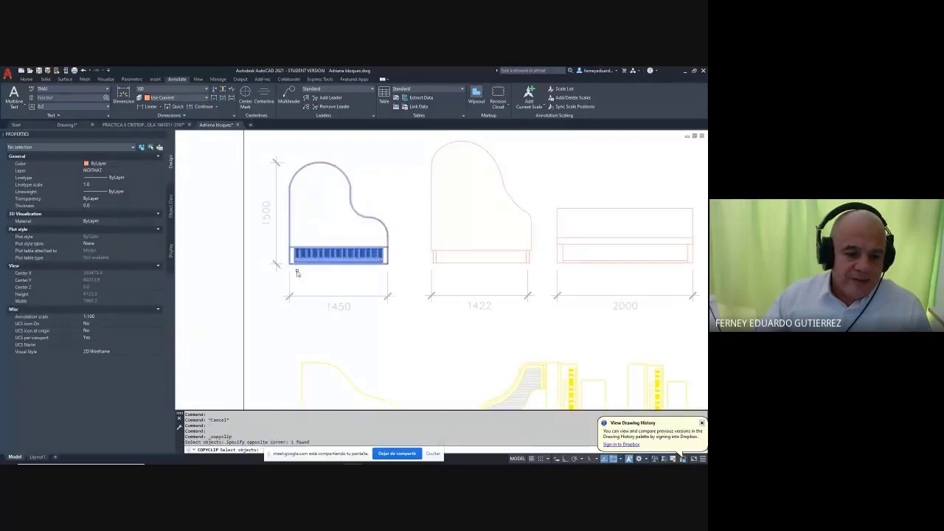
key("Return")
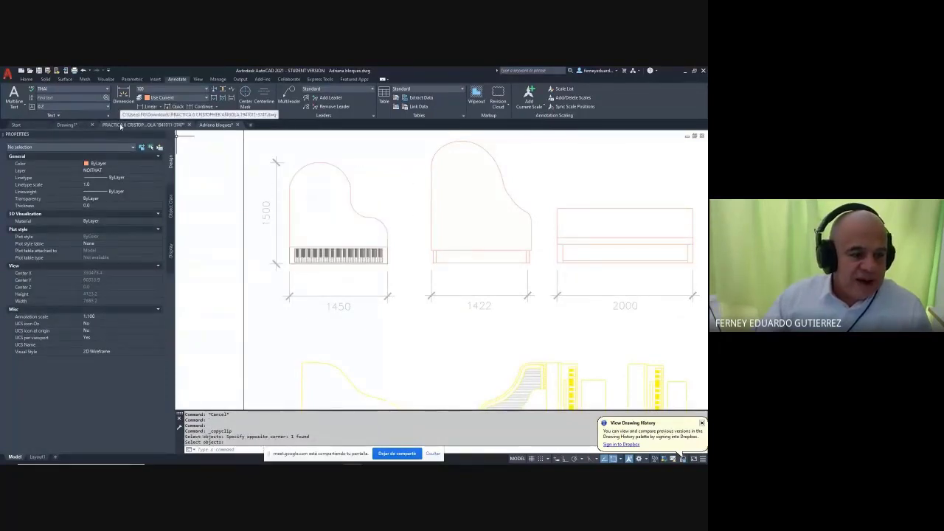
- Switch to the house plan drawing and paste the copied piano as a block beside the sheet
left_click(144, 125)
scroll(480, 279, "down", 3)
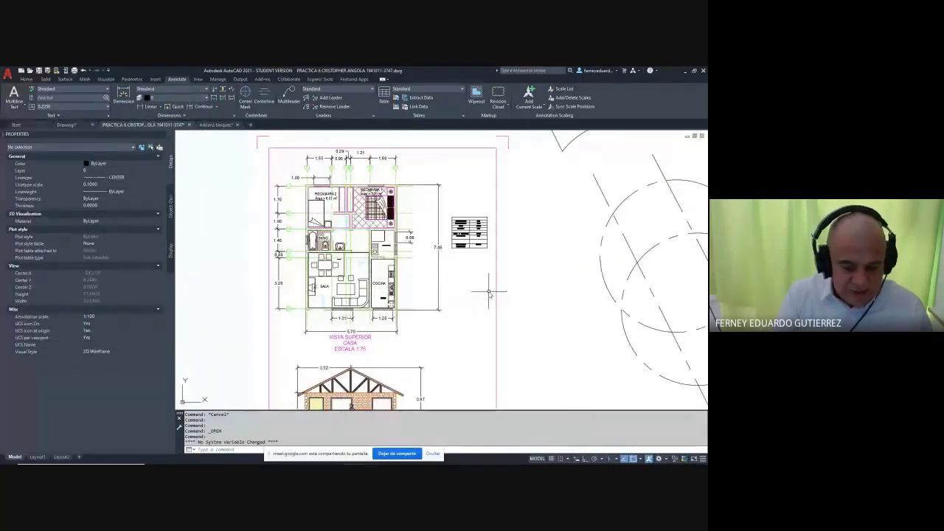
key("ctrl+shift+v")
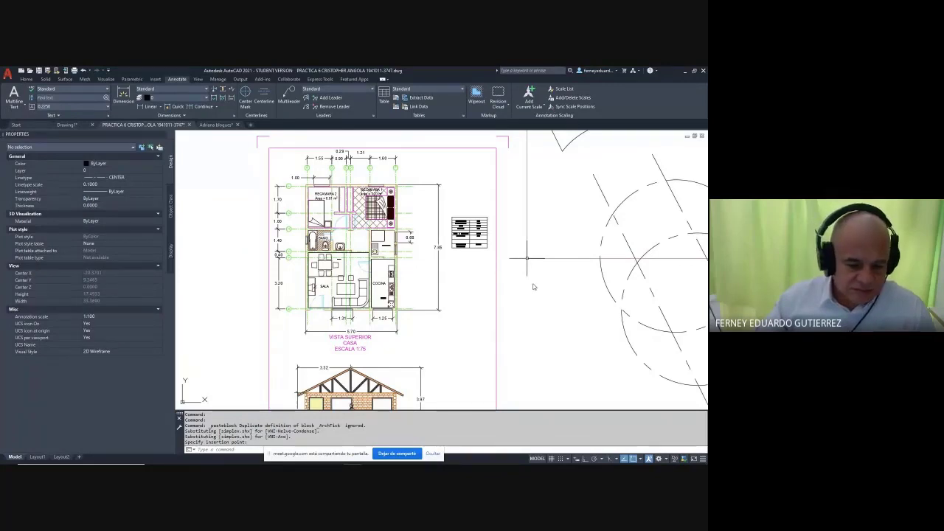
left_click(432, 454)
scroll(532, 283, "down", 2)
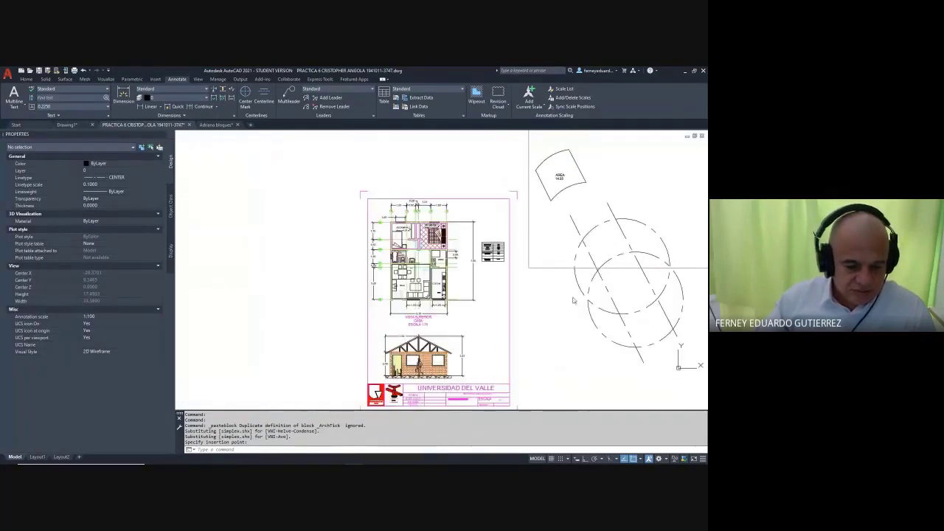
left_click(539, 288)
key("Escape")
- Examine the size of the pasted piano against the house plan sheet
scroll(542, 295, "down", 8)
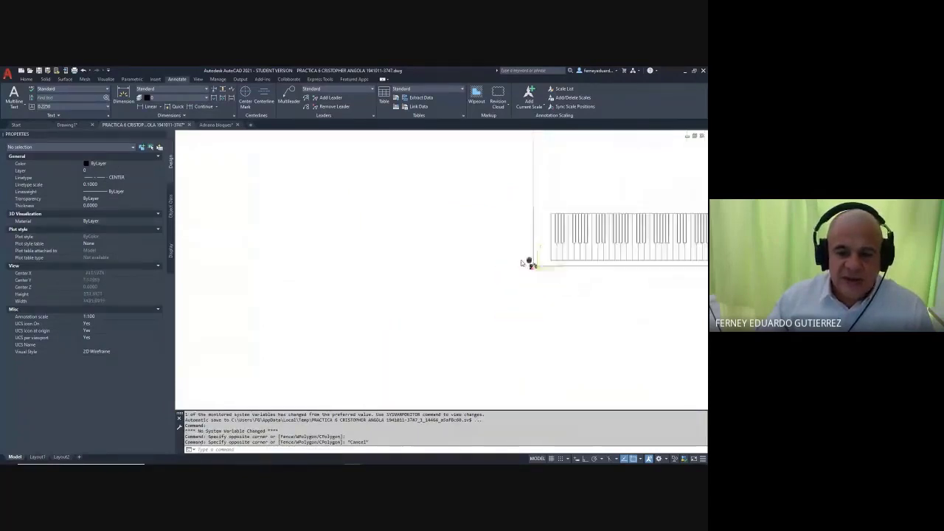
middle_click_drag(576, 259, 347, 306)
scroll(432, 263, "down", 3)
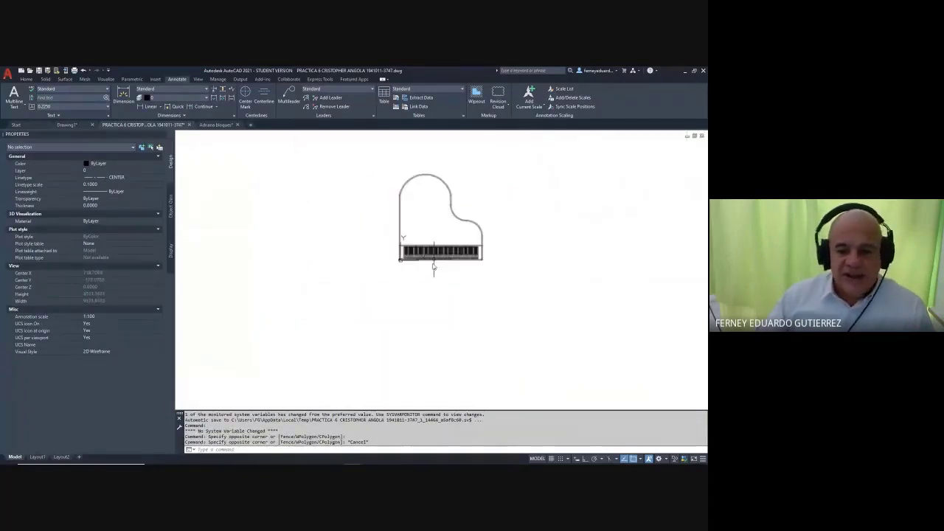
scroll(432, 259, "up", 8)
scroll(442, 243, "down", 4)
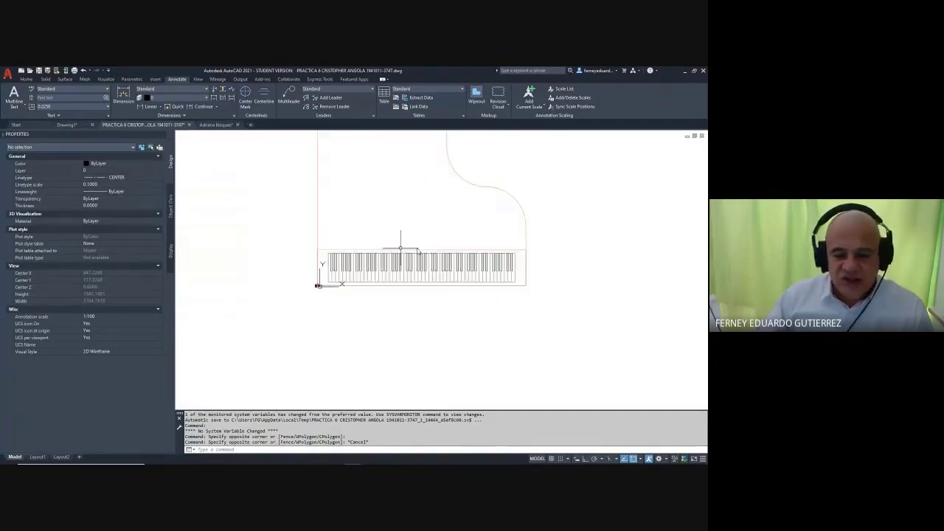
key("Escape")
key("Escape")
key("Escape")
key("Escape")
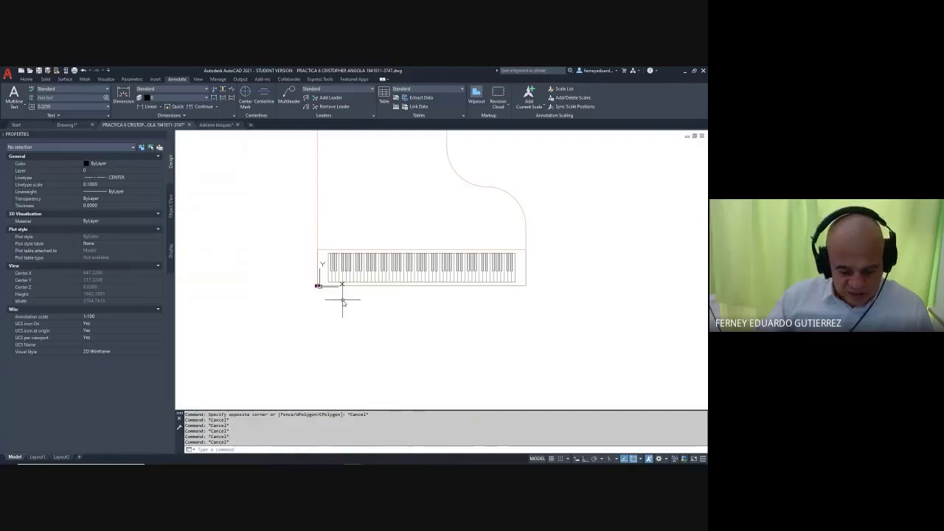
- Scale the piano down by eye from a base point near its keyboard corner until it roughly suits the floor plan
type("s")
scroll(324, 289, "up", 6)
type("c")
key("Return")
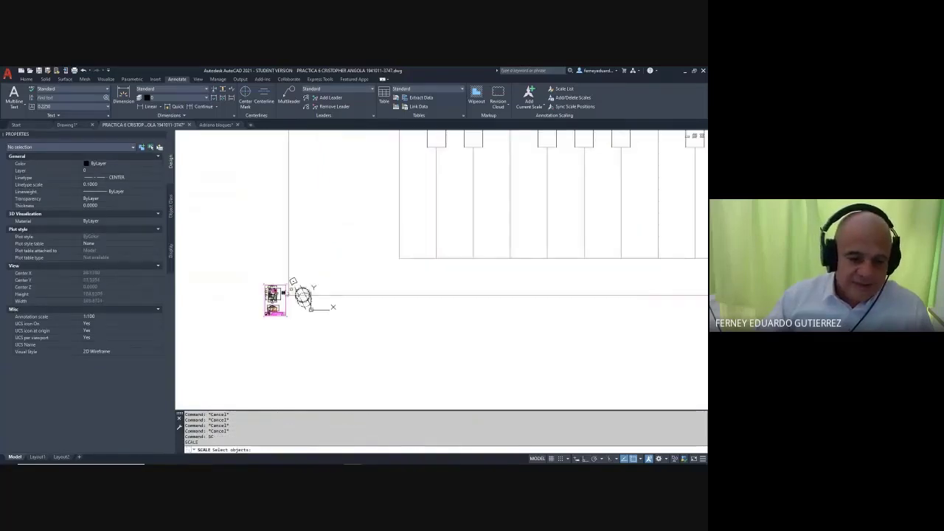
scroll(280, 299, "up", 2)
left_click(332, 281)
left_click(323, 293)
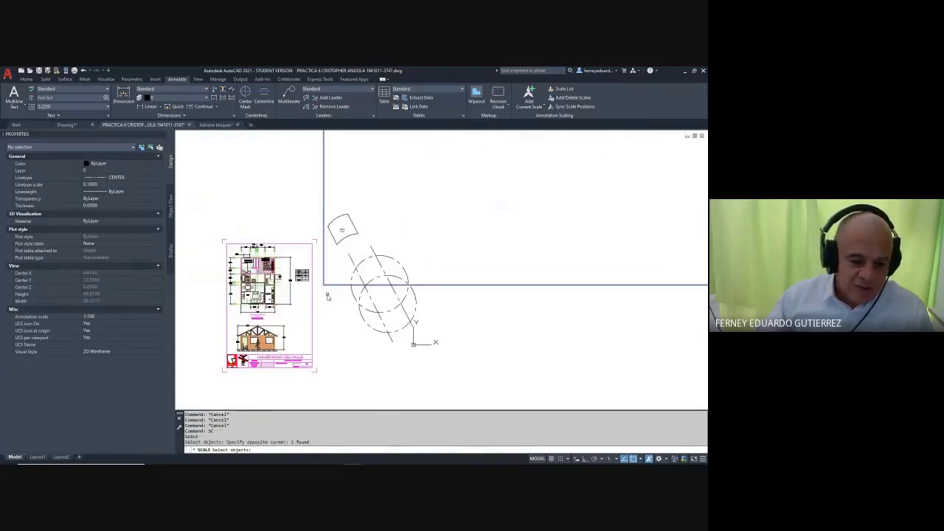
key("Return")
left_click(327, 295)
scroll(328, 294, "up", 4)
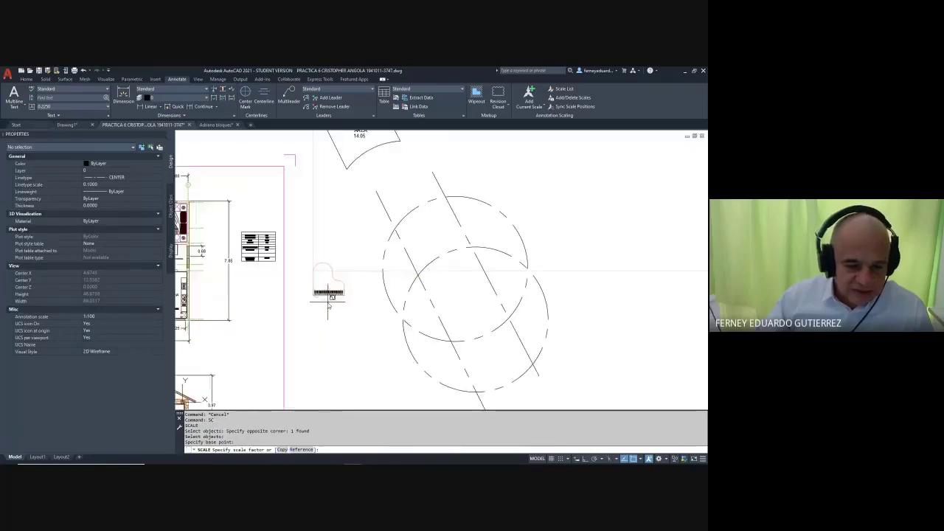
left_click(331, 295)
scroll(390, 315, "down", 2)
middle_click_drag(374, 317, 430, 288)
key("Escape")
key("Escape")
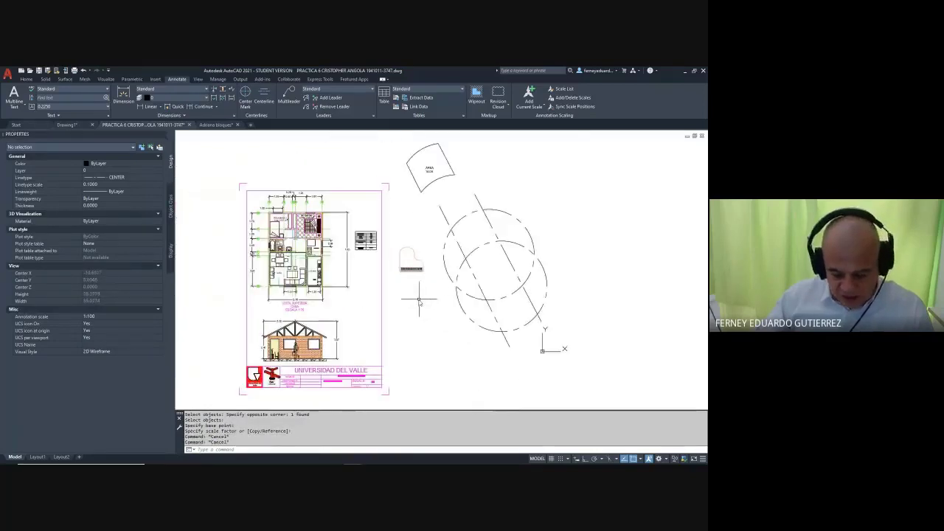
- Move the piano from beside the sheet into the SALA area of the floor plan
type("m")
key("Return")
left_click(426, 247)
left_click(411, 259)
key("Return")
left_click(410, 259)
scroll(291, 255, "up", 5)
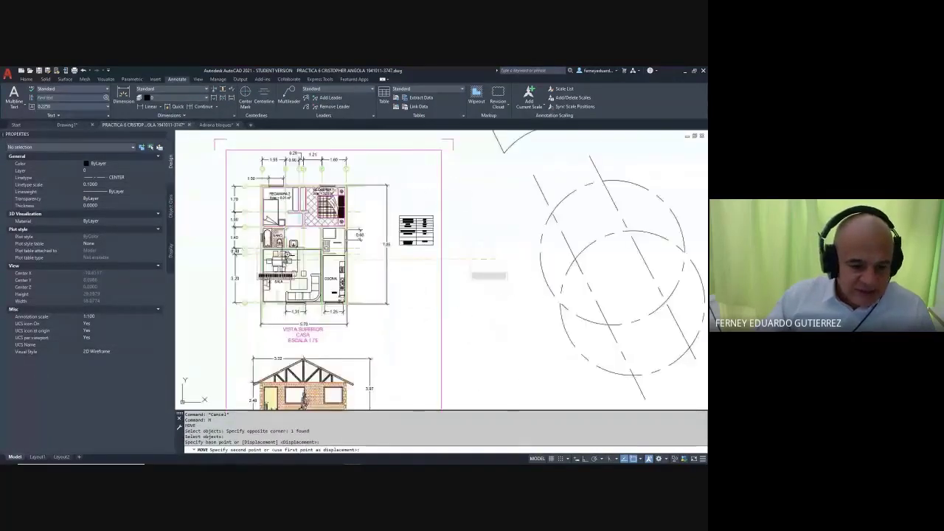
left_click(356, 265)
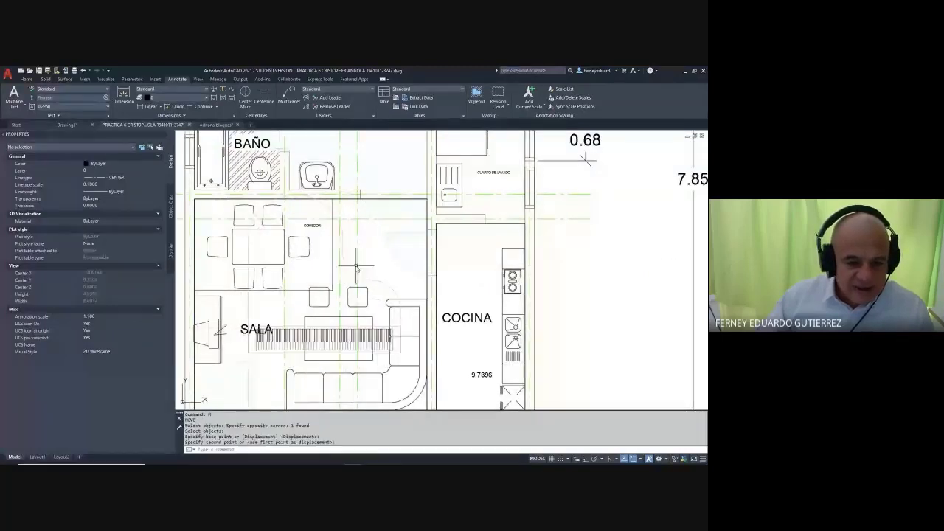
key("Escape")
key("Escape")
key("Escape")
key("Escape")
- Scale the piano by a factor of 0.5
middle_click_drag(390, 274, 415, 275)
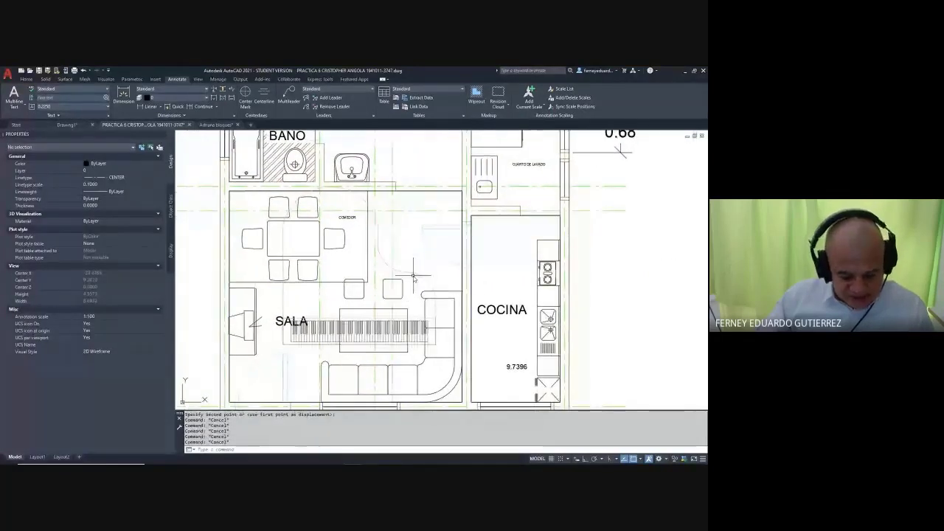
type("sc")
key("Return")
left_click(385, 262)
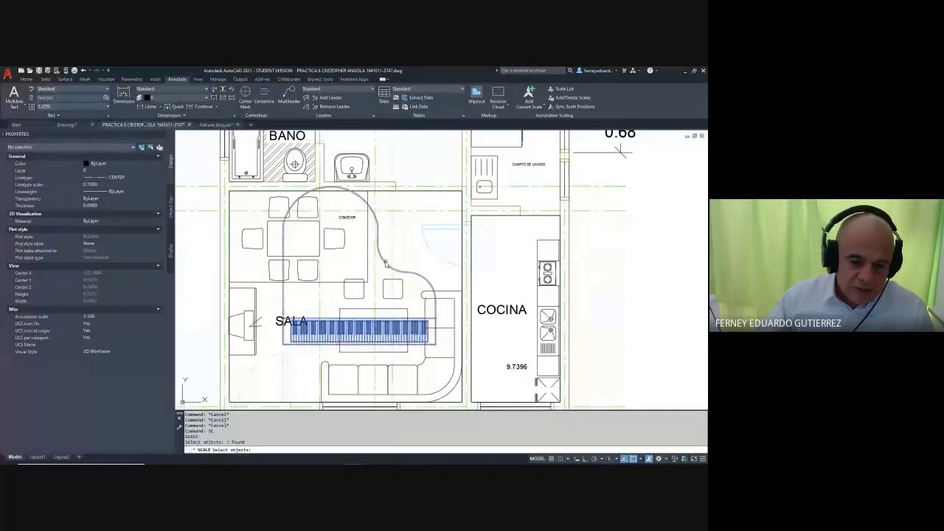
key("Return")
left_click(383, 241)
type(".")
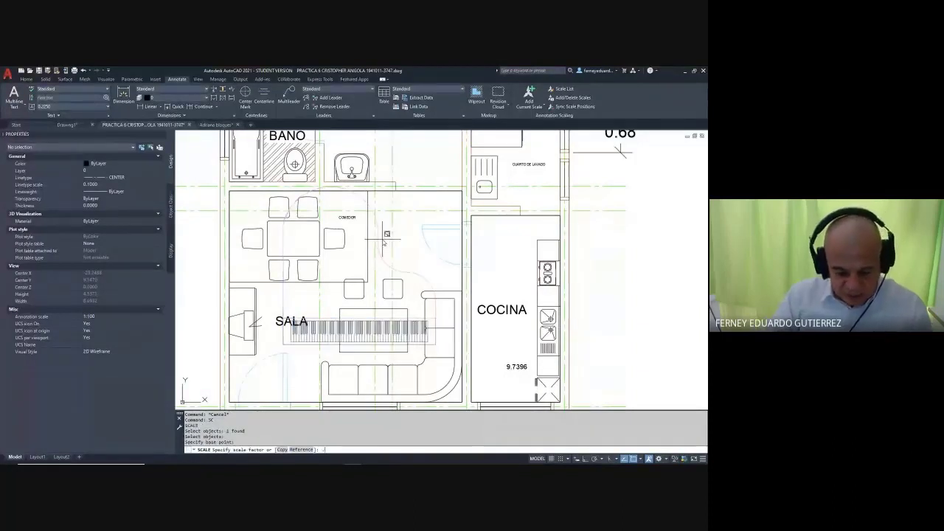
type("5")
key("Return")
key("Escape")
- Delete the sofa, coffee table and stools set from the SALA
middle_click_drag(408, 272, 393, 272)
middle_click_drag(326, 316, 326, 258)
left_click(332, 295)
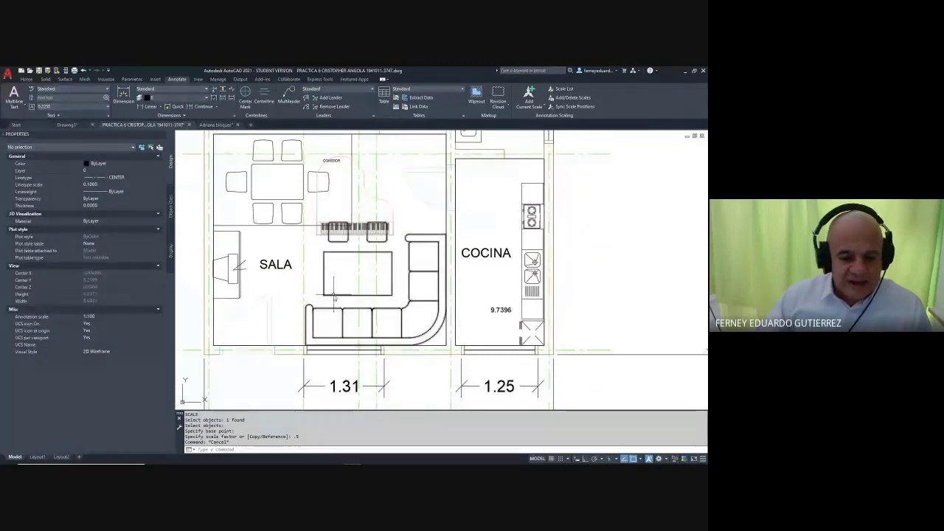
key("Delete")
key("Escape")
key("Escape")
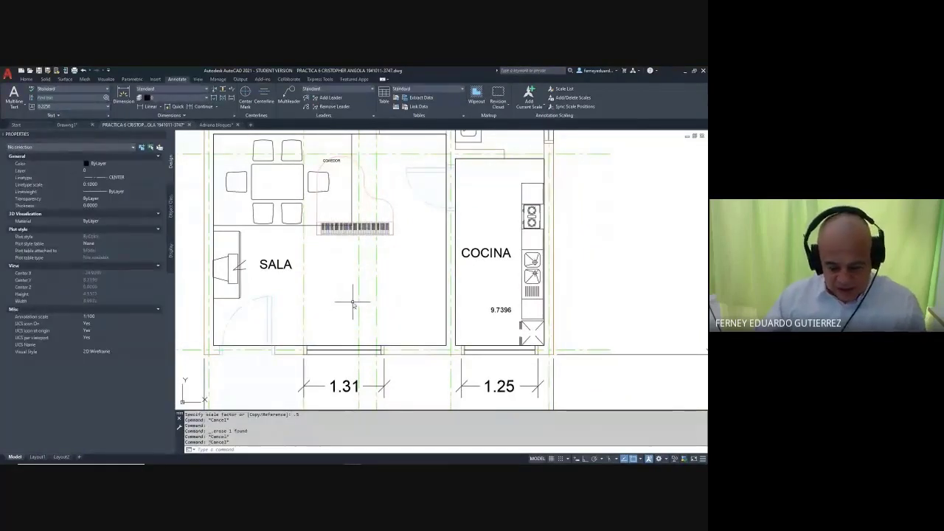
- Rotate the piano 180 degrees about its keyboard corner
type("RO")
key("Return")
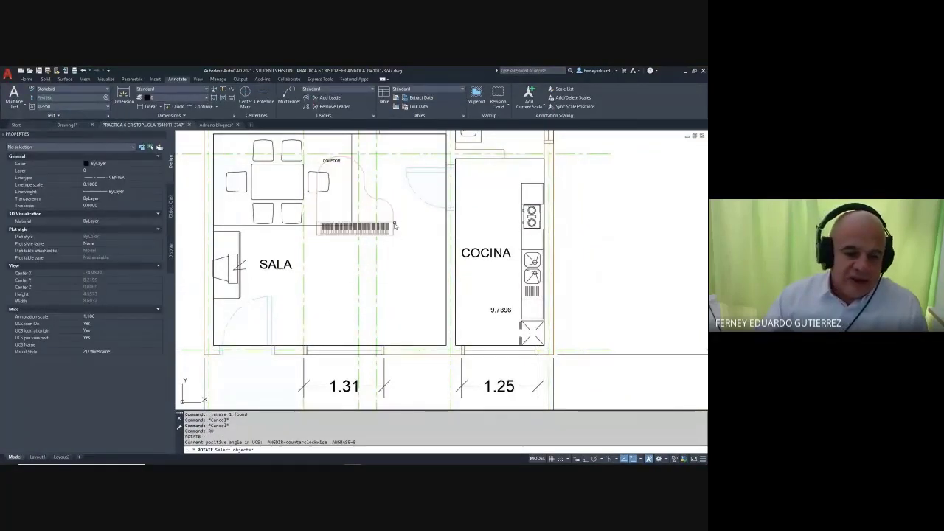
left_click(398, 224)
left_click(395, 241)
left_click(389, 234)
key("Return")
left_click(390, 235)
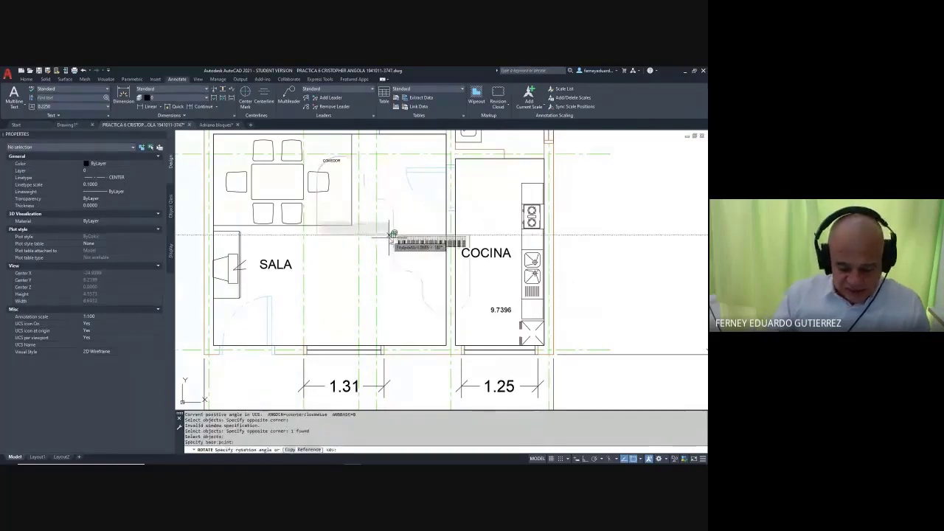
type("0")
key("Return")
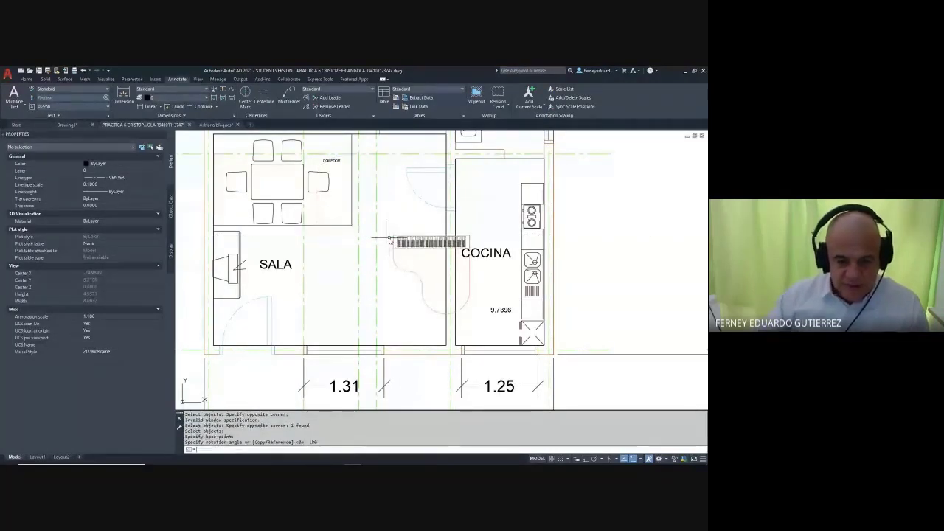
key("Escape")
key("Escape")
- Move the piano by its outer keyboard corner to the wall between the SALA and the COCINA
type("M")
key("Return")
left_click(418, 217)
left_click(410, 246)
key("Return")
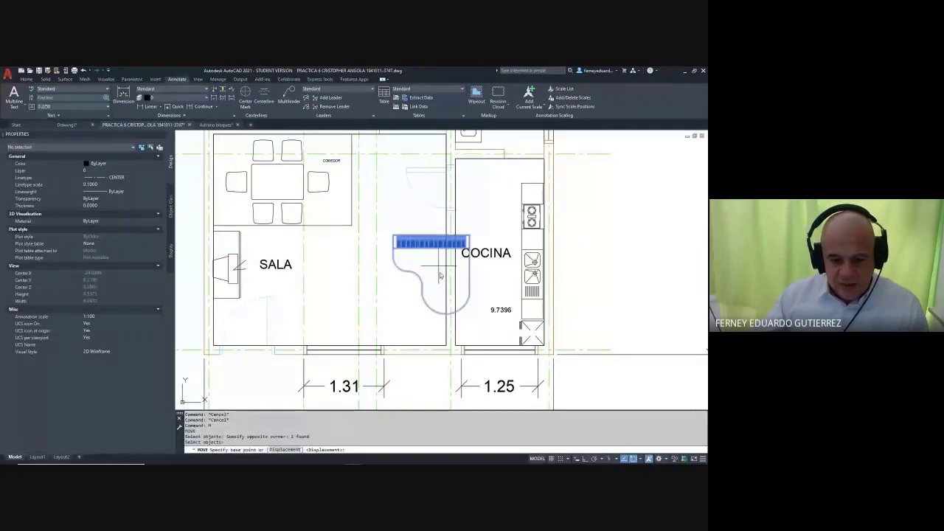
left_click(469, 235)
left_click(445, 278)
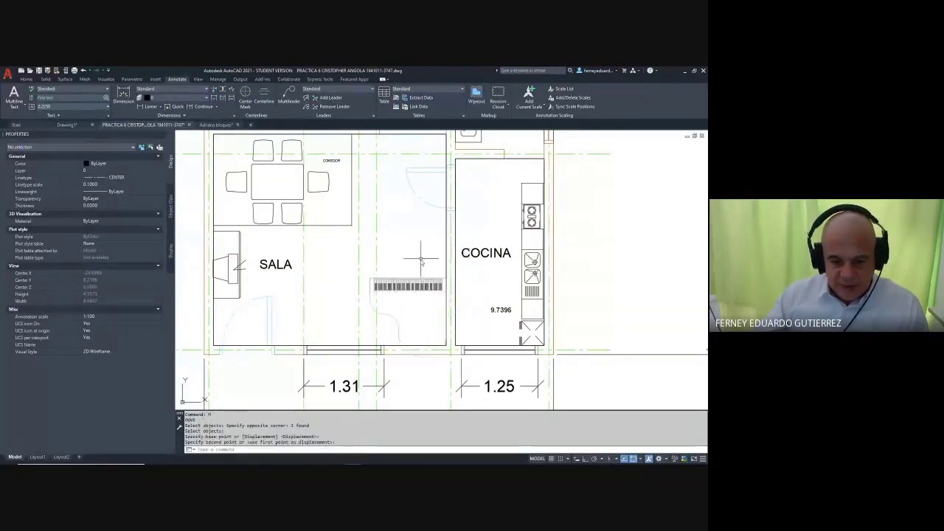
middle_click_drag(405, 284, 381, 233)
key("Escape")
key("Escape")
key("Escape")
- Try to move the piano by the quadrant of its curved end onto the SALA's lower wall
type("M")
key("Return")
left_click(397, 217)
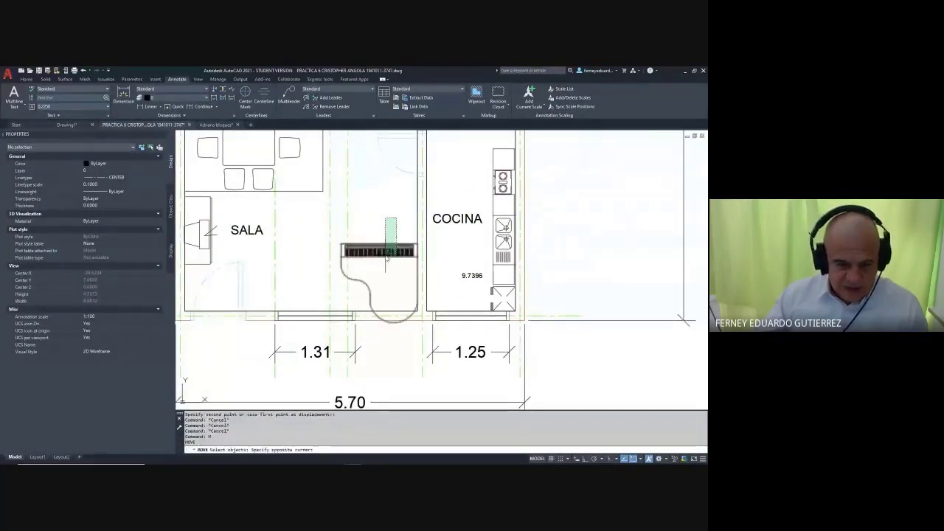
left_click(385, 262)
key("Return")
scroll(398, 327, "up", 3)
left_click(393, 323)
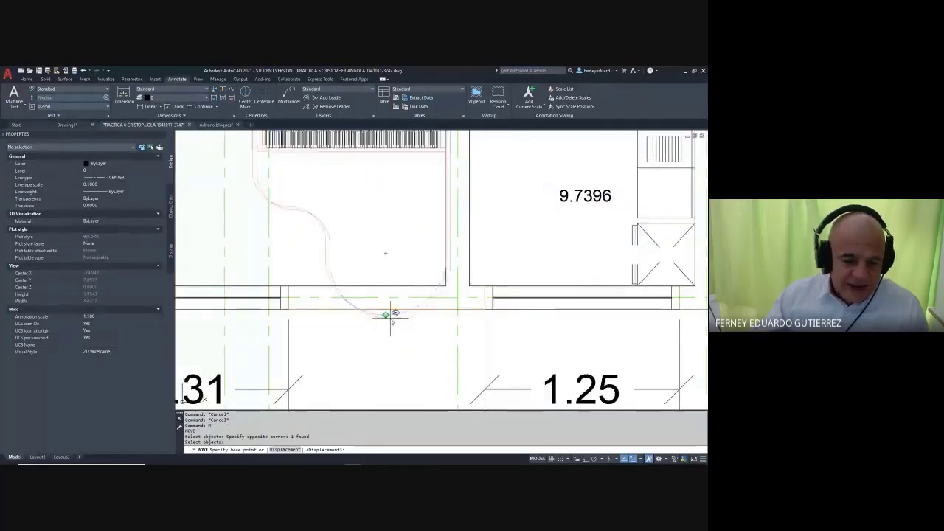
key("Escape")
key("Escape")
key("Escape")
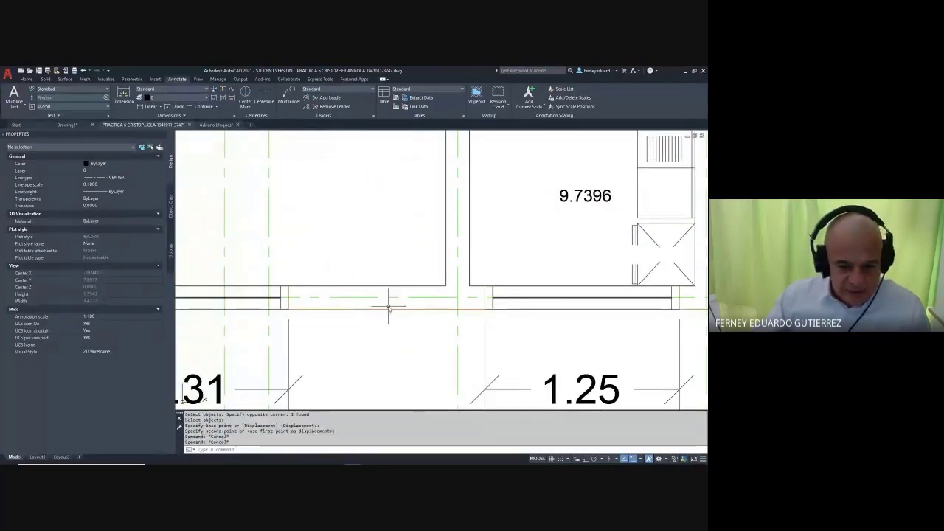
- Undo the last move of the piano
scroll(390, 305, "down", 4)
key("Return")
key("Return")
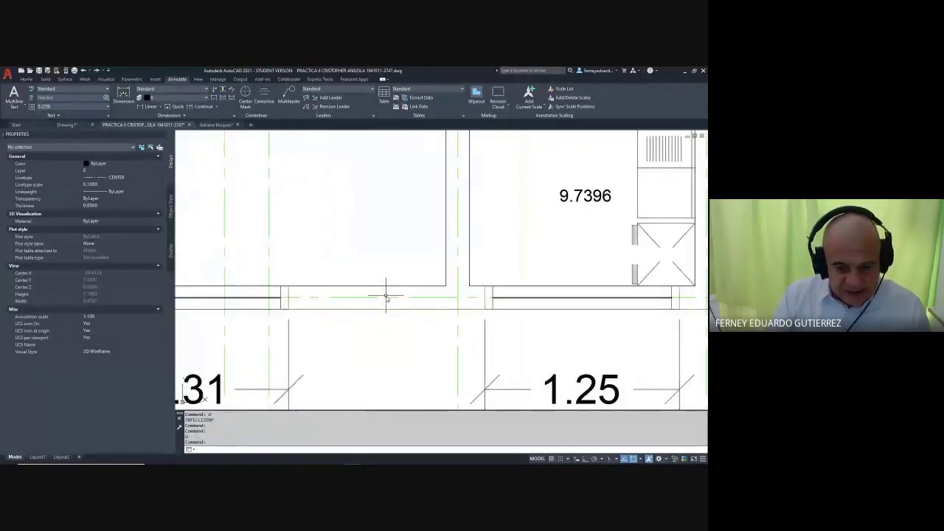
- Move the piano by the quadrant of its curved end, using a Perpendicular snap to the SALA's lower inner wall line
key("Return")
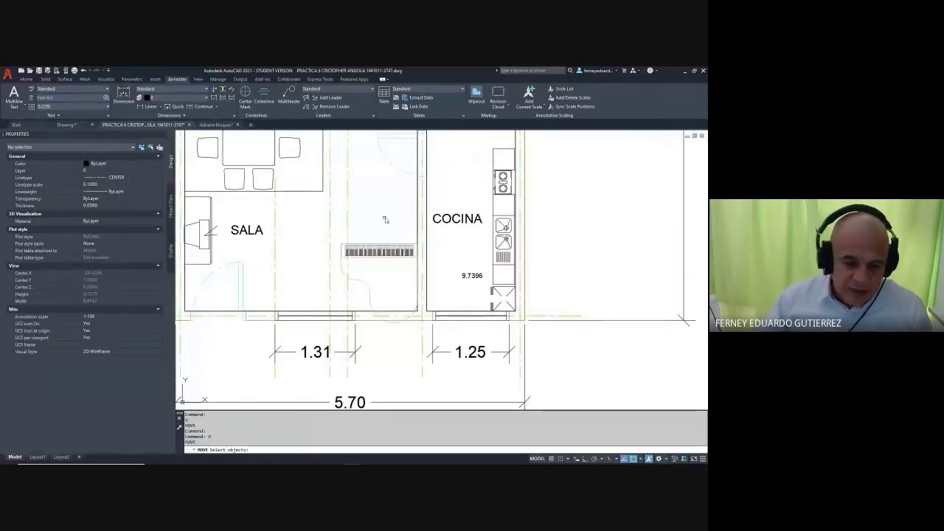
left_click(385, 219)
left_click(377, 256)
key("Return")
scroll(386, 320, "up", 3)
left_click(395, 329)
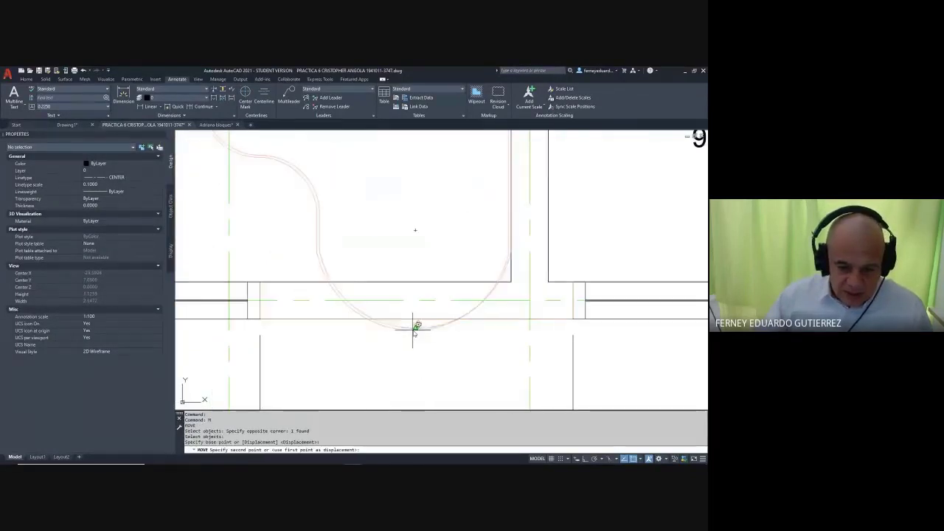
right_click(398, 249, "shift")
left_click(424, 374)
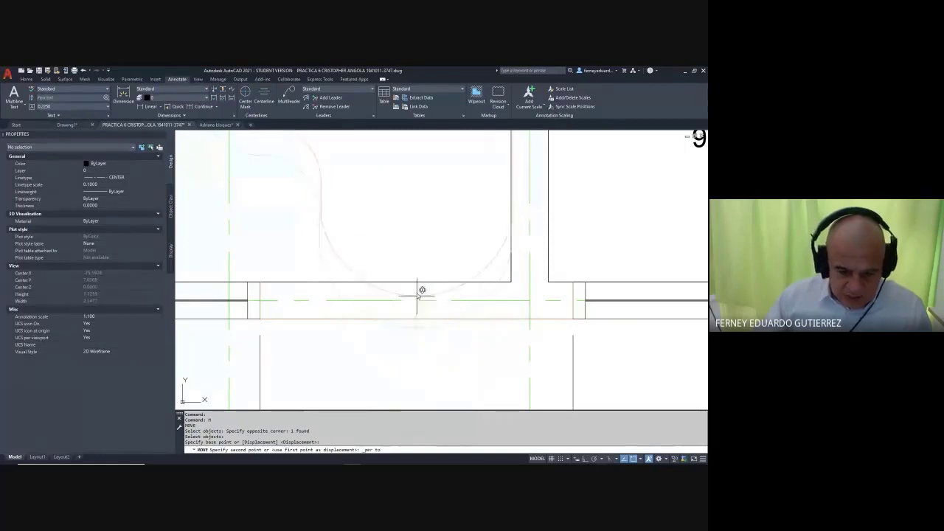
scroll(417, 284, "down", 3)
key("Escape")
key("Escape")
key("Escape")
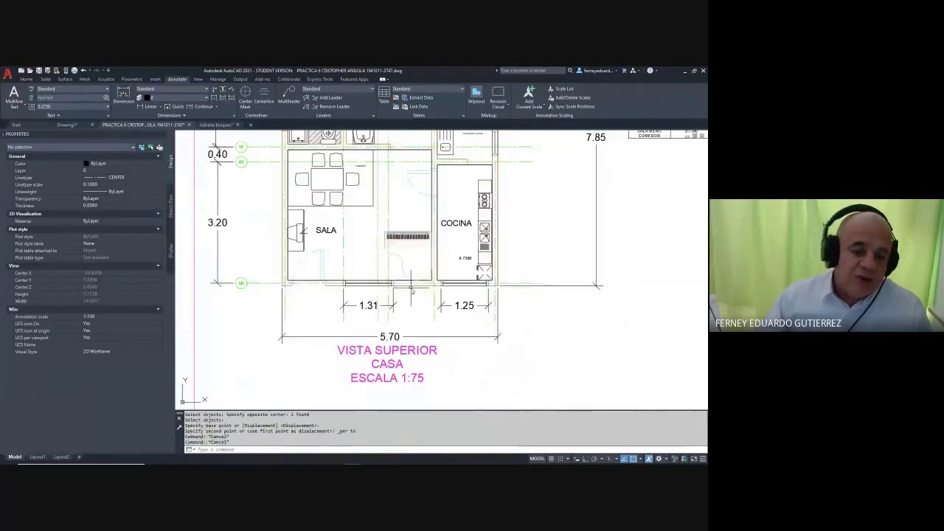
- Check the placed piano block's scale factors in its properties
middle_click_drag(411, 237, 416, 230)
left_click(416, 230)
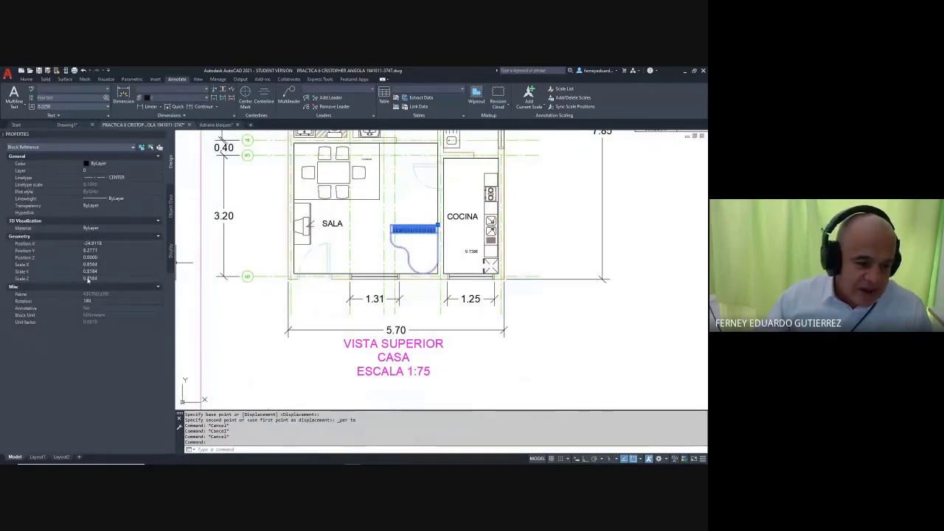
key("Escape")
key("Escape")
key("Escape")
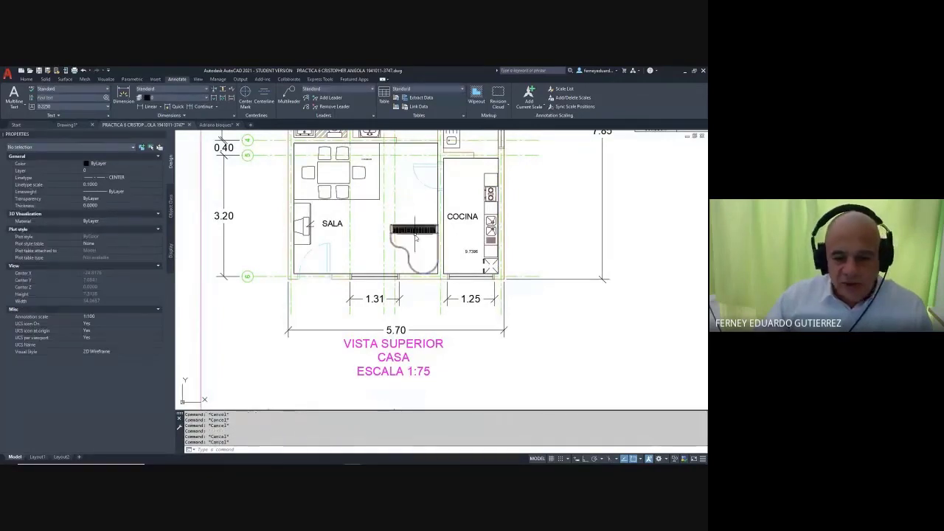
- Explode the piano block in the SALA
type("x")
key("Return")
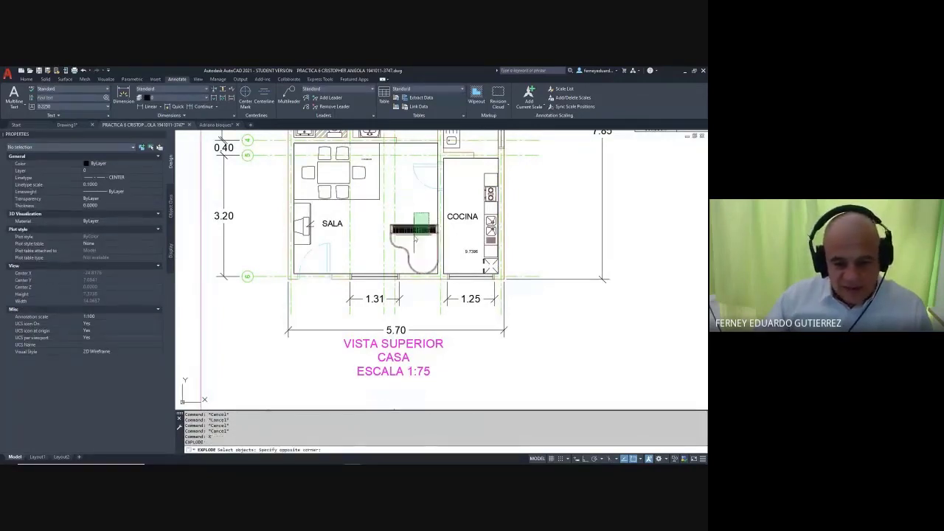
left_click(389, 223)
left_click(436, 249)
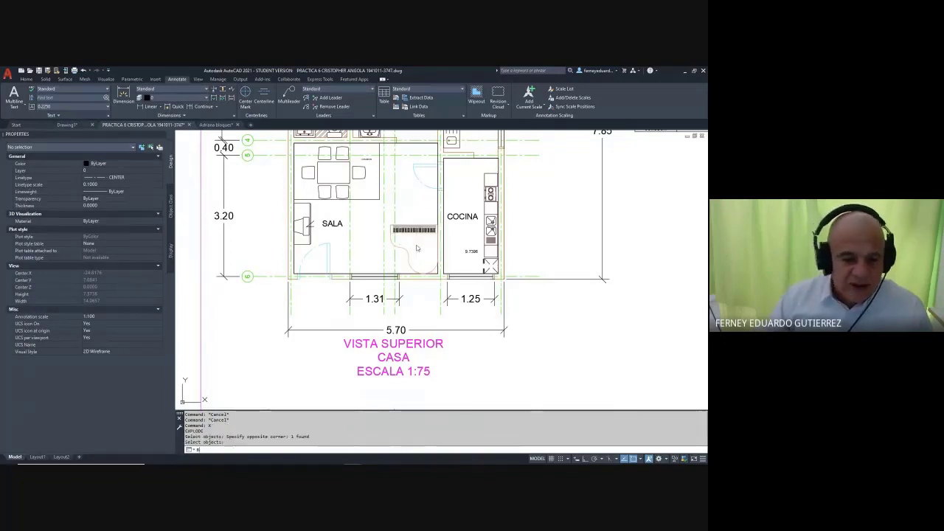
- Begin a block definition named PIANO with its base point at the SALA's lower inner corner beside the COCINA wall
key("Return")
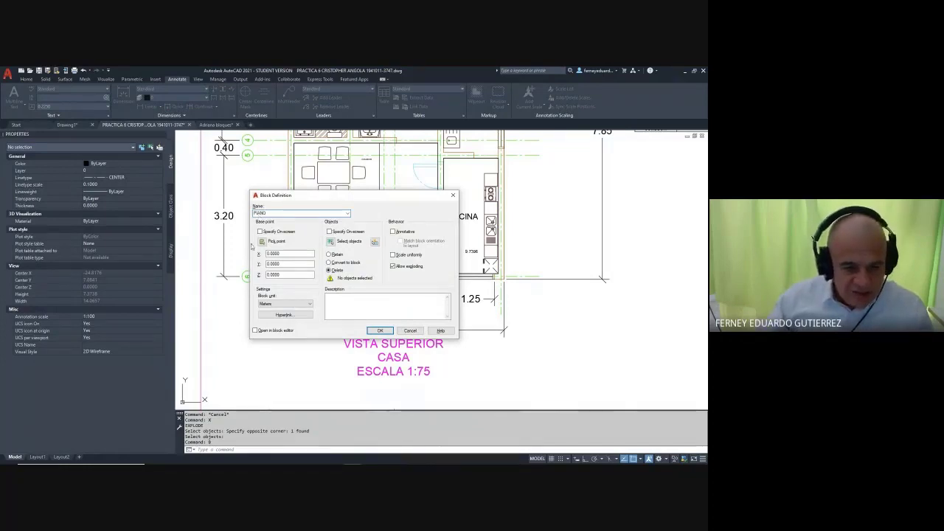
left_click(262, 242)
left_click(437, 274)
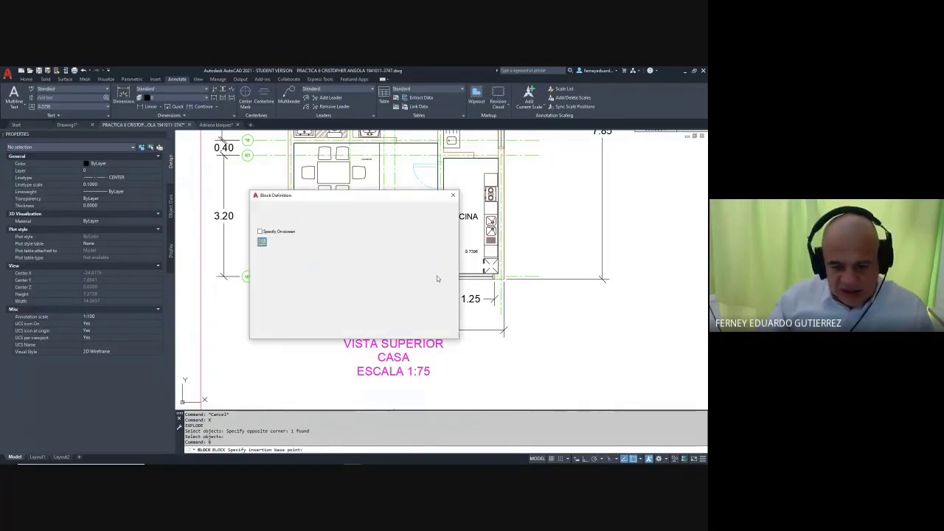
- Choose the exploded piano as the PIANO block's object, set it to Convert to block, and create the definition
left_click(333, 235)
left_click(378, 220)
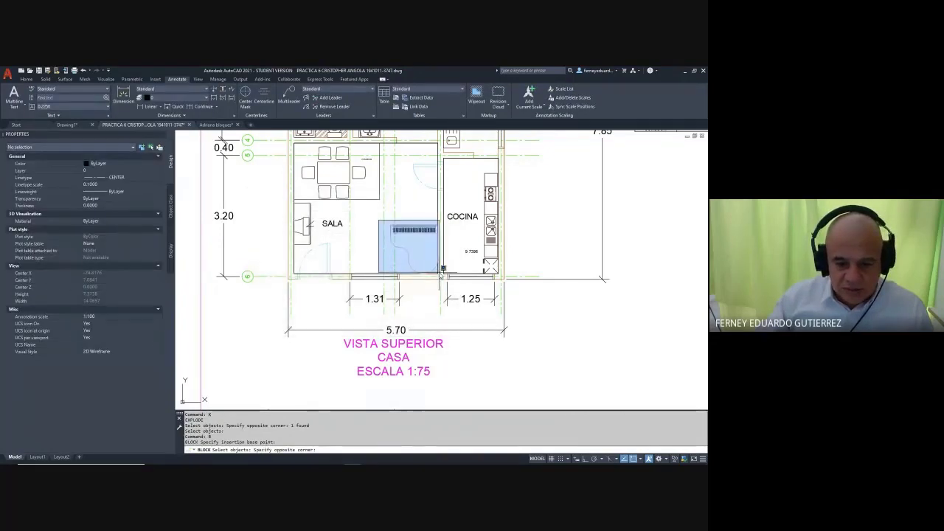
left_click(437, 272)
scroll(432, 270, "up", 6)
left_click(436, 276)
left_click(424, 270)
scroll(425, 271, "down", 4)
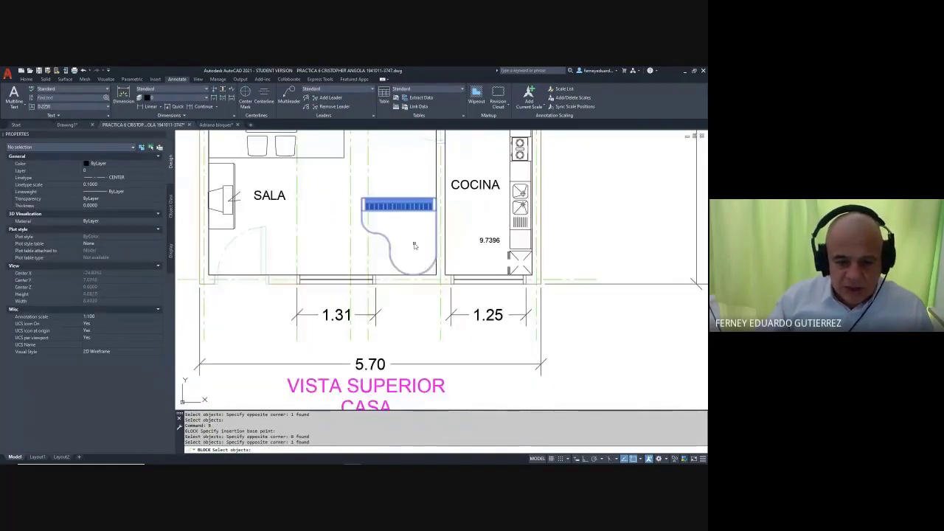
key("Return")
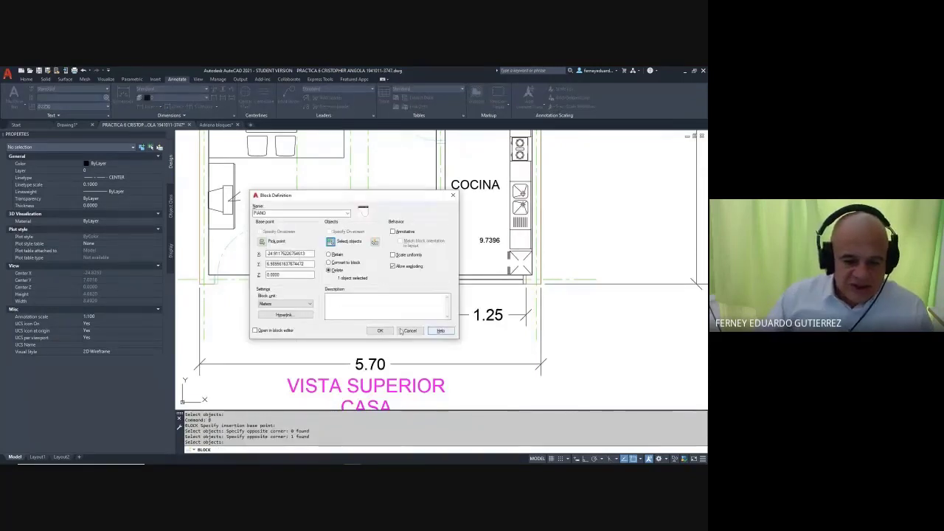
left_click(346, 264)
left_click(379, 330)
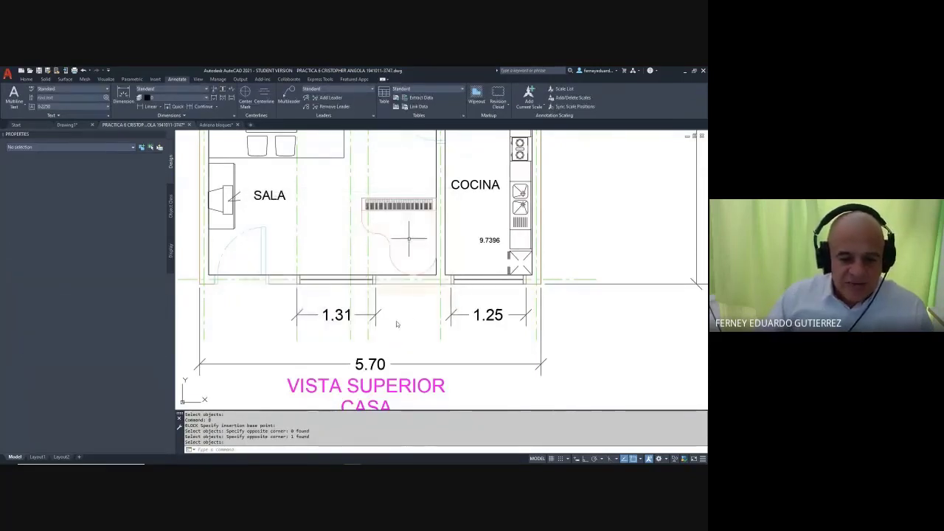
- Check the scale factors and insertion point of the new PIANO block in its properties
key("Escape")
key("Escape")
left_click(369, 248)
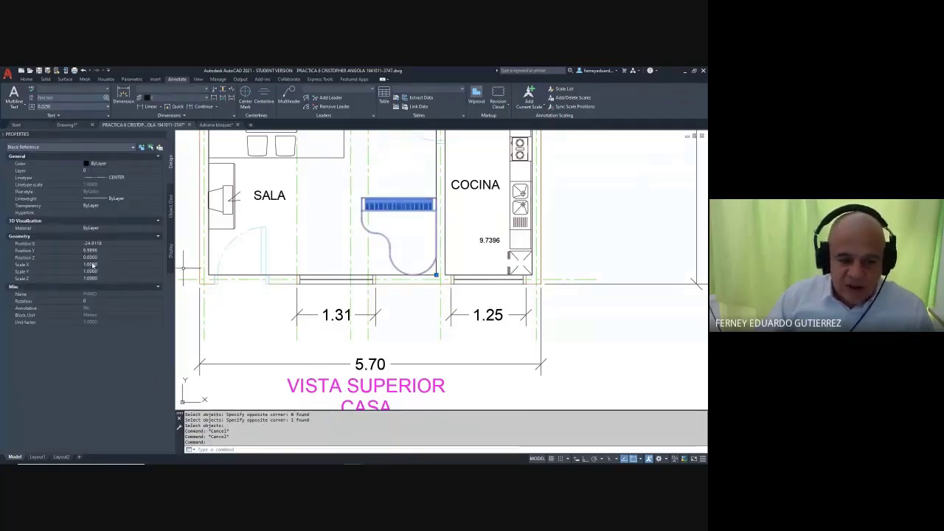
key("Escape")
middle_click_drag(363, 197, 354, 214)
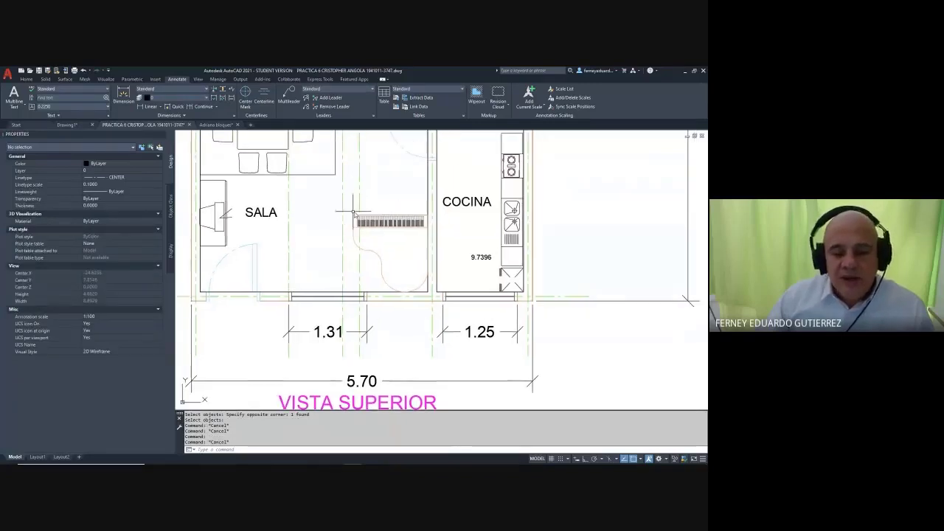
scroll(383, 206, "up", 2)
scroll(371, 225, "down", 2)
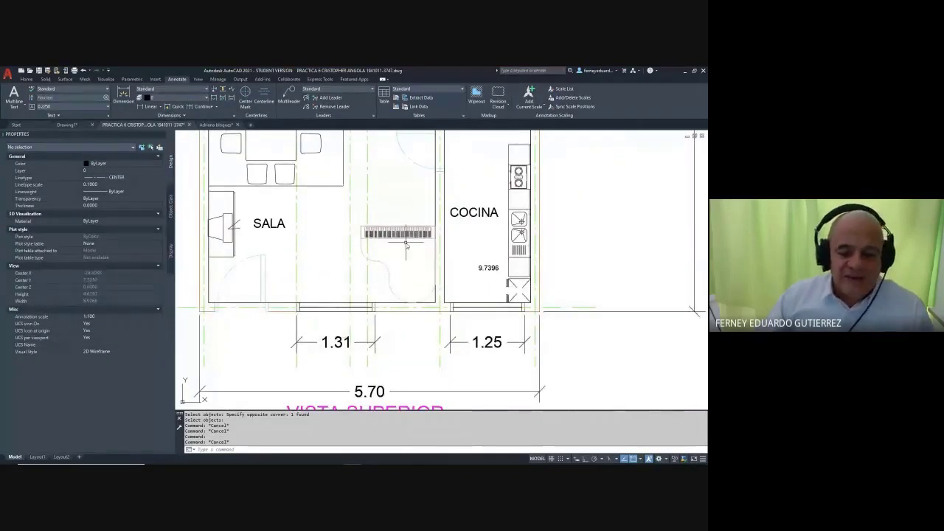
key("Escape")
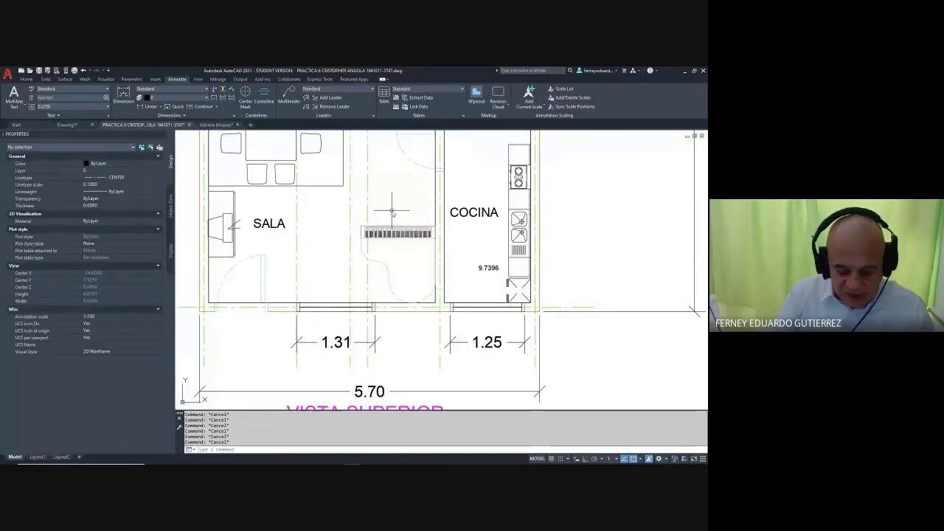
- Measure the piano's width along its keyboard edge from corner to corner
key("Return")
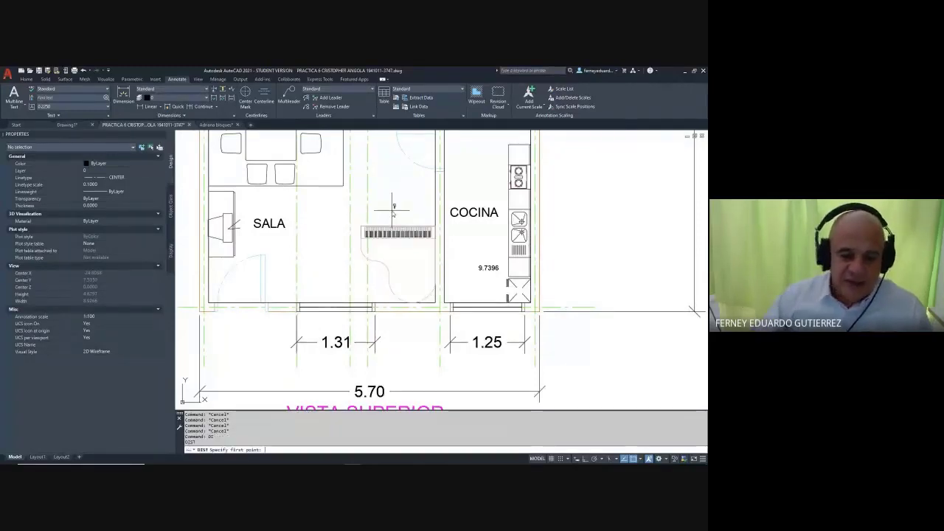
scroll(363, 221, "up", 4)
left_click(355, 229)
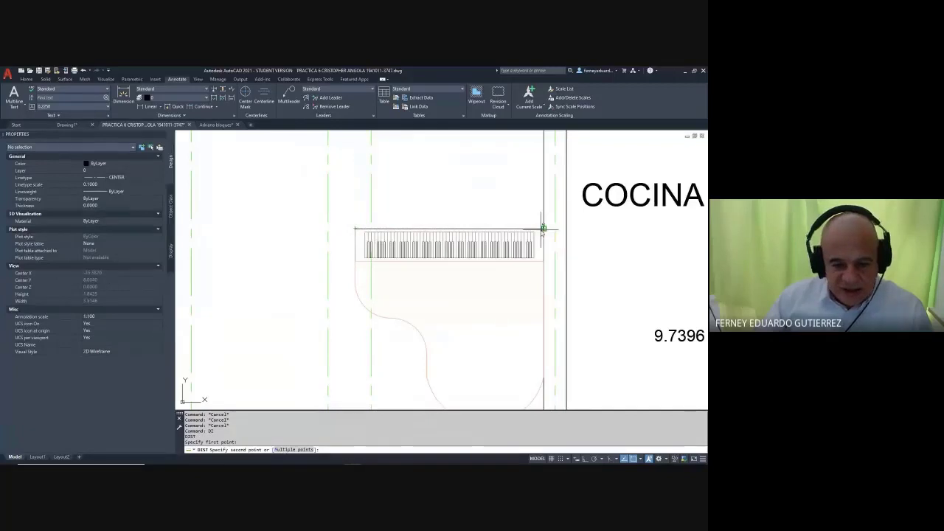
left_click(544, 229)
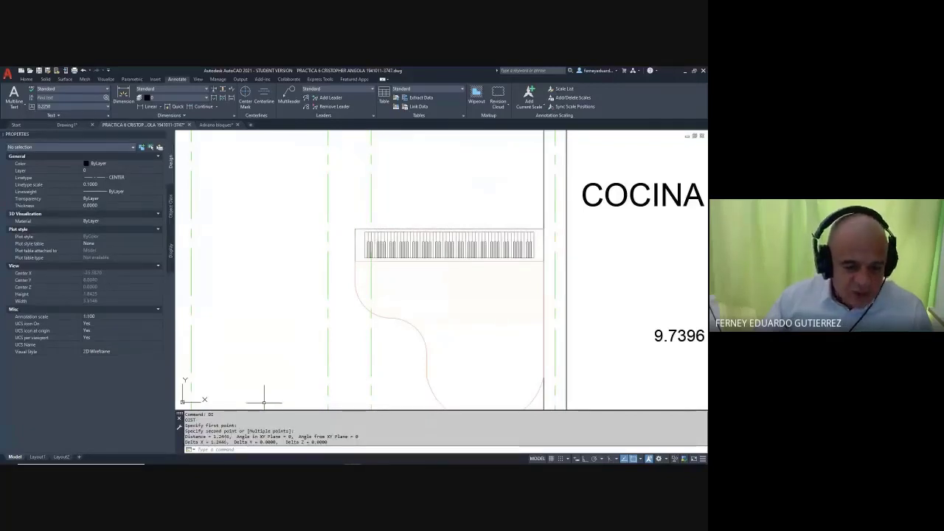
scroll(435, 272, "down", 5)
middle_click_drag(467, 251, 433, 240)
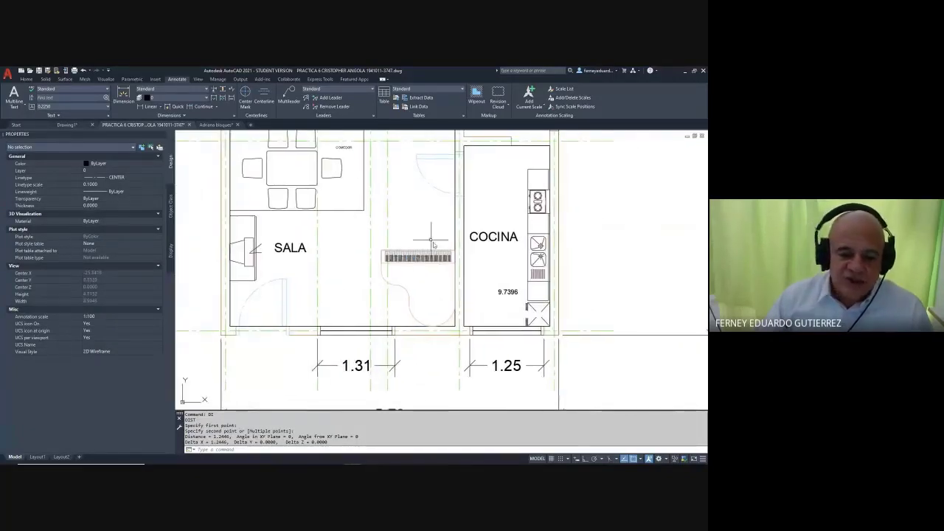
- Select the PIANO block to check that it behaves as a single object
scroll(433, 247, "up", 2)
left_click(447, 214)
left_click(432, 275)
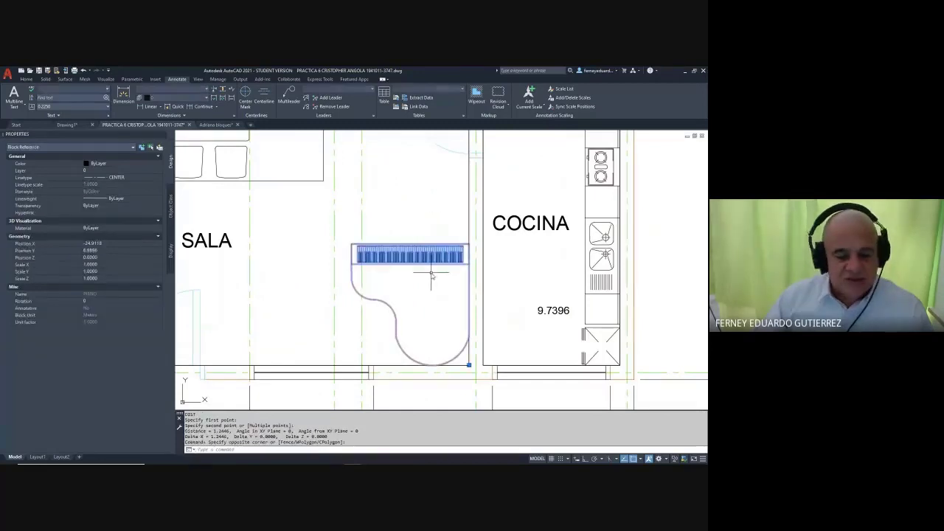
key("Escape")
left_click(422, 259)
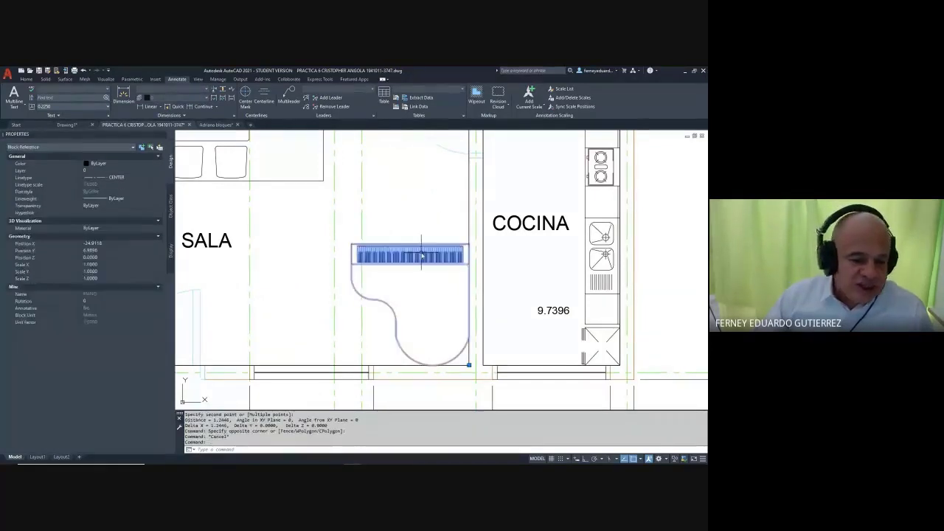
- Examine how the piano fits in the SALA relative to the dining set, the doors and the surrounding walls
scroll(418, 250, "down", 4)
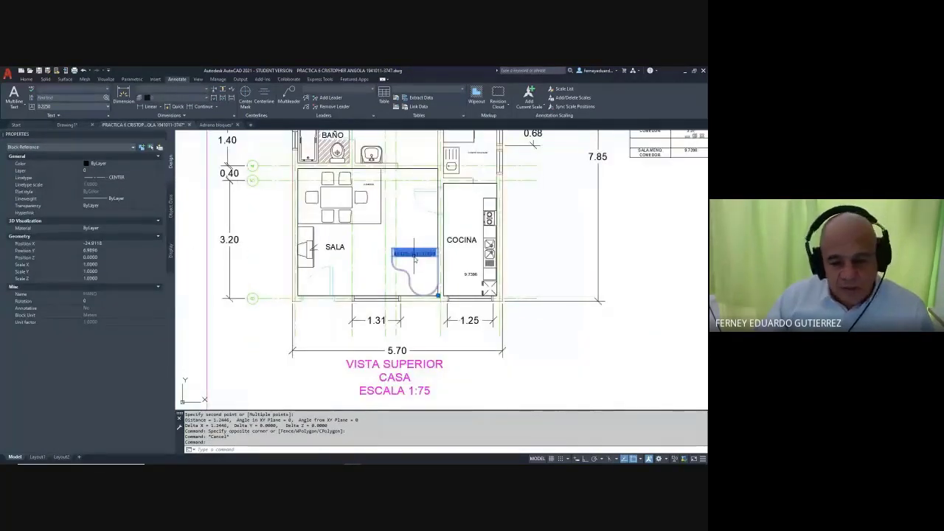
scroll(420, 254, "up", 4)
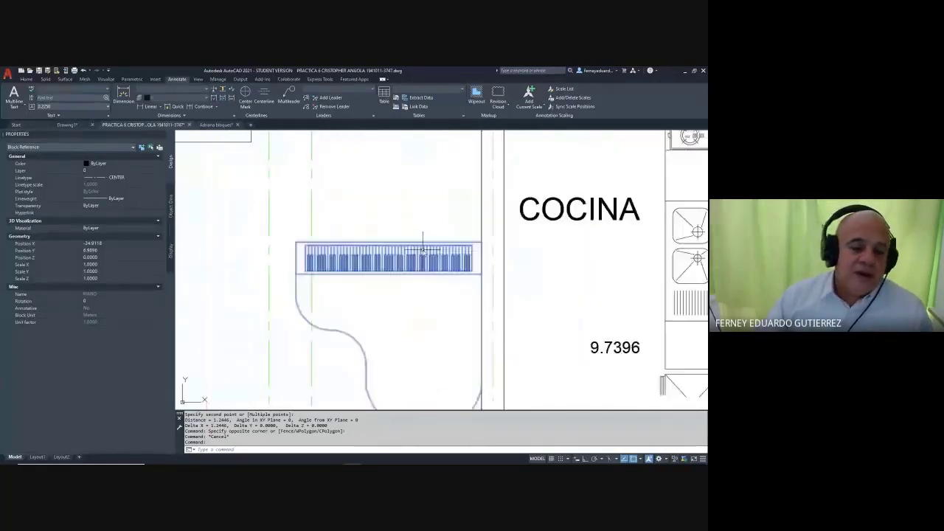
scroll(420, 236, "down", 4)
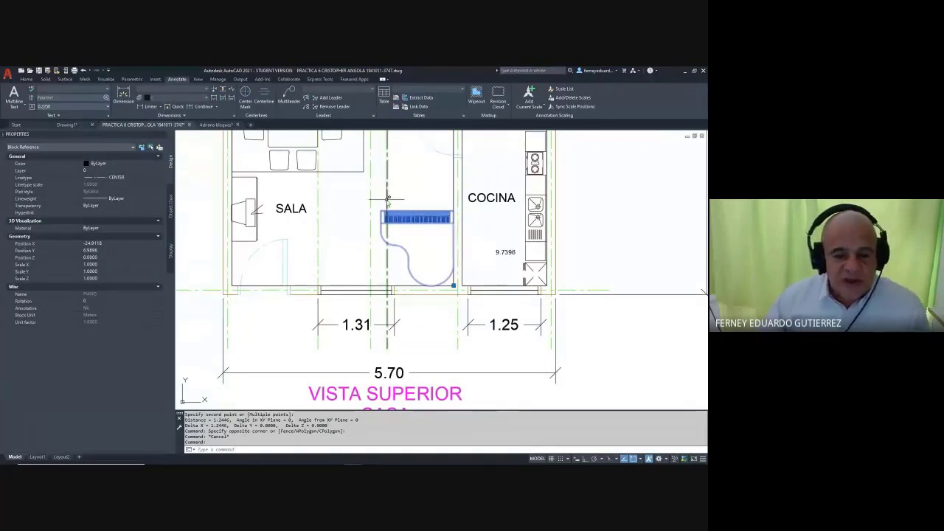
middle_click_drag(410, 217, 363, 235)
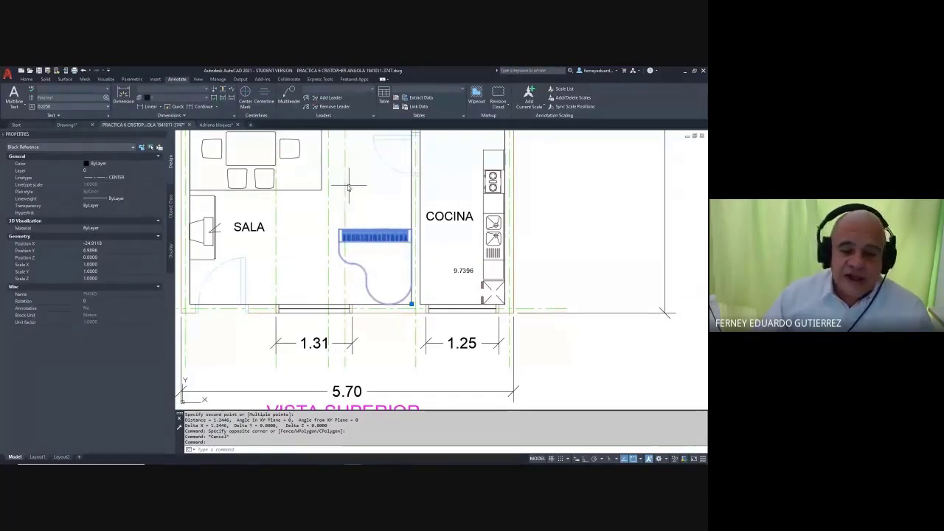
mouse_move(349, 185)
middle_mouse_down()
mouse_move(382, 225)
mouse_move(382, 268)
middle_mouse_up()
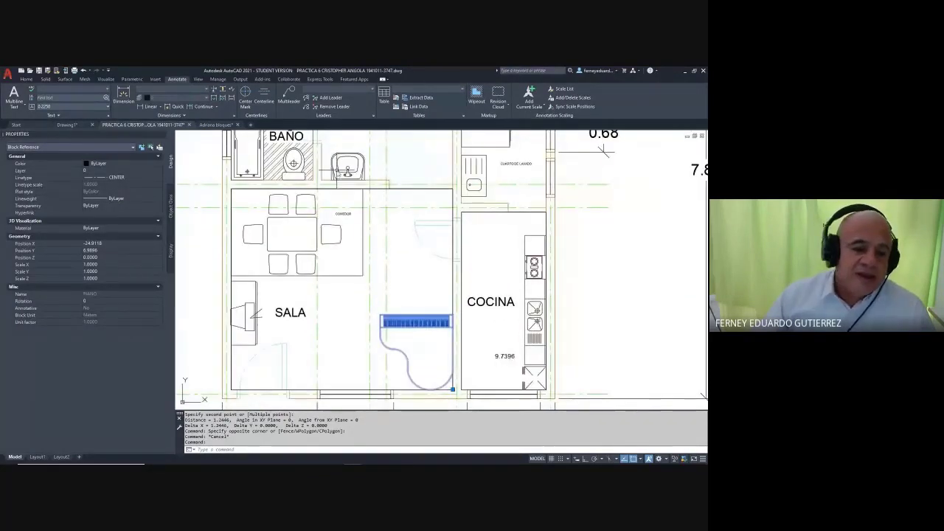
scroll(348, 244, "up", 2)
scroll(317, 219, "down", 2)
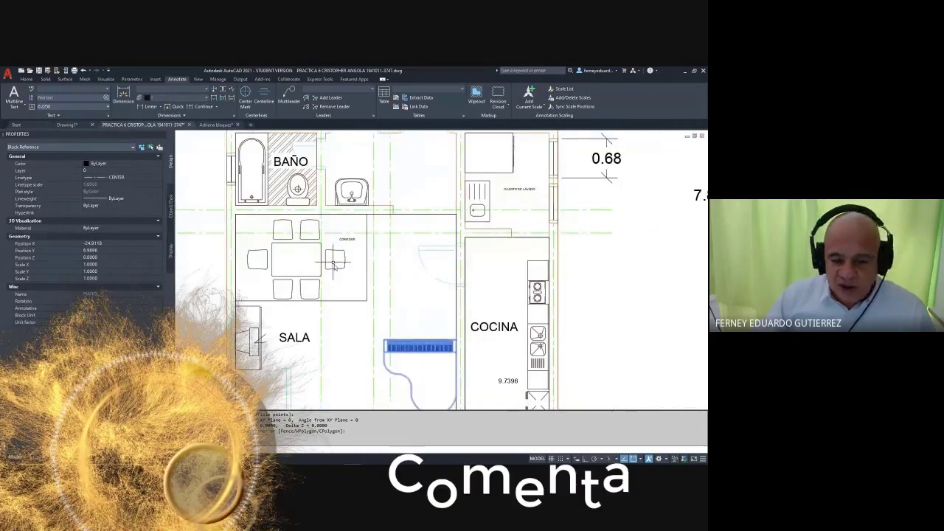
middle_click_drag(336, 263, 303, 231)
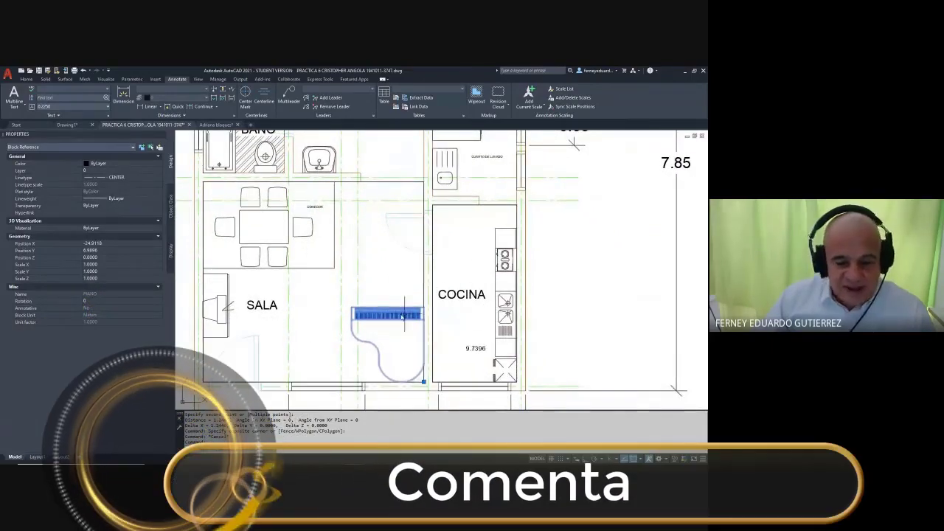
middle_click_drag(410, 349, 425, 288)
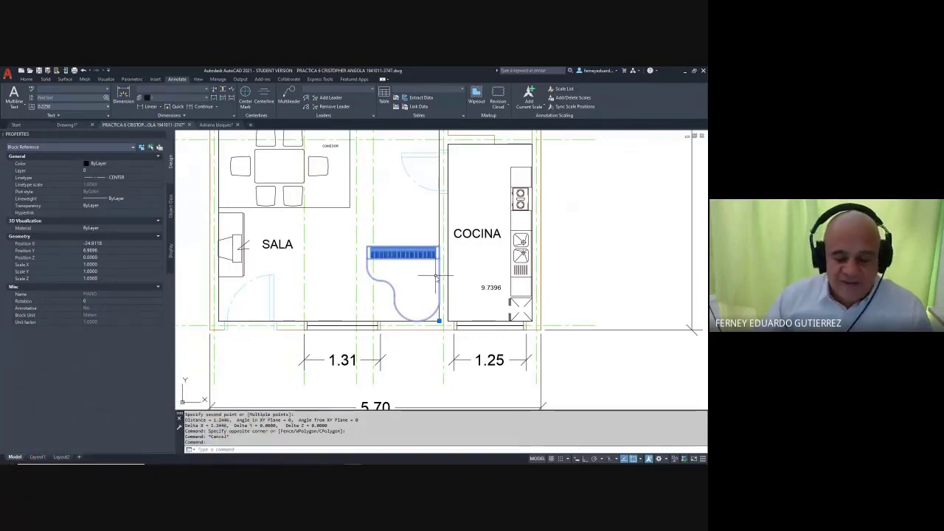
middle_click_drag(408, 275, 401, 273)
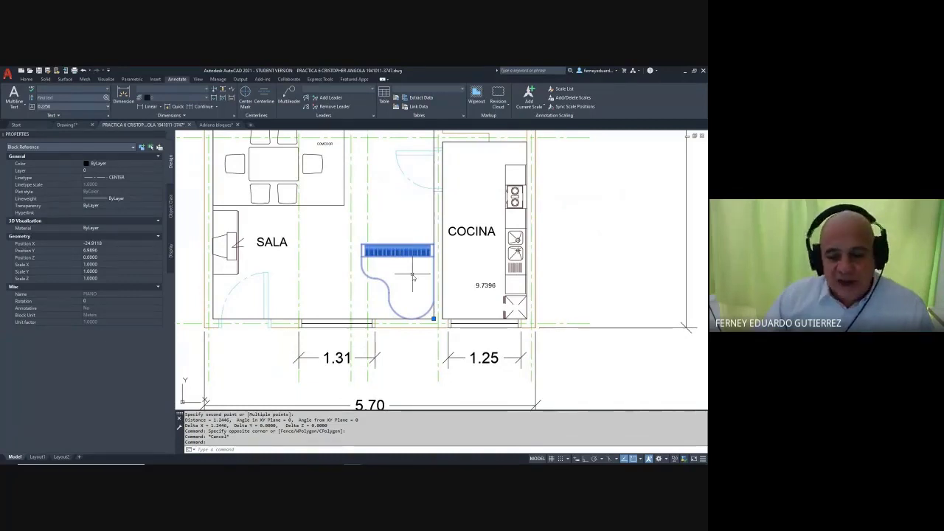
scroll(405, 253, "up", 3)
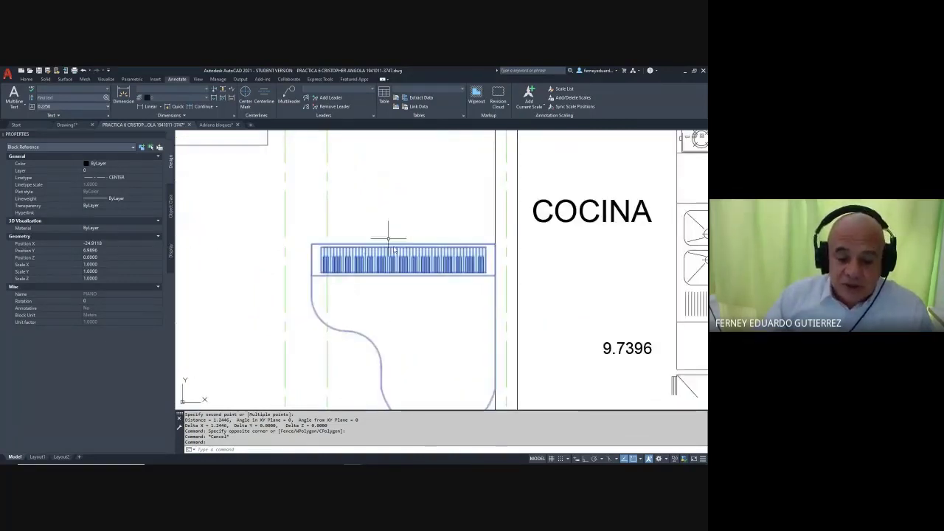
scroll(433, 268, "down", 3)
key("Escape")
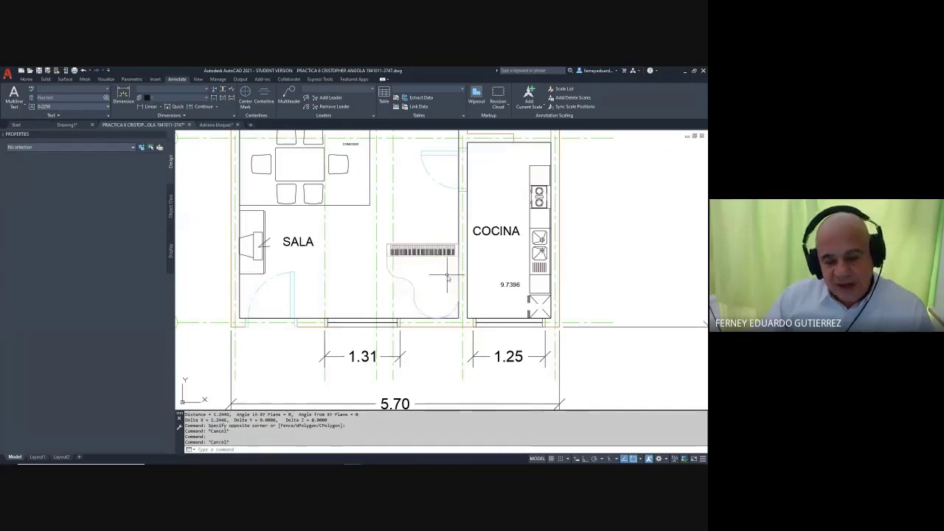
scroll(443, 281, "up", 4)
scroll(425, 273, "down", 4)
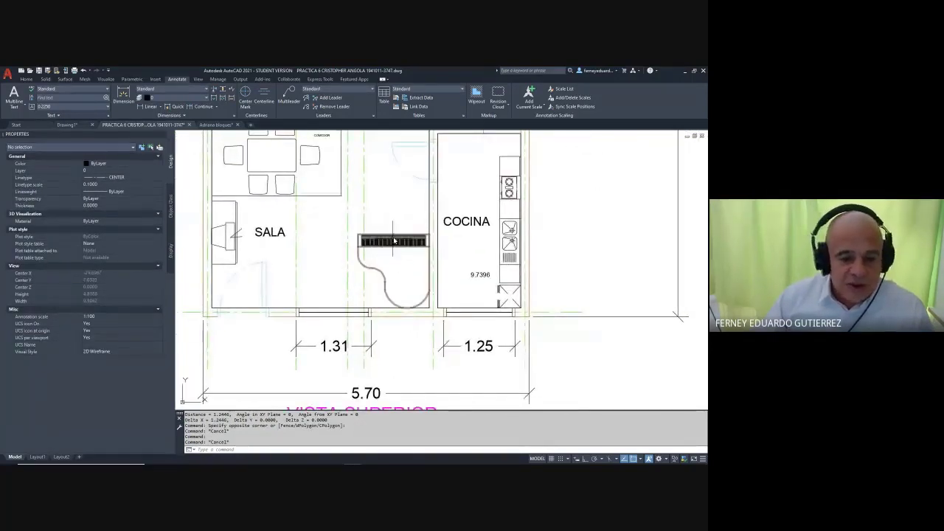
left_click(398, 240)
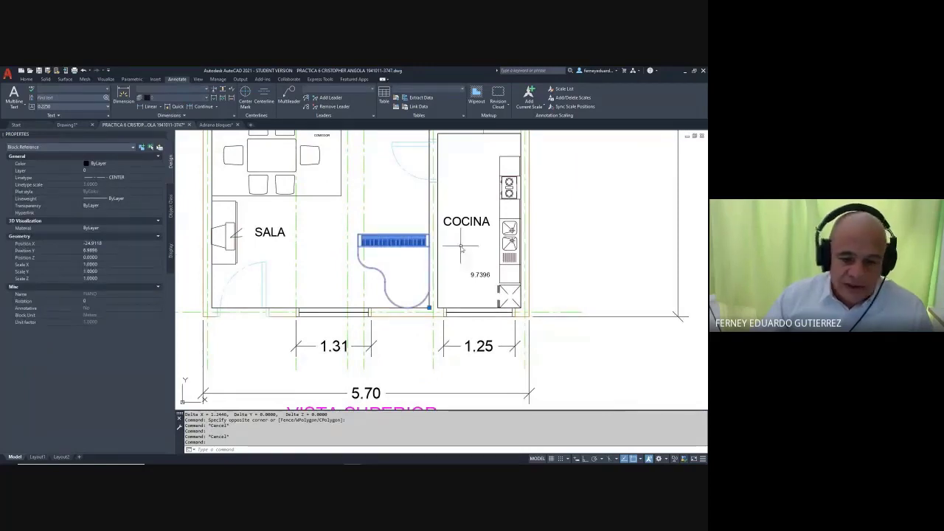
key("Escape")
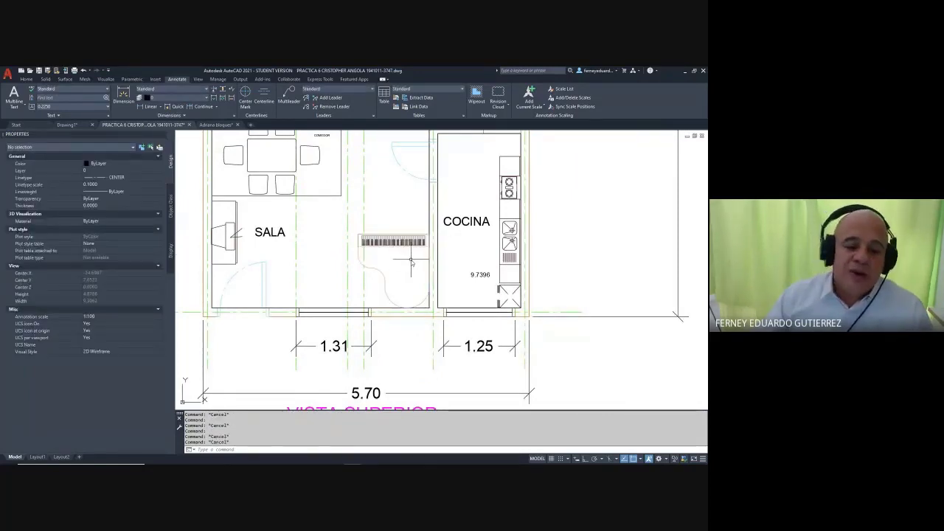
scroll(376, 251, "up", 2)
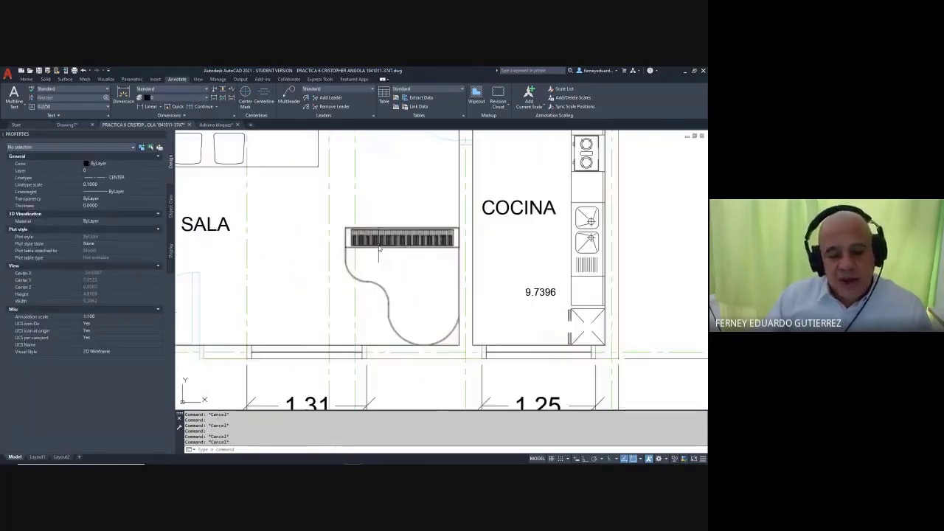
- Assign the PIANO block in the SALA to the bloques layer
left_click(405, 211)
key("Escape")
left_click(412, 237)
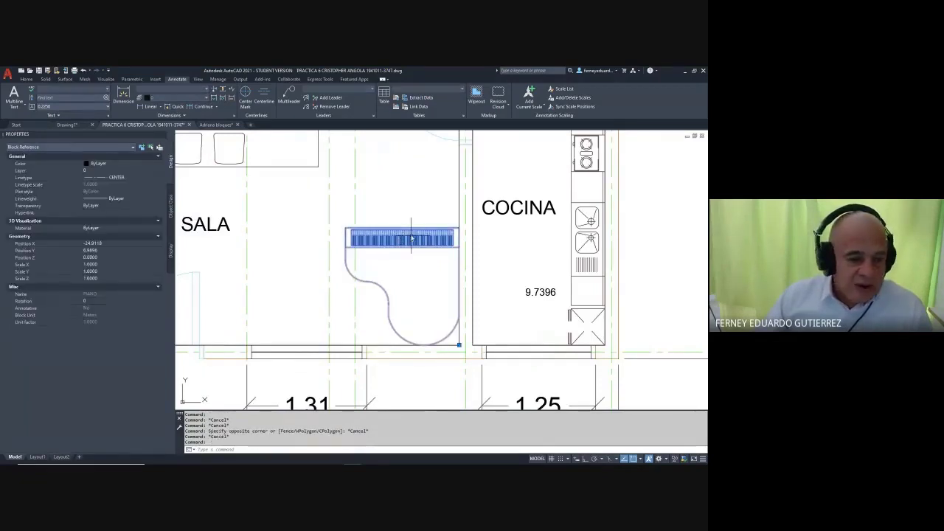
left_click(121, 171)
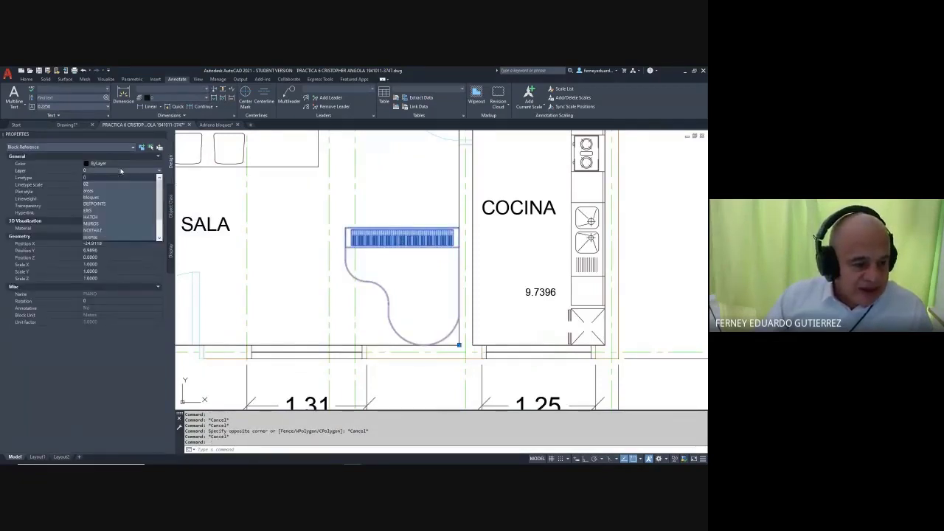
left_click(111, 185)
key("Escape")
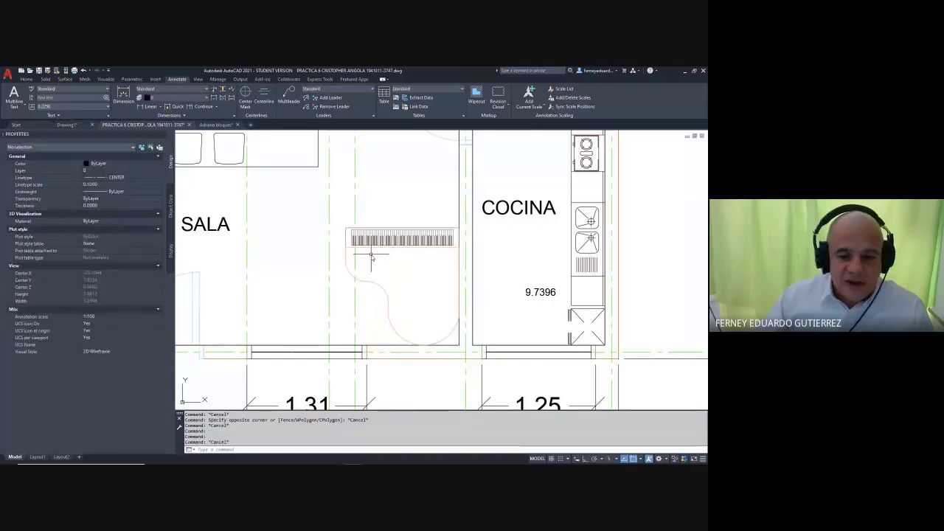
- Change the colour of the bloques layer to index colour 20 in the layer manager
scroll(363, 251, "up", 4)
scroll(434, 245, "down", 4)
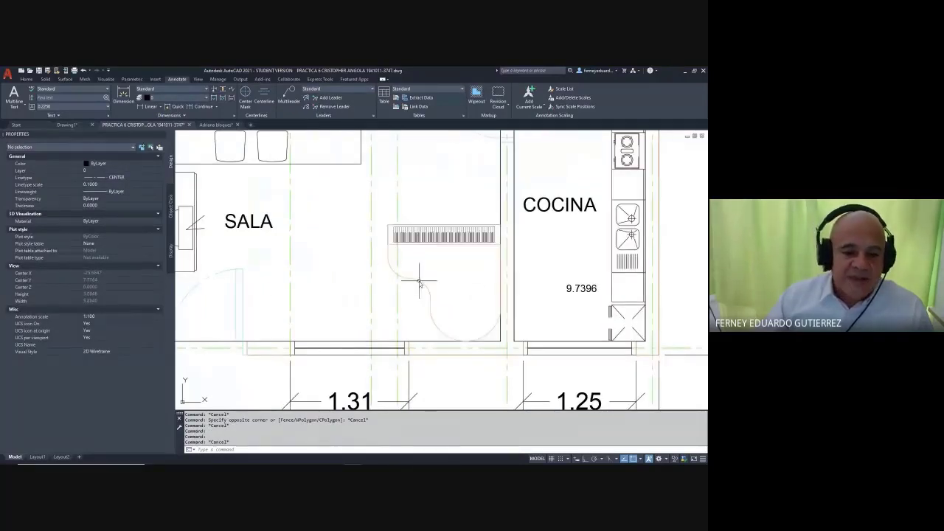
type("A")
key("Return")
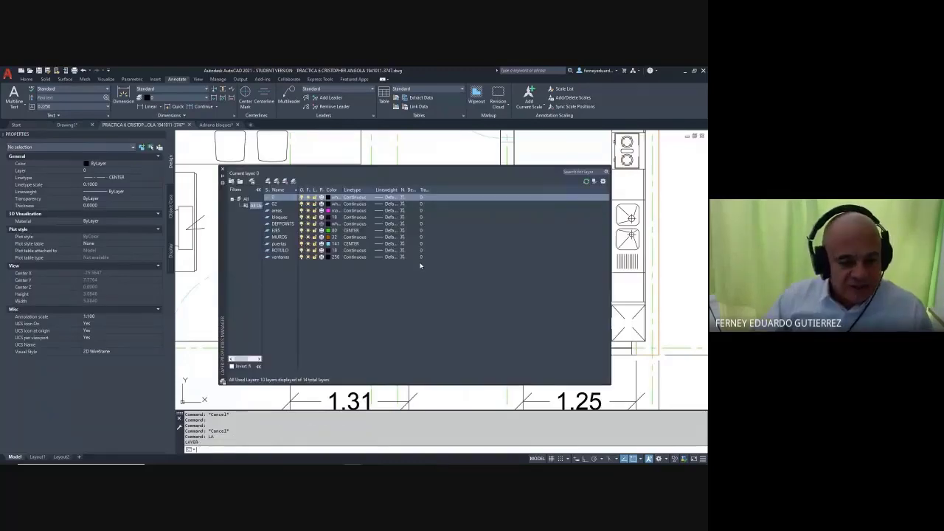
left_click(327, 218)
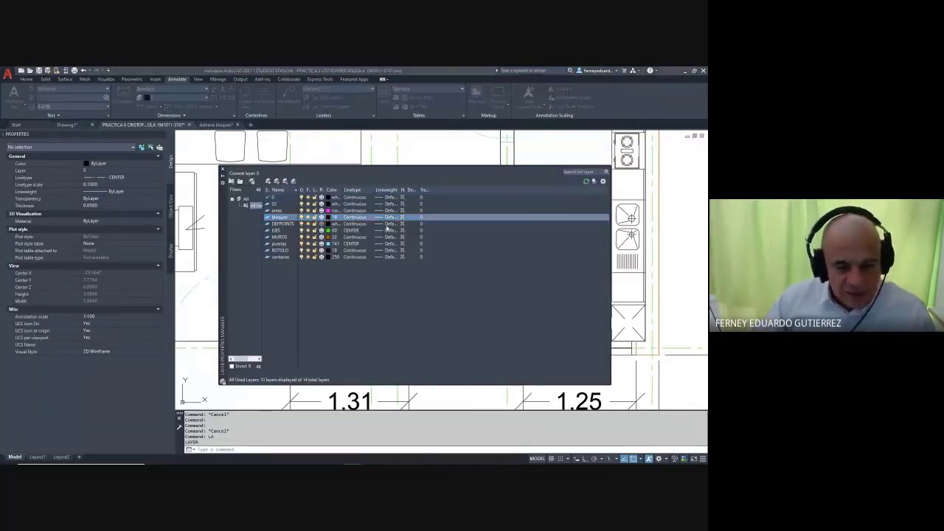
left_click(405, 239)
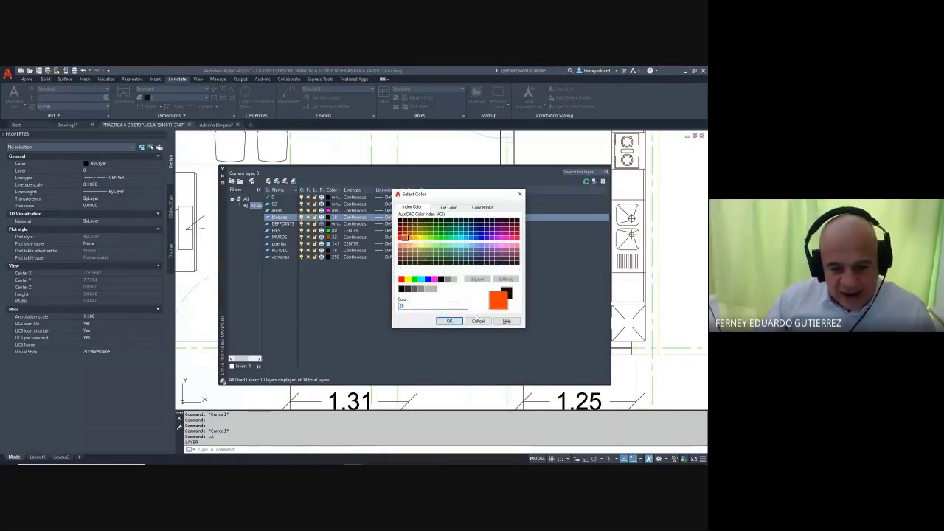
left_click(449, 322)
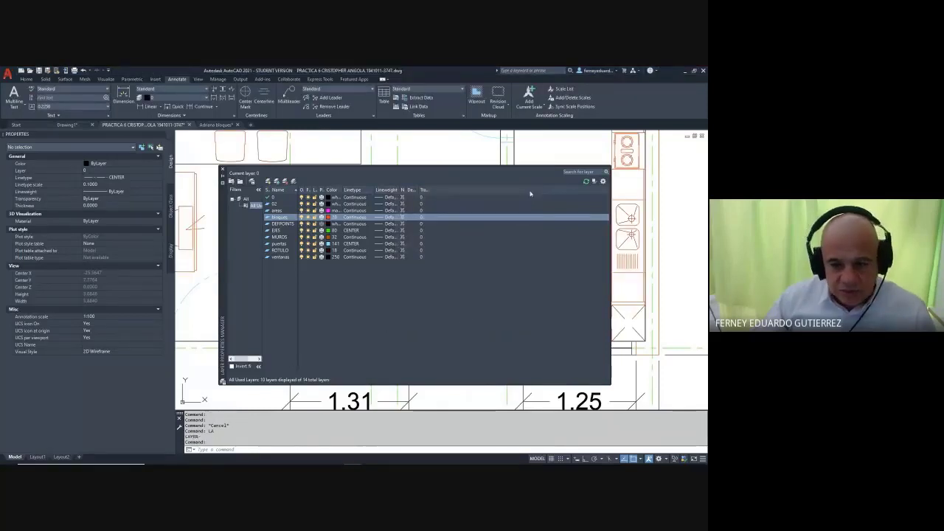
left_click(223, 171)
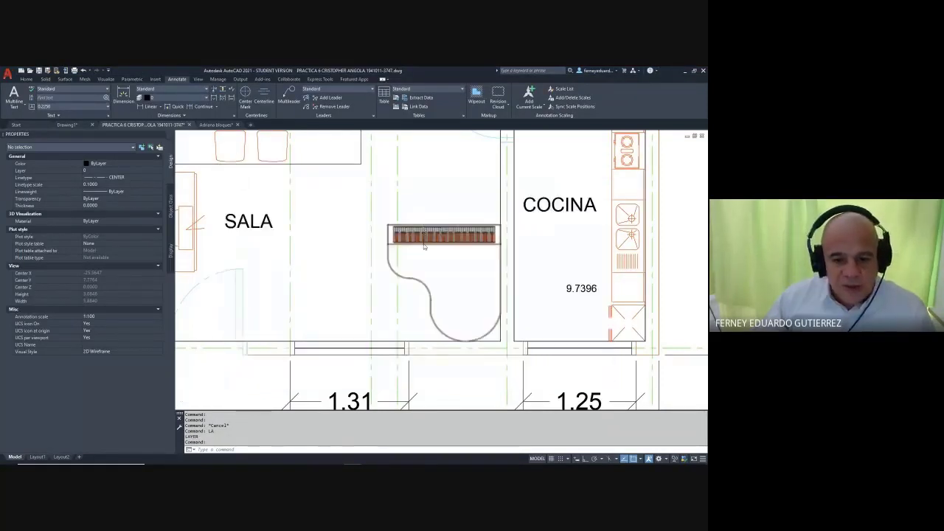
- Open the PIANO block definition for editing in the Block Editor
scroll(424, 247, "down", 5)
key("Escape")
middle_click_drag(368, 253, 368, 360)
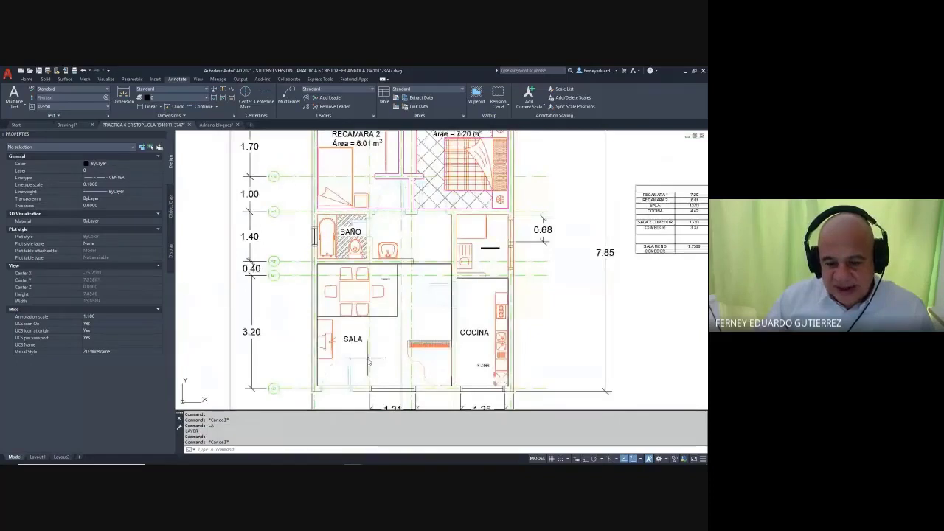
scroll(431, 346, "up", 7)
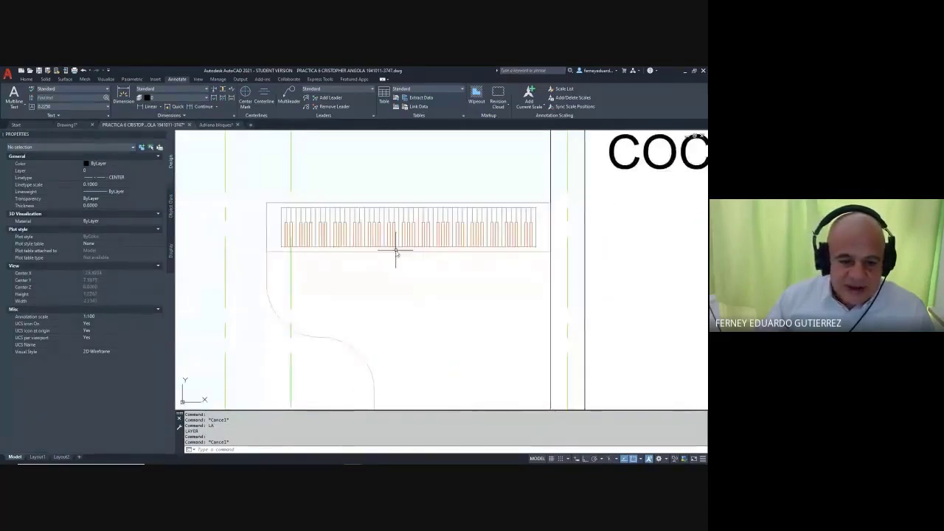
scroll(405, 274, "down", 2)
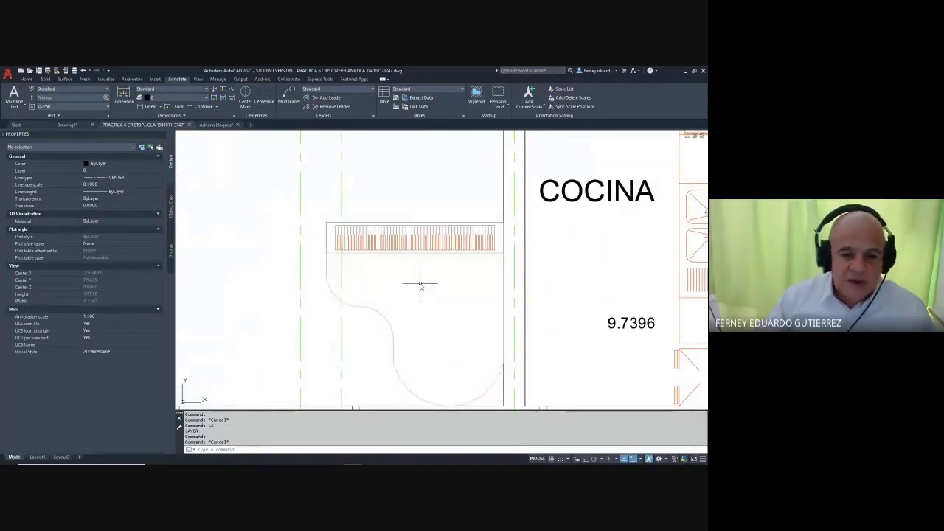
key("Escape")
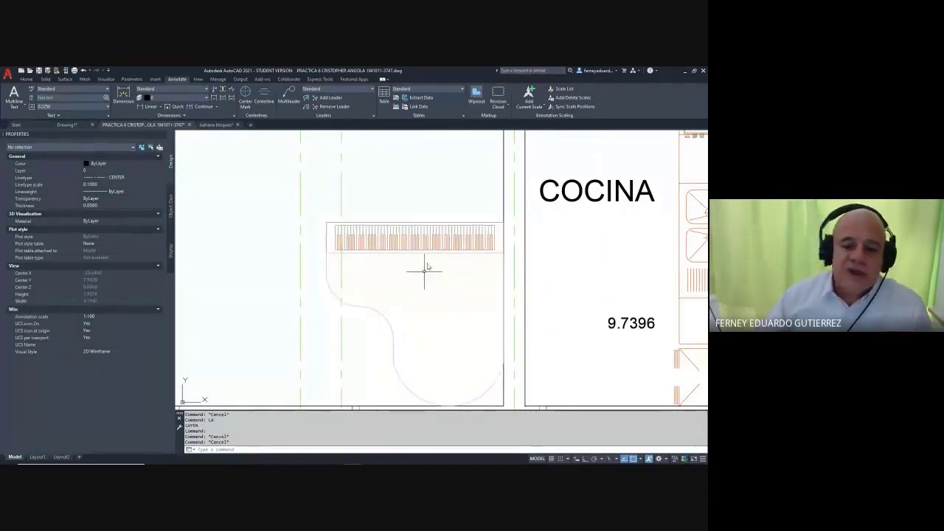
left_click(437, 230)
key("Escape")
double_click(427, 248)
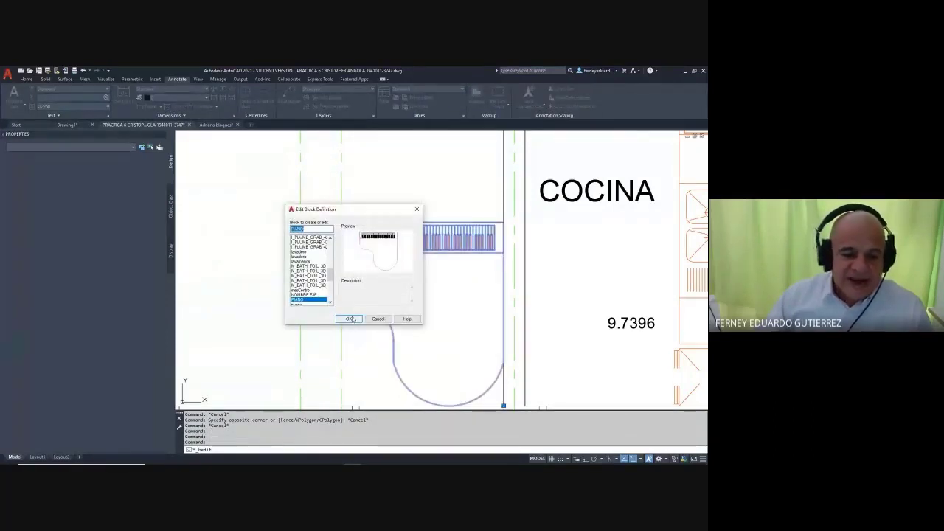
left_click(348, 319)
scroll(387, 240, "down", 2)
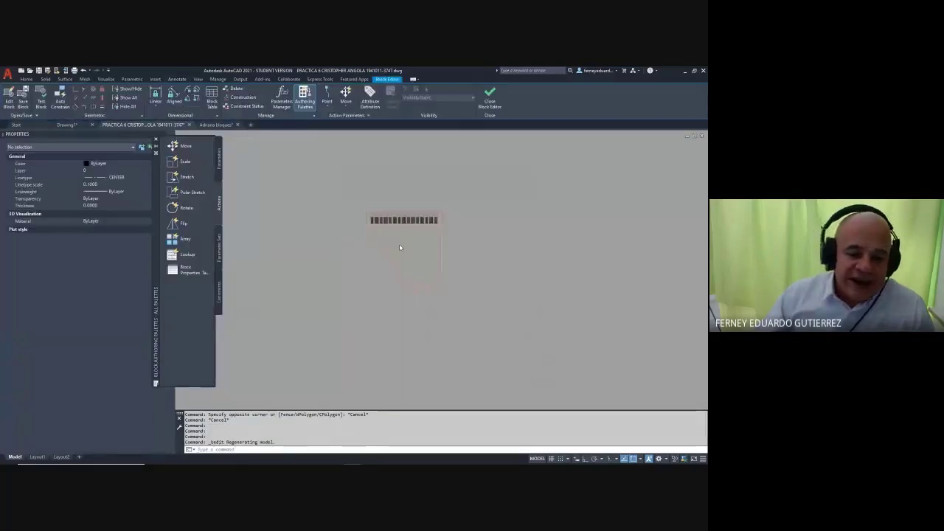
- Explode the nested block inside the PIANO definition into its individual objects
key("Escape")
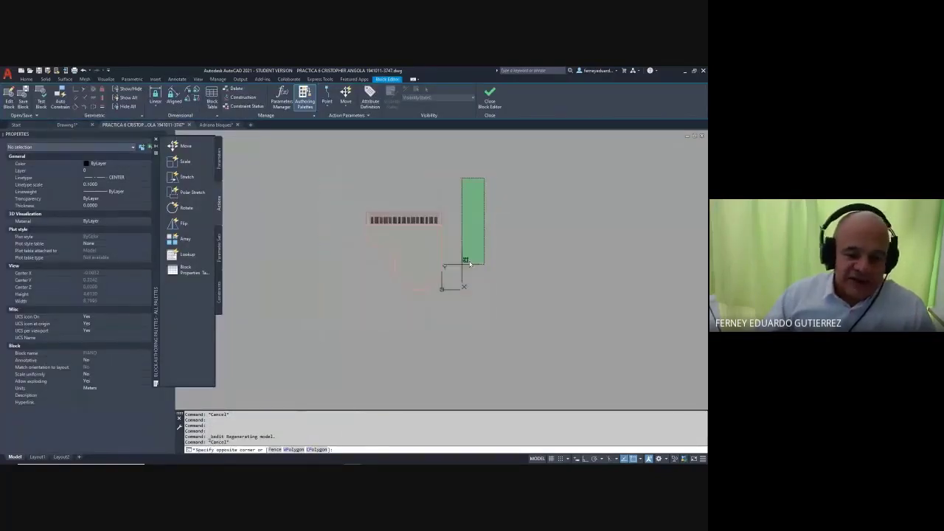
key("Escape")
key("Return")
left_click(499, 174)
left_click(326, 338)
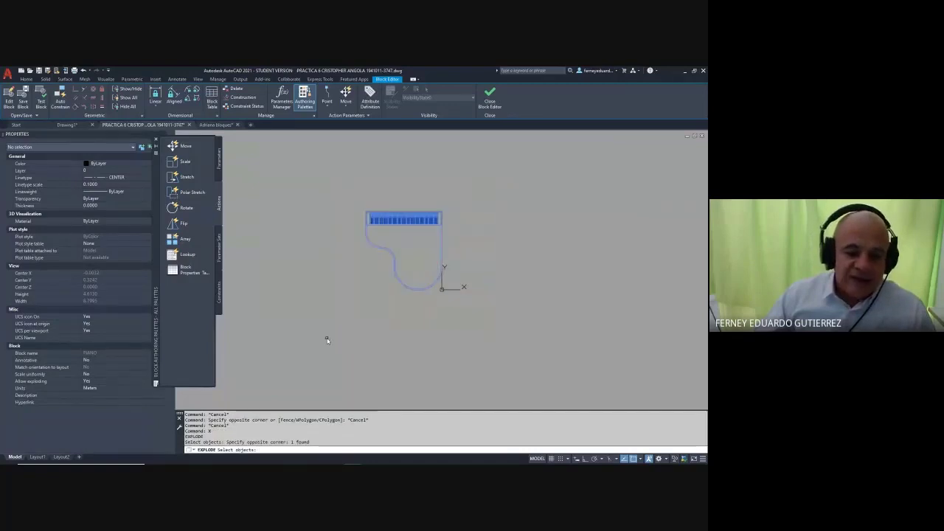
key("Return")
- Put all the exploded piano objects on layer 0
left_click(493, 160)
left_click(369, 317)
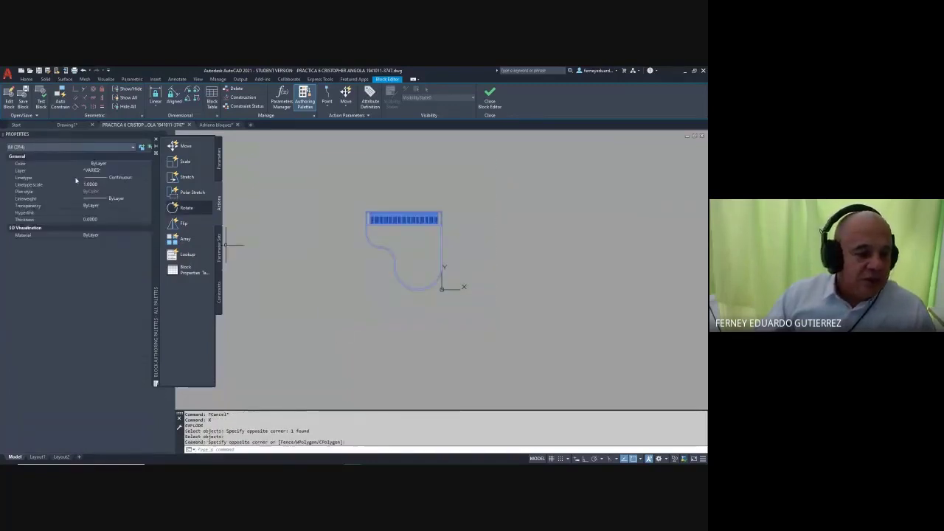
left_click(104, 170)
left_click(104, 176)
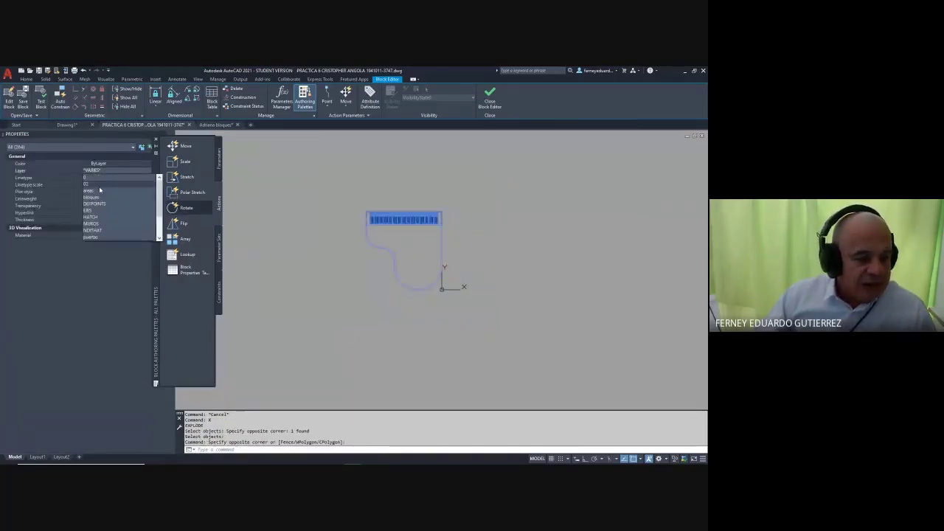
key("Escape")
key("Escape")
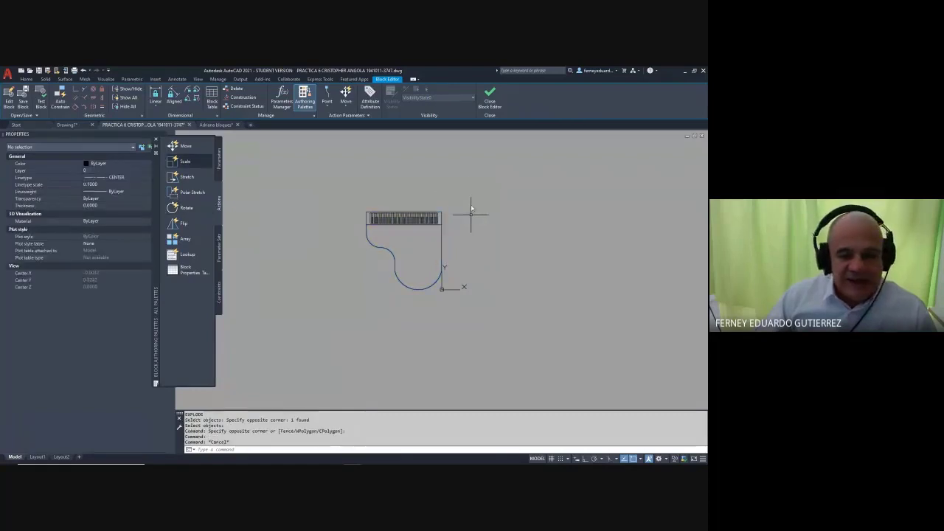
scroll(438, 204, "up", 2)
scroll(475, 220, "down", 2)
key("Escape")
key("Escape")
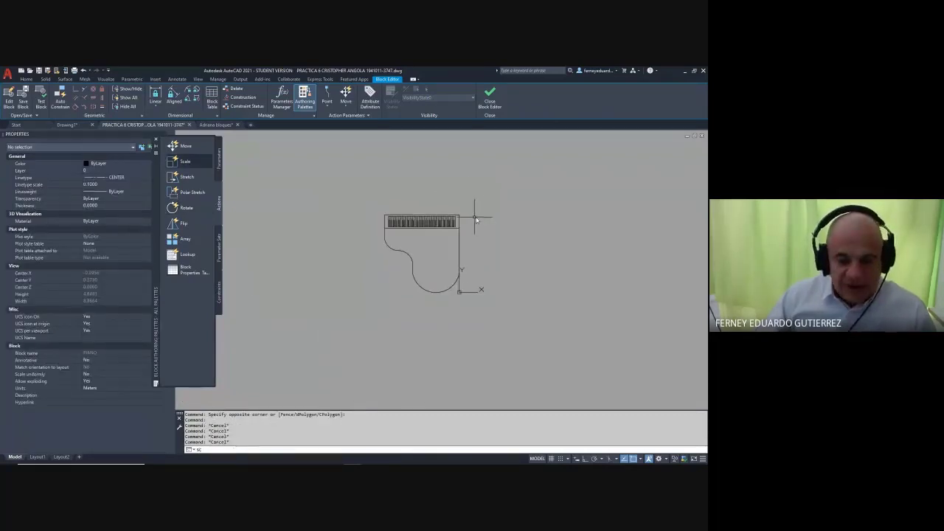
- Scale the whole piano by reference from its keyboard corner so the keyboard edge becomes 1.5 long
key("Return")
left_click(487, 184)
left_click(379, 326)
key("Return")
scroll(379, 204, "up", 3)
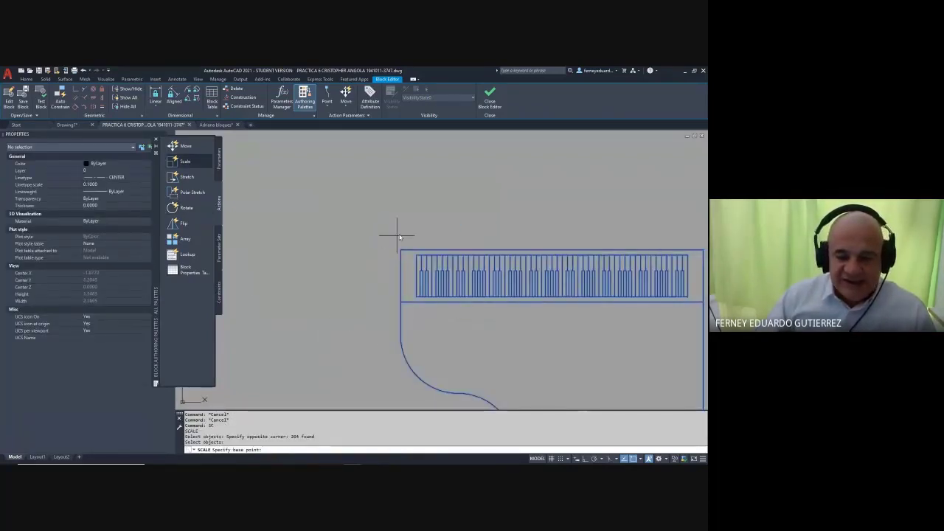
scroll(391, 221, "down", 3)
left_click(505, 230)
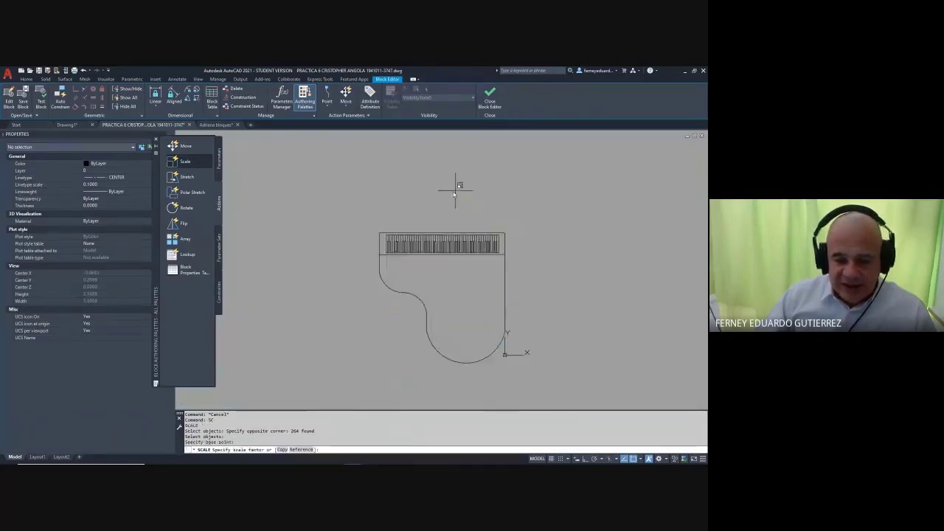
key("Return")
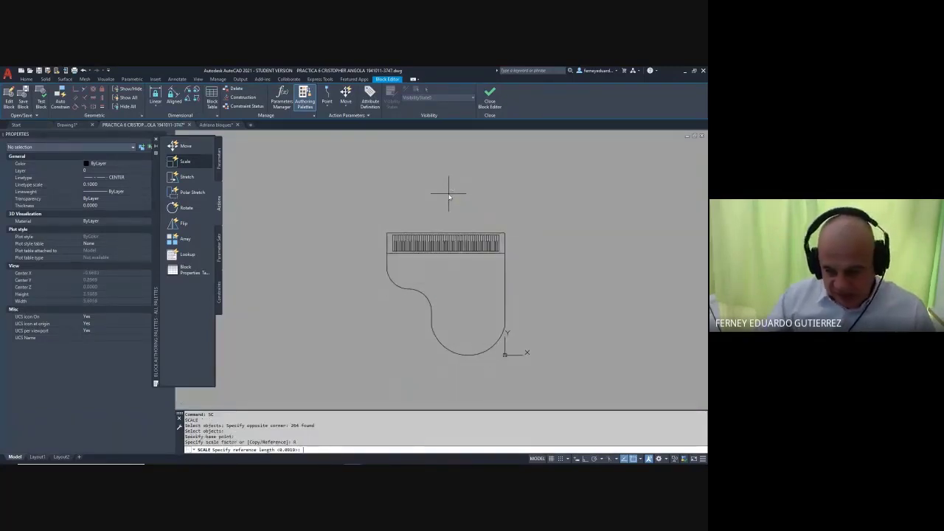
left_click(505, 231)
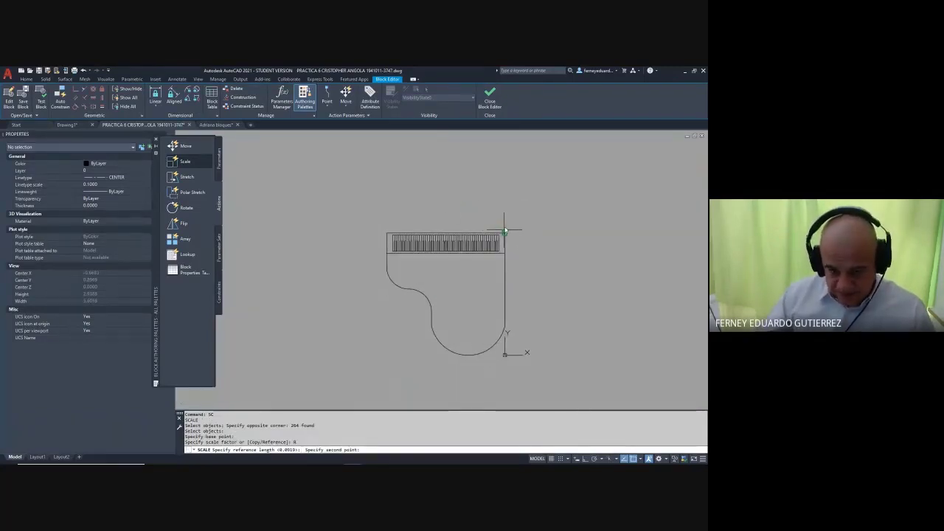
left_click(384, 235)
type("1.5")
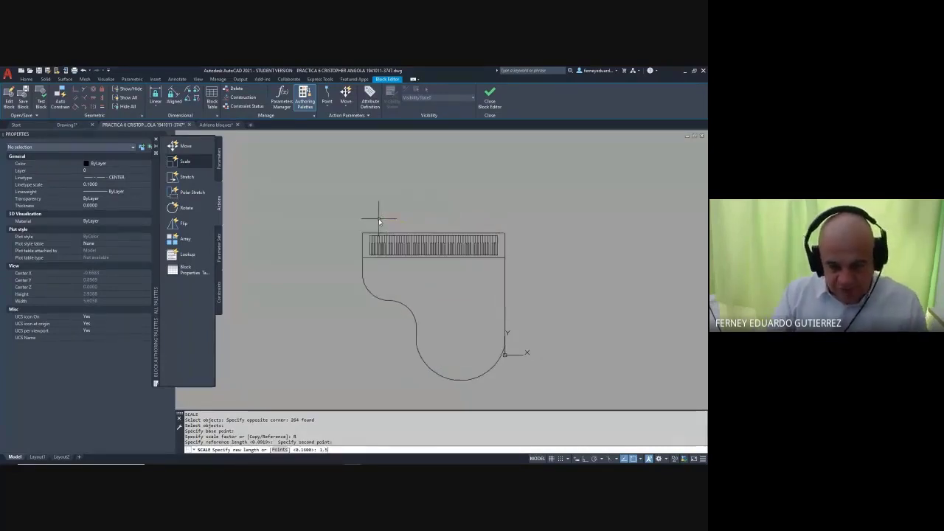
key("Return")
scroll(472, 212, "down", 4)
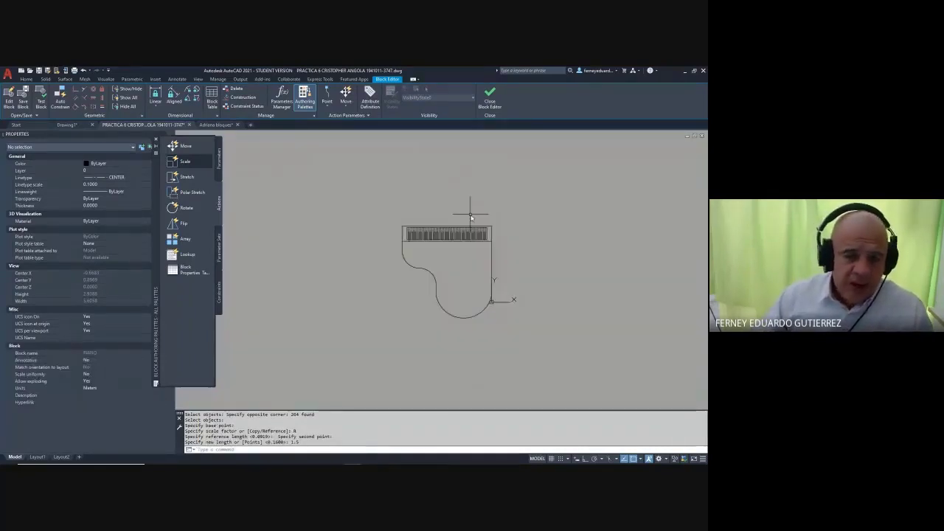
- Close the Block Editor and save the changes to the PIANO block
left_click(491, 111)
left_click(368, 252)
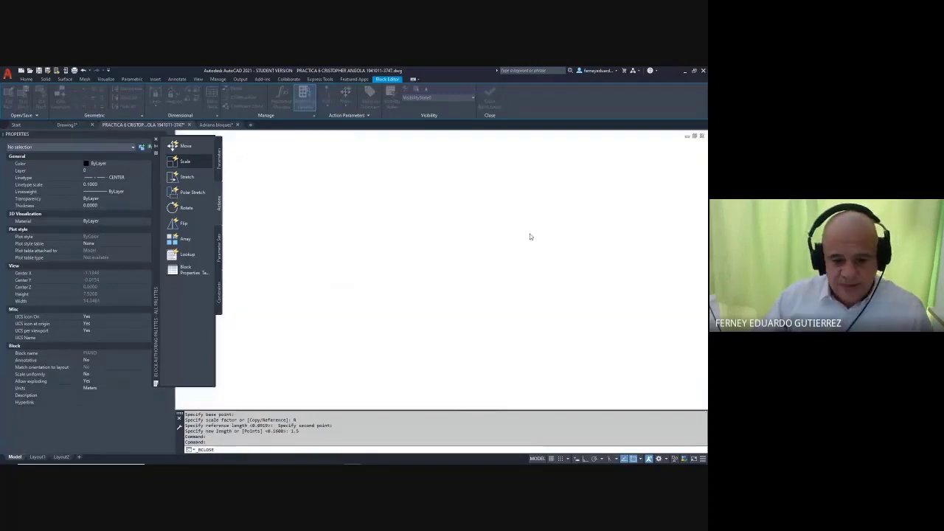
scroll(480, 243, "down", 3)
key("Escape")
key("Escape")
key("Escape")
key("Escape")
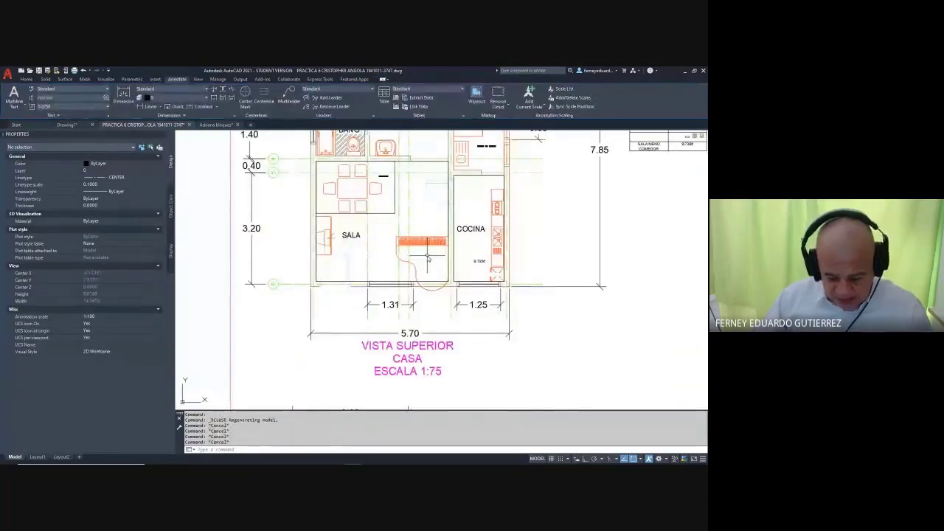
scroll(427, 257, "up", 2)
type("m")
key("Return")
left_click(424, 312)
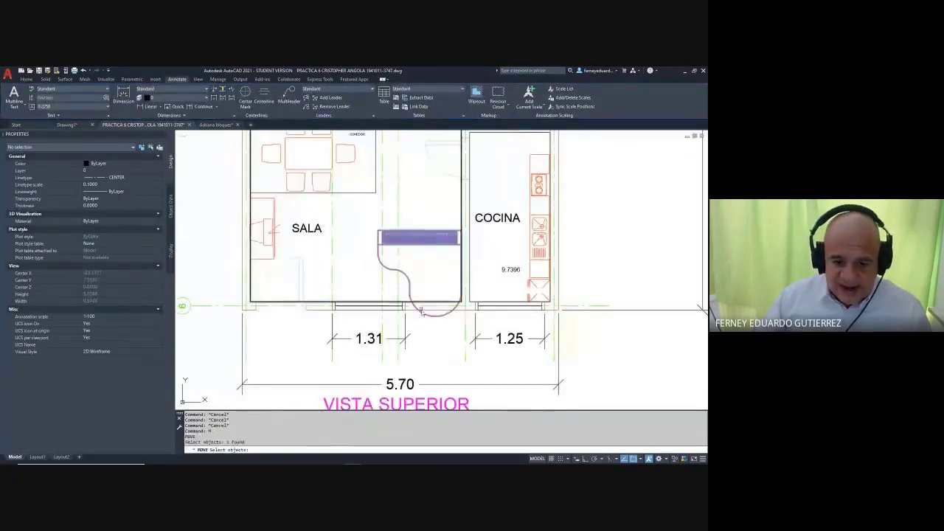
key("Return")
left_click(423, 309)
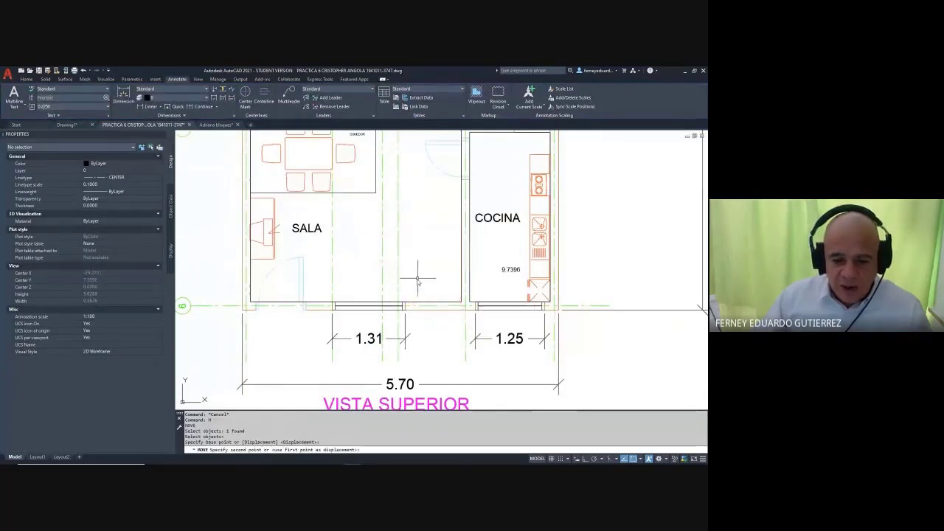
key("Escape")
key("Escape")
key("Escape")
key("Escape")
type("u")
key("Return")
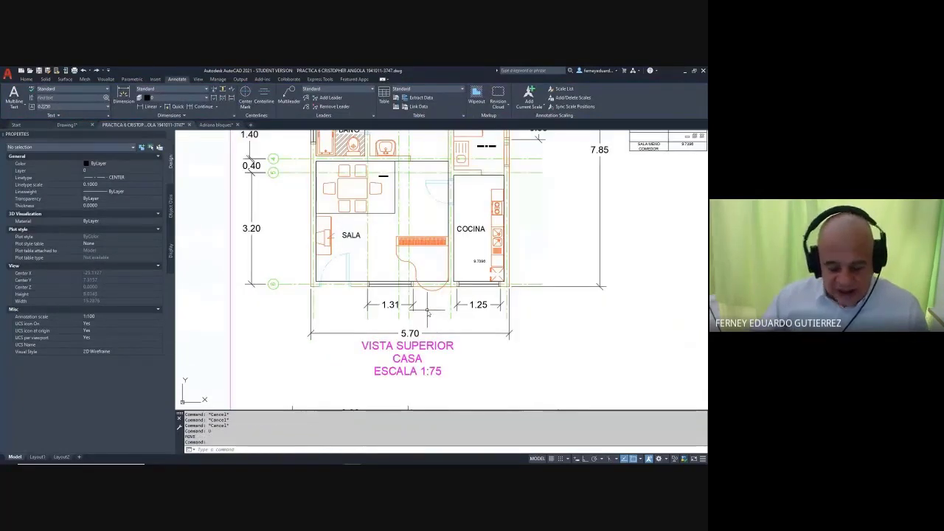
key("Escape")
- Move the piano block from the lowest point of its curved end perpendicular onto the living room's inner front wall line
type("m")
key("Return")
left_click(429, 245)
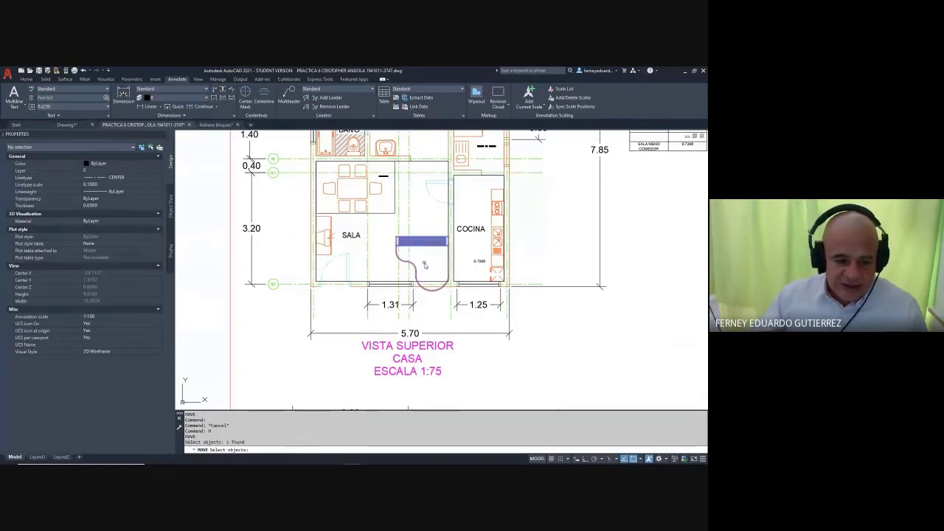
key("Return")
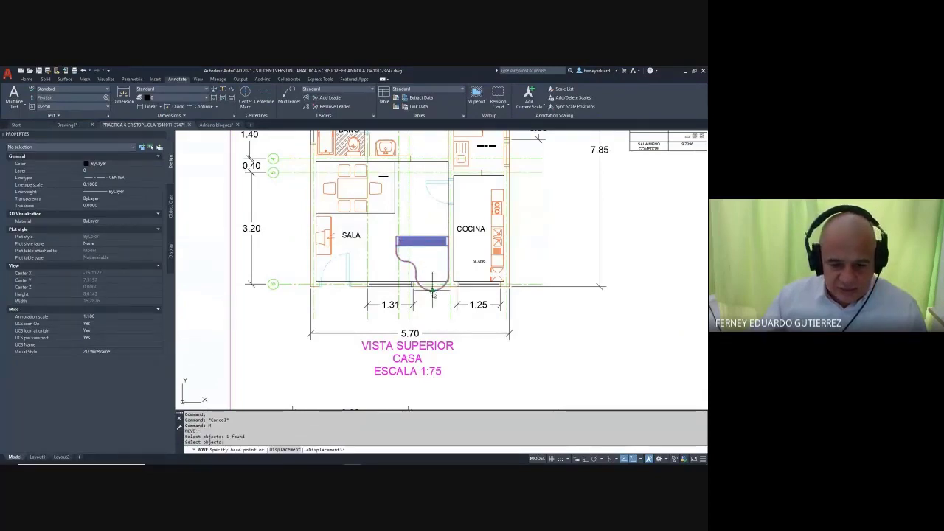
scroll(435, 293, "up", 3)
left_click(426, 294)
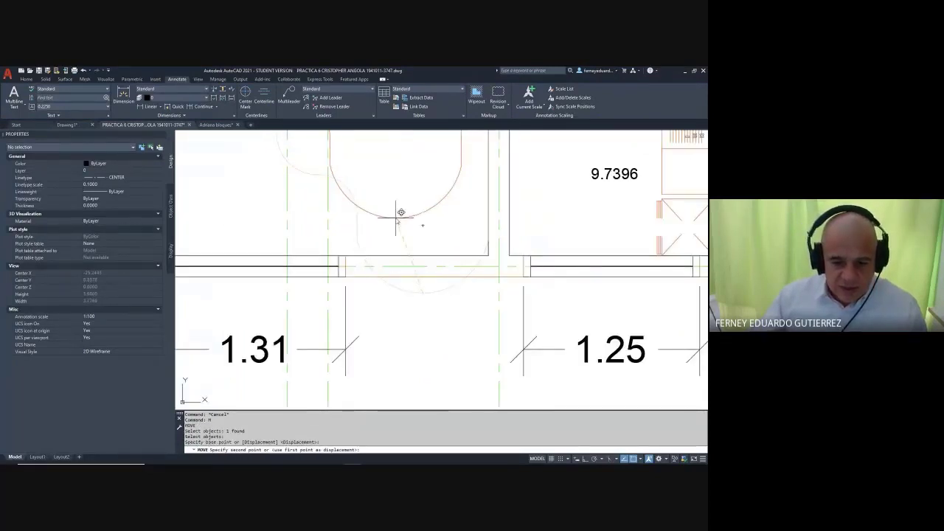
right_click(399, 215, "shift")
left_click(424, 347)
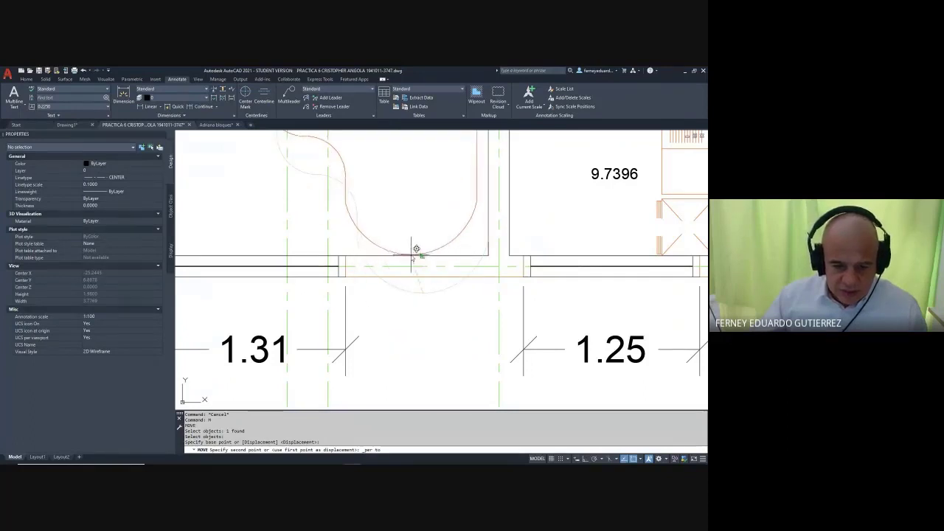
scroll(415, 260, "down", 5)
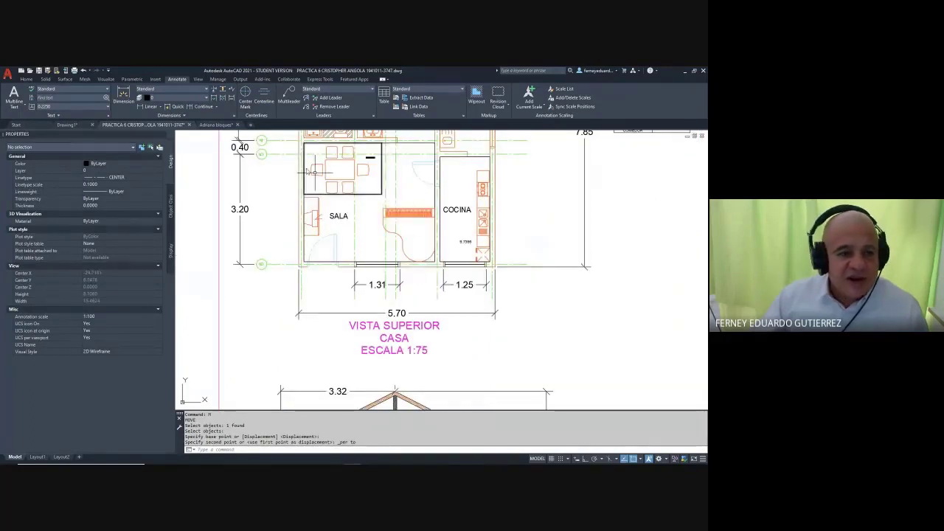
- Add a linear dimension across the piano's keyboard edge, placed just above the piano
left_click(144, 107)
scroll(406, 193, "up", 1)
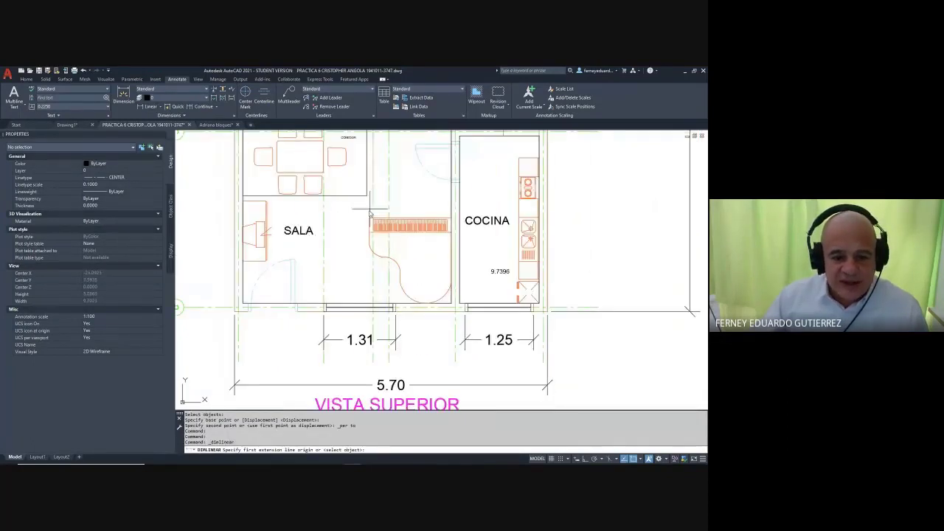
left_click(371, 218)
left_click(451, 218)
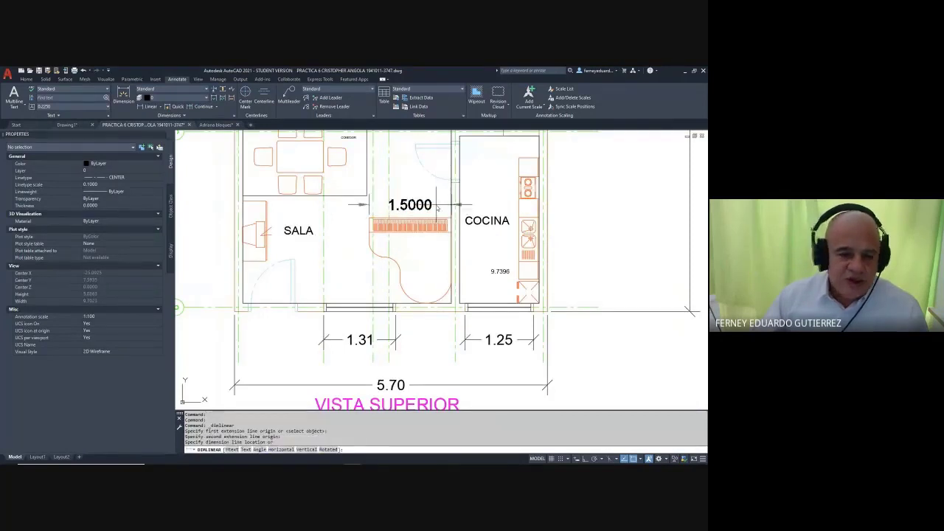
left_click(437, 208)
scroll(435, 249, "down", 6)
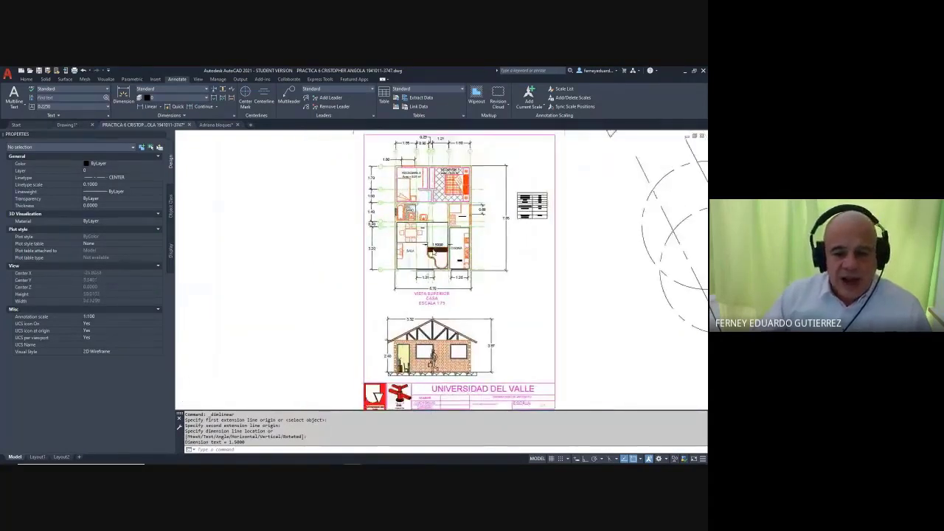
- Match the properties of the 3.20 dimension onto the piano's new width dimension
scroll(437, 250, "up", 4)
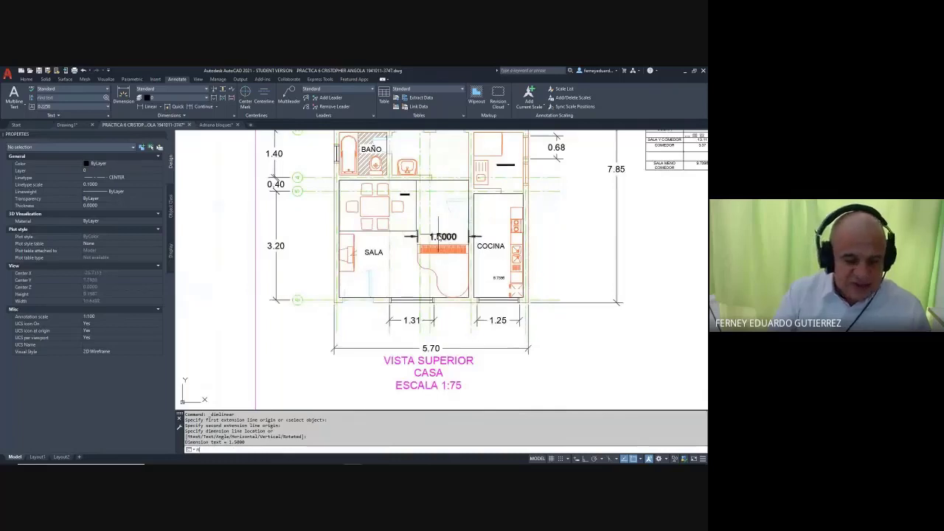
type("ma")
key("Return")
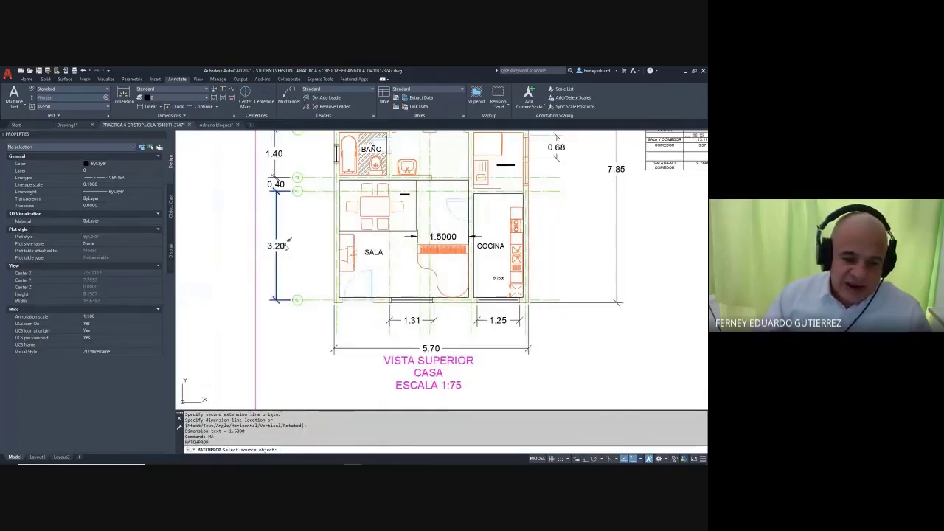
left_click(287, 247)
left_click(443, 236)
key("Escape")
key("Escape")
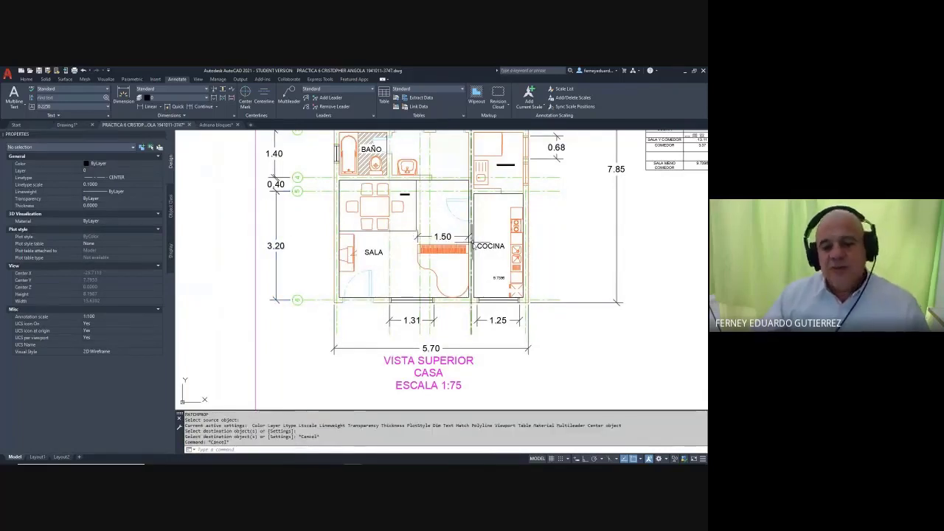
- Examine the piano block's properties and the door block between the living room and the kitchen
middle_click_drag(502, 274, 489, 276)
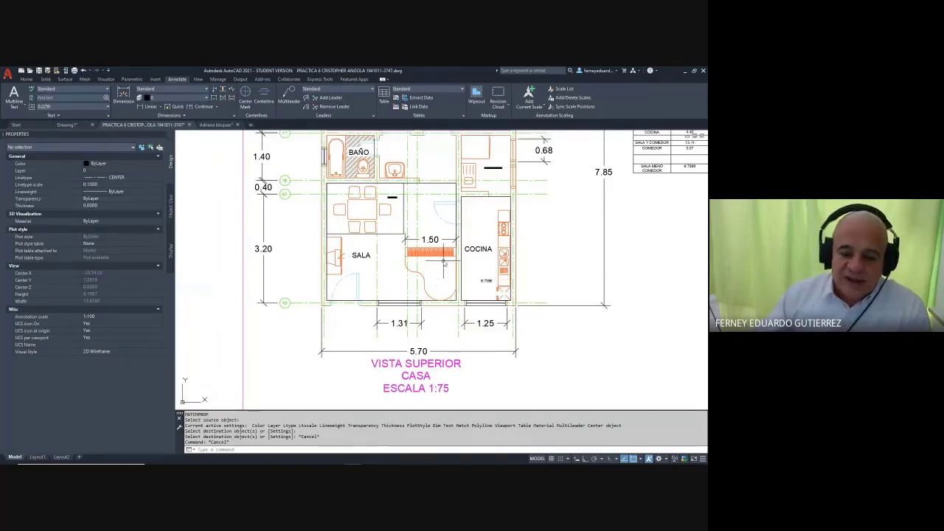
left_click(443, 256)
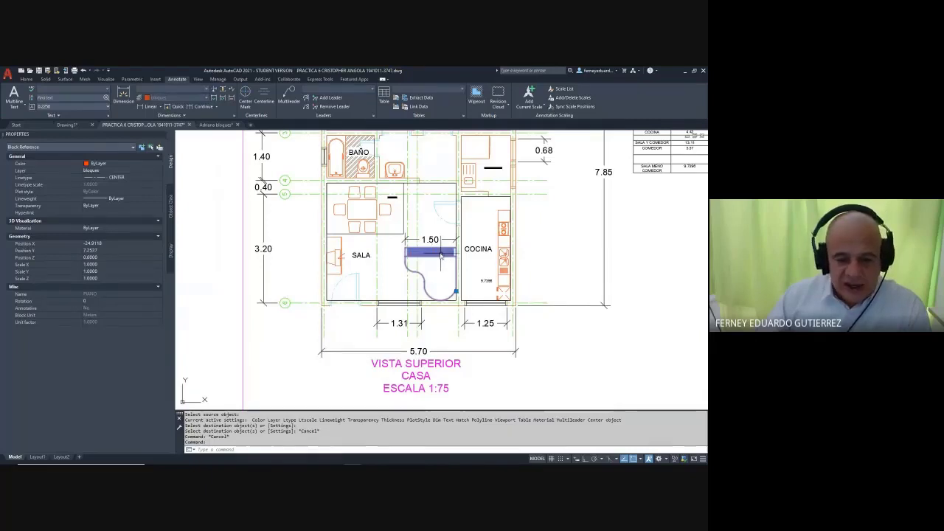
mouse_move(432, 262)
middle_mouse_down()
mouse_move(380, 274)
mouse_move(426, 288)
middle_mouse_up()
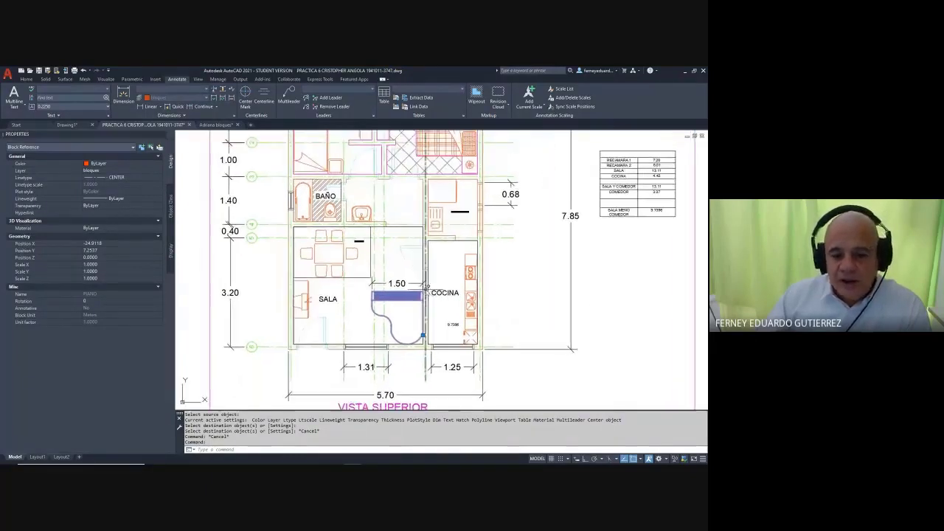
scroll(417, 264, "up", 2)
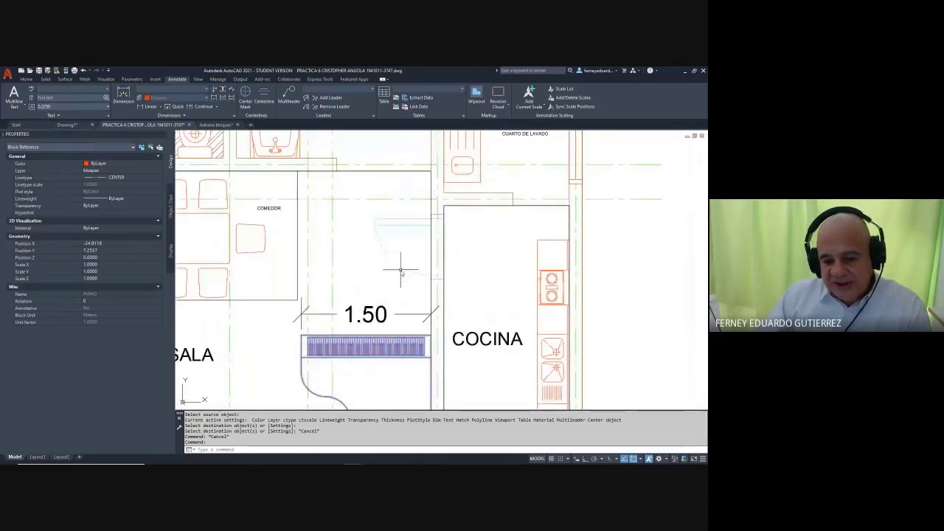
scroll(401, 269, "up", 2)
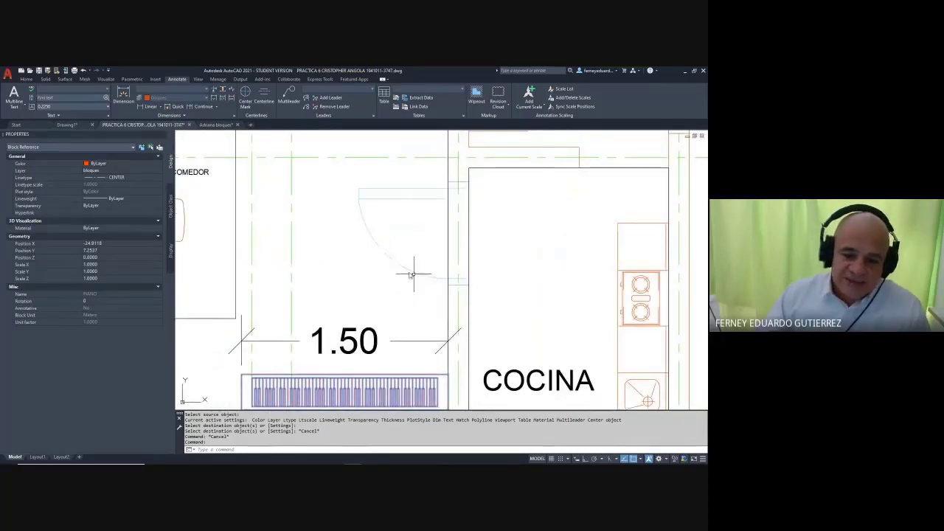
scroll(387, 270, "up", 2)
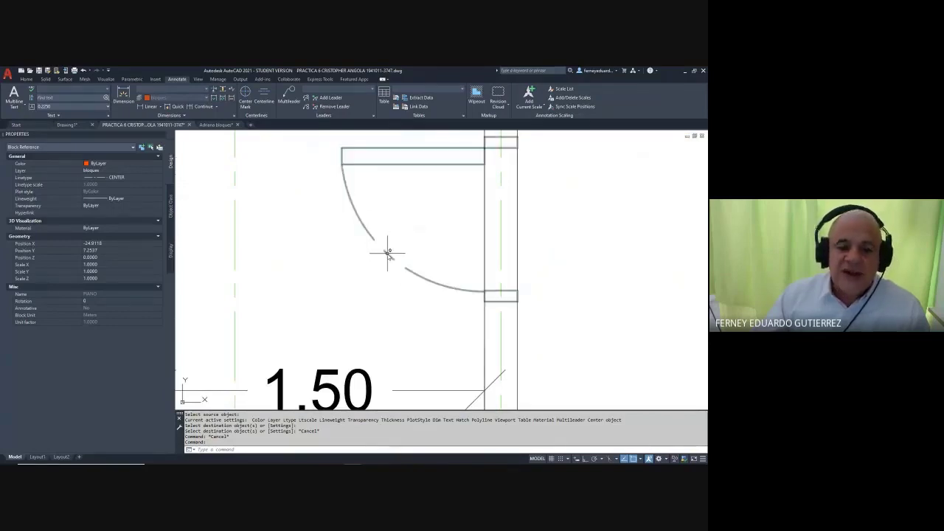
scroll(386, 255, "down", 2)
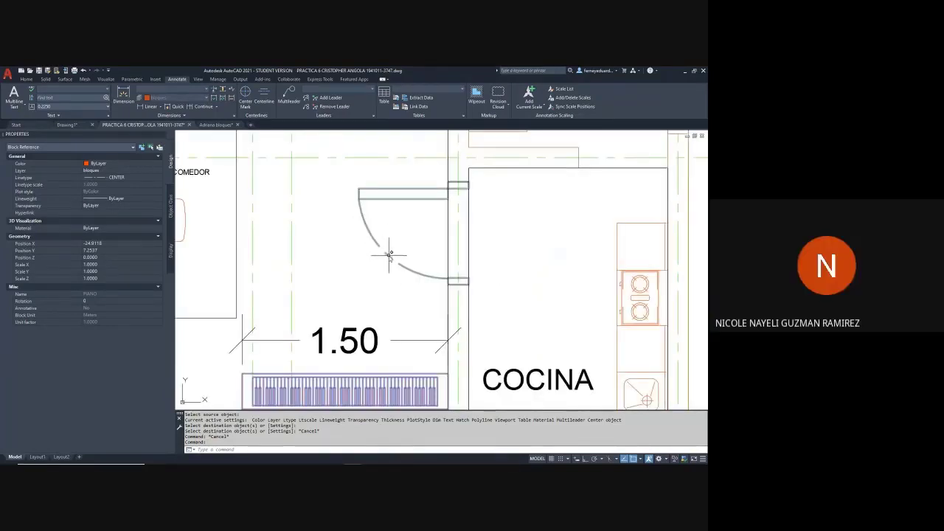
mouse_move(391, 254)
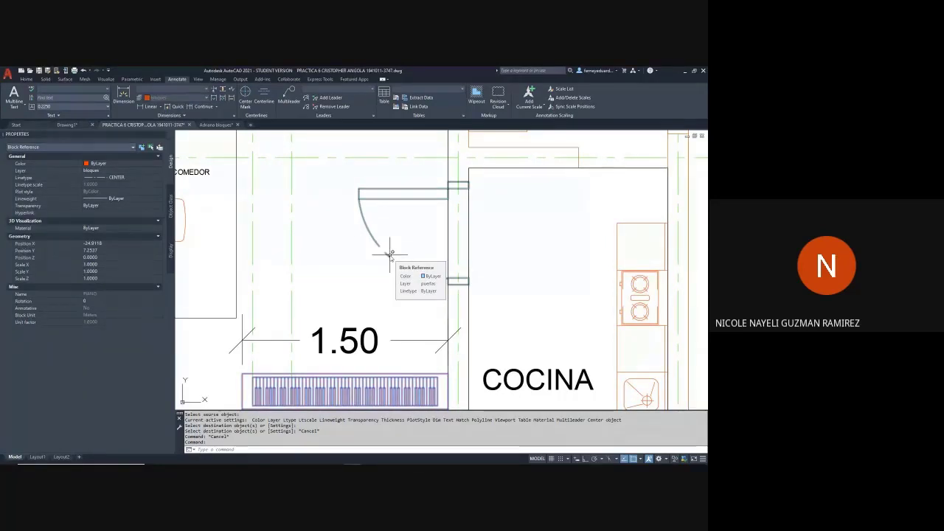
key("Escape")
key("Escape")
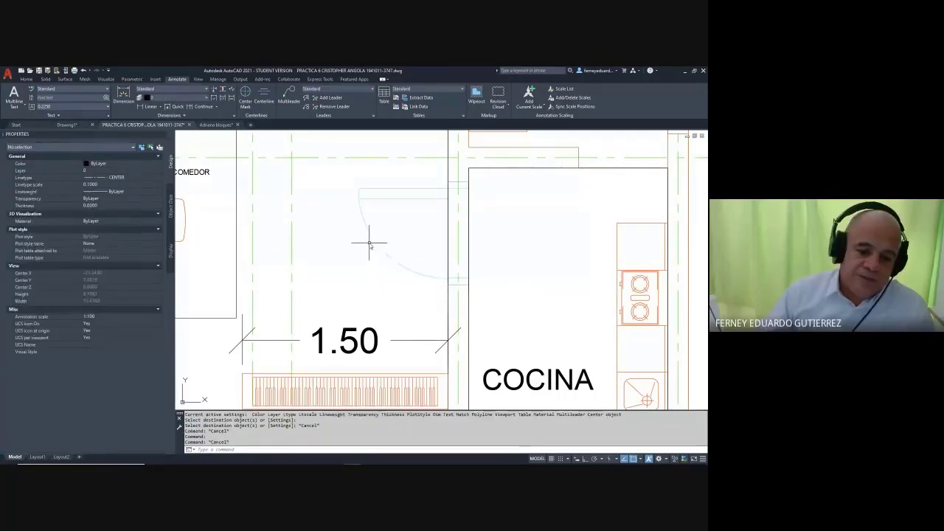
- Open the PIANO block in the Block Editor and inspect the properties of its curved outline segments
scroll(373, 243, "down", 2)
double_click(368, 337)
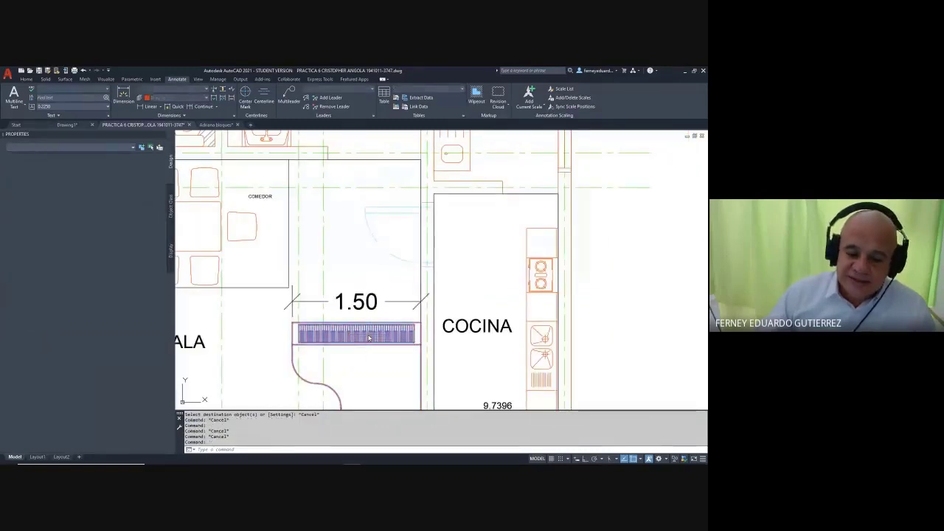
left_click(350, 318)
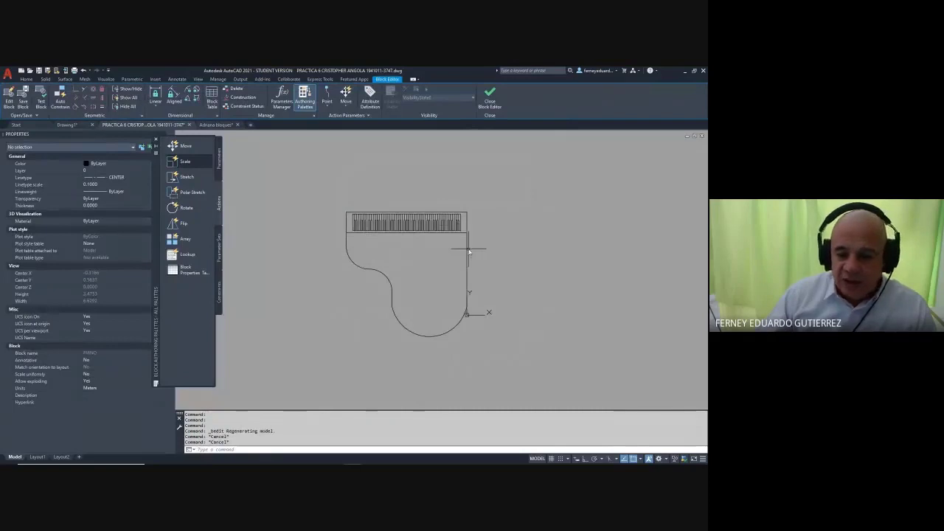
left_click(466, 251)
left_click(421, 333)
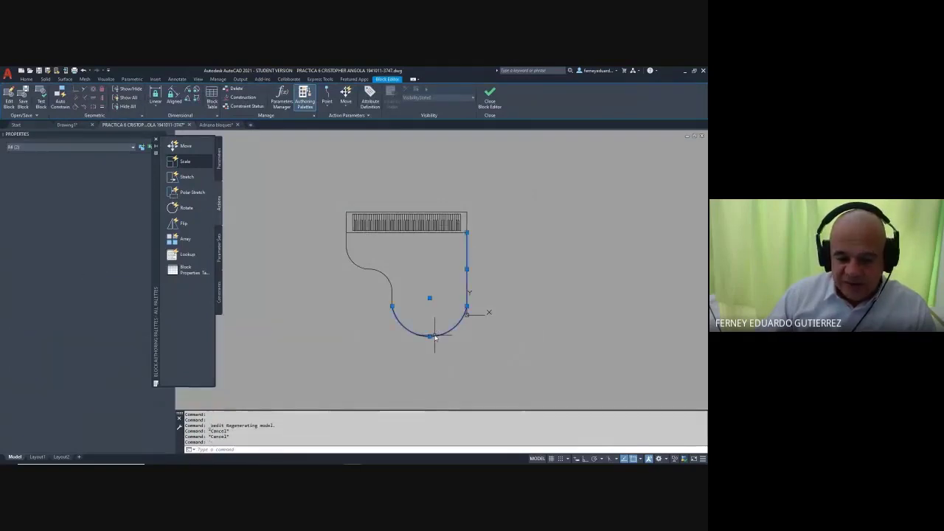
left_click(387, 278)
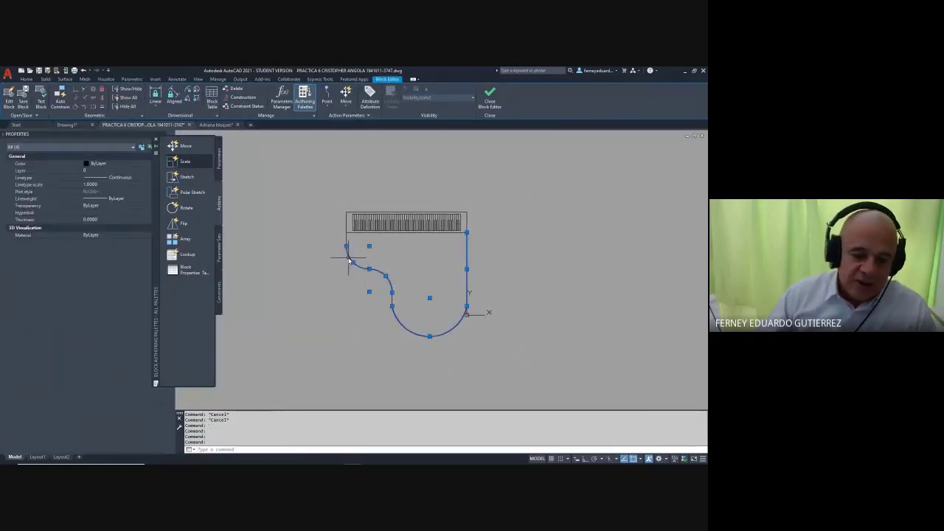
key("Escape")
key("Escape")
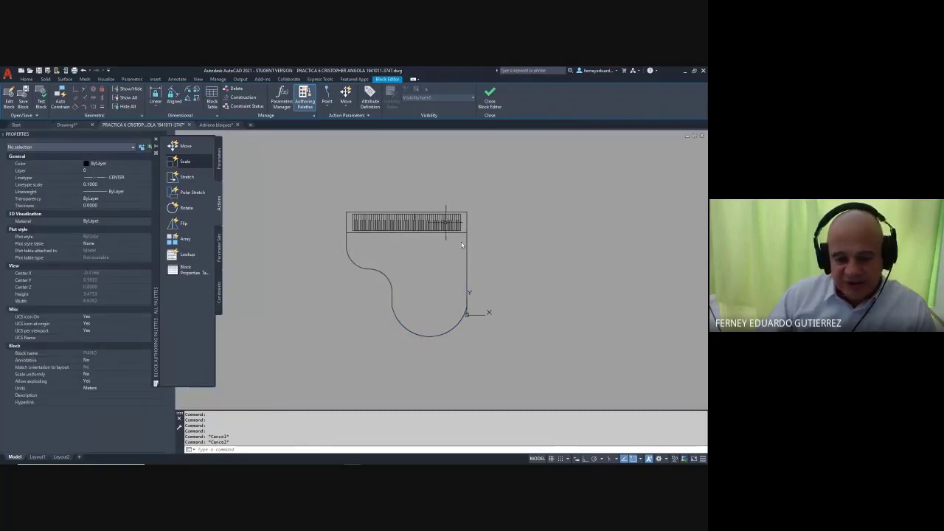
- Check the common properties of all the piano objects and close the Block Editor, saving the changes to PIANO
left_click(519, 174)
left_click(403, 352)
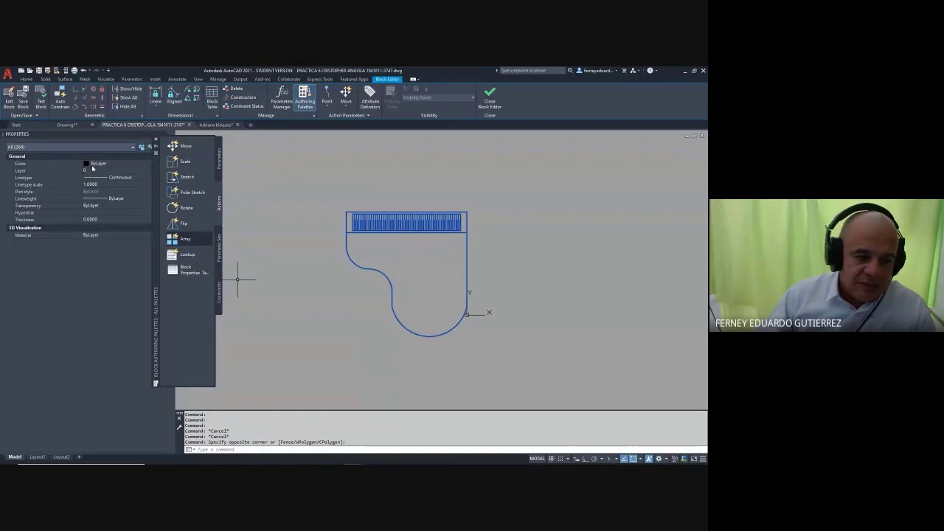
left_click(490, 99)
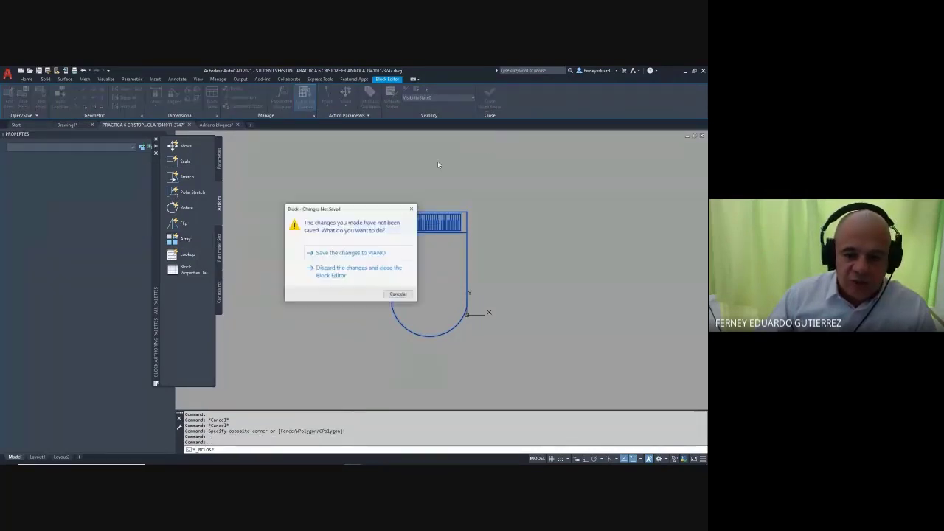
left_click(342, 253)
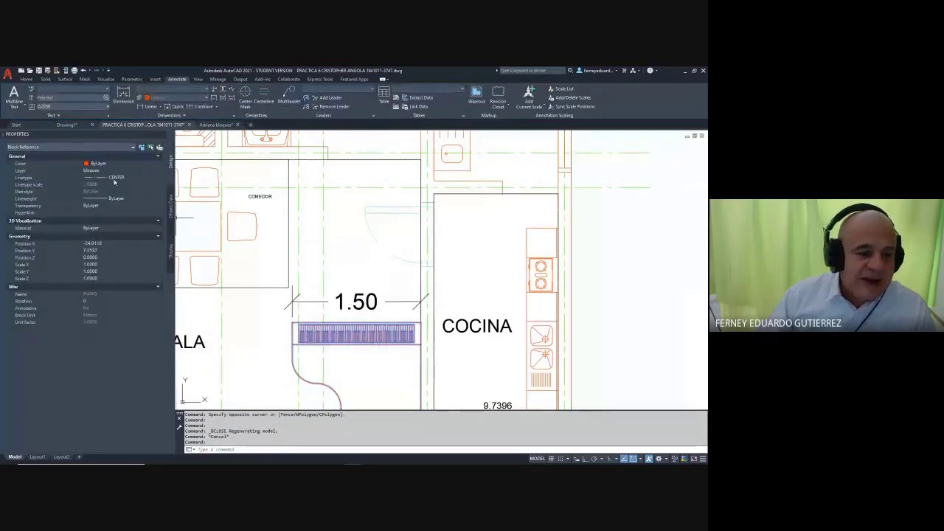
- Try the piano block on the MUROS layer and switch it to the layer listed directly above bloques
left_click(111, 170)
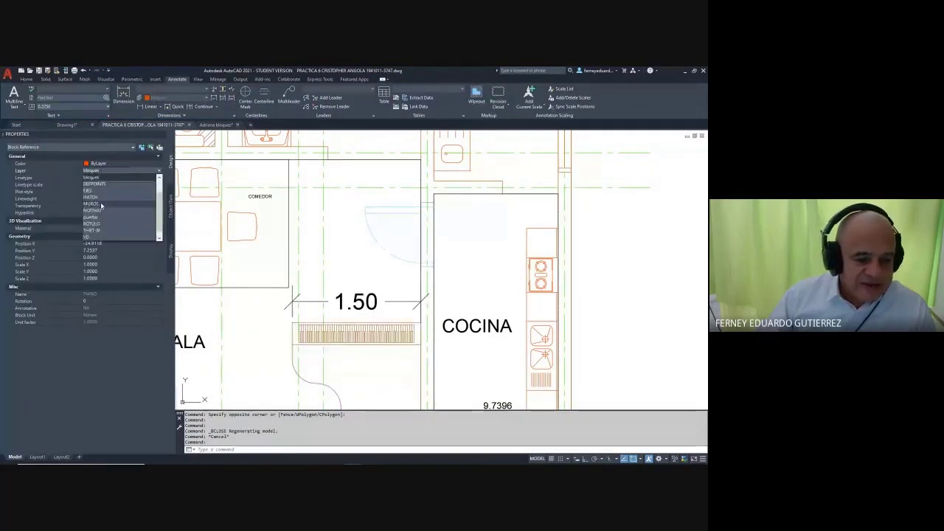
left_click(101, 205)
left_click(110, 173)
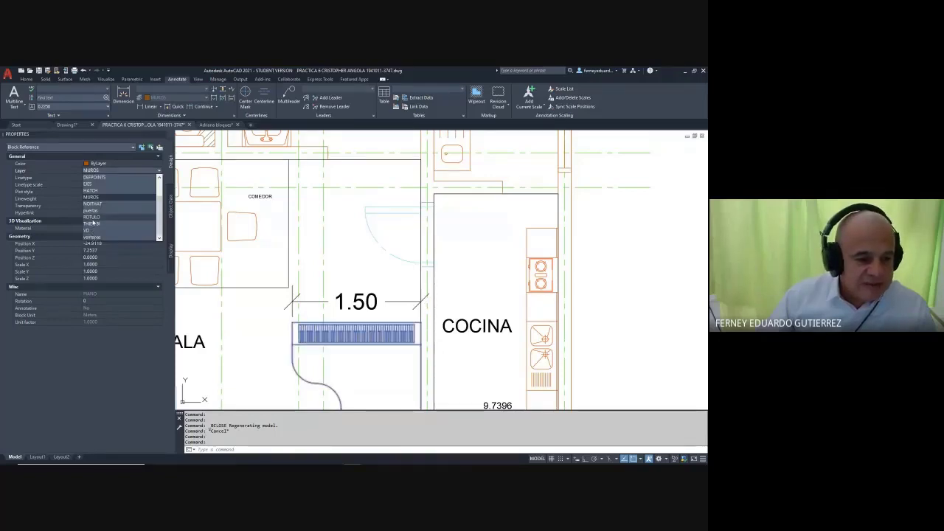
scroll(89, 207, "up", 1)
scroll(88, 200, "up", 1)
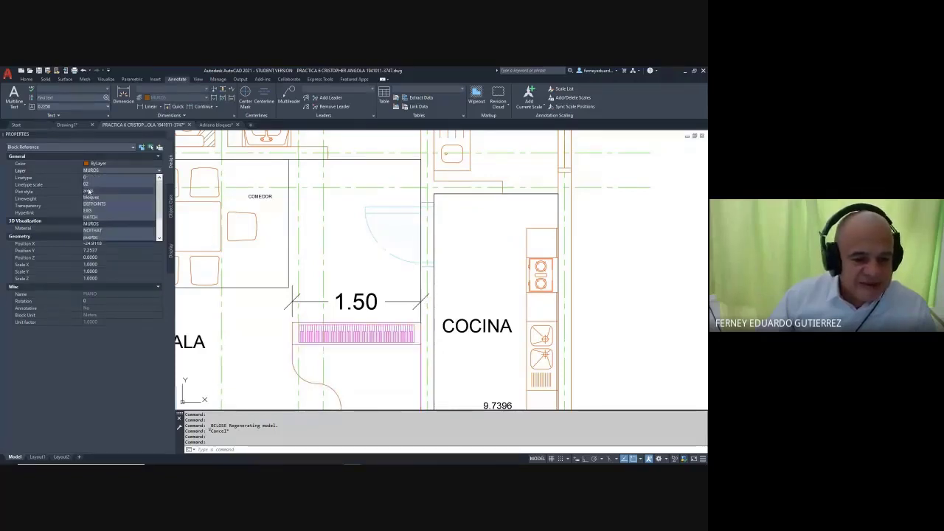
left_click(88, 191)
key("Escape")
middle_click_drag(316, 347, 336, 254)
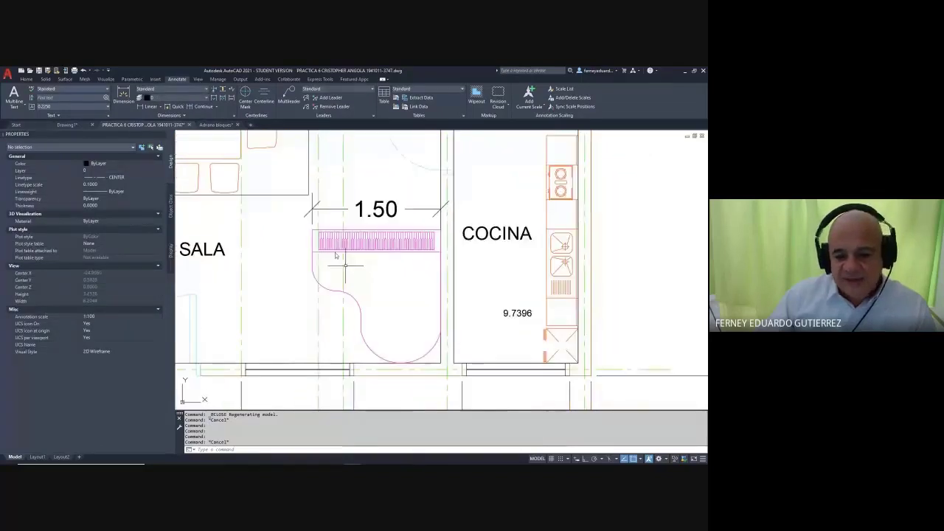
scroll(430, 285, "down", 2)
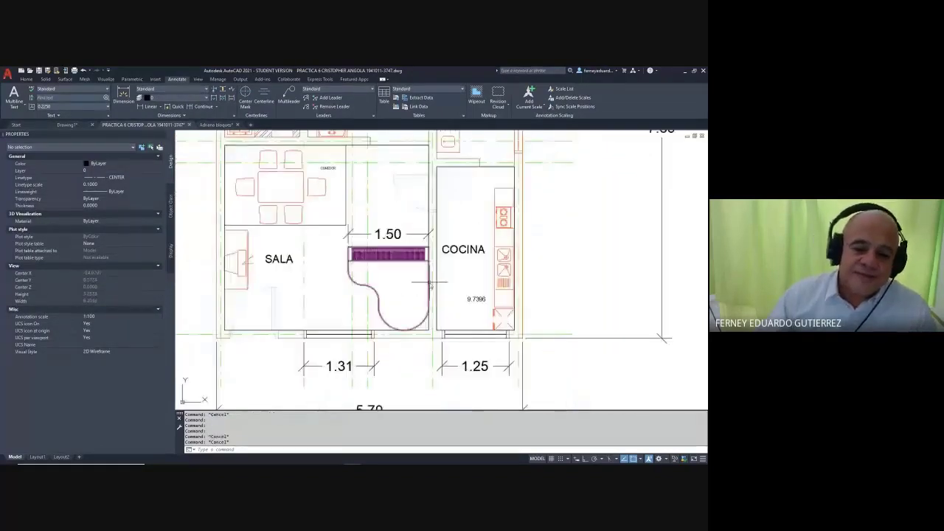
key("Escape")
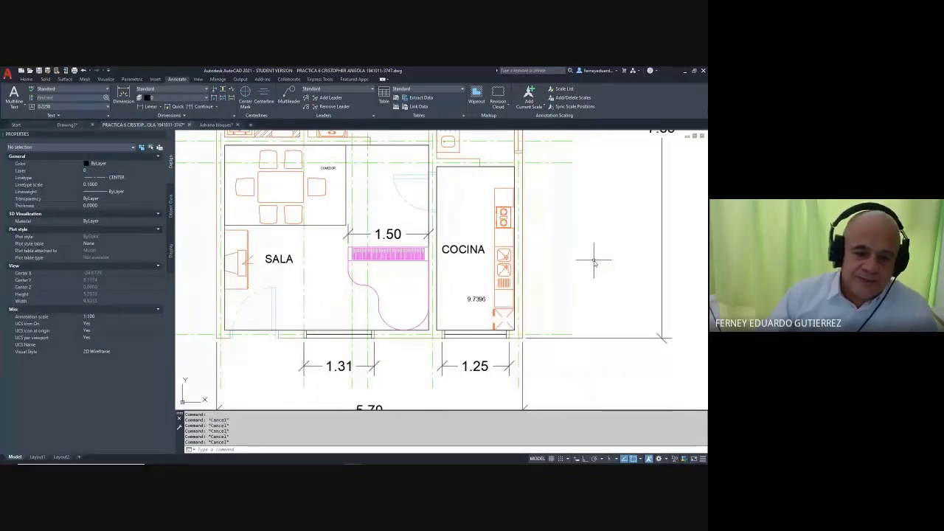
key("Escape")
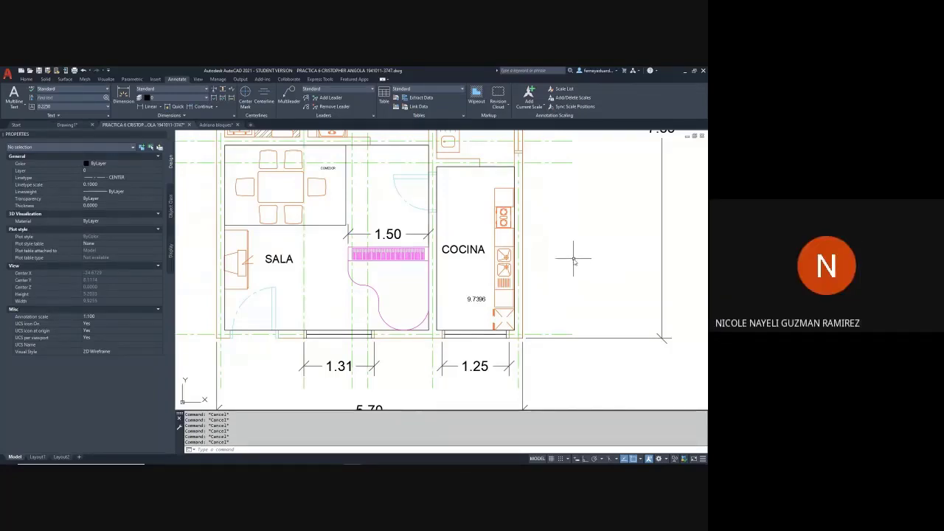
- Measure the inner width of RECAMARA 2 along its window wall with a linear dimension, without placing it
mouse_move(552, 223)
middle_mouse_down()
mouse_move(543, 245)
mouse_move(439, 263)
middle_mouse_up()
scroll(525, 240, "up", 2)
scroll(522, 246, "down", 4)
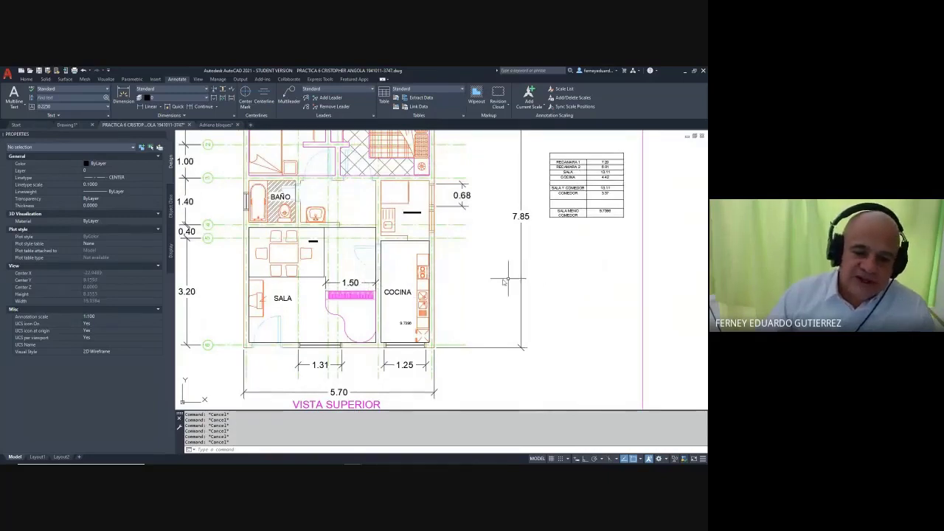
middle_click_drag(392, 248, 409, 306)
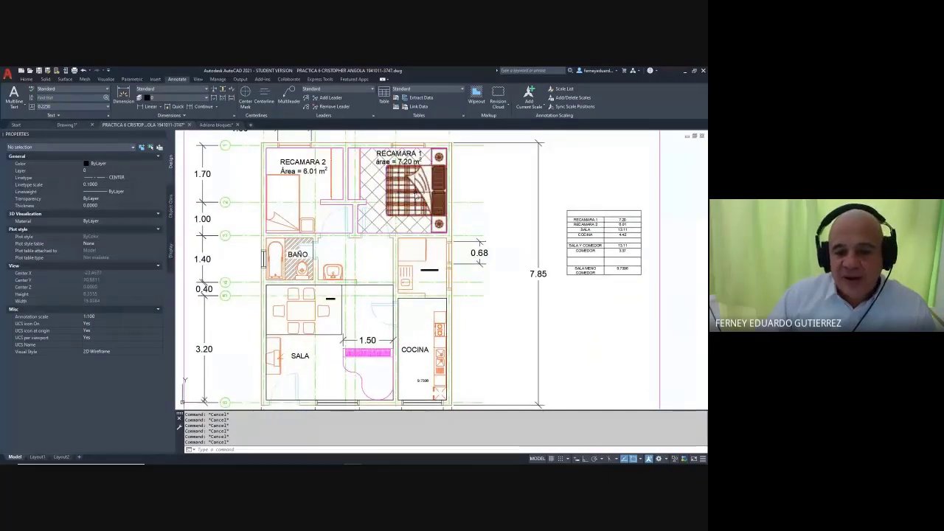
middle_click_drag(390, 242, 397, 254)
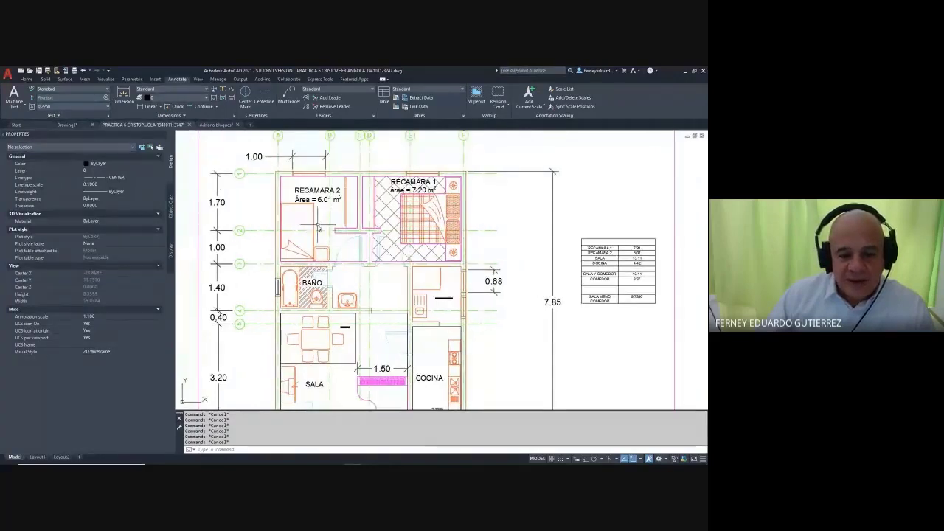
scroll(312, 216, "up", 4)
scroll(337, 211, "down", 3)
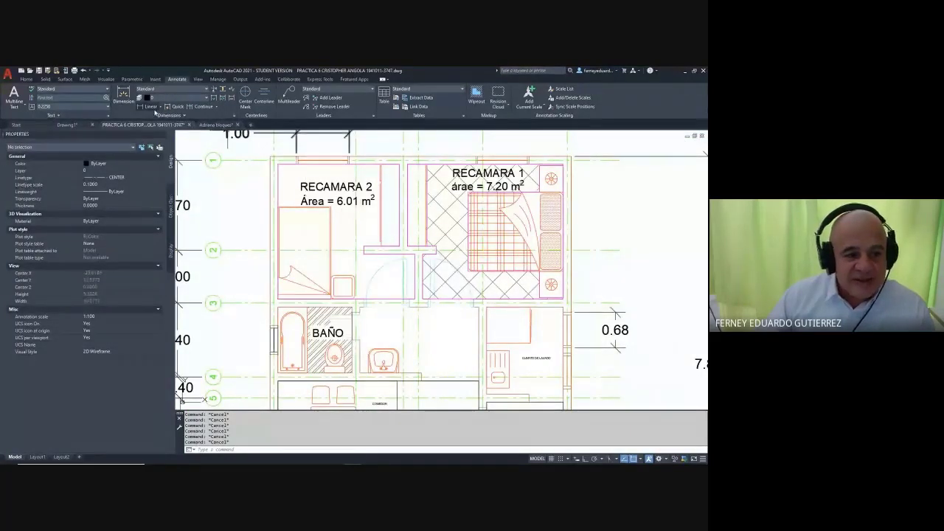
left_click(152, 108)
left_click(280, 164)
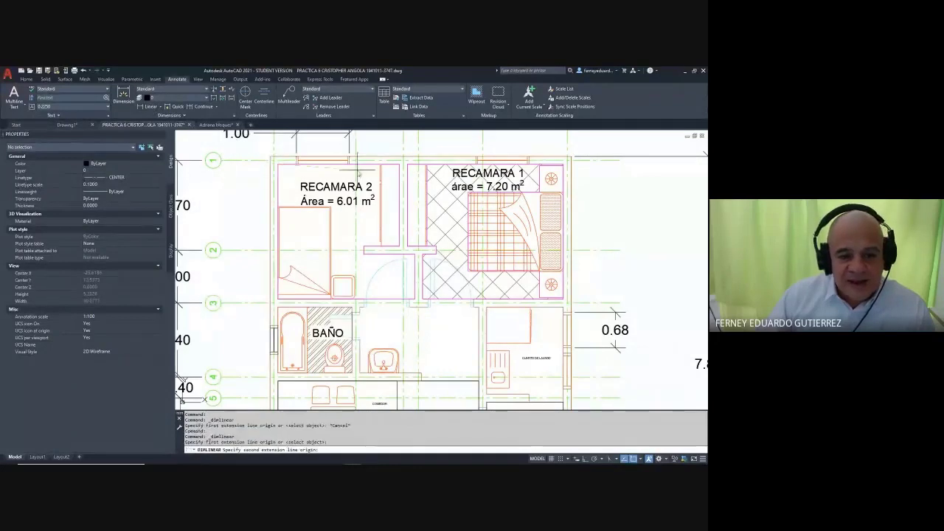
left_click(399, 163)
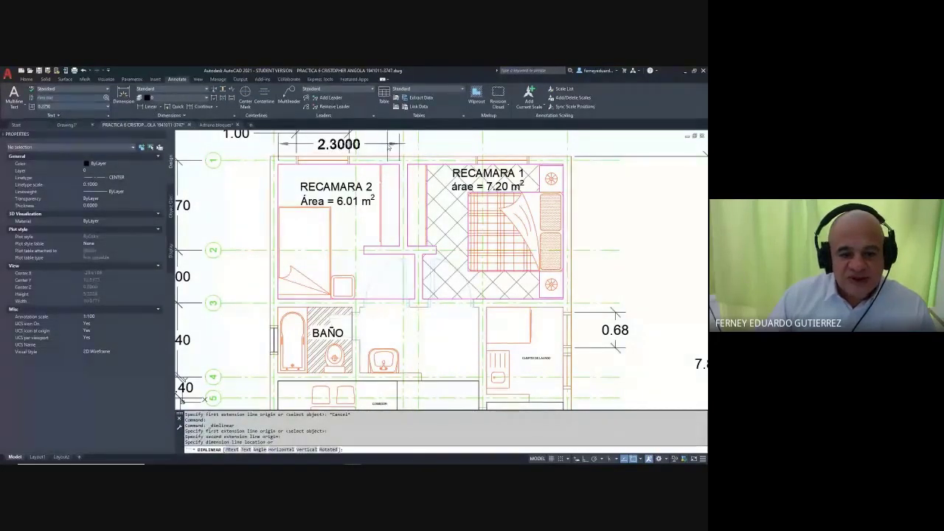
key("Escape")
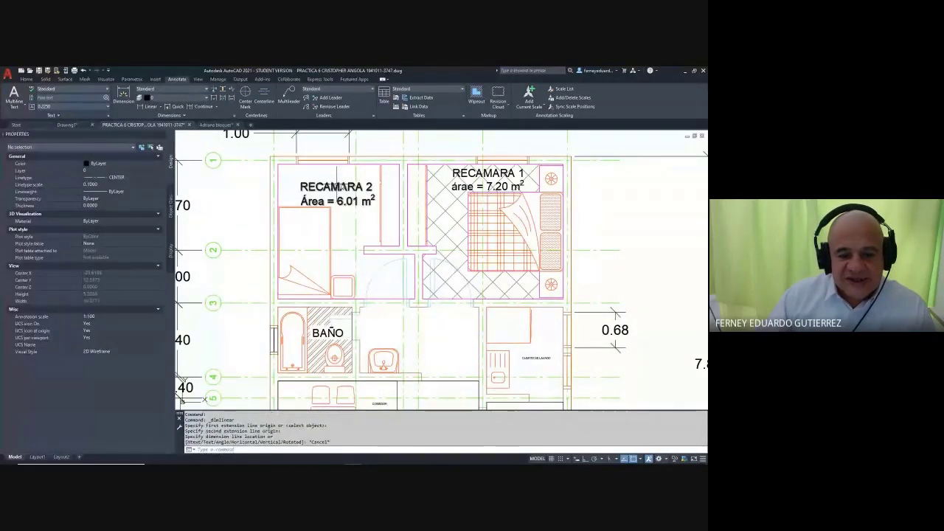
- Measure the inner depth of RECAMARA 2 along its outer wall with a linear dimension, without placing it
left_click(143, 106)
left_click(278, 164)
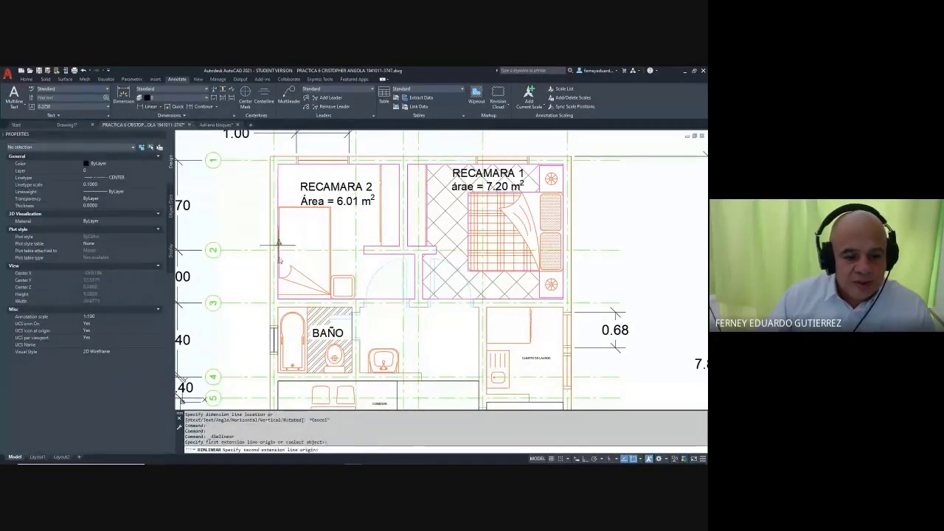
left_click(278, 299)
key("Escape")
- Delete the single bed block from RECAMARA 2
scroll(308, 256, "down", 2)
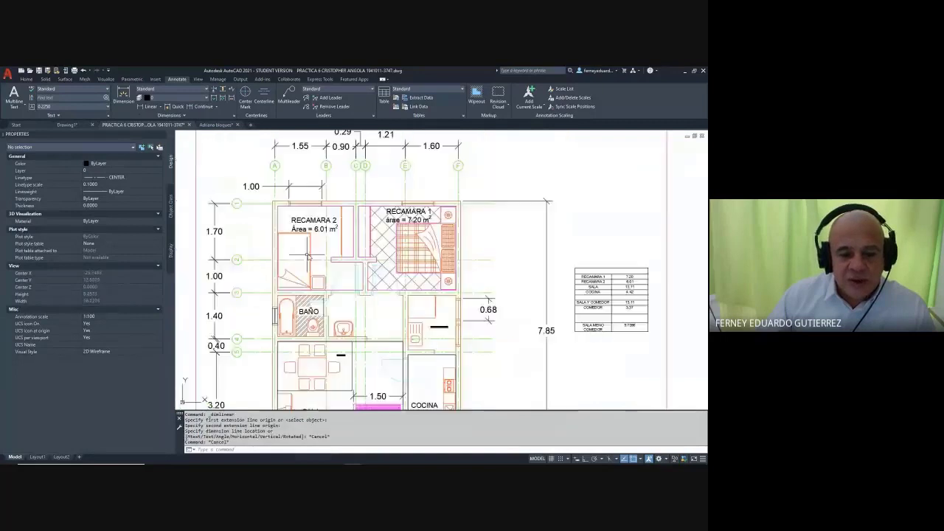
scroll(308, 258, "up", 2)
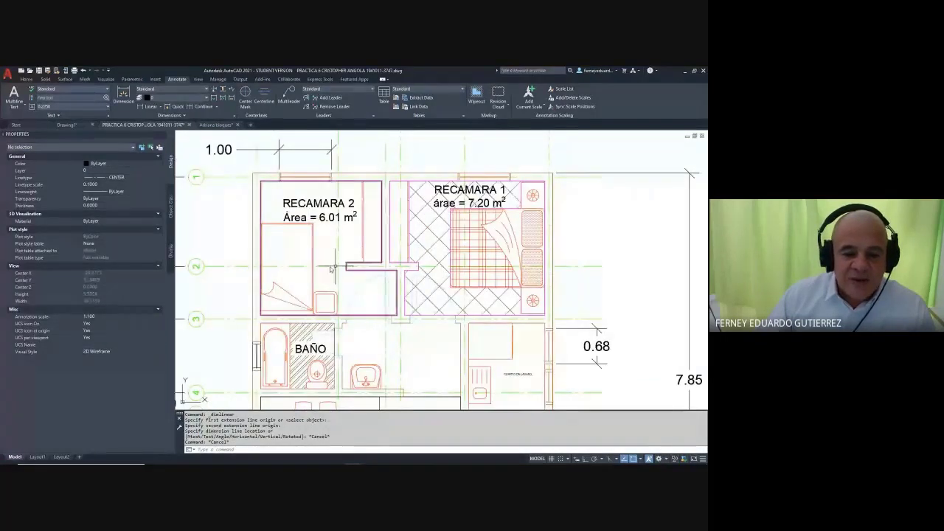
left_click(304, 252)
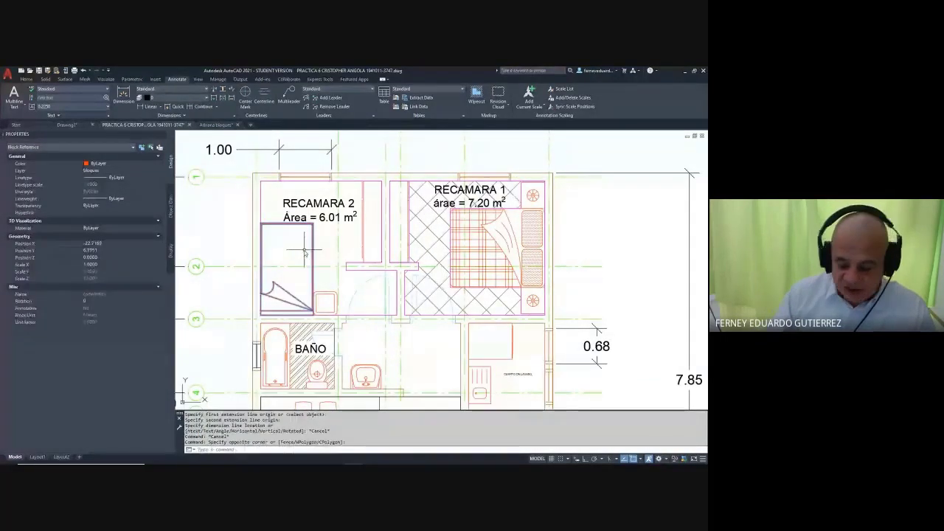
key("Delete")
- Copy the double bed block with its nightstands from RECAMARA 1 into RECAMARA 2
type("cp")
key("Return")
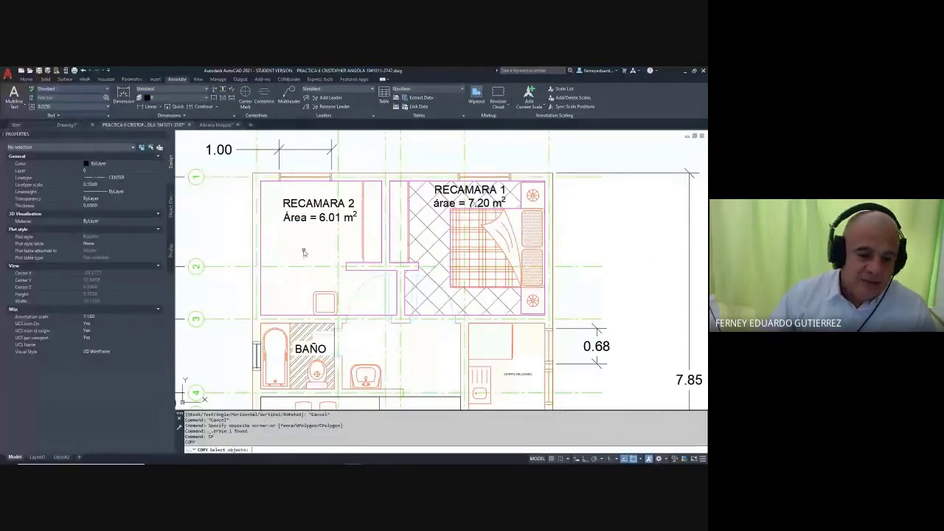
left_click(491, 242)
key("Return")
left_click(486, 243)
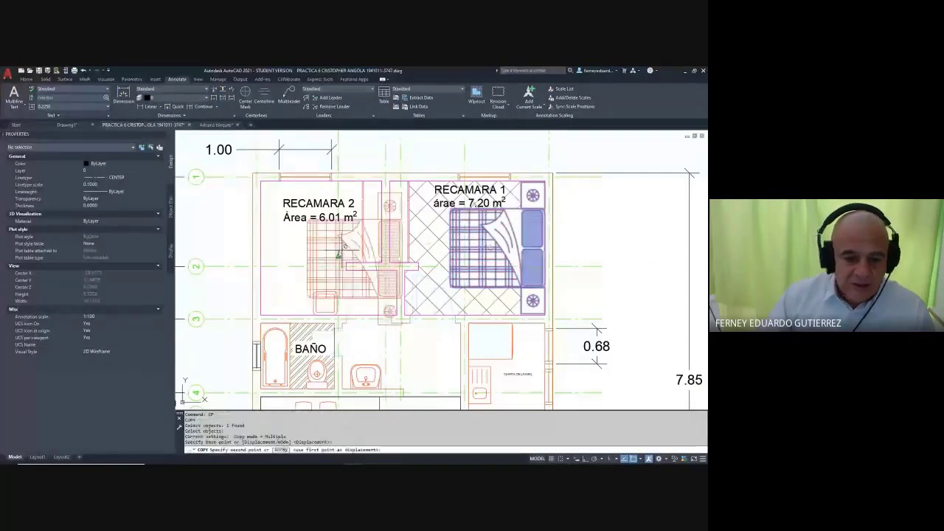
left_click(290, 241)
key("Escape")
key("Escape")
key("Escape")
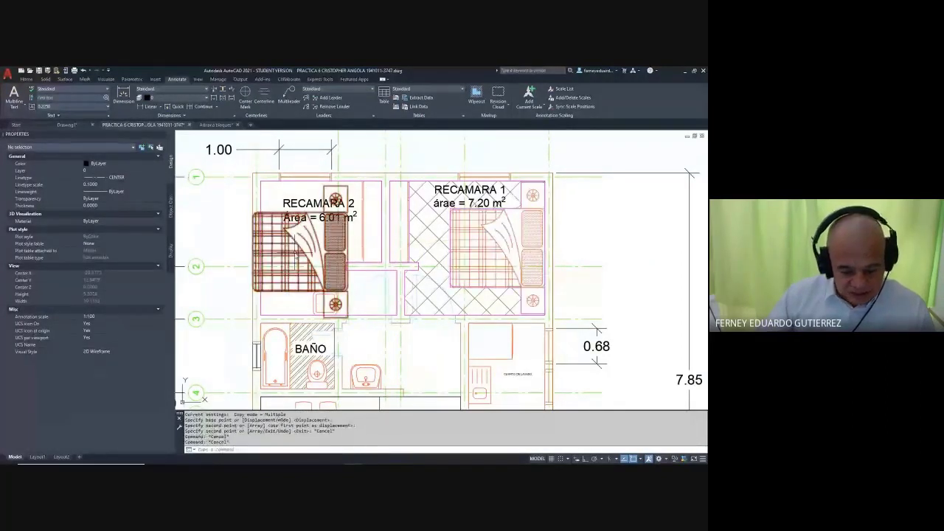
- Scale the copied double bed in RECAMARA 2 by a factor of 0.8
type("sc")
key("Return")
left_click(298, 237)
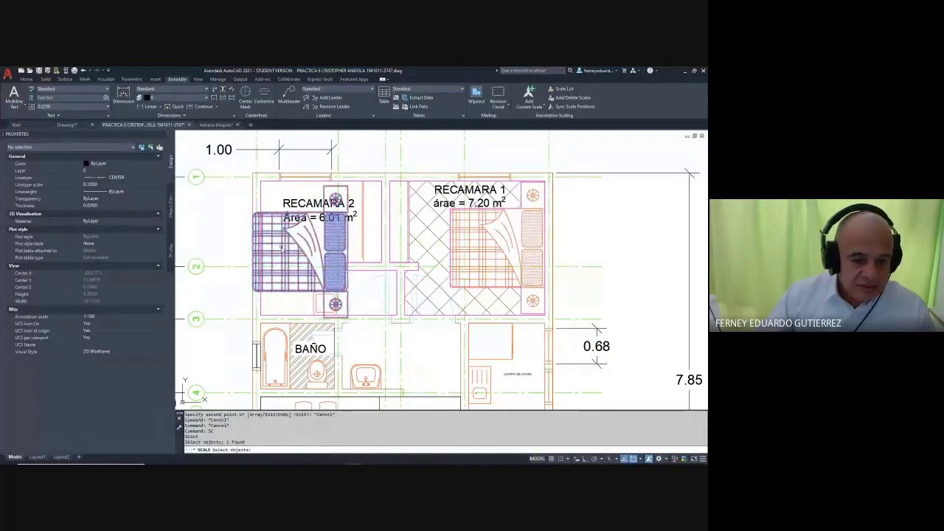
key("Return")
left_click(280, 248)
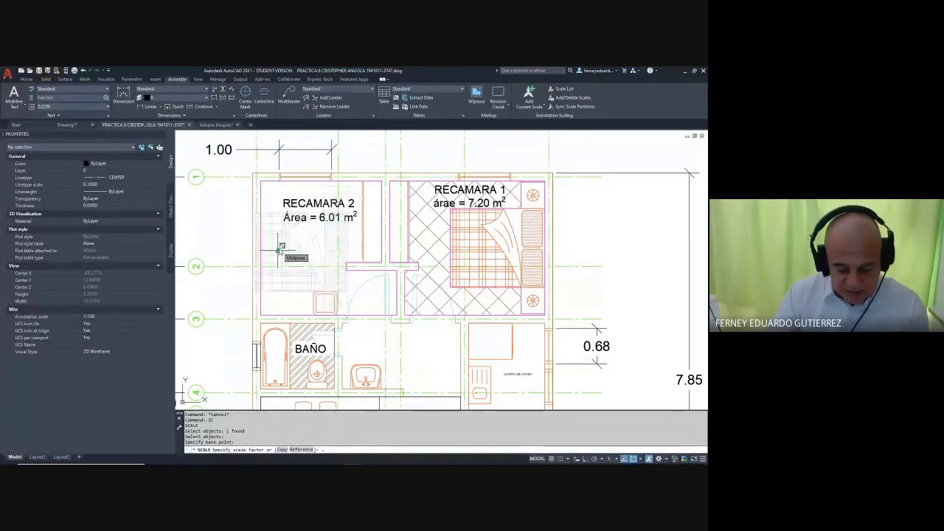
type(".8")
key("Return")
key("Escape")
key("Escape")
key("Escape")
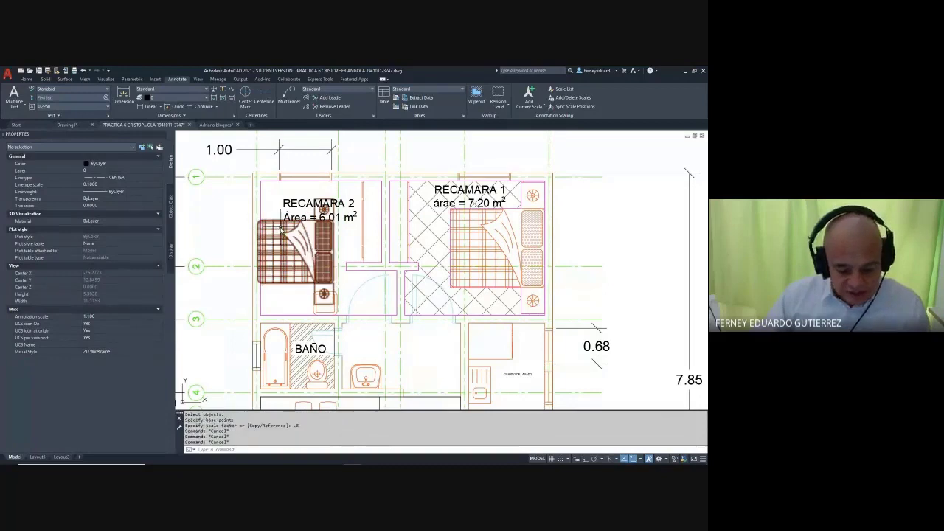
- Rotate the scaled double bed 180 degrees so its headboard faces the outer wall of RECAMARA 2
type("RO")
key("Return")
left_click(280, 228)
key("Return")
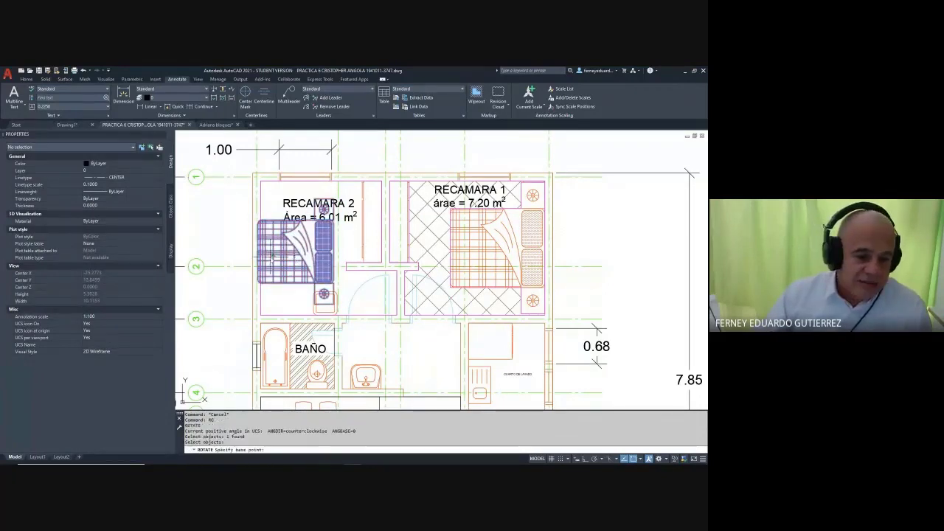
left_click(273, 255)
left_click(274, 252)
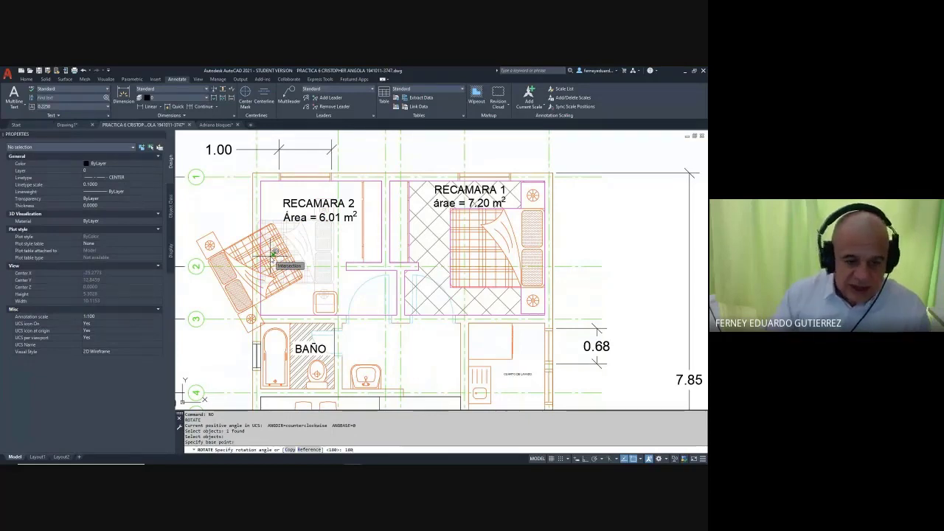
key("Return")
key("Escape")
- Move the rotated double bed by the middle of its headboard against the inner face of RECAMARA 2's outer wall
type("m")
key("Return")
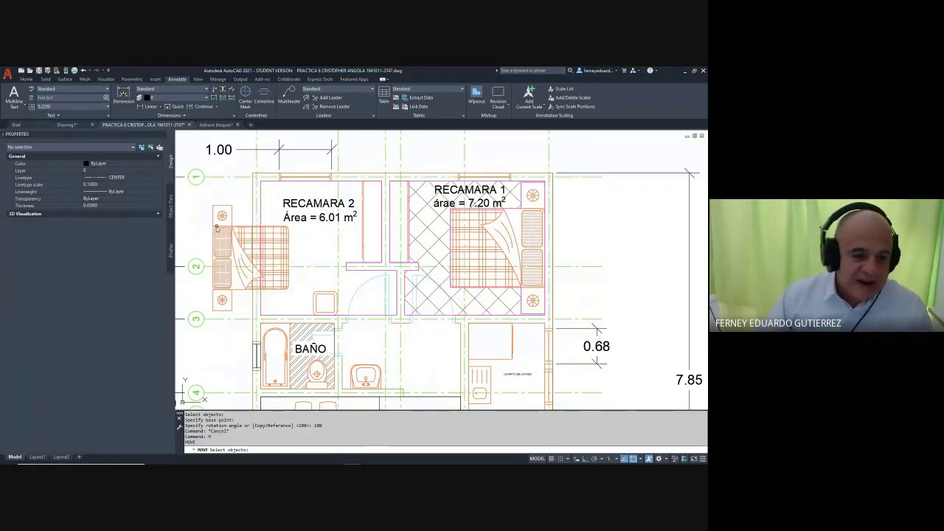
middle_click_drag(243, 203, 284, 171)
scroll(282, 169, "up", 1)
left_click(283, 169)
left_click(219, 276)
key("Return")
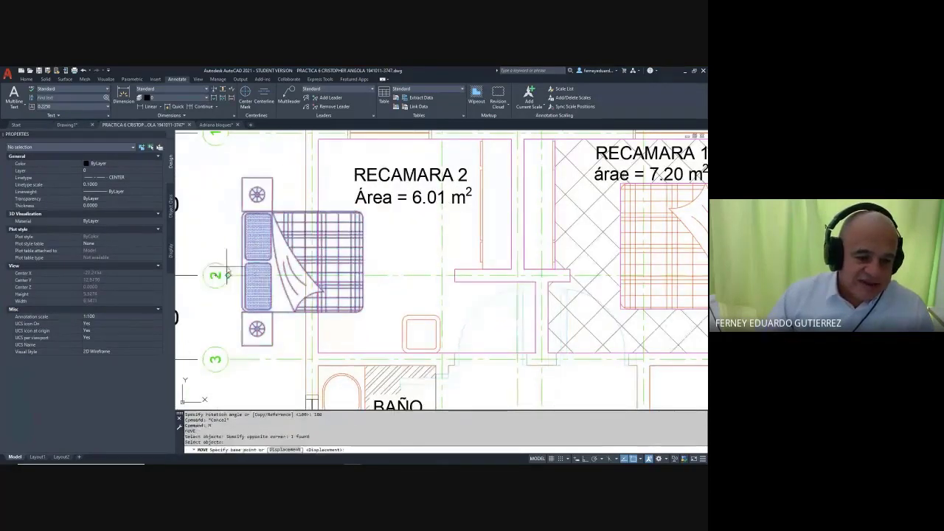
left_click(246, 262)
scroll(246, 262, "down", 4)
scroll(287, 266, "up", 2)
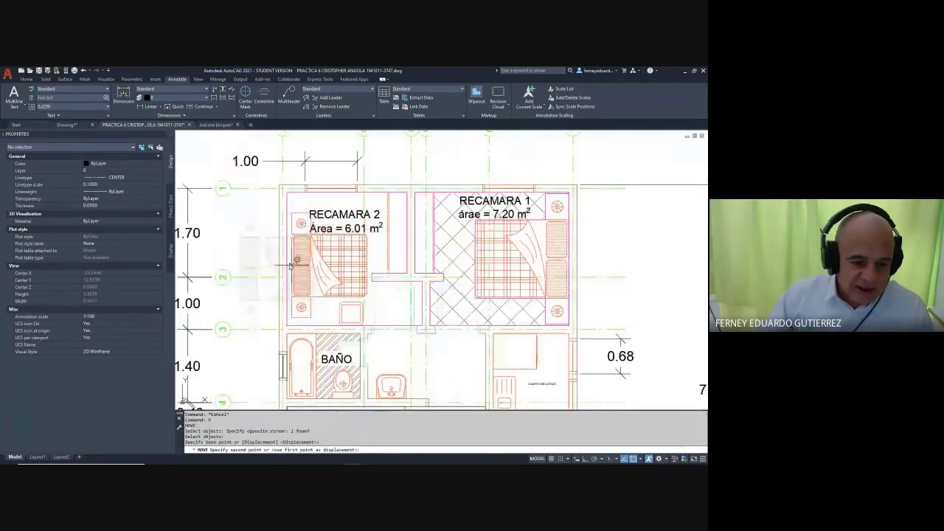
left_click(286, 265)
mouse_move(399, 284)
middle_mouse_down()
mouse_move(428, 266)
mouse_move(419, 264)
middle_mouse_up()
key("Escape")
key("Escape")
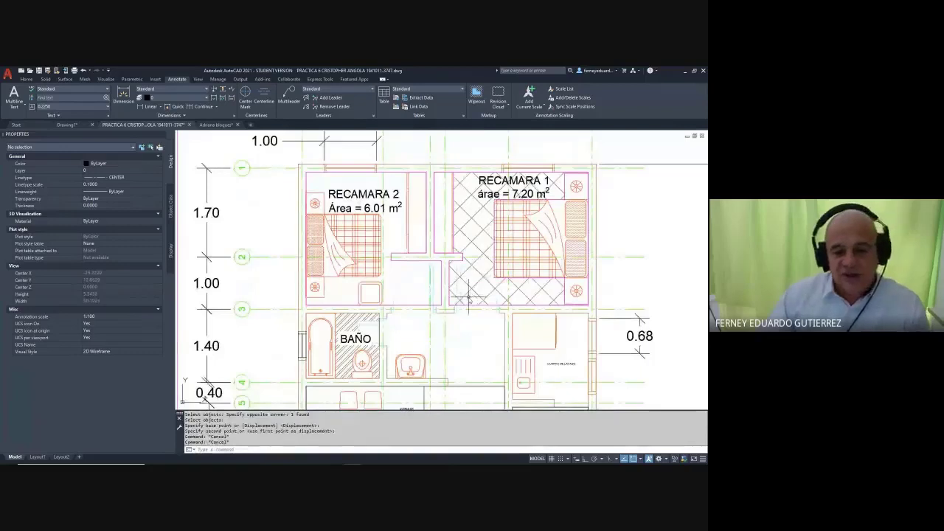
- Add a horizontal linear dimension from headboard to foot across the scaled double bed in RECAMARA 2
left_click(354, 243)
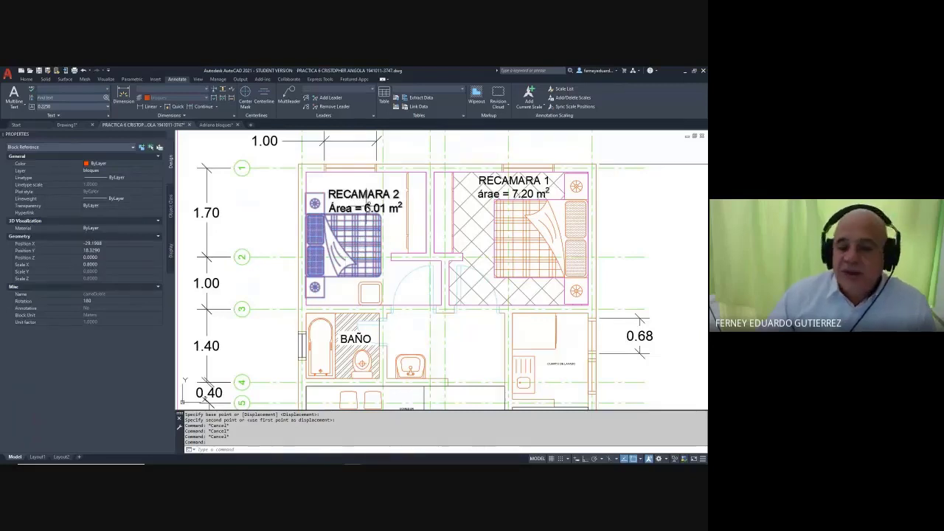
scroll(360, 228, "up", 4)
scroll(335, 236, "down", 2)
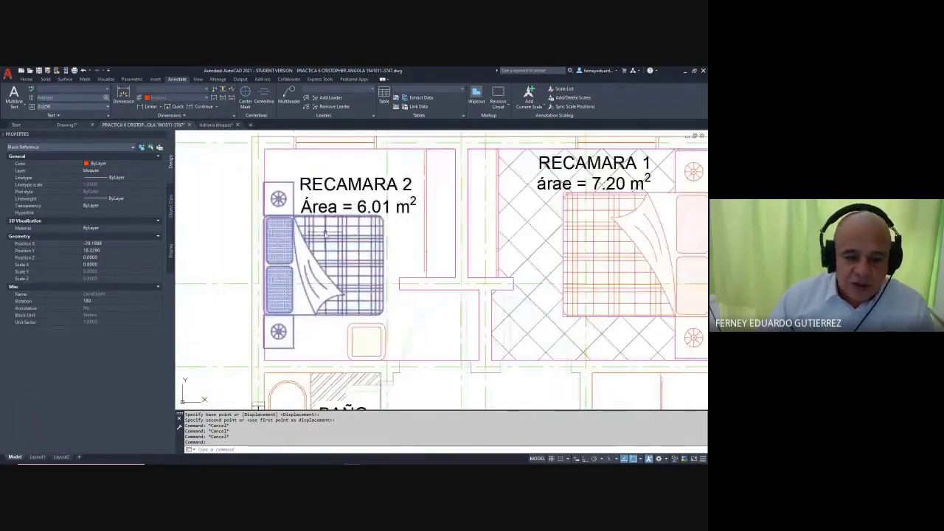
left_click(151, 106)
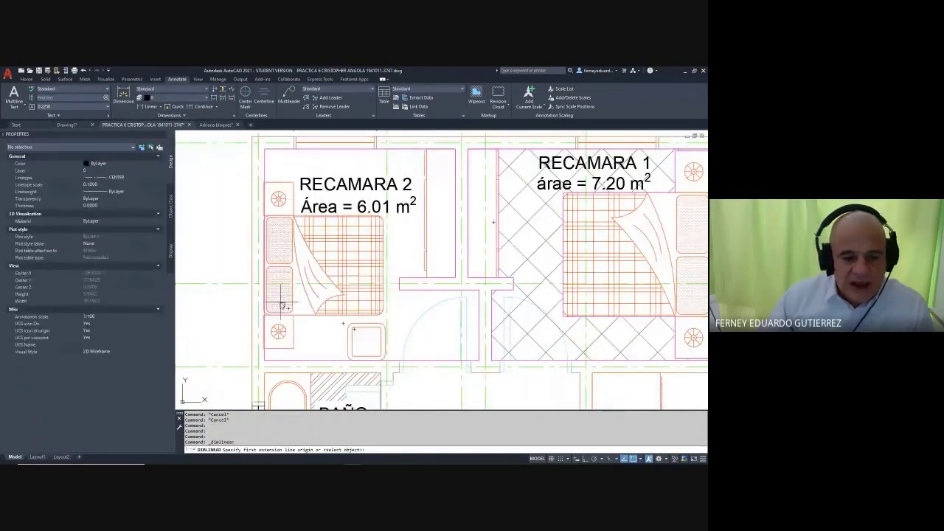
left_click(270, 266)
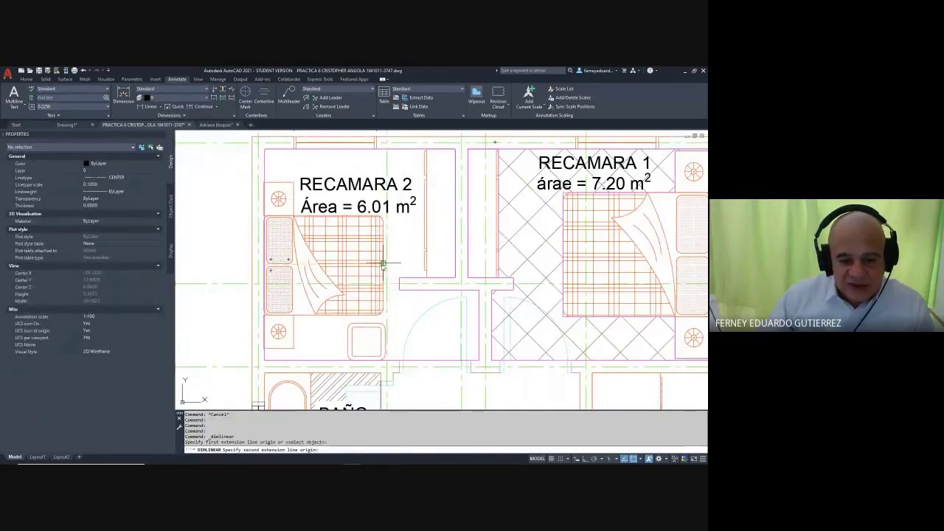
left_click(383, 264)
left_click(378, 238)
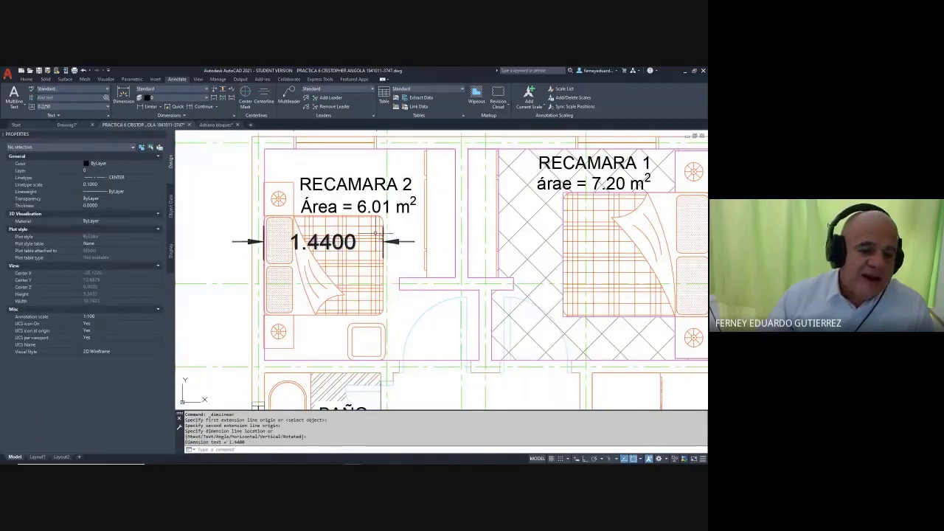
- Add a horizontal linear dimension from foot to headboard across the original double bed in RECAMARA 1
scroll(380, 236, "down", 4)
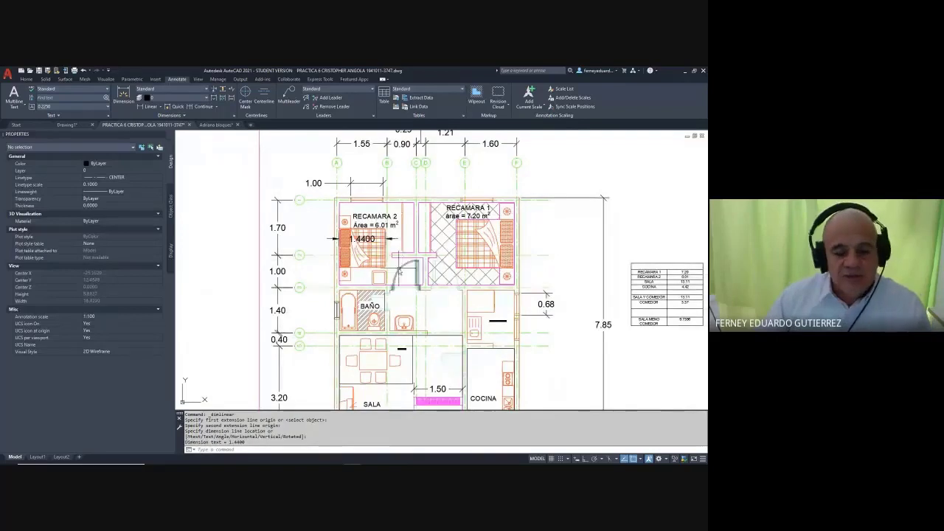
scroll(402, 258, "up", 5)
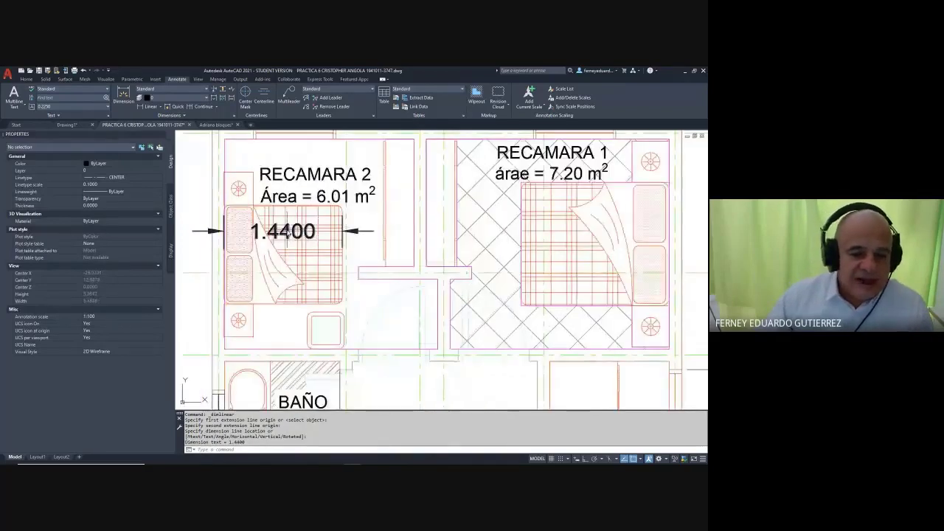
left_click(144, 106)
left_click(520, 244)
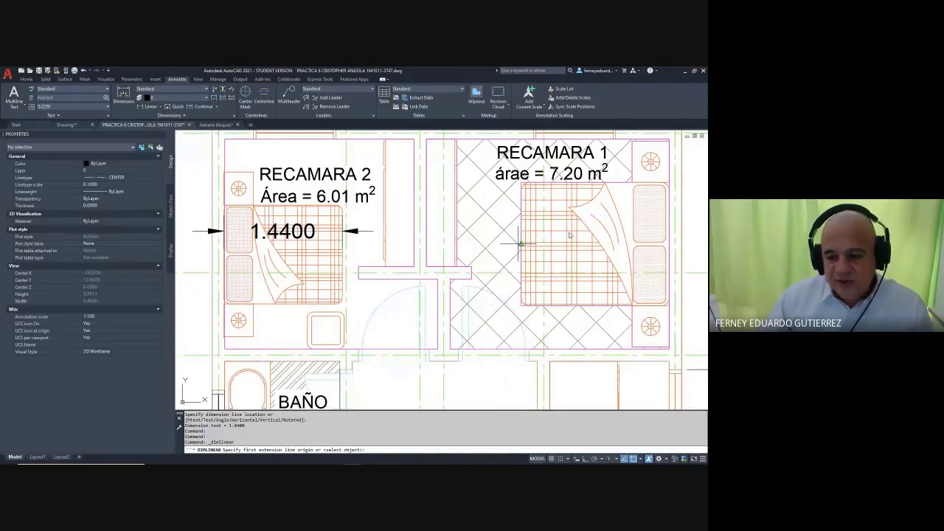
middle_click_drag(653, 242, 542, 246)
left_click(547, 245)
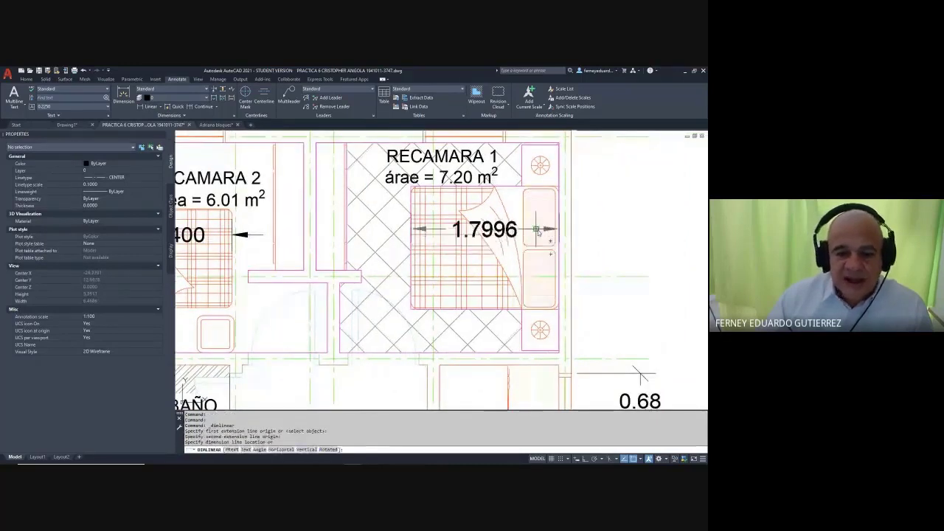
left_click(549, 228)
middle_click_drag(575, 256, 488, 256)
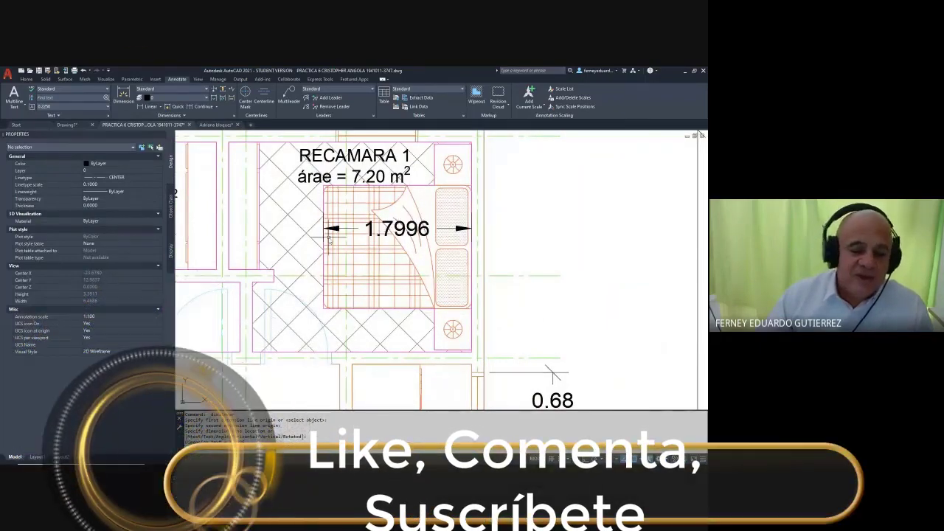
- Check the properties of the double bed block in RECAMARA 1 and clear the selection
left_click(438, 203)
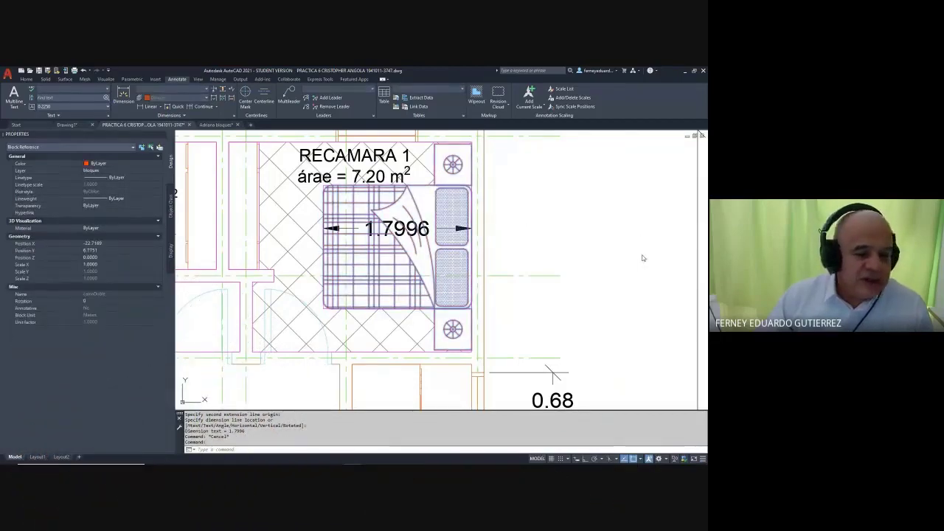
key("Escape")
key("Escape")
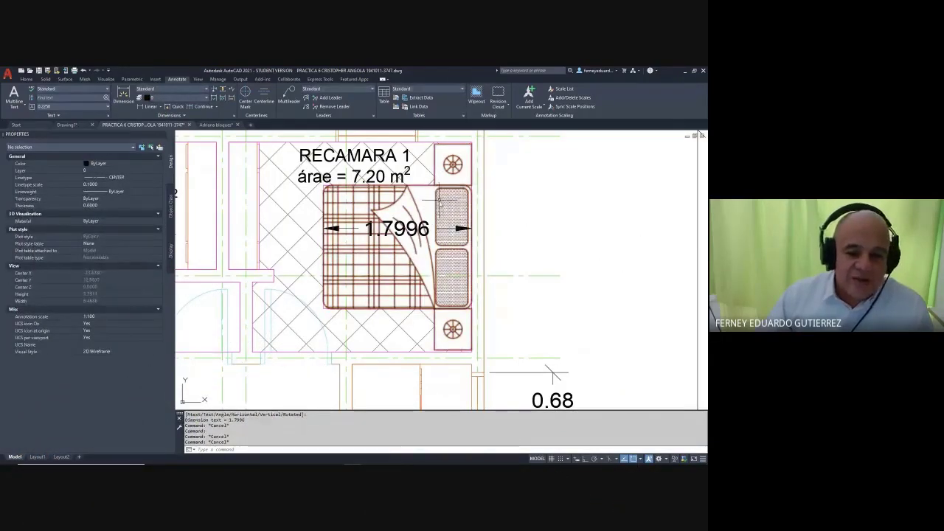
- Open the double bed block of RECAMARA 1 for editing in the Block Editor
left_click(438, 198)
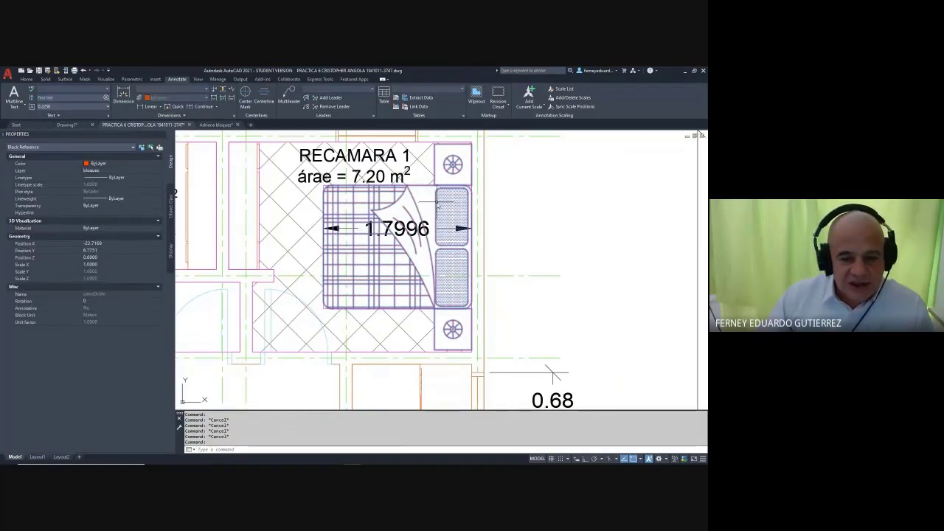
double_click(438, 204)
key("Return")
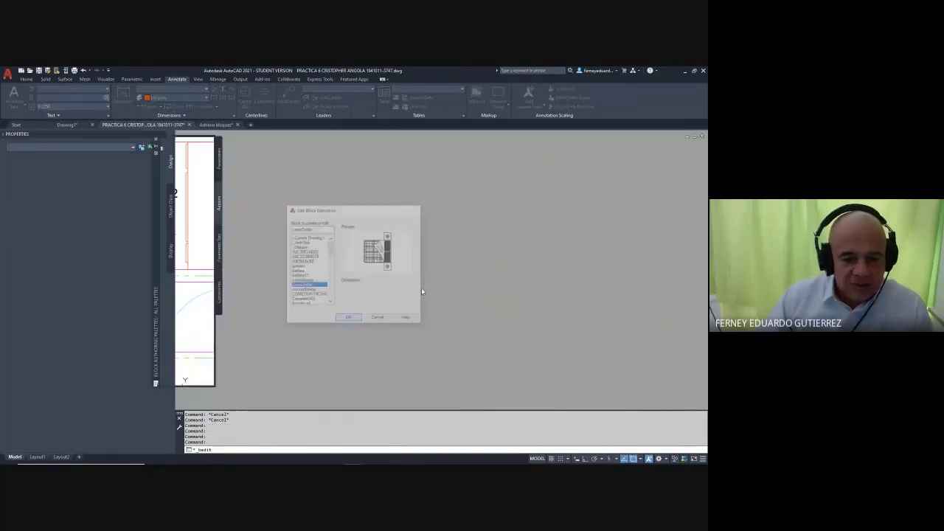
- Draw a 2 m horizontal guide line from the middle of the headboard toward the foot of the bed
type("L")
key("Return")
left_click(514, 274)
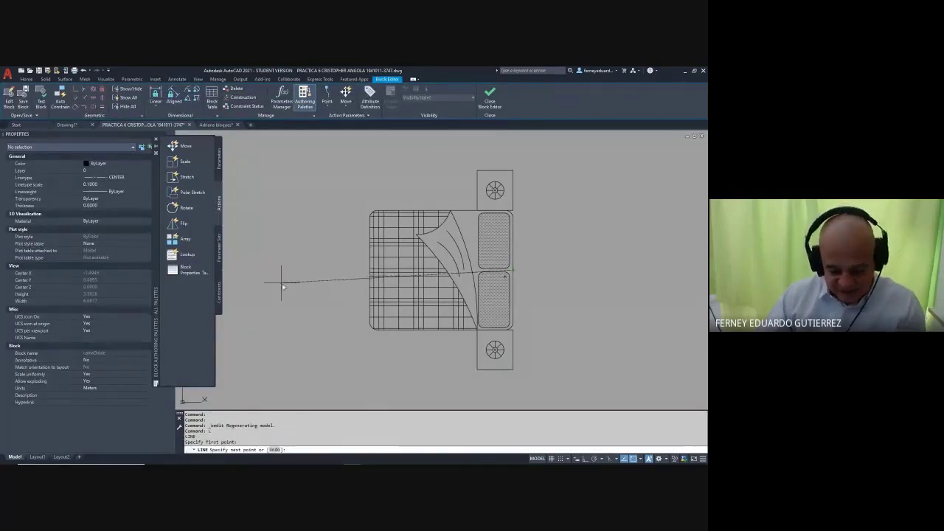
key("F8")
type("2")
key("Return")
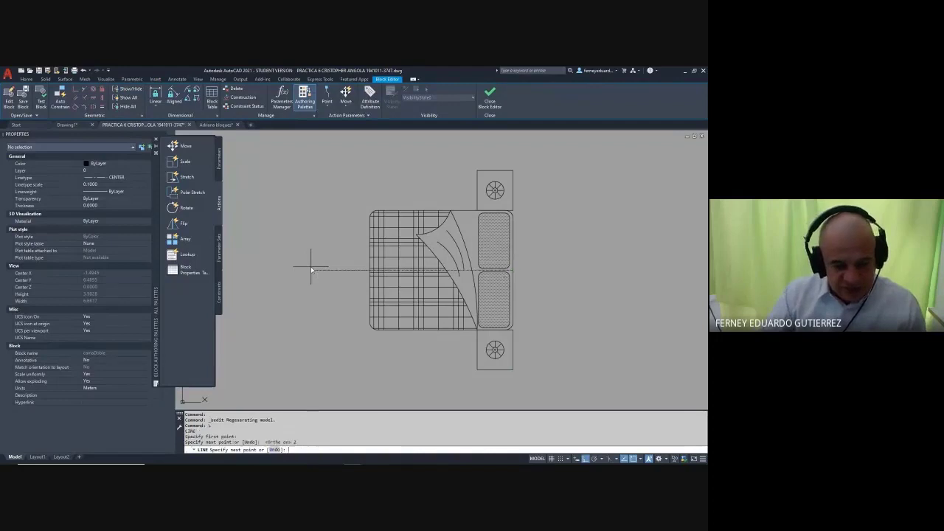
key("Escape")
key("Escape")
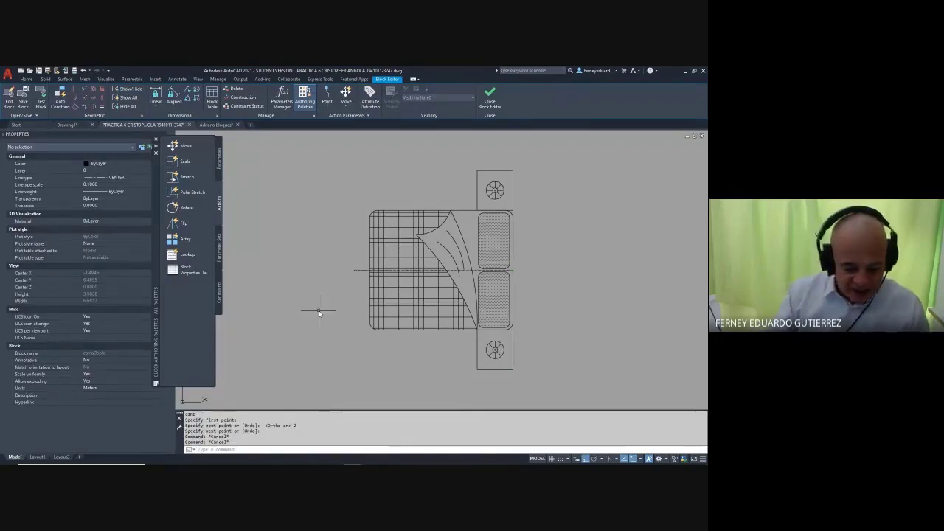
- Stretch the foot end of the bed outline to the free end of the 2 m guide line
key("Return")
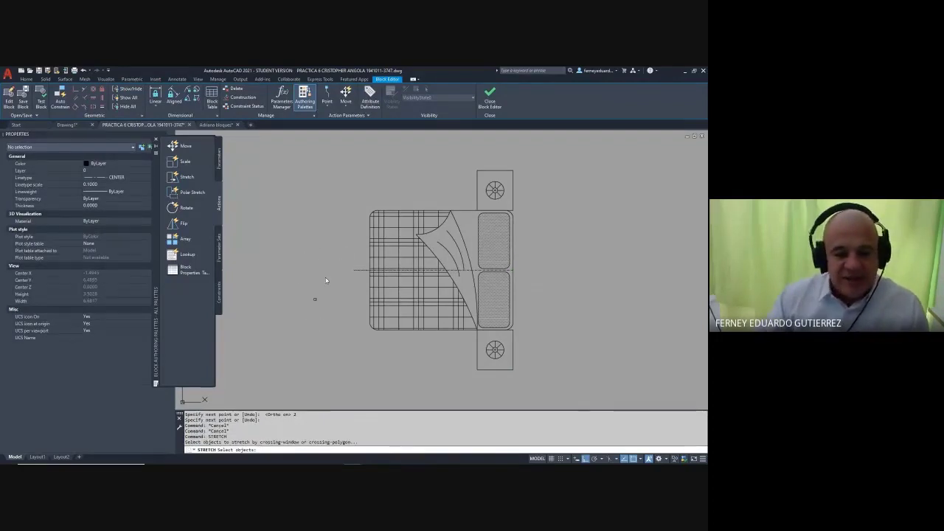
left_click(388, 186)
left_click(328, 372)
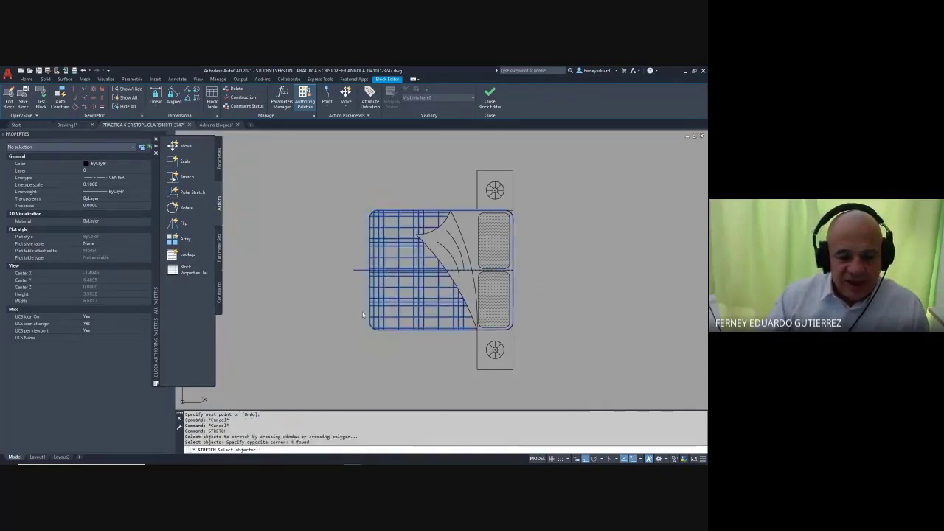
key("Return")
scroll(363, 283, "up", 2)
left_click(373, 262)
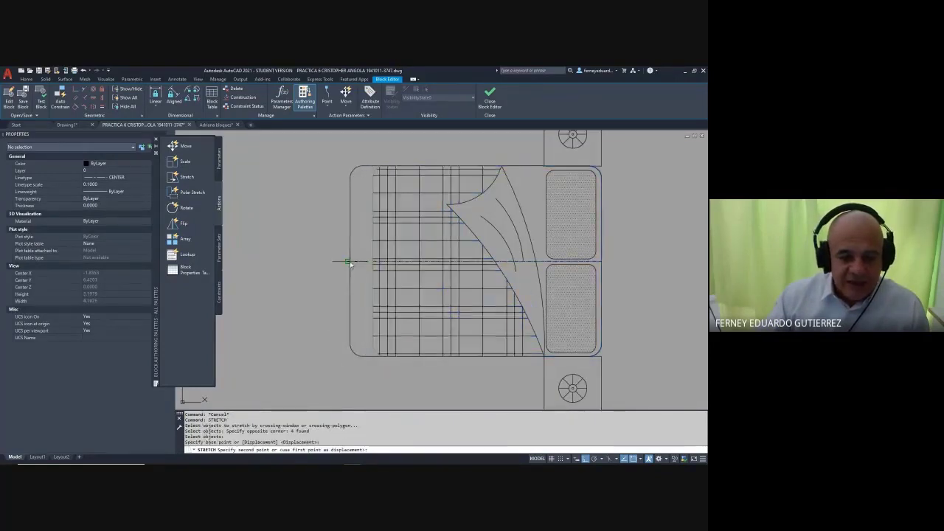
left_click(348, 261)
key("Escape")
- Delete both sets of plaid pattern lines from the bed's blanket
left_click(399, 230)
left_click(369, 232)
key("Escape")
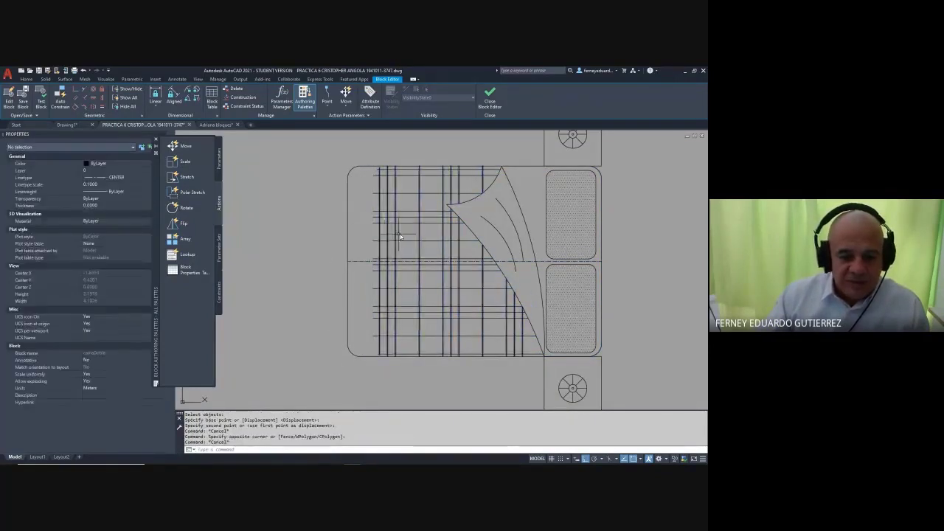
left_click(398, 237)
left_click(374, 243)
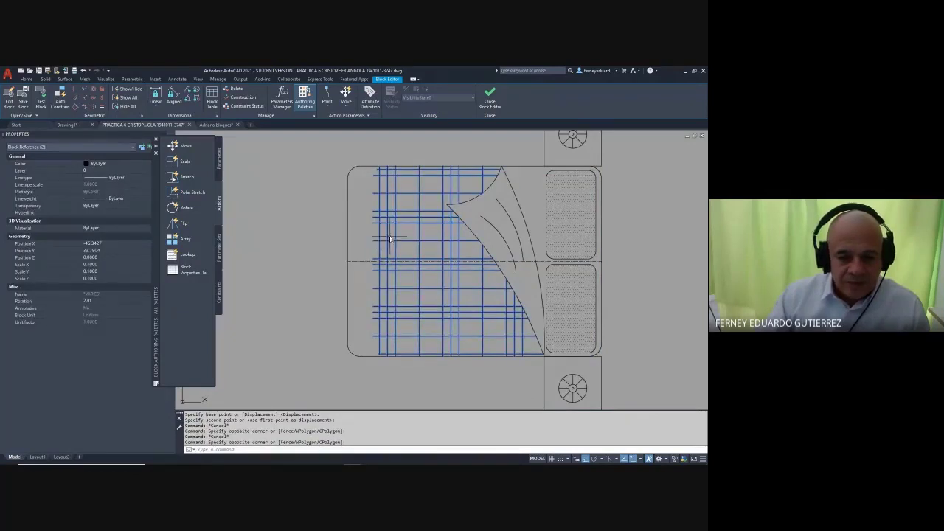
key("Escape")
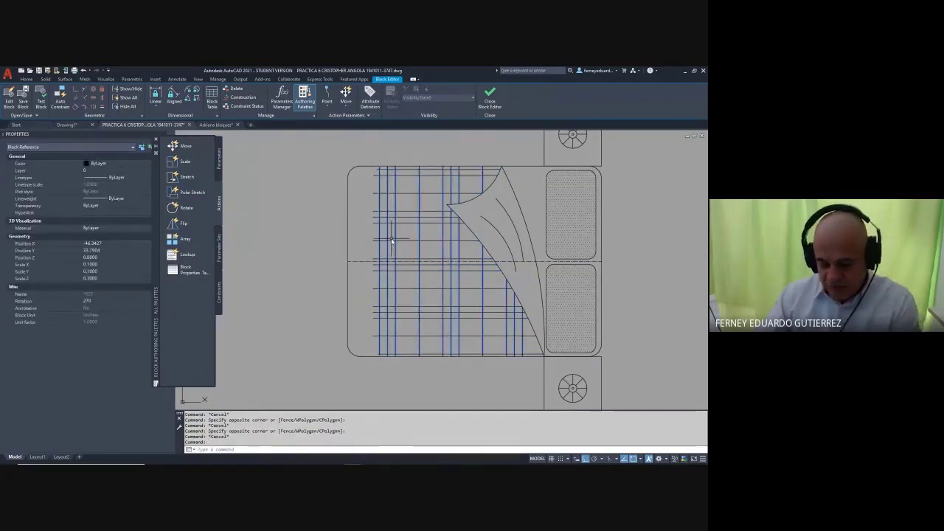
key("Delete")
left_click(401, 202)
left_click(379, 223)
key("Delete")
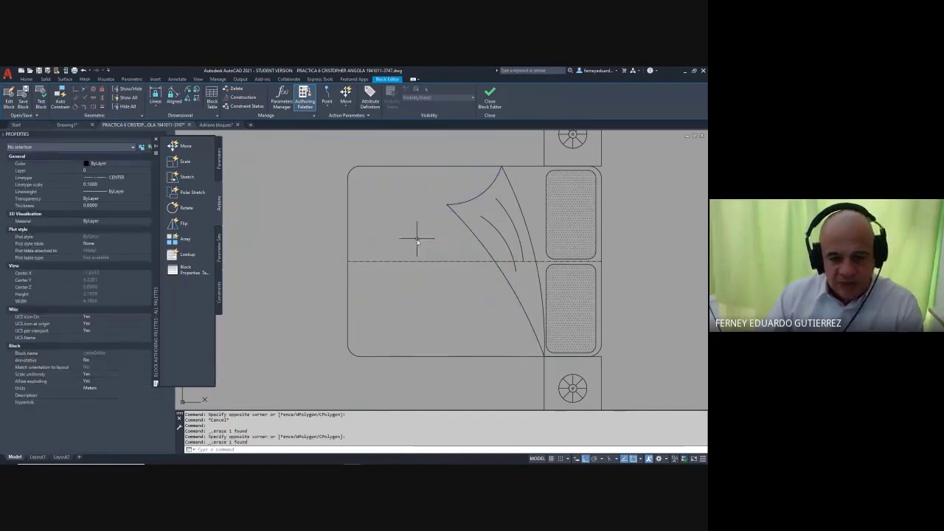
- Delete the horizontal guide line running through the middle of the bed
left_click(423, 242)
left_click(403, 271)
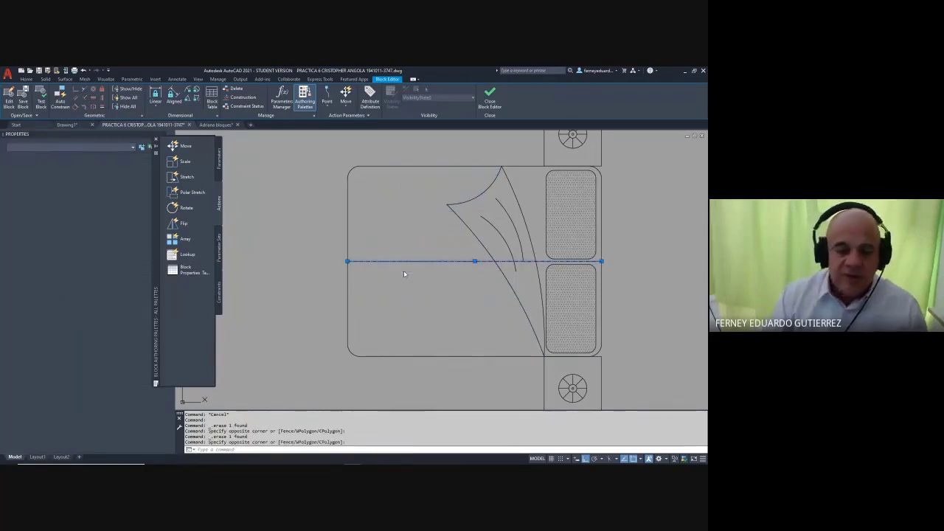
key("Delete")
scroll(410, 260, "down", 4)
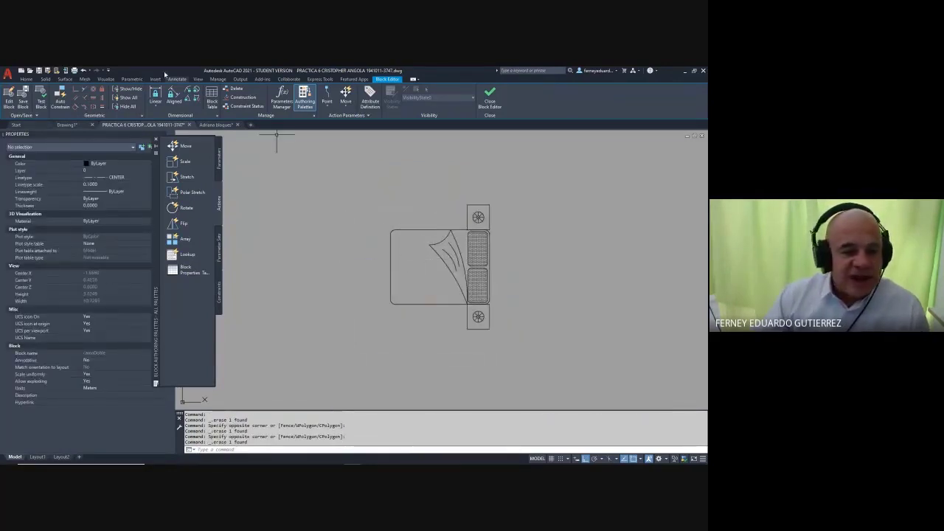
- Check the bed's length from foot to headboard with a temporary linear dimension, leaving none placed
left_click(175, 79)
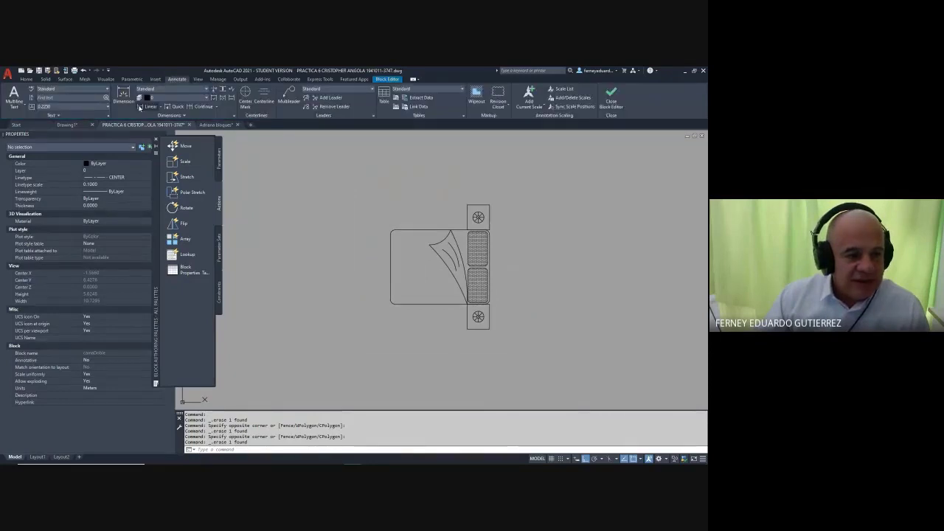
left_click(148, 107)
left_click(390, 270)
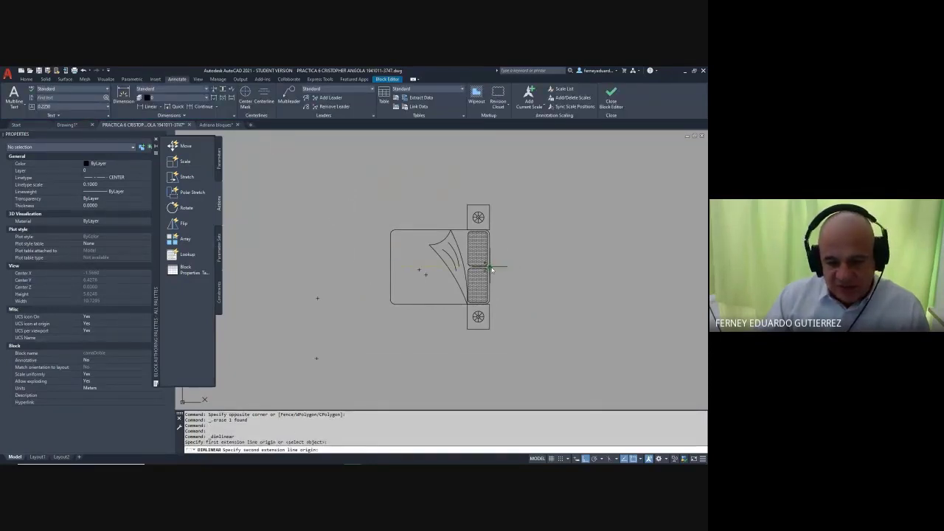
left_click(488, 270)
key("Escape")
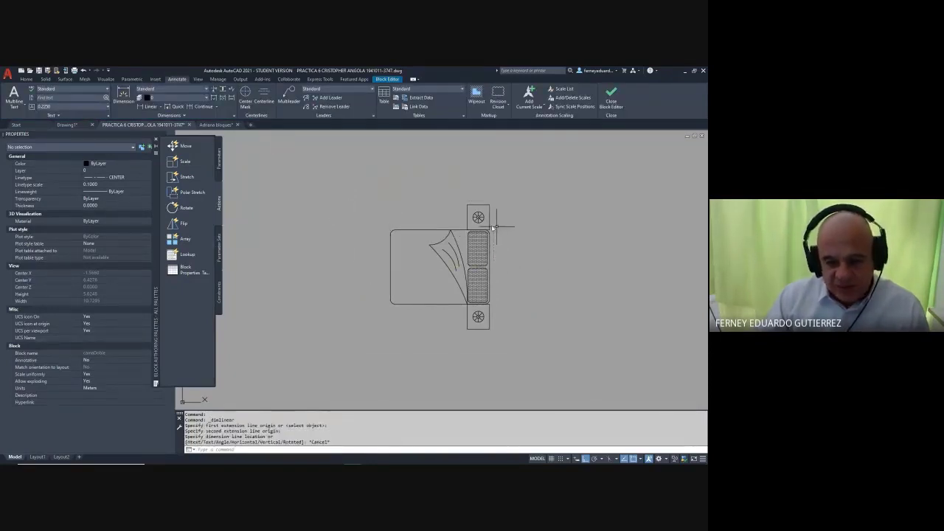
left_click(192, 107)
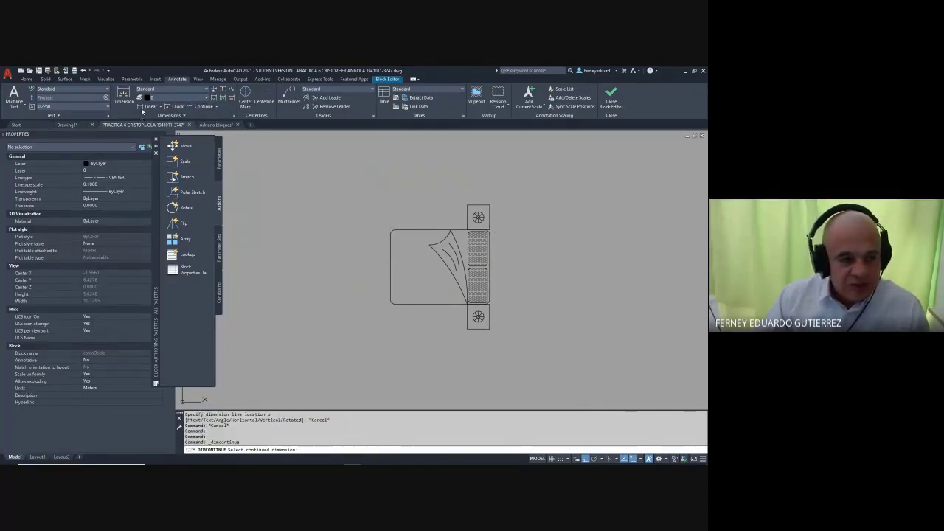
left_click(144, 107)
left_click(390, 269)
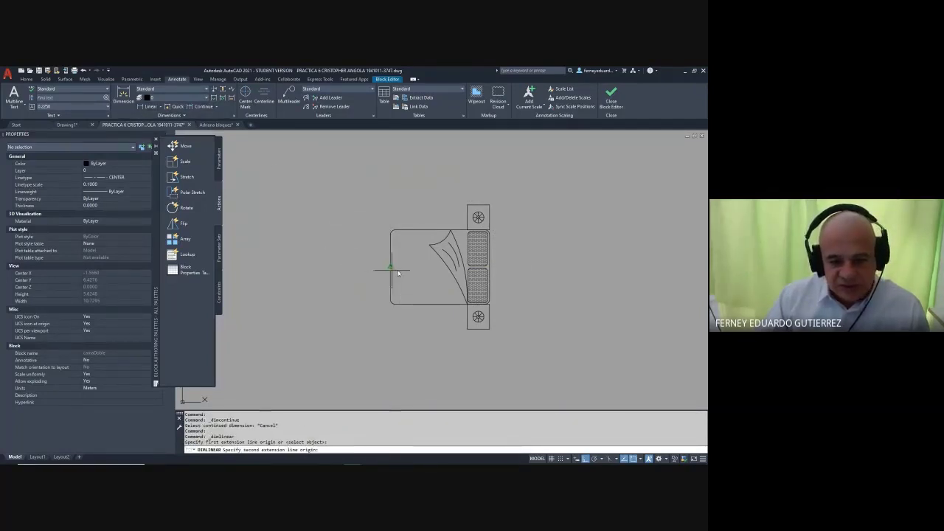
left_click(492, 271)
key("Escape")
key("Escape")
key("Escape")
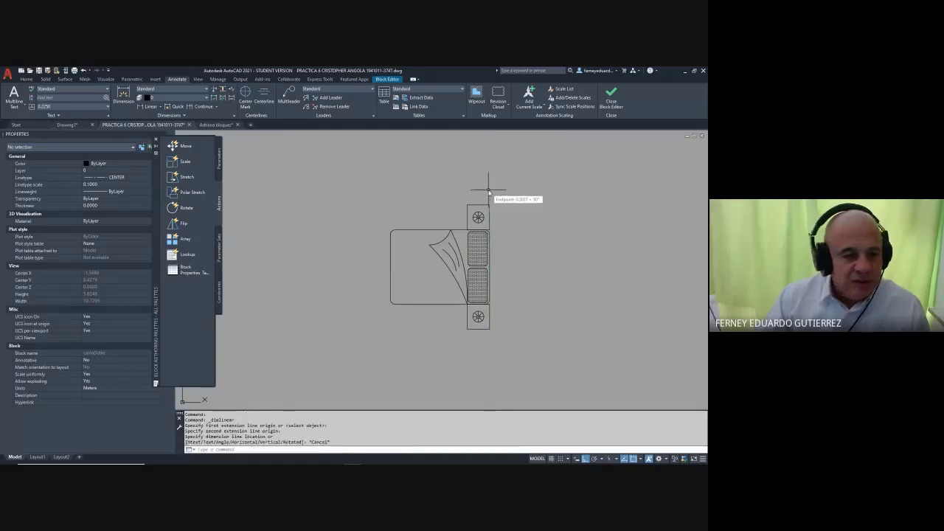
- Check the bed's width across the foot end with a temporary linear dimension, leaving none placed
left_click(147, 107)
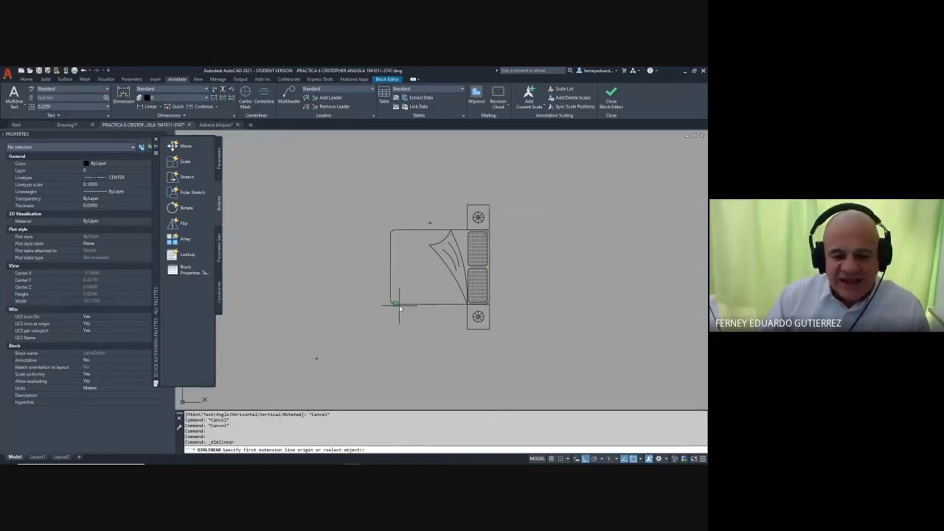
left_click(391, 303)
left_click(391, 231)
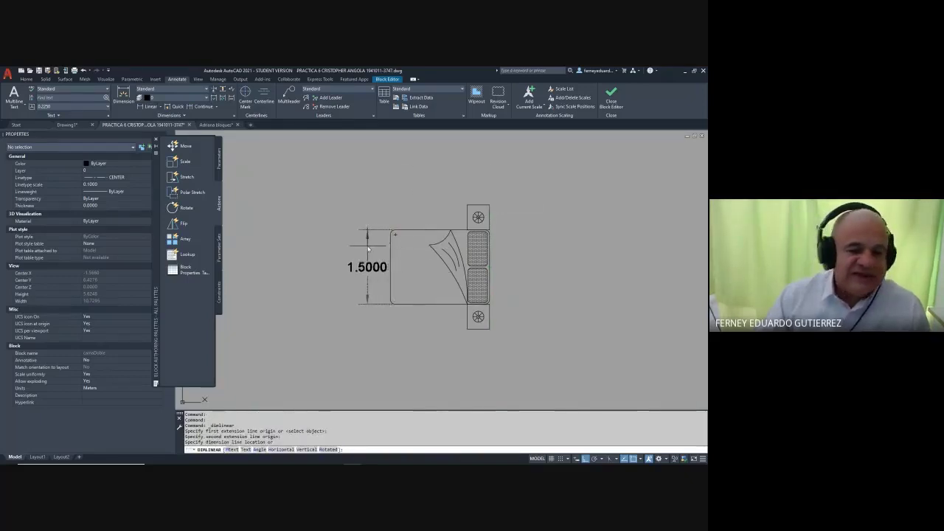
key("Escape")
key("Escape")
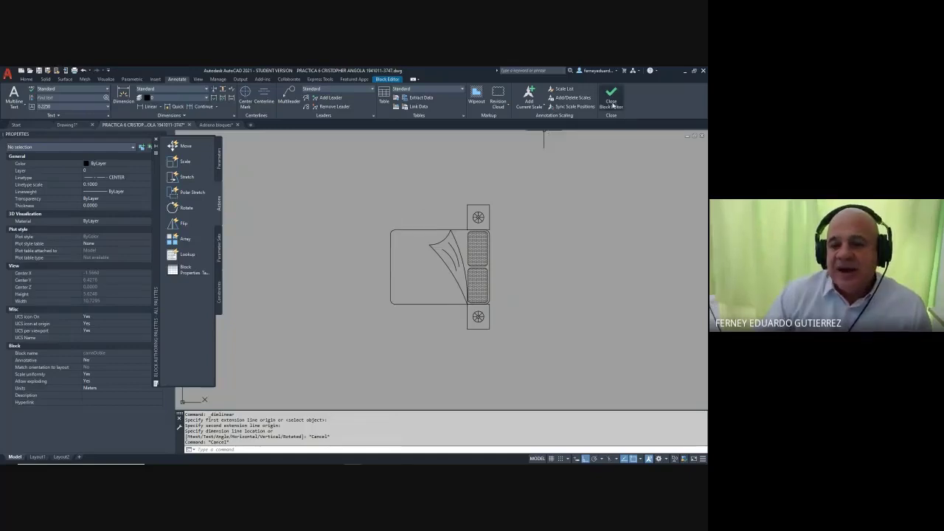
- Close the Block Editor, keeping the changes to the double bed block, and clear any selection
left_click(609, 103)
left_click(339, 253)
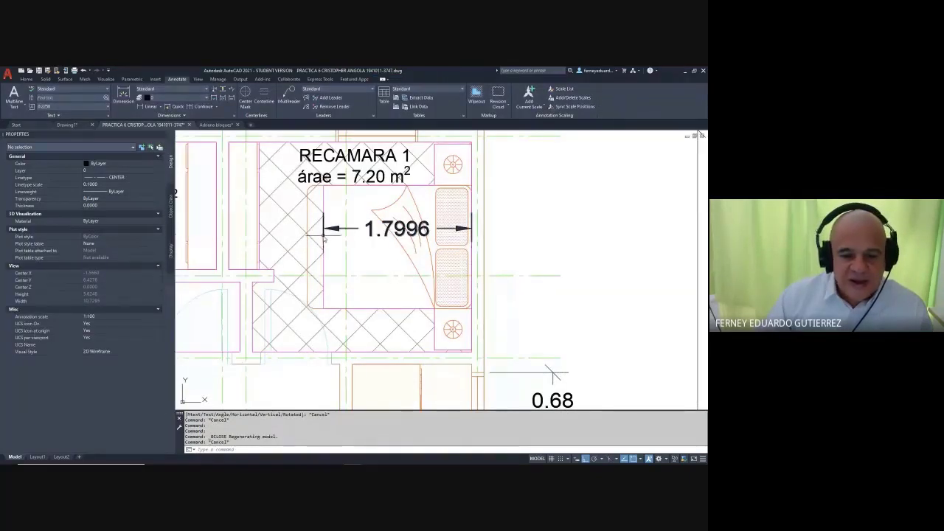
key("Escape")
key("Escape")
- Stretch the floor hatch boundary's edge in RECAMARA 1 out to the foot of the lengthened bed
left_click(324, 272)
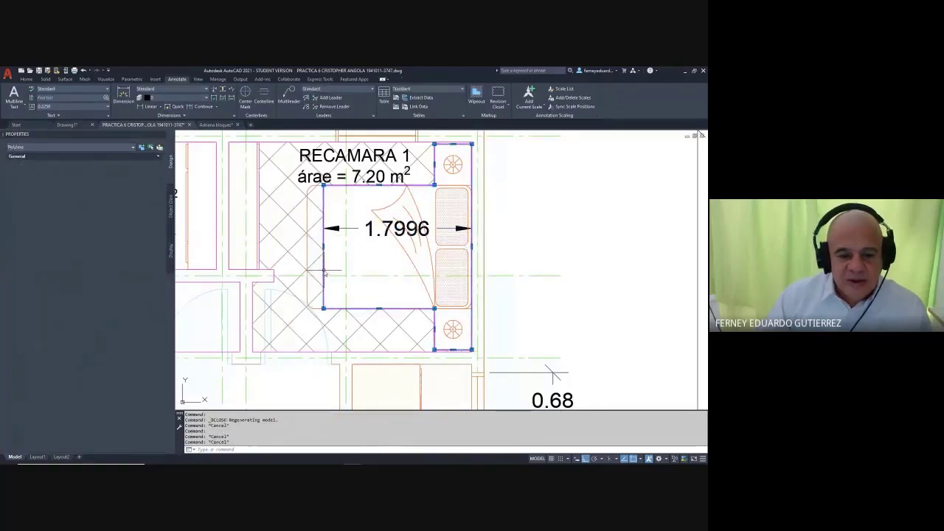
left_click(324, 246)
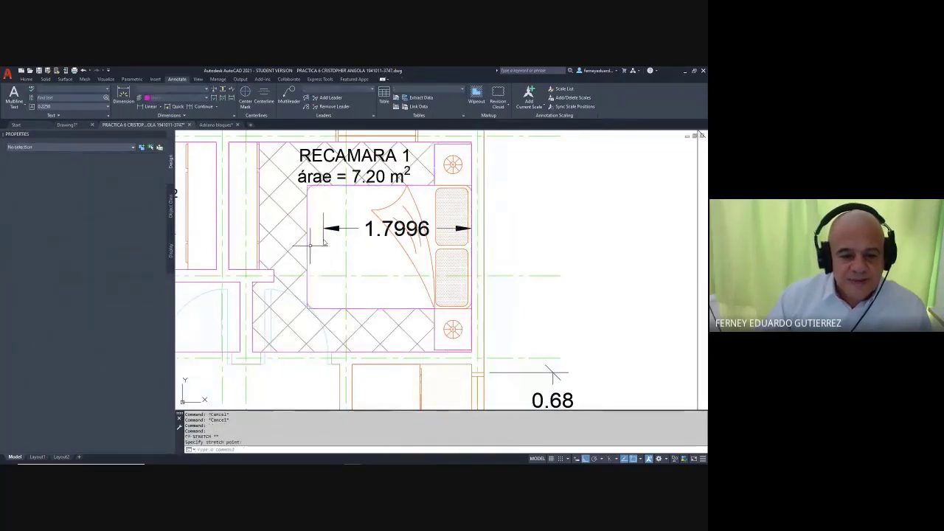
scroll(324, 244, "down", 3)
key("Escape")
key("Escape")
key("Escape")
key("Escape")
- Examine the furniture layout of the bedrooms, bathroom, living room and kitchen across the floor plan
scroll(472, 254, "down", 5)
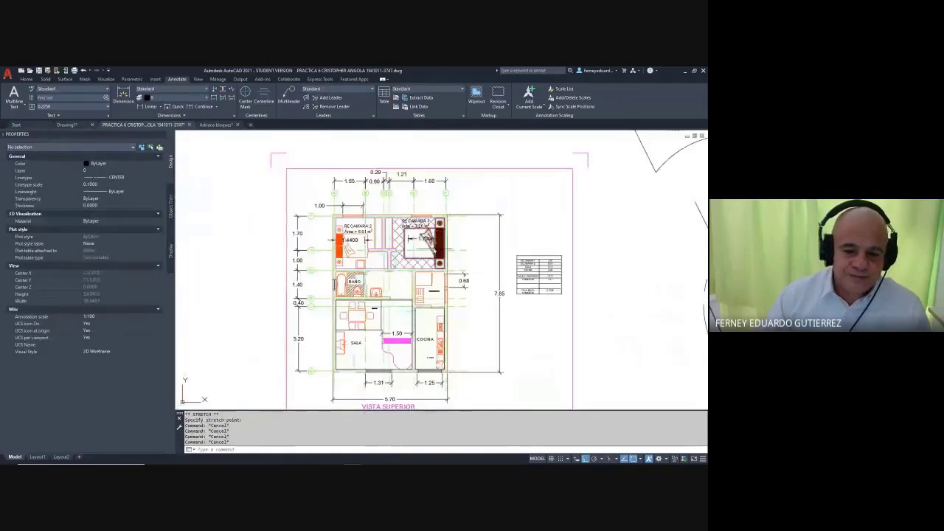
scroll(426, 239, "up", 4)
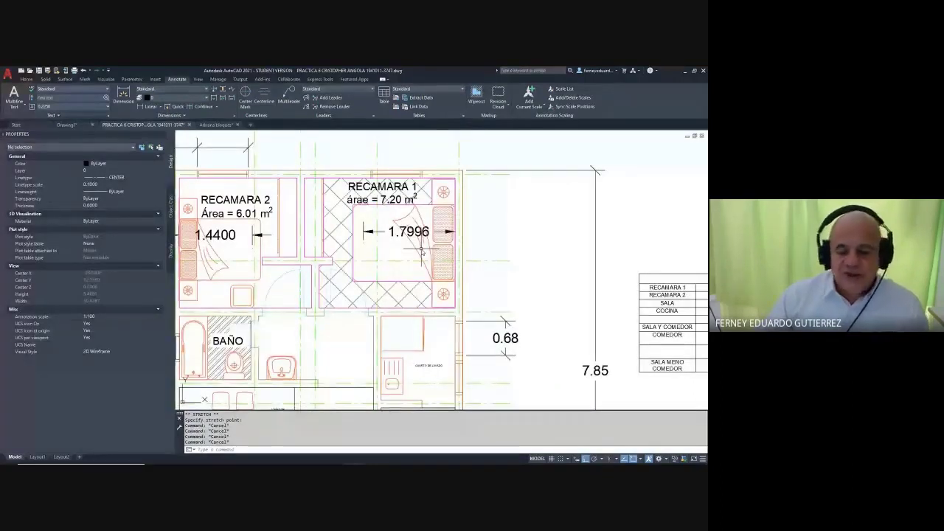
scroll(396, 250, "down", 4)
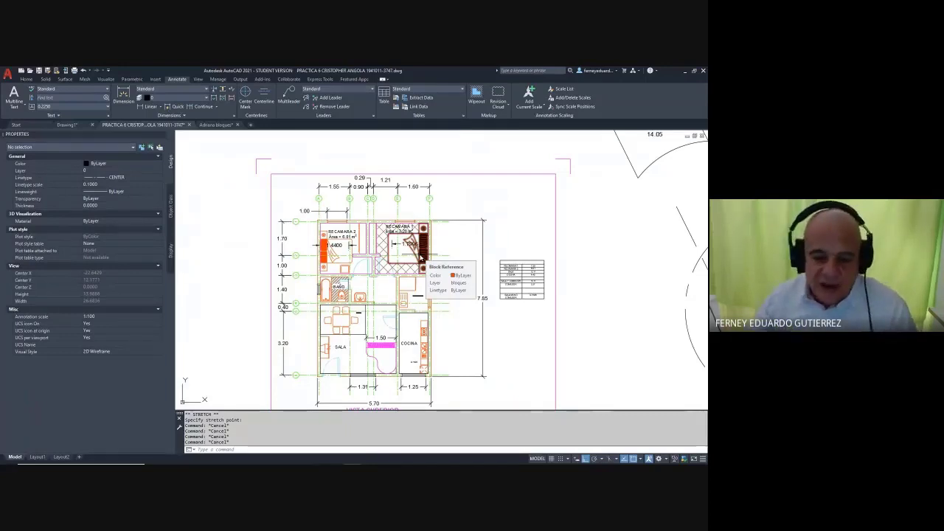
middle_click_drag(348, 306, 353, 279)
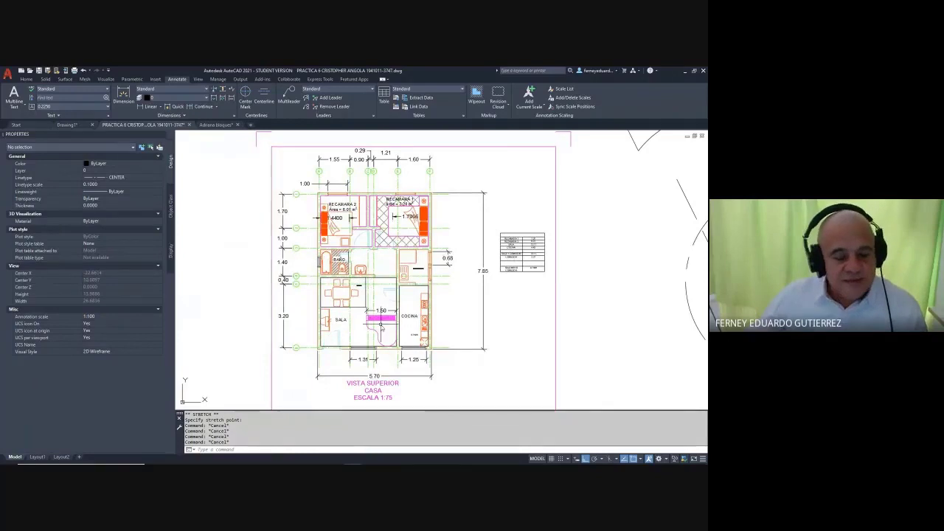
scroll(372, 260, "up", 3)
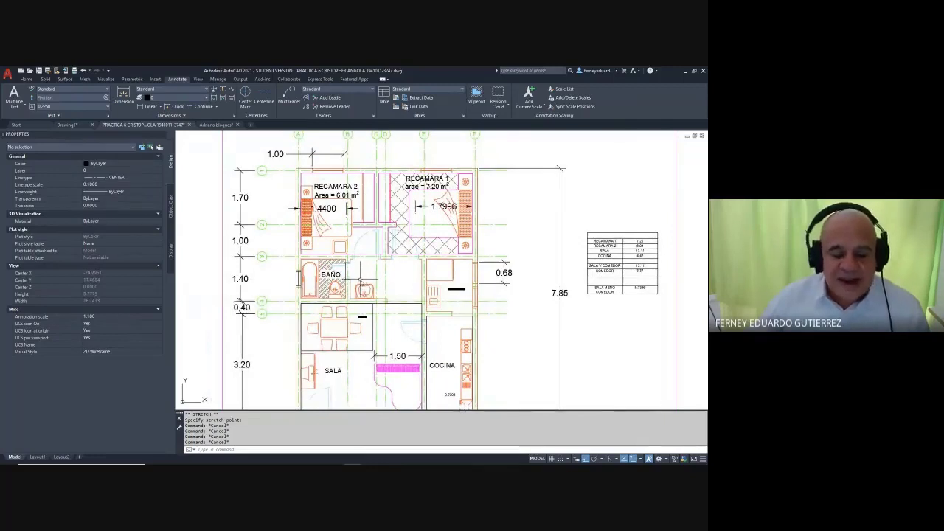
middle_click_drag(399, 328, 416, 307)
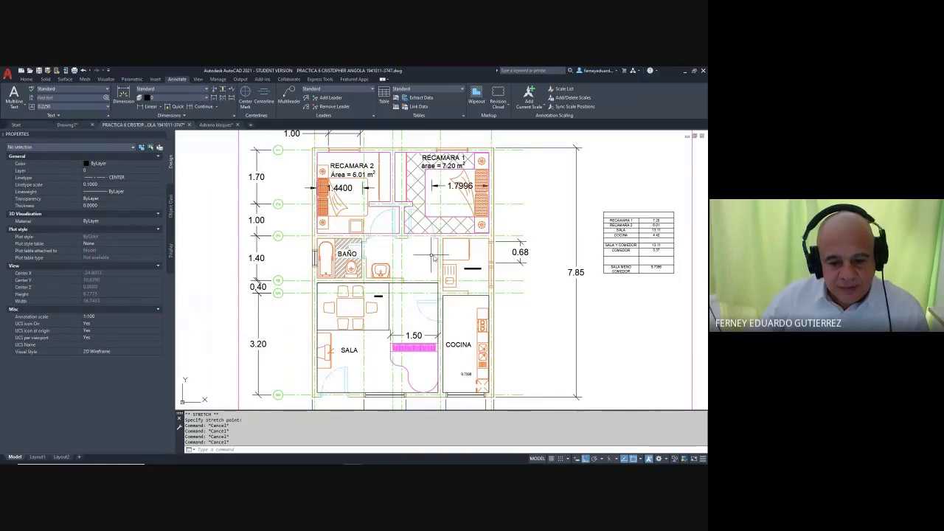
- Erase the leftover dashed circles, slanted lines and curved AREA shape lying beside the sheet
scroll(434, 257, "down", 4)
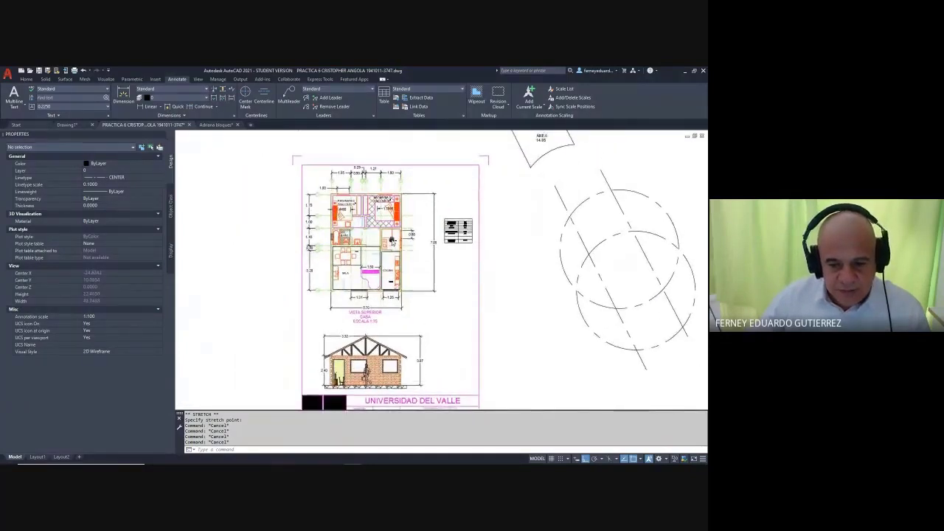
scroll(392, 241, "down", 3)
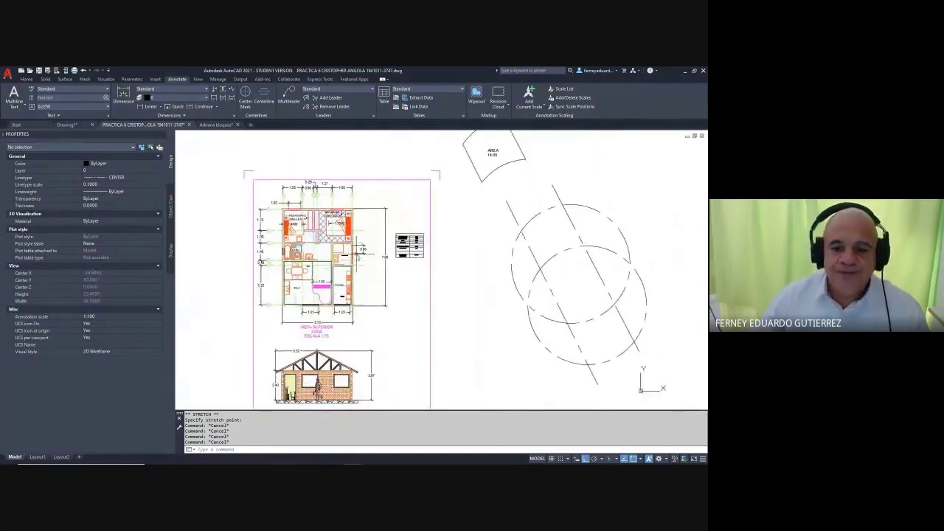
left_click(557, 169)
left_click(438, 343)
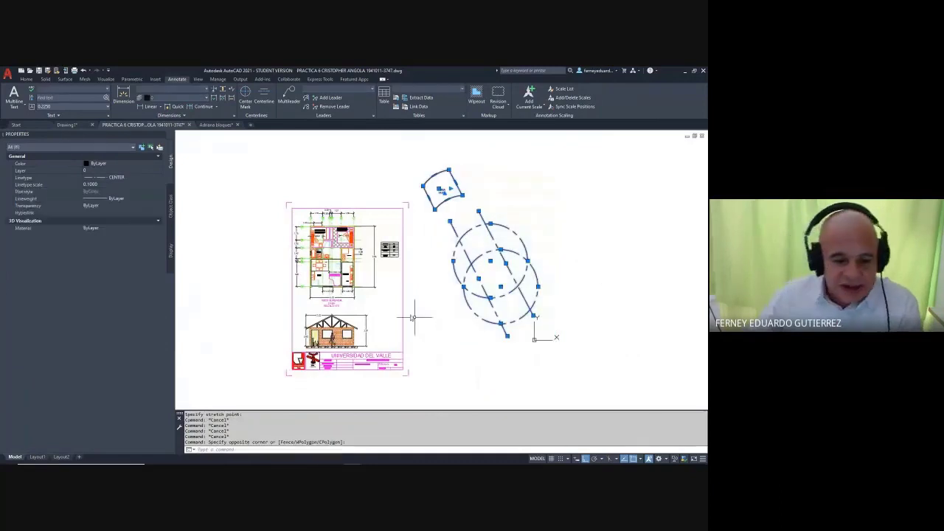
key("Delete")
- Examine the floor plan, its entrance side and the front elevation below it for where a section cut can pass
scroll(310, 279, "up", 3)
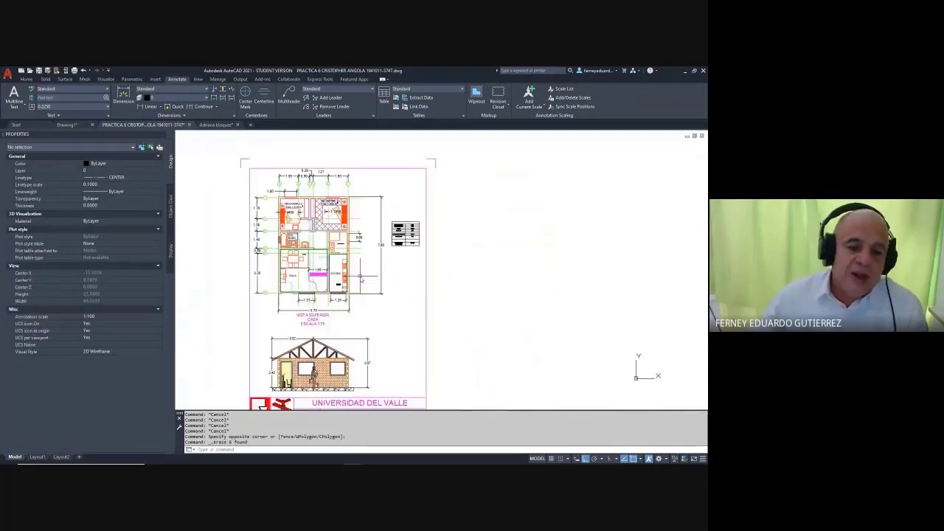
scroll(312, 254, "up", 3)
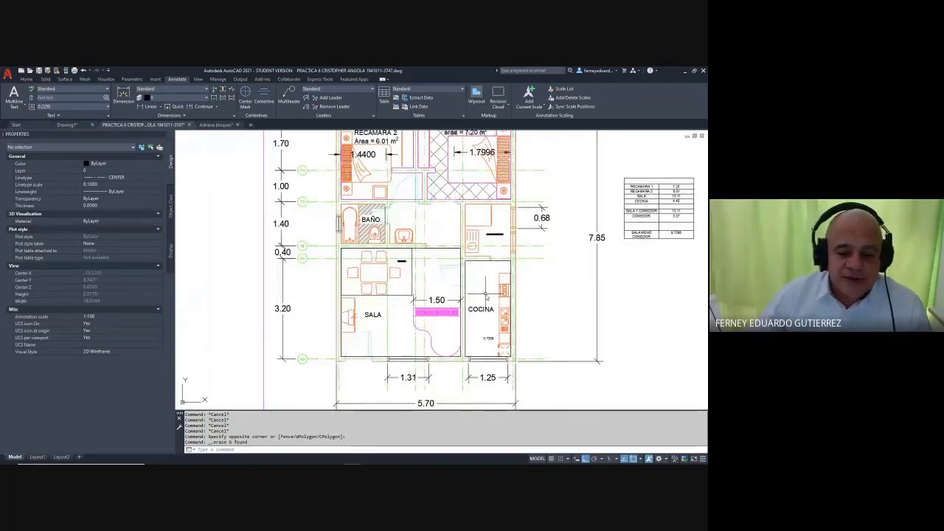
scroll(484, 290, "down", 1)
mouse_move(475, 315)
middle_mouse_down()
mouse_move(447, 188)
mouse_move(420, 278)
mouse_move(429, 368)
middle_mouse_up()
scroll(429, 326, "up", 3)
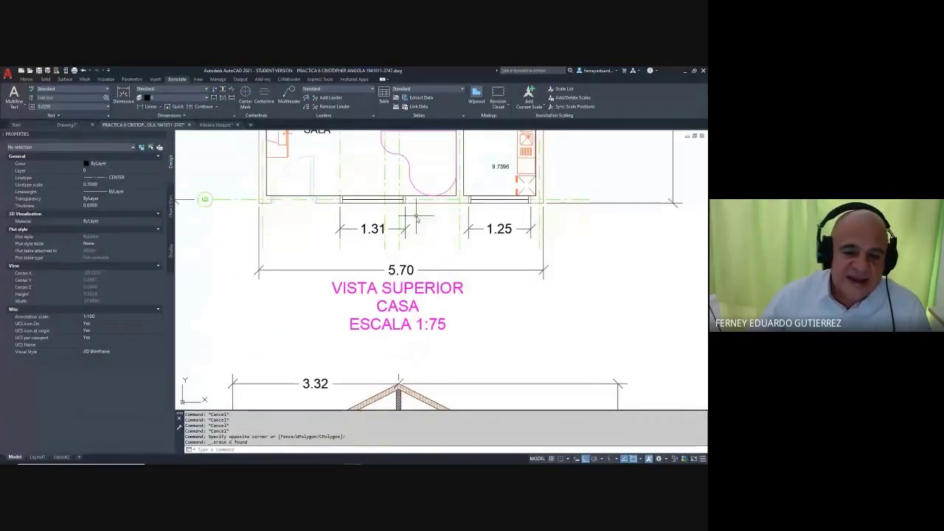
middle_click_drag(288, 220, 312, 265)
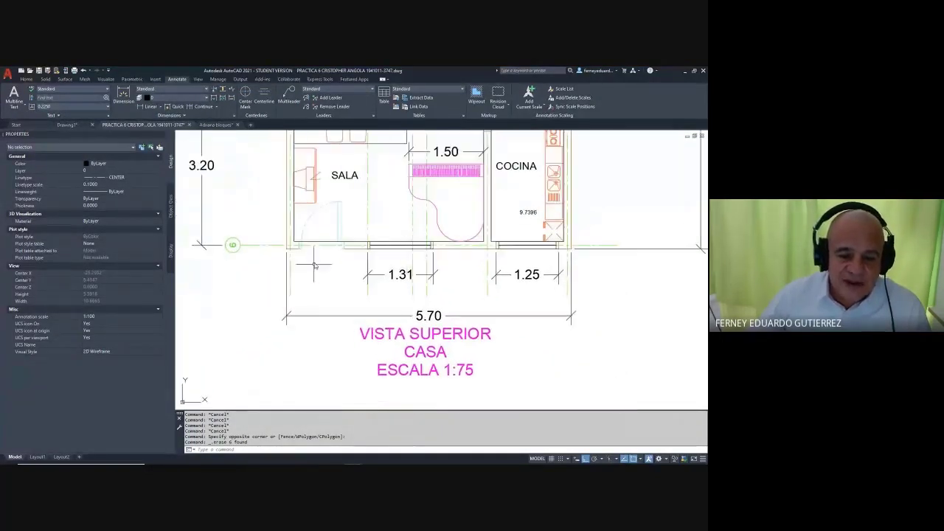
scroll(399, 253, "down", 4)
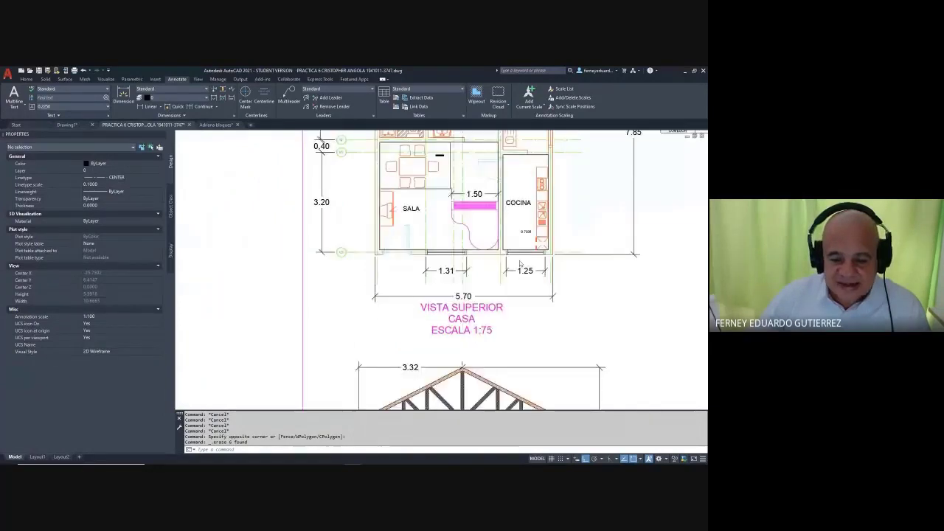
middle_click_drag(399, 317, 372, 219)
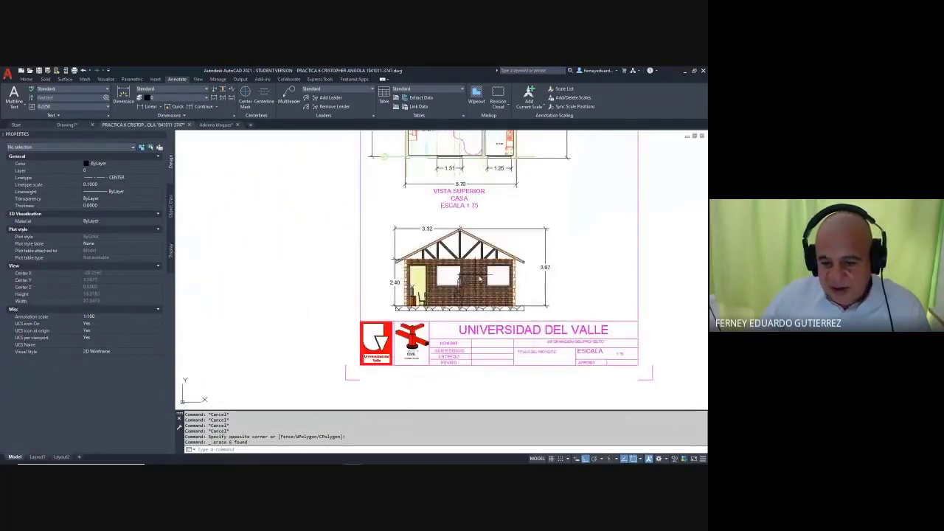
middle_click_drag(458, 154, 432, 258)
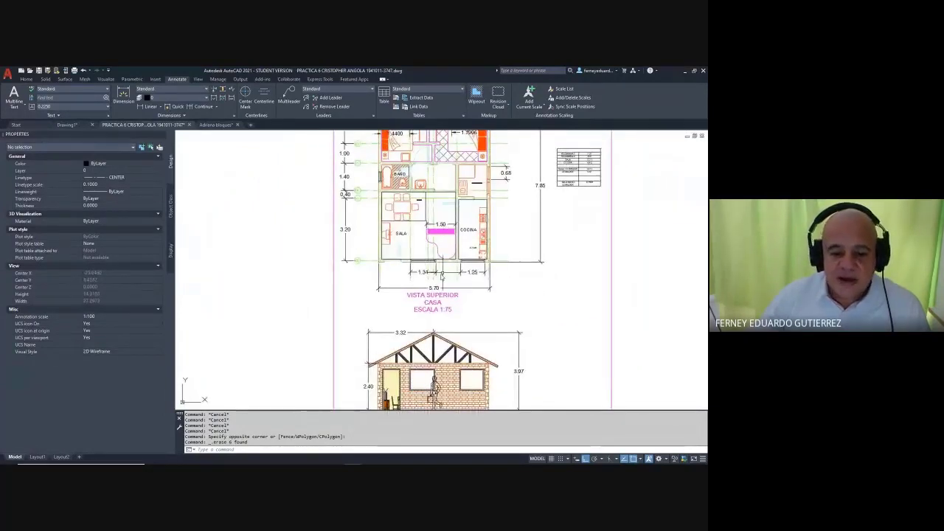
mouse_move(451, 218)
middle_mouse_down()
mouse_move(448, 263)
mouse_move(420, 241)
middle_mouse_up()
scroll(443, 258, "up", 1)
scroll(423, 239, "up", 1)
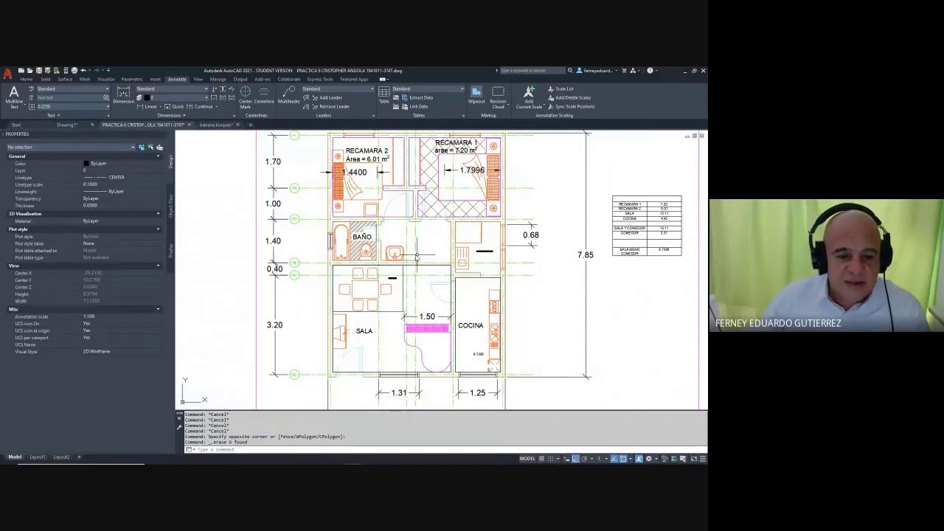
- Draw a horizontal section line across the whole house plan at the height of the BAÑO
key("Escape")
type("l")
key("Return")
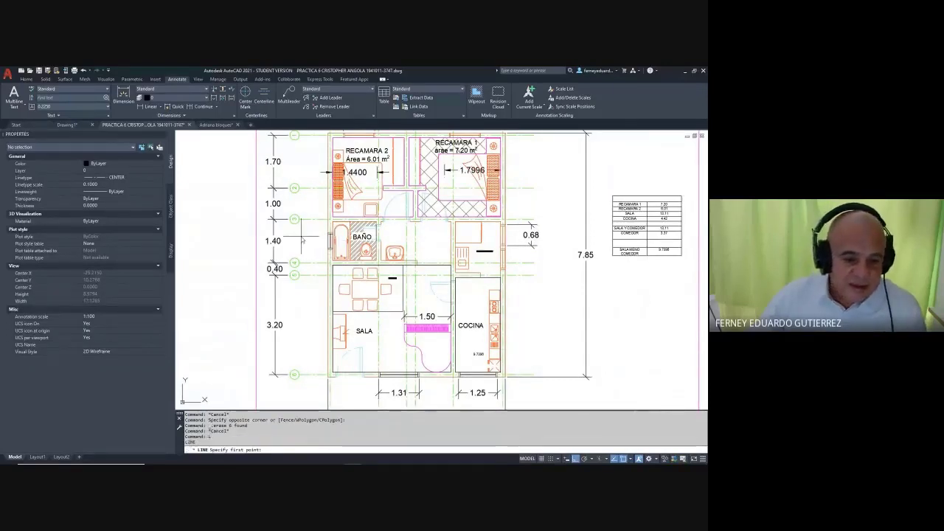
left_click(302, 238)
key("Escape")
key("Escape")
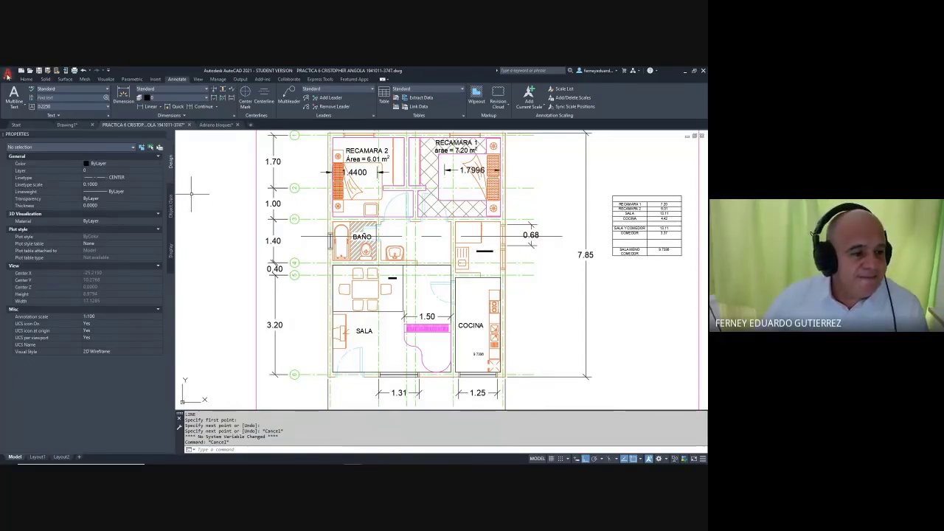
- Switch to the Adriana bloques drawing and look through its block categories, from EVERYTHING to CAR LORRY, for a section symbol
left_click(216, 124)
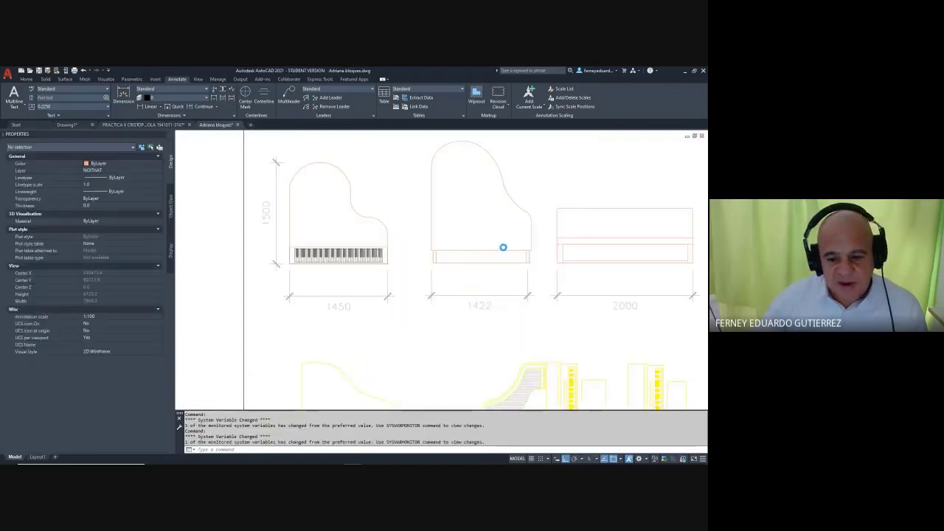
scroll(520, 252, "down", 5)
middle_click_drag(487, 255, 413, 200)
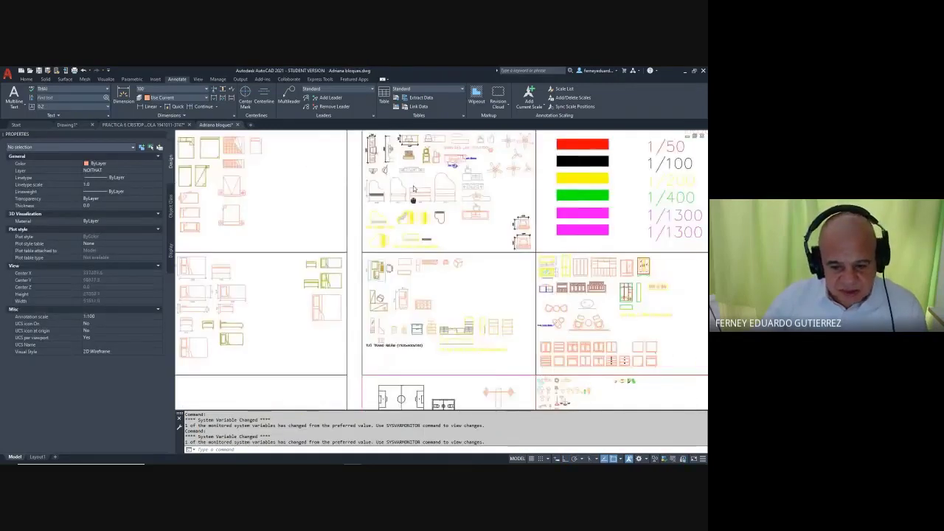
scroll(448, 292, "up", 1)
middle_click_drag(448, 293, 417, 246)
scroll(489, 243, "down", 5)
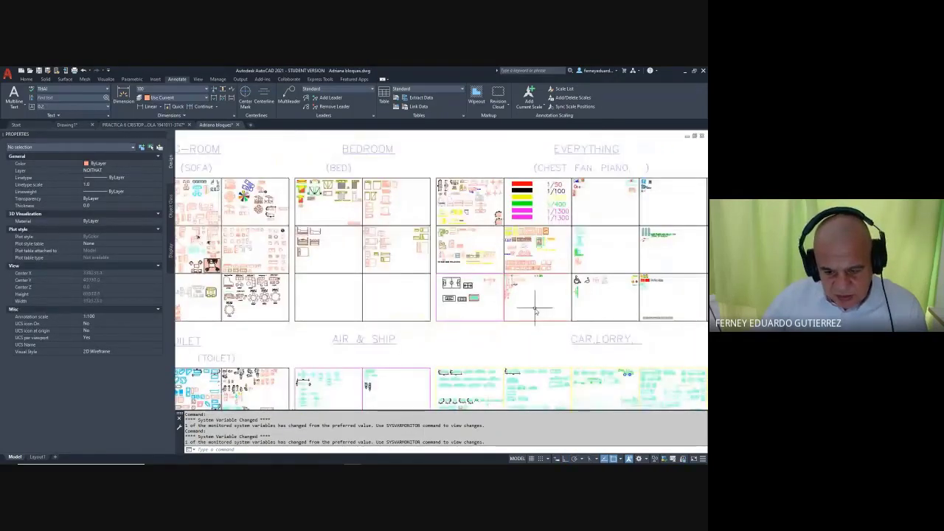
scroll(454, 278, "up", 3)
middle_click_drag(454, 279, 453, 188)
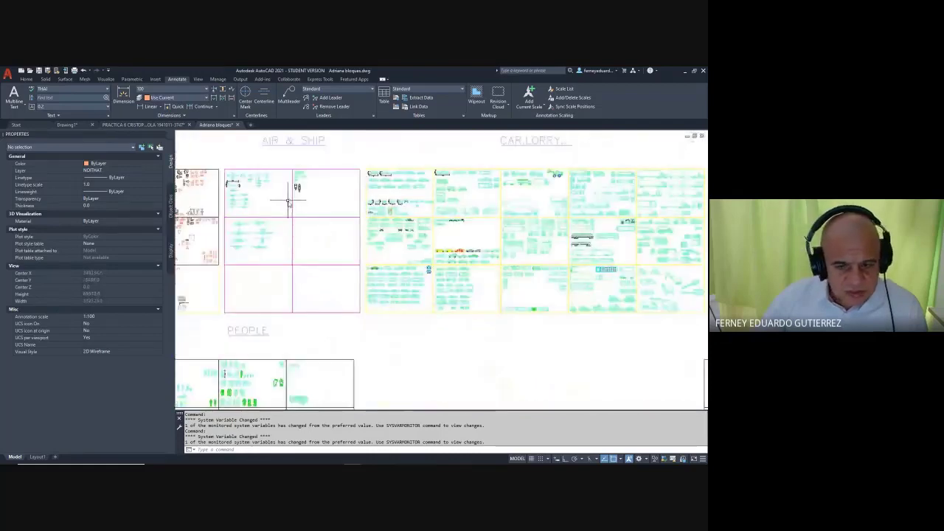
scroll(565, 191, "up", 2)
mouse_move(568, 191)
middle_mouse_down()
mouse_move(541, 122)
mouse_move(564, 114)
middle_mouse_up()
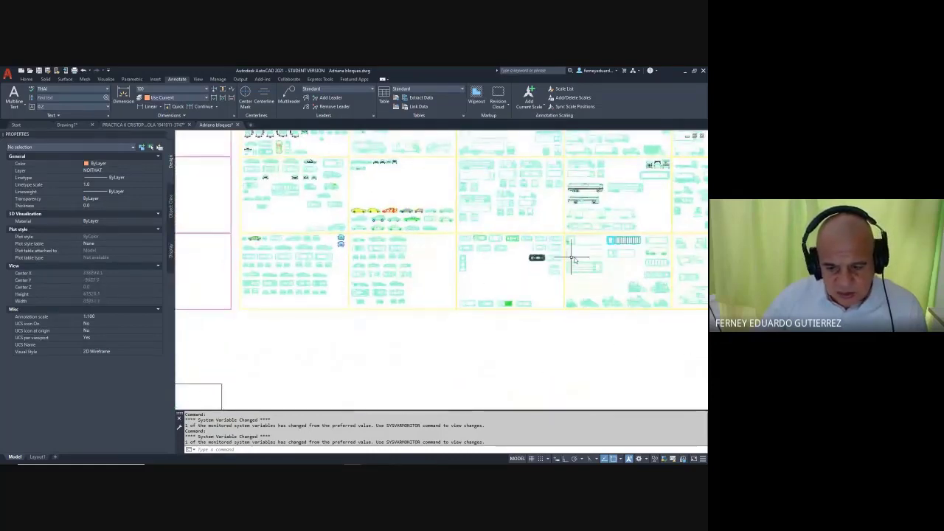
mouse_move(578, 254)
middle_mouse_down()
mouse_move(358, 244)
mouse_move(297, 204)
middle_mouse_up()
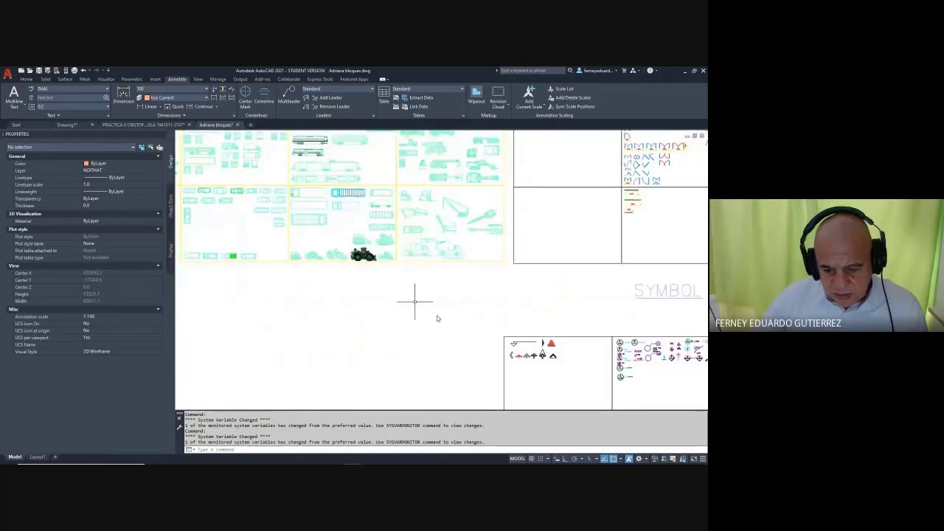
- Examine the arrows and section marks in the SYMBOL category of the block library
middle_click_drag(510, 340, 438, 279)
scroll(472, 299, "up", 5)
mouse_move(495, 310)
middle_mouse_down()
mouse_move(358, 258)
mouse_move(421, 274)
middle_mouse_up()
scroll(443, 276, "down", 2)
scroll(442, 277, "up", 2)
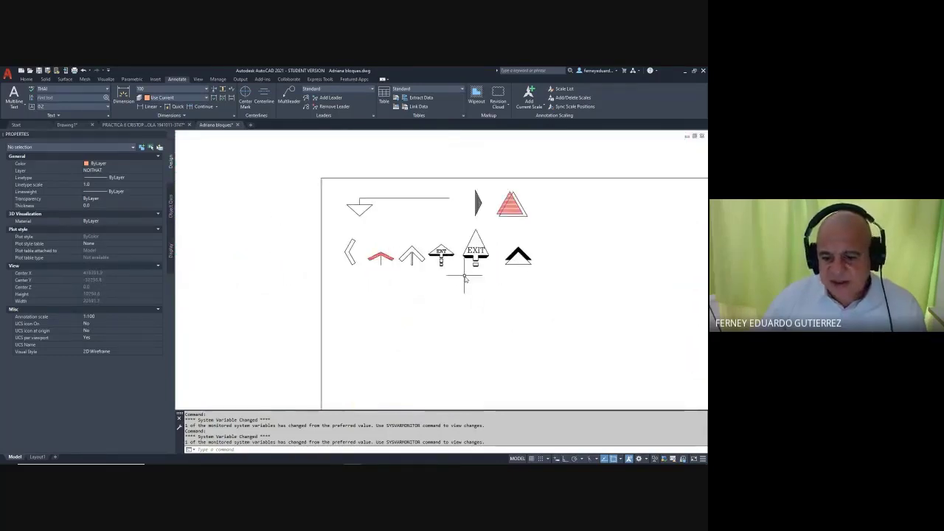
scroll(450, 267, "down", 6)
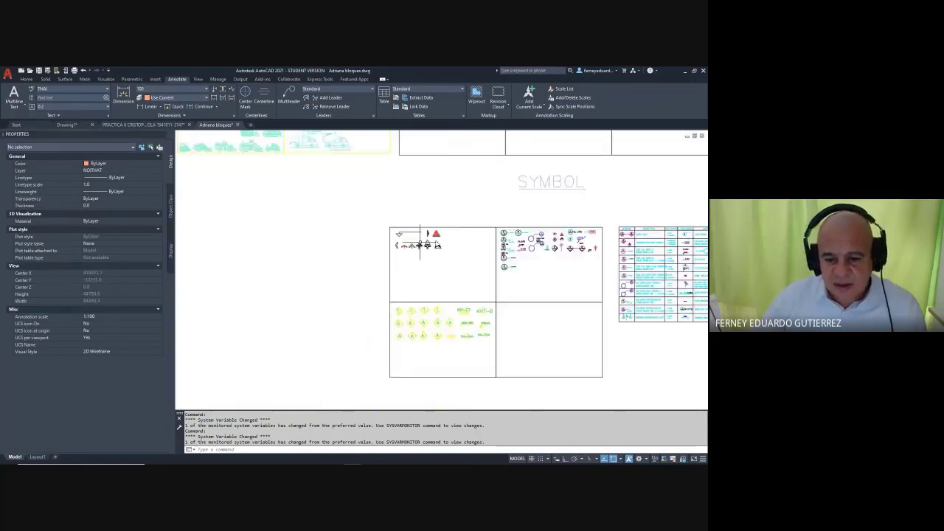
middle_click_drag(542, 269, 498, 270)
scroll(498, 271, "up", 6)
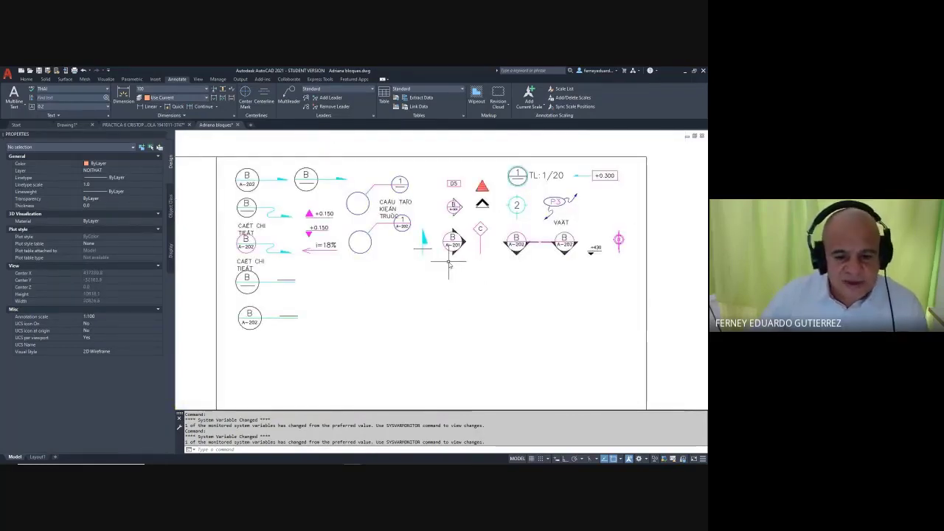
scroll(454, 236, "up", 4)
scroll(455, 234, "down", 1)
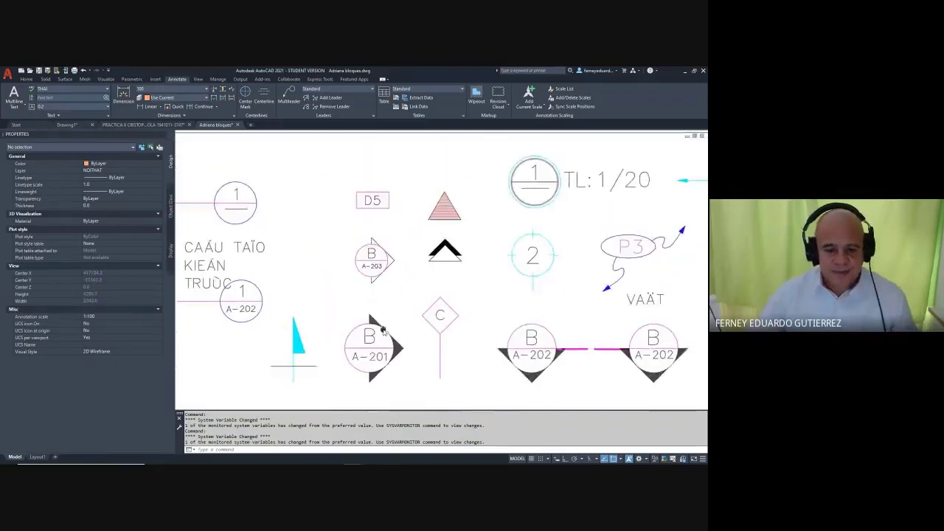
- Copy the round B / A-201 section marker with dark arrowheads to the clipboard
key("ctrl+c")
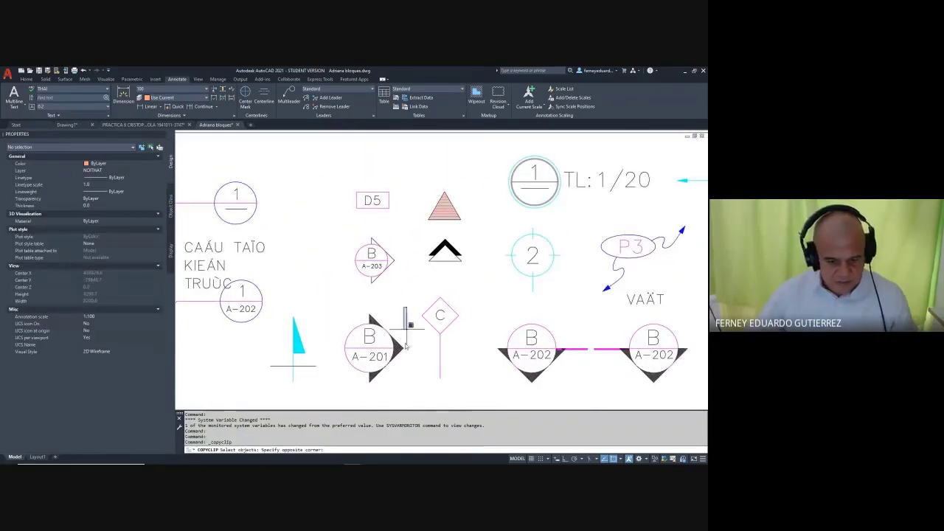
left_click(422, 310)
left_click(348, 371)
key("Return")
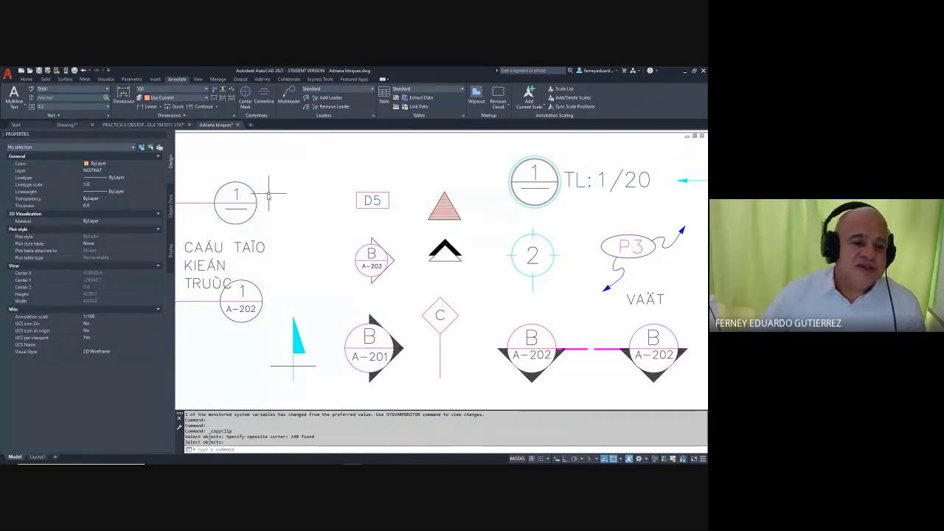
- Create a new blank drawing and turn off its grid
key("ctrl+n")
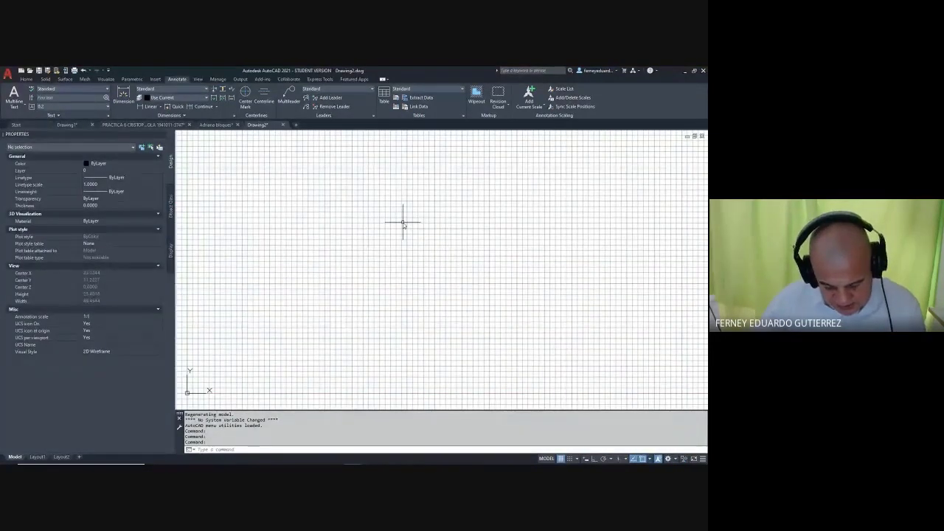
key("F7")
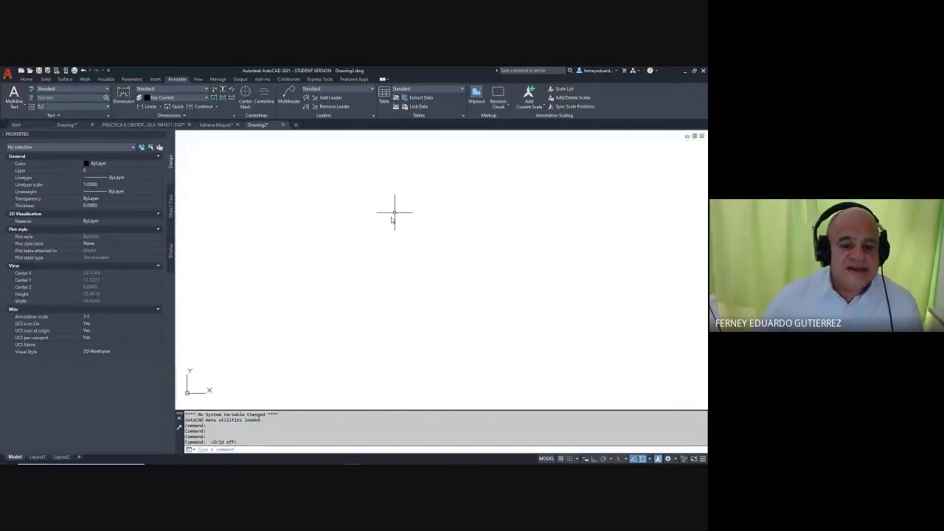
scroll(365, 256, "down", 5)
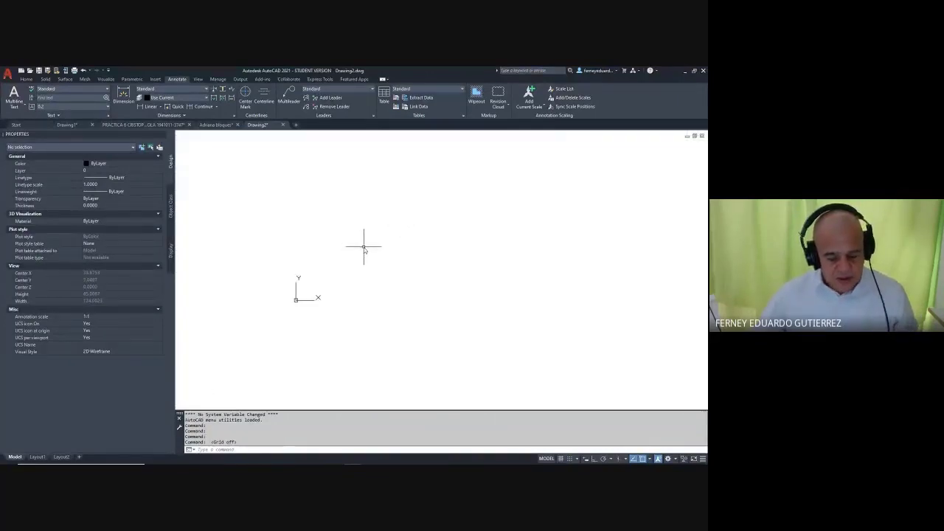
- Paste the B / A-201 section marker into the blank drawing and fit it in view
key("ctrl+v")
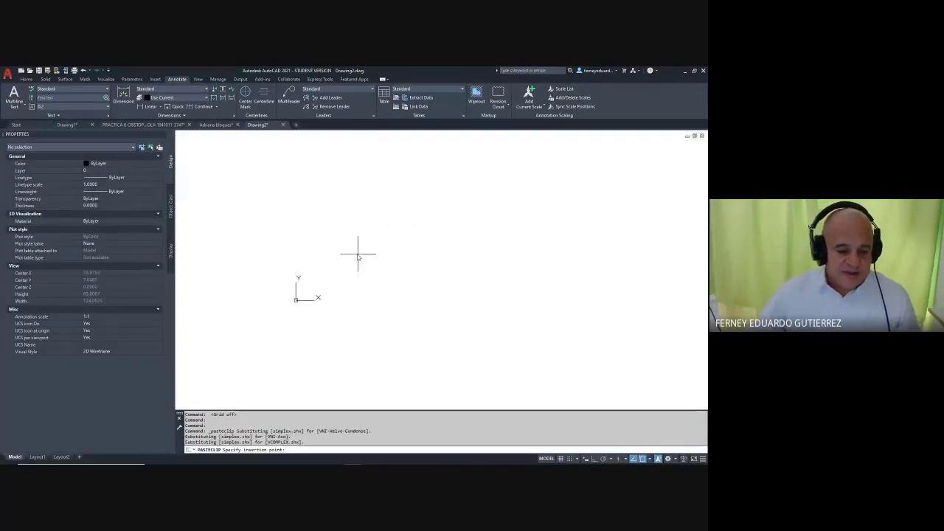
left_click(358, 252)
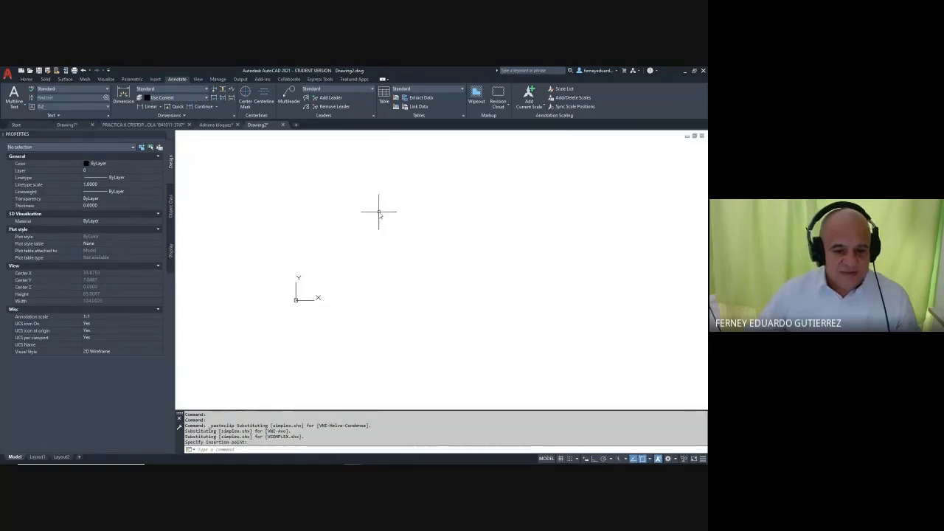
middle_click(379, 212)
middle_click(379, 212)
scroll(378, 220, "down", 5)
key("Escape")
key("Escape")
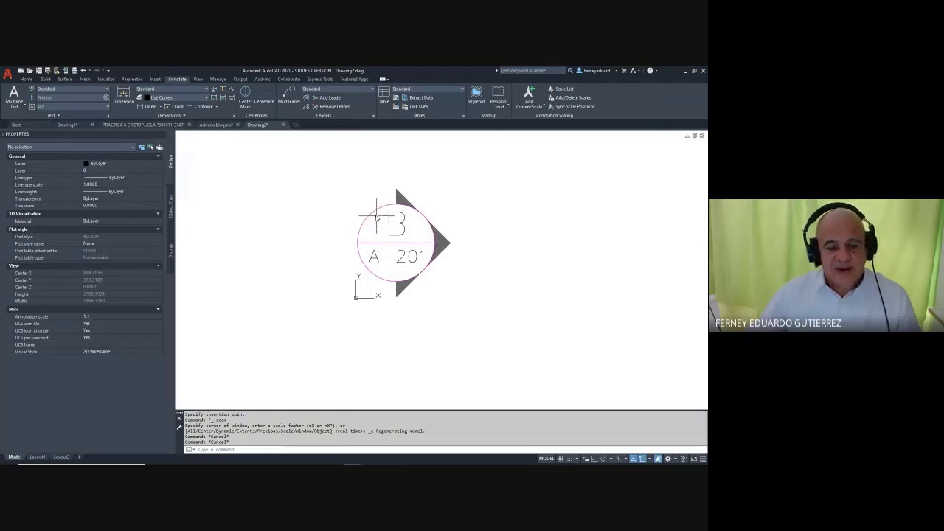
key("Escape")
key("Escape")
key("Escape")
key("Escape")
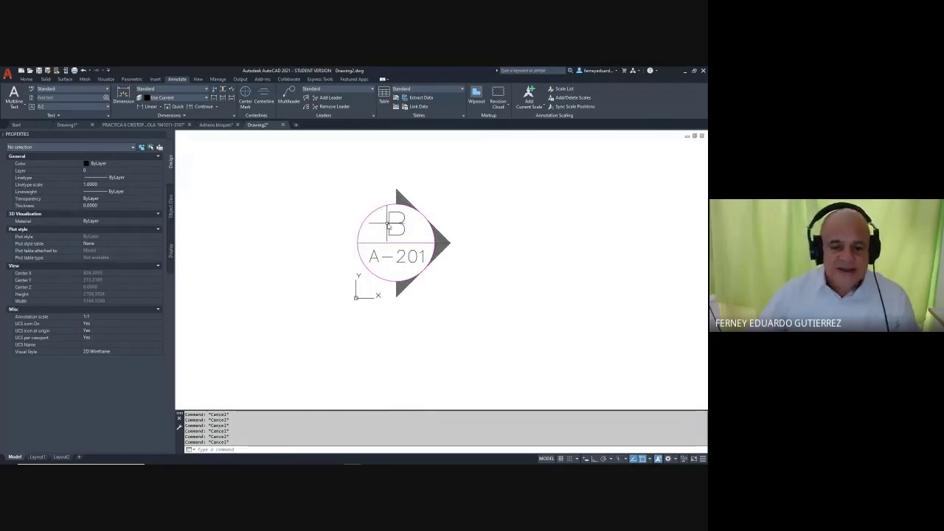
scroll(390, 218, "up", 2)
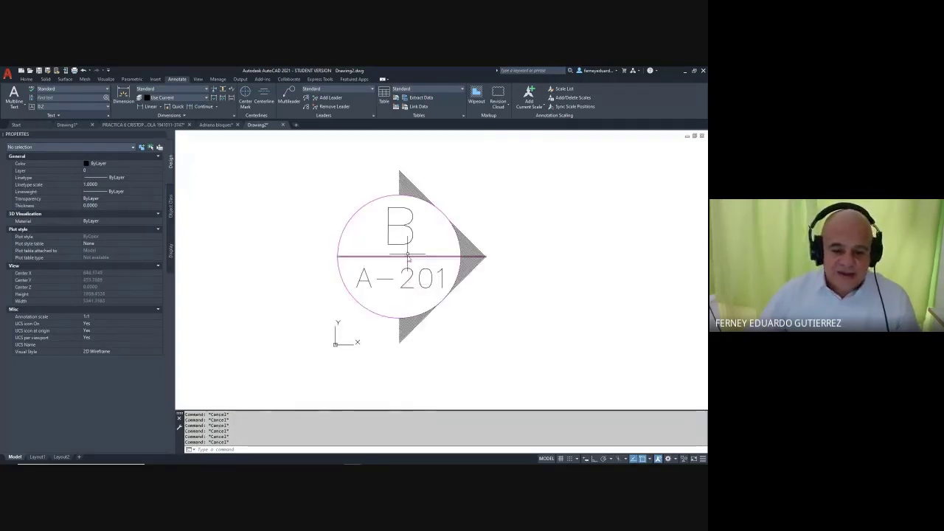
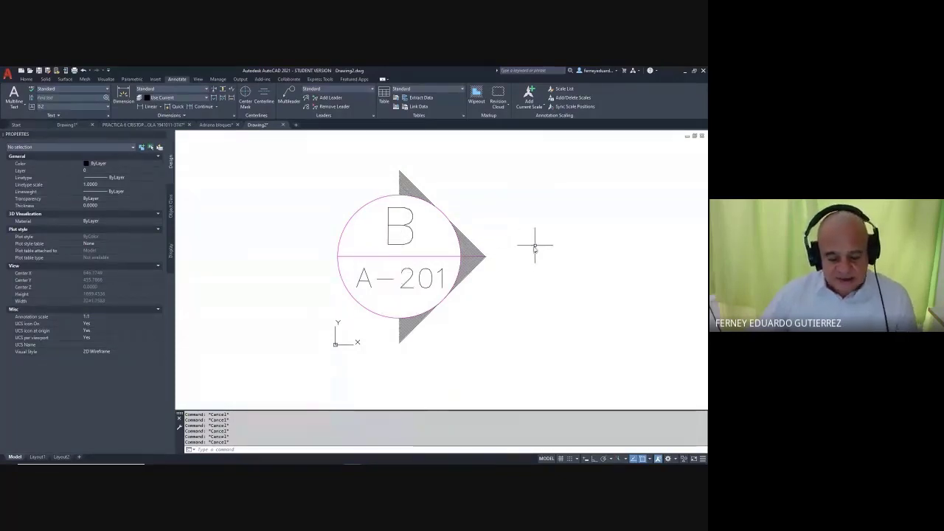
- Scale the whole section marker by reference from the circle's bottom quadrant, making the circle's diameter 0.005, and fit it in view
type("sc")
key("Return")
left_click(526, 156)
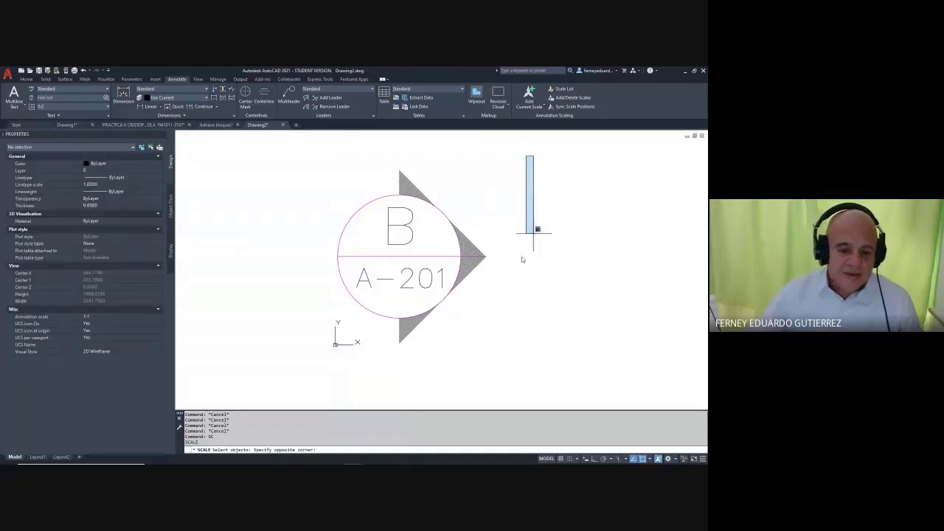
left_click(292, 382)
key("Return")
left_click(392, 319)
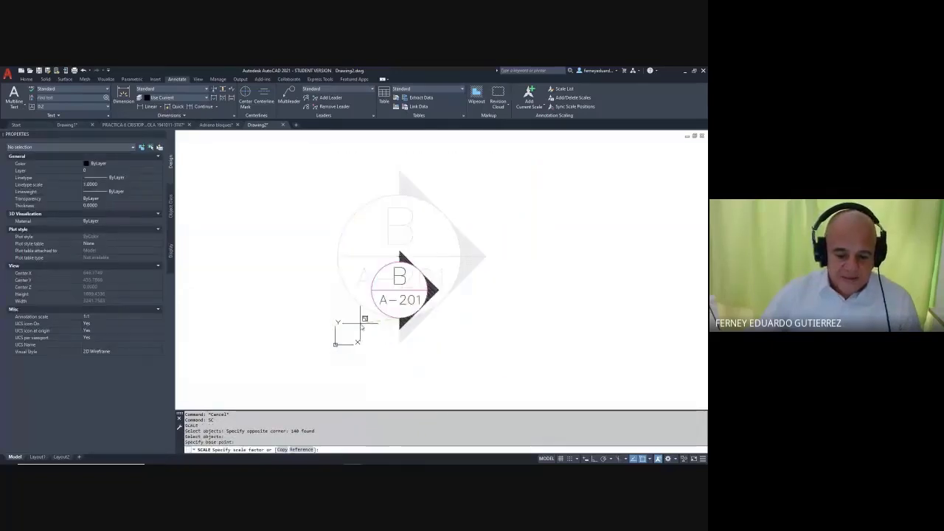
type("r")
key("Return")
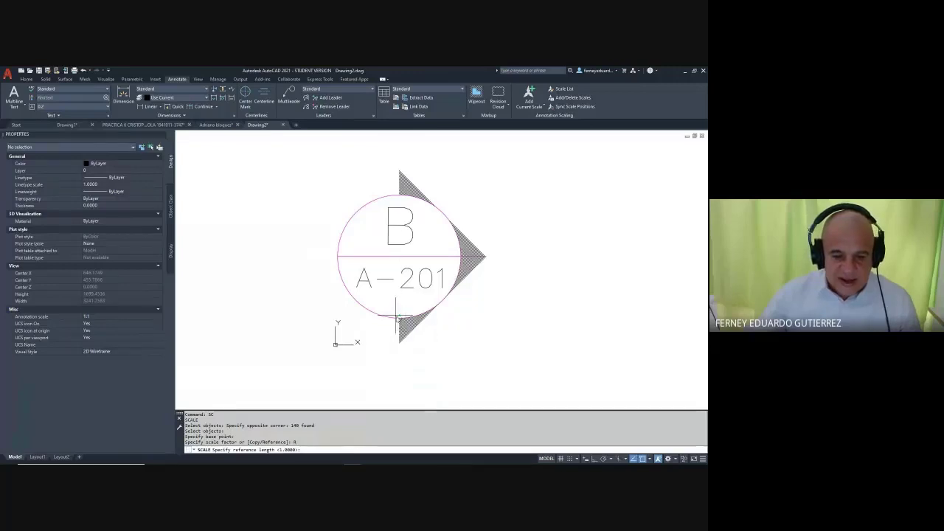
left_click(396, 318)
left_click(396, 198)
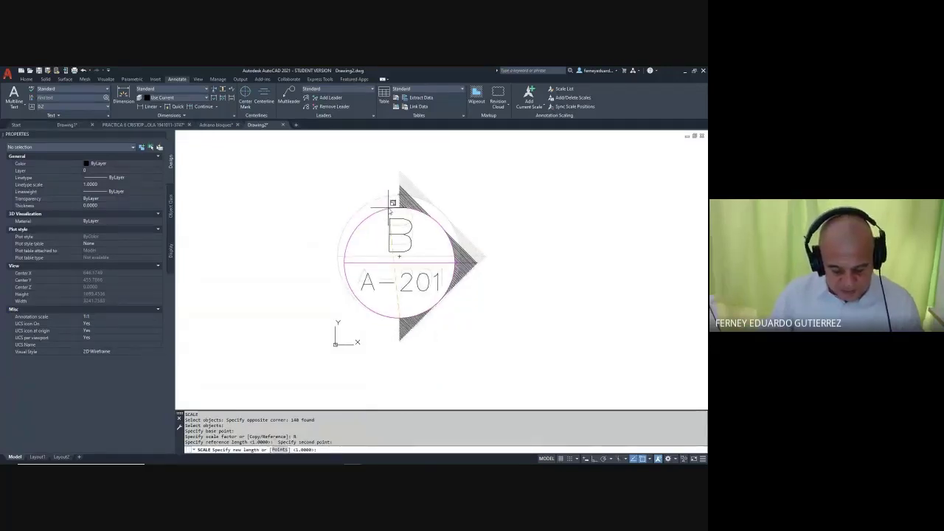
type(".00")
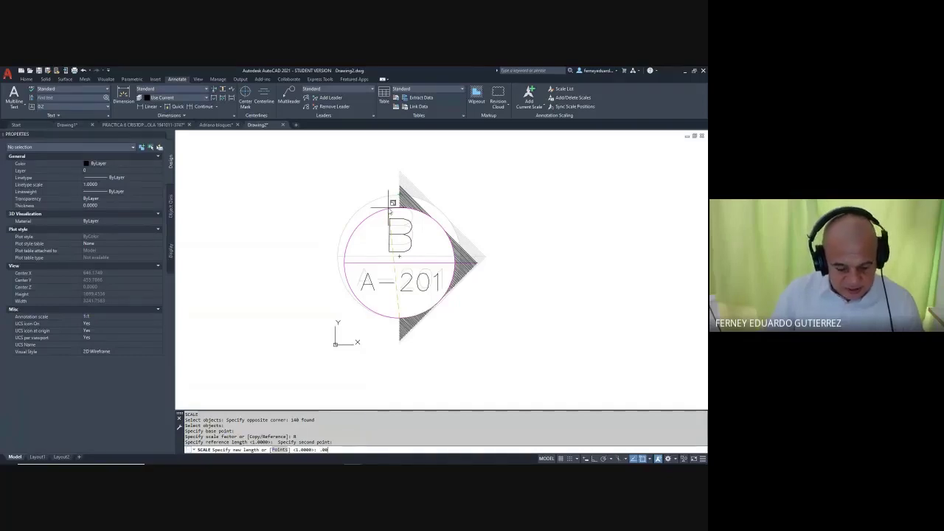
type("5")
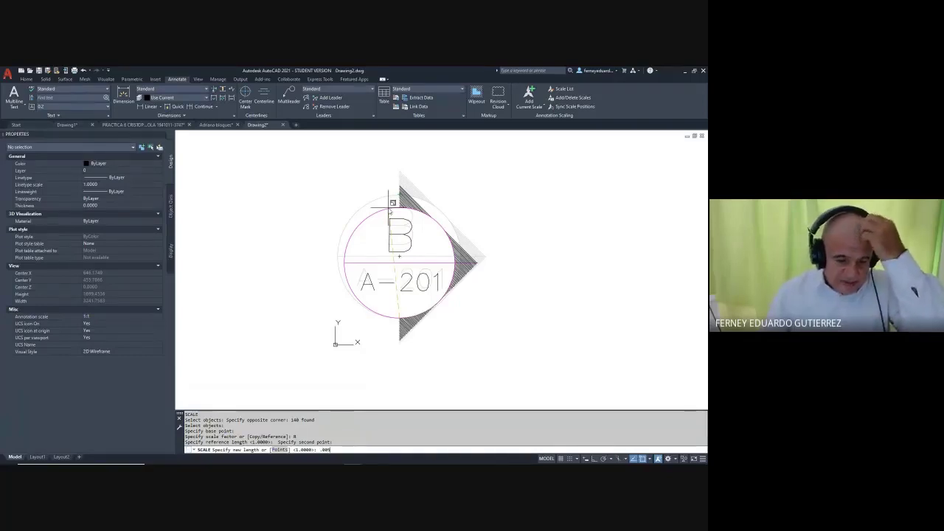
key("Return")
type("z")
key("Return")
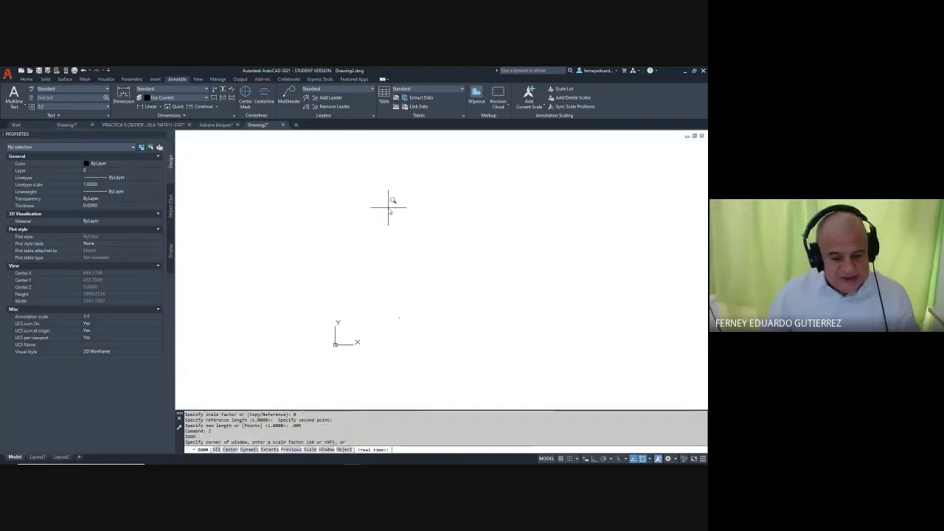
type("e")
key("Return")
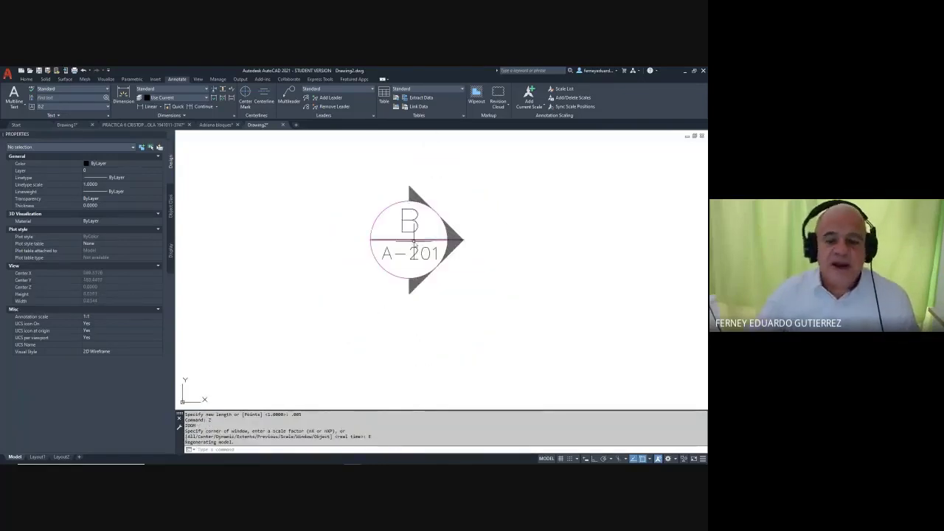
key("Escape")
key("Escape")
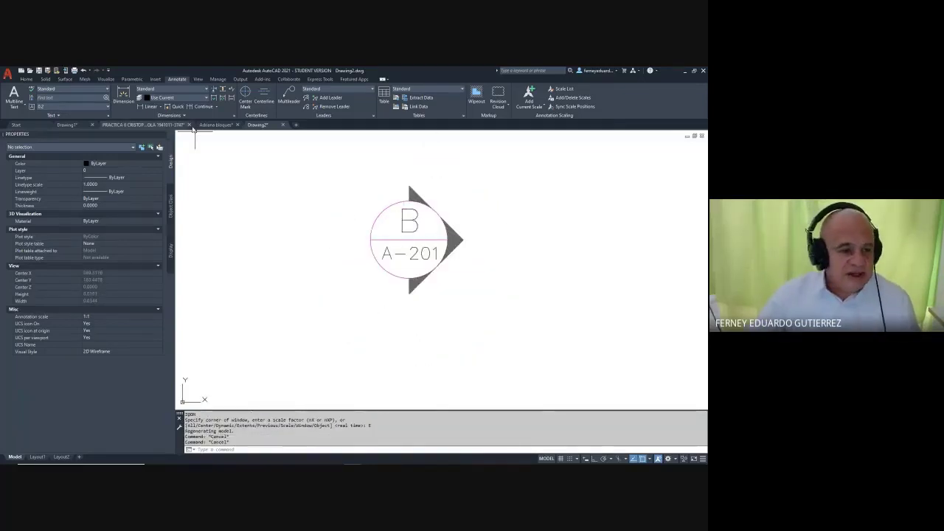
- Measure the diameter of the marker's circle along its horizontal line
type("di")
key("Return")
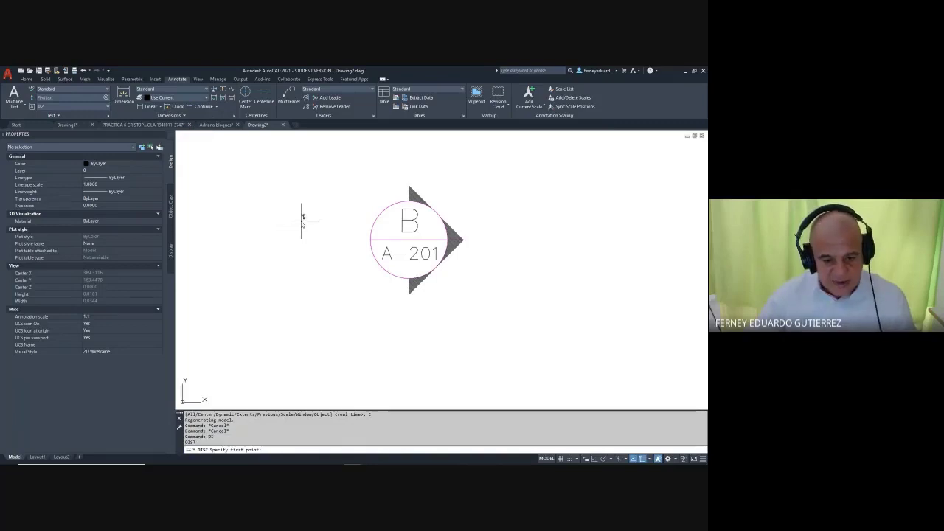
left_click(371, 240)
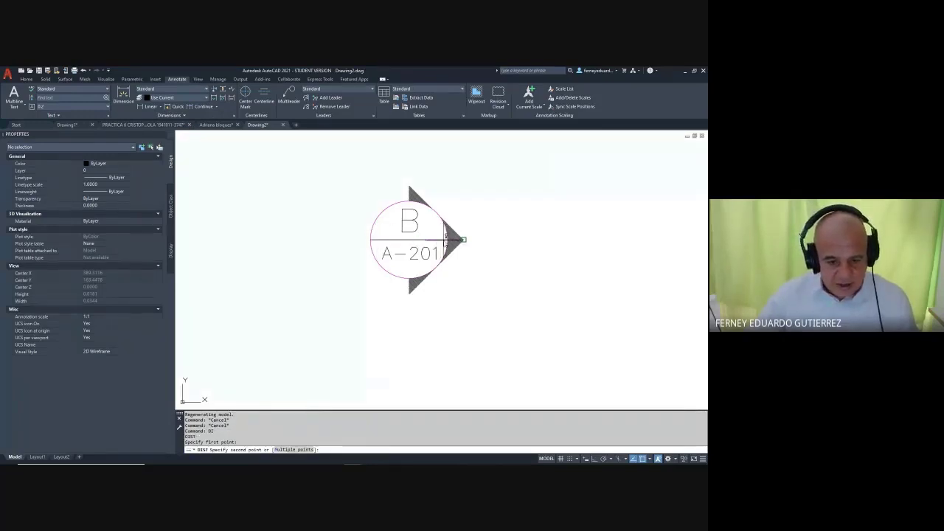
left_click(445, 239)
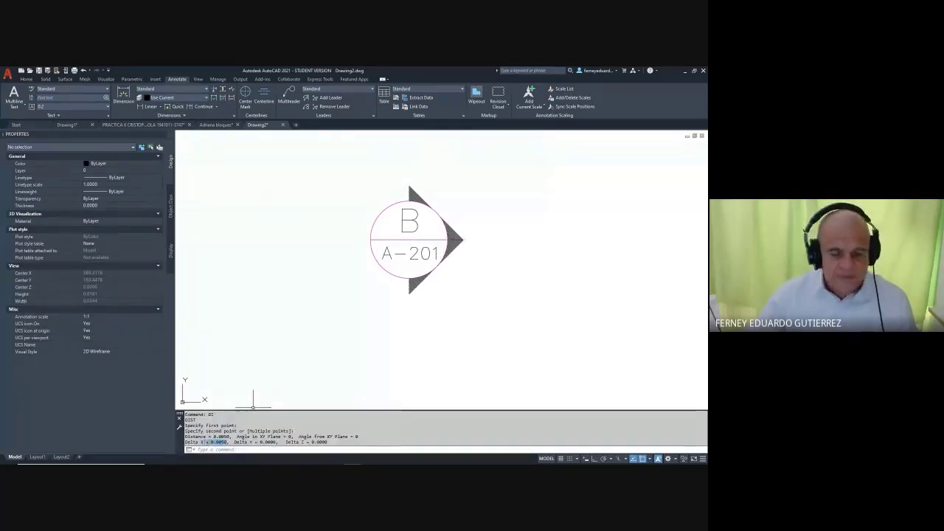
key("Escape")
key("Escape")
- Delete the B and A-201 texts from inside the section marker's circle
scroll(424, 230, "up", 3)
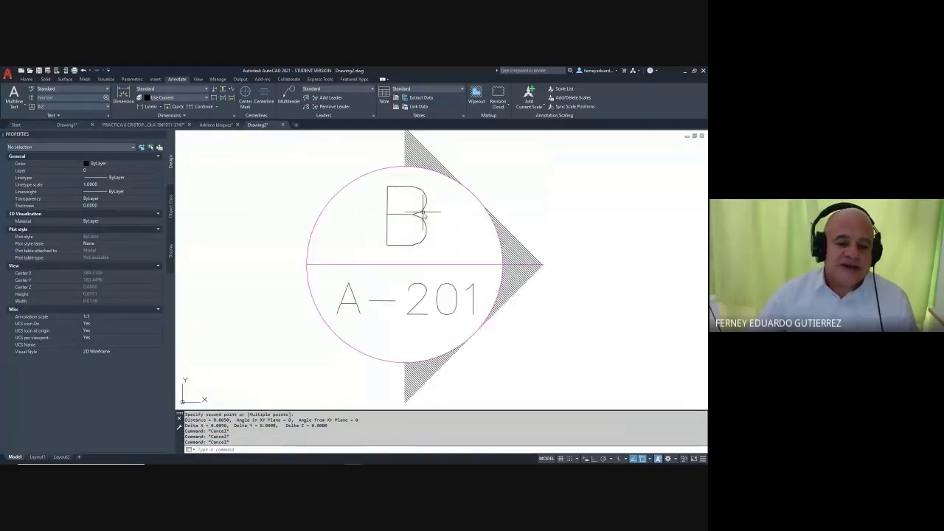
left_click(423, 212)
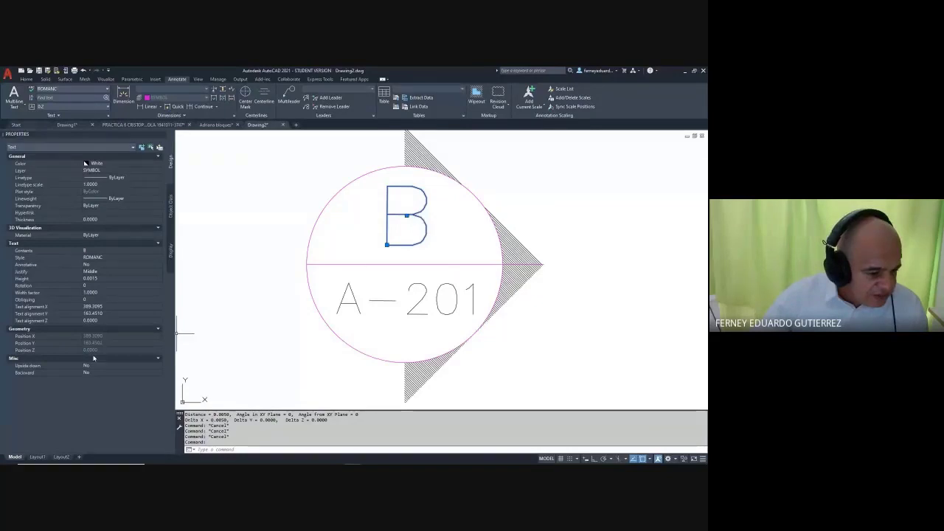
key("Escape")
left_click(438, 228)
left_click(396, 244)
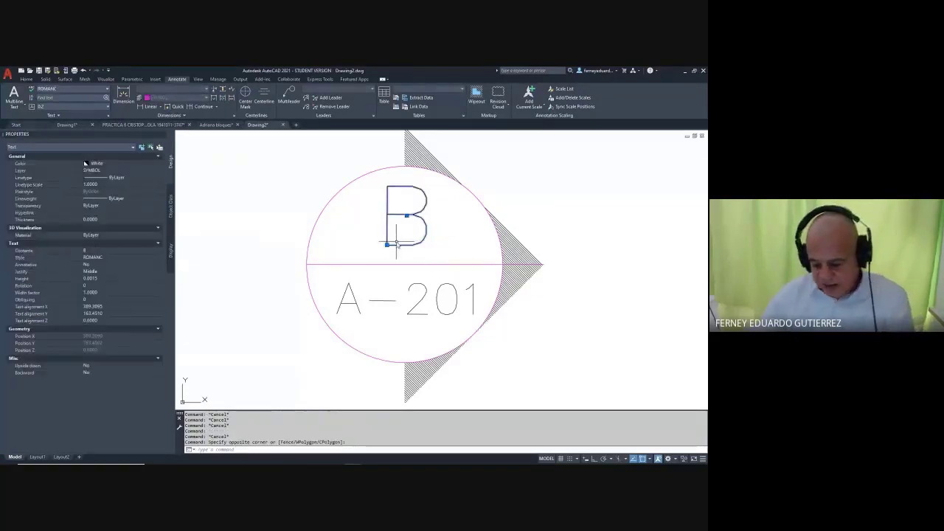
key("Delete")
left_click(474, 295)
key("Delete")
left_click(382, 301)
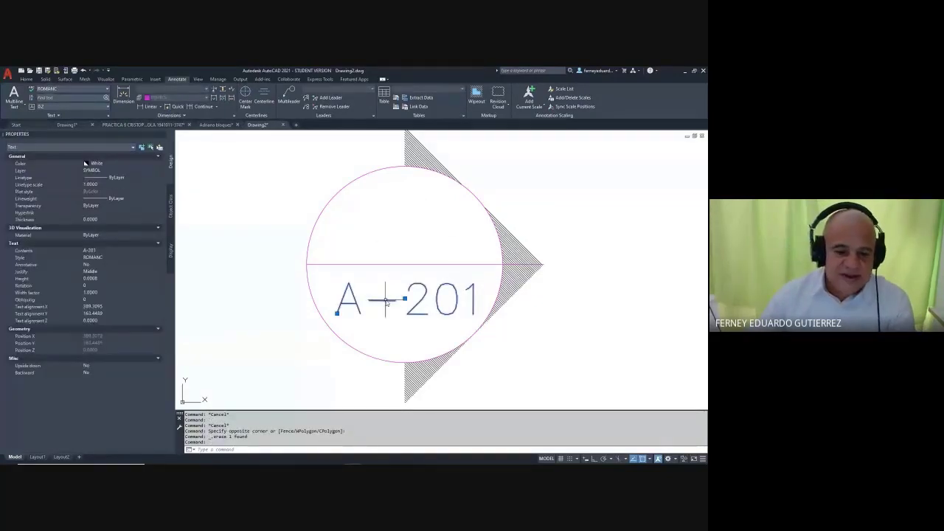
key("Delete")
scroll(465, 242, "down", 3)
scroll(466, 240, "up", 2)
key("Escape")
key("Escape")
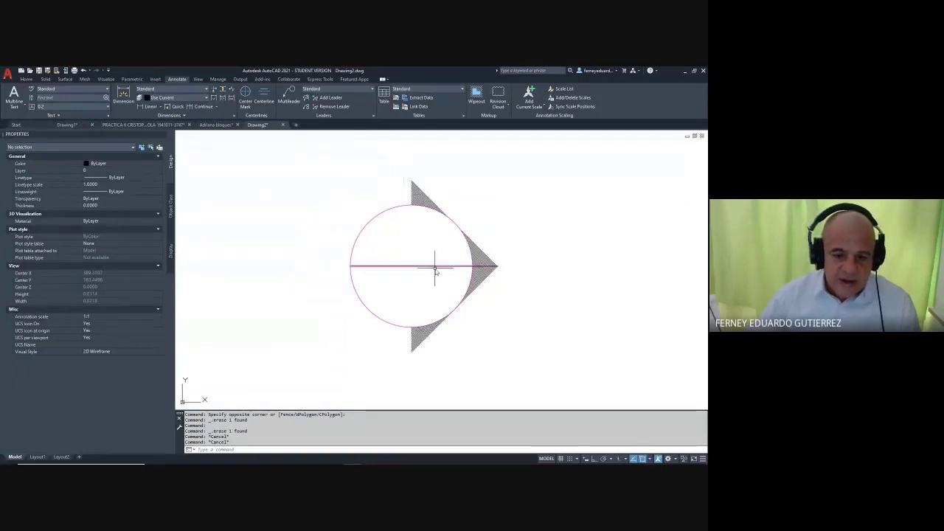
- Rotate the marker's hatched arrowheads 90 degrees about the circle's centre so that the main arrow points up
key("Escape")
type("RO")
key("Return")
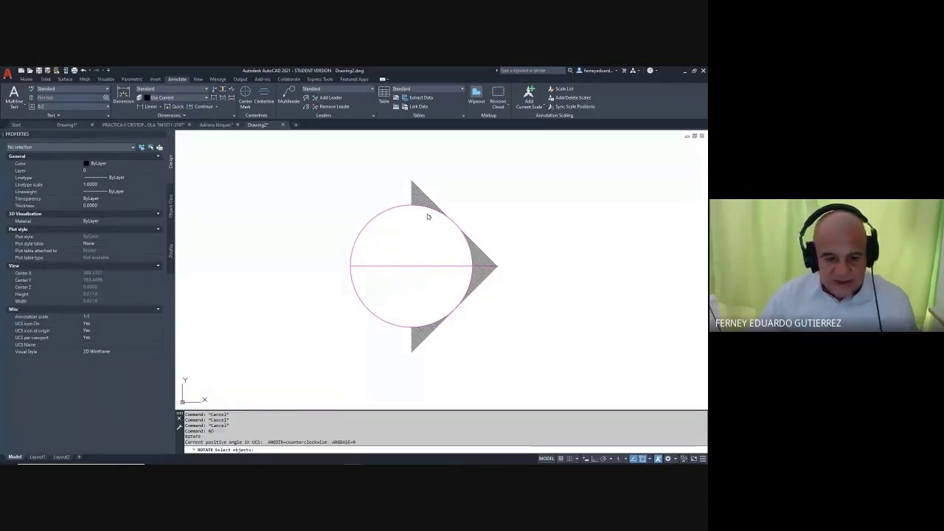
left_click(401, 170)
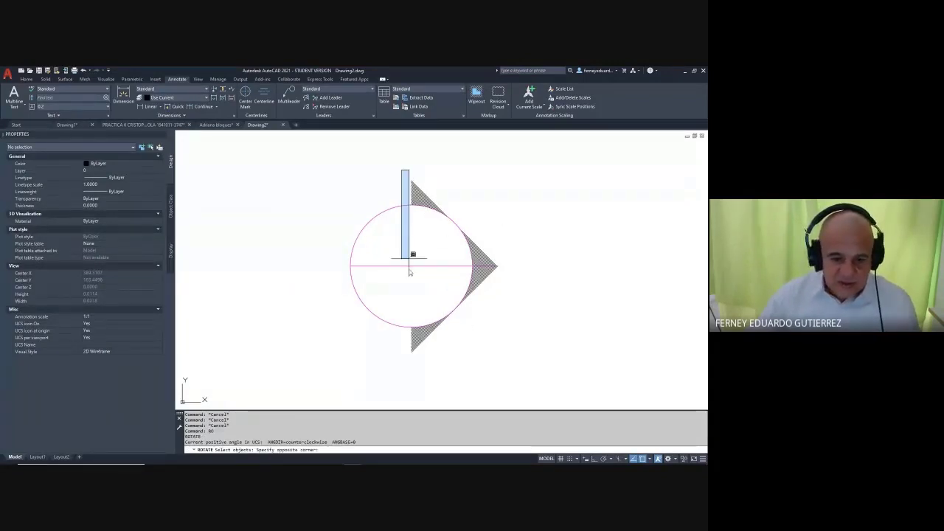
left_click(509, 373)
key("Return")
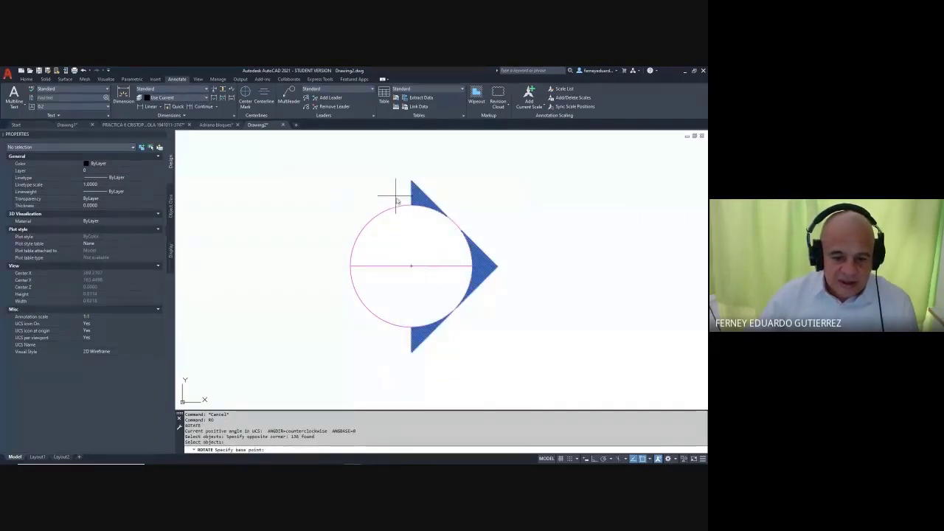
left_click(412, 265)
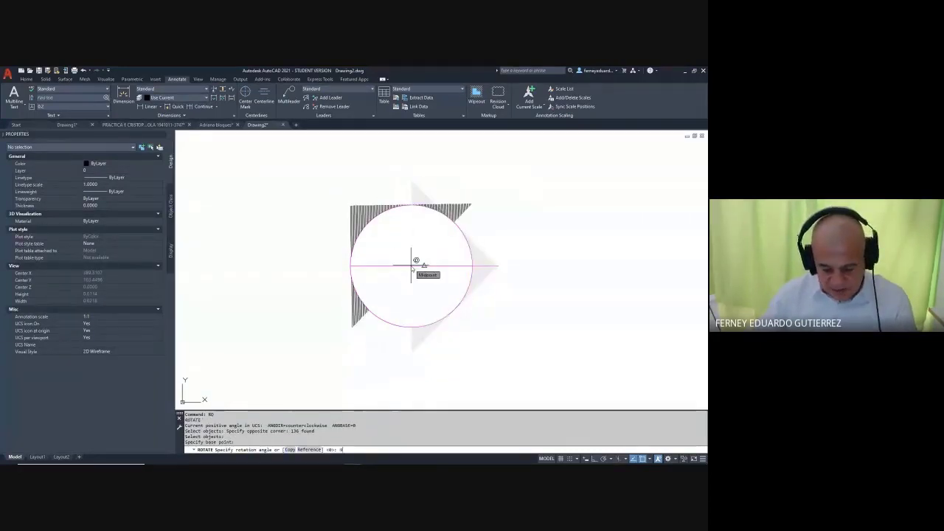
type("90")
key("Return")
scroll(444, 272, "down", 2)
scroll(416, 257, "up", 2)
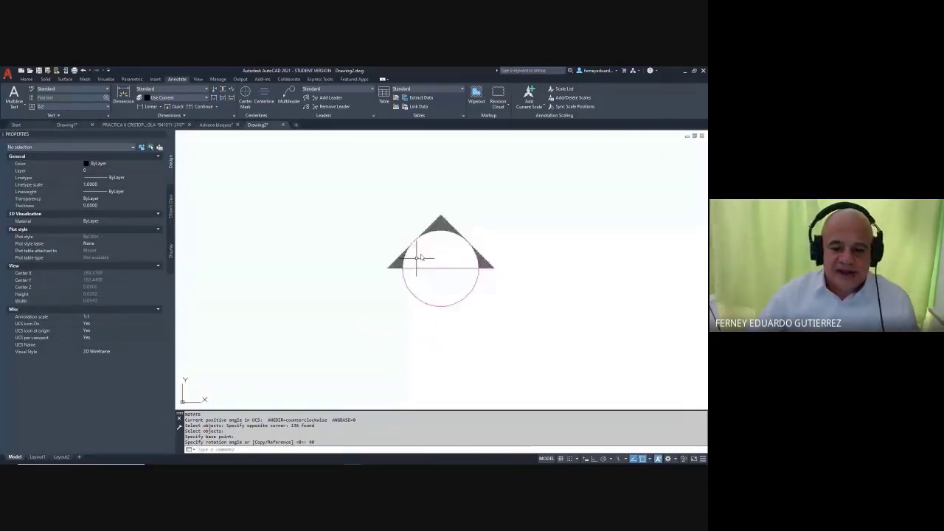
middle_click_drag(438, 263, 409, 270)
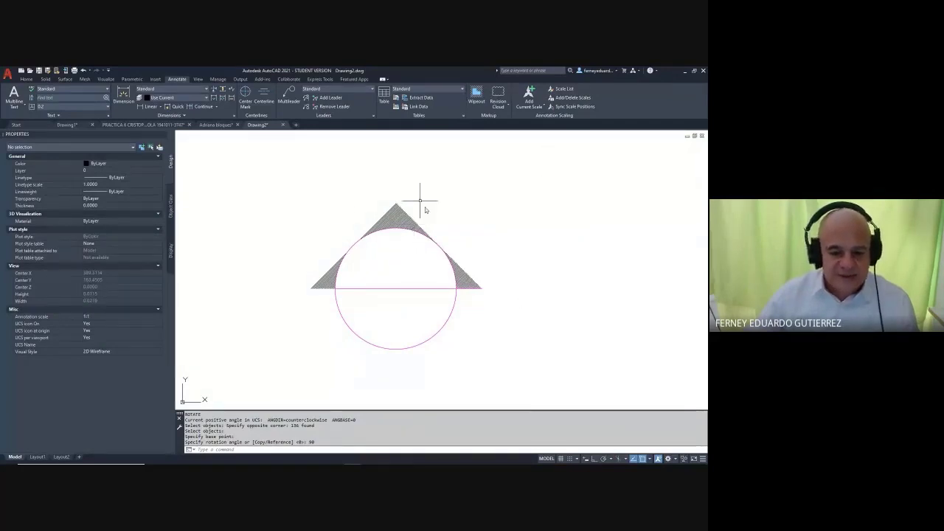
- Start an attribute definition with the tag A1, the prompt CORTE and the default value A
left_click(156, 80)
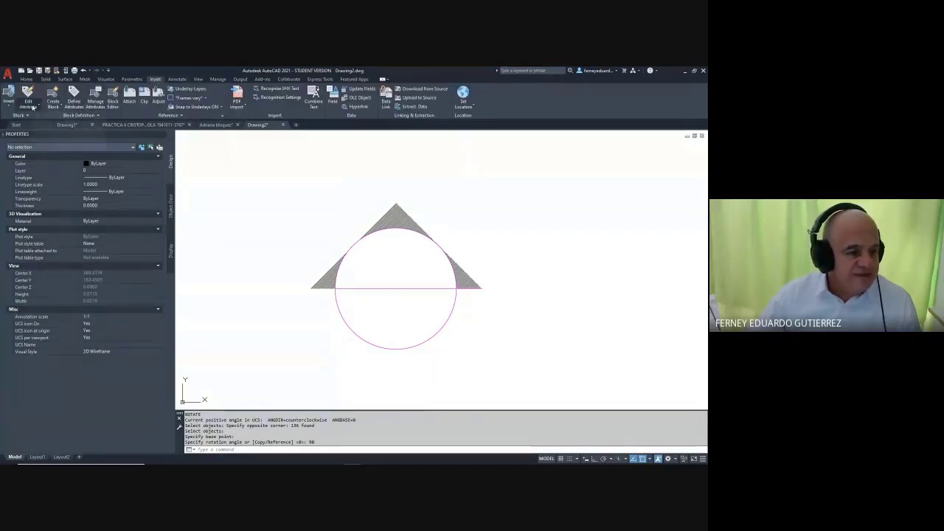
left_click(74, 96)
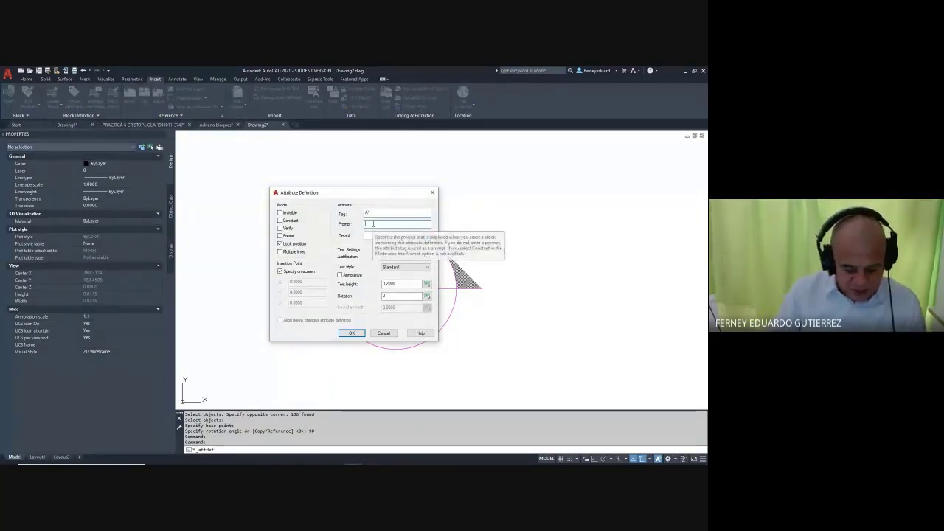
type("CORTE")
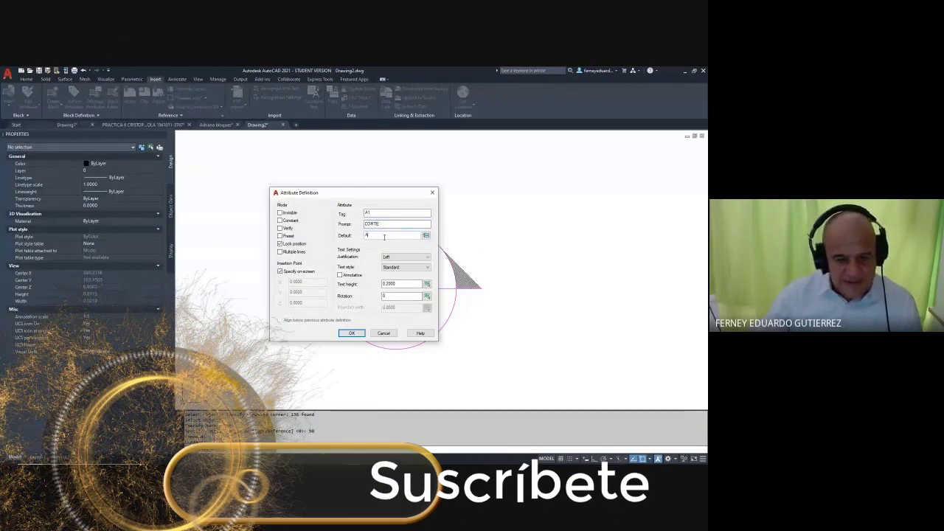
left_click(384, 236)
type("A")
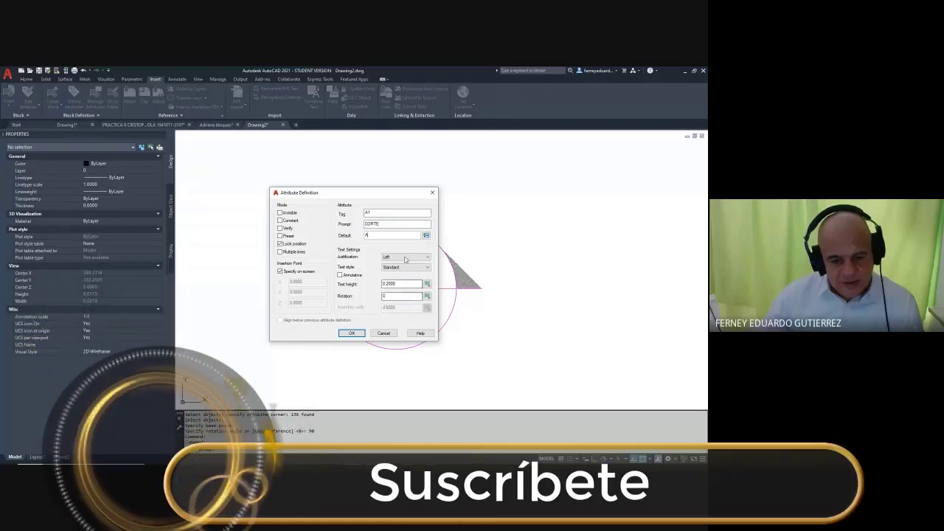
- Give the attribute Middle justification and a 0.002 text height, and place it at the centre of the marker's circle
left_click(404, 258)
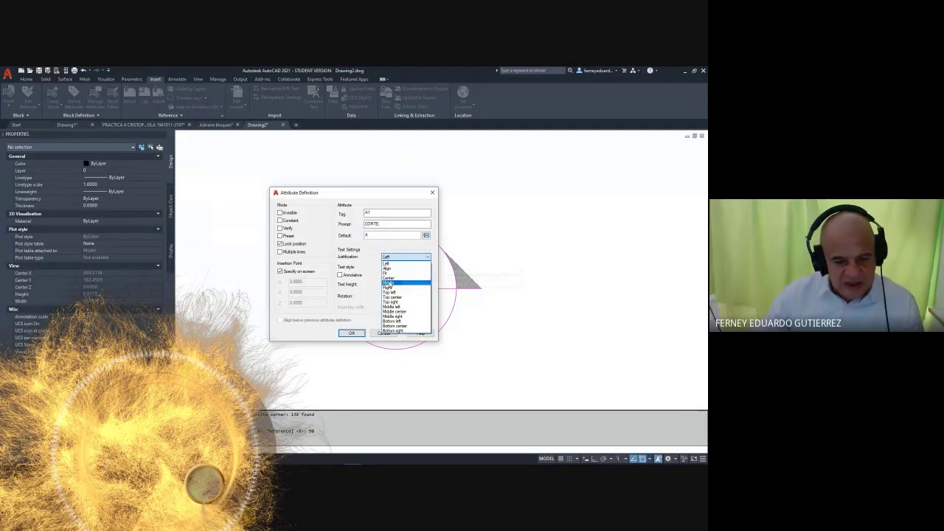
left_click(388, 283)
left_click(386, 284)
left_click_drag(387, 284, 403, 280)
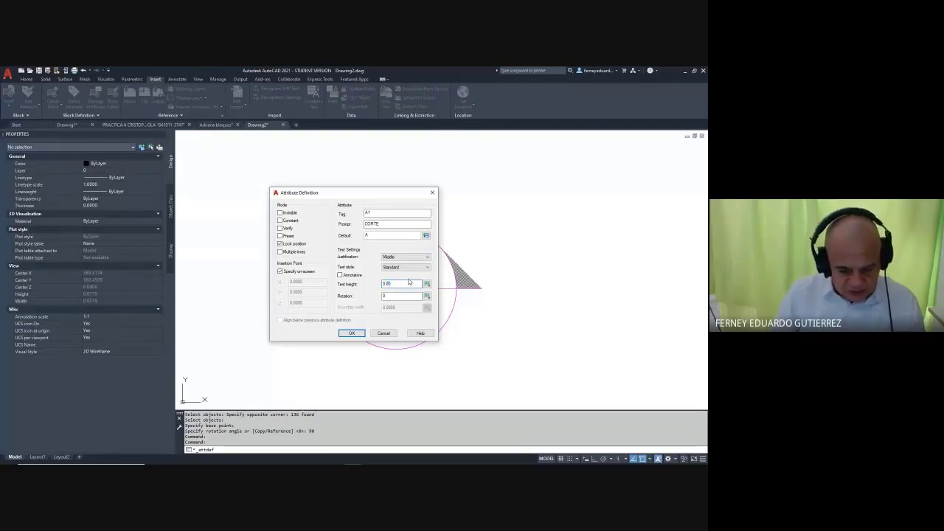
type("002")
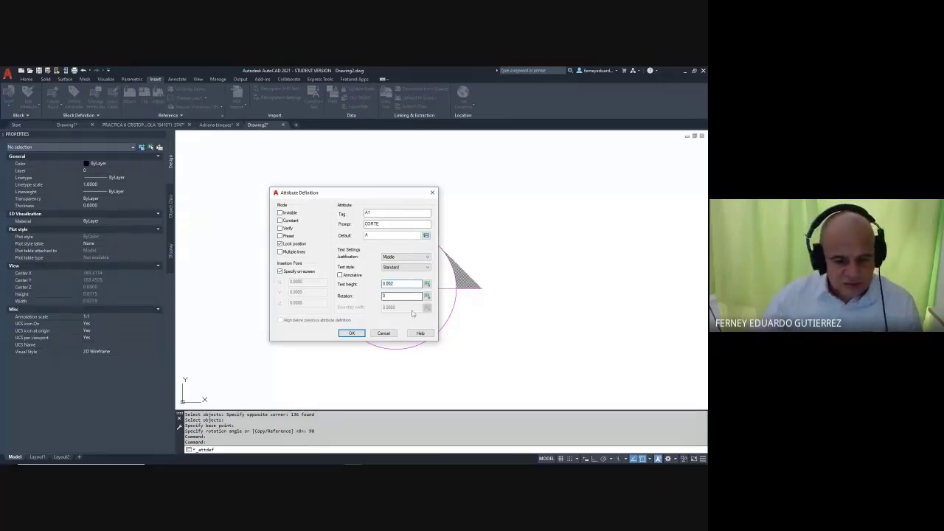
left_click(351, 332)
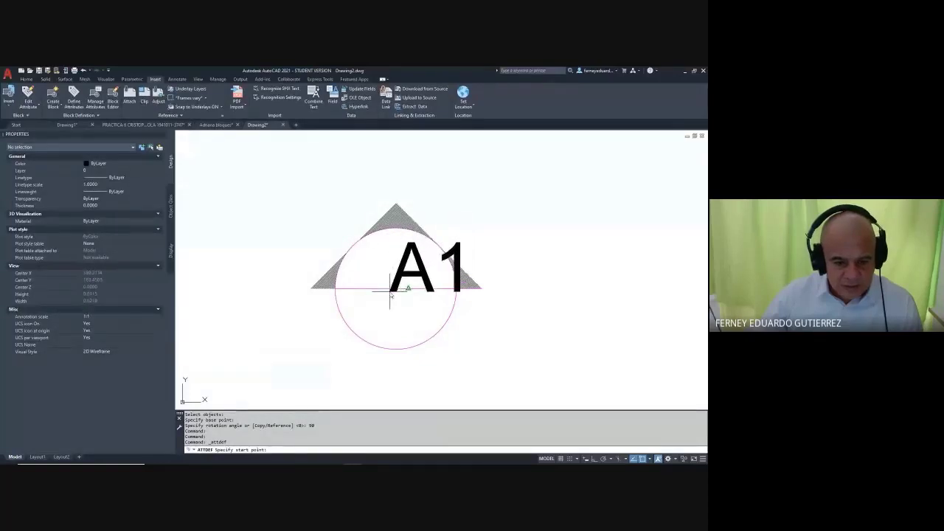
right_click(377, 268, "shift")
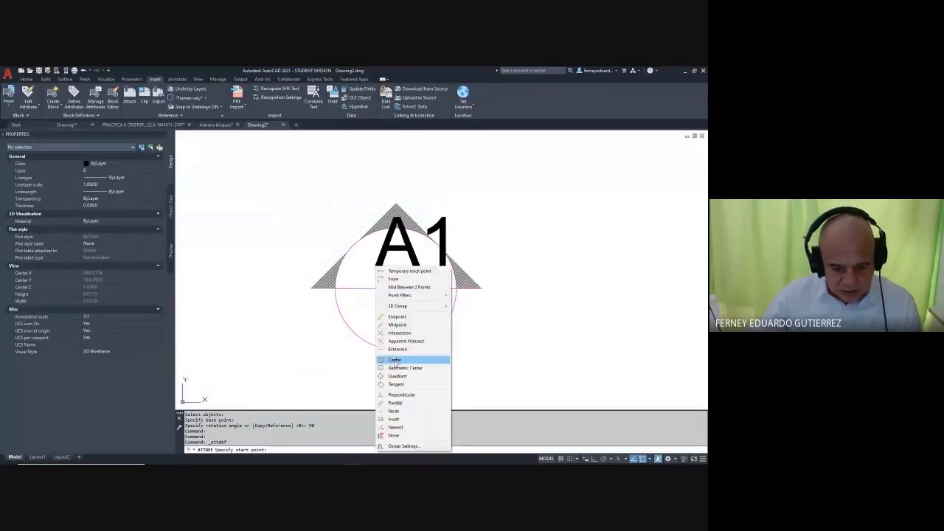
left_click(395, 360)
key("Escape")
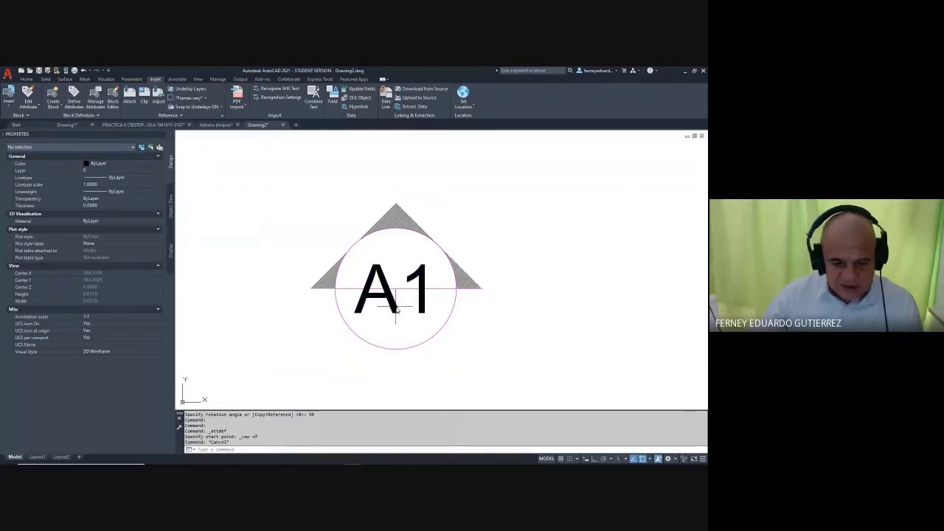
key("Escape")
key("Escape")
- Move the A1 attribute straight up so it sits above the horizontal line inside the marker's circle
type("m")
key("Return")
left_click(405, 298)
left_click(385, 259)
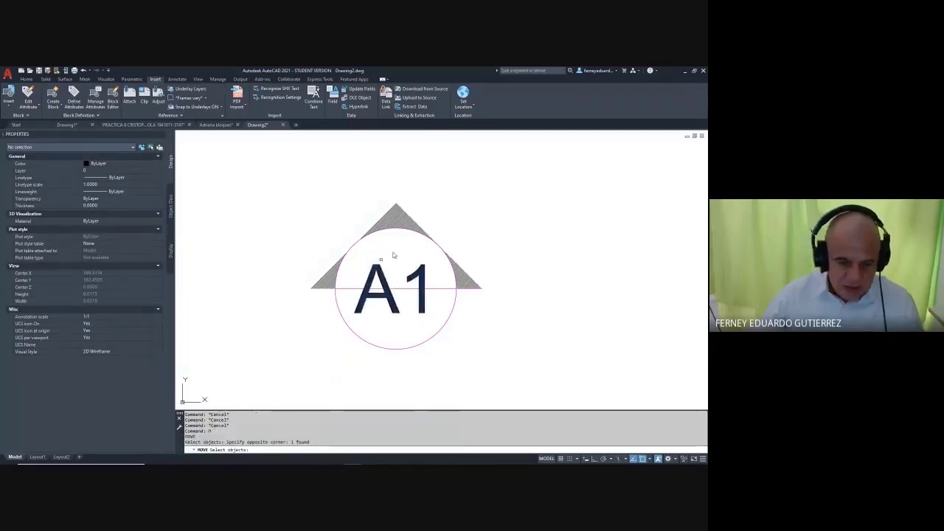
key("Return")
left_click(477, 218)
key("F8")
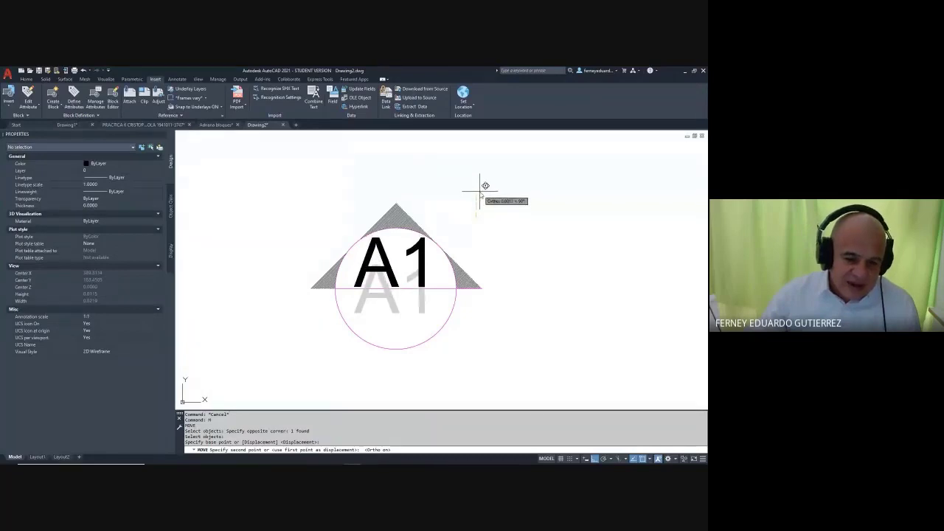
key("Escape")
mouse_move(436, 282)
middle_mouse_down()
mouse_move(468, 275)
mouse_move(514, 282)
mouse_move(466, 322)
middle_mouse_up()
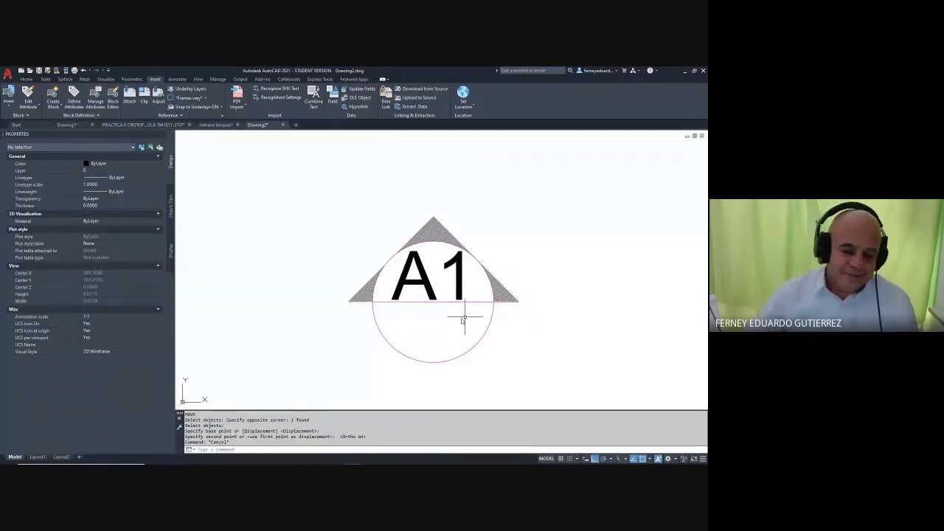
key("Escape")
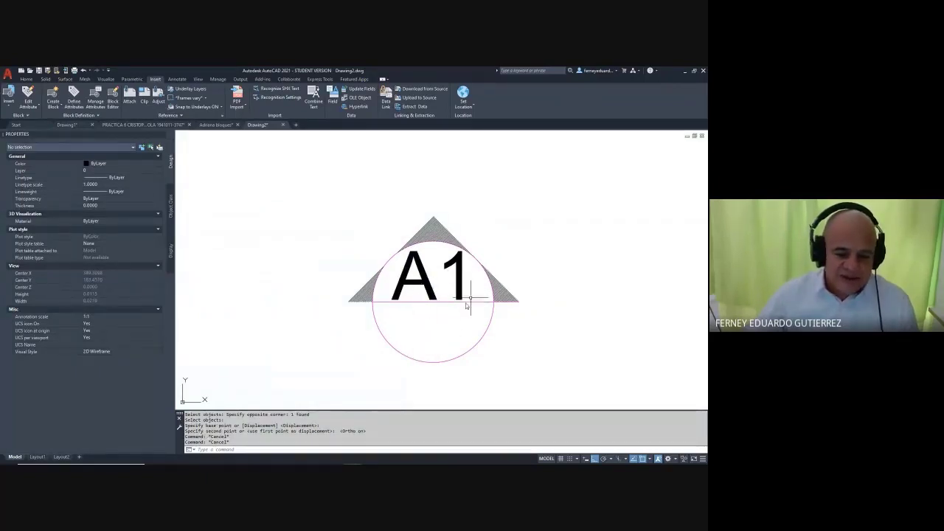
key("Escape")
key("Escape")
key("Escape")
key("Escape")
- Draw a horizontal line leading outward from the left tip of the marker's hatched arrowheads
type("l")
key("Return")
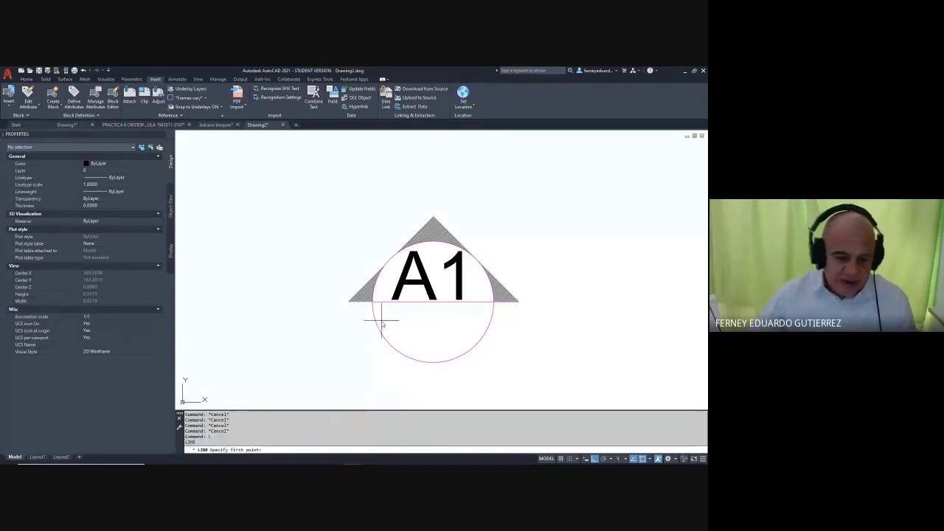
left_click(344, 302)
scroll(361, 299, "down", 6)
scroll(348, 296, "up", 3)
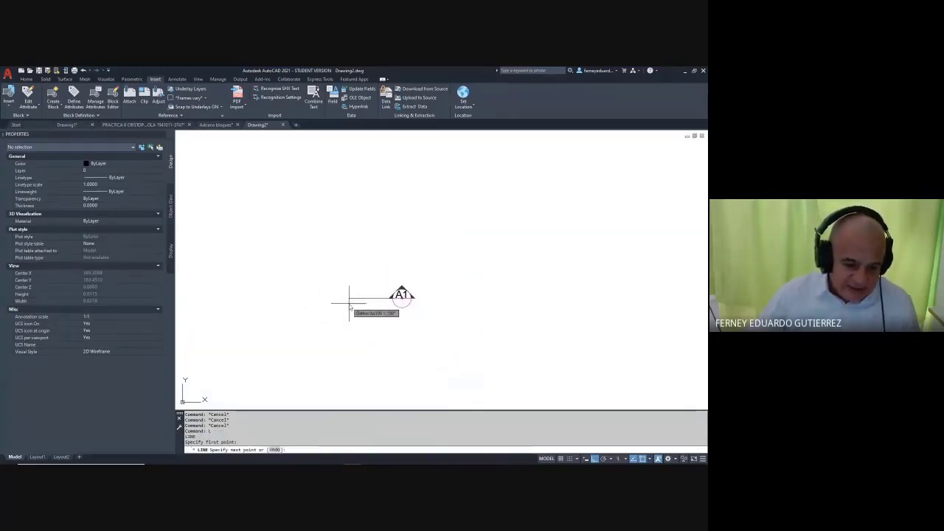
left_click(382, 295)
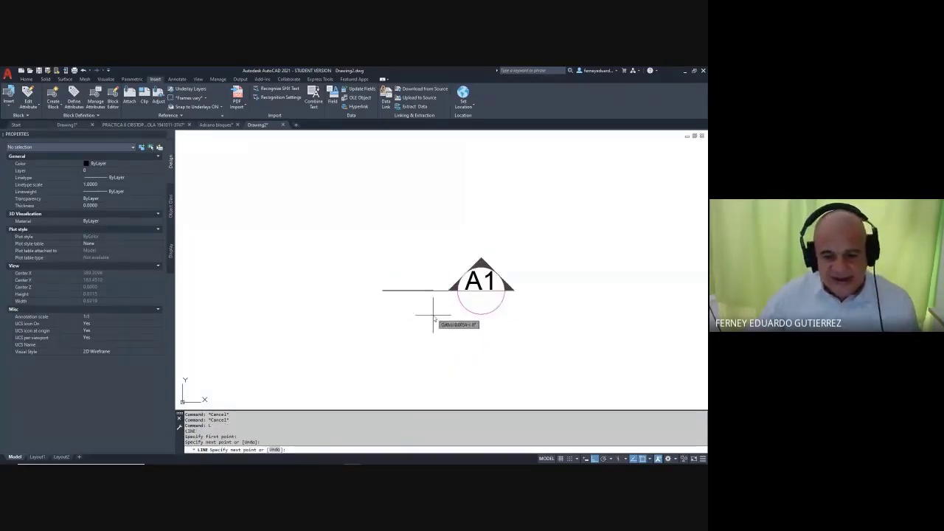
key("Escape")
key("Escape")
key("Escape")
key("Escape")
- Move the whole marker with its line to 0,0,0, using the line's free left end as the base point
scroll(463, 322, "down", 3)
type("m")
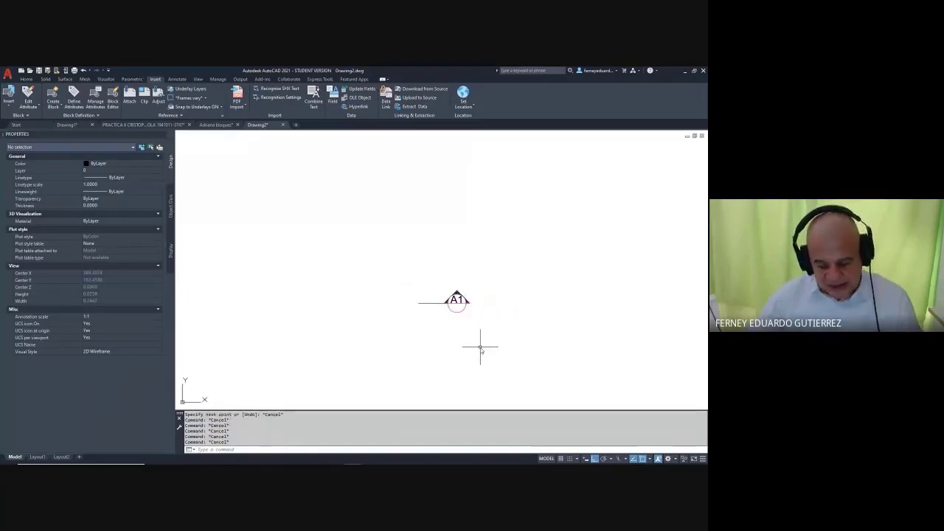
key("Return")
left_click(523, 253)
left_click(394, 352)
key("Return")
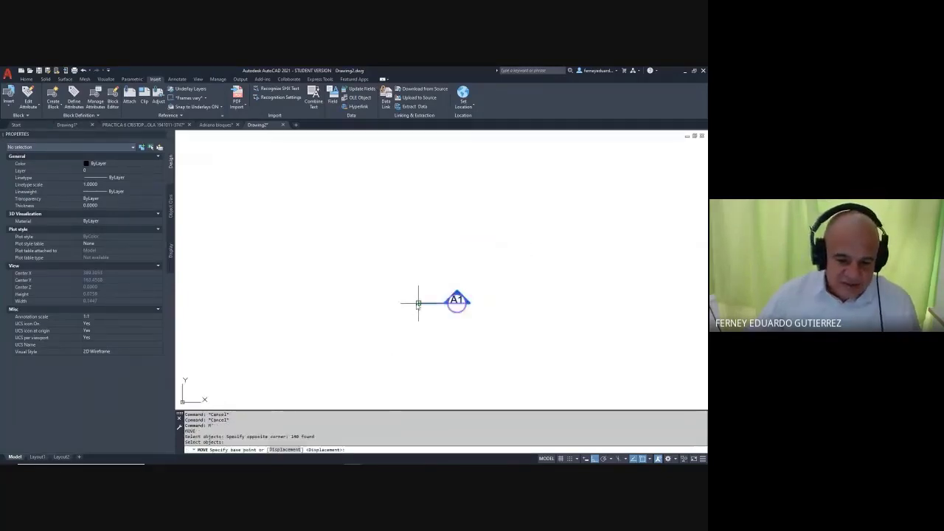
left_click(418, 303)
type("0,8")
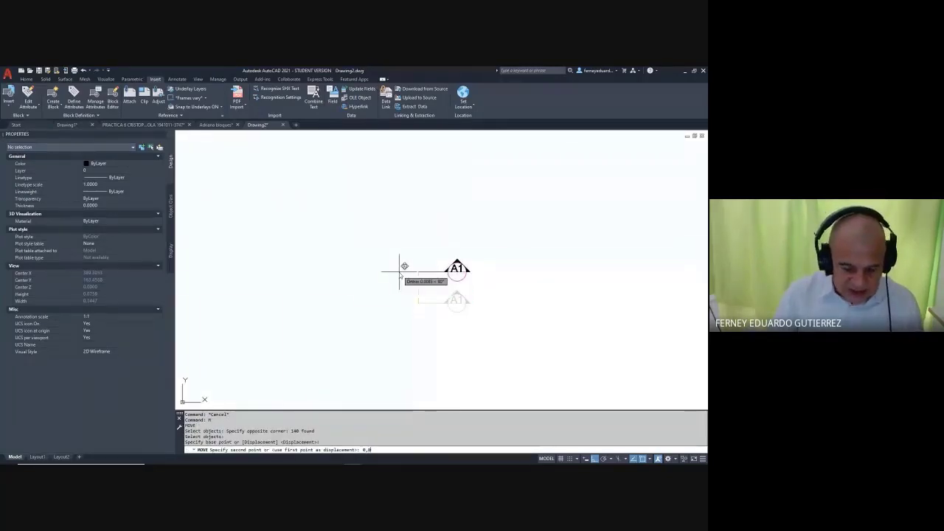
key("Return")
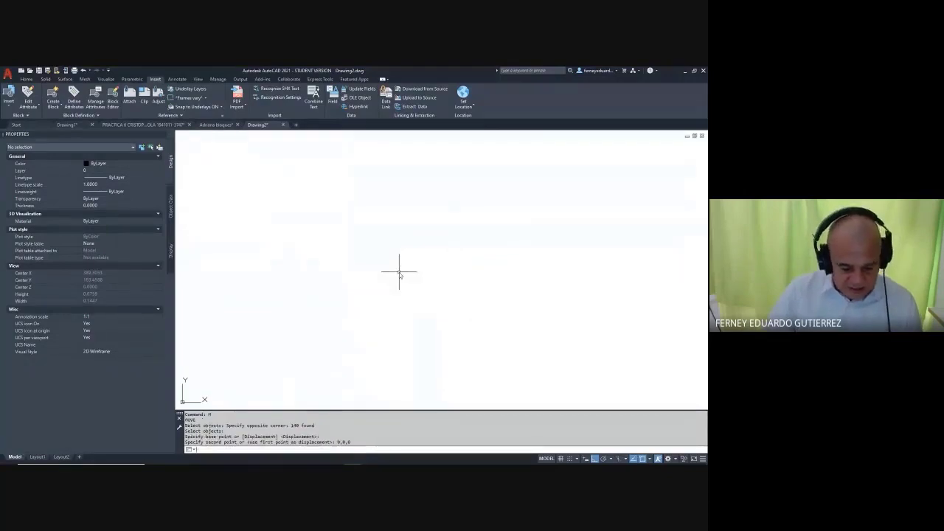
type("z")
key("Return")
type("e")
key("Return")
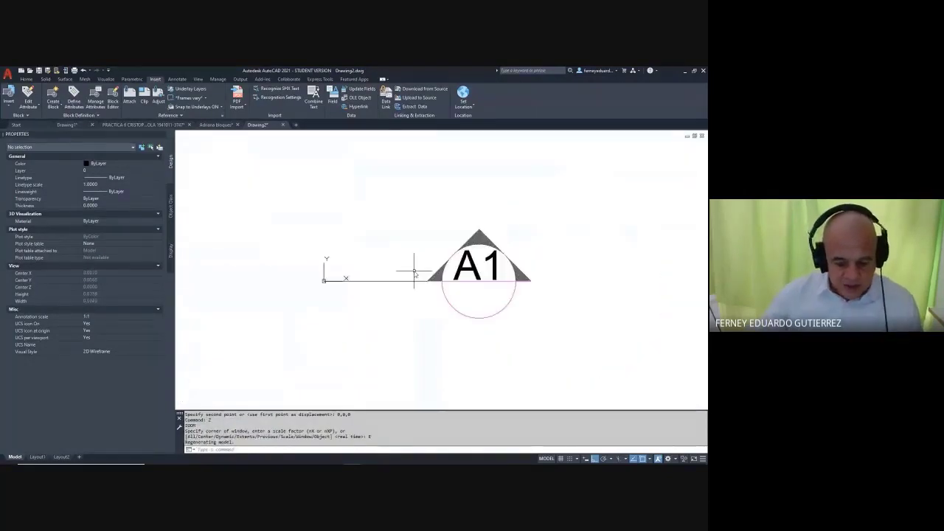
- Set the drawing's insertion scale units to Meters
type("un")
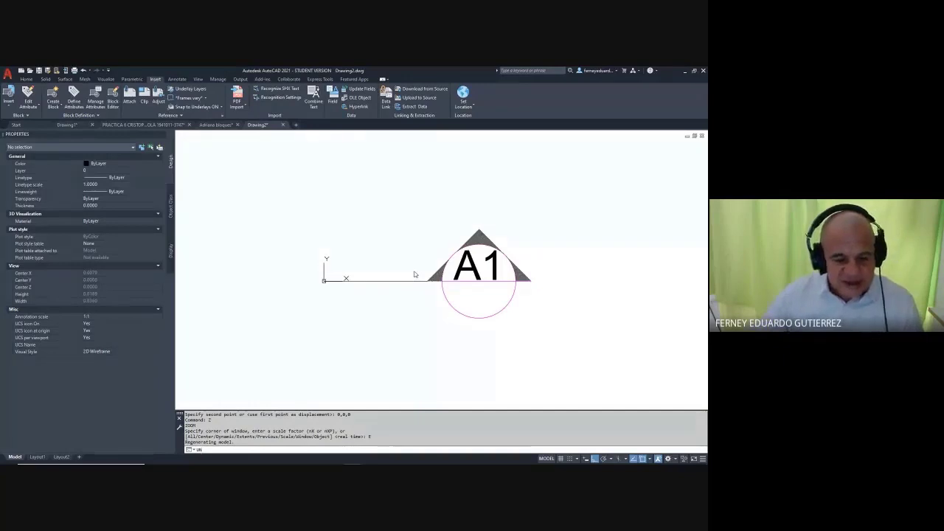
key("Return")
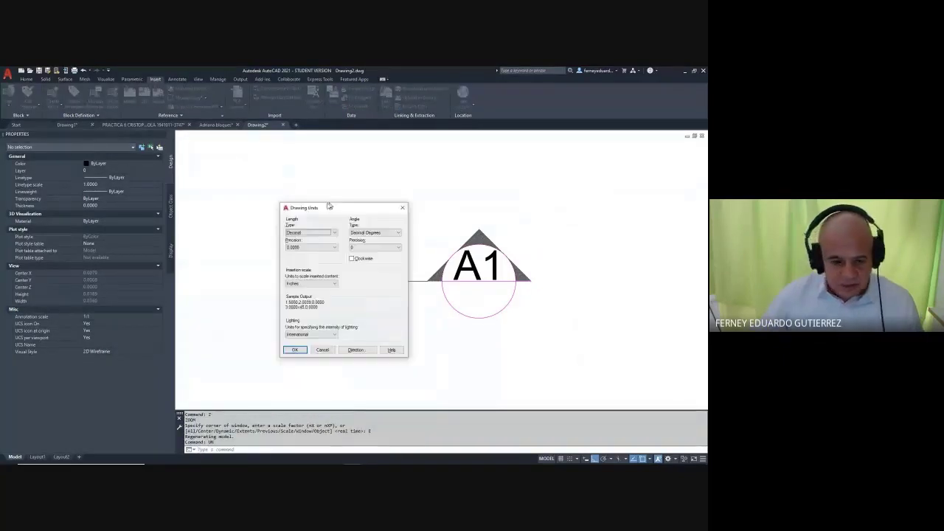
left_click(308, 284)
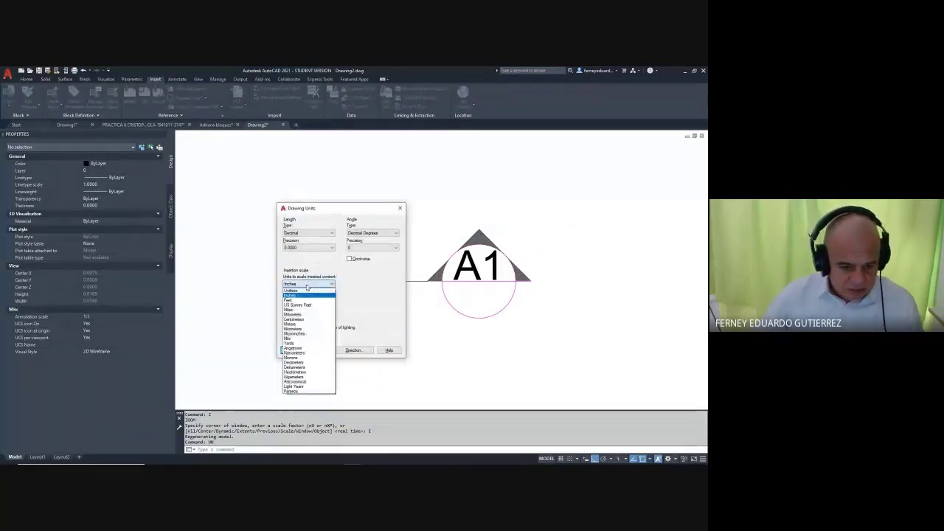
left_click(294, 323)
left_click(293, 350)
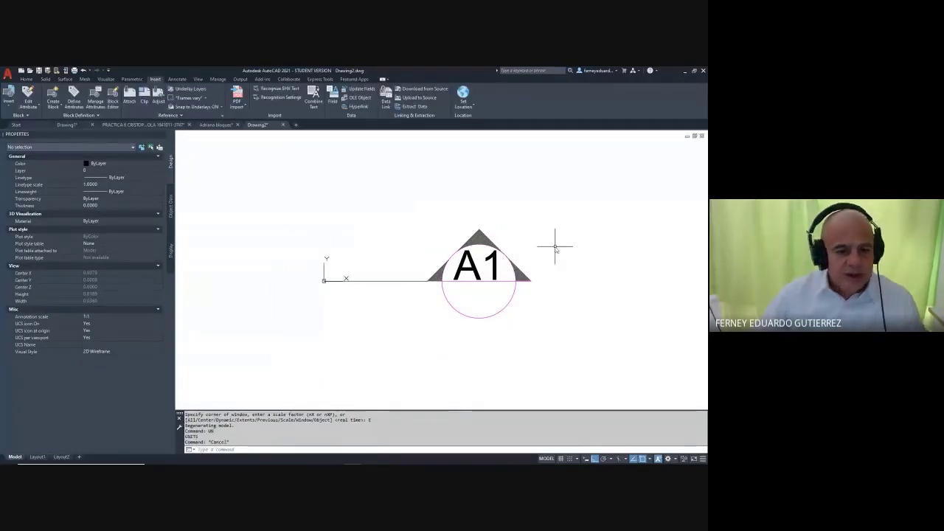
- Set all of the marker's objects to ByLayer colour and put them on layer 0
left_click(612, 185)
left_click(369, 333)
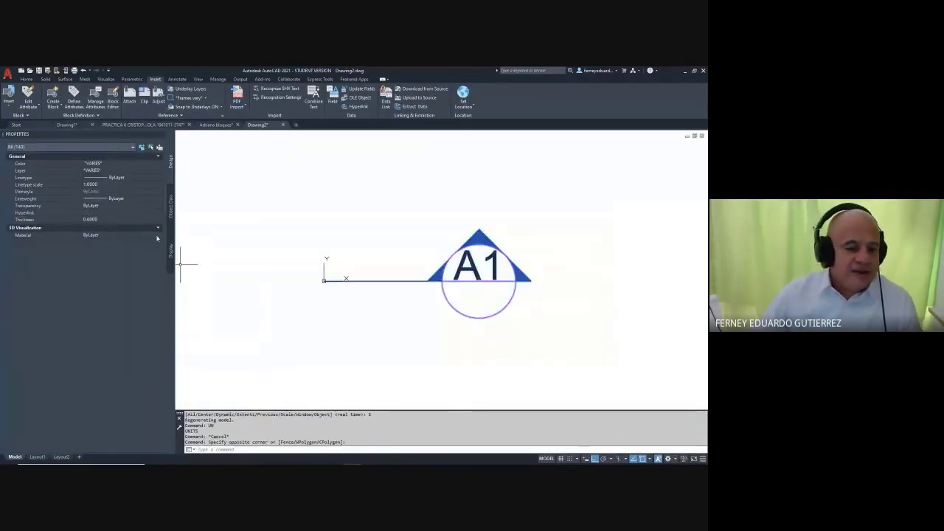
left_click(99, 163)
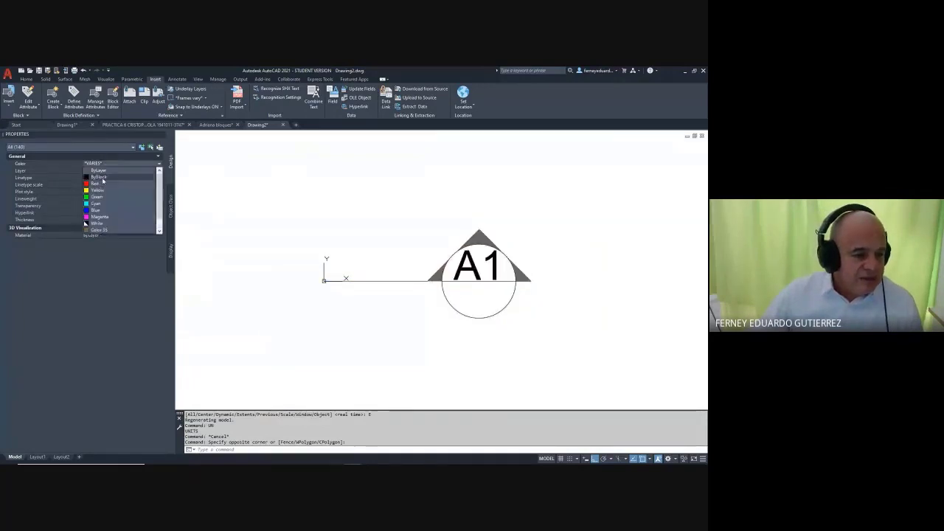
left_click(99, 171)
left_click(98, 170)
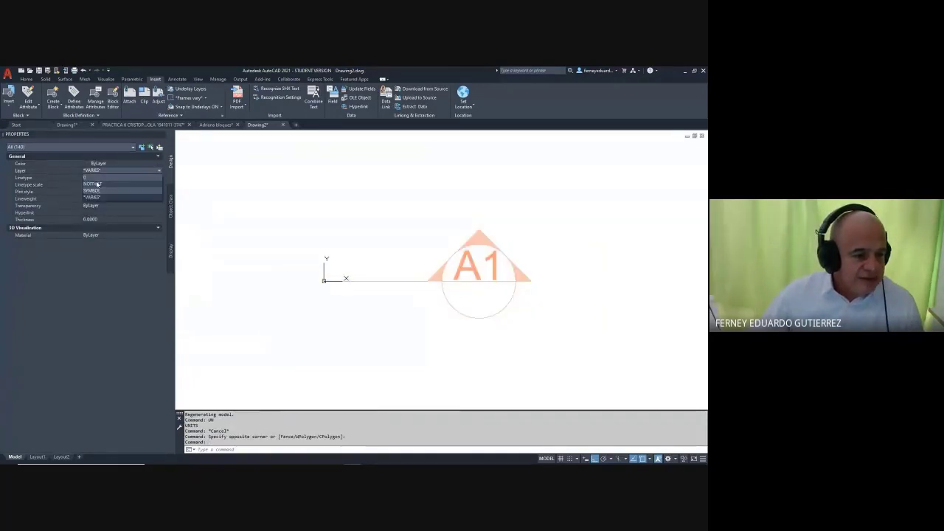
key("Escape")
key("Escape")
key("Escape")
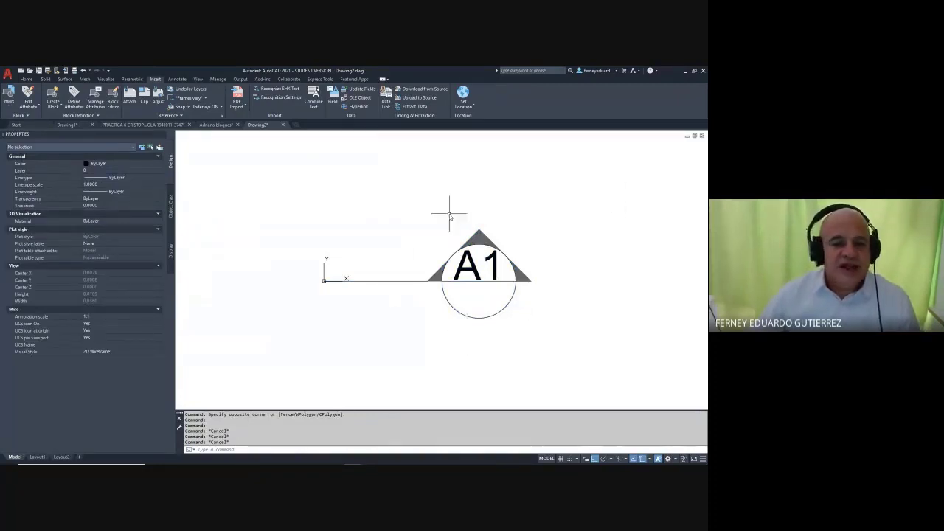
- Save the marker drawing as CorteNS in the Documents folder
middle_click(363, 183)
middle_click(363, 183)
scroll(381, 203, "down", 2)
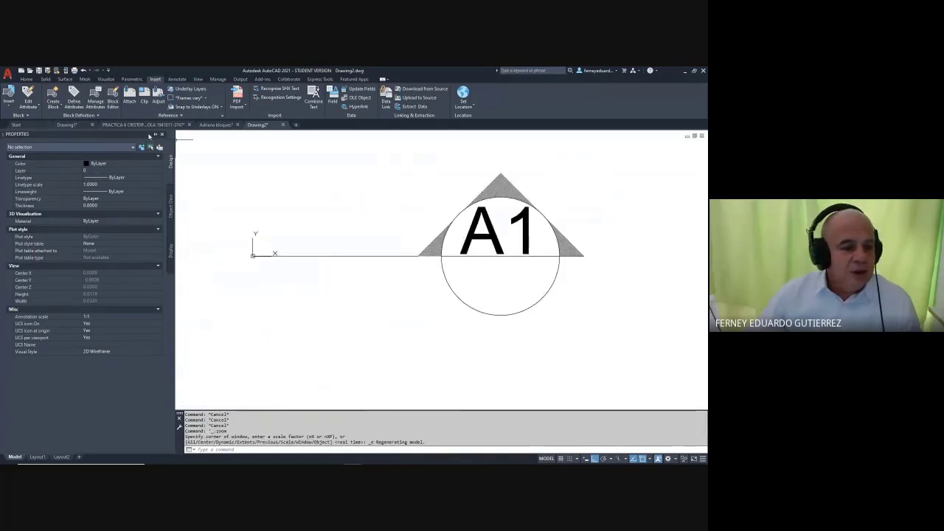
key("ctrl+s")
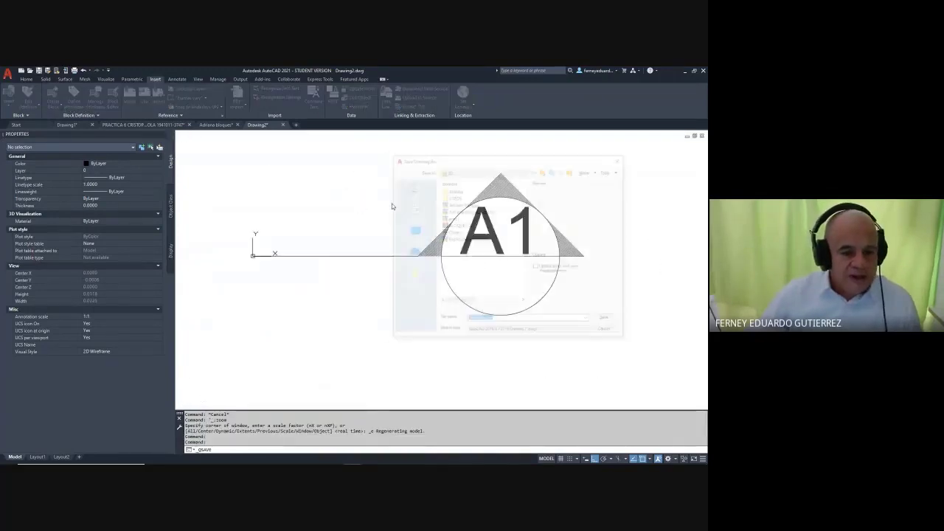
type("CD")
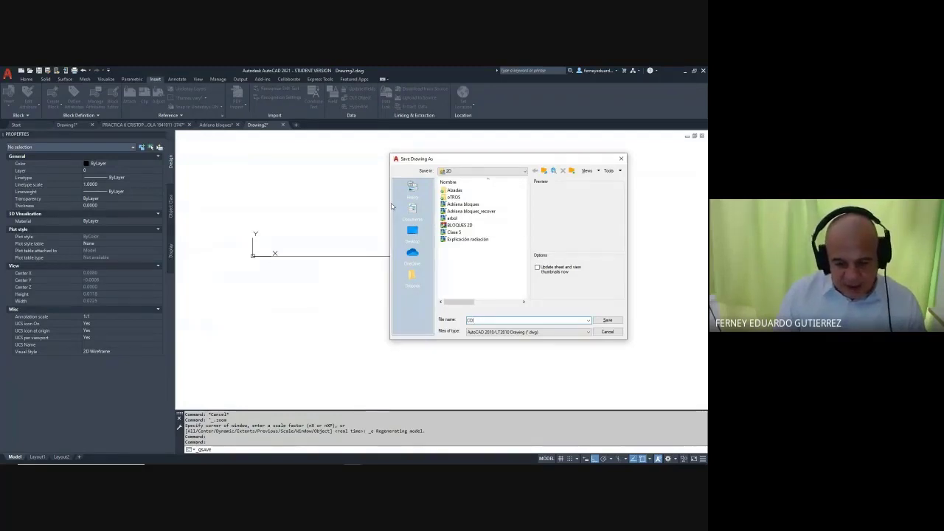
key("BackSpace")
type("olt")
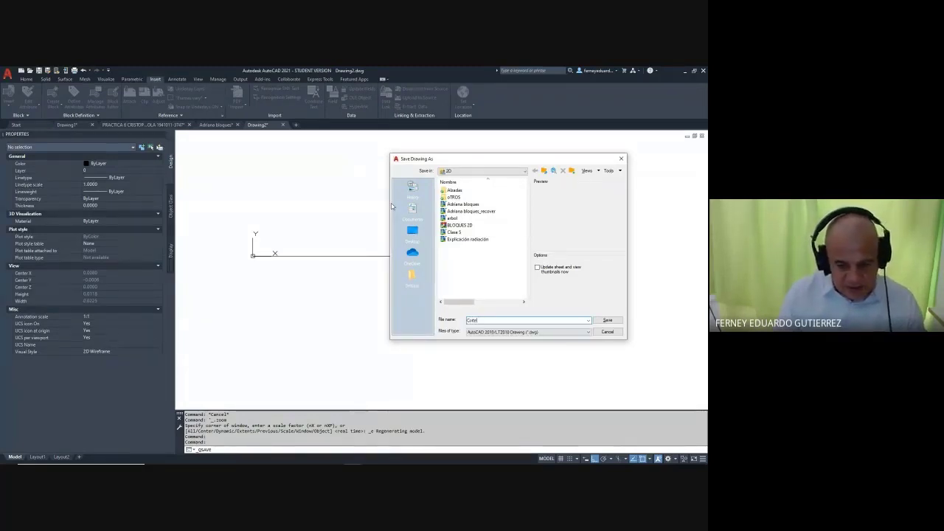
type("e")
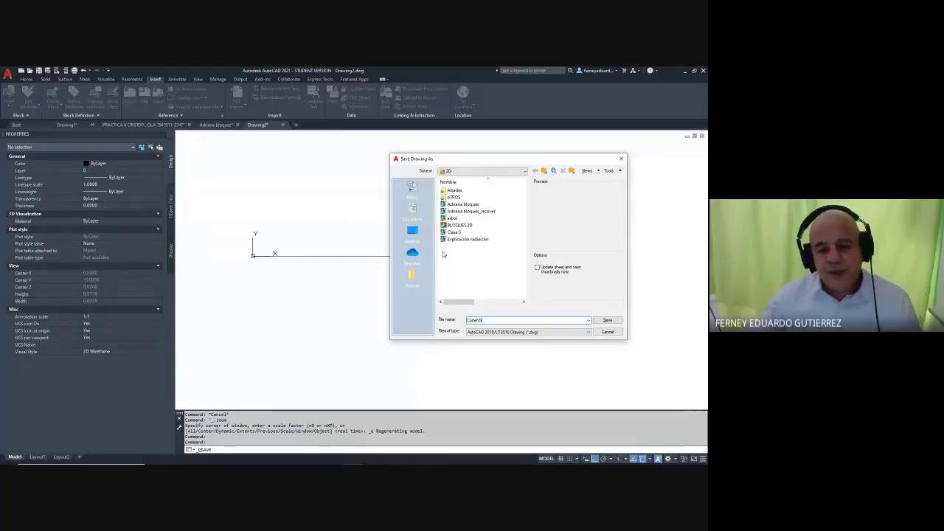
left_click(479, 170)
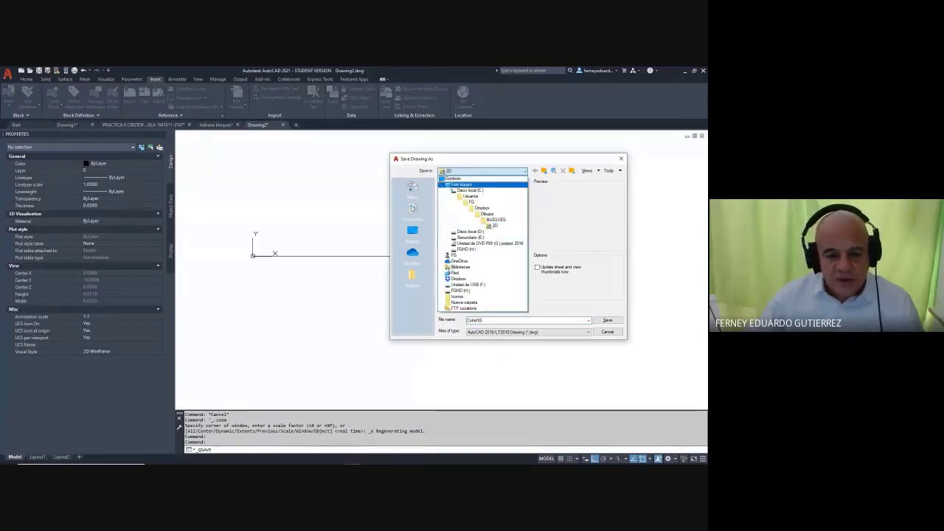
left_click(412, 208)
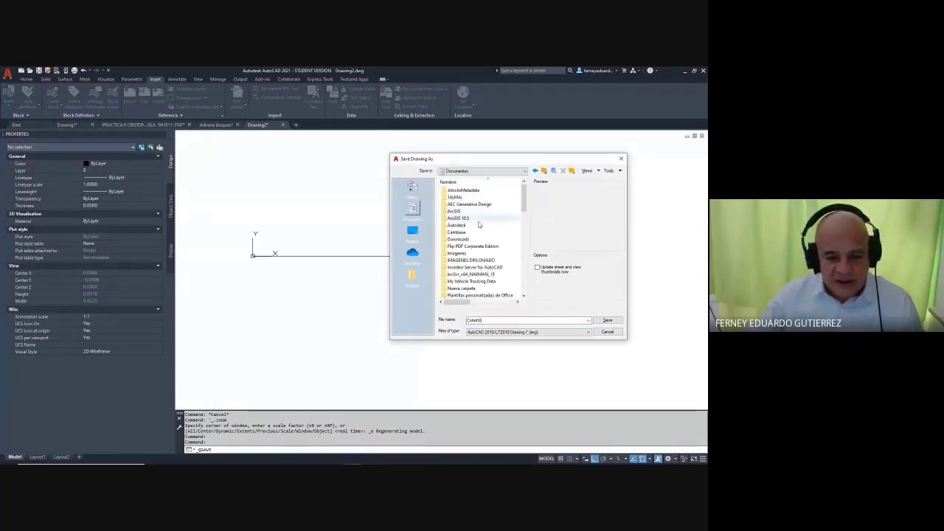
left_click(607, 321)
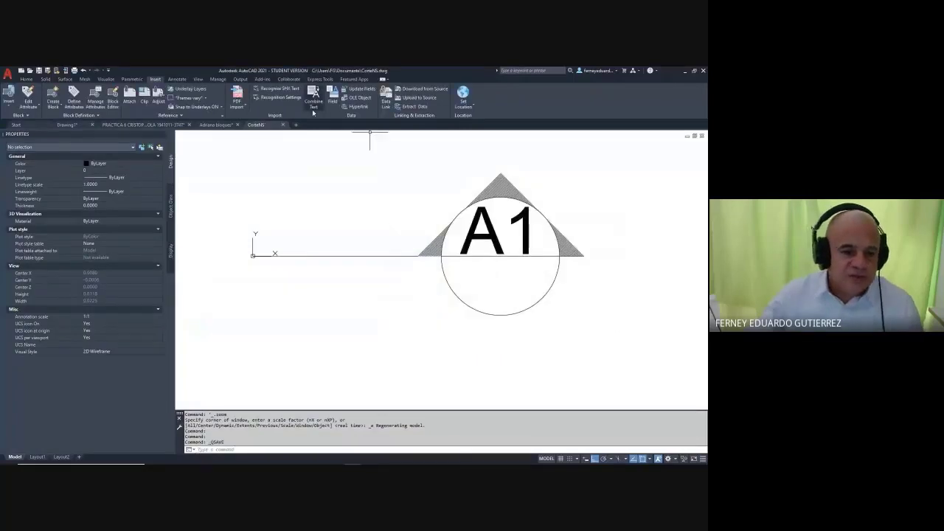
- Close the CorteNS drawing and switch to the house plan drawing
left_click(284, 126)
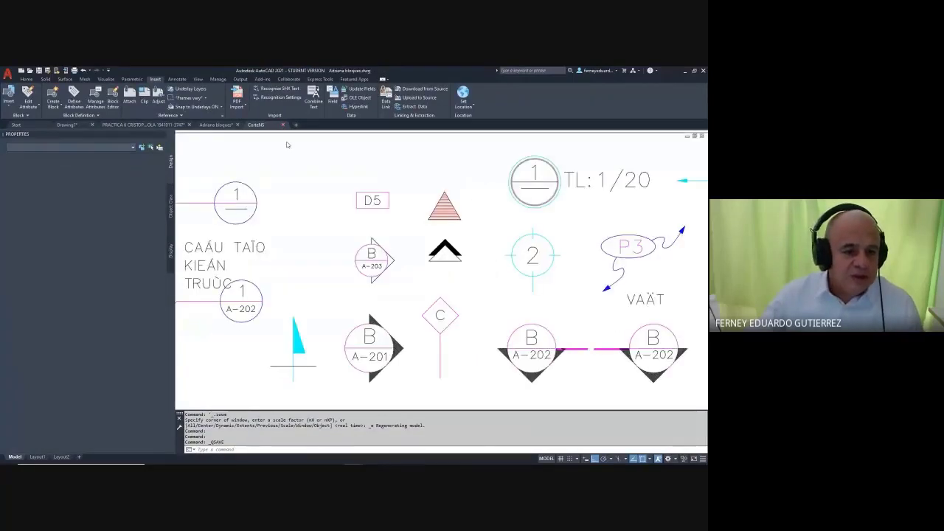
left_click(144, 124)
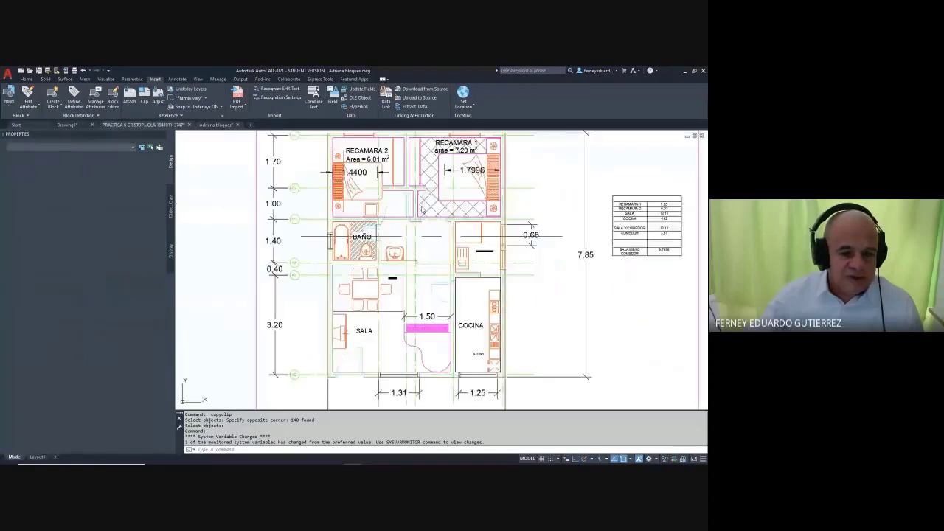
middle_click_drag(526, 260, 427, 269)
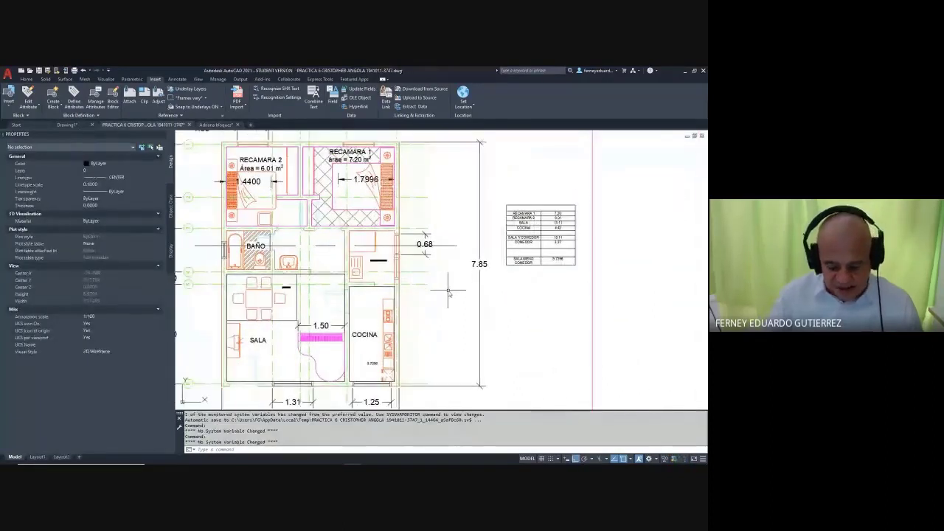
- Load the CorteNS drawing from the Documents folder into the block library
key("Return")
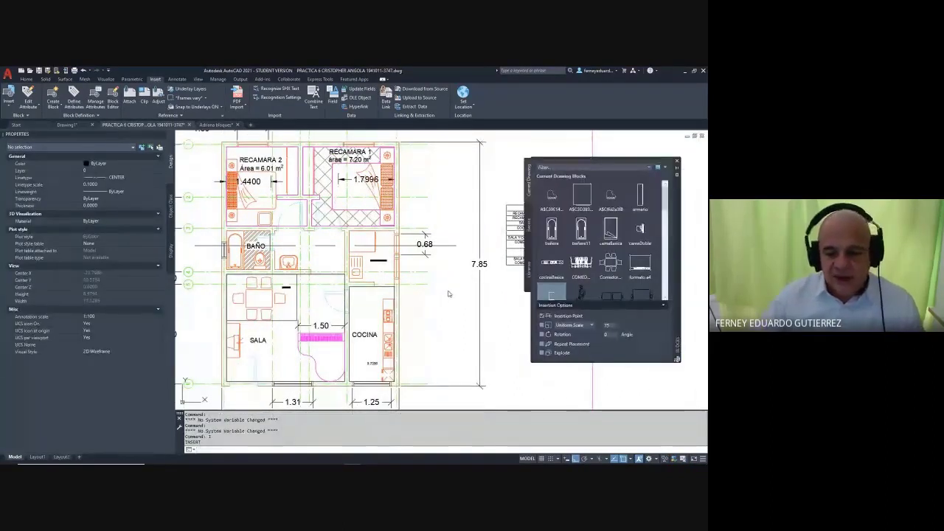
left_click(528, 279)
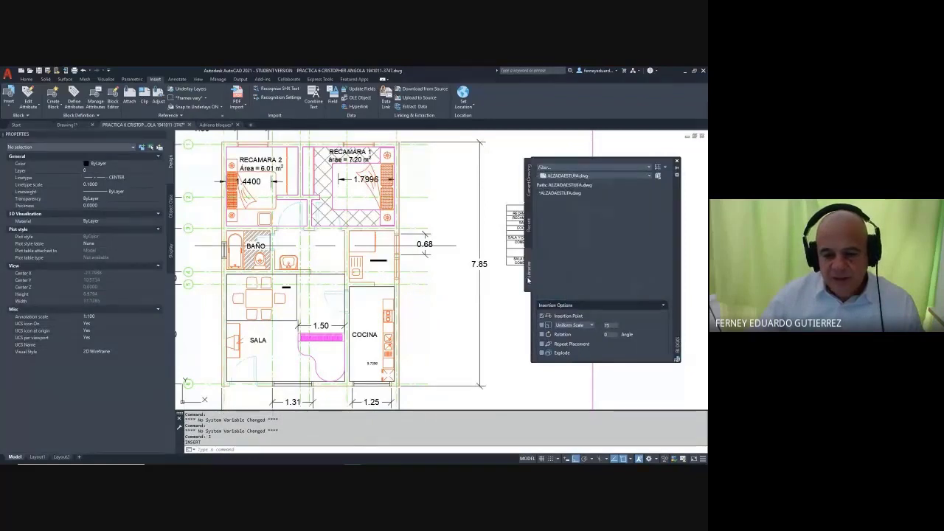
left_click(657, 176)
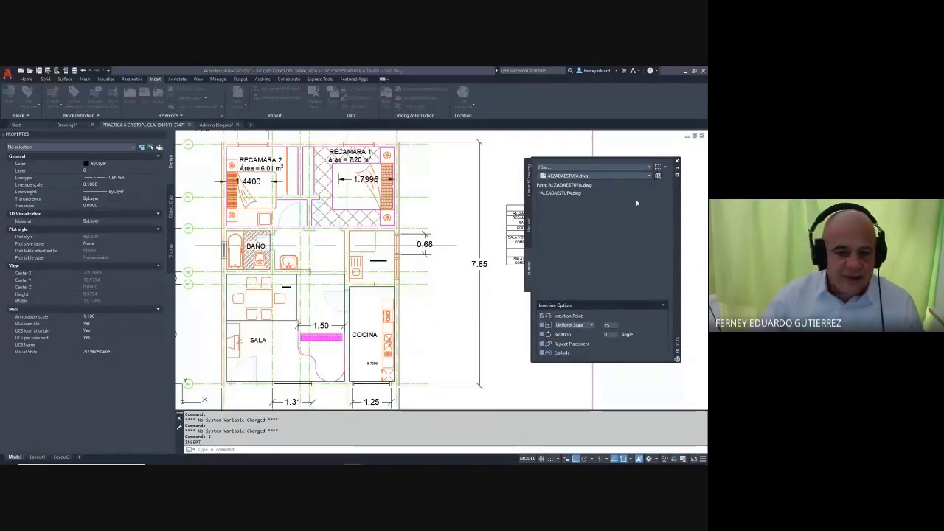
left_click_drag(338, 207, 340, 259)
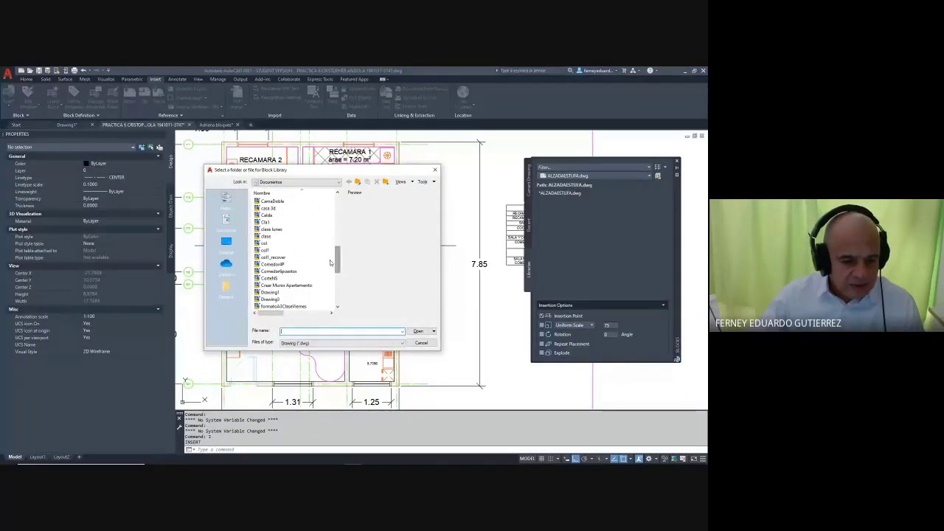
left_click(292, 279)
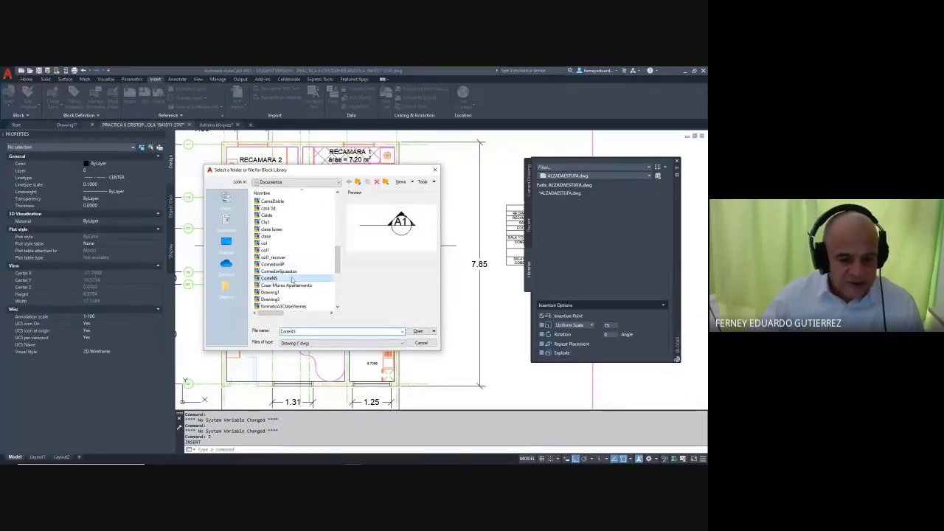
left_click(418, 332)
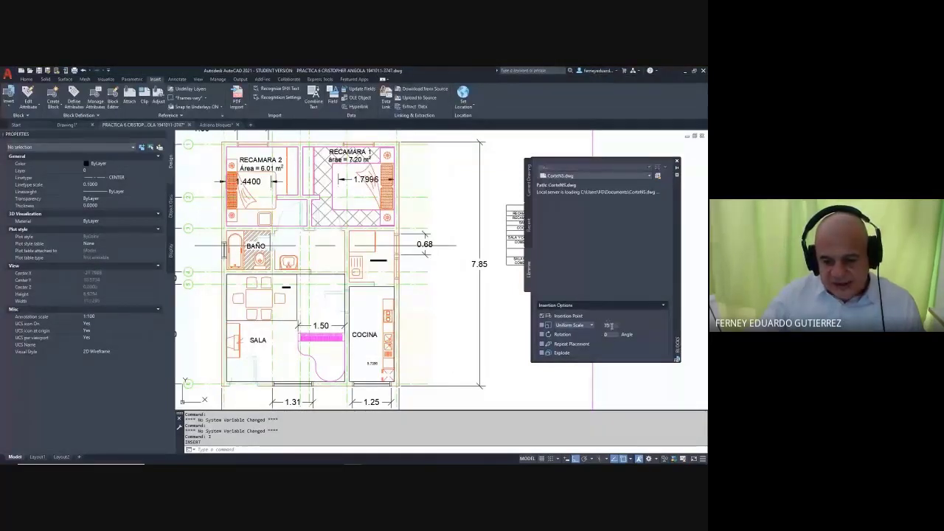
- Insert the CorteNS marker block at the right-hand end of the plan's section line
double_click(610, 325)
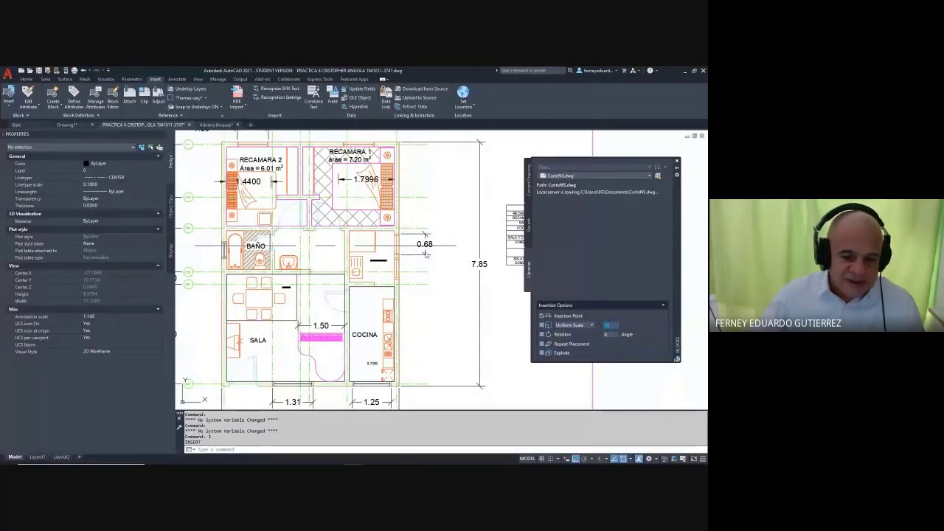
left_click(595, 242)
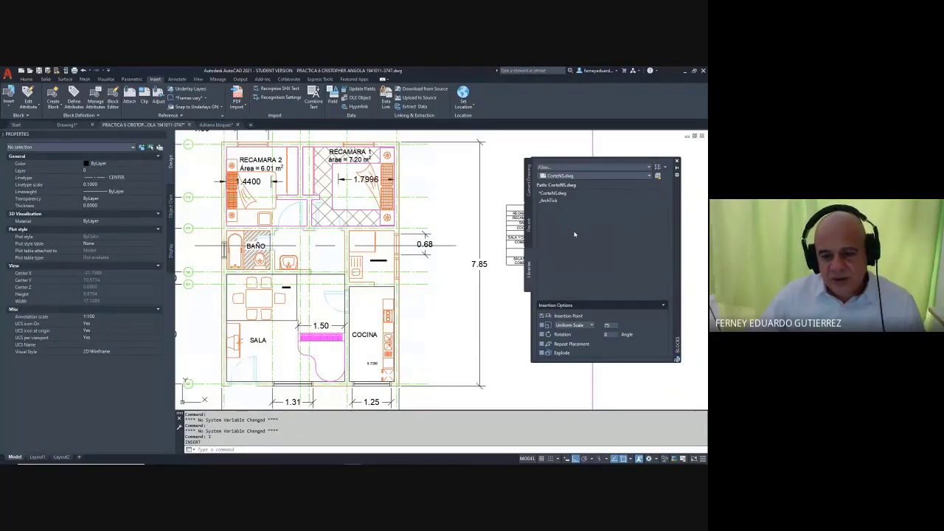
left_click(555, 193)
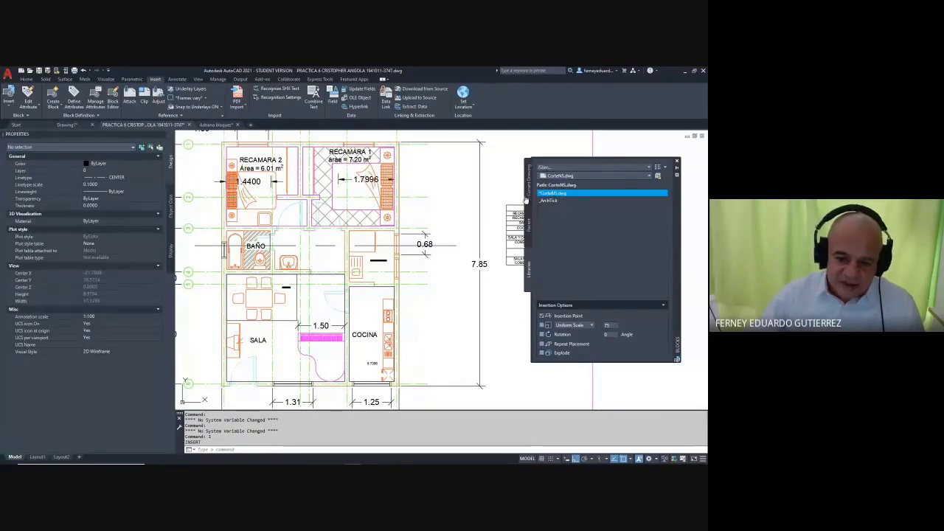
mouse_move(486, 215)
left_mouse_down()
mouse_move(468, 221)
mouse_move(457, 248)
left_mouse_up()
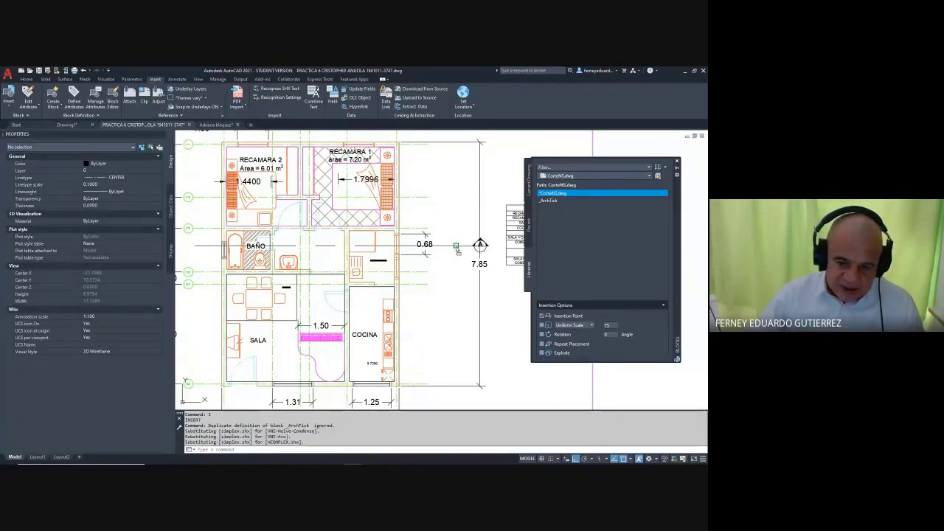
key("Escape")
key("Escape")
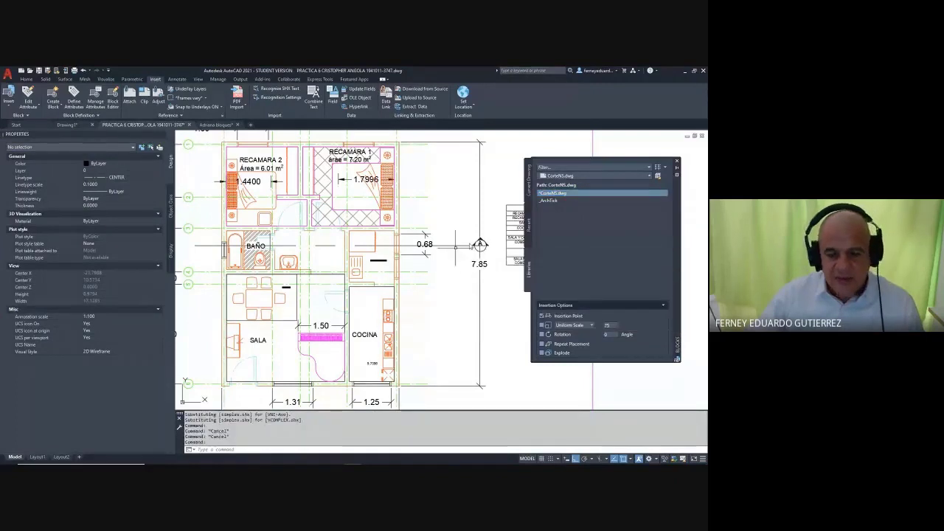
scroll(489, 249, "up", 5)
key("Escape")
key("Escape")
key("Escape")
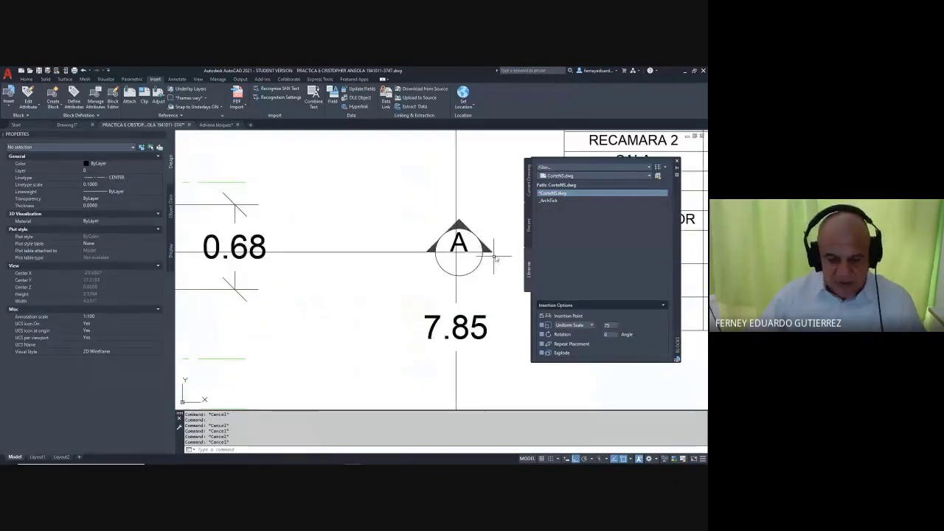
- Move the section marker together with its section line slightly left, off the overall vertical dimension line
type("m")
key("Return")
left_click(502, 225)
left_click(483, 263)
left_click(395, 219)
left_click(344, 299)
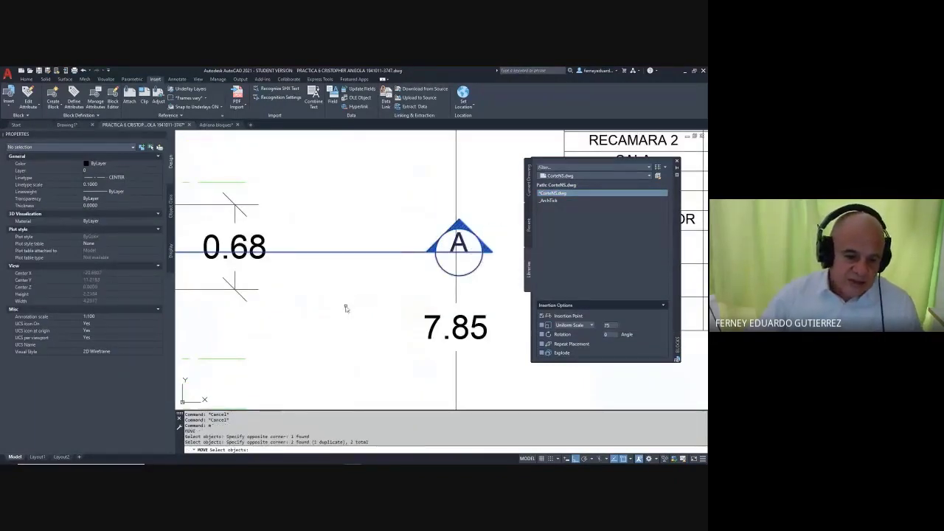
key("Return")
left_click(347, 310)
middle_click_drag(302, 312, 391, 293)
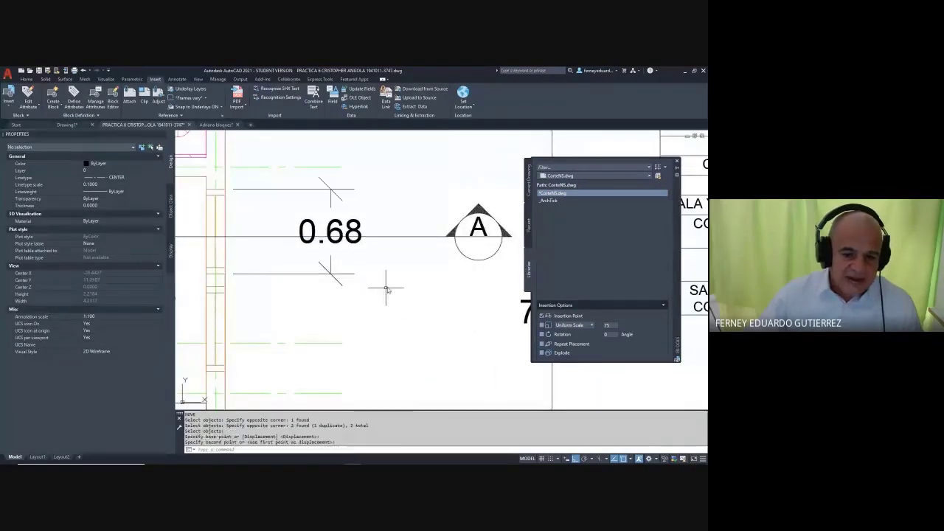
scroll(442, 256, "down", 5)
key("Escape")
key("Escape")
key("Escape")
scroll(450, 255, "up", 2)
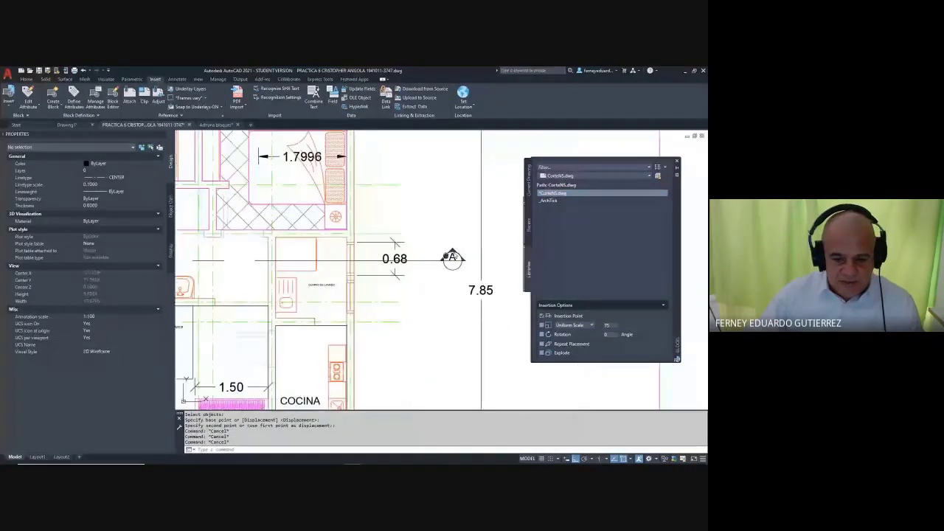
scroll(452, 256, "down", 3)
key("Escape")
key("Escape")
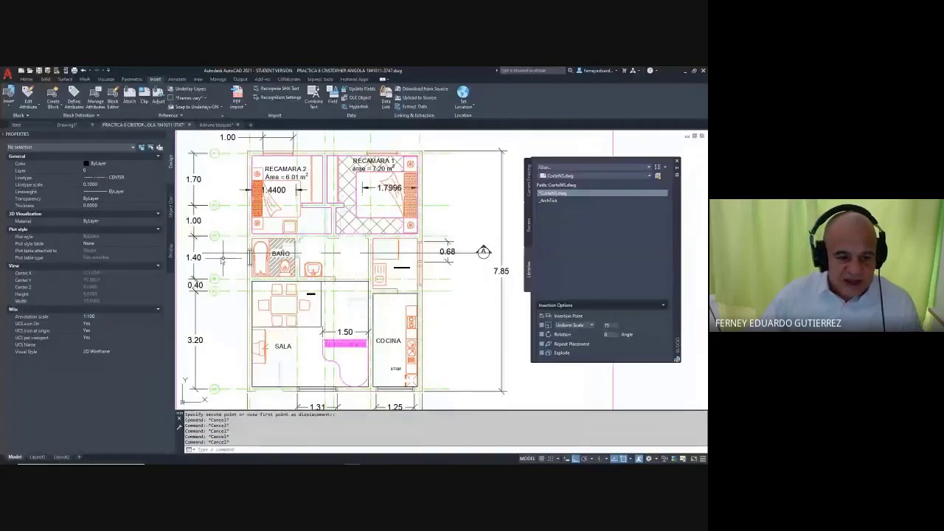
left_click(207, 254)
left_click(203, 254)
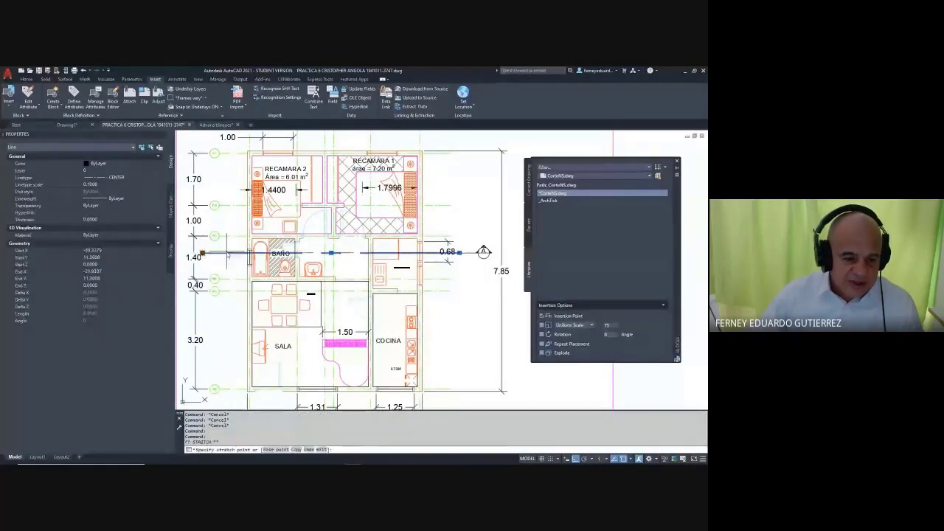
scroll(229, 258, "up", 4)
key("Escape")
key("Escape")
scroll(265, 254, "down", 2)
scroll(281, 248, "down", 1)
key("Escape")
key("Escape")
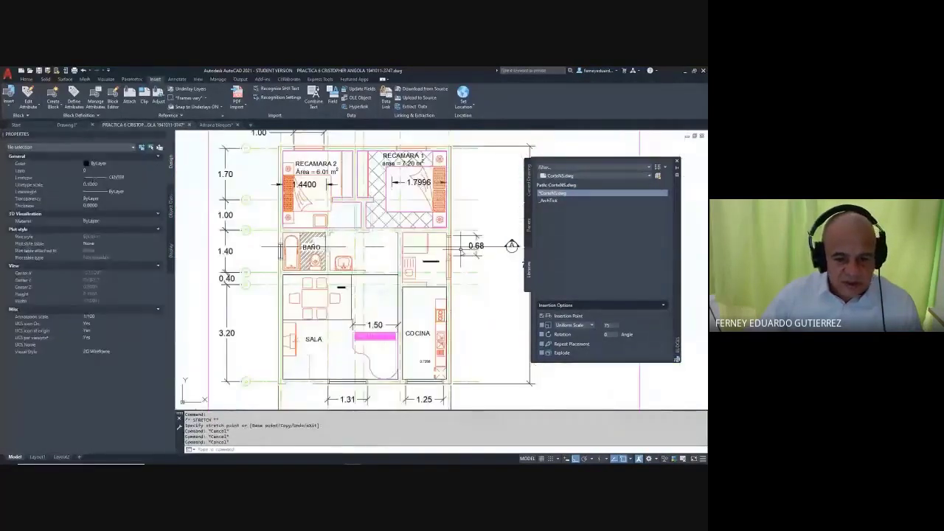
- Mirror the section marker about a vertical axis through the section line's midpoint, keeping the original
middle_click_drag(500, 273, 440, 273)
key("Escape")
key("Escape")
type("mmi")
key("Return")
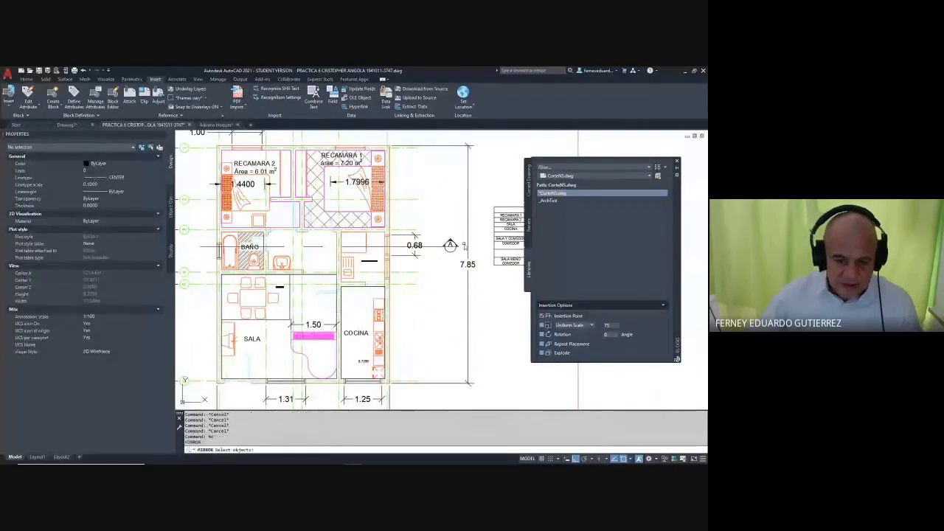
left_click(457, 250)
key("Return")
left_click(316, 251)
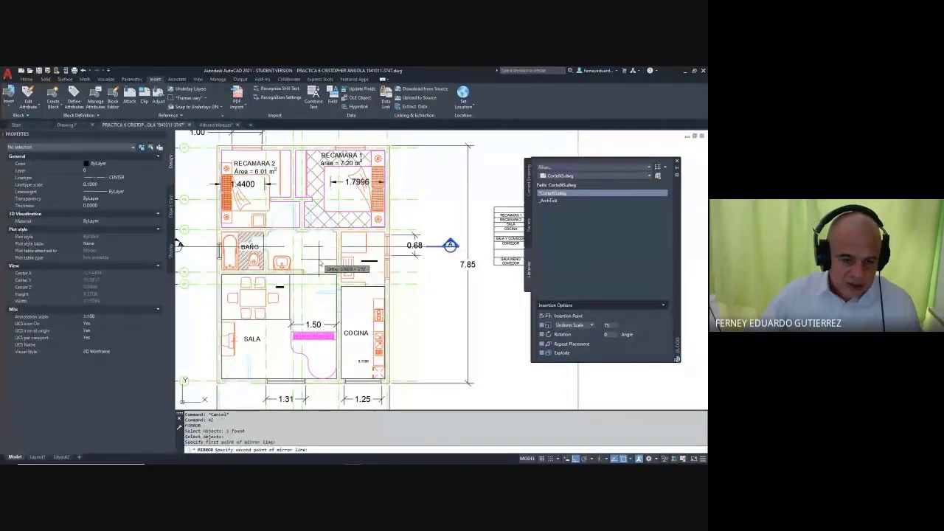
left_click(320, 260)
key("Escape")
- Examine the section line's path between the two markers, from the bathroom fixtures to the laundry area's window
scroll(310, 259, "up", 2)
middle_click_drag(317, 250, 341, 250)
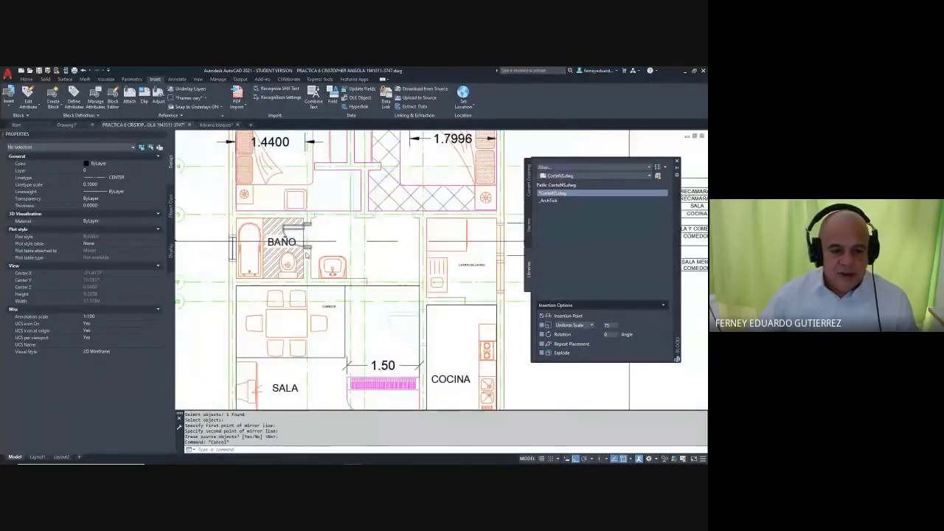
scroll(318, 247, "down", 4)
key("Escape")
scroll(256, 251, "up", 2)
key("Escape")
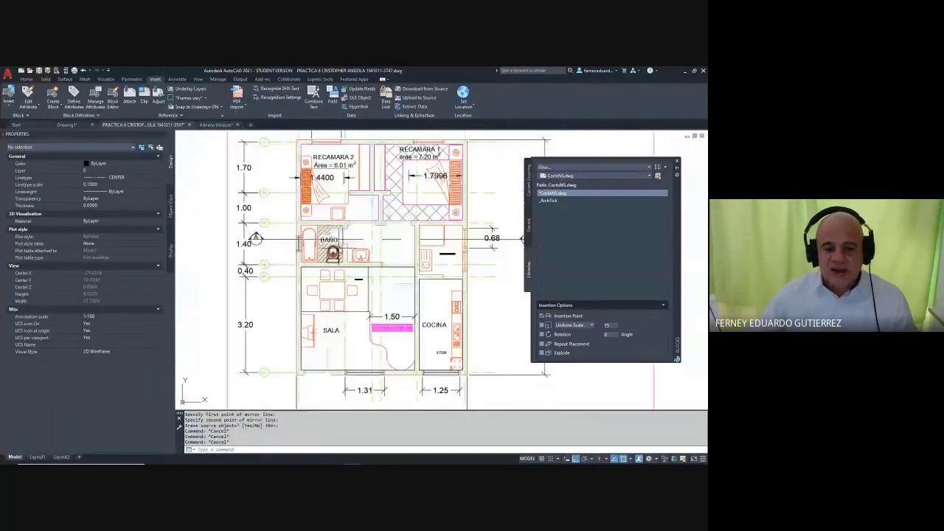
middle_click_drag(345, 252, 329, 253)
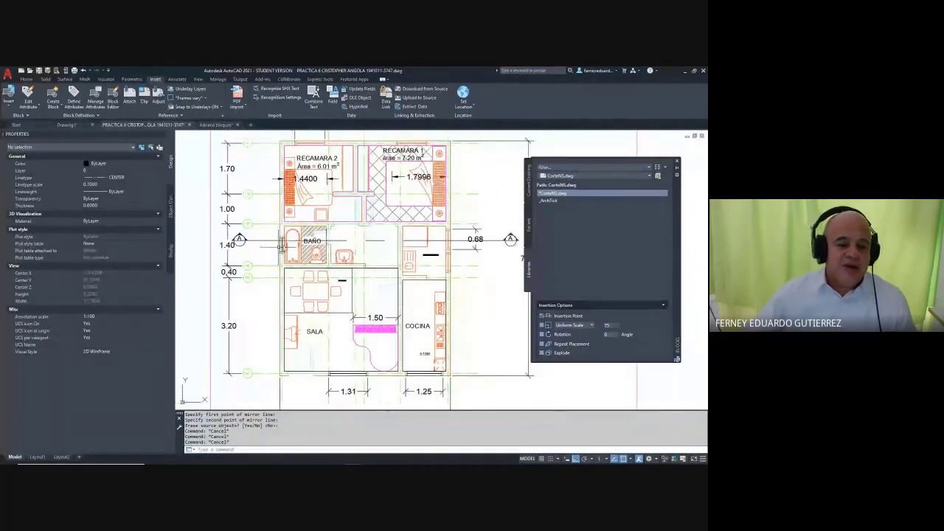
scroll(279, 249, "up", 2)
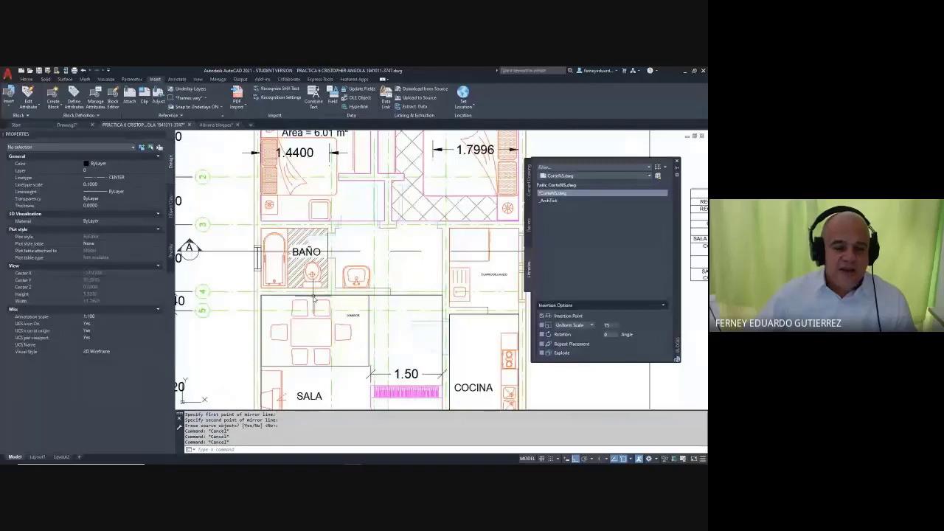
scroll(248, 251, "up", 3)
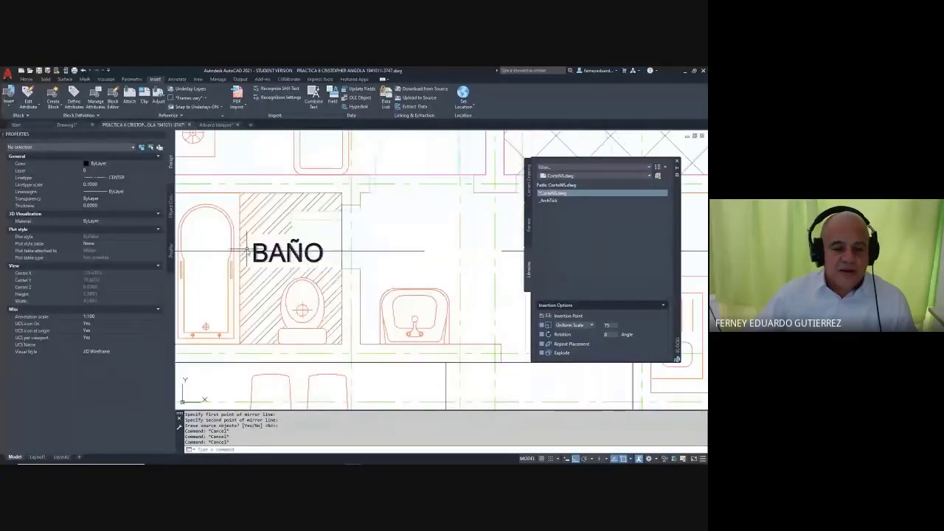
scroll(229, 244, "down", 2)
scroll(229, 247, "down", 2)
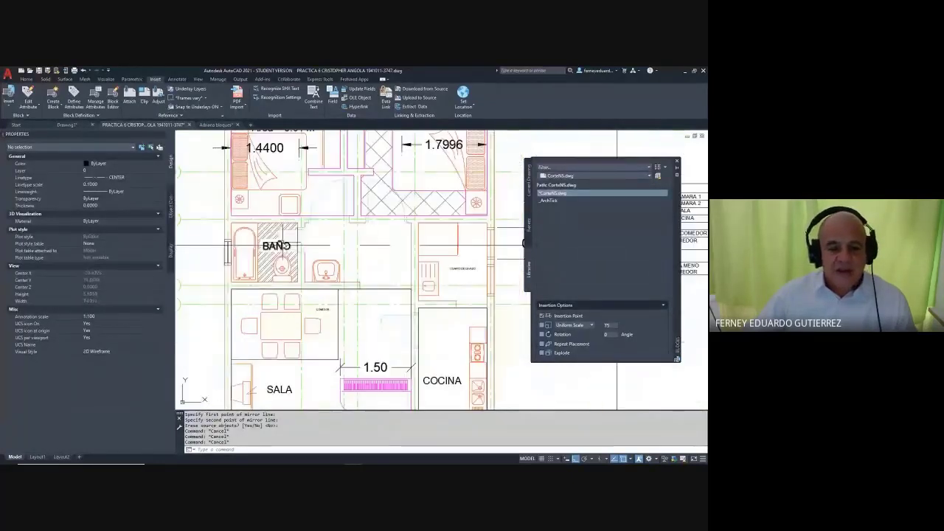
middle_click_drag(429, 241, 376, 247)
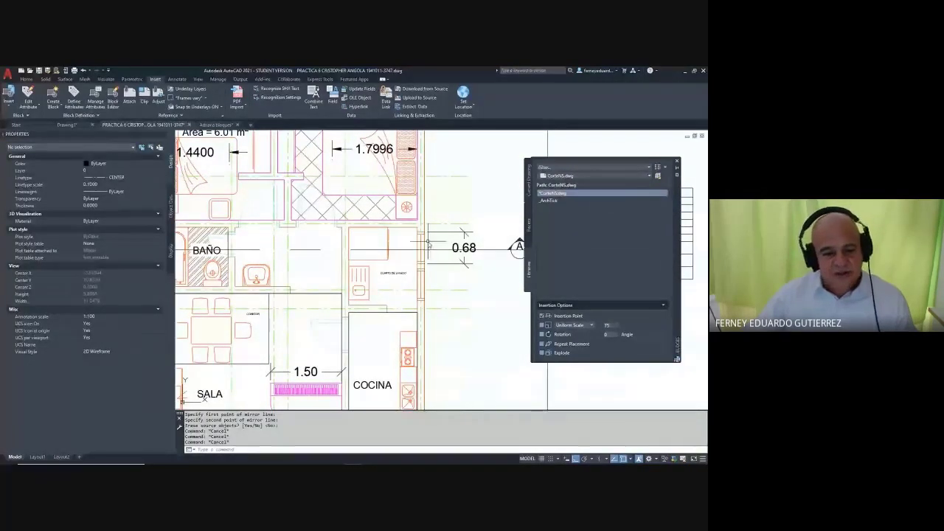
- Copy the floor plan with its section line and both markers to the empty space left of the sheet
scroll(428, 243, "down", 4)
scroll(436, 294, "down", 2)
key("Escape")
key("Escape")
key("Escape")
key("Escape")
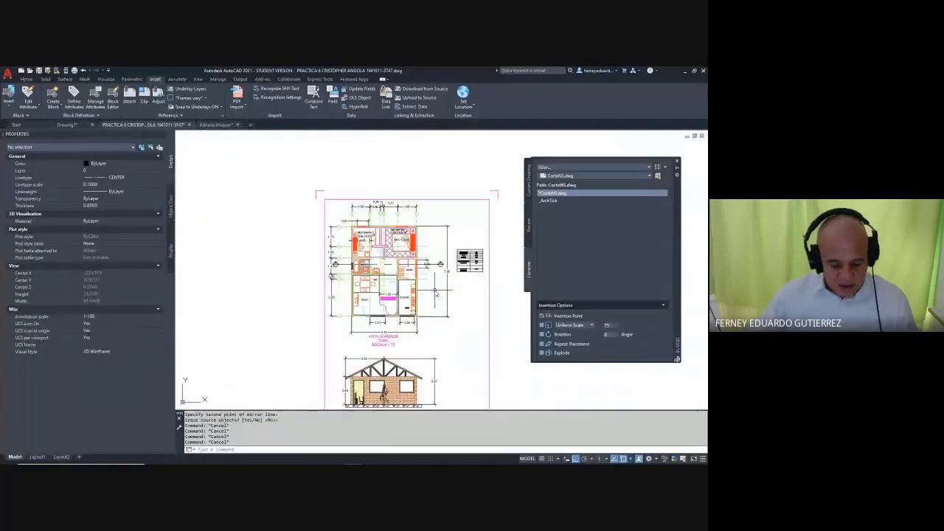
key("Return")
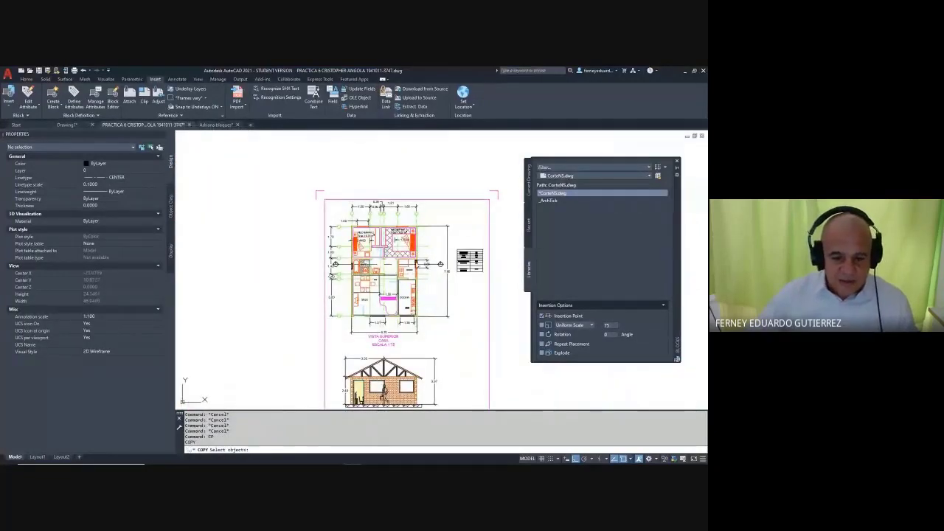
left_click(450, 253)
left_click(320, 315)
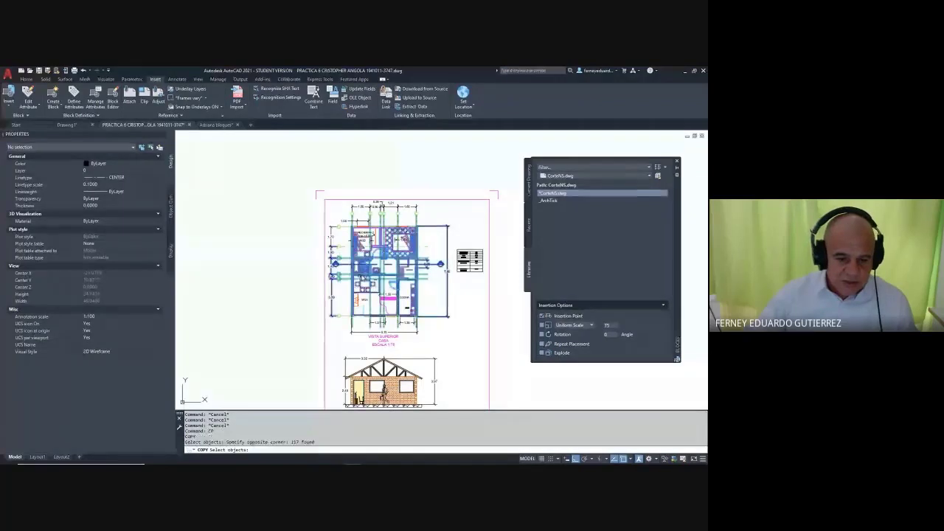
key("Return")
left_click(375, 274)
middle_click_drag(317, 274, 544, 216)
left_click(313, 223)
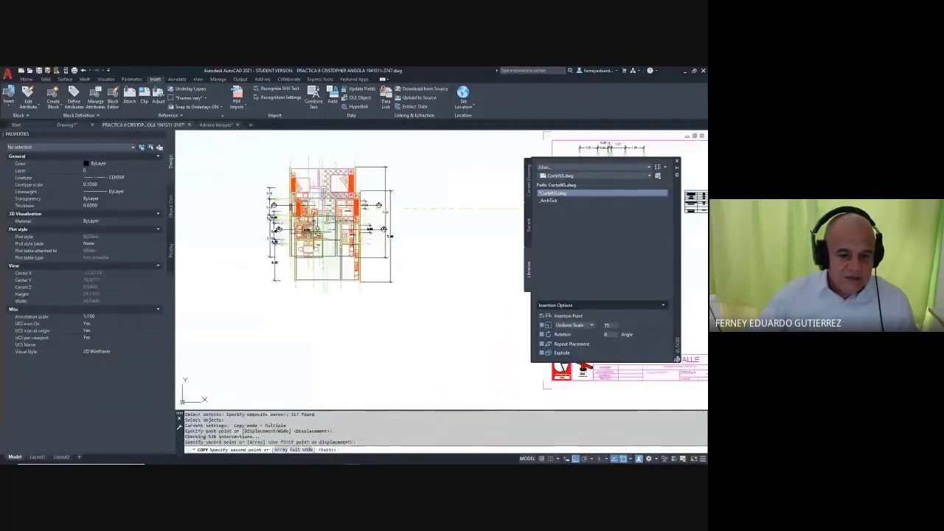
key("Escape")
key("Escape")
key("Escape")
- Erase the overall 7.85 dimension and the 0.68 window dimension on the right side of the copied plan
middle_click_drag(391, 177, 390, 204)
left_click(400, 185)
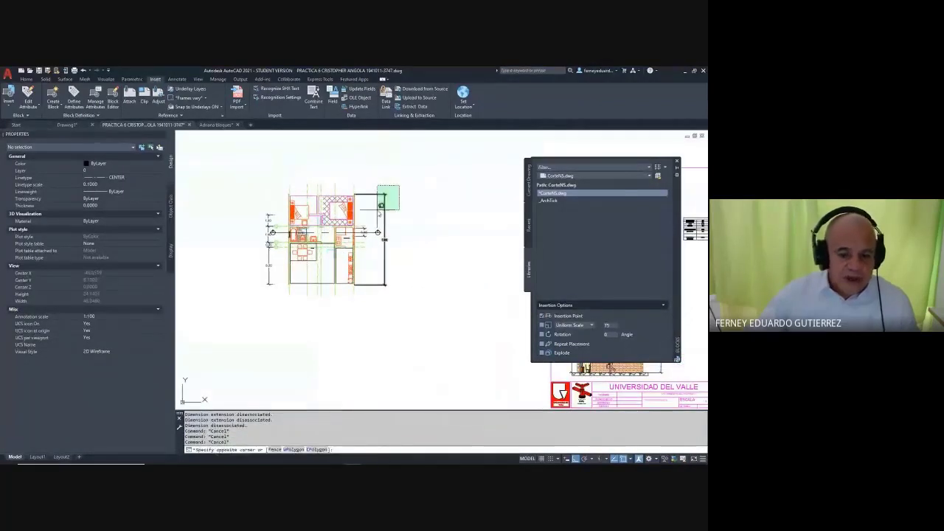
left_click(377, 212)
key("Delete")
scroll(376, 235, "up", 6)
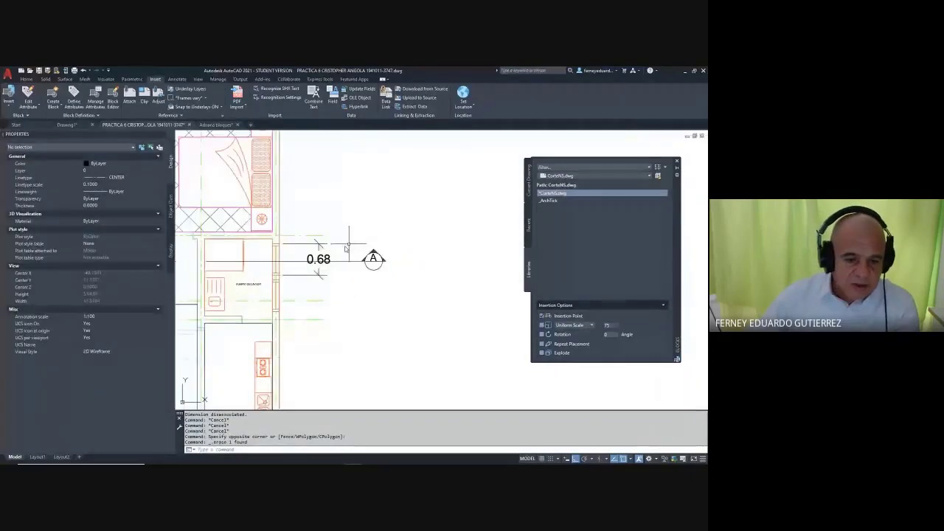
left_click(333, 242)
left_click(284, 279)
key("Delete")
scroll(437, 205, "down", 5)
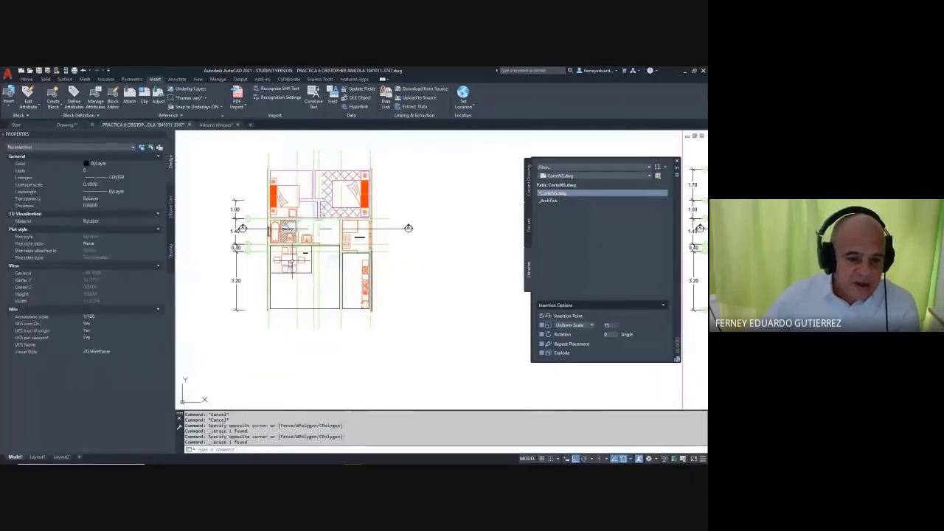
- Erase the dimensions, axis bubbles and section marker on the left side of the copied plan
left_click(212, 184)
left_click(279, 340)
key("Delete")
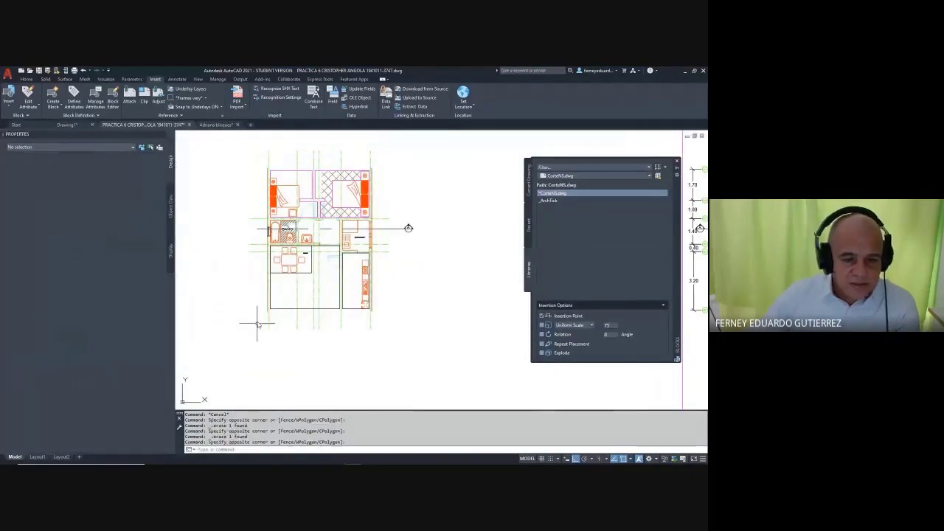
- Draw a horizontal baseline below the copied plan, running past both sides of the house's width
key("Escape")
key("Escape")
key("Escape")
key("Escape")
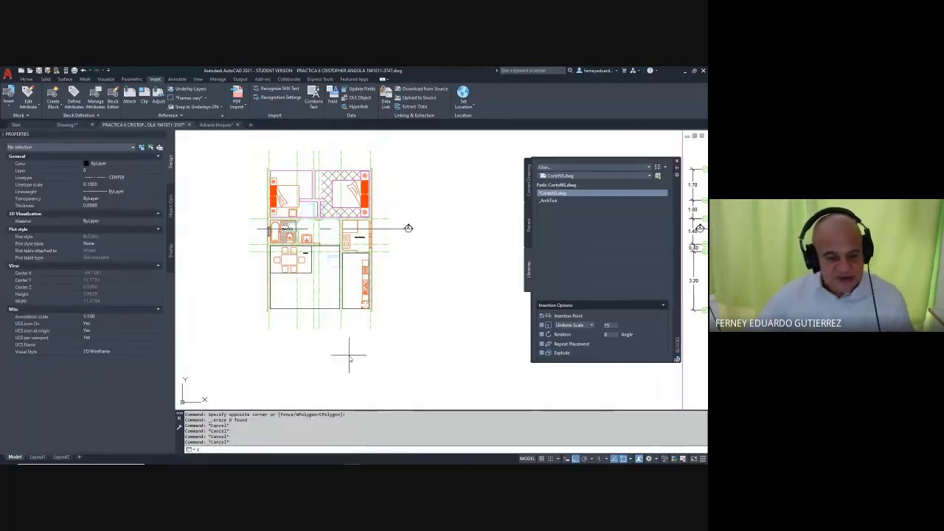
type("l")
key("Return")
left_click(223, 384)
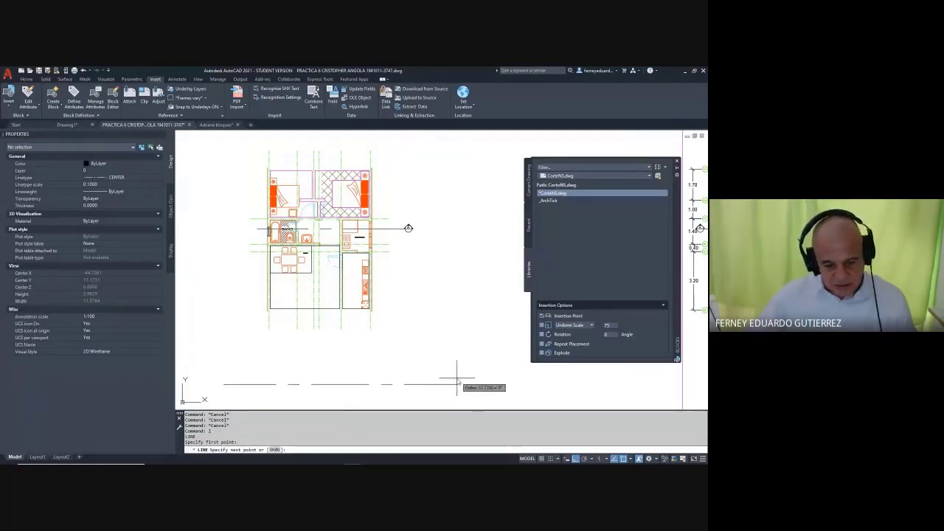
left_click(461, 384)
key("Escape")
key("Escape")
scroll(401, 333, "down", 2)
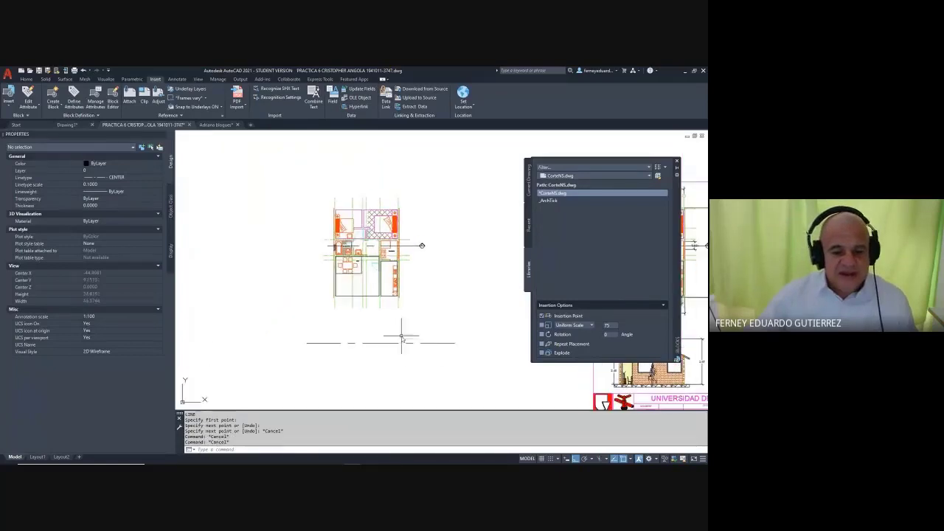
scroll(383, 325, "up", 2)
scroll(373, 313, "up", 1)
key("Escape")
key("Escape")
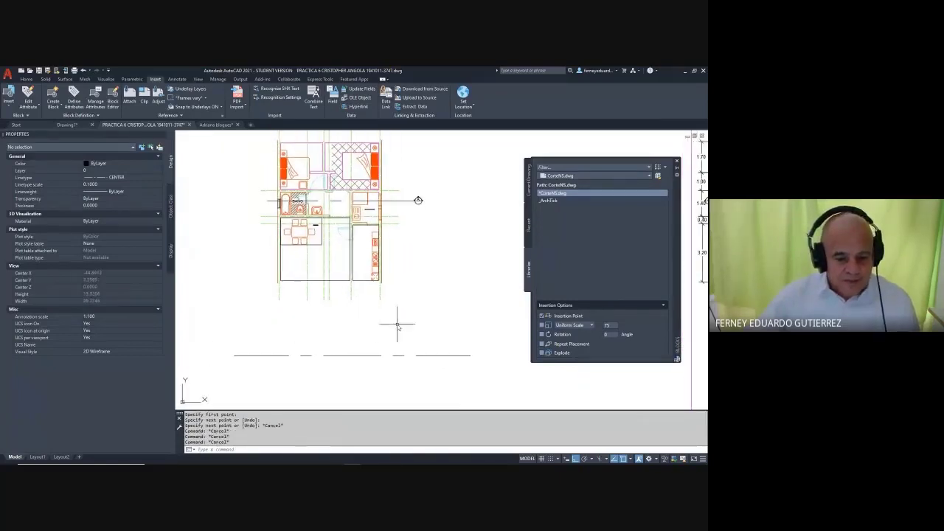
type("ex")
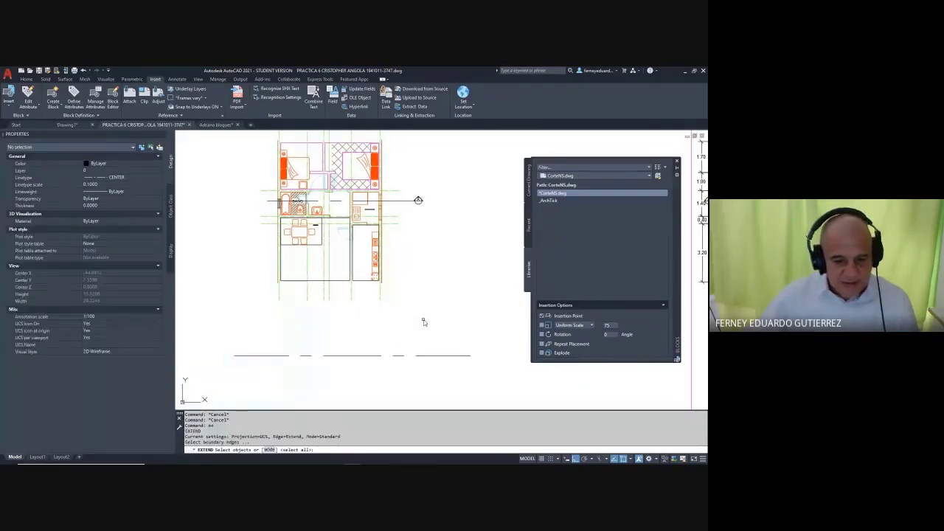
key("Return")
key("Escape")
key("Escape")
key("Escape")
key("Escape")
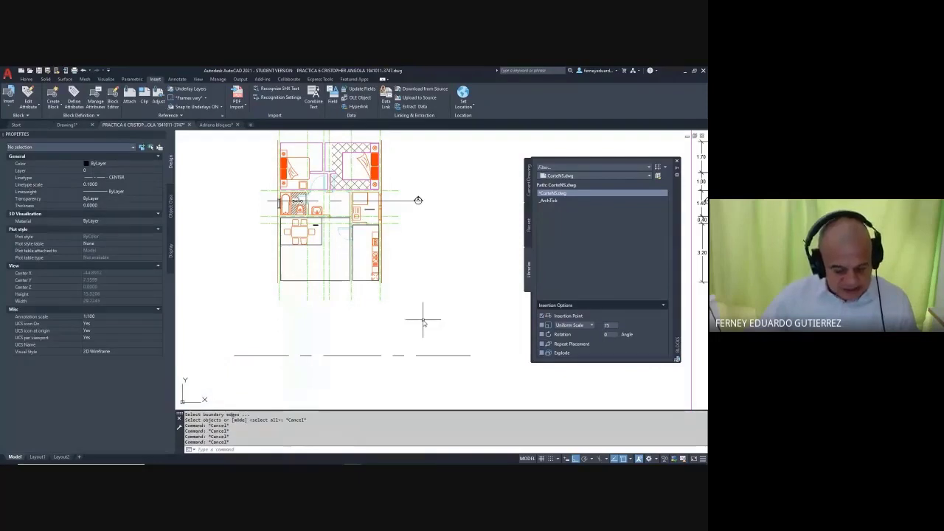
- Explode the objects crossed by the section line in the copied plan, from the laundry area to the bathroom
type("x")
key("Return")
left_click(405, 179)
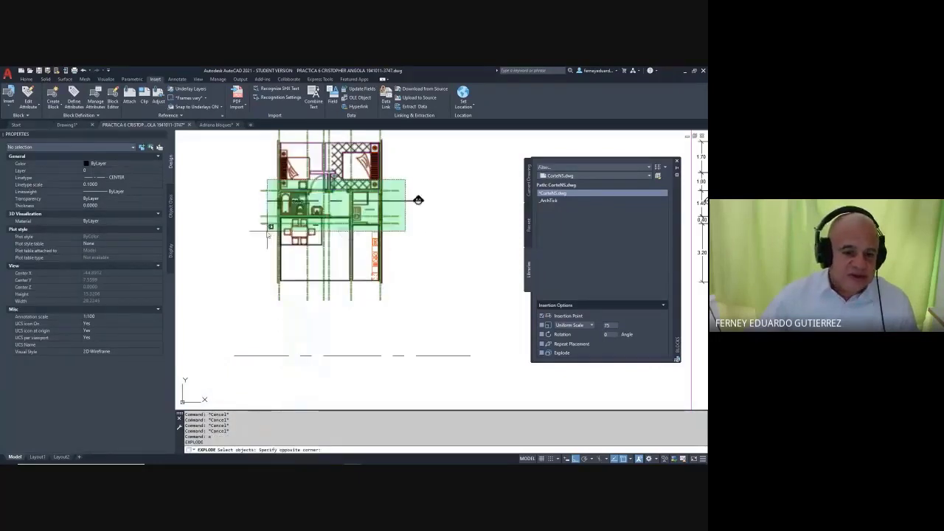
left_click(269, 231)
key("Return")
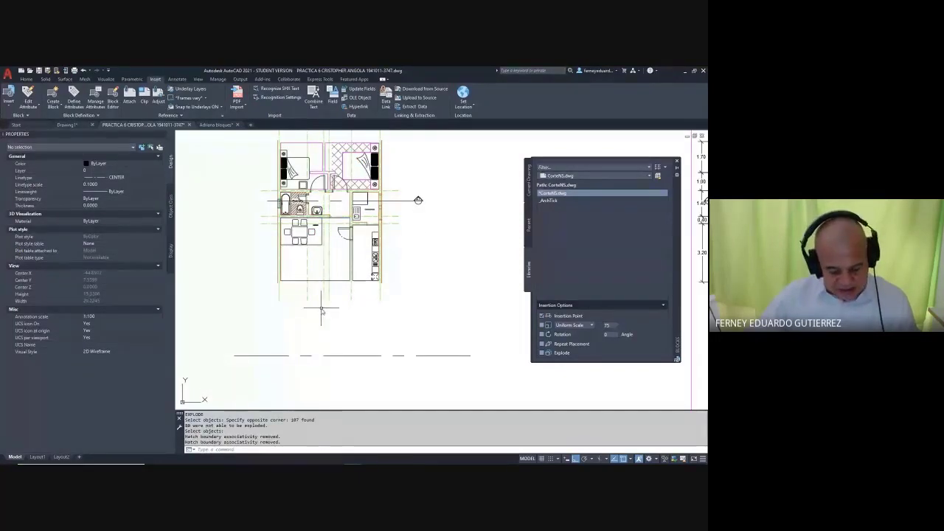
- Extend the exterior wall lines beside the bathtub down to the new baseline
type("ex")
key("Return")
left_click(413, 327)
left_click(388, 364)
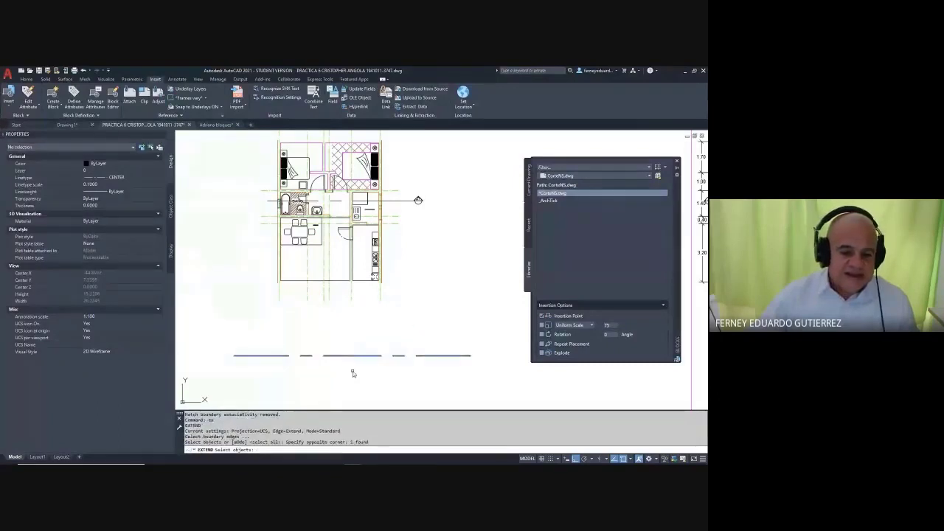
key("Return")
left_click(277, 216)
scroll(278, 217, "up", 10)
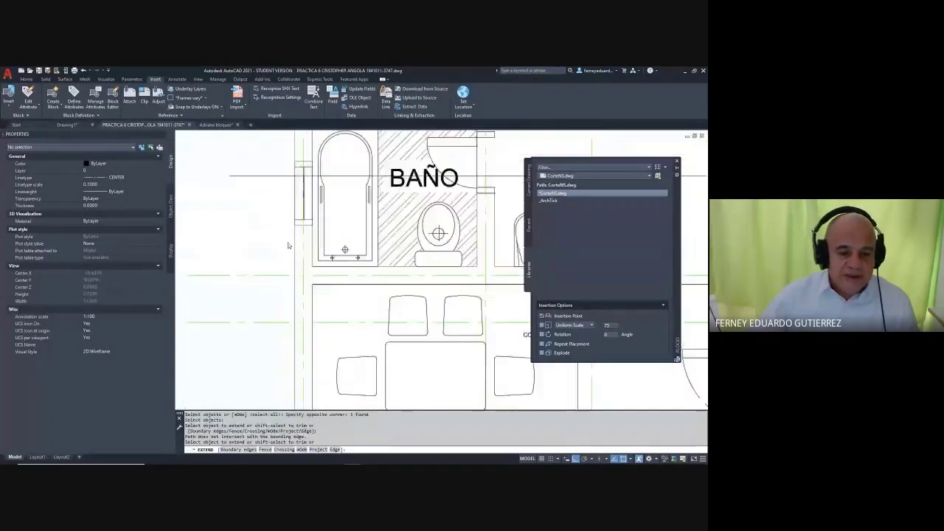
left_click(330, 248)
left_click(276, 257)
scroll(288, 214, "down", 10)
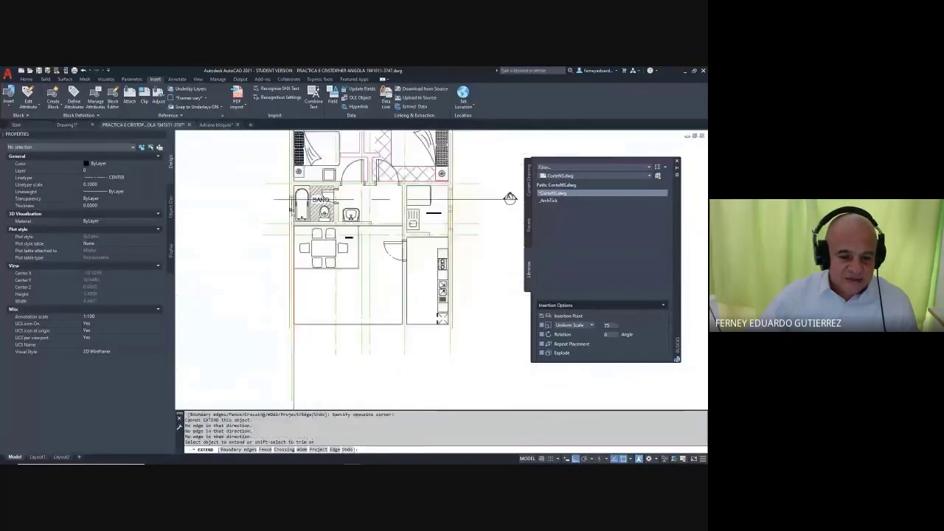
- Try to extend the bathtub's outline down to the baseline
left_click(298, 221)
scroll(285, 280, "up", 5)
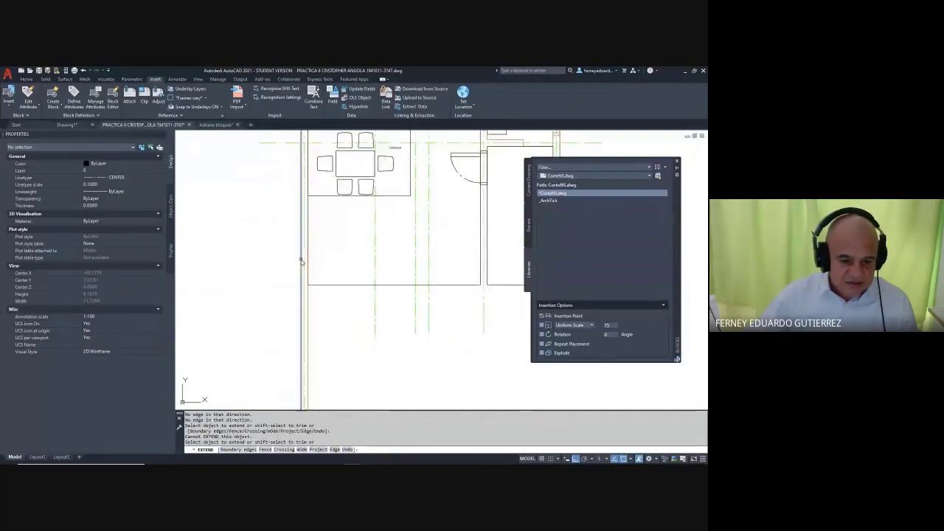
left_click(301, 262)
scroll(289, 278, "down", 5)
scroll(303, 240, "up", 8)
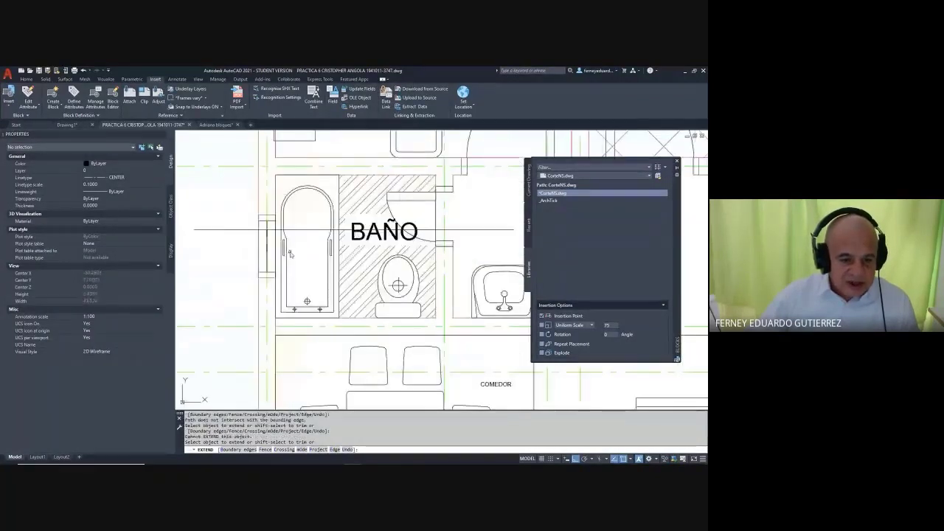
left_click(306, 233)
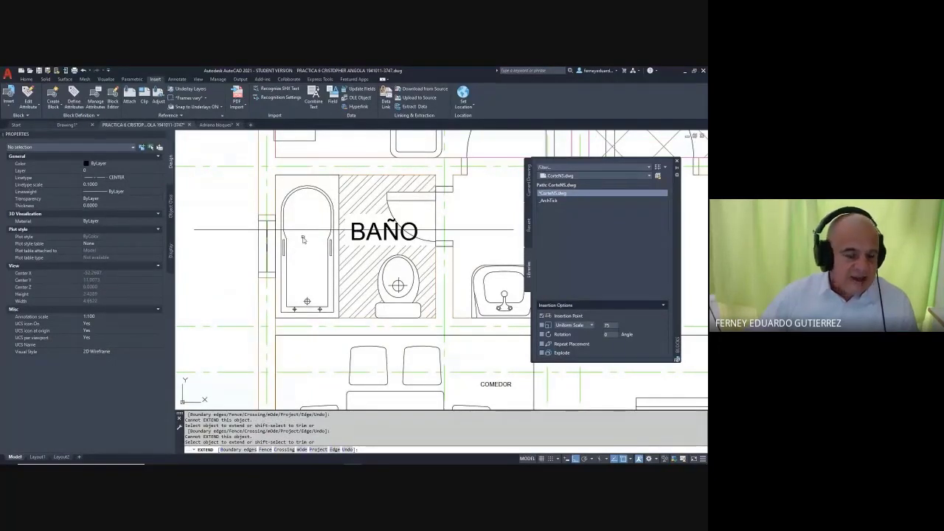
key("Escape")
key("Escape")
key("Escape")
- Explode the bathtub in the copied plan's bathroom
type("x")
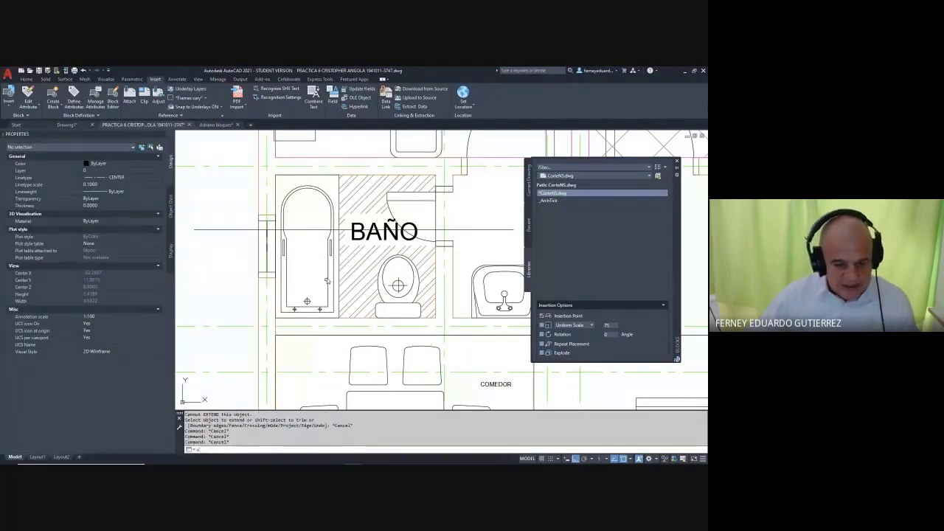
key("Return")
left_click(333, 269)
key("Return")
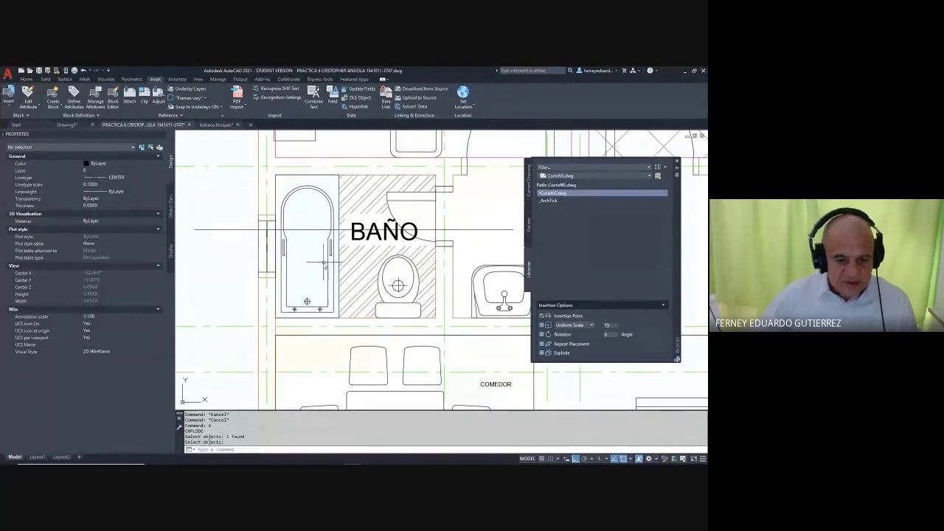
key("Escape")
- Extend the bathtub's edge next to the hatched bathroom floor down to the baseline
scroll(324, 273, "down", 4)
type("ex")
key("Return")
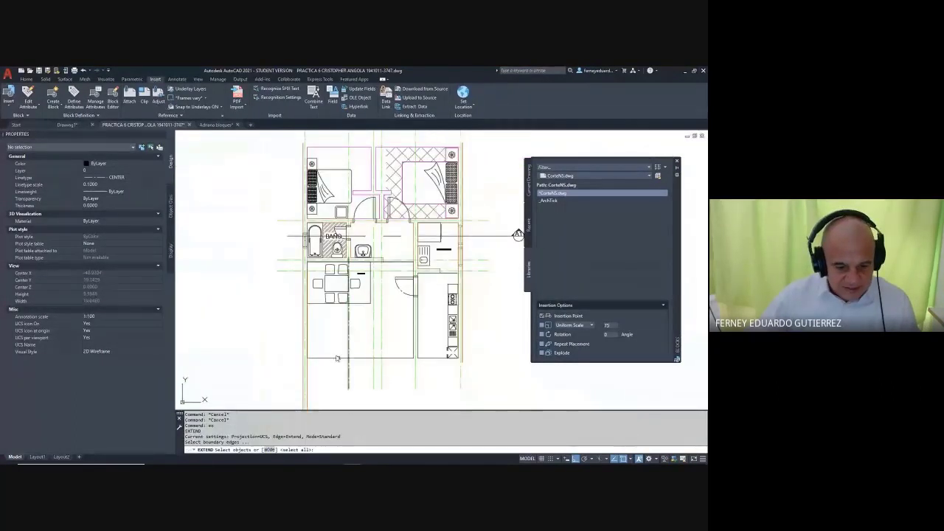
left_click(382, 348)
left_click(366, 380)
key("Return")
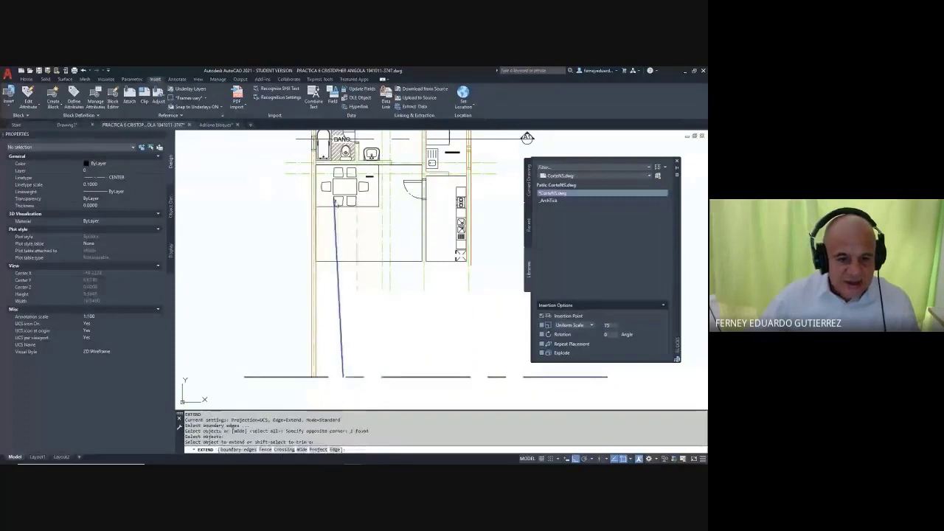
middle_click_drag(334, 198, 327, 247)
left_click(327, 247)
scroll(326, 204, "up", 4)
left_click(324, 200)
left_click(325, 196)
scroll(333, 185, "down", 4)
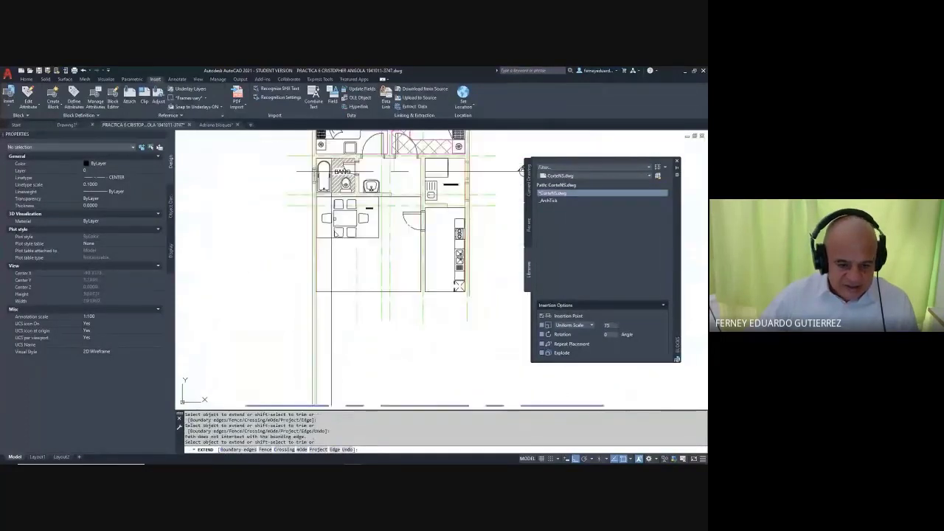
- Try to extend the toilet's lines down to the baseline
left_click(362, 237)
middle_click_drag(362, 237, 351, 271)
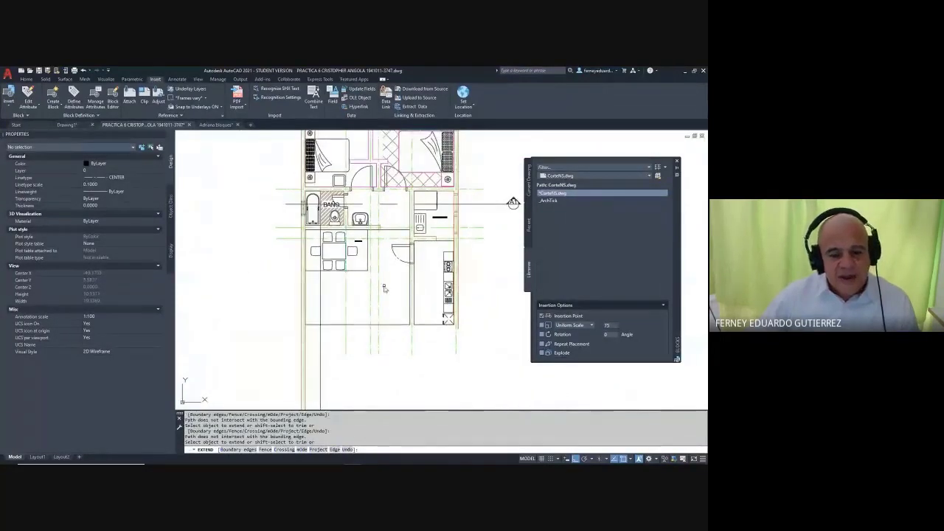
scroll(336, 212, "up", 2)
left_click(336, 219)
left_click(336, 223)
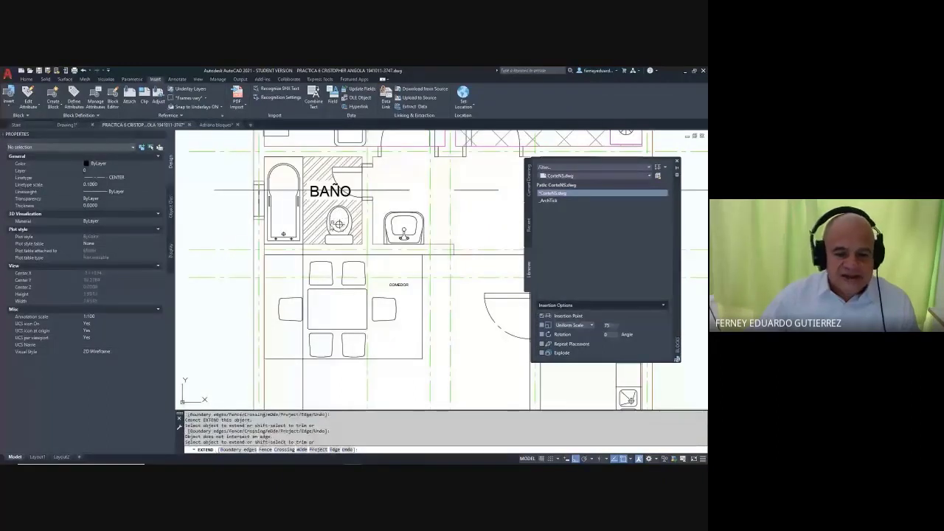
- Extend both faces of the wall between the toilet and the washbasin down to the baseline
scroll(336, 223, "down", 1)
scroll(338, 217, "up", 5)
left_click(435, 213)
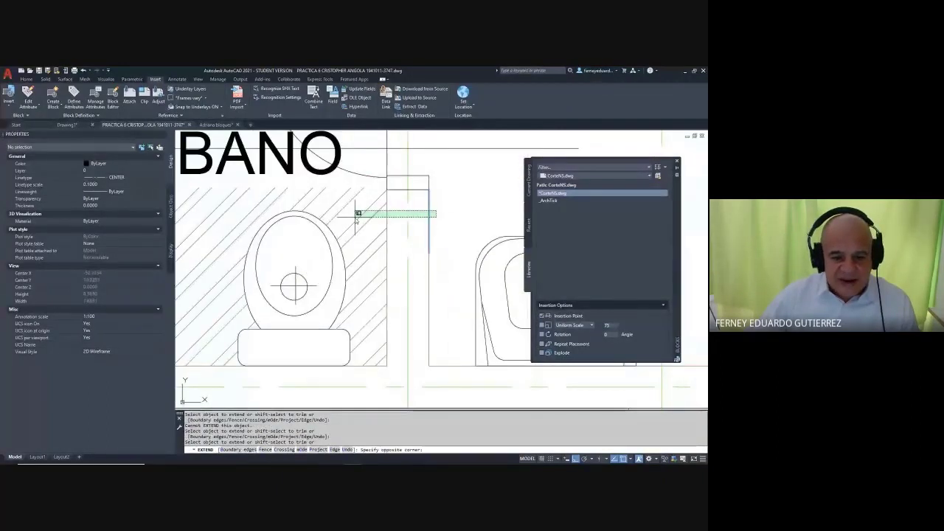
left_click(385, 216)
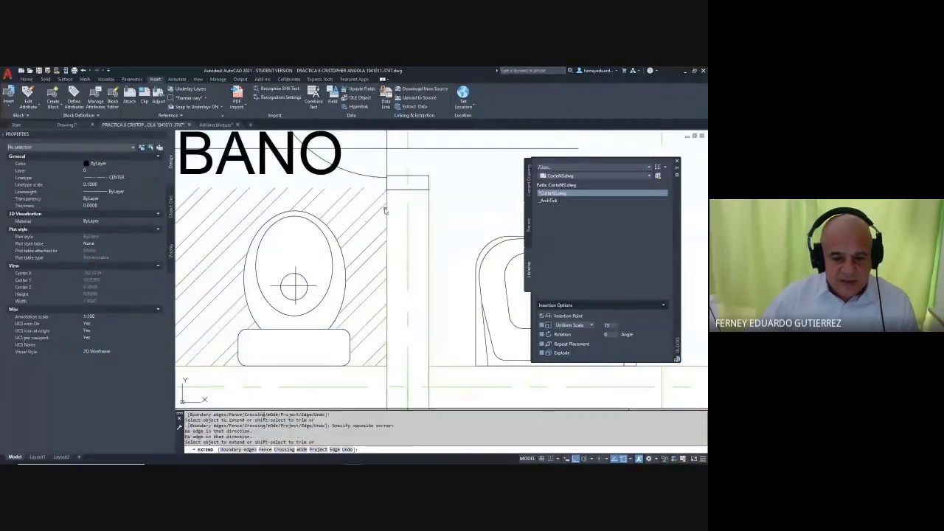
scroll(487, 192, "down", 5)
scroll(413, 194, "up", 4)
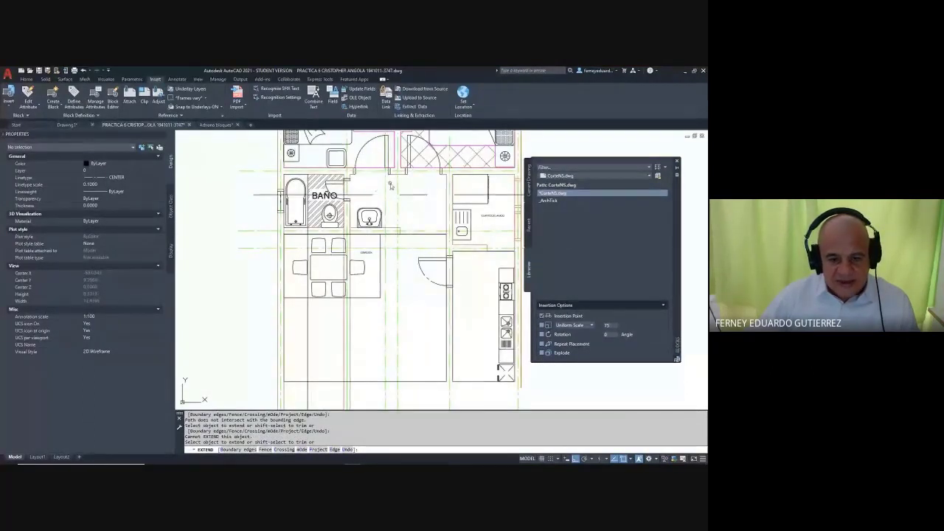
- Extend the bedroom door's jamb line nearest the bathroom down to the baseline
middle_click_drag(430, 184, 427, 195)
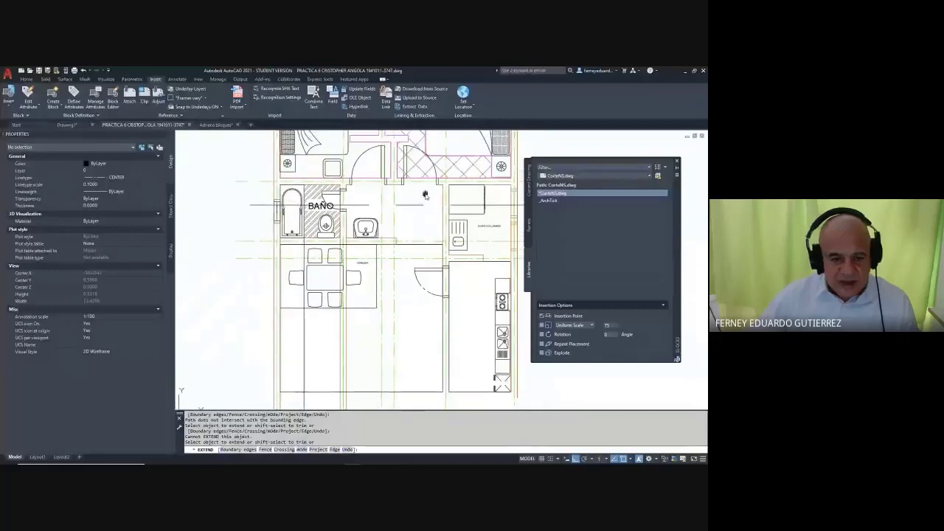
scroll(364, 189, "up", 5)
scroll(345, 192, "up", 3)
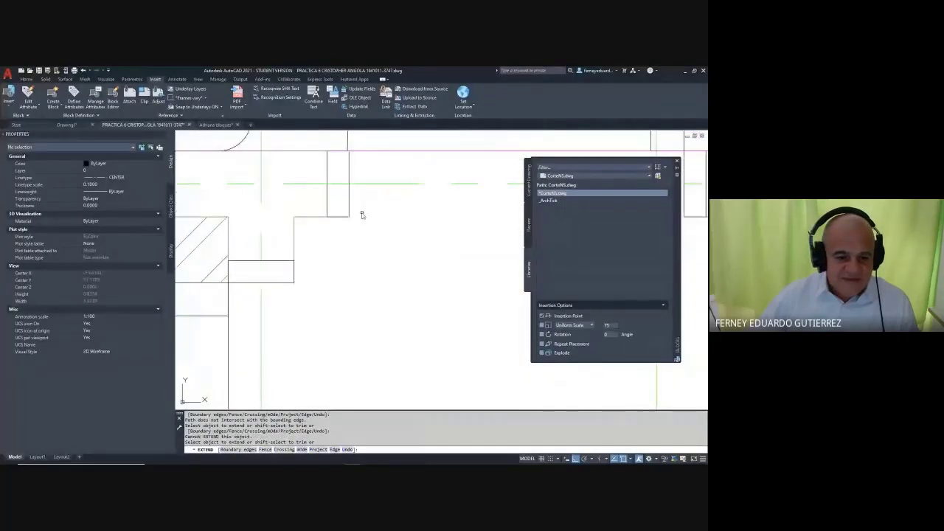
left_click(349, 210)
left_click(341, 207)
left_click(331, 202)
left_click(320, 211)
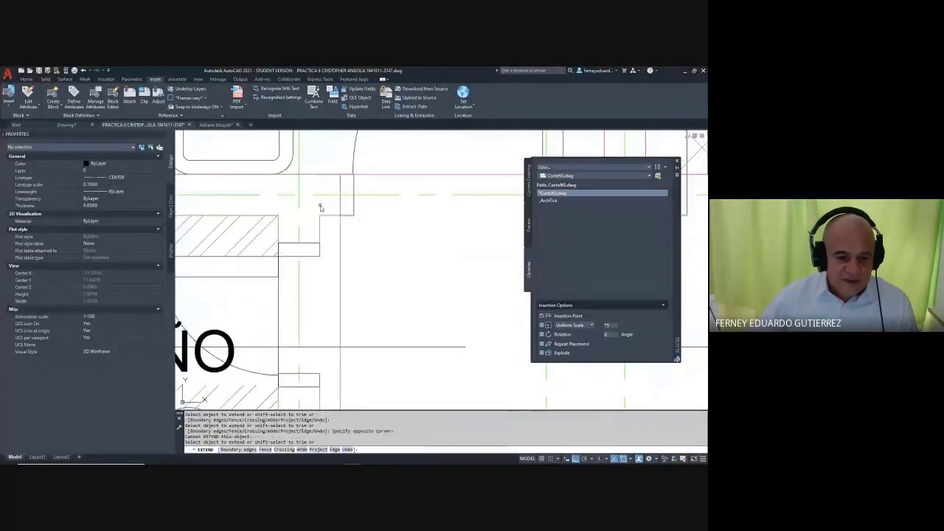
- Try to extend the door jamb line beside the wall dividing the two bedrooms
scroll(320, 211, "down", 4)
scroll(379, 208, "up", 3)
left_click(380, 208)
left_click(377, 205)
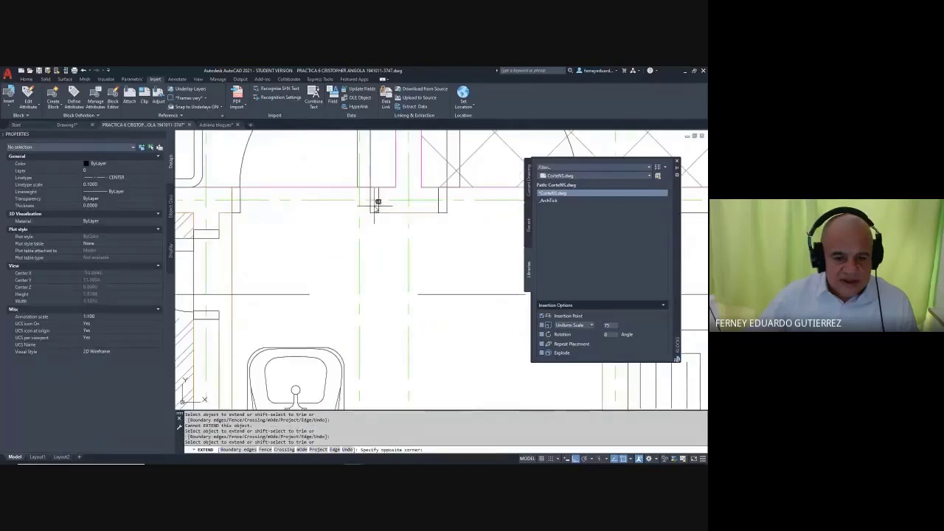
left_click(375, 205)
left_click(379, 207)
key("Escape")
key("Escape")
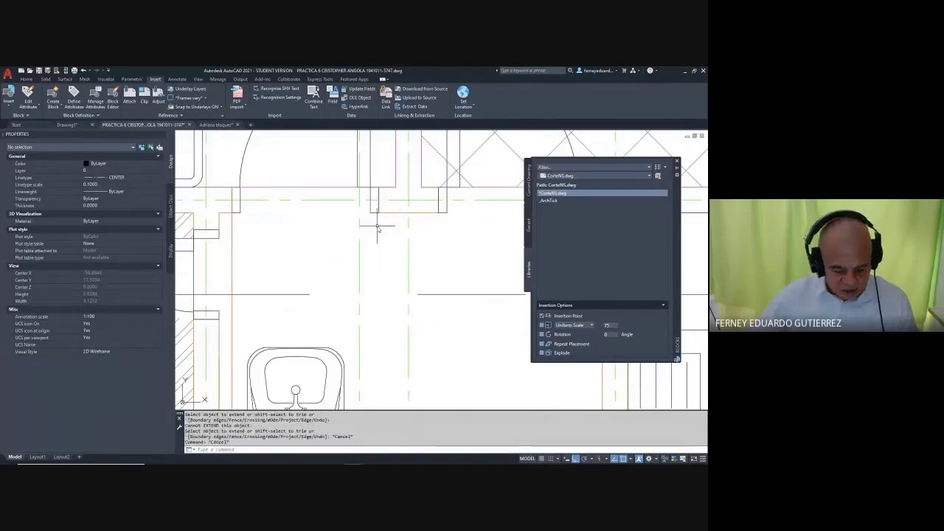
- Explode the objects along the wall between the bedrooms and the corridor, including the door jambs
type("x")
key("Return")
scroll(472, 205, "down", 4)
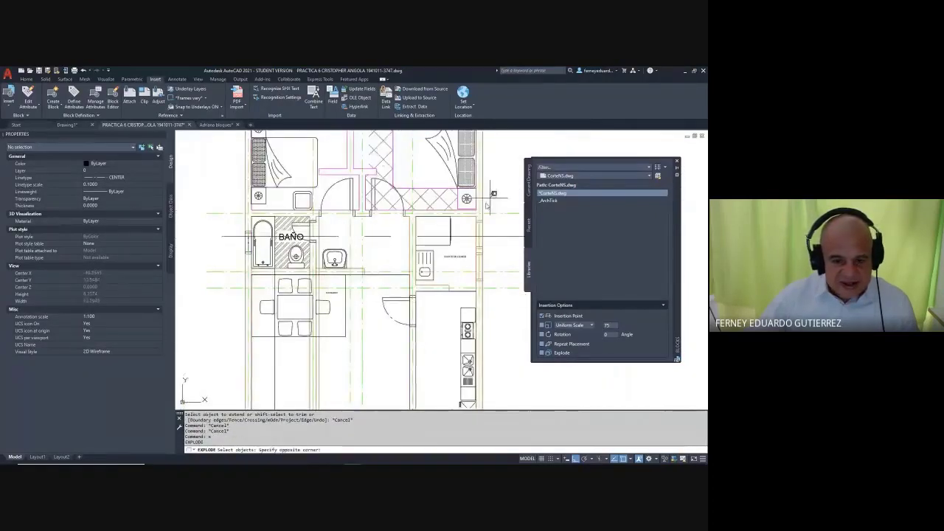
left_click(319, 235)
key("Return")
key("Escape")
key("Escape")
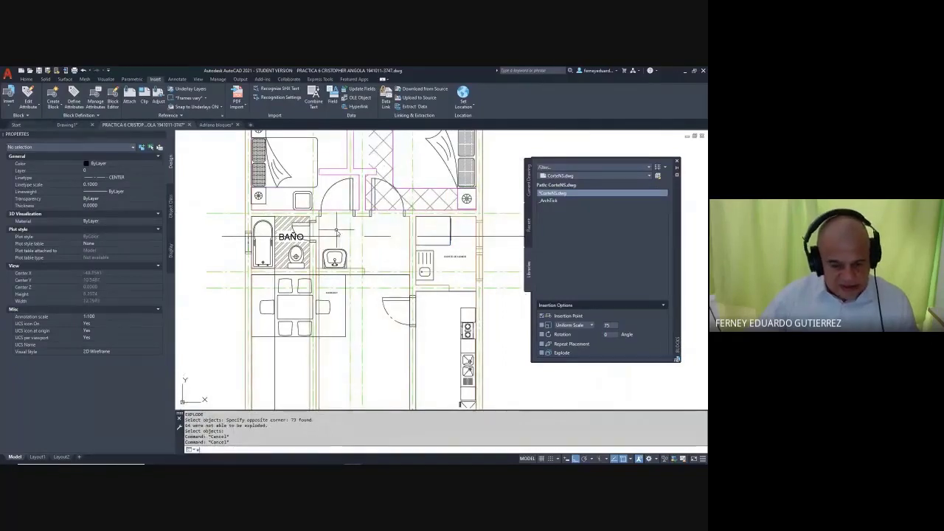
- Extend the door jamb lines on both sides of the wall dividing the two bedrooms down to the baseline
scroll(337, 231, "down", 4)
type("ex")
key("Return")
left_click(378, 337)
left_click(373, 367)
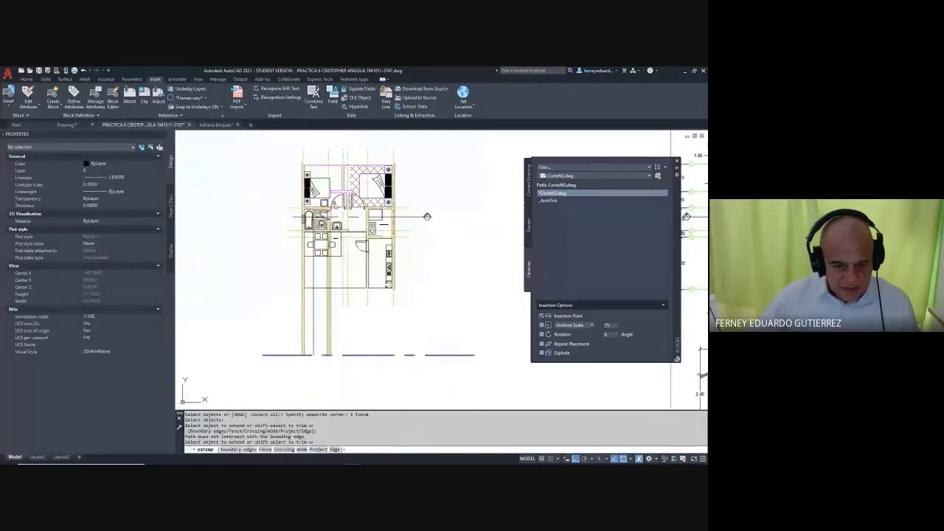
scroll(337, 204, "up", 4)
left_click(344, 223)
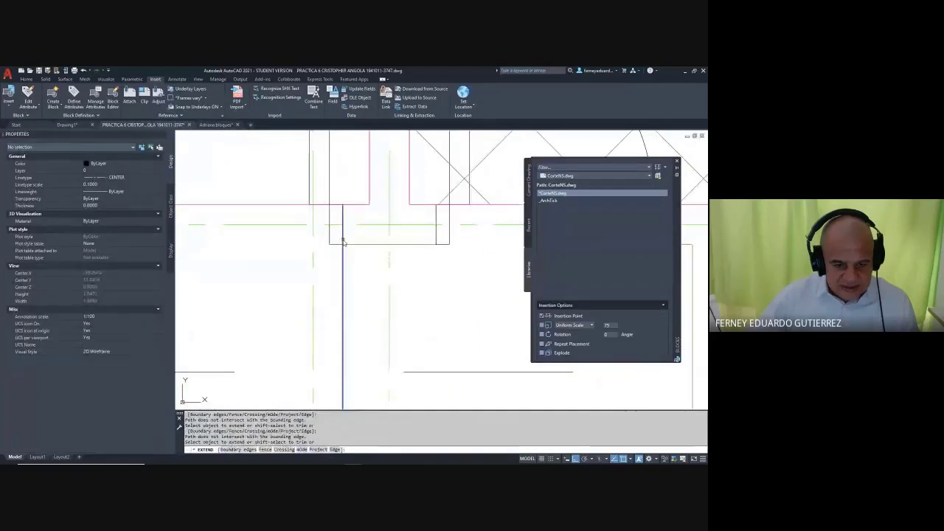
left_click(340, 226)
scroll(340, 225, "down", 2)
left_click(390, 237)
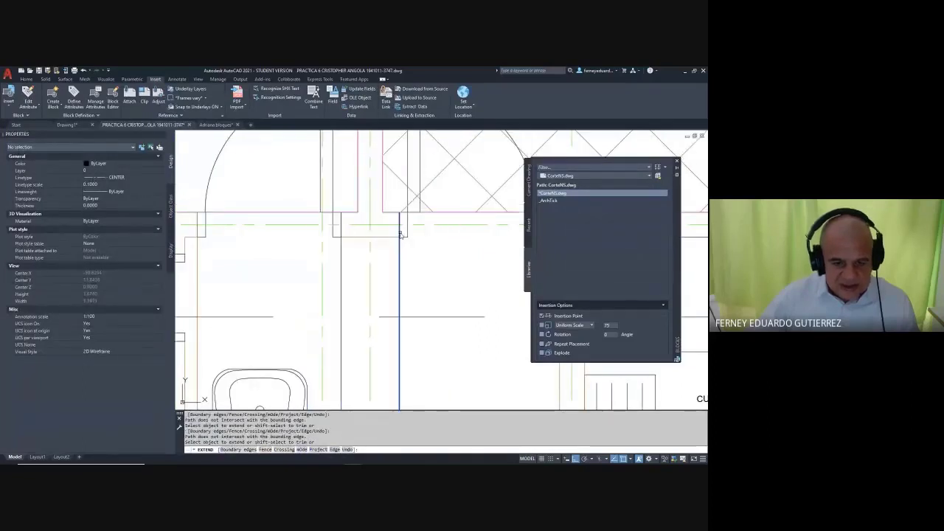
- Extend the second bedroom door's jamb line nearest the laundry room and the faces of the corridor–laundry wall down to the baseline
scroll(400, 235, "down", 3)
scroll(390, 221, "up", 3)
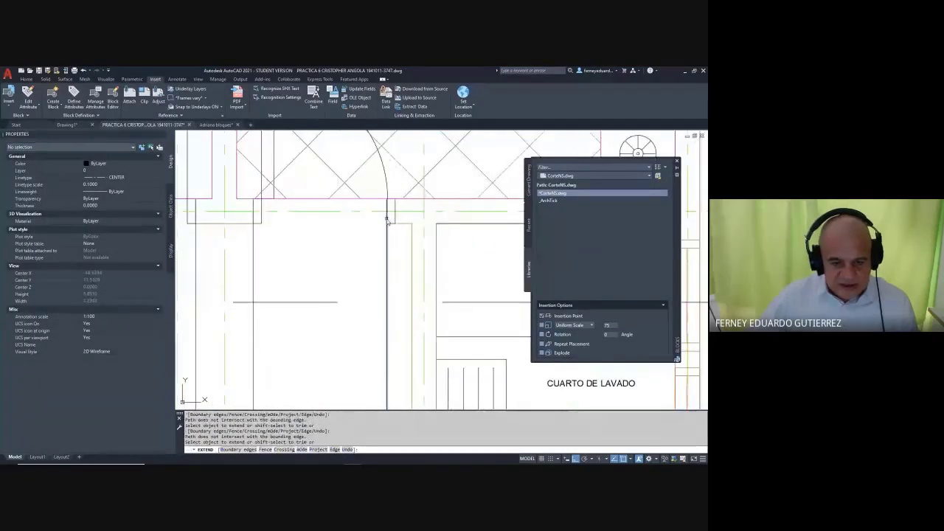
left_click(390, 220)
scroll(343, 222, "down", 4)
left_click(400, 269)
left_click(410, 265)
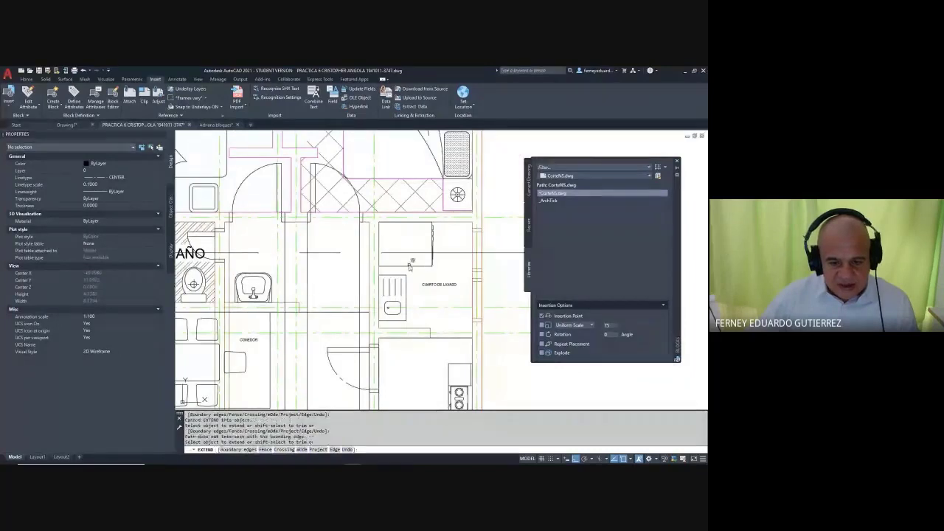
scroll(383, 266, "up", 5)
left_click(365, 256)
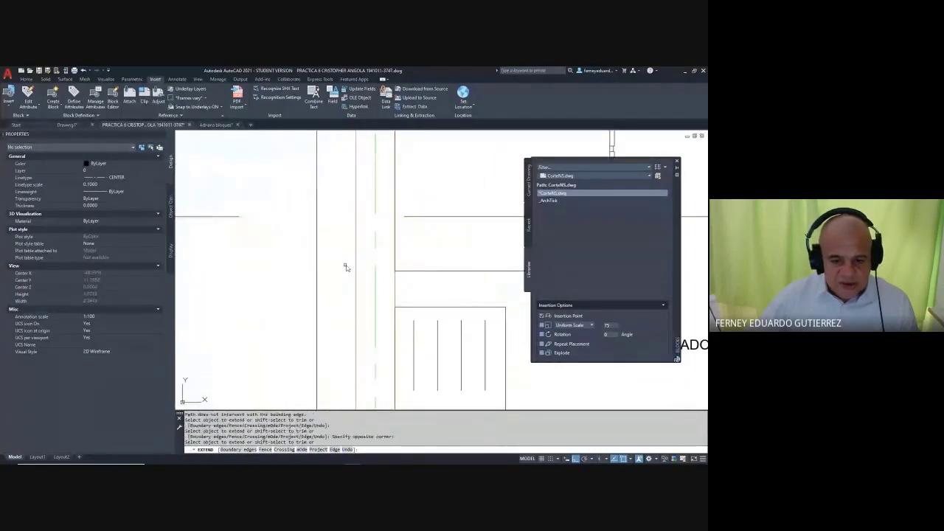
left_click(415, 295)
left_click(398, 250)
- Extend the front edge of the appliance in the laundry room (CUARTO DE LAVADO) down to the baseline
scroll(338, 244, "down", 5)
left_click(362, 258)
scroll(372, 251, "up", 6)
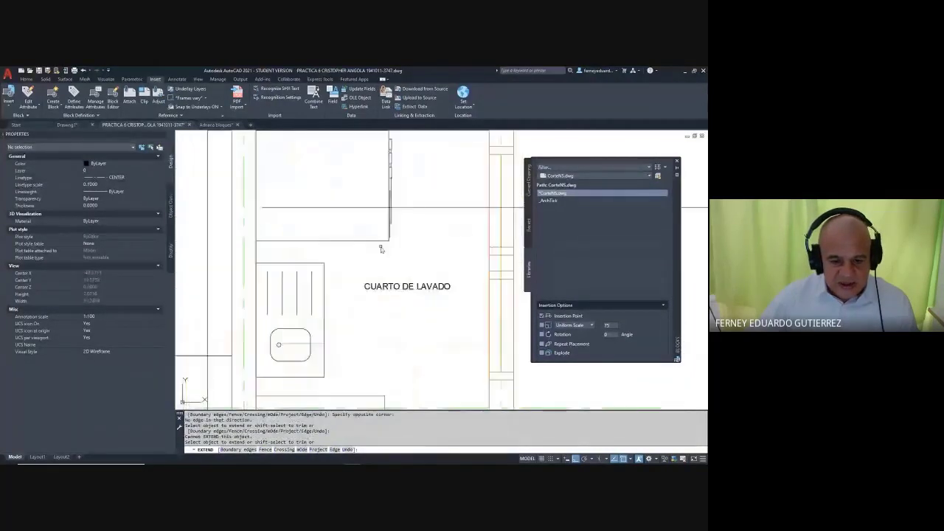
left_click(398, 232)
scroll(399, 232, "down", 6)
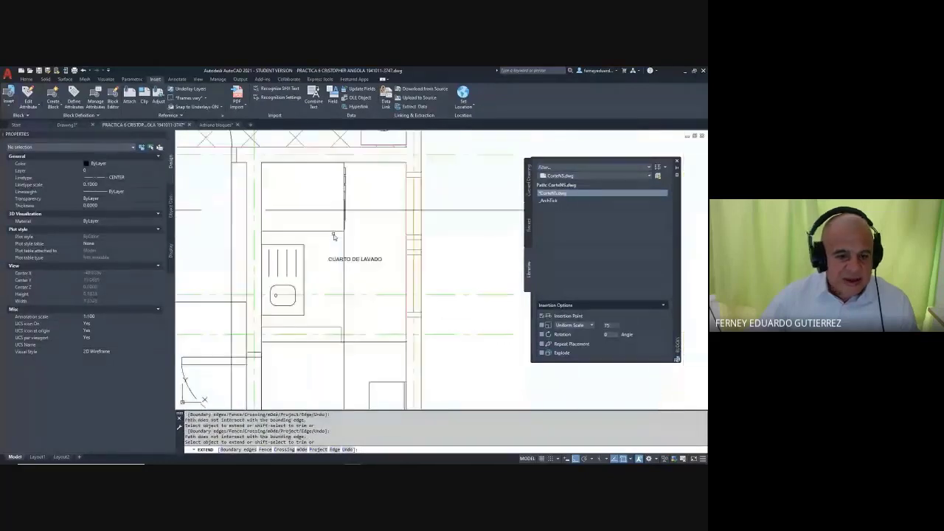
scroll(351, 221, "up", 6)
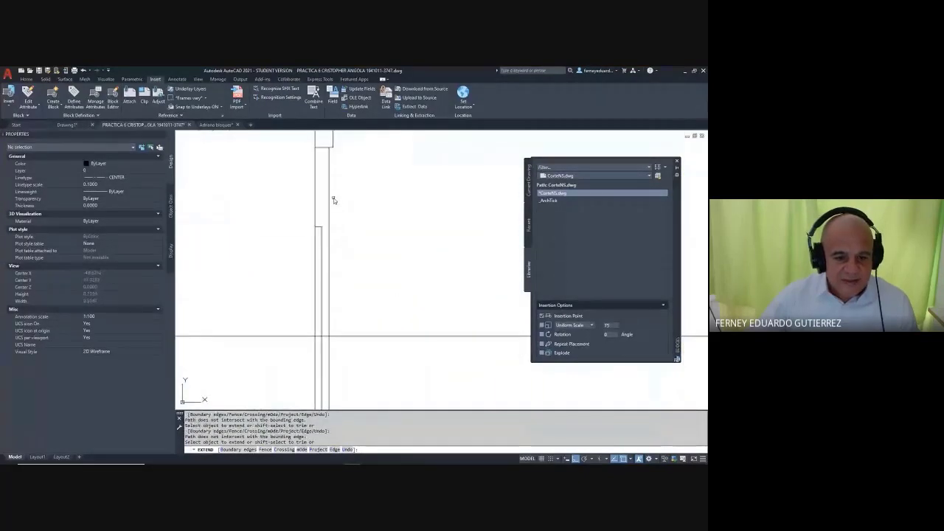
scroll(334, 200, "down", 4)
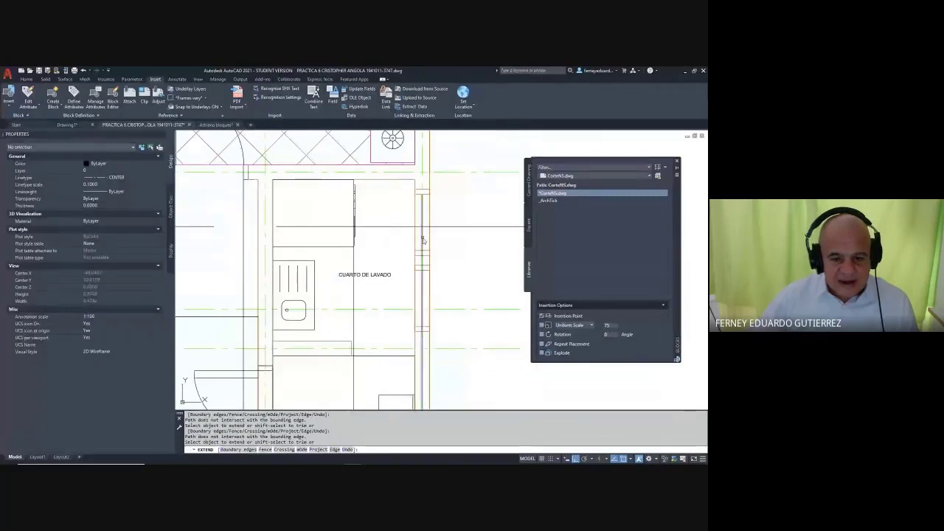
- Extend the exterior wall lines beside the laundry room down to the baseline and end the Extend command
left_click(421, 241)
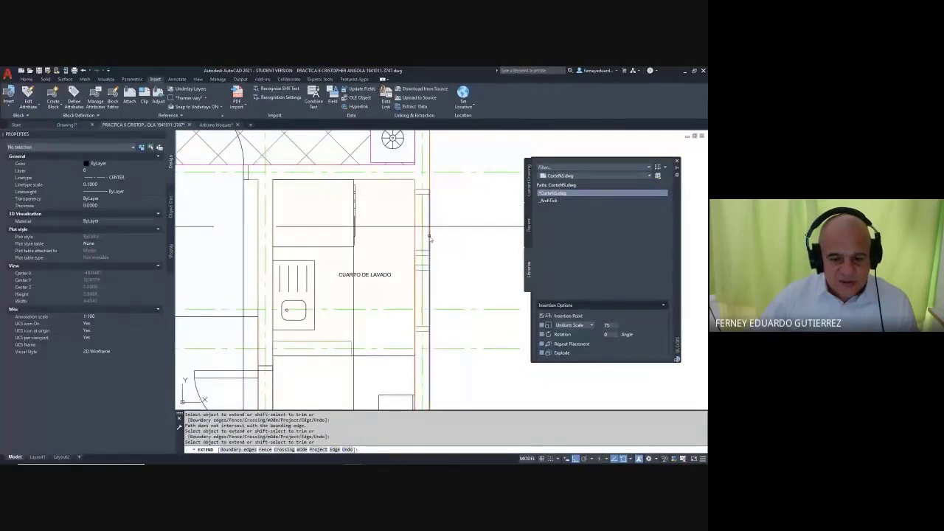
key("Escape")
scroll(429, 237, "down", 4)
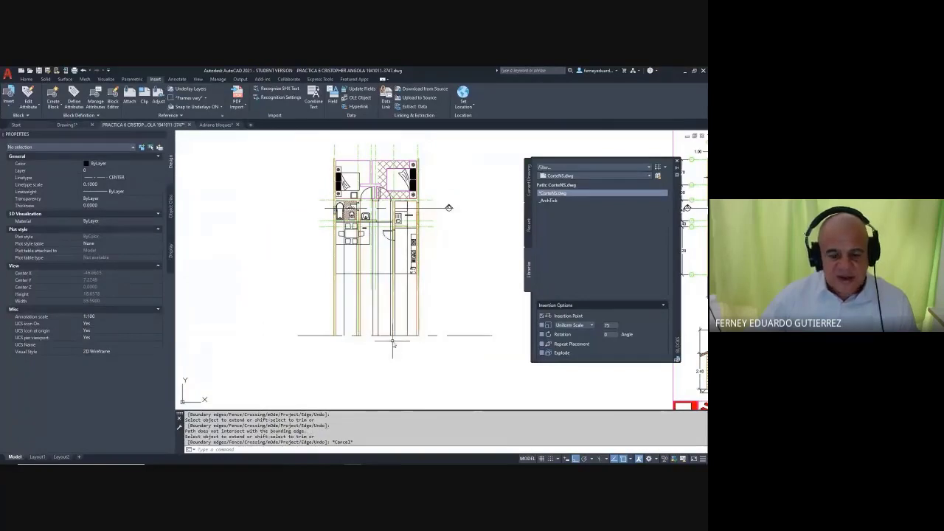
scroll(392, 344, "up", 4)
key("Escape")
key("Escape")
key("Escape")
scroll(442, 325, "down", 4)
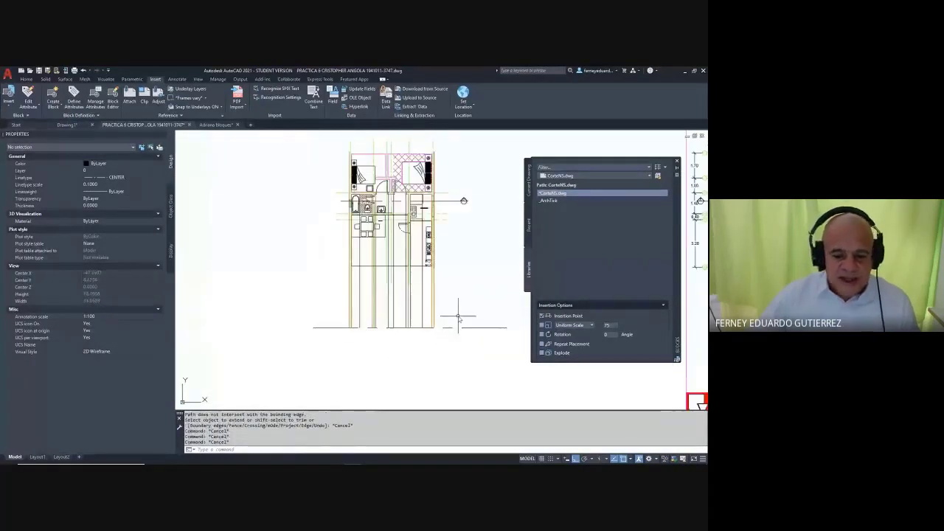
key("Escape")
key("Escape")
key("Escape")
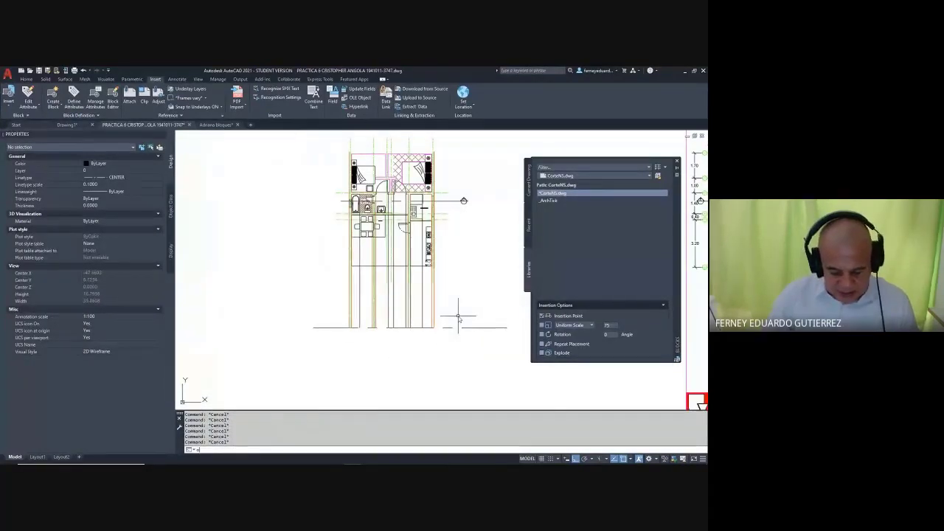
- Offset the baseline 0.2 downward to form a parallel line beneath the projected walls
key("Return")
key("Return")
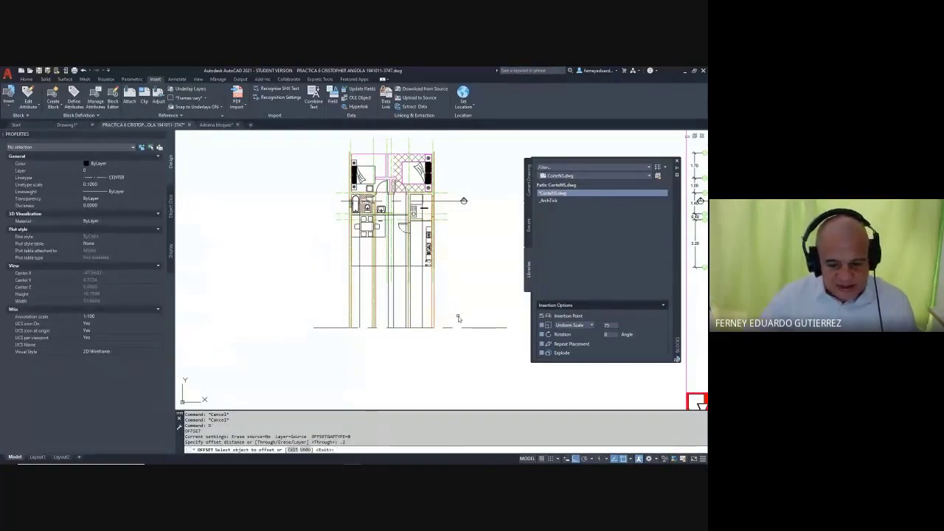
left_click(448, 328)
left_click(450, 347)
scroll(398, 351, "up", 1)
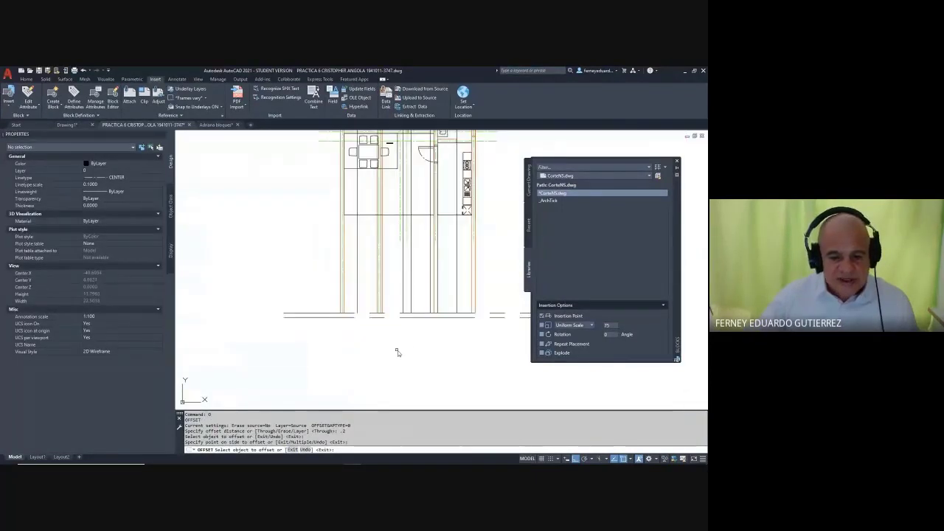
middle_click_drag(398, 351, 321, 347)
key("Escape")
key("Escape")
key("Escape")
- Start another Offset operation for the section lines
type("o")
key("Return")
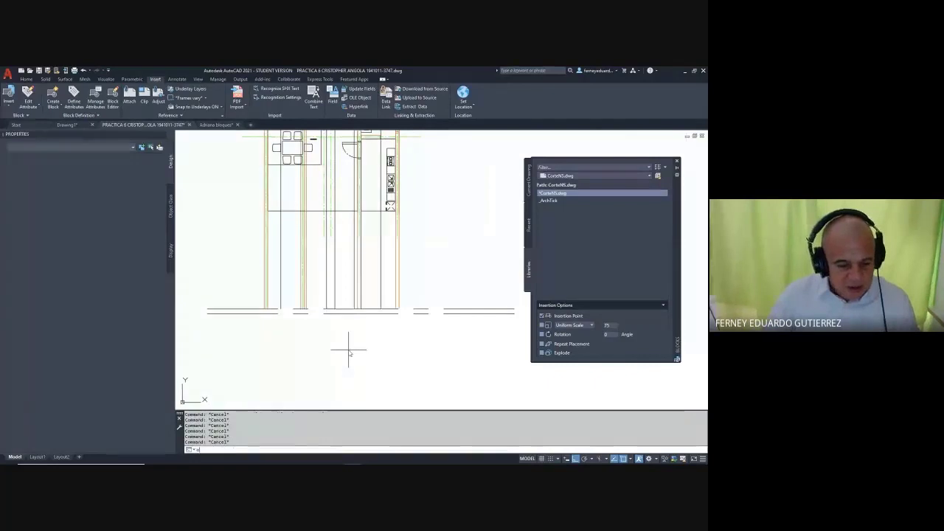
- Offset the two outermost vertical projection lines of the section outward by 1, one on each side
type("1")
key("Return")
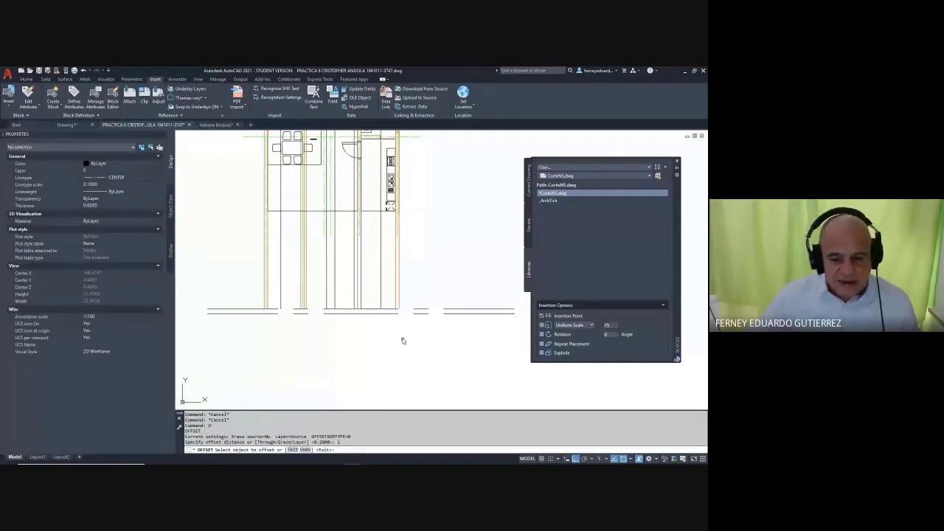
left_click(400, 291)
left_click(422, 280)
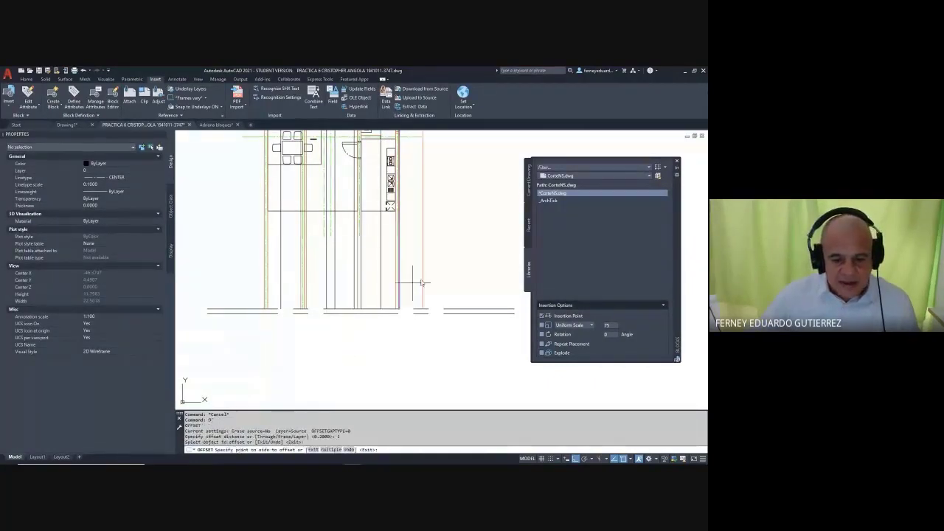
left_click(264, 282)
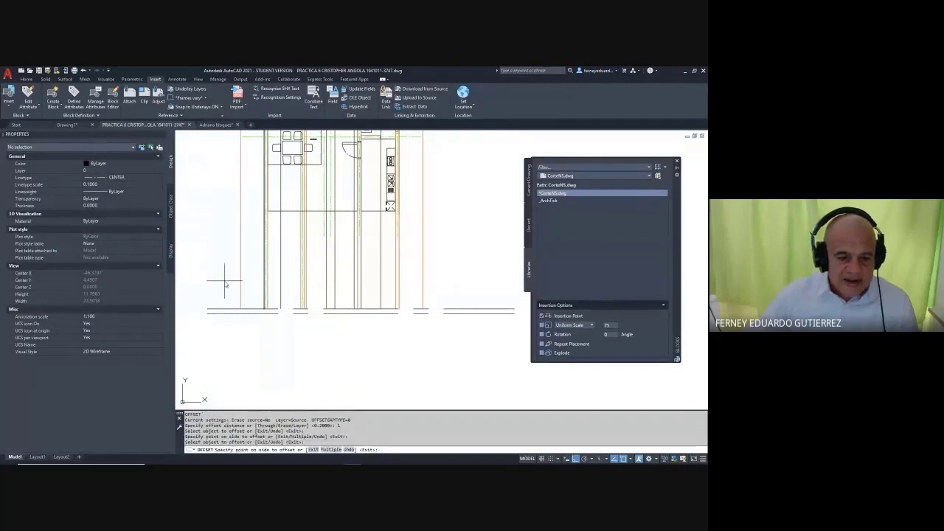
left_click(226, 276)
key("Escape")
key("Escape")
key("Escape")
key("Escape")
key("Escape")
key("Escape")
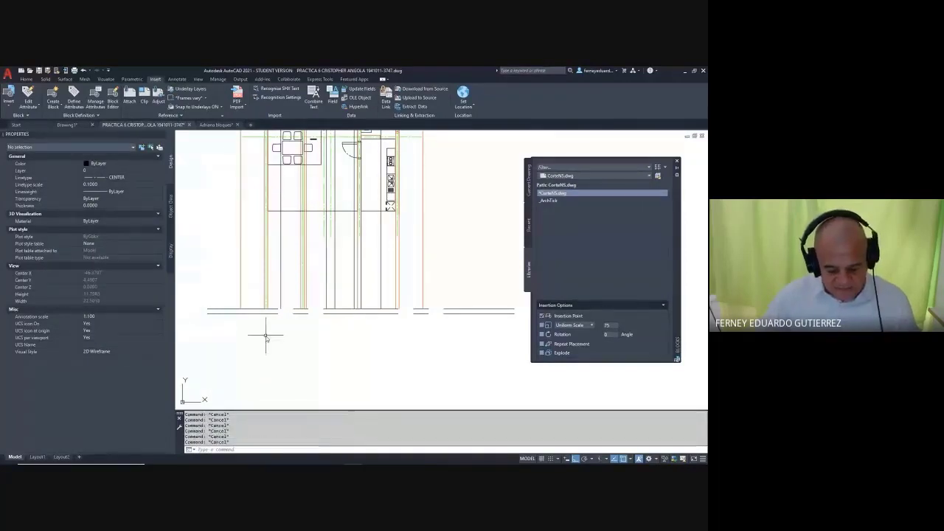
- Fillet the upper and lower floor slab lines to the outer offset lines with the Multiple option, closing both slab ends
type("f")
key("Return")
type("m")
key("Return")
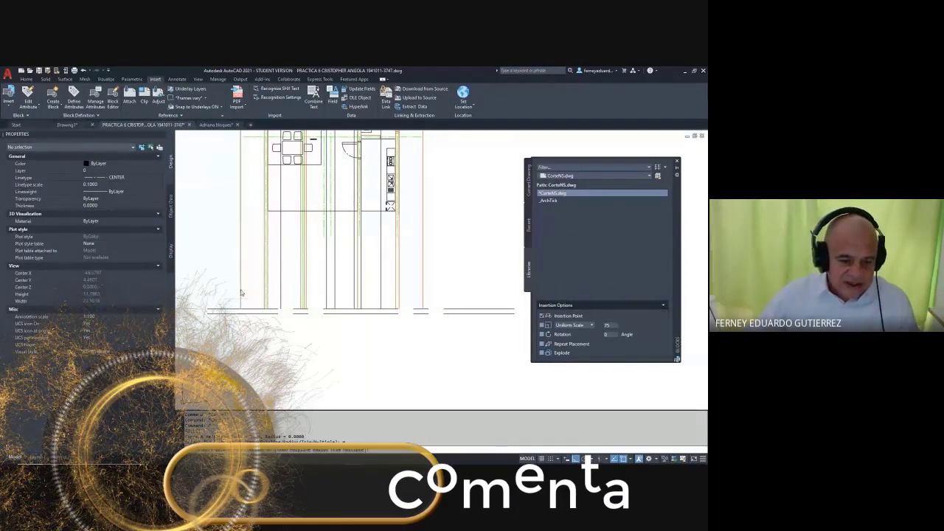
type("m")
key("Return")
left_click(241, 312)
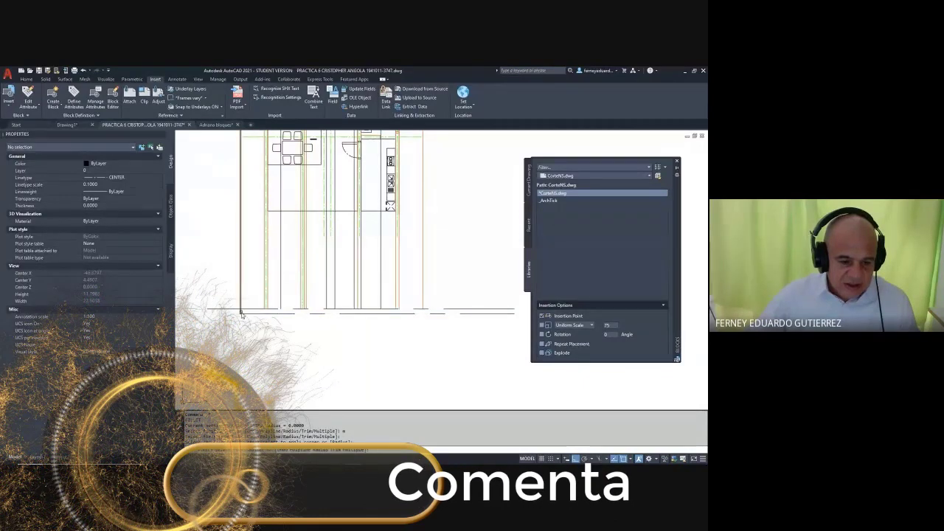
left_click(247, 310)
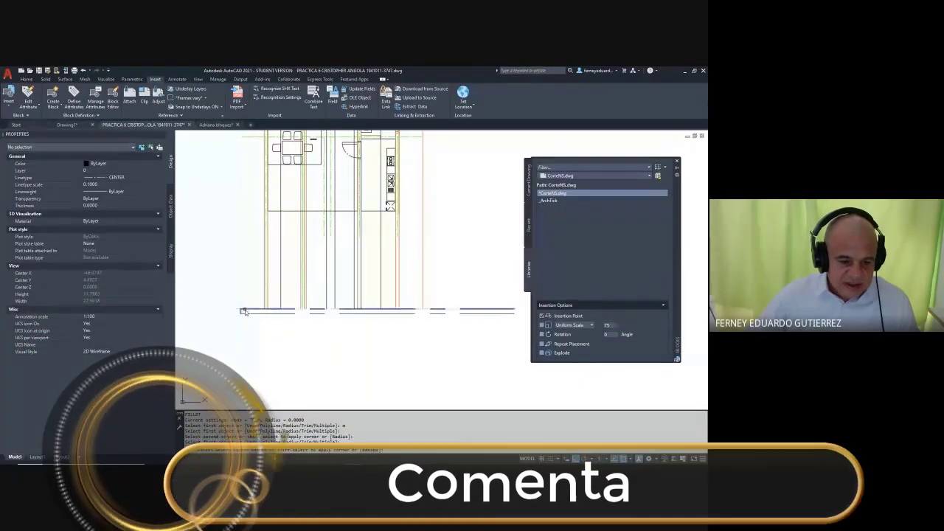
left_click(423, 304)
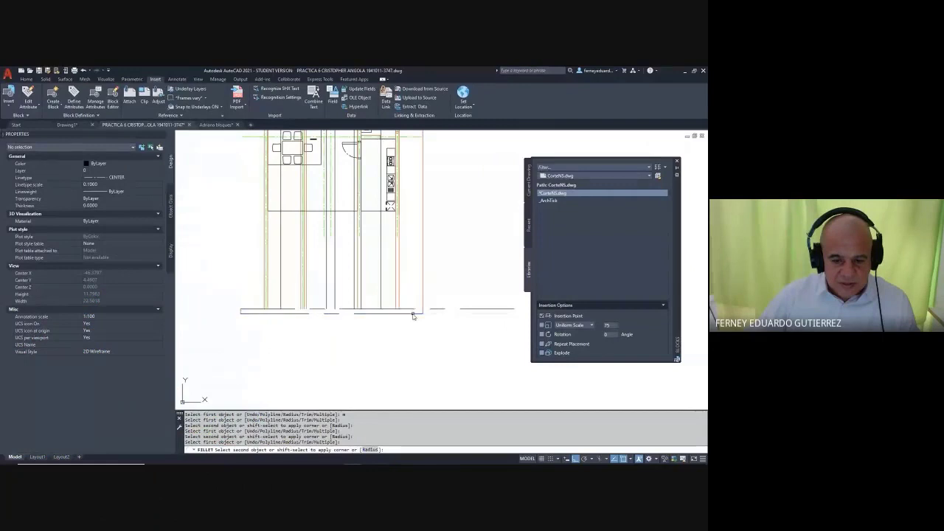
left_click(413, 312)
key("Escape")
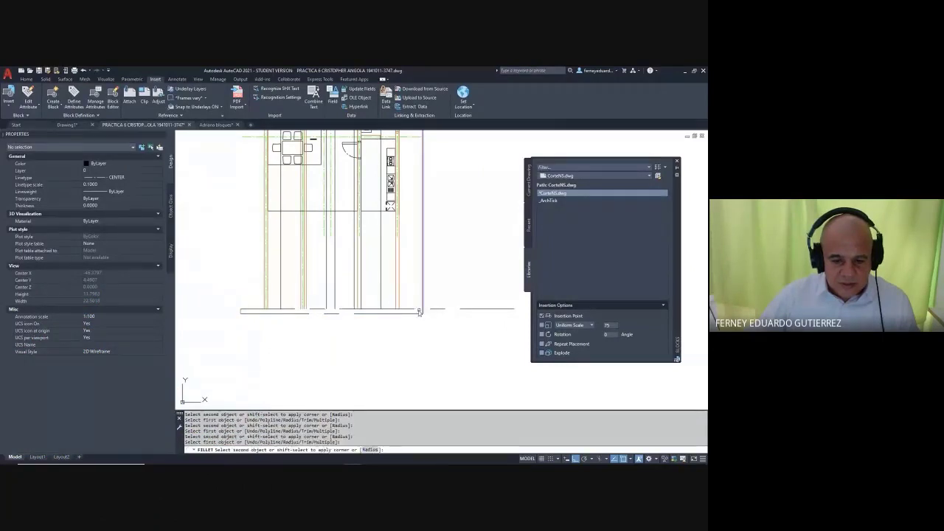
- Assign the floor slab lines and the vertical projection lines below the plan to layer 0
middle_click_drag(355, 289, 365, 312)
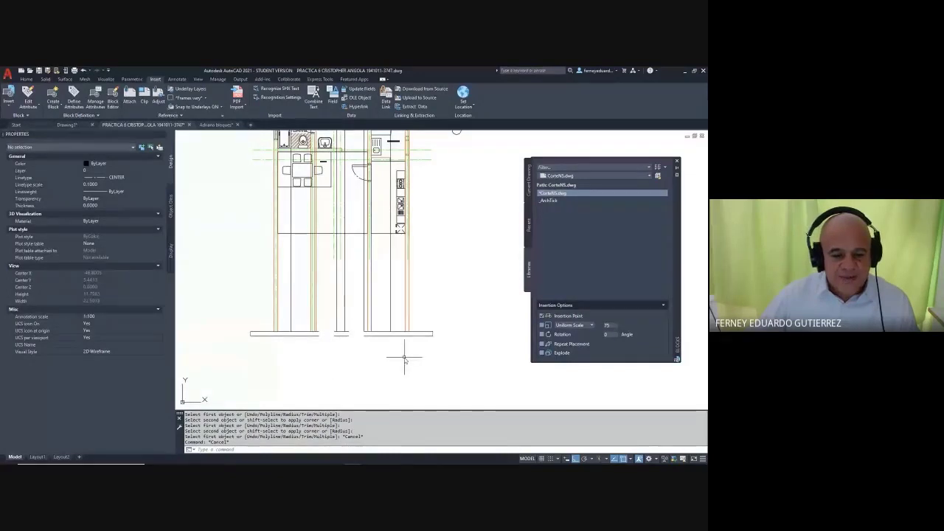
left_click(458, 317)
left_click(253, 363)
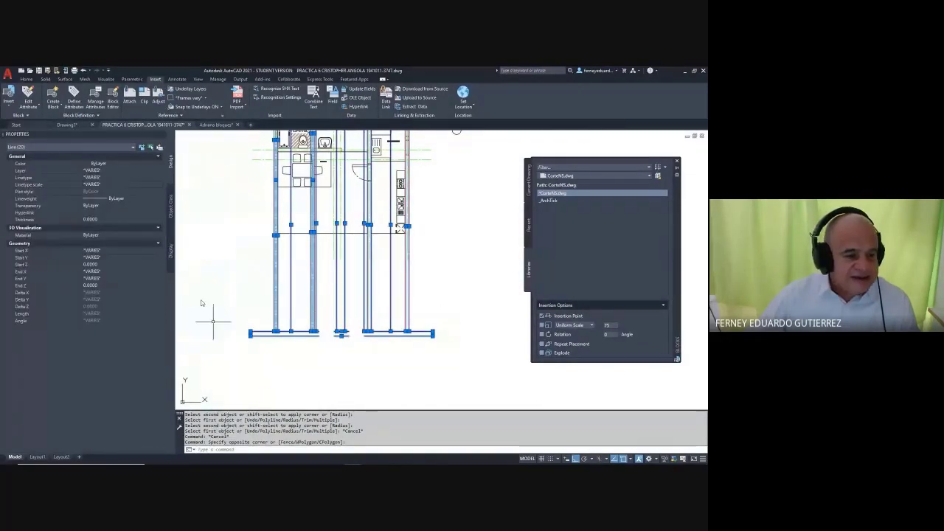
left_click(112, 171)
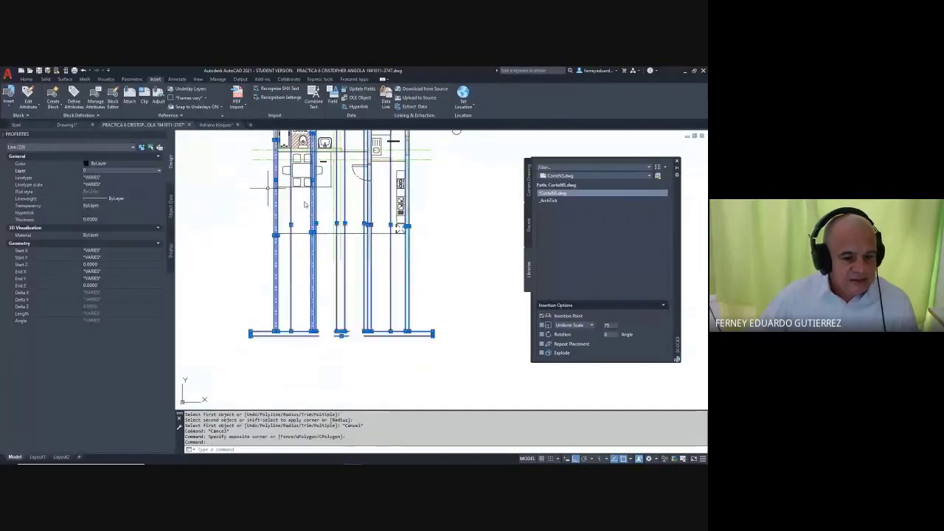
key("Escape")
key("Escape")
key("Escape")
- Set the linetype of the slab lines and vertical projection lines to ByLayer
left_click(477, 305)
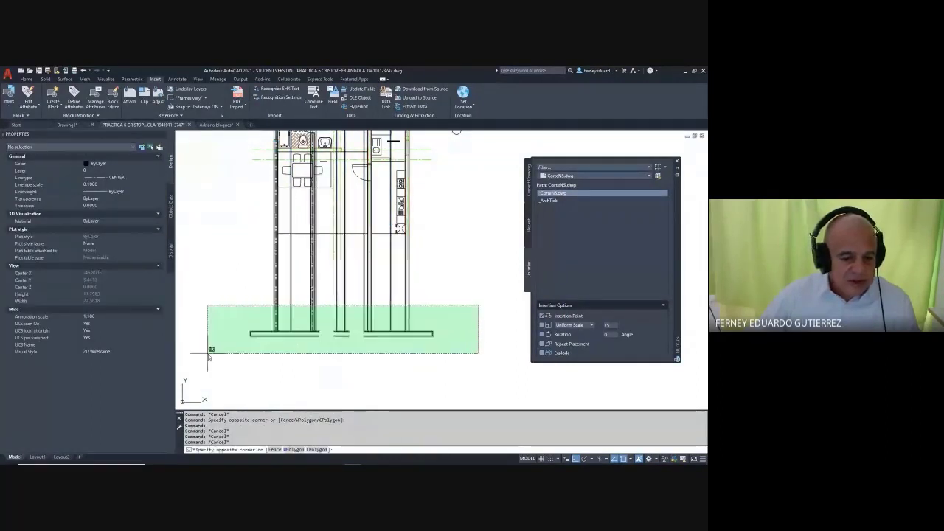
left_click(207, 358)
left_click(114, 177)
left_click(114, 177)
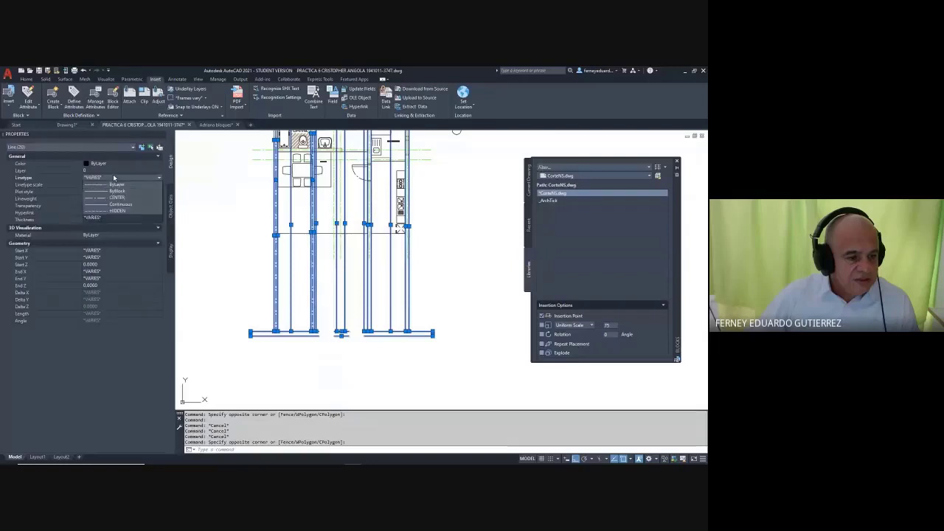
left_click(116, 198)
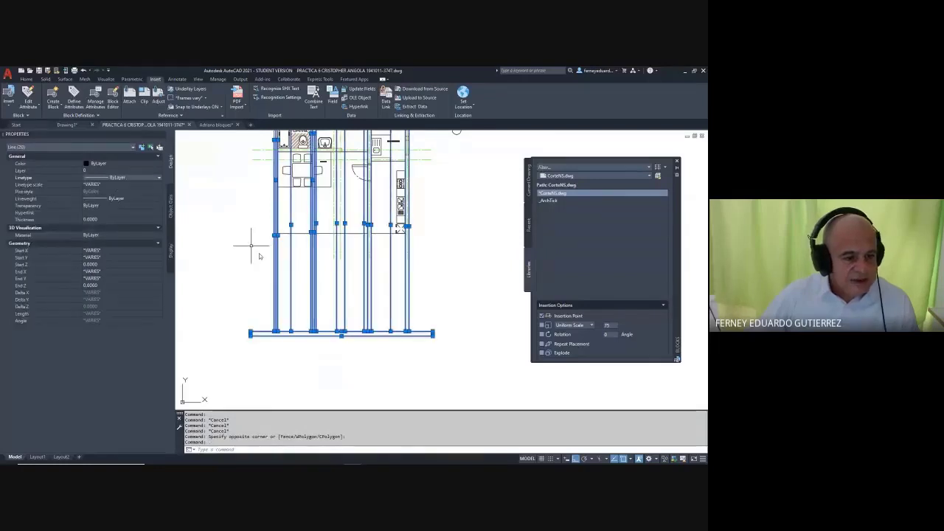
key("Escape")
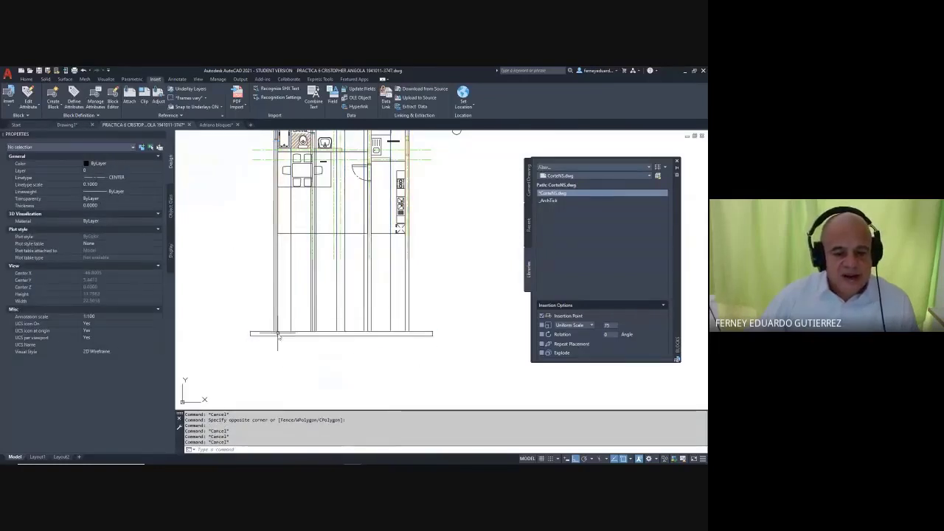
scroll(257, 341, "up", 3)
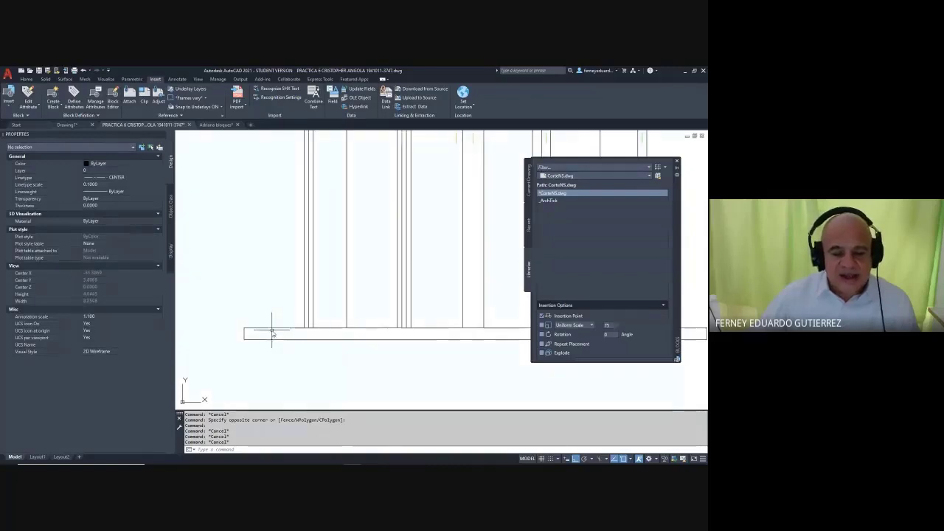
scroll(265, 310, "down", 3)
key("Escape")
key("Escape")
key("Escape")
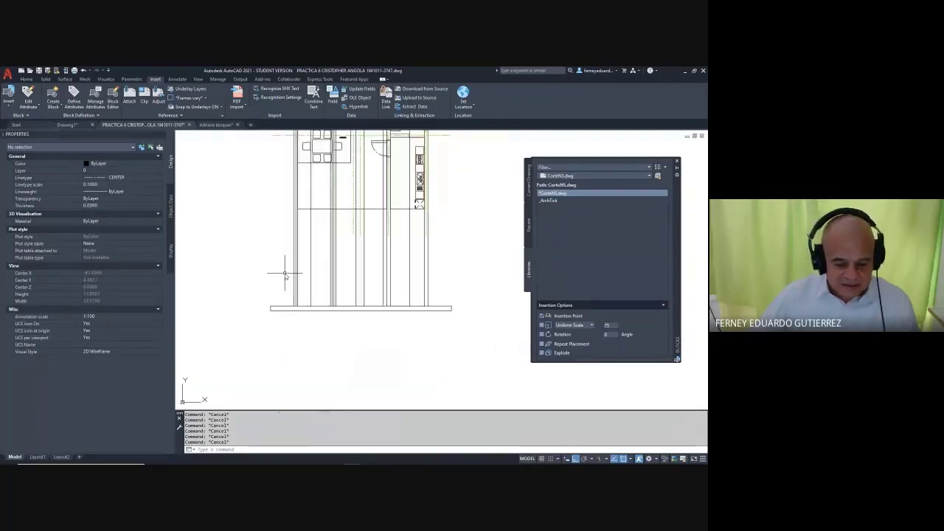
- Check the wall height dimension on the house's front elevation
type("o")
key("Return")
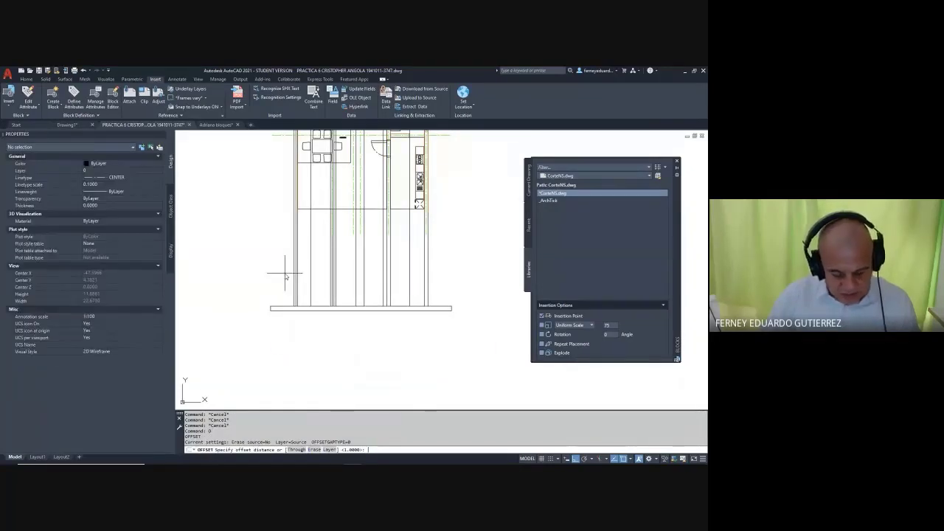
scroll(332, 282, "down", 7)
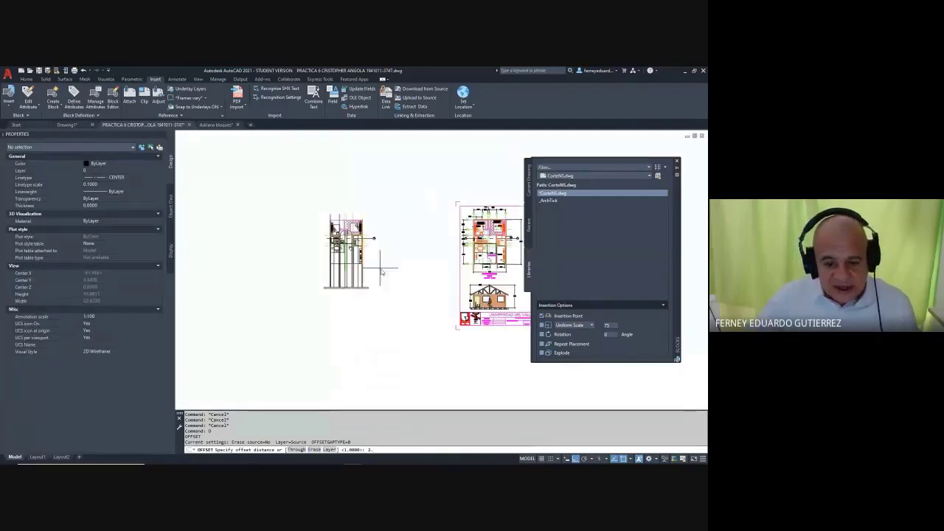
middle_click_drag(394, 278, 335, 265)
scroll(378, 274, "up", 7)
scroll(283, 244, "up", 2)
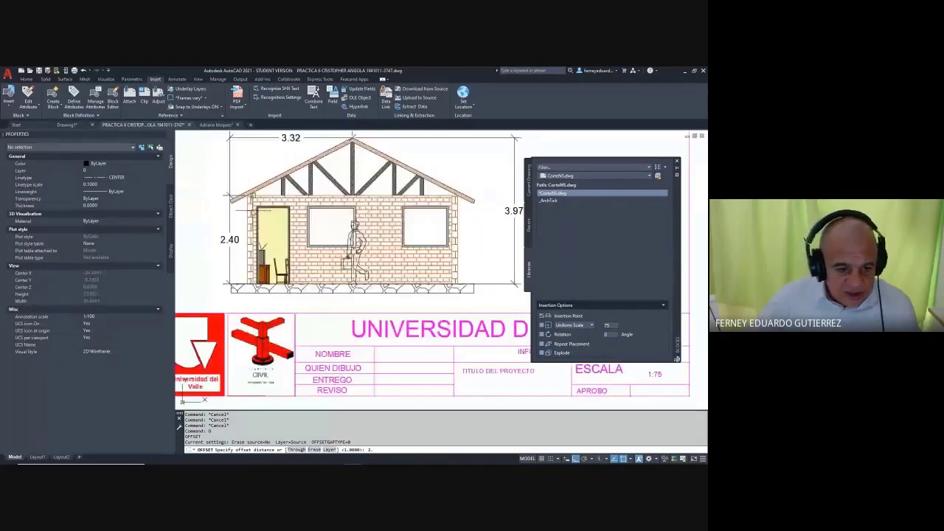
key("Escape")
key("Escape")
key("Escape")
scroll(283, 244, "down", 7)
middle_click_drag(283, 243, 539, 252)
scroll(337, 209, "up", 5)
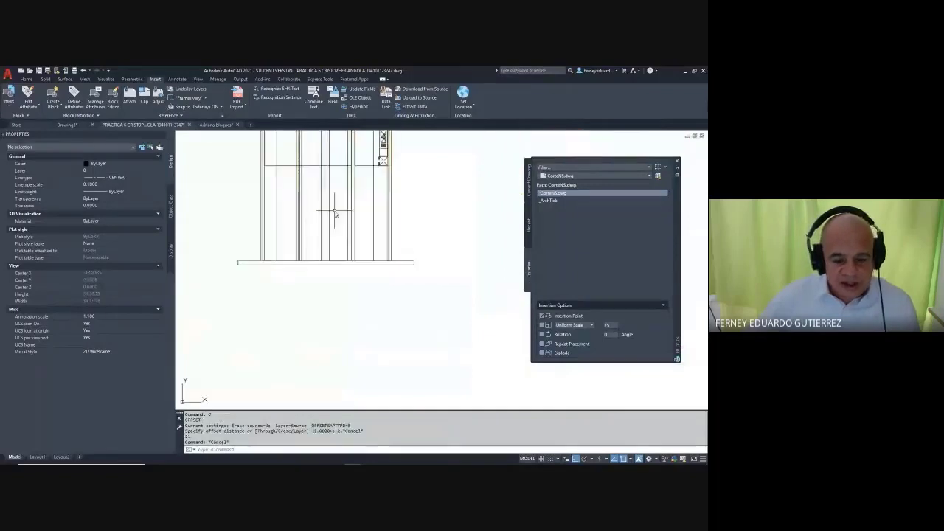
- Offset the floor slab's top line upward by 2.4 to mark the wall height
key("Escape")
key("Escape")
key("Escape")
type("o")
key("Return")
type("2.")
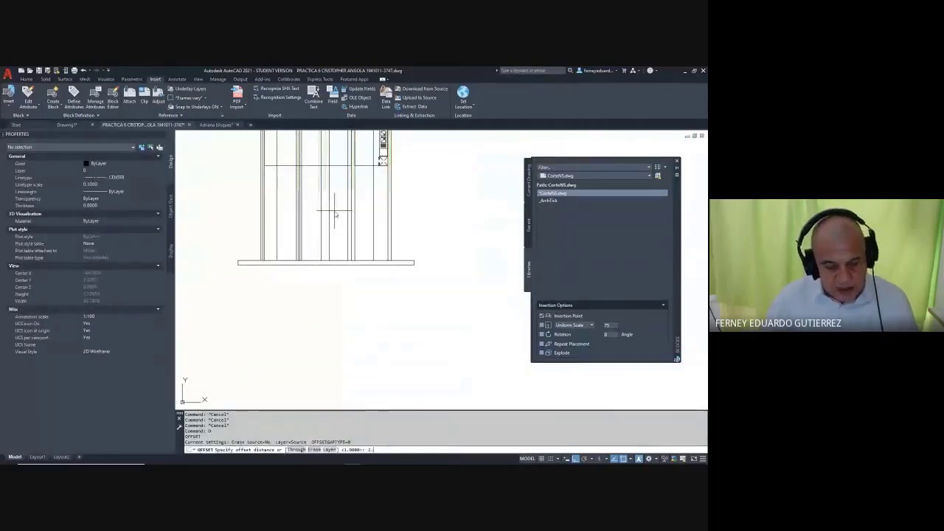
type("4")
key("Return")
left_click(397, 261)
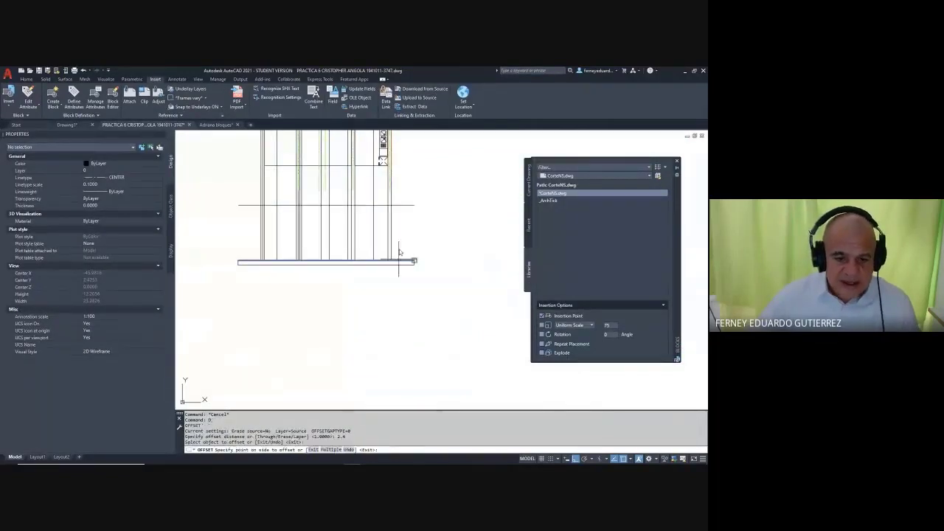
left_click(421, 244)
key("Escape")
key("Escape")
- Copy the roof truss from the front elevation onto the section, using the base of the elevation's outer wall as base point
scroll(439, 241, "down", 3)
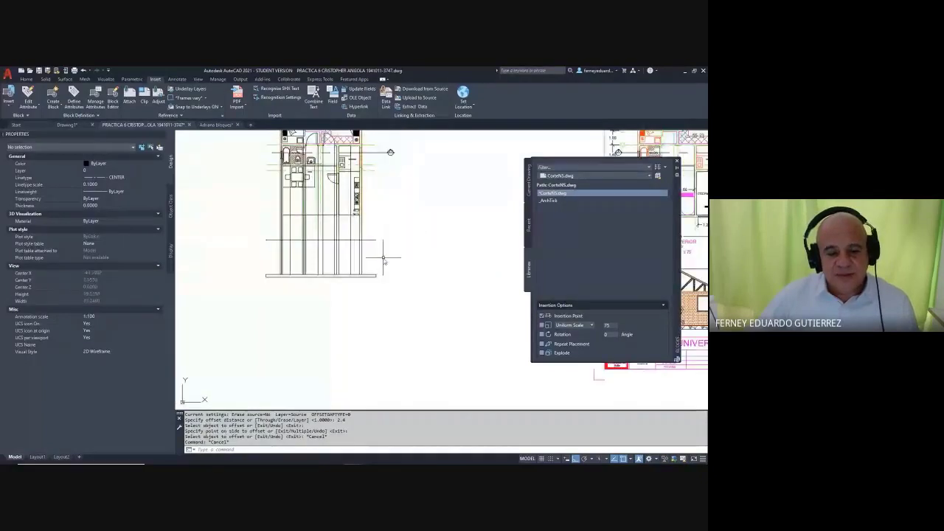
mouse_move(384, 260)
middle_mouse_down()
mouse_move(350, 259)
mouse_move(323, 303)
middle_mouse_up()
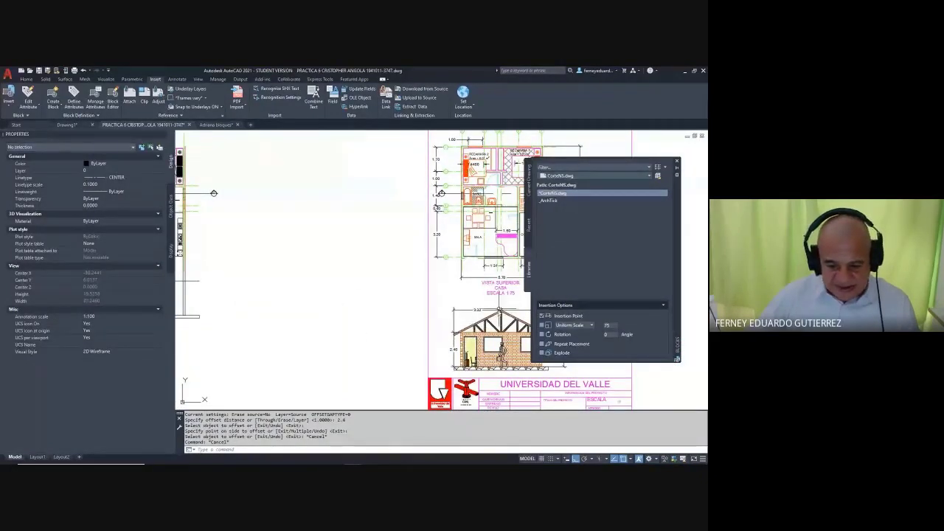
scroll(420, 314, "down", 2)
mouse_move(341, 303)
middle_mouse_down()
mouse_move(394, 285)
mouse_move(334, 286)
middle_mouse_up()
scroll(437, 315, "up", 2)
key("Escape")
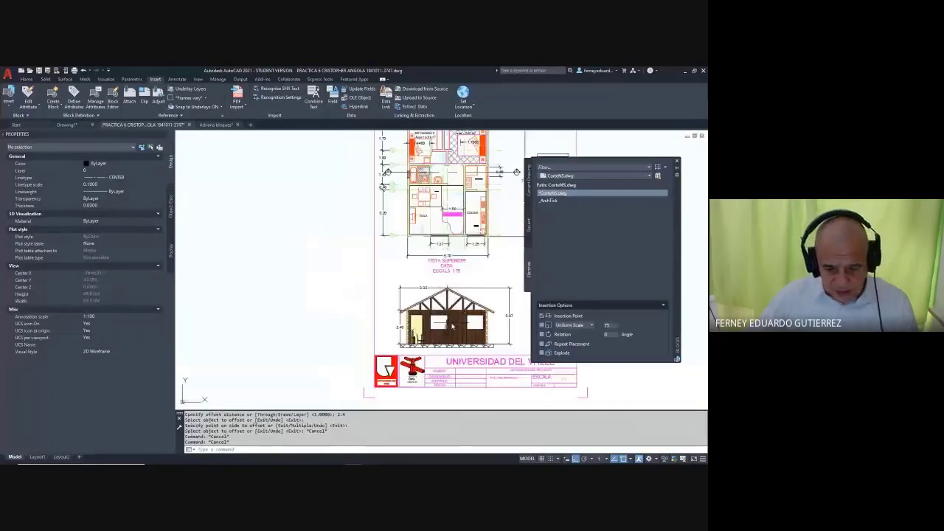
key("Escape")
scroll(453, 325, "up", 3)
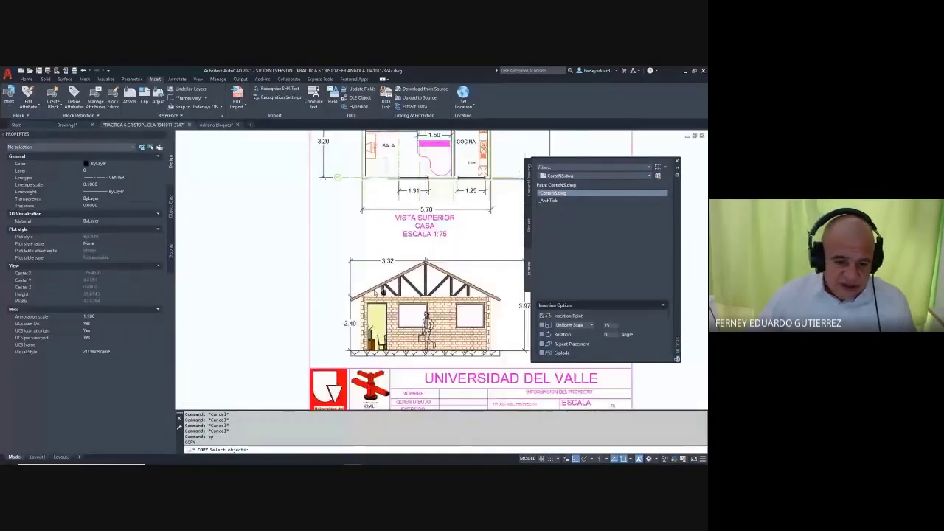
type("cp")
key("Return")
left_click(441, 262)
left_click(379, 281)
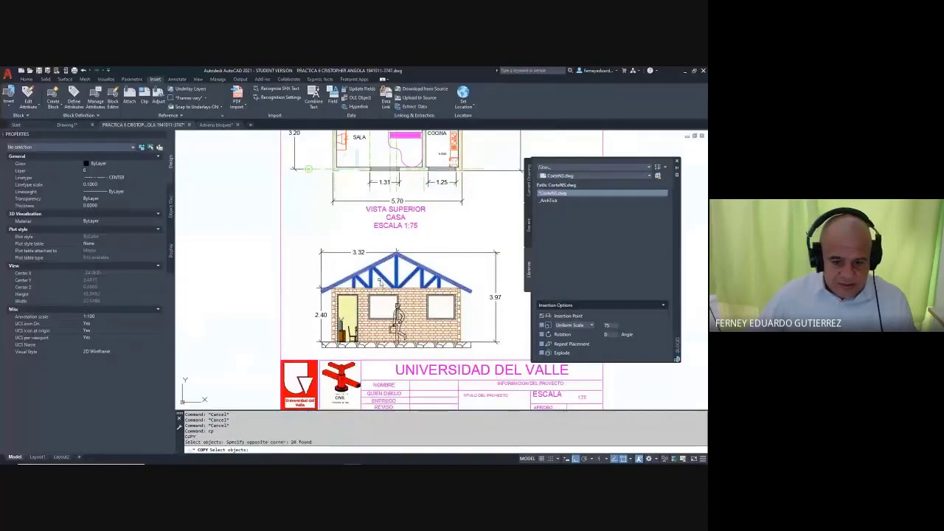
scroll(376, 271, "up", 2)
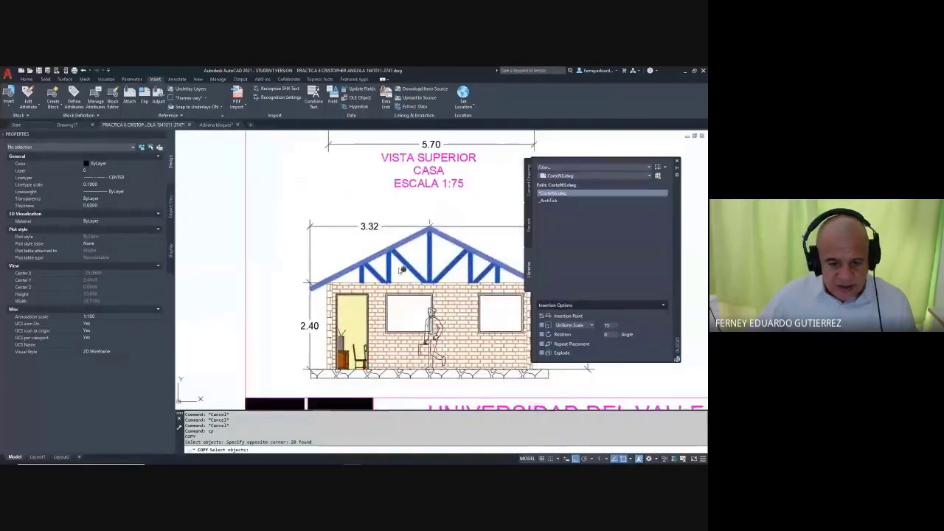
scroll(356, 267, "up", 1)
key("Return")
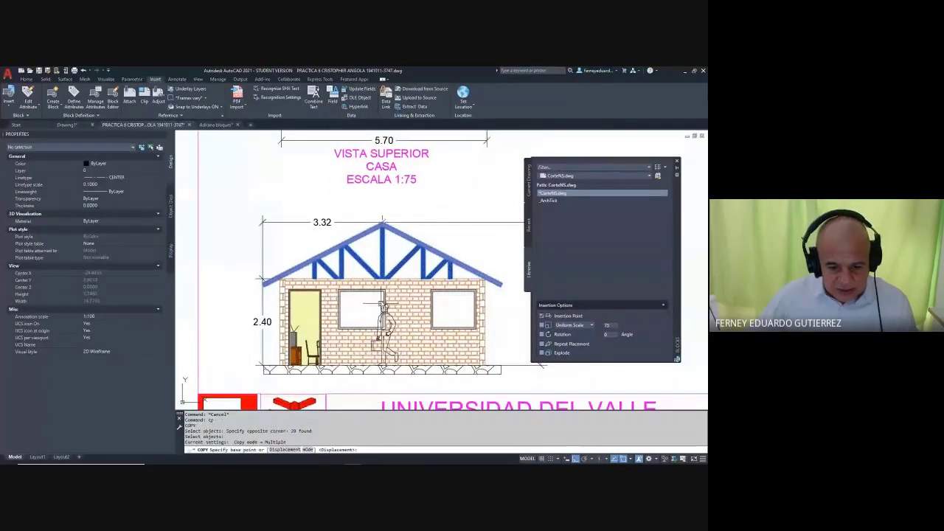
scroll(276, 373, "up", 3)
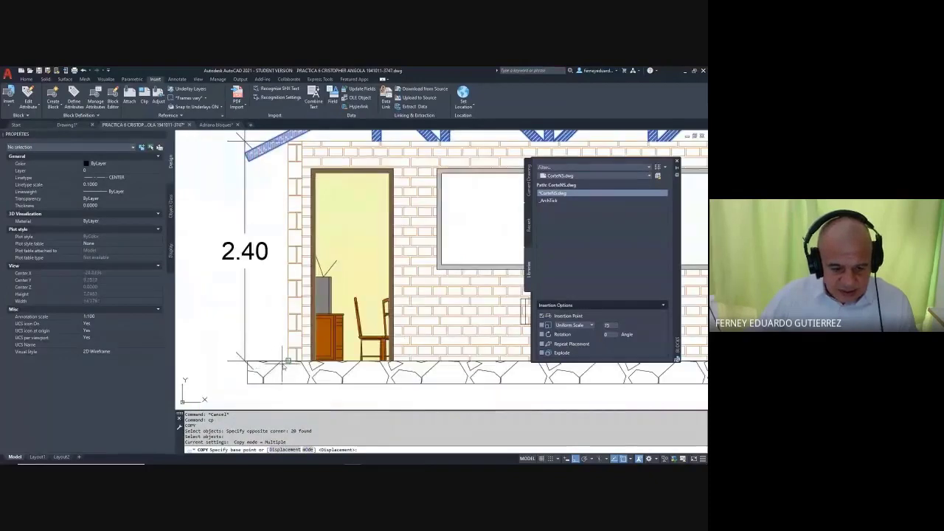
left_click(286, 361)
scroll(432, 328, "down", 5)
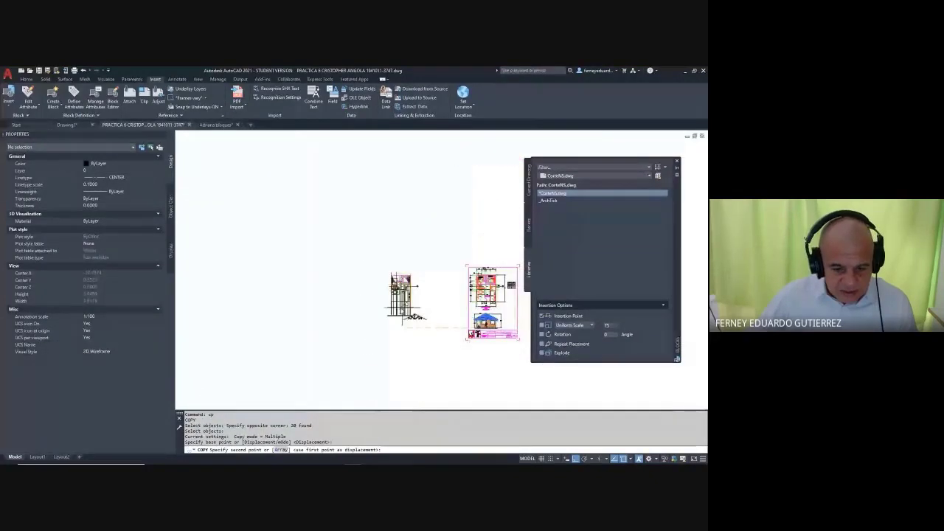
scroll(415, 318, "up", 7)
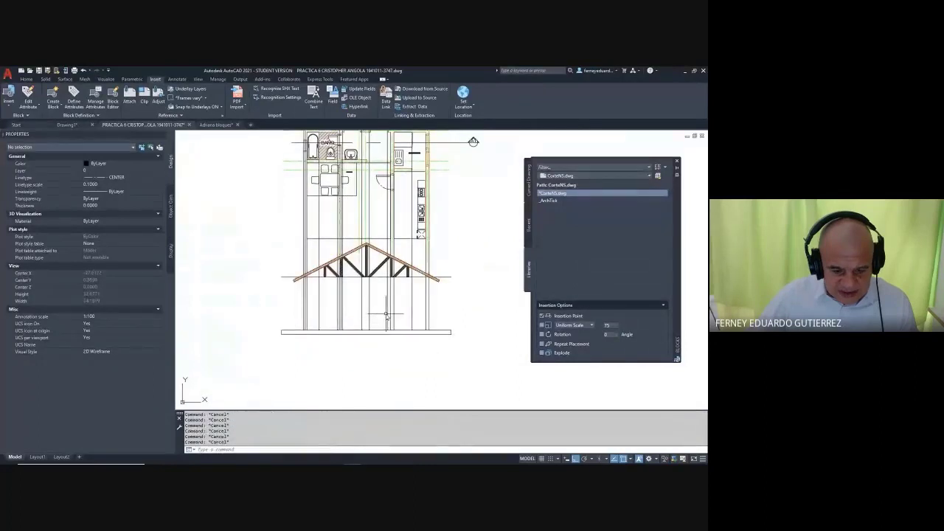
- Trim the vertical projection lines above the section's wall-height line
key("Return")
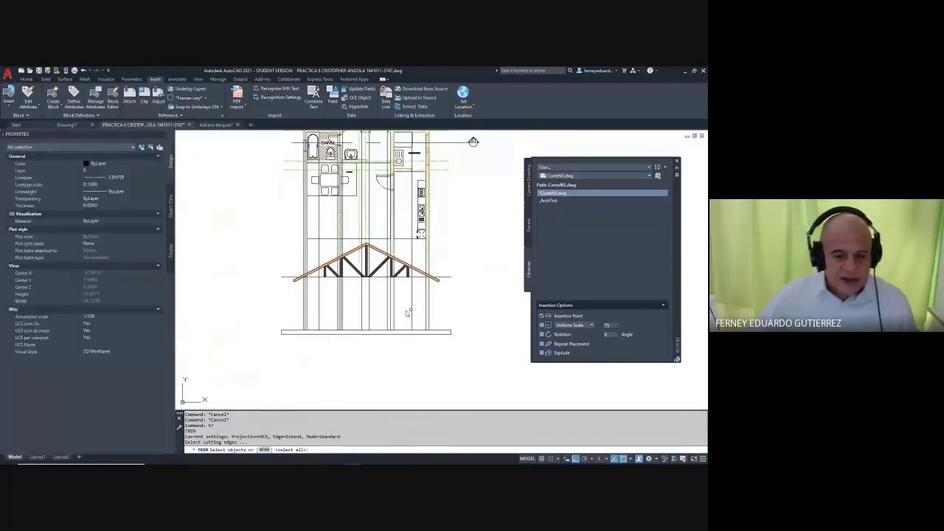
left_click(453, 281)
left_click(446, 270)
key("Return")
left_click(455, 237)
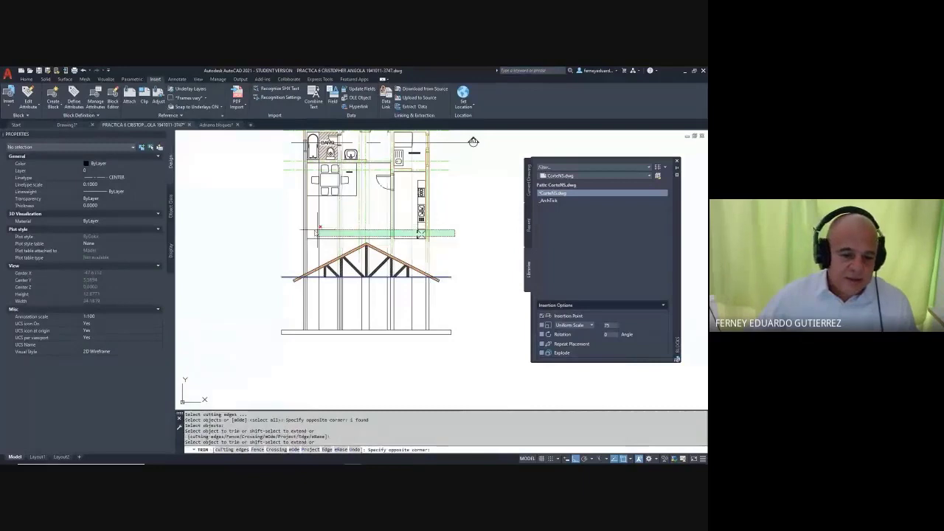
left_click(316, 233)
key("Escape")
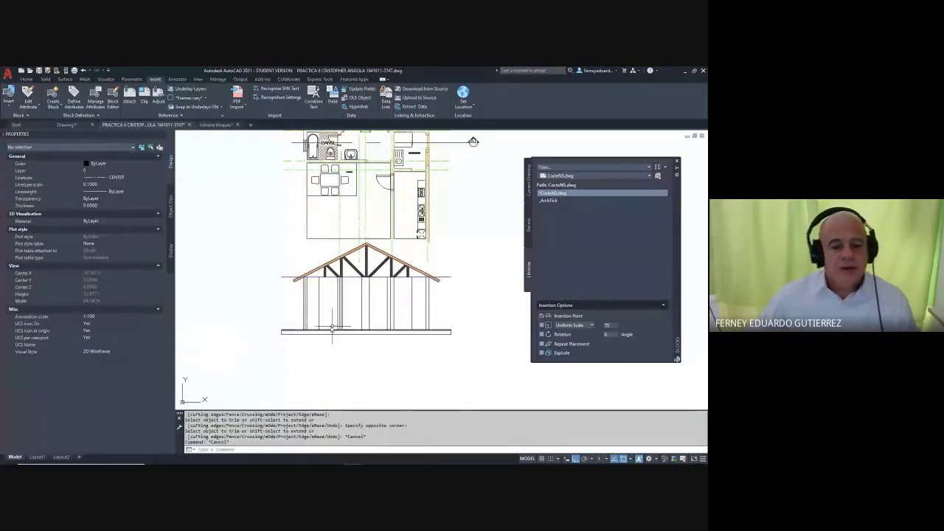
- Hatch the strip between the two outermost lines of the section's left exterior wall
scroll(332, 329, "up", 3)
scroll(295, 284, "down", 1)
middle_click_drag(253, 270, 301, 311)
scroll(291, 156, "up", 2)
middle_click_drag(291, 157, 316, 316)
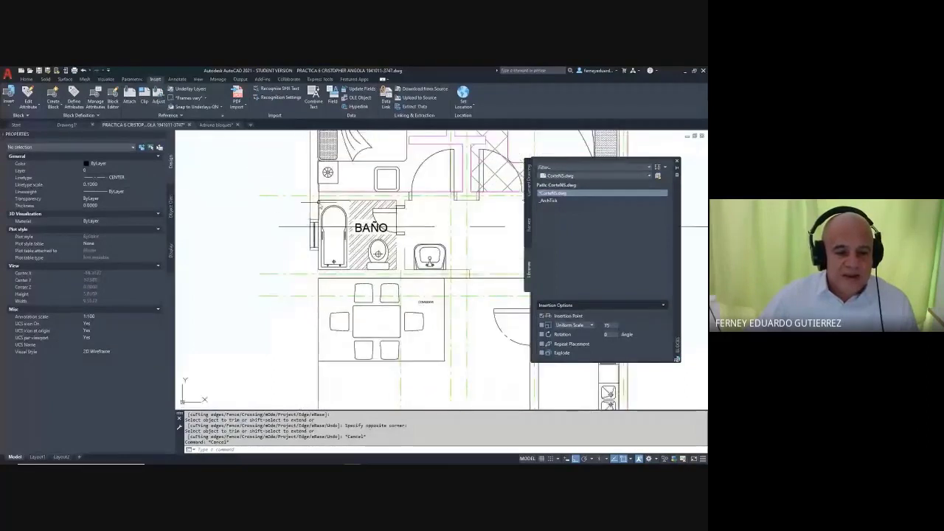
scroll(317, 195, "down", 2)
scroll(318, 347, "up", 4)
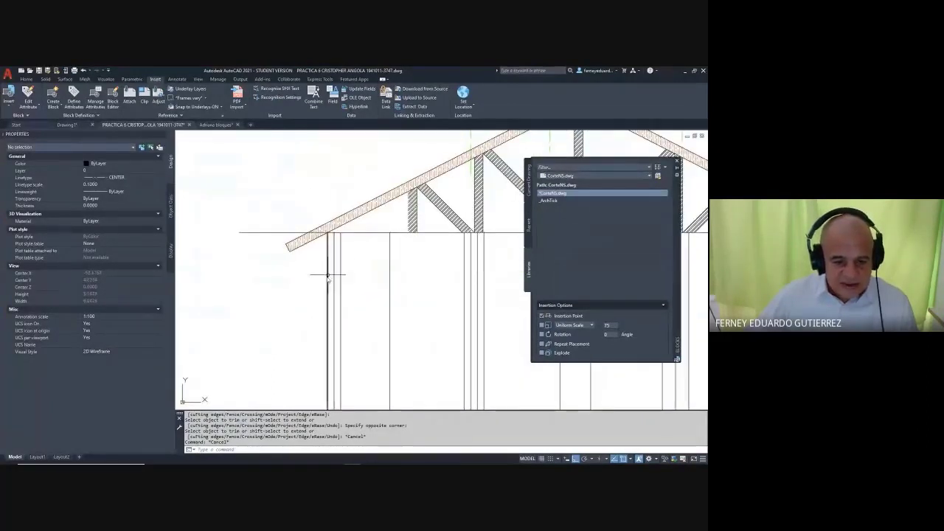
scroll(331, 268, "down", 2)
key("Escape")
key("Escape")
key("Escape")
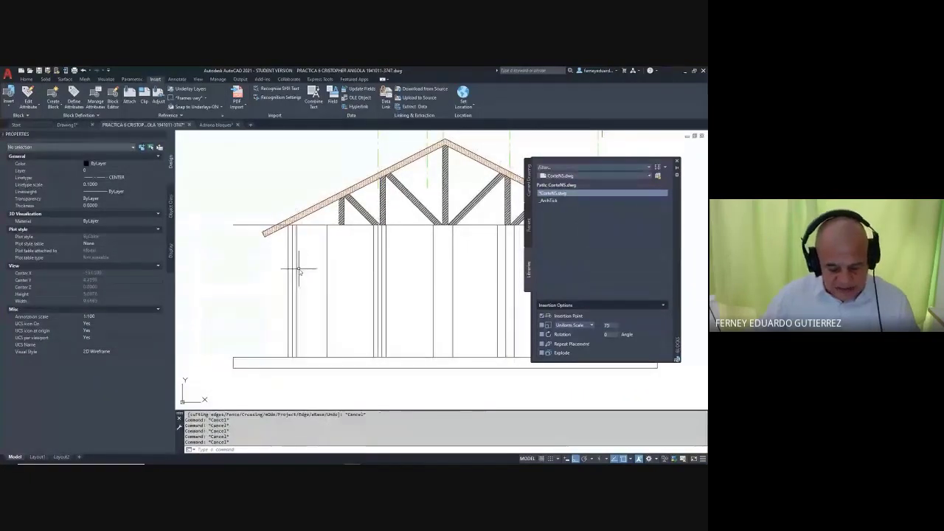
type("h")
key("Return")
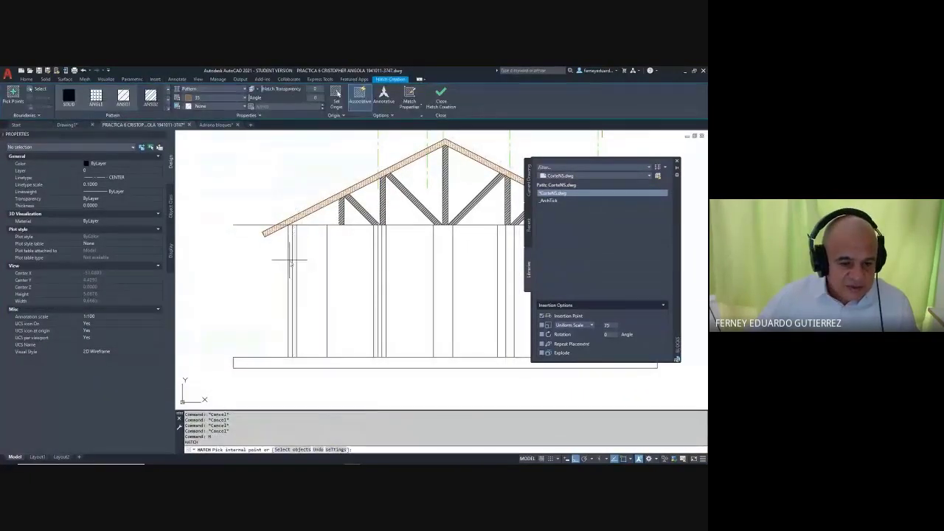
left_click(319, 266)
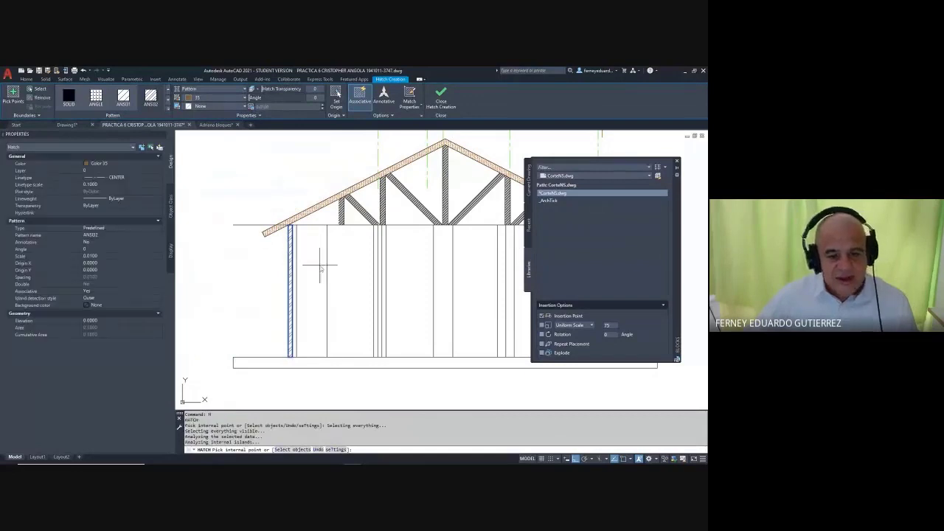
key("Return")
- Offset the floor slab's top line upward by 0.4 to mark the bathtub's height in the section
scroll(339, 267, "down", 5)
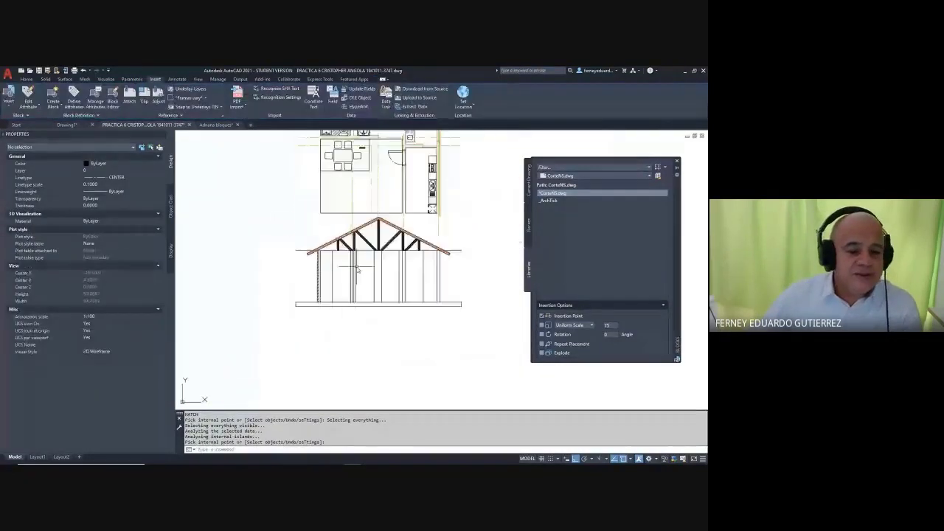
mouse_move(356, 260)
middle_mouse_down()
mouse_move(341, 288)
mouse_move(350, 371)
middle_mouse_up()
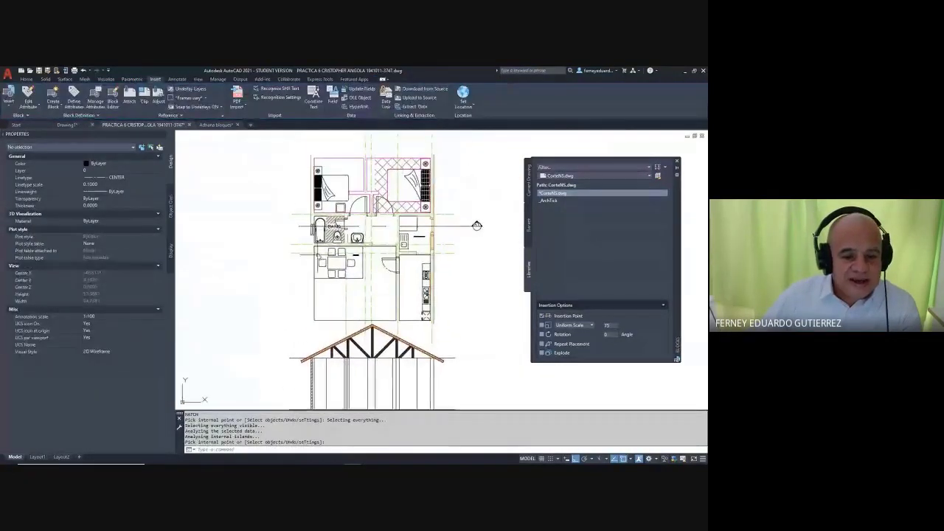
scroll(320, 237, "up", 8)
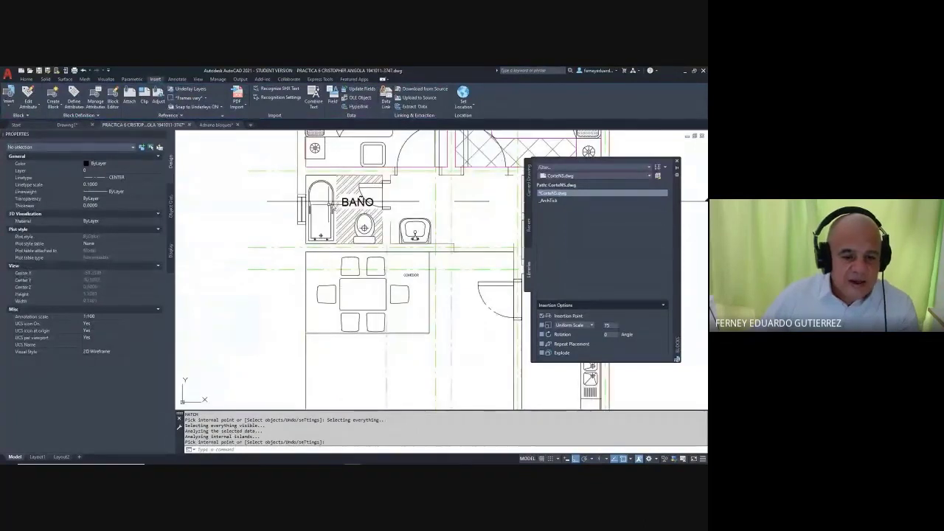
scroll(325, 220, "down", 8)
middle_click_drag(330, 313, 332, 169)
scroll(345, 245, "up", 4)
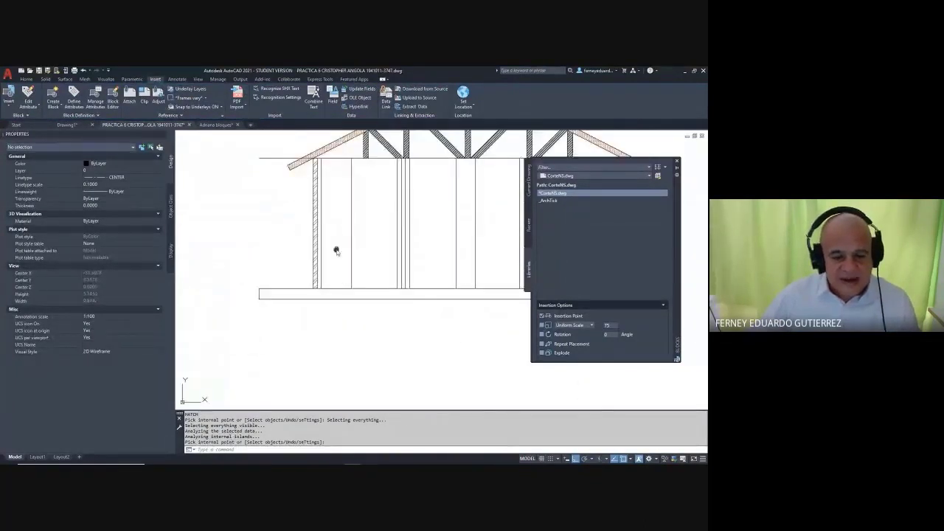
scroll(328, 280, "up", 2)
key("Escape")
key("Escape")
key("Escape")
key("Escape")
key("Escape")
key("Escape")
type("o")
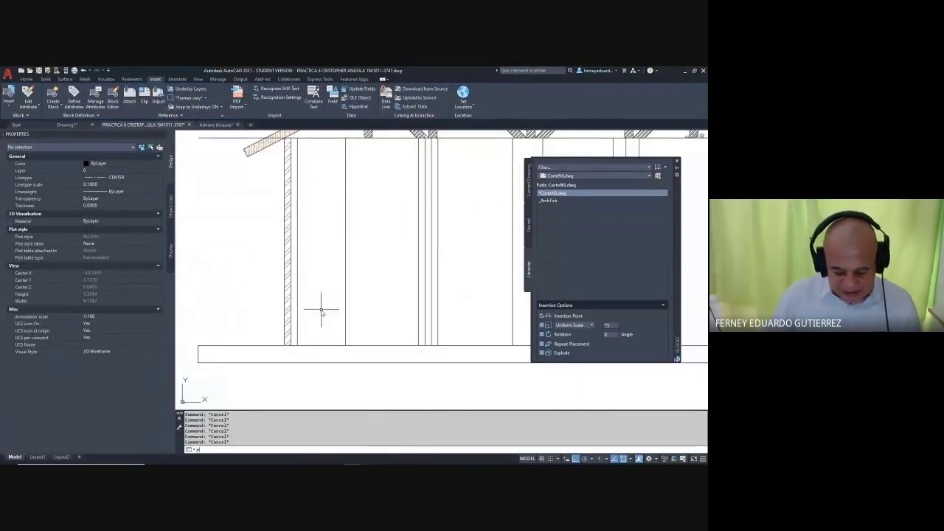
key("Return")
type(".4")
key("Return")
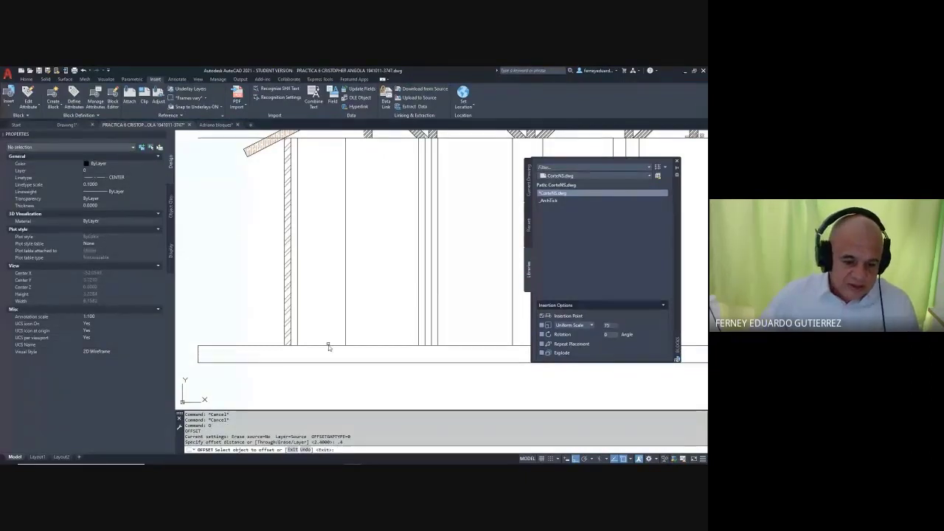
left_click(325, 344)
left_click(315, 321)
key("Escape")
key("Escape")
key("Escape")
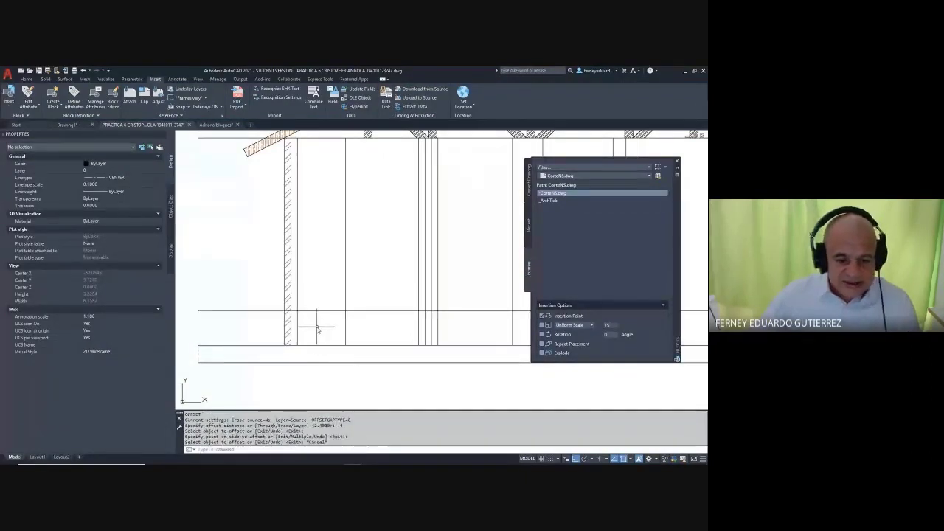
- Erase the middle line of the left exterior wall in the section together with the wall's hatch
scroll(317, 330, "down", 2)
middle_click_drag(309, 281, 324, 407)
scroll(325, 407, "down", 2)
scroll(337, 281, "up", 4)
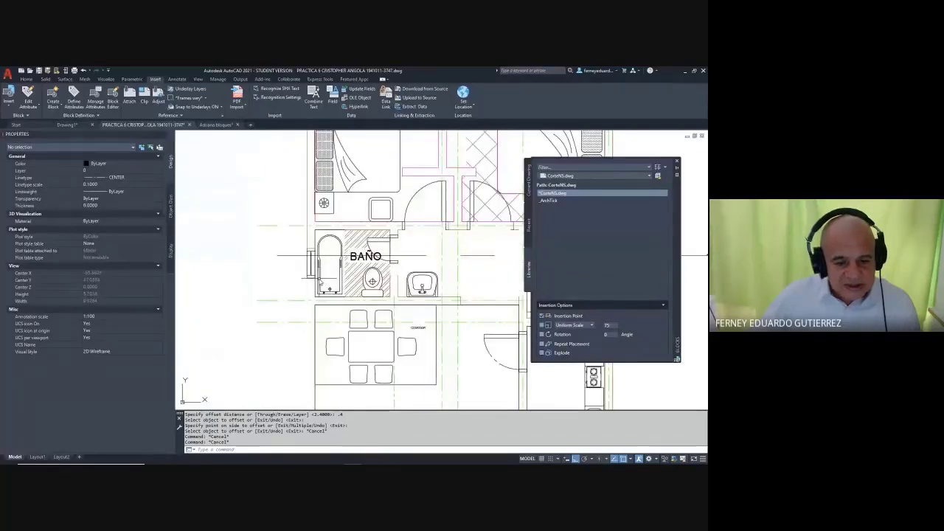
scroll(307, 261, "up", 3)
scroll(298, 256, "down", 5)
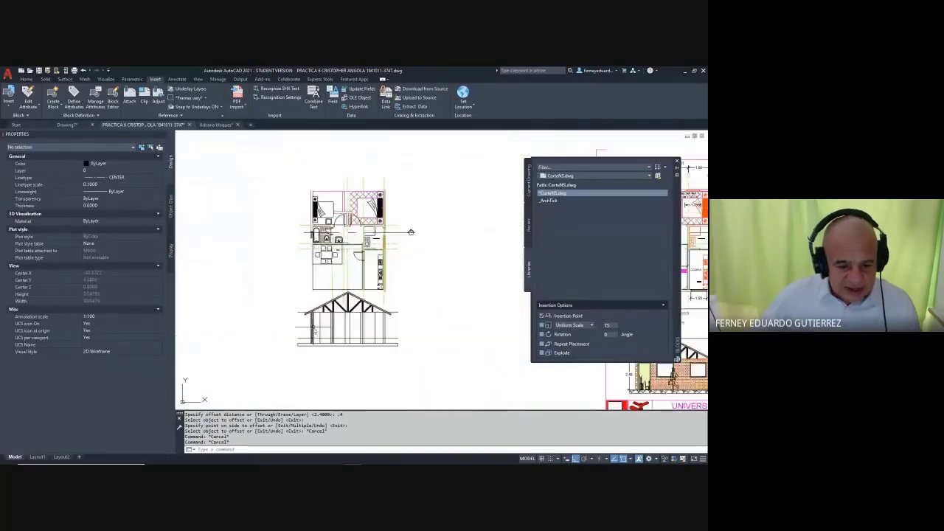
scroll(313, 328, "up", 4)
scroll(298, 240, "up", 2)
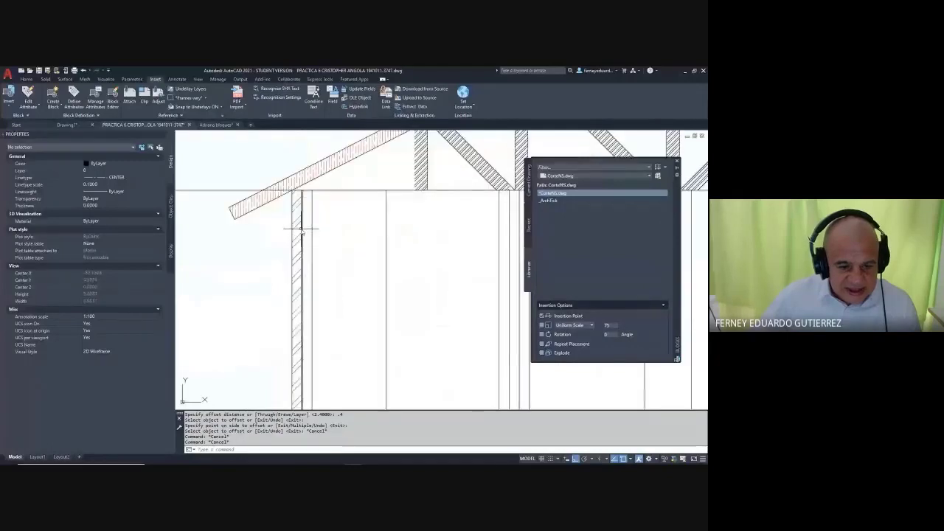
left_click(302, 225)
key("Delete")
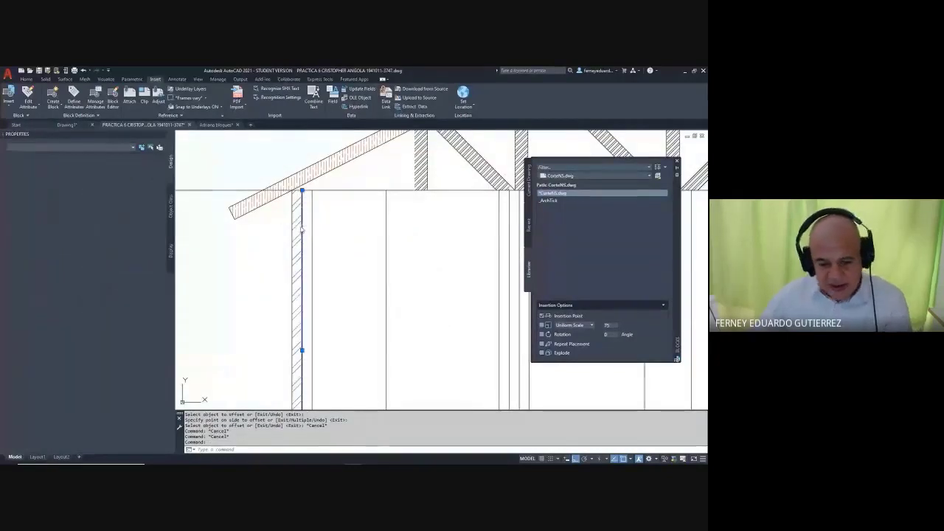
left_click(308, 240)
left_click(297, 242)
left_click(298, 242)
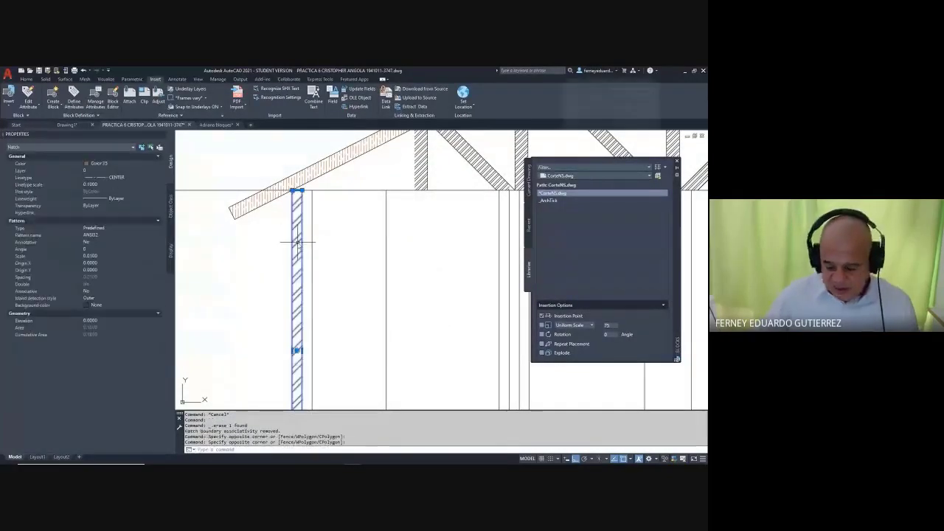
key("Delete")
scroll(295, 243, "down", 3)
middle_click_drag(294, 242, 267, 237)
key("Escape")
key("Escape")
key("Escape")
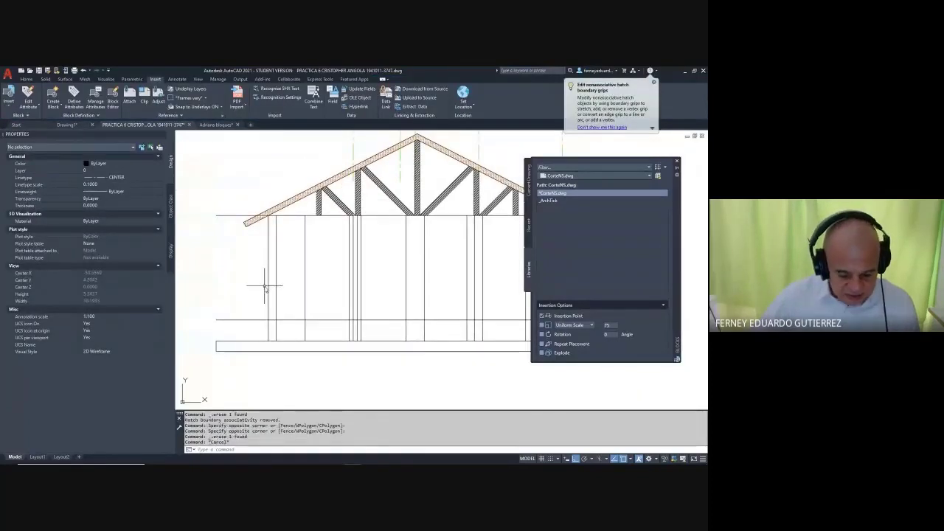
- Hatch the full width of the left exterior wall, both above and below the 0.4 offset line
type("h")
key("Return")
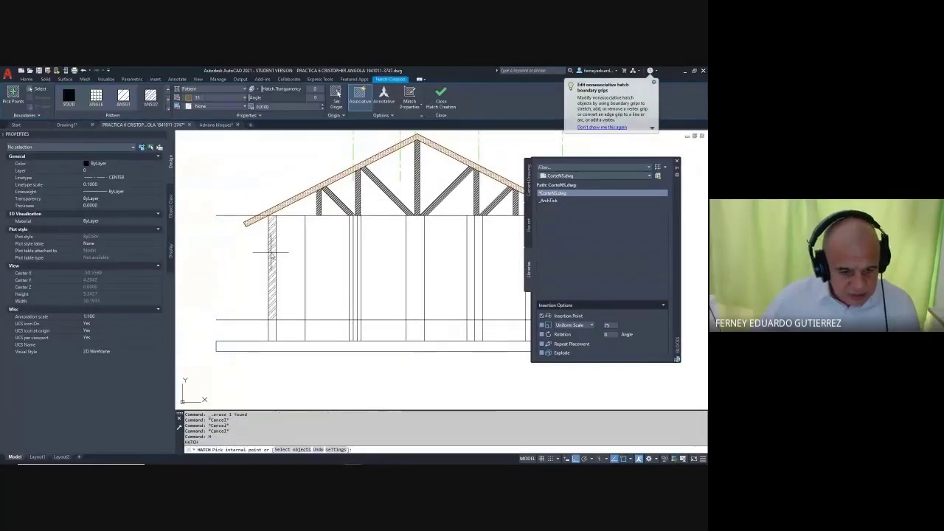
left_click(271, 257)
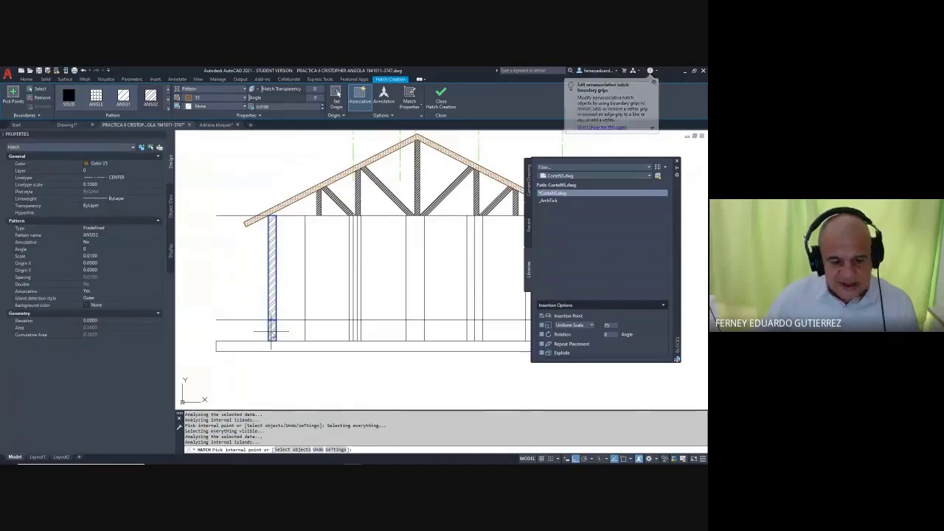
key("Return")
key("Escape")
key("Escape")
- Trim the 0.4 offset line and the adjacent vertical projection line to form the bathtub outline beside the hatched wall
type("tr")
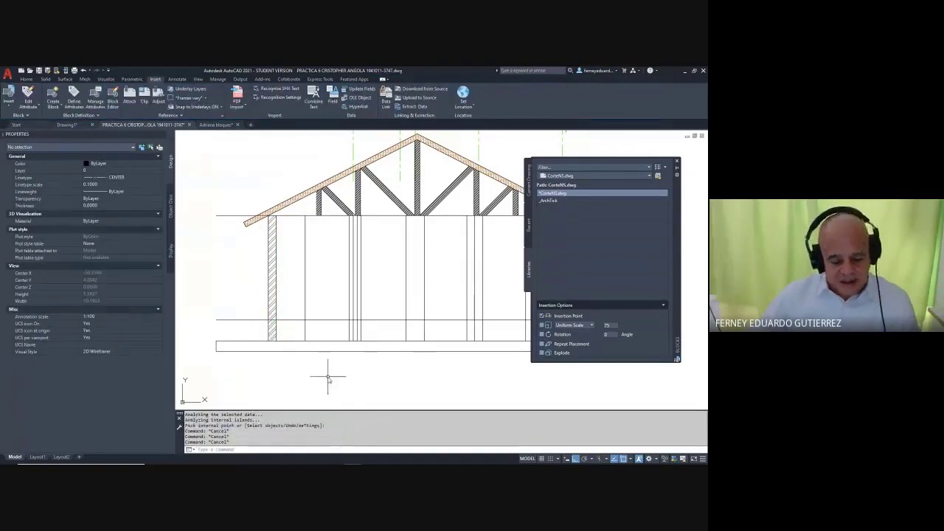
key("Return")
scroll(308, 319, "up", 2)
middle_click_drag(309, 319, 372, 264)
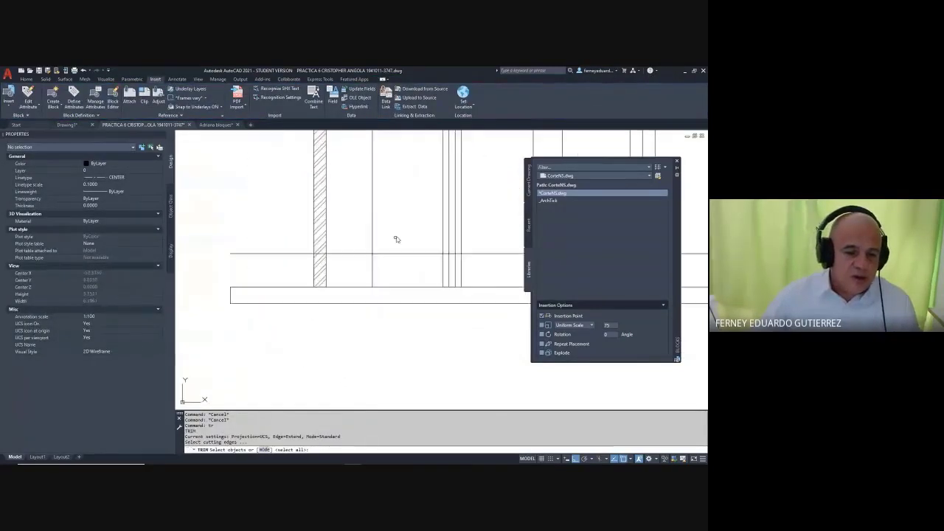
left_click(396, 236)
left_click(362, 264)
key("Return")
left_click_drag(300, 254, 282, 262)
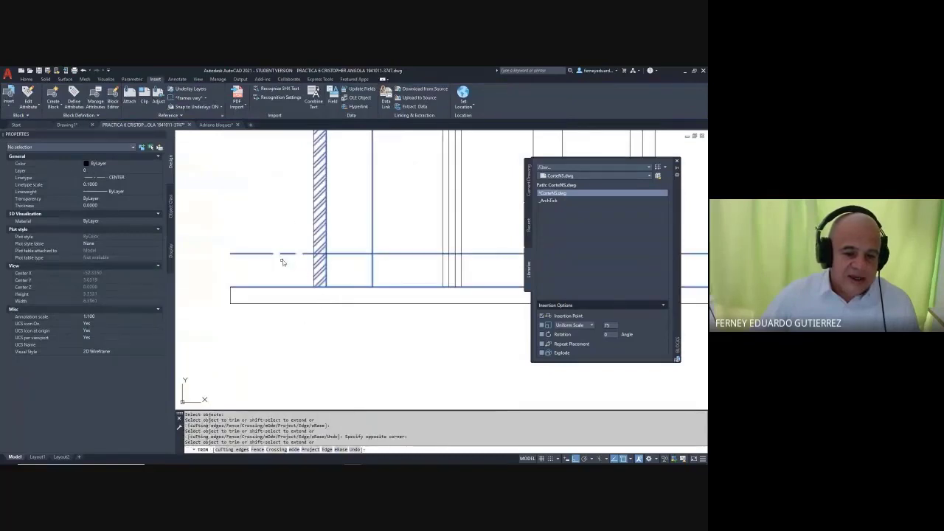
scroll(302, 253, "up", 3)
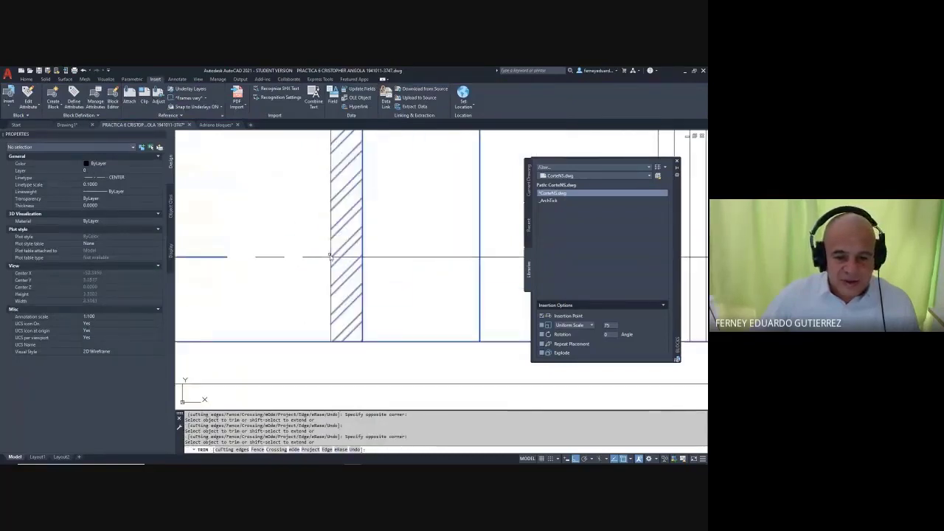
left_click(350, 257)
scroll(397, 264, "down", 3)
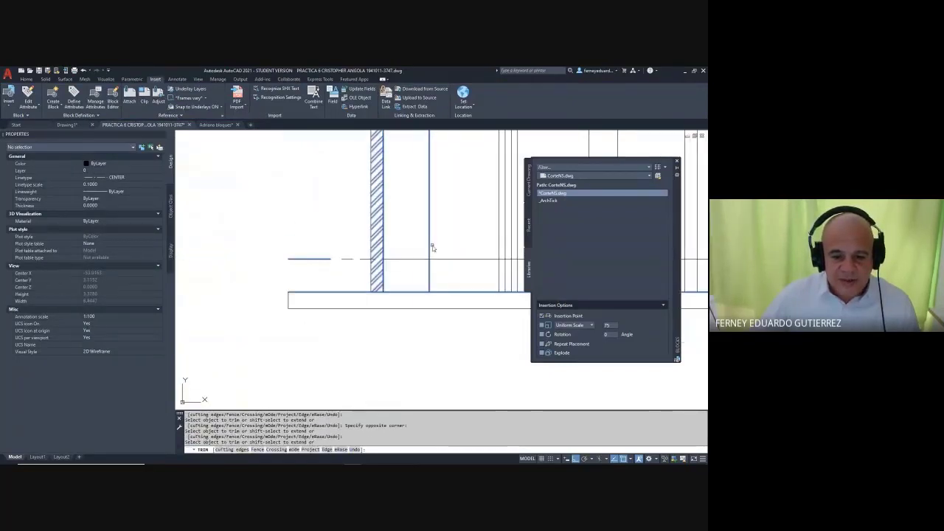
left_click(430, 247)
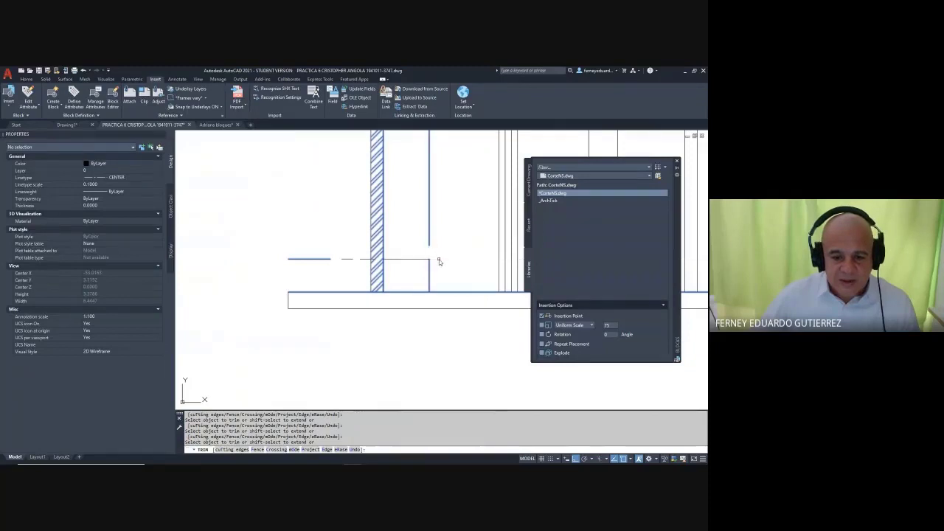
key("Escape")
- Erase the leftover vertical line above the bathtub outline and the leftover horizontal pieces outside the left wall
left_click(438, 230)
left_click(419, 219)
key("Delete")
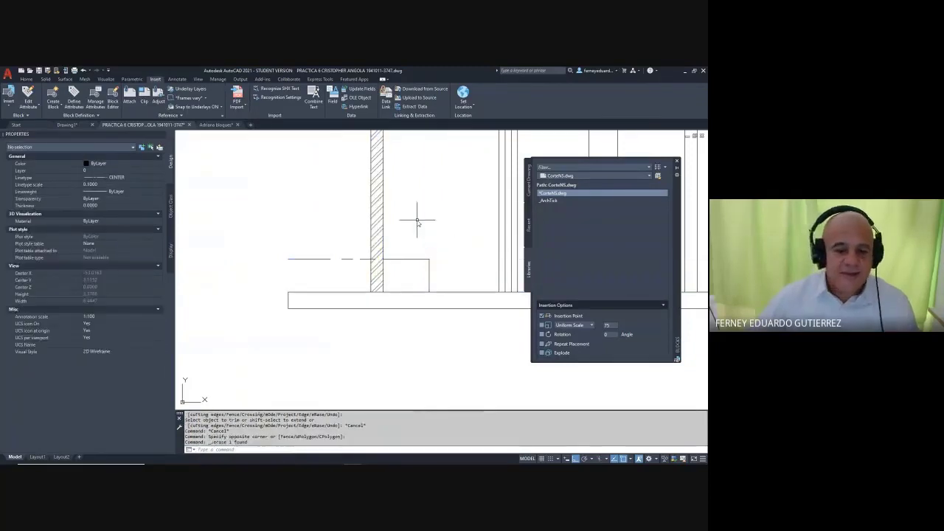
key("Escape")
left_click(357, 253)
left_click(309, 273)
key("Delete")
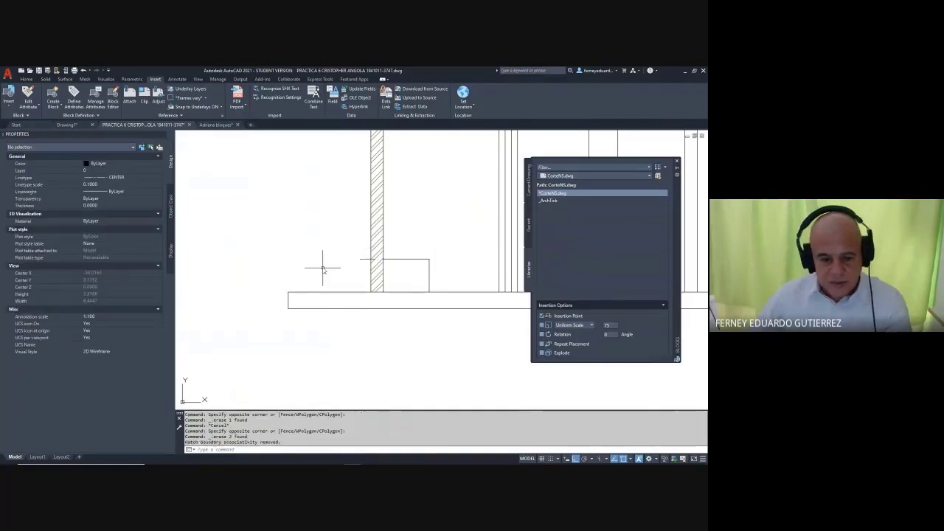
left_click(321, 269)
left_click(366, 251)
key("Delete")
- Examine the bathroom and its door wall in the floor plan against the projected lines of the section
scroll(304, 269, "down", 5)
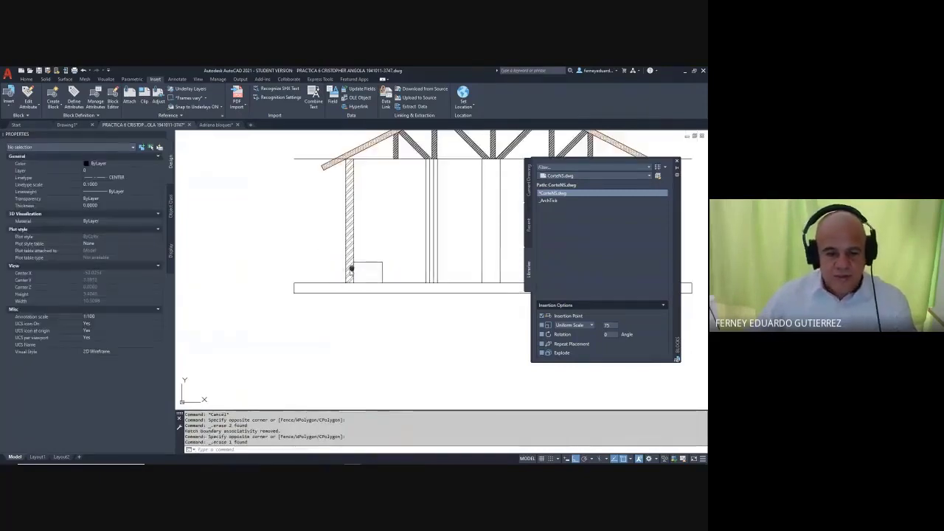
middle_click_drag(313, 227, 340, 346)
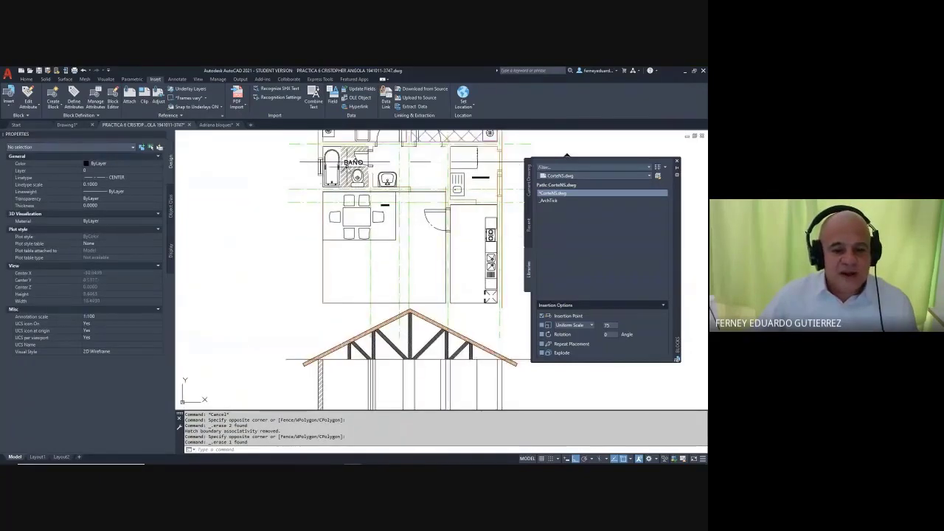
scroll(370, 155, "up", 1)
middle_click_drag(370, 155, 361, 184)
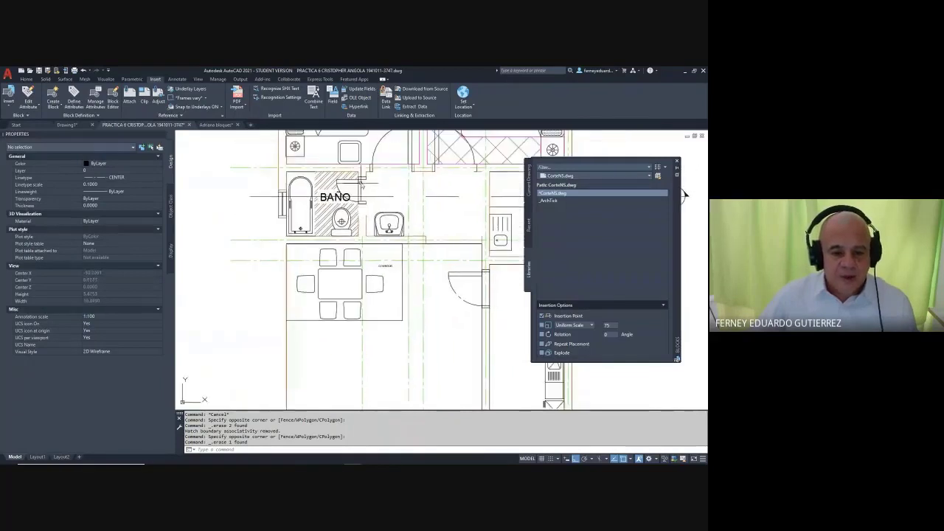
scroll(366, 215, "down", 2)
scroll(366, 275, "up", 2)
mouse_move(365, 339)
middle_mouse_down()
mouse_move(366, 274)
mouse_move(363, 374)
middle_mouse_up()
middle_click_drag(360, 177, 338, 324)
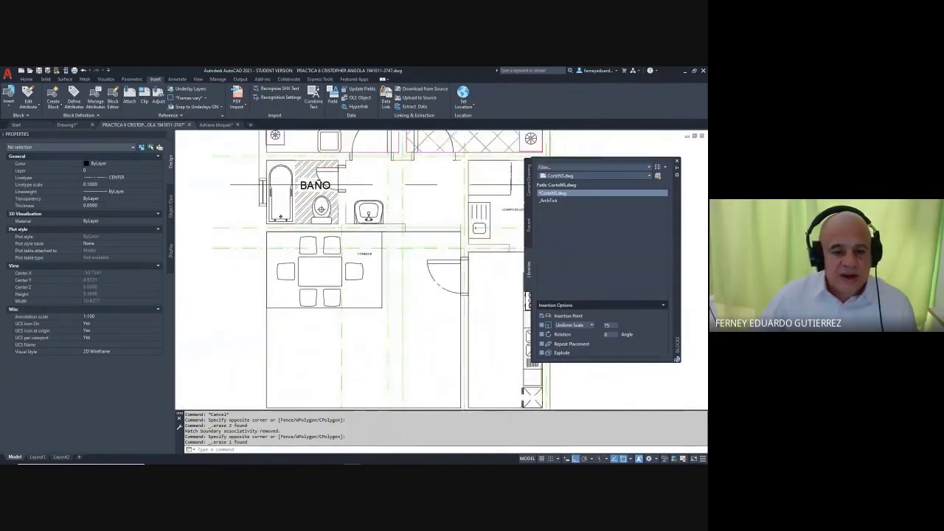
left_click(338, 213)
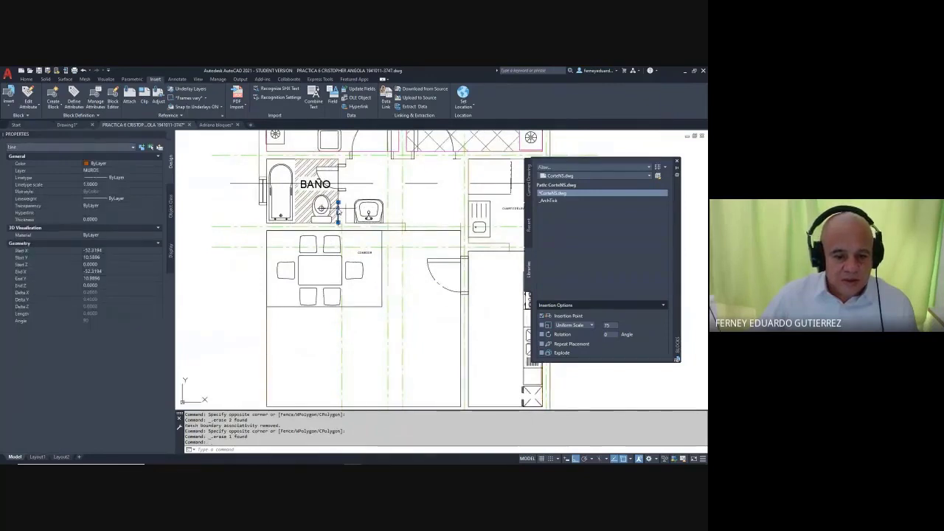
scroll(347, 203, "down", 3)
key("Escape")
key("Escape")
scroll(351, 320, "up", 3)
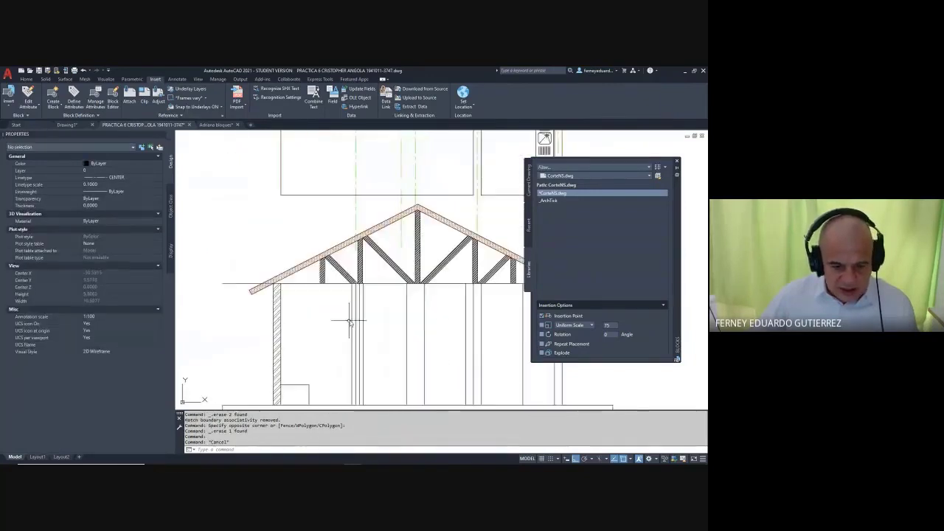
scroll(354, 320, "down", 3)
type("l")
key("Return")
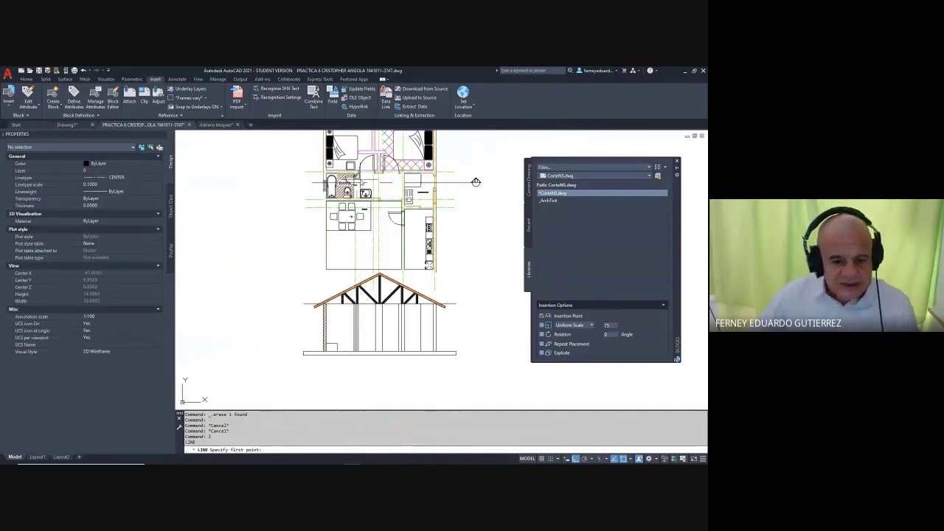
scroll(356, 185, "up", 5)
left_click(354, 225)
scroll(425, 205, "down", 6)
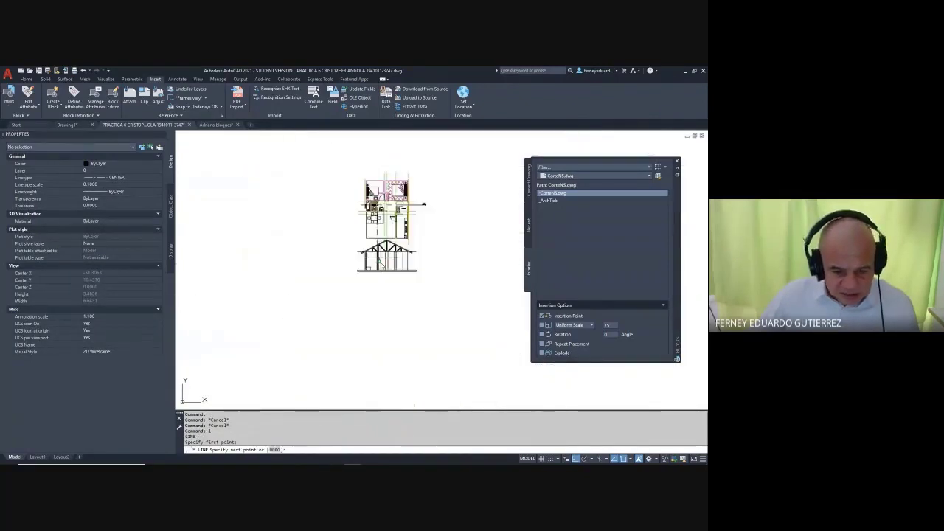
scroll(424, 204, "up", 8)
key("Escape")
scroll(361, 251, "down", 4)
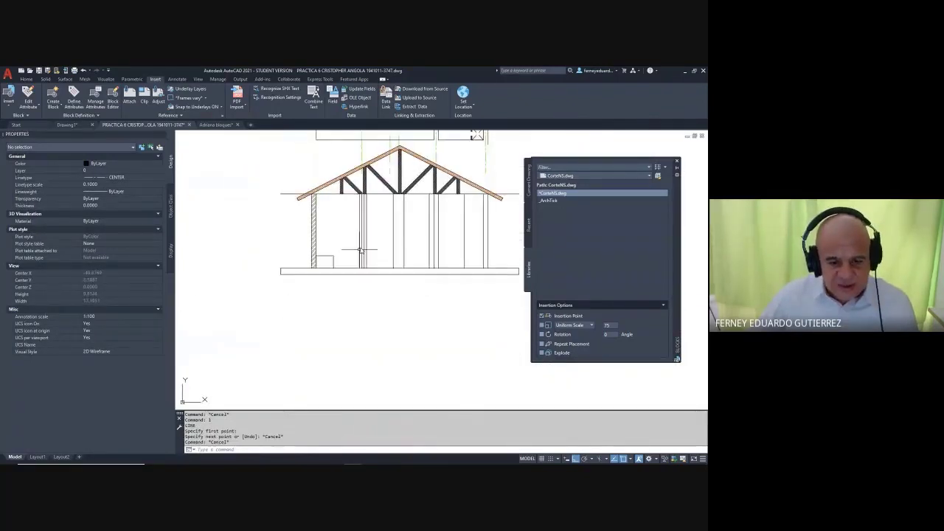
- Erase the two inner vertical lines inside the interior wall beside the bathtub in the section
scroll(360, 251, "up", 4)
left_click(366, 247)
left_click(357, 256)
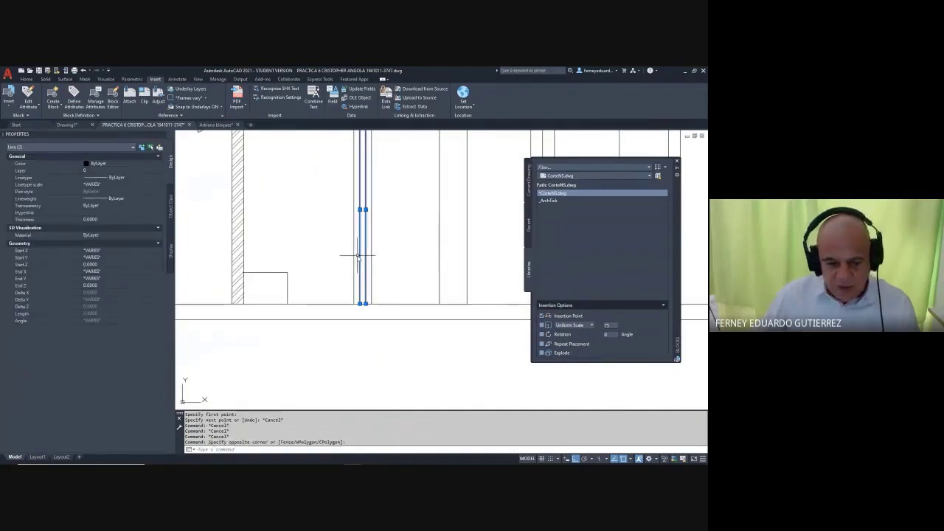
key("Delete")
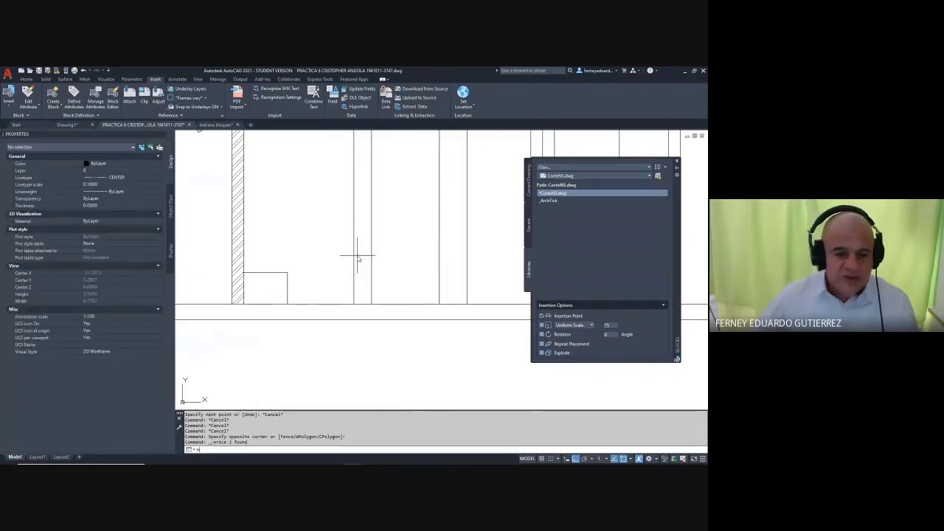
- Try to hatch the interior wall beside the bathtub, and erase the hatch that fills the whole section
type("h")
key("Return")
left_click(362, 216)
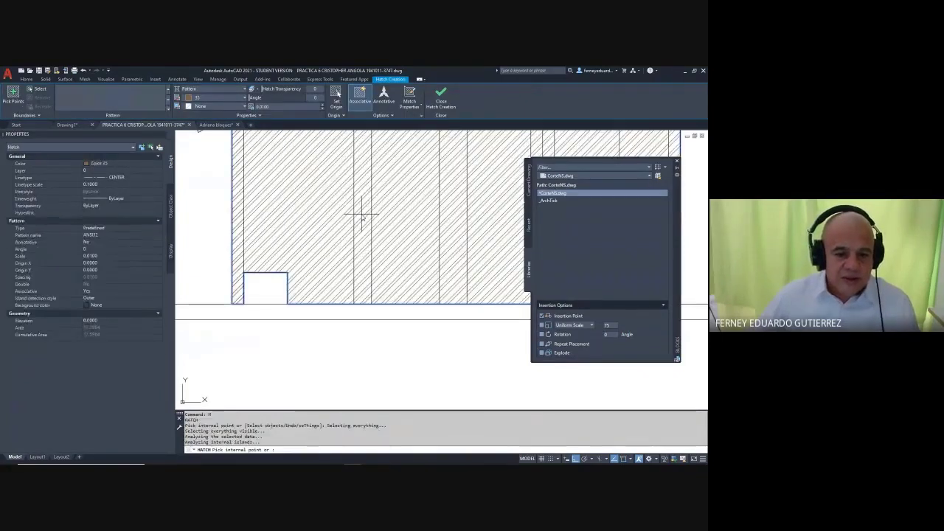
key("Escape")
key("Escape")
key("Escape")
key("Escape")
scroll(358, 232, "down", 5)
left_click(381, 212)
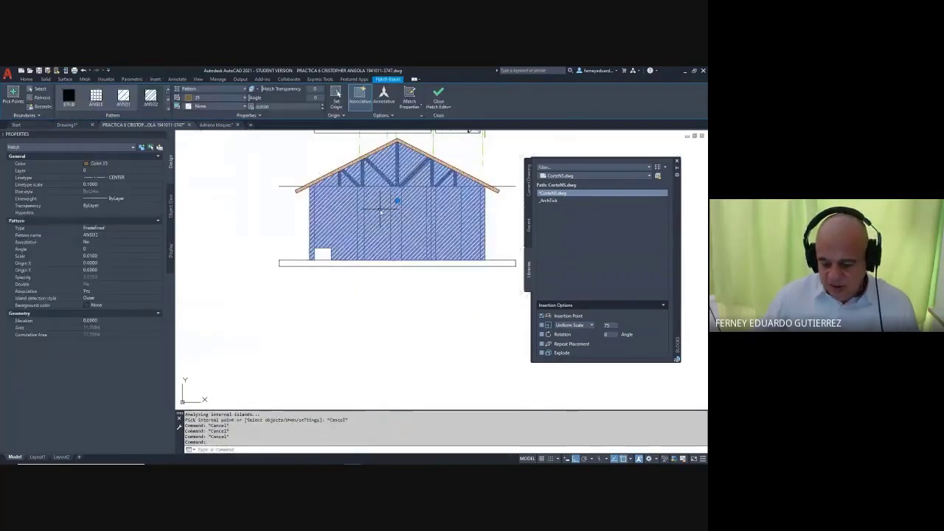
key("Delete")
- Examine where the interior wall's vertical lines meet the horizontal line under the roof truss
scroll(361, 248, "up", 5)
middle_click_drag(362, 249, 362, 342)
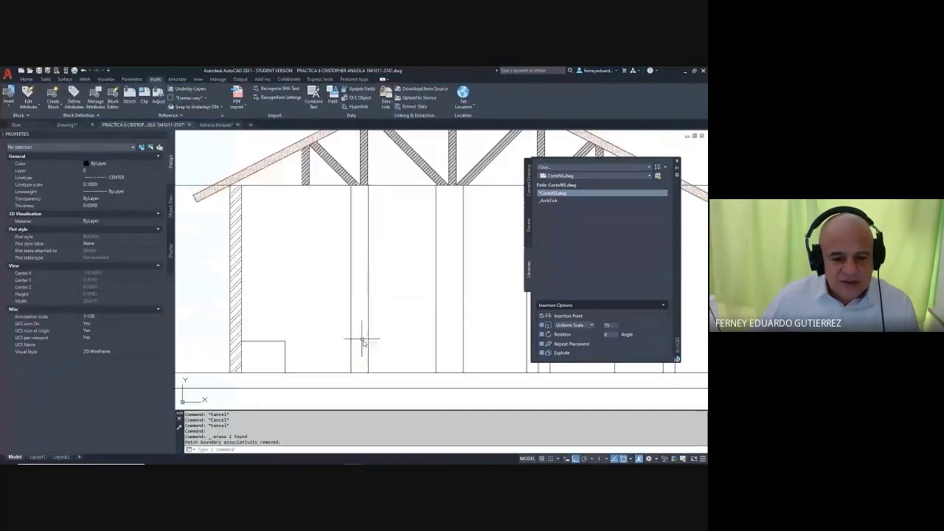
scroll(366, 189, "up", 4)
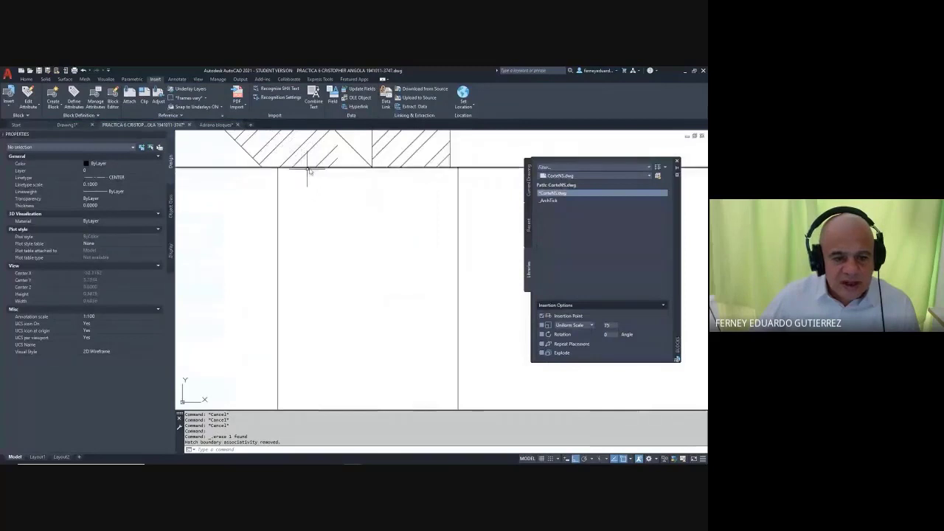
scroll(362, 187, "down", 2)
scroll(375, 215, "down", 3)
key("Escape")
key("Escape")
key("Escape")
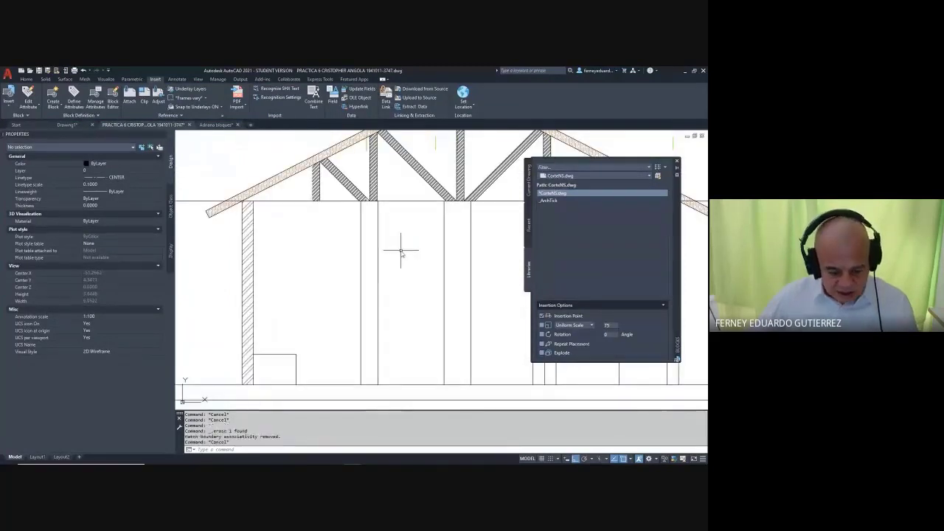
scroll(398, 247, "down", 2)
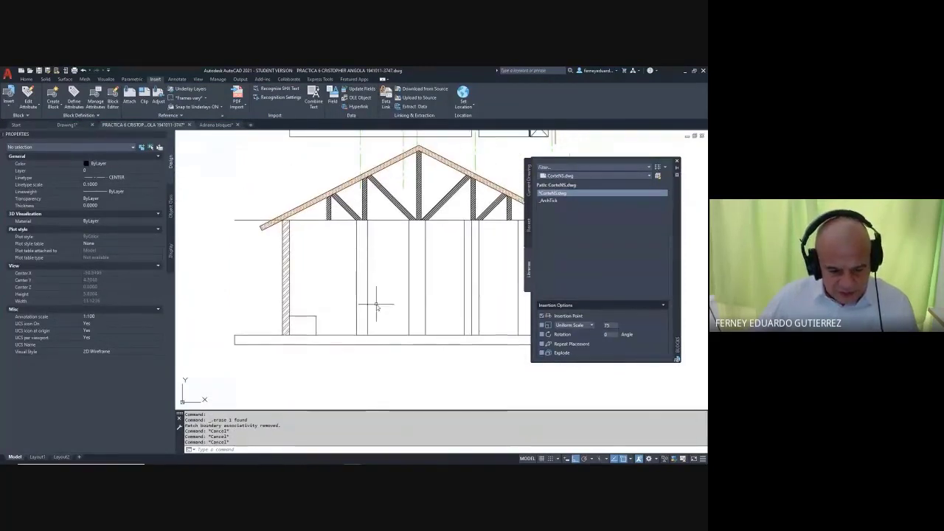
type("rc")
key("Return")
key("Escape")
key("Escape")
key("Escape")
key("Escape")
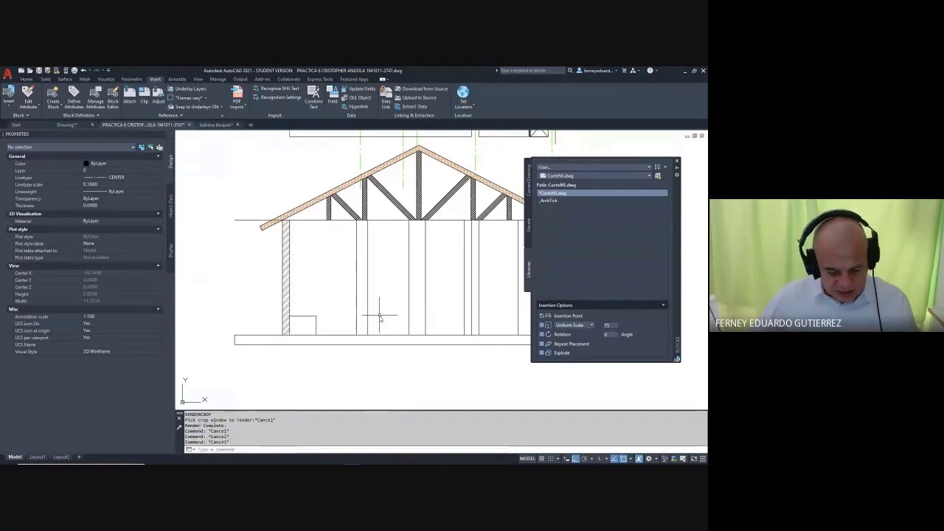
- Hatch the full height of the interior wall beside the bathtub, from the slab to the truss
type("h")
key("Return")
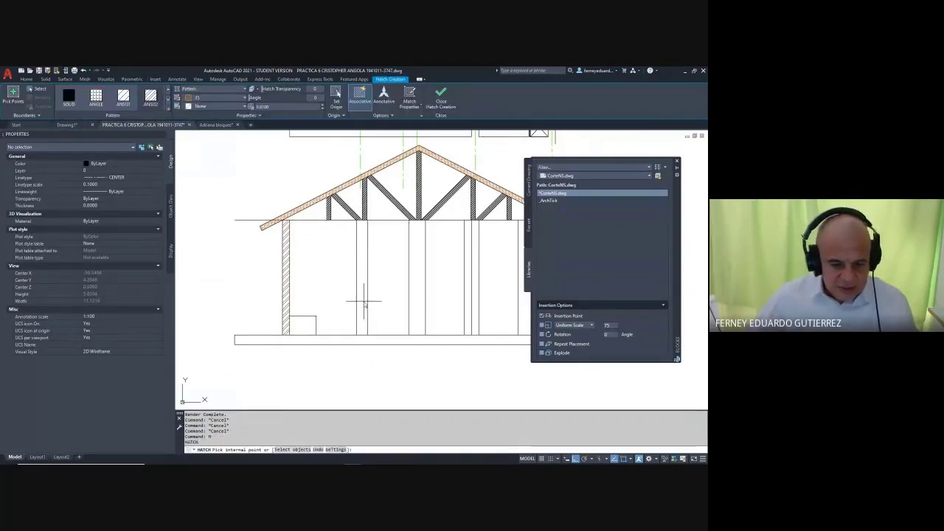
left_click(364, 300)
key("Return")
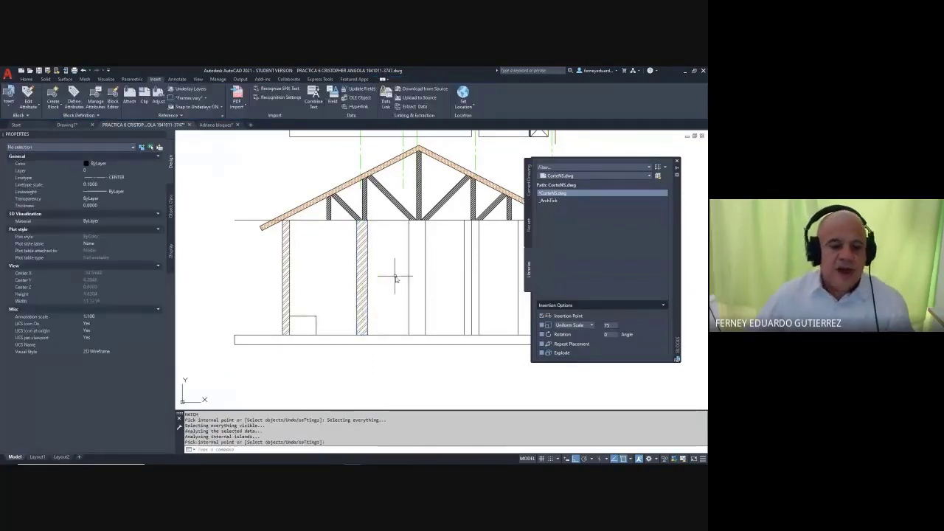
- Examine the floor plan along the cut line against the projected wall strips still unhatched in the section
middle_click_drag(390, 270, 323, 297)
scroll(348, 298, "down", 1)
middle_click_drag(346, 238, 348, 336)
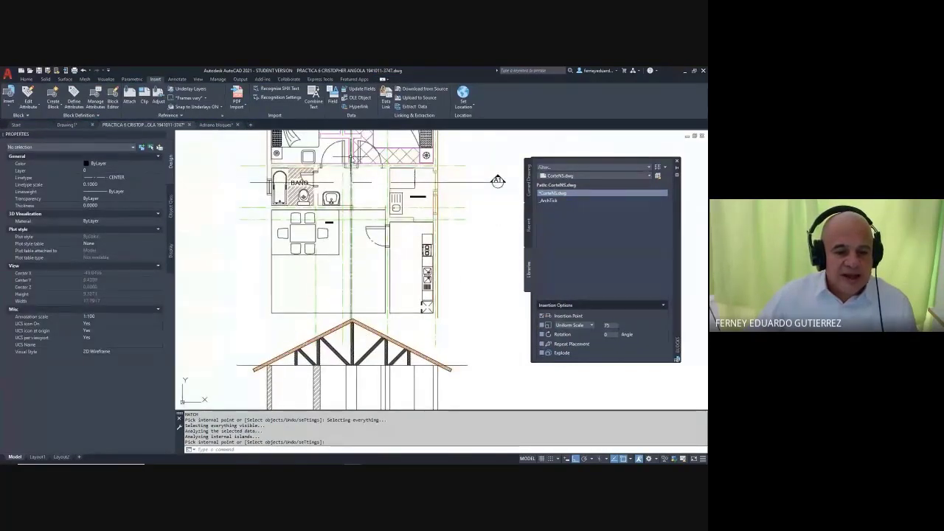
middle_click_drag(361, 267, 371, 152)
key("Escape")
key("Escape")
key("Escape")
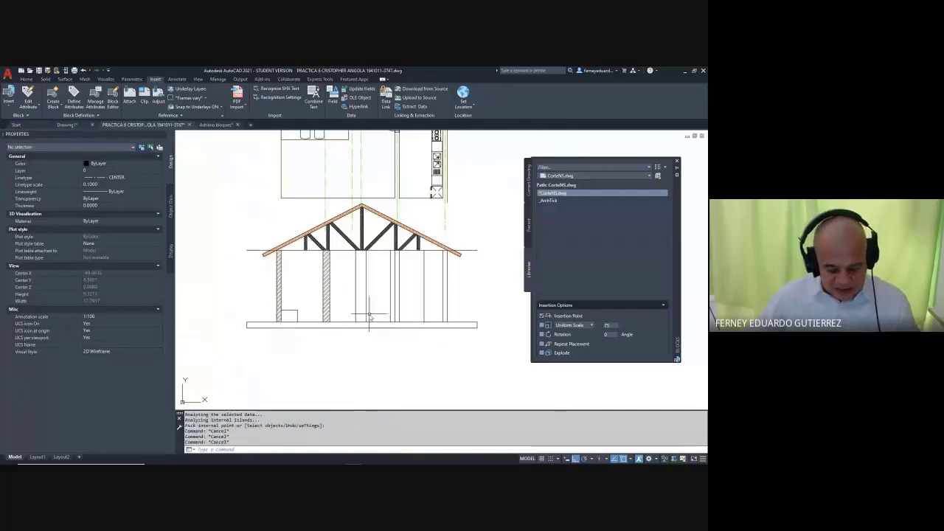
key("Return")
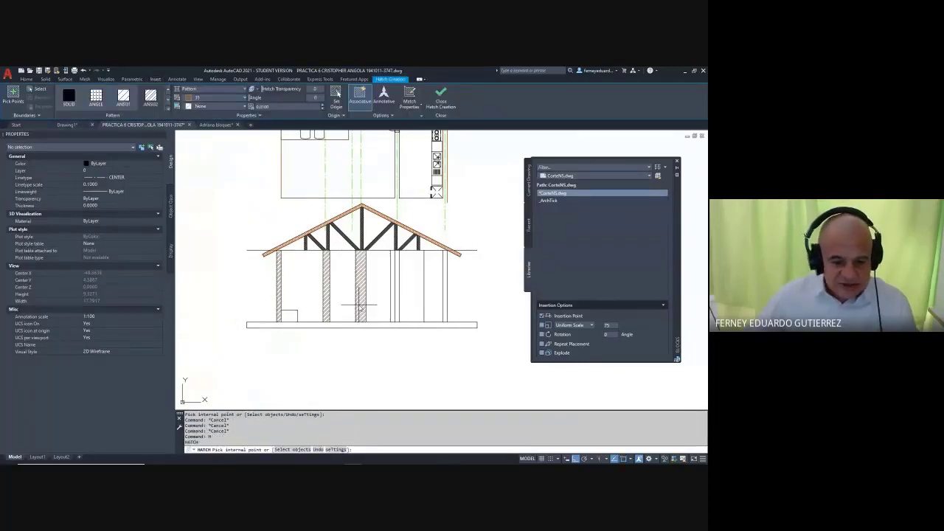
key("Escape")
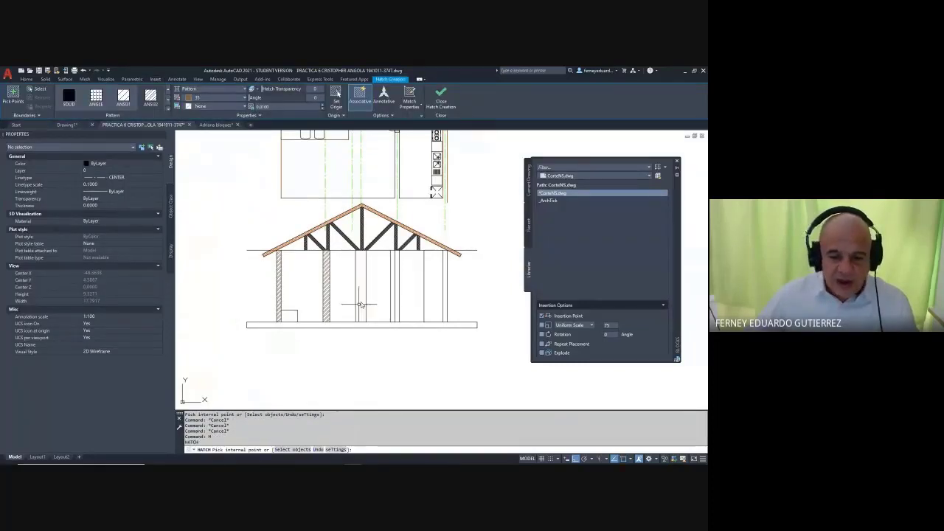
- Erase the extra vertical line inside the interior wall below the truss post to the right of the ridge
middle_click_drag(360, 293, 343, 331)
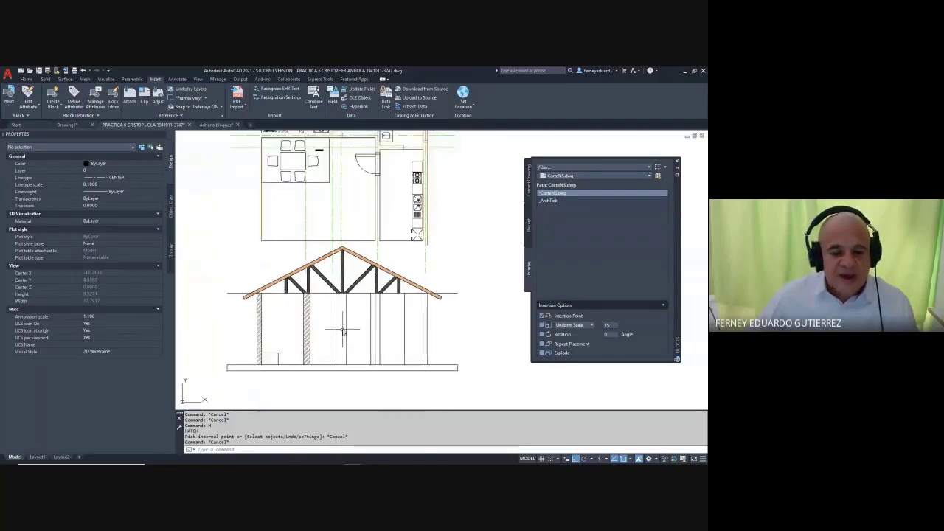
scroll(376, 311, "up", 2)
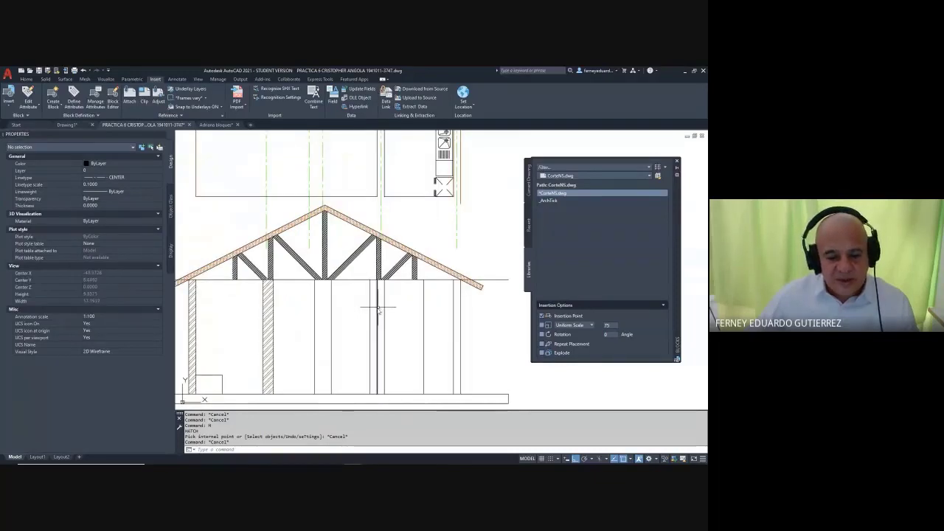
left_click(378, 310)
key("Delete")
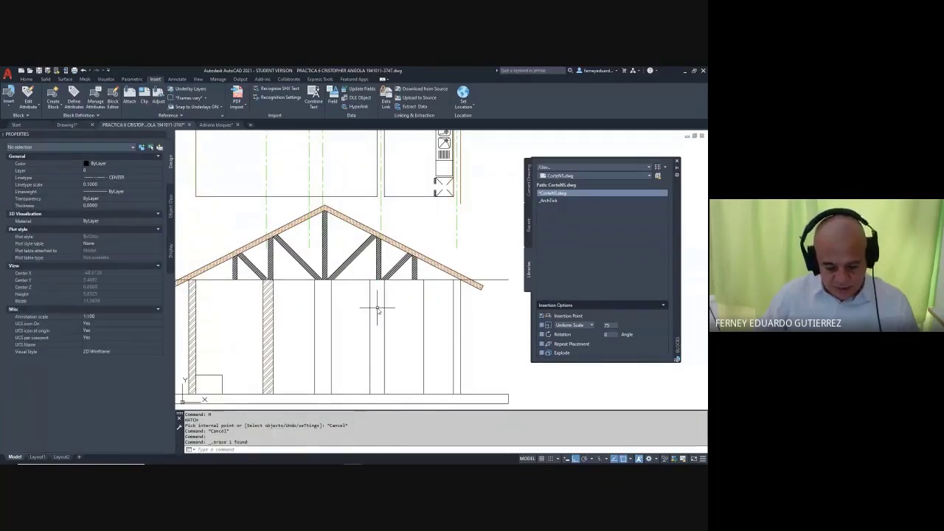
- Hatch the interior wall right of the ridge and the right exterior wall of the section
key("Return")
left_click(378, 309)
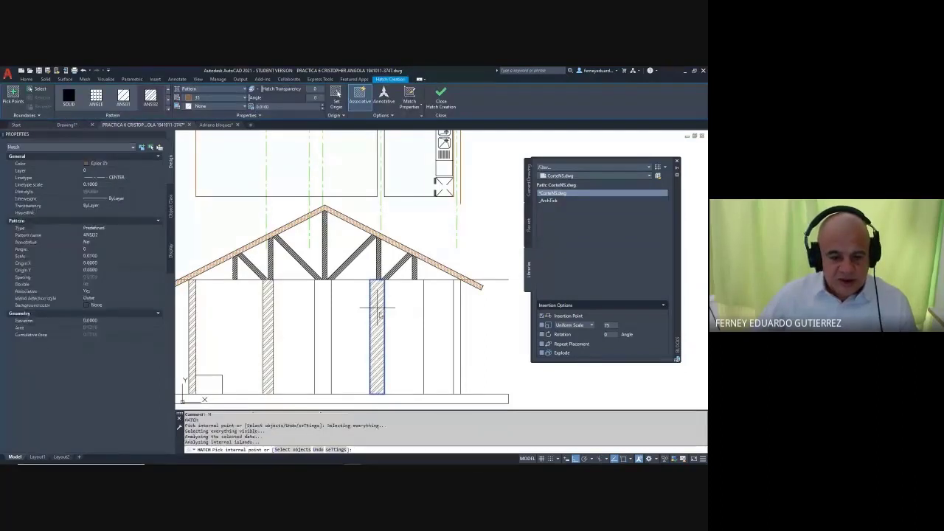
scroll(378, 310, "down", 2)
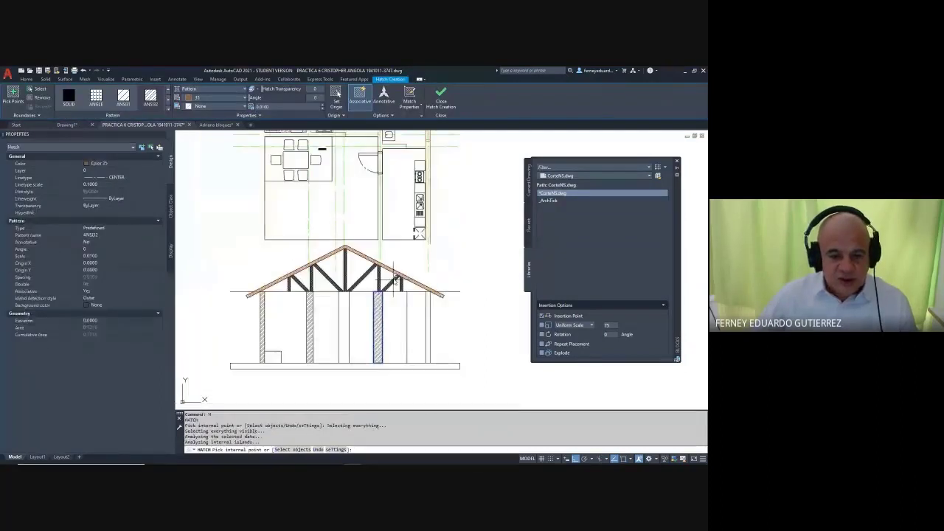
left_click(430, 313)
left_click(422, 315)
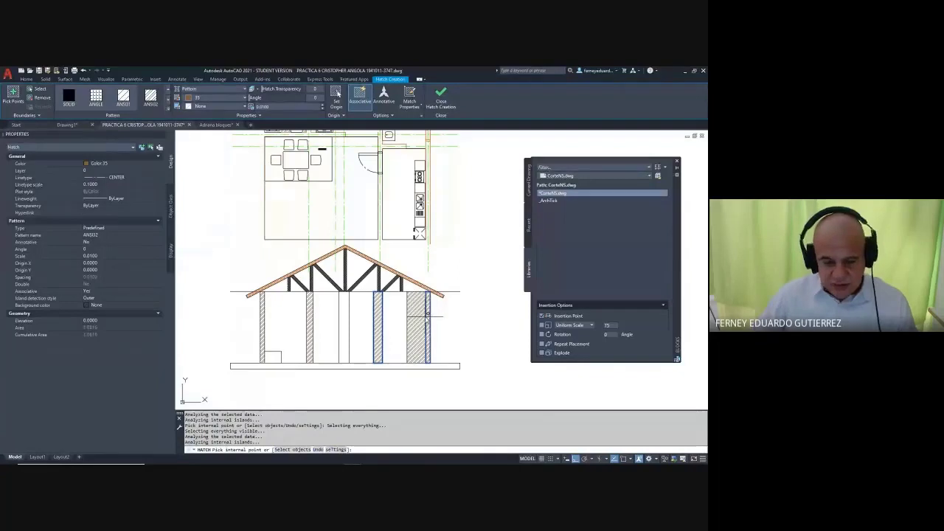
key("Escape")
key("Escape")
key("Escape")
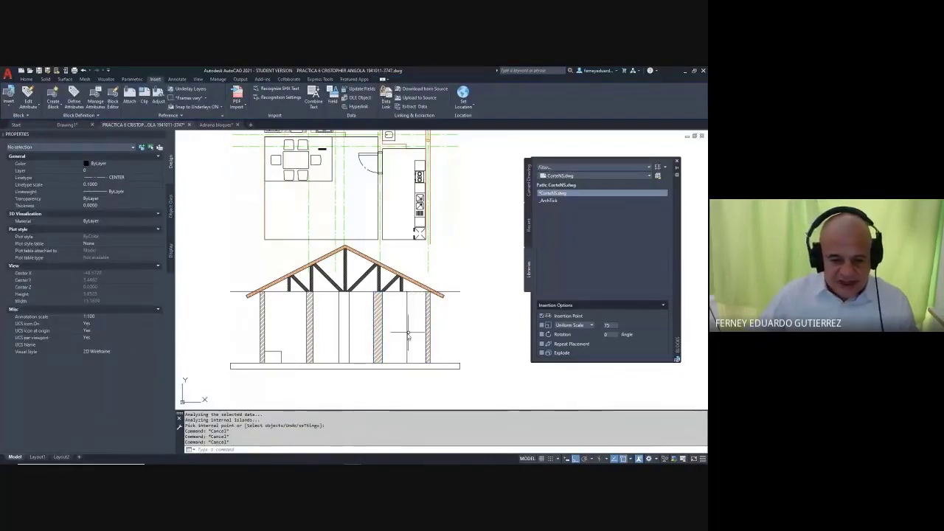
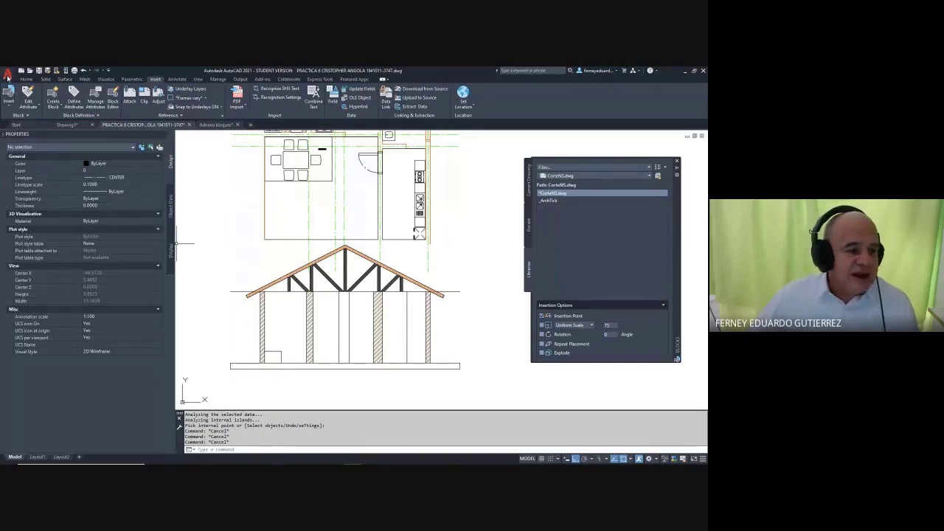
- Switch to the block library drawing and search its kitchen furniture frames for refrigerator elevation blocks
left_click(7, 74)
left_click(85, 130)
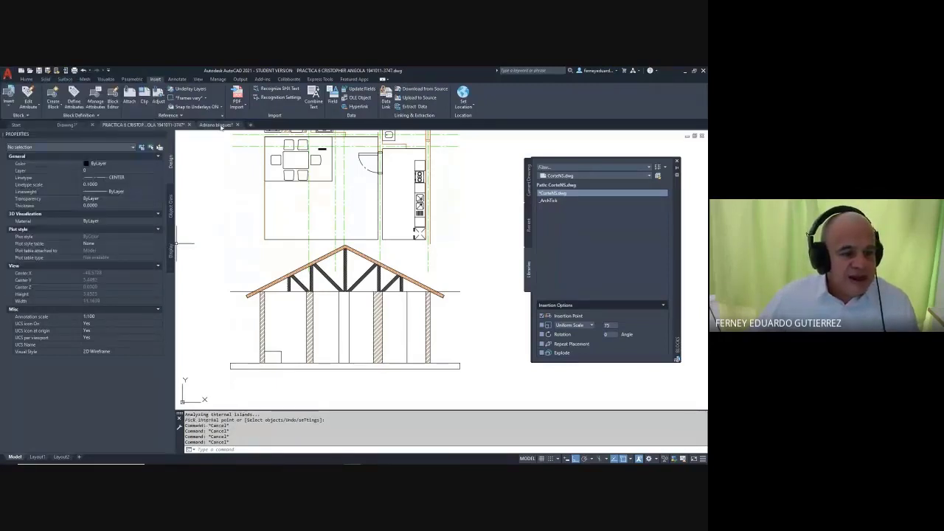
scroll(383, 237, "down", 6)
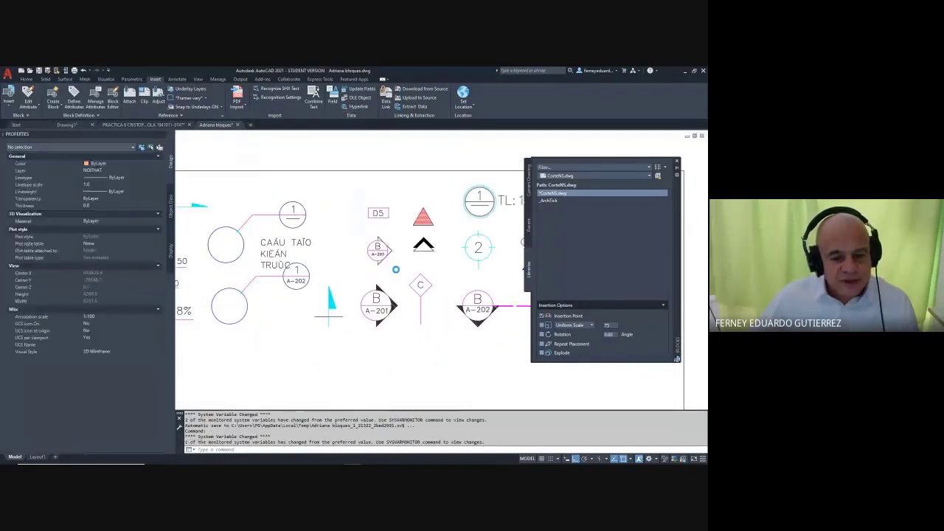
middle_click_drag(356, 211, 444, 347)
scroll(226, 294, "up", 4)
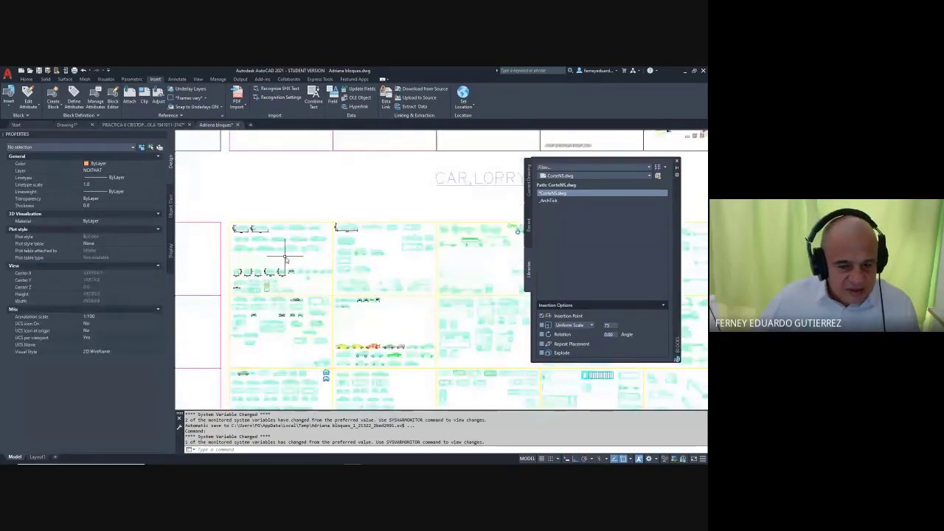
scroll(312, 247, "down", 3)
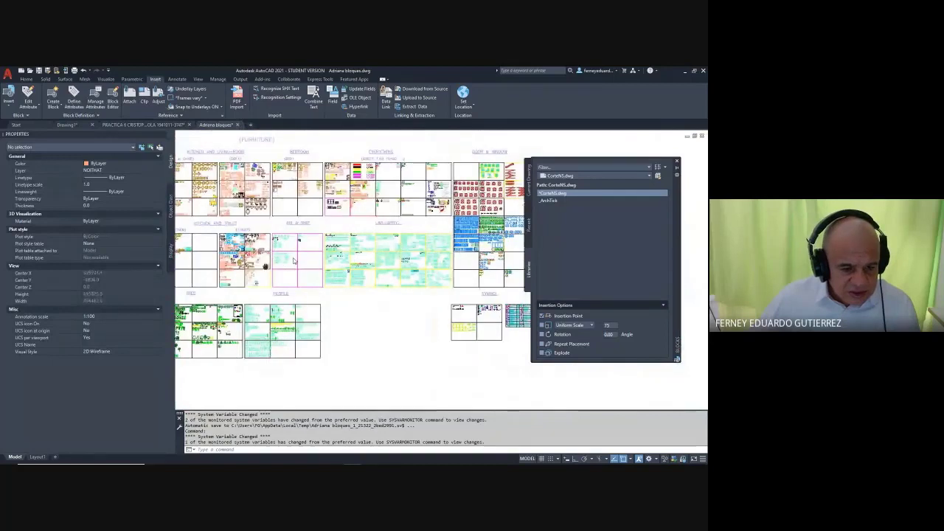
scroll(285, 231, "up", 6)
scroll(285, 231, "up", 2)
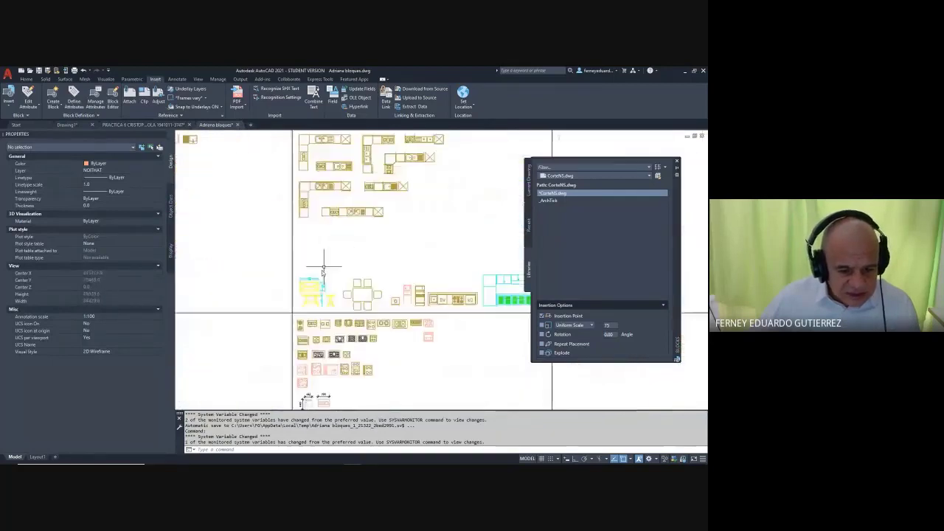
mouse_move(425, 311)
middle_mouse_down()
mouse_move(333, 308)
mouse_move(472, 281)
mouse_move(420, 263)
mouse_move(441, 203)
middle_mouse_up()
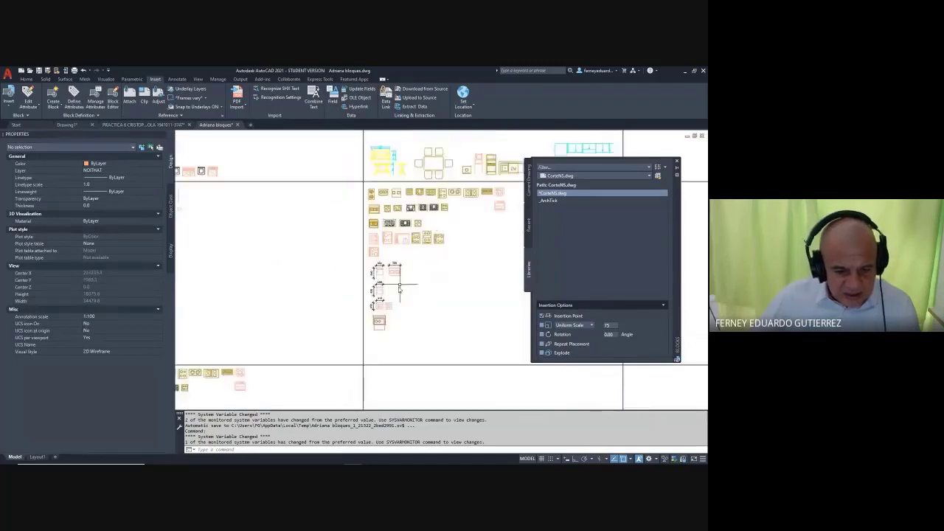
middle_click_drag(359, 305, 485, 298)
middle_click_drag(287, 251, 299, 261)
scroll(261, 238, "up", 2)
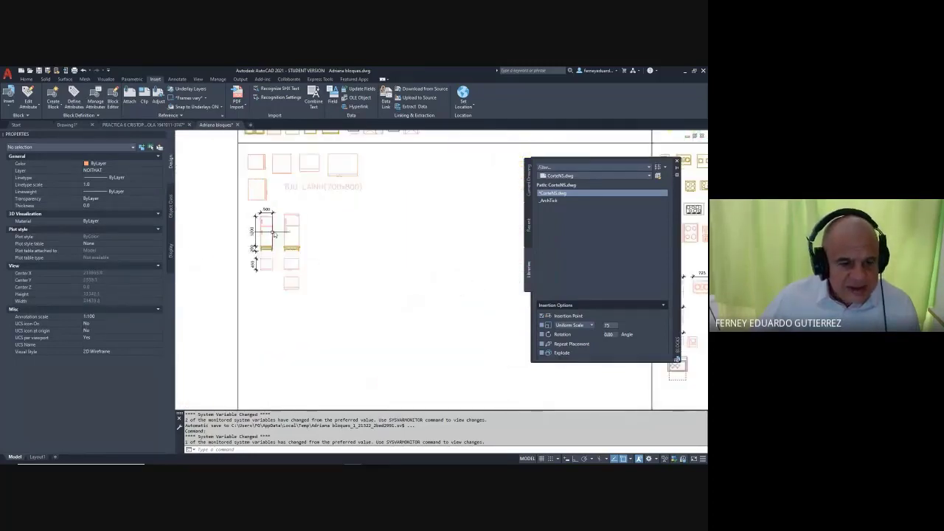
middle_click_drag(283, 221, 297, 259)
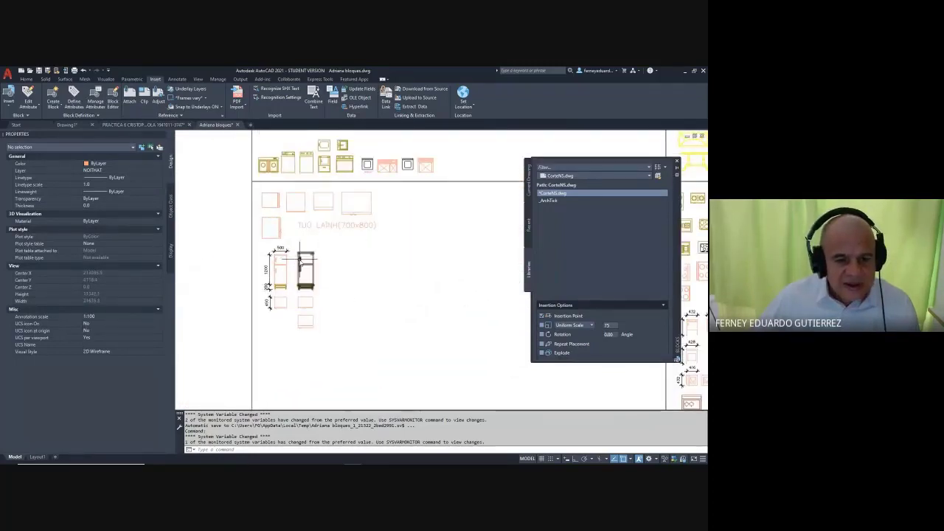
middle_click_drag(286, 243, 266, 231)
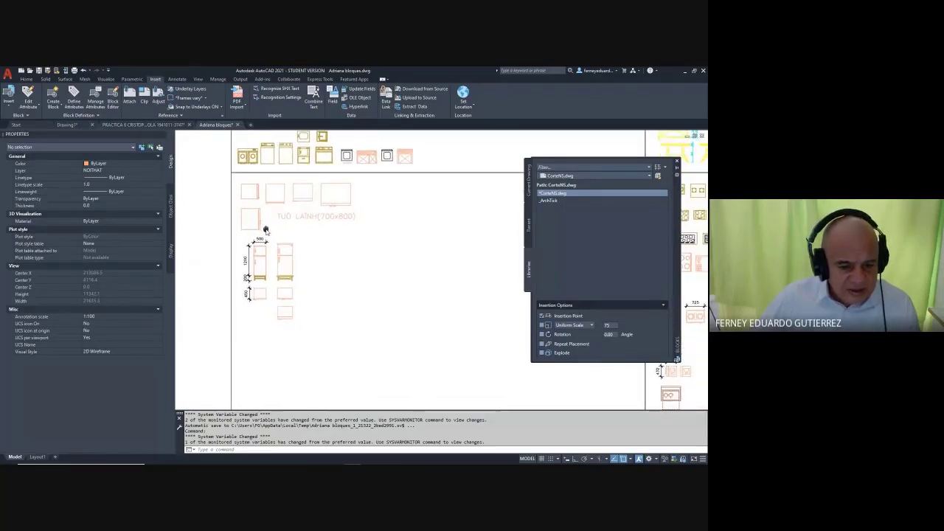
scroll(267, 231, "up", 4)
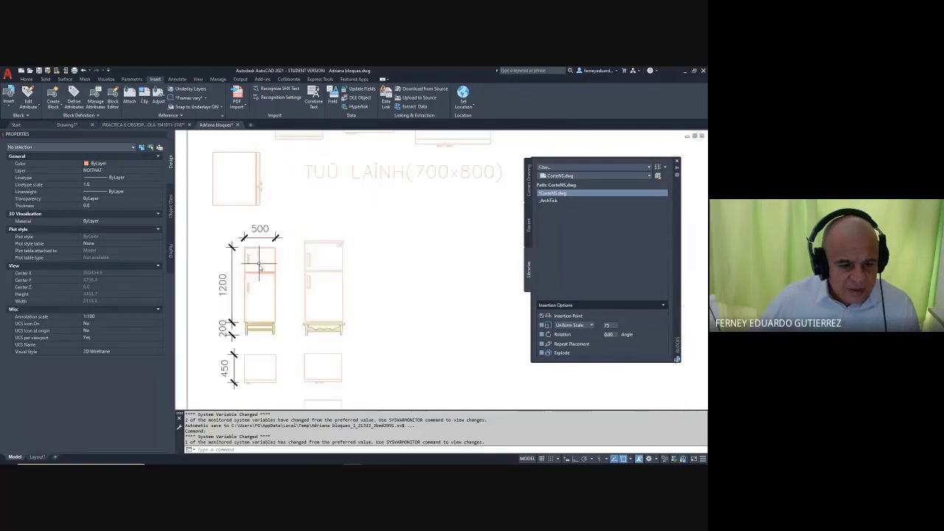
key("Escape")
key("Escape")
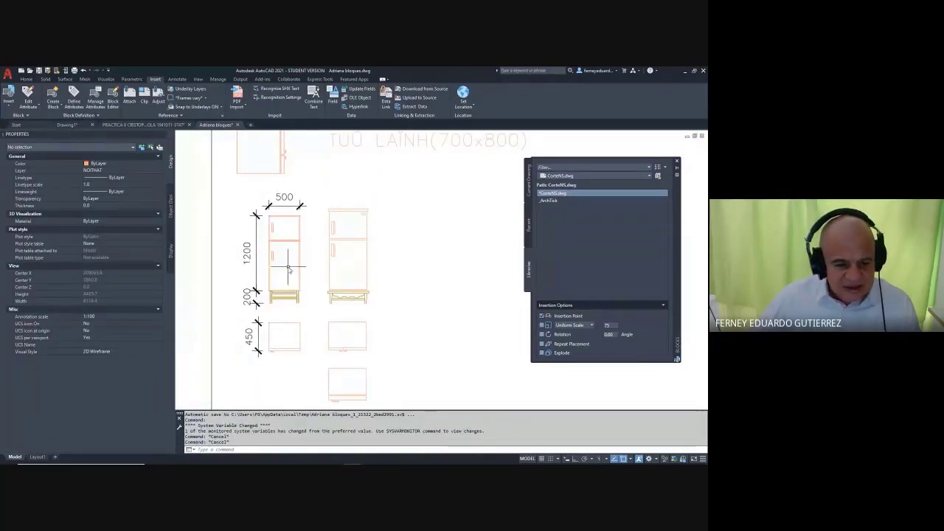
key("ctrl+c")
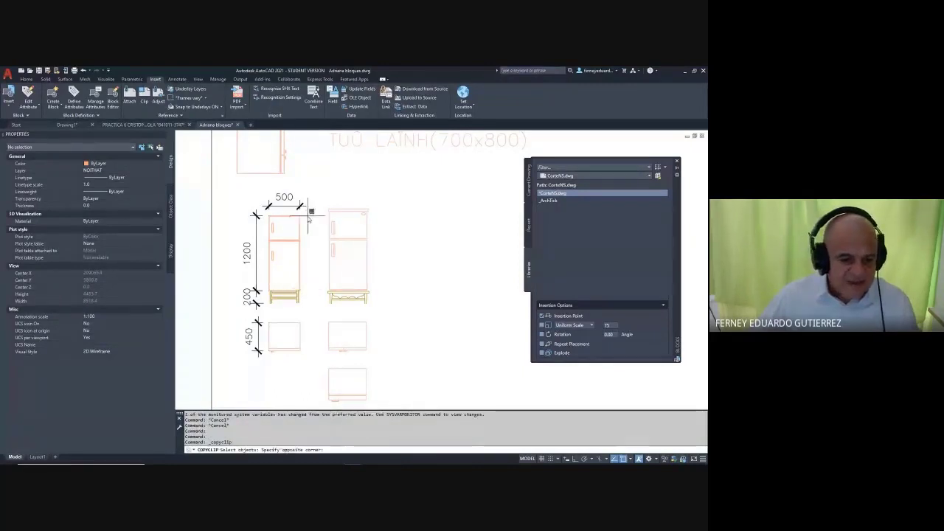
left_click(308, 214)
left_click(306, 275)
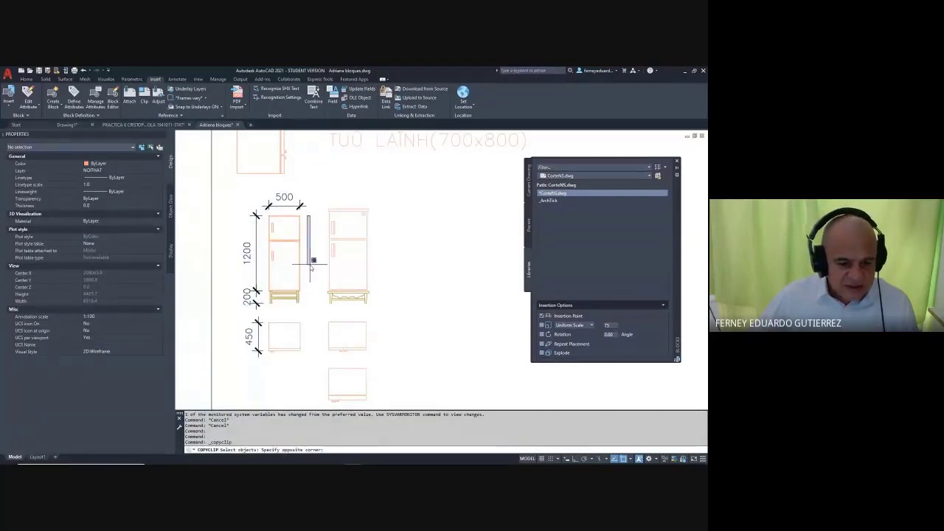
key("Escape")
key("Escape")
- Examine the plan-view blocks below the refrigerator elevations and the neighbouring kitchen frames, ending at the two refrigerator elevations
middle_click_drag(307, 270, 285, 232)
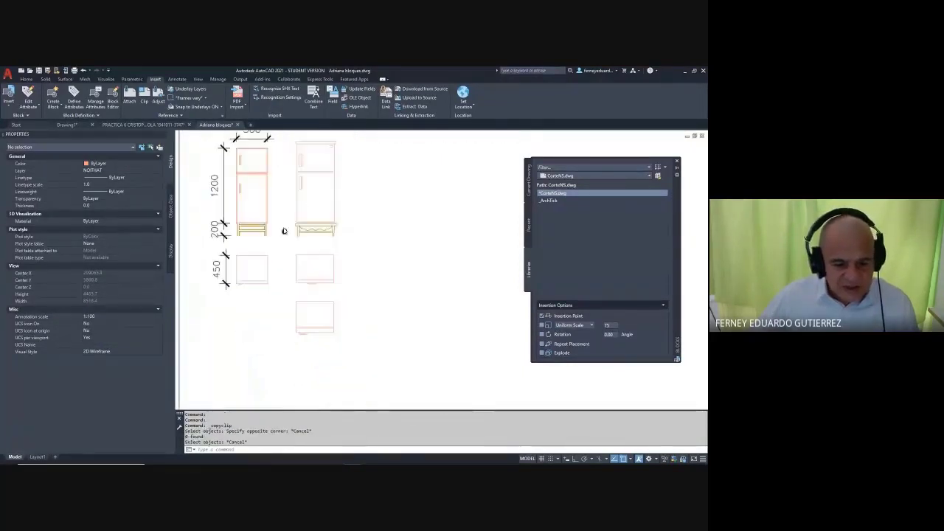
scroll(303, 305, "up", 3)
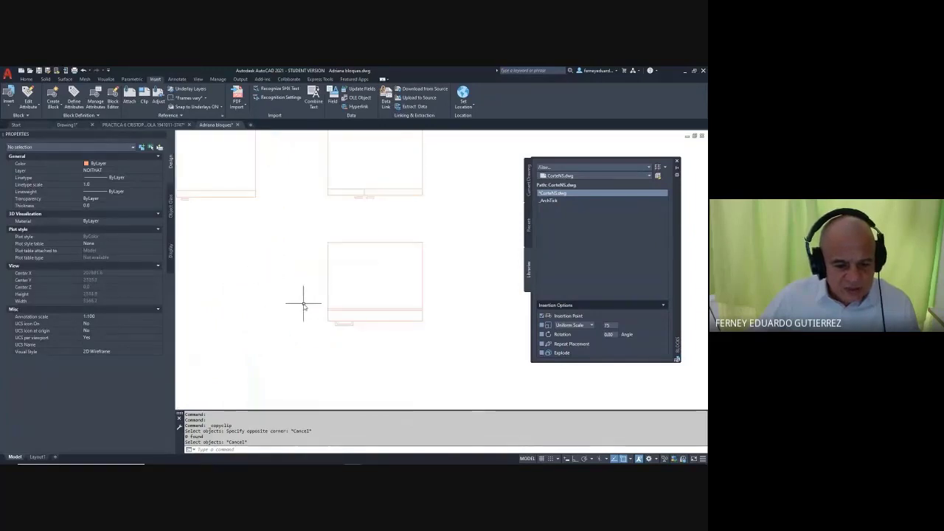
scroll(303, 305, "up", 2)
scroll(331, 310, "down", 5)
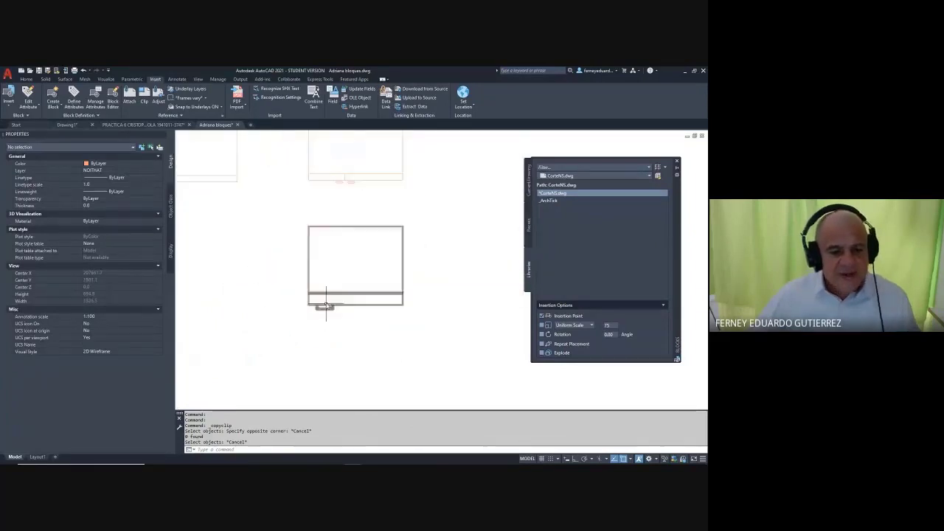
key("Escape")
key("Escape")
key("Escape")
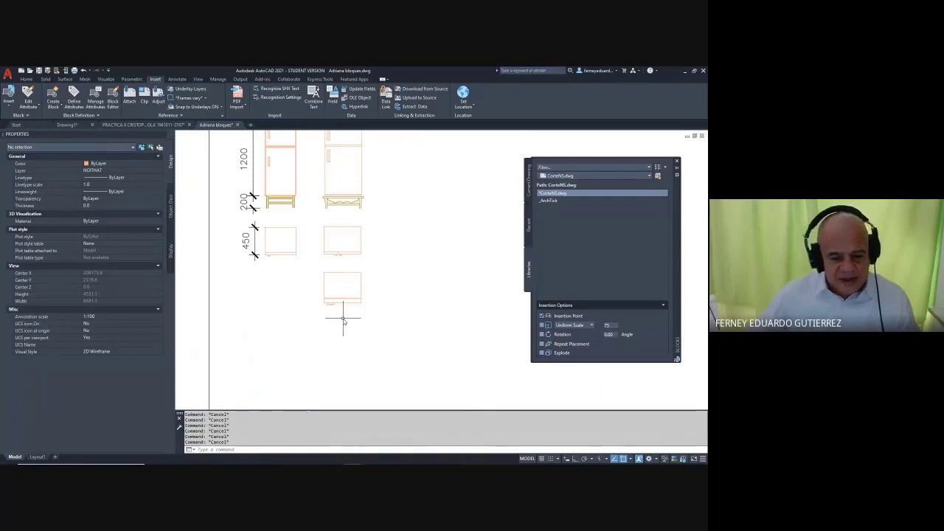
scroll(342, 319, "down", 2)
scroll(347, 334, "down", 2)
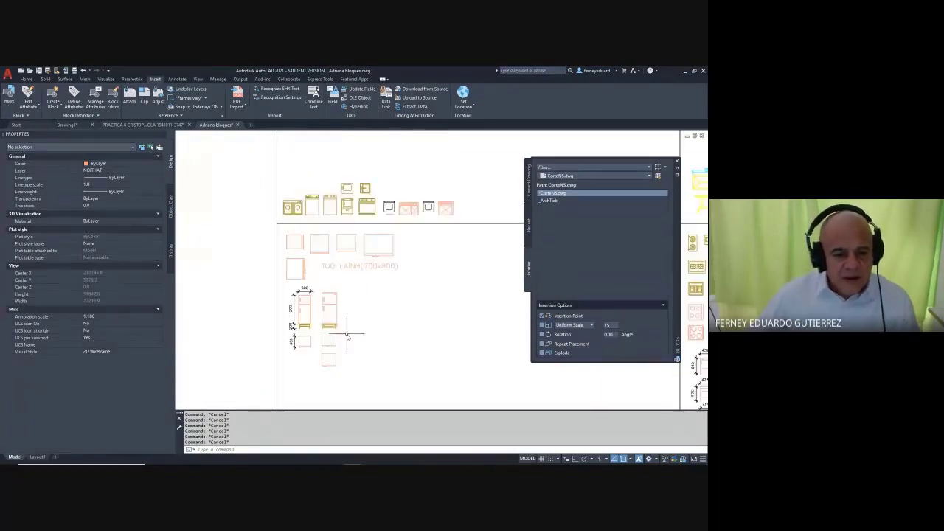
scroll(348, 334, "down", 3)
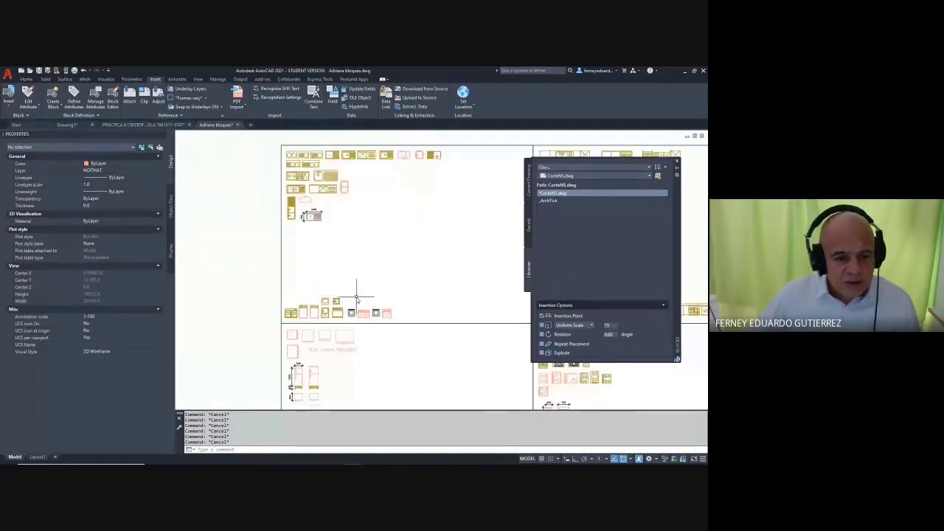
middle_click_drag(356, 298, 317, 190)
scroll(280, 259, "up", 5)
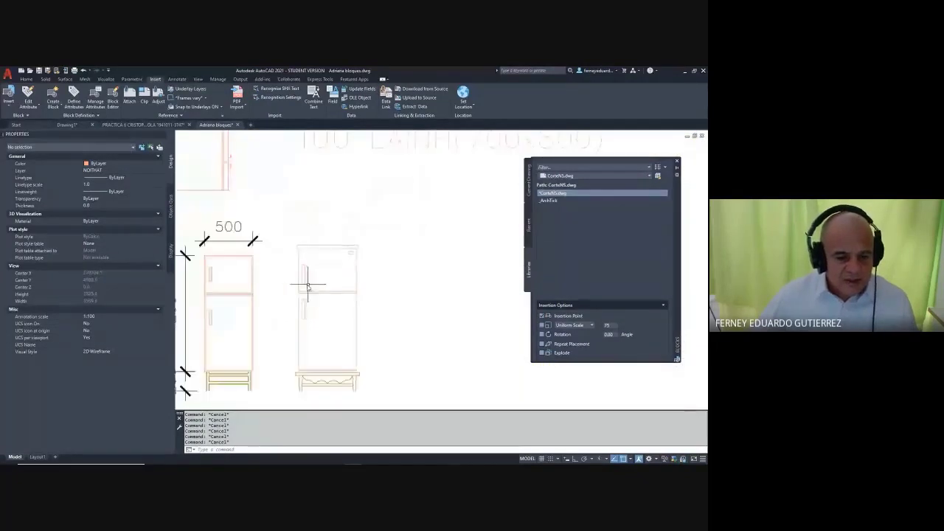
- Copy the refrigerator elevation block dimensioned 500 wide to the clipboard
key("ctrl+c")
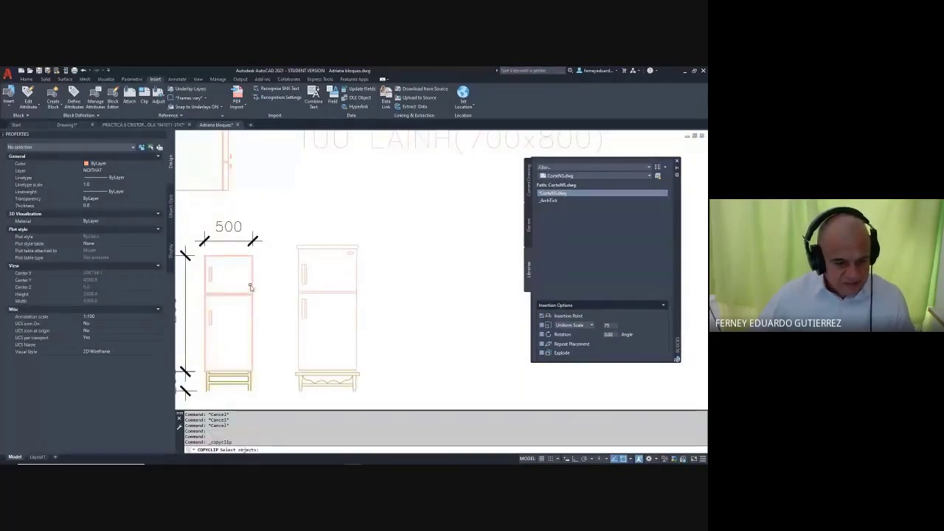
left_click(252, 284)
key("Return")
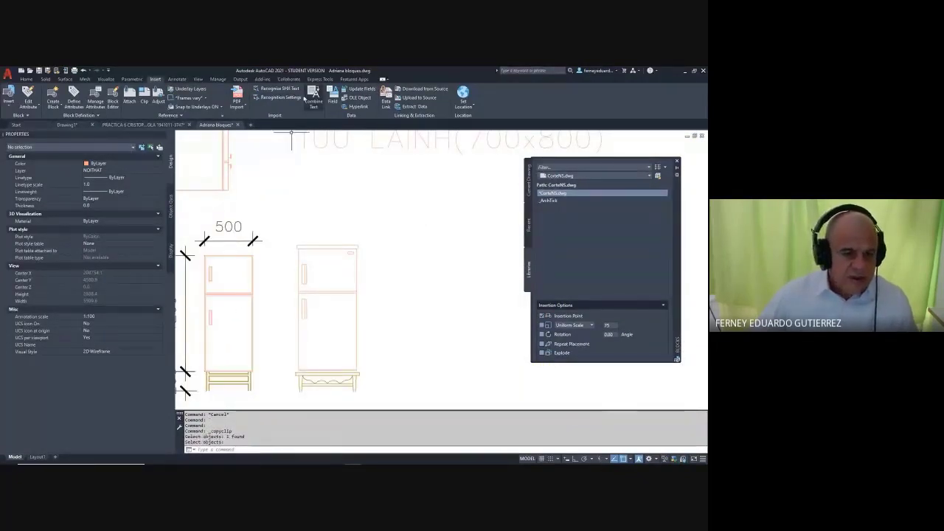
- Create a new drawing, turn off its grid and Ortho mode, and paste the copied refrigerator block into it
left_click(251, 125)
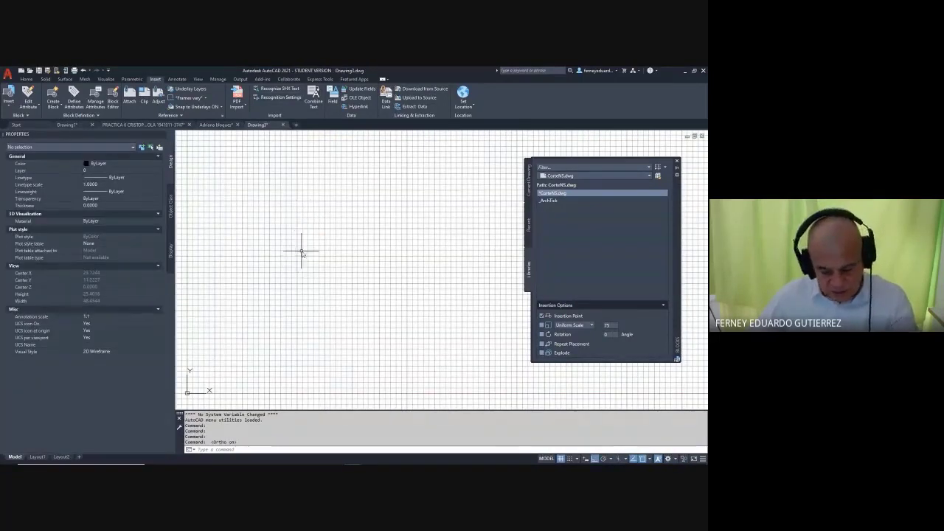
key("F8")
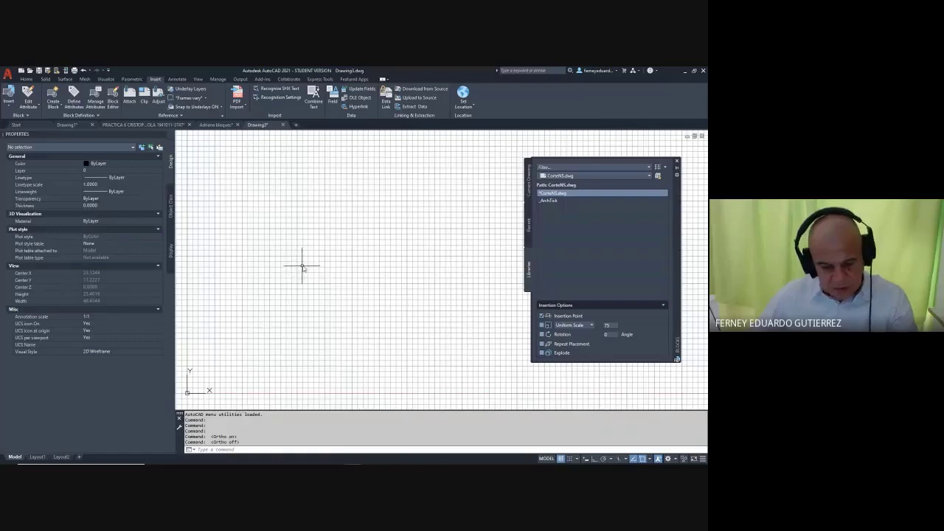
key("F7")
key("ctrl+v")
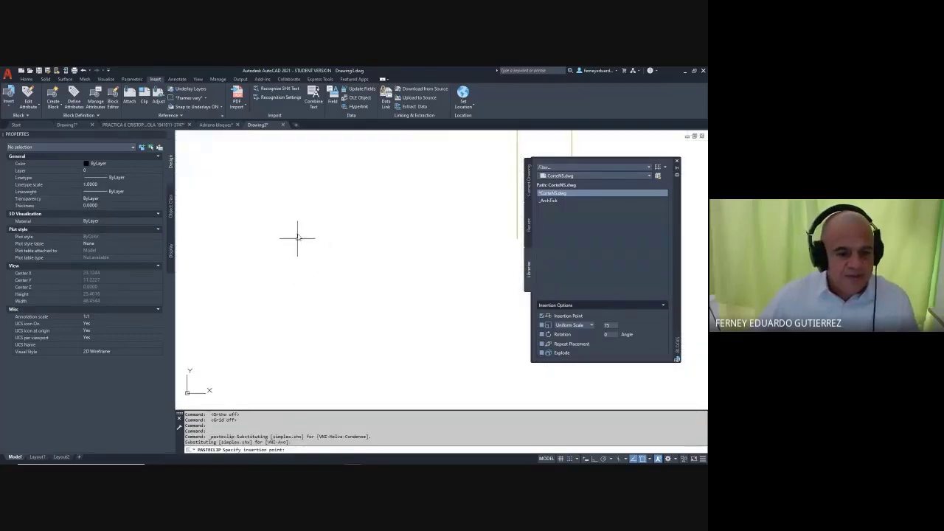
left_click(297, 238)
scroll(299, 230, "down", 8)
middle_click(390, 227)
middle_click(390, 228)
scroll(329, 248, "down", 3)
middle_click_drag(341, 253, 334, 255)
key("Escape")
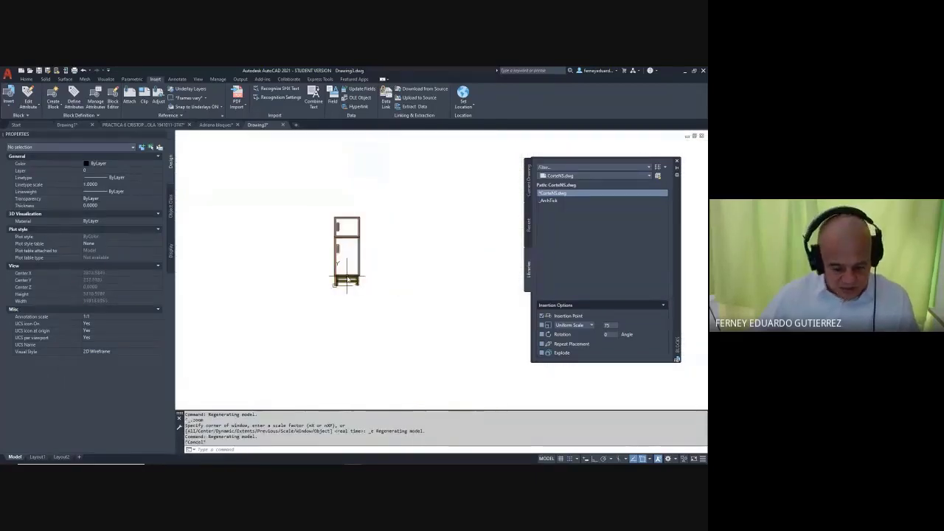
- Scale the refrigerator block by reference from its upper-left corner, using its top edge as reference and 0.6 as the new width
key("Escape")
type("sc")
key("Return")
left_click(389, 167)
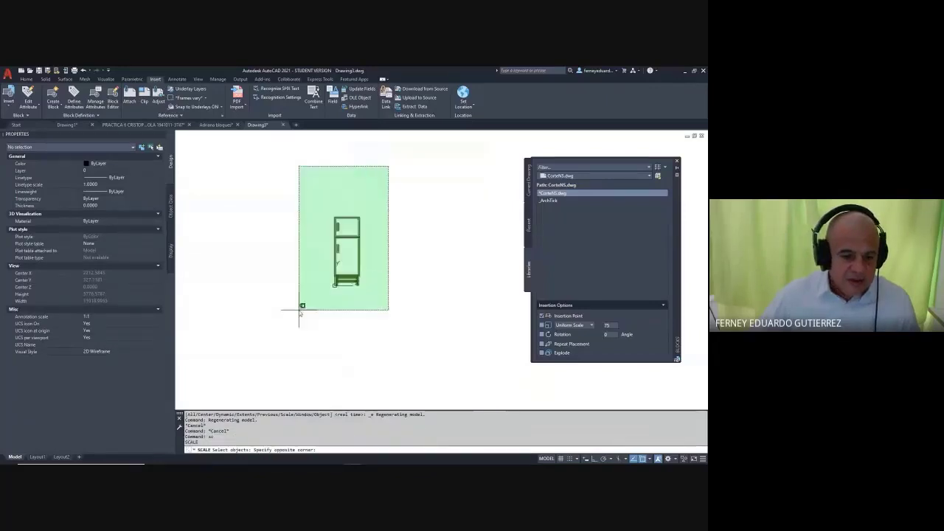
left_click(299, 310)
key("Return")
scroll(328, 207, "up", 8)
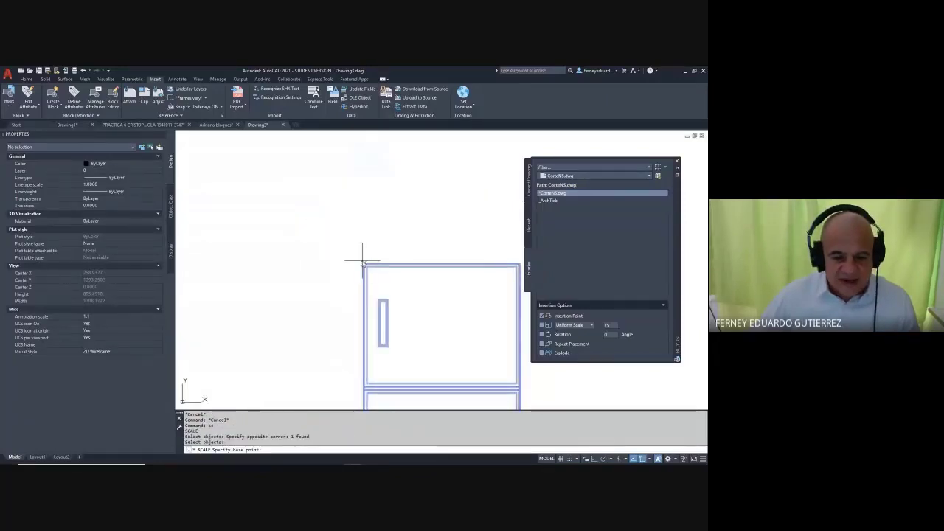
left_click(362, 263)
scroll(322, 257, "down", 4)
type("r")
key("Return")
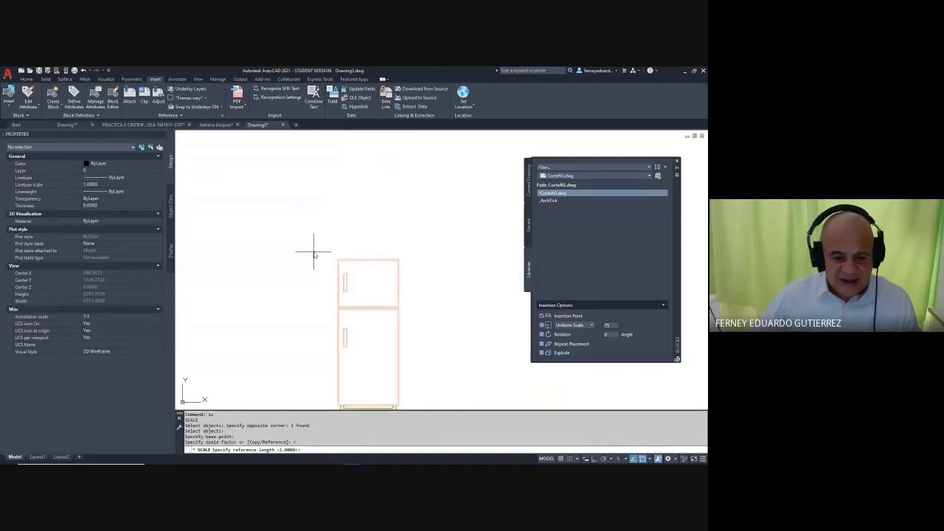
left_click(337, 260)
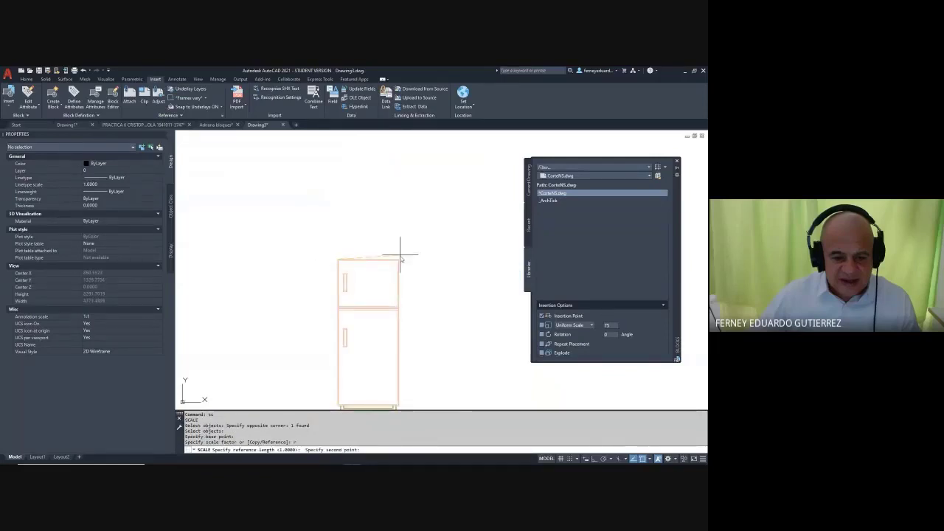
left_click(398, 260)
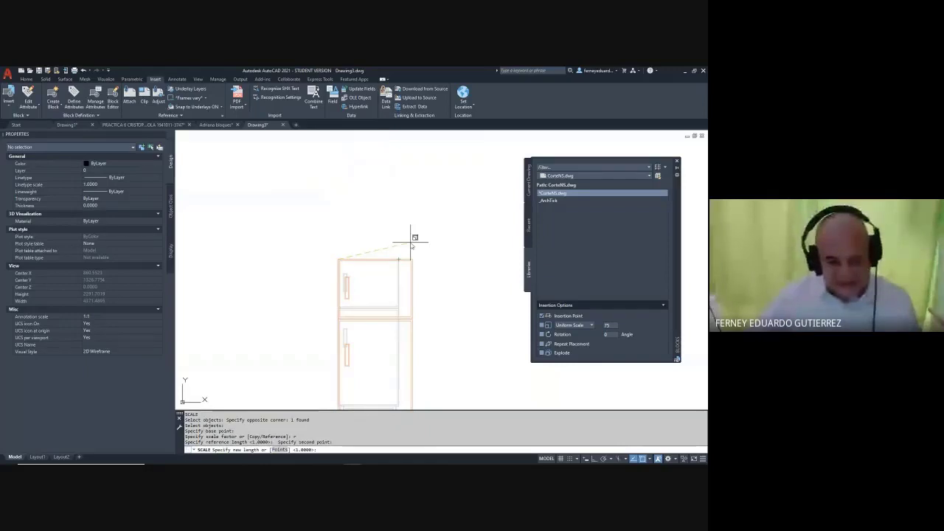
type(".6")
key("Return")
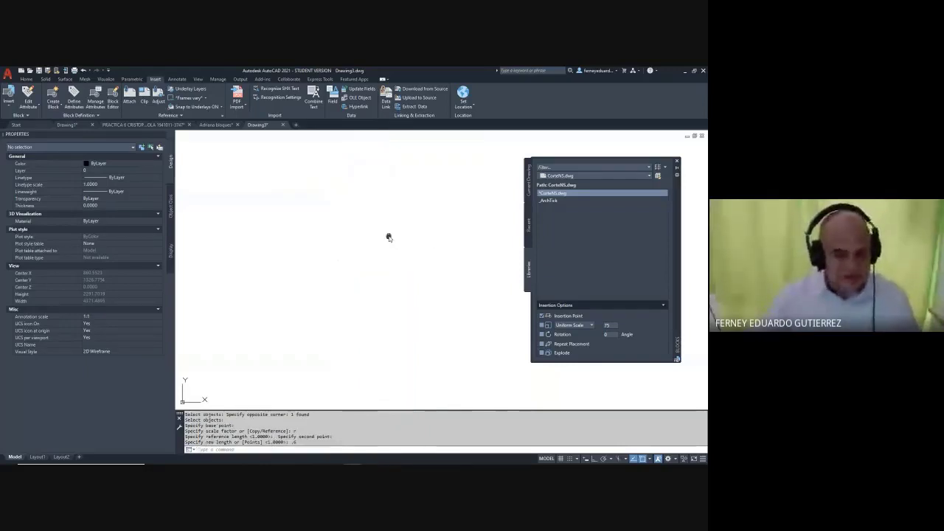
middle_click(388, 235)
middle_click(388, 235)
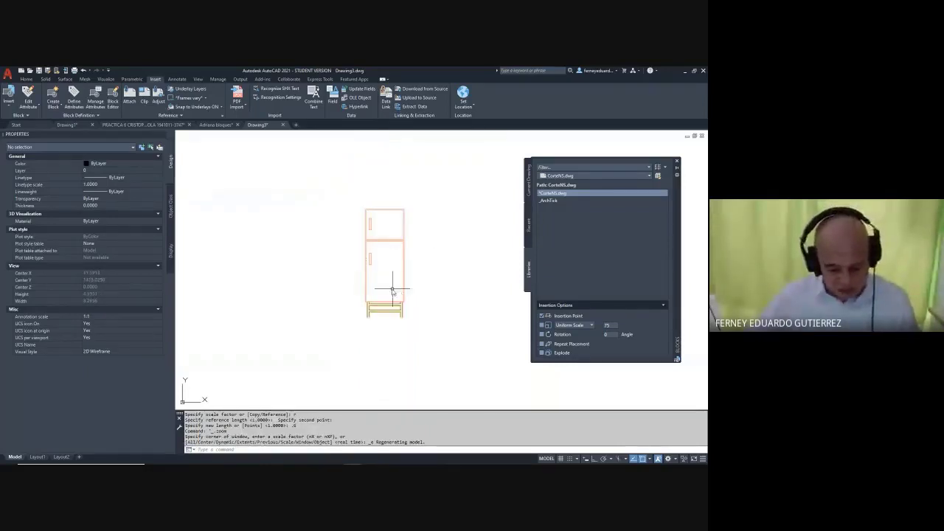
- Explode the scaled refrigerator block into separate objects
key("Escape")
key("Escape")
key("Escape")
key("Escape")
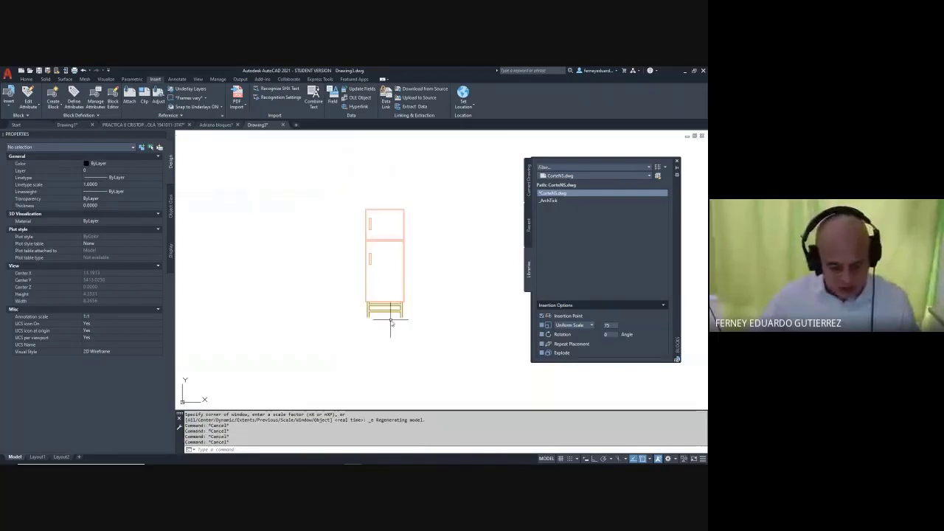
type("x")
key("Return")
left_click(448, 242)
left_click(341, 343)
scroll(396, 295, "up", 3)
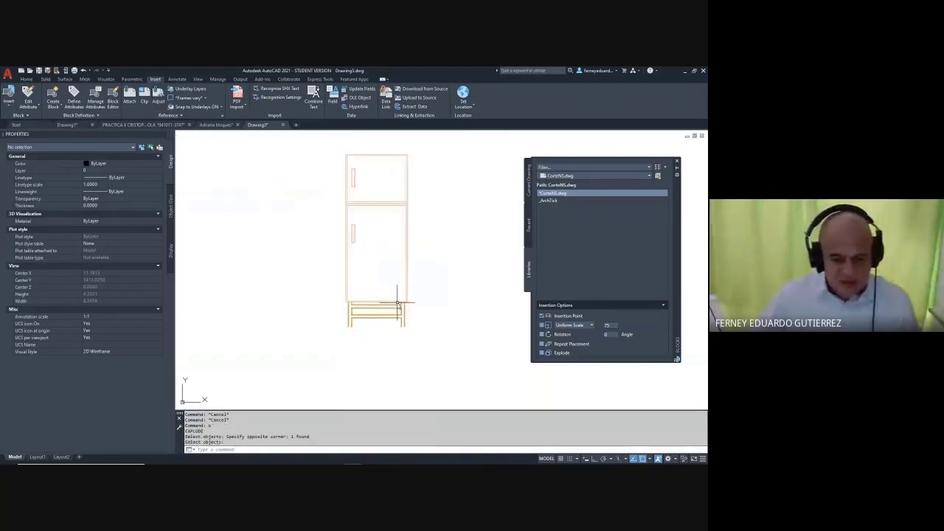
- Erase the base lines and the thin strip beneath the refrigerator's lower door
key("Return")
left_click(431, 303)
left_click(271, 354)
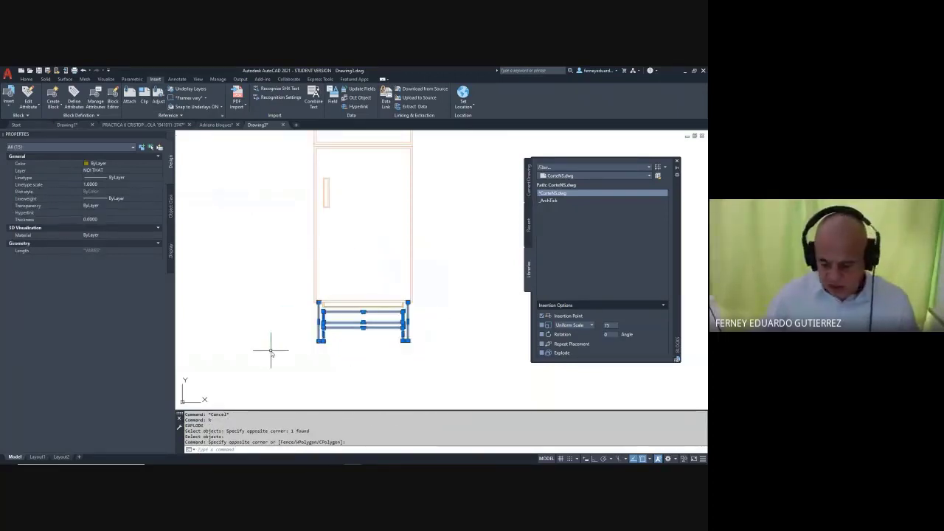
key("Delete")
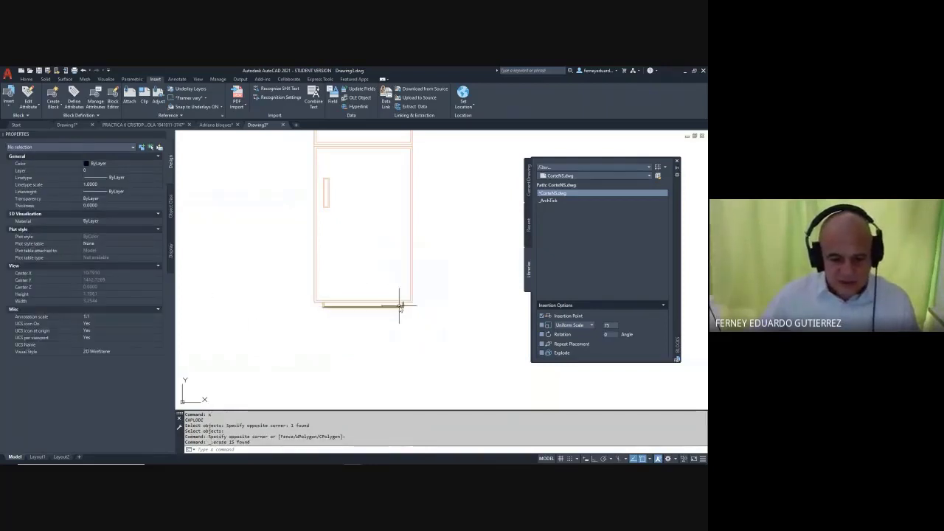
left_click(424, 288)
left_click(291, 328)
key("Delete")
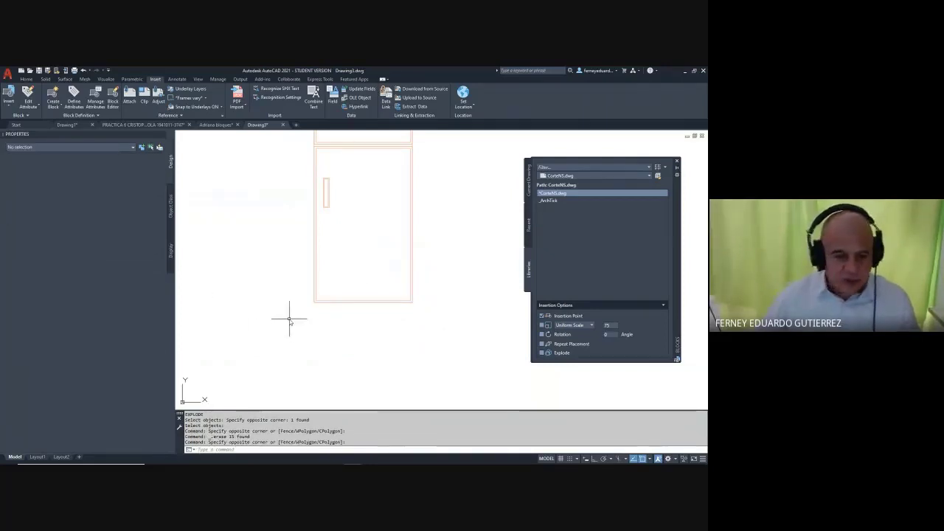
- Measure the distance from the refrigerator's lower-left corner to its upper-right corner
scroll(300, 295, "down", 3)
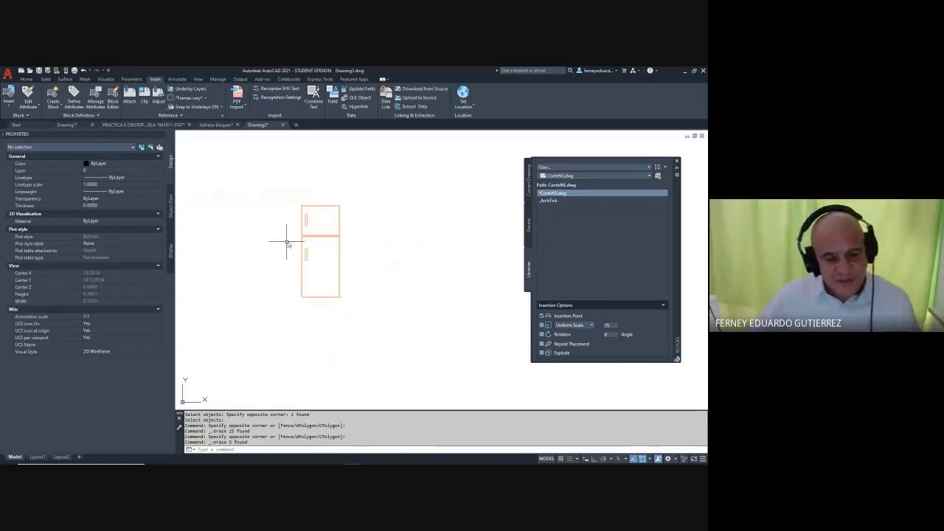
key("Escape")
type("di")
key("Return")
left_click(302, 296)
scroll(292, 303, "up", 5)
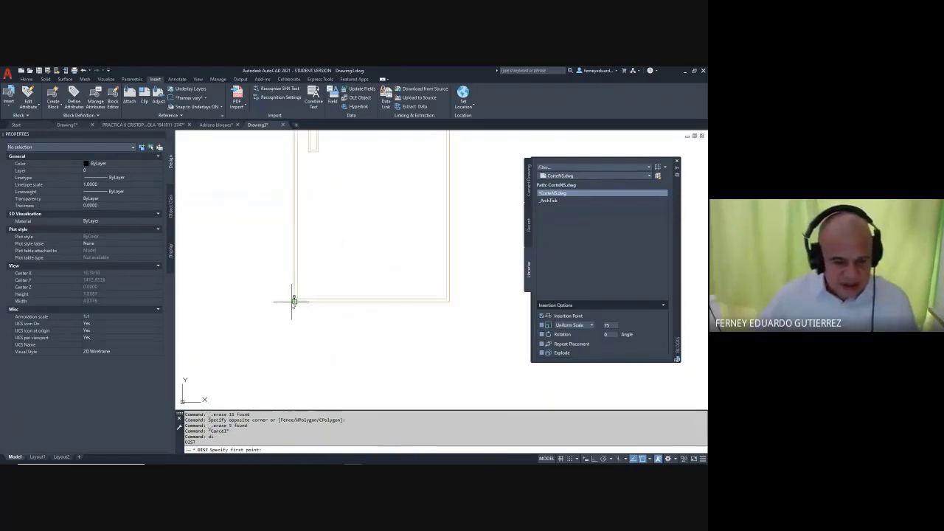
scroll(306, 301, "down", 5)
scroll(347, 202, "up", 4)
left_click(325, 221)
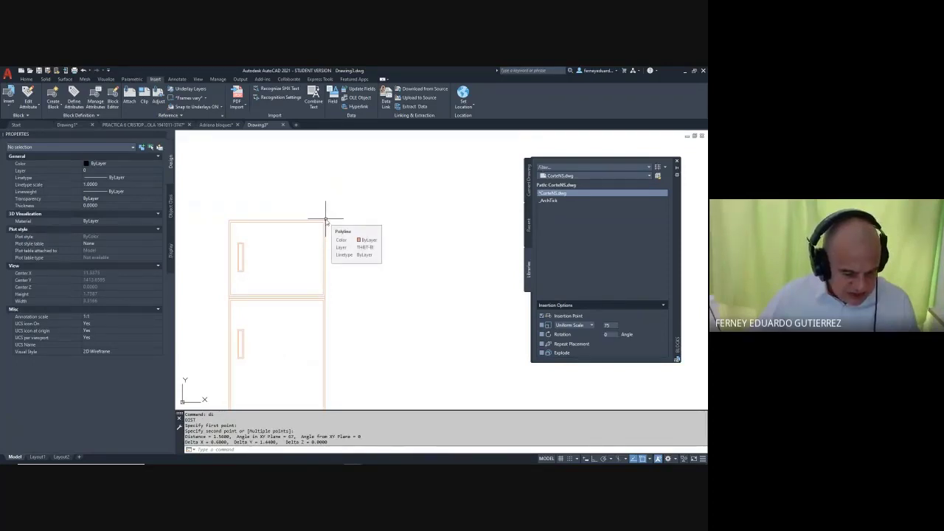
scroll(346, 210, "down", 2)
middle_click_drag(340, 225, 407, 213)
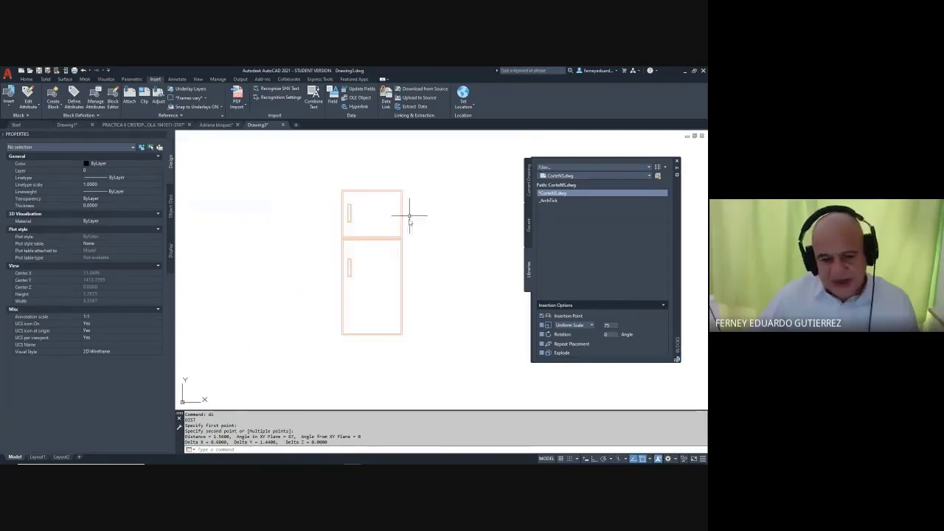
- Scale the whole refrigerator by reference from its lower-left corner, using its bottom edge as reference and 0.7 as the new width
type("sc")
key("Return")
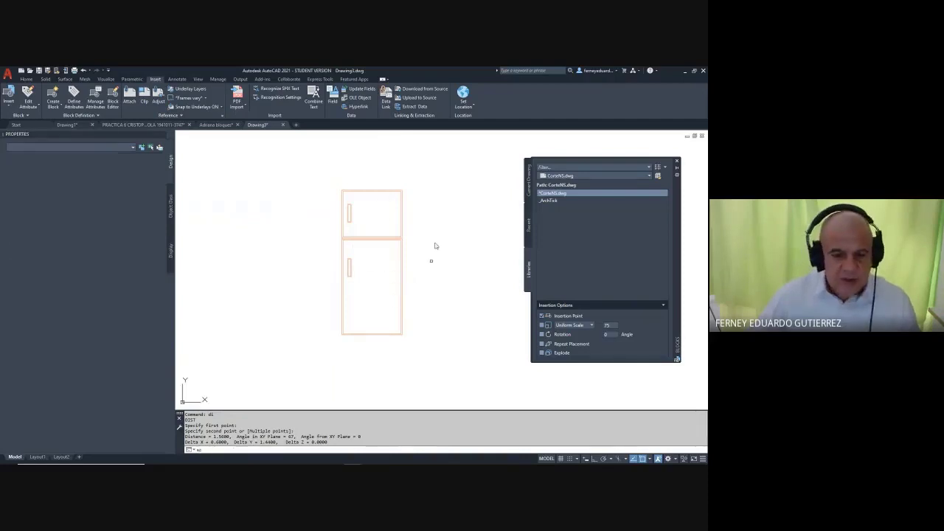
left_click(428, 171)
left_click(316, 362)
key("Return")
scroll(335, 341, "up", 3)
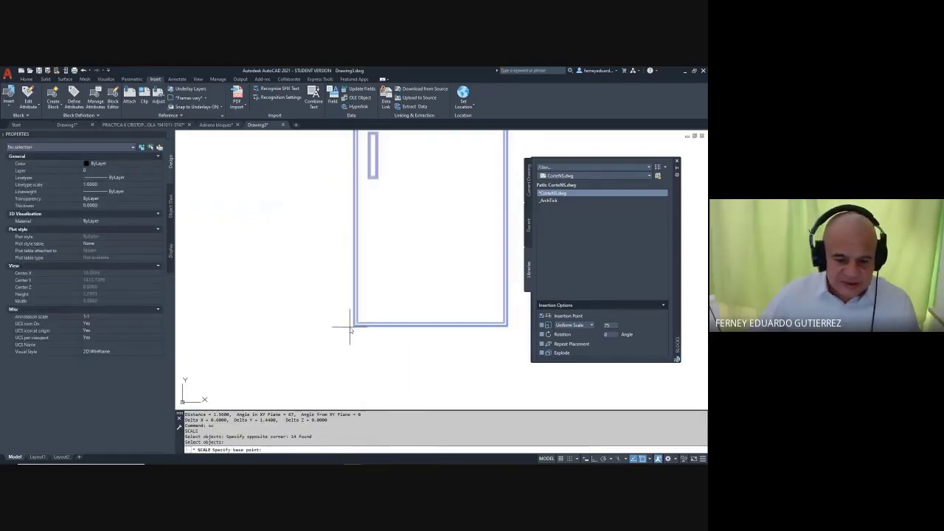
left_click(355, 324)
type("r")
key("Return")
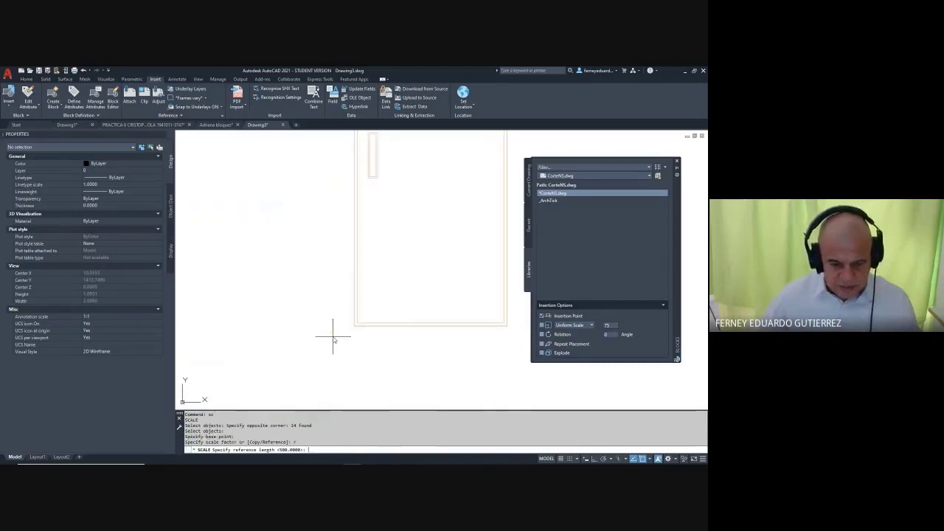
left_click(354, 325)
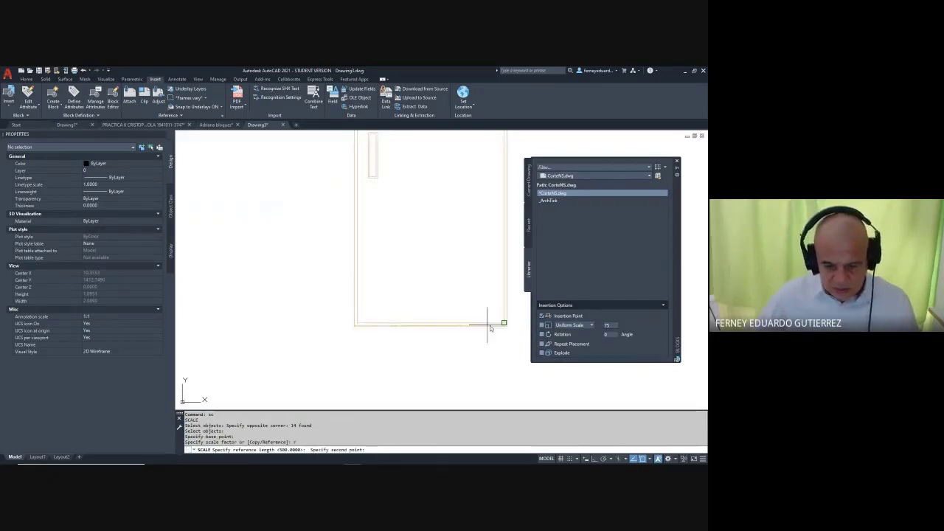
left_click(507, 325)
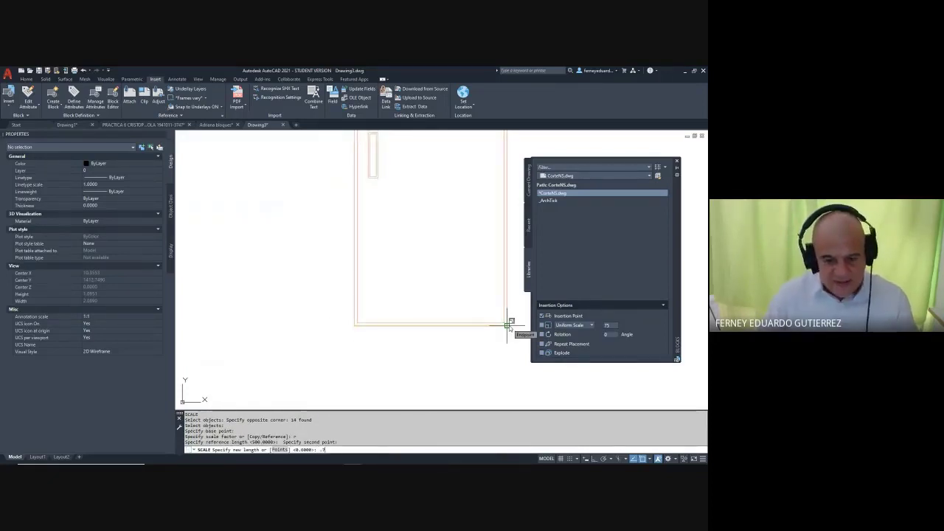
key("Return")
scroll(402, 295, "down", 5)
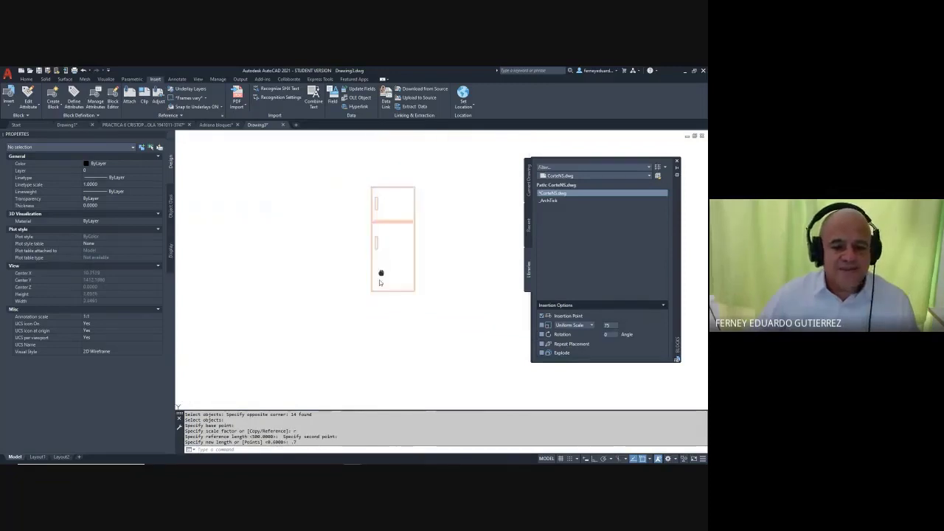
key("ctrl+c")
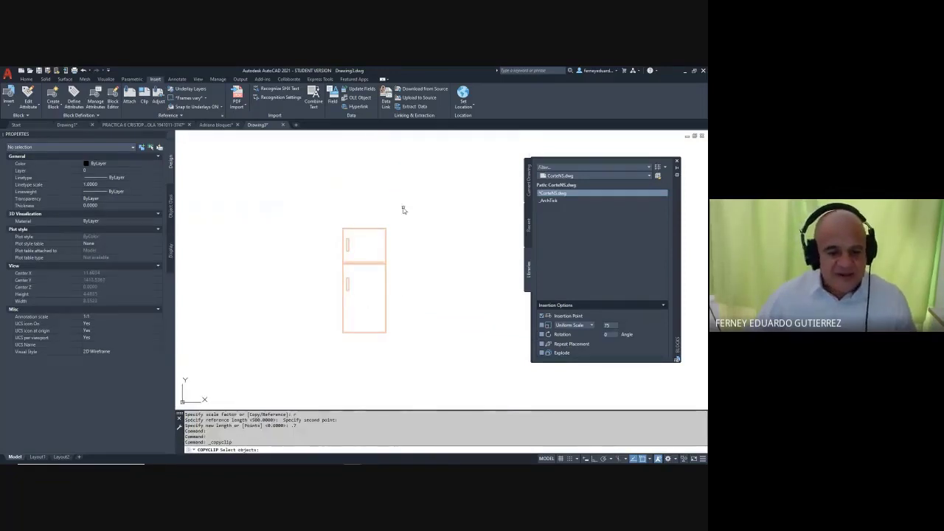
key("Escape")
key("Escape")
key("Escape")
- Set all refrigerator objects to ByLayer color and move them to layer 0
left_click_drag(409, 210, 303, 371)
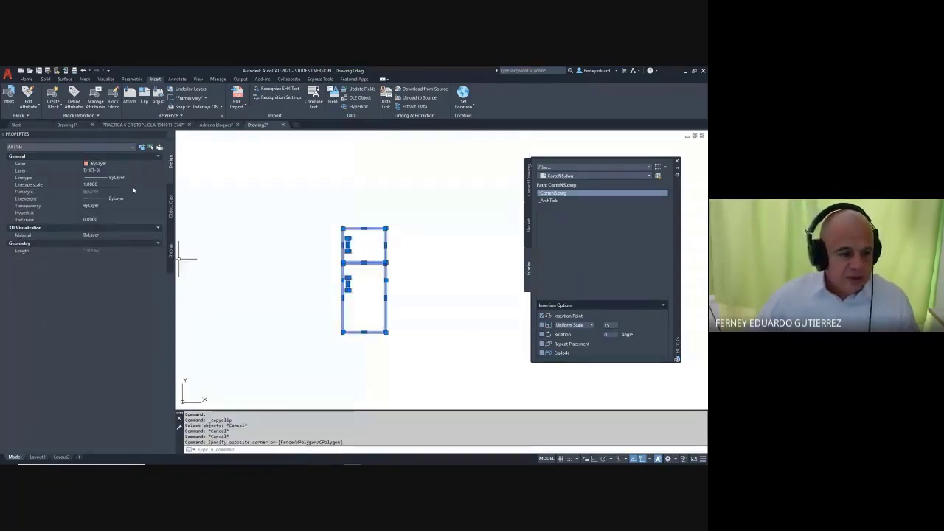
left_click(111, 164)
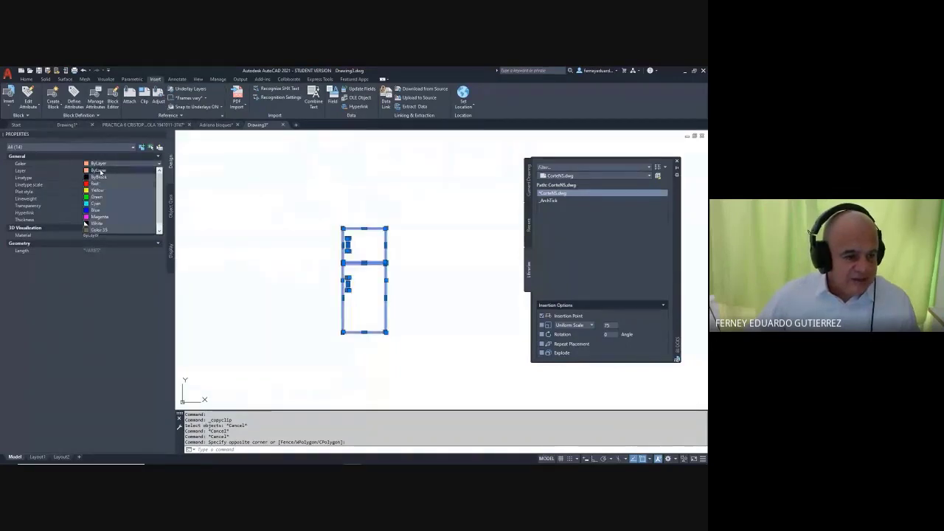
left_click(100, 170)
left_click(101, 170)
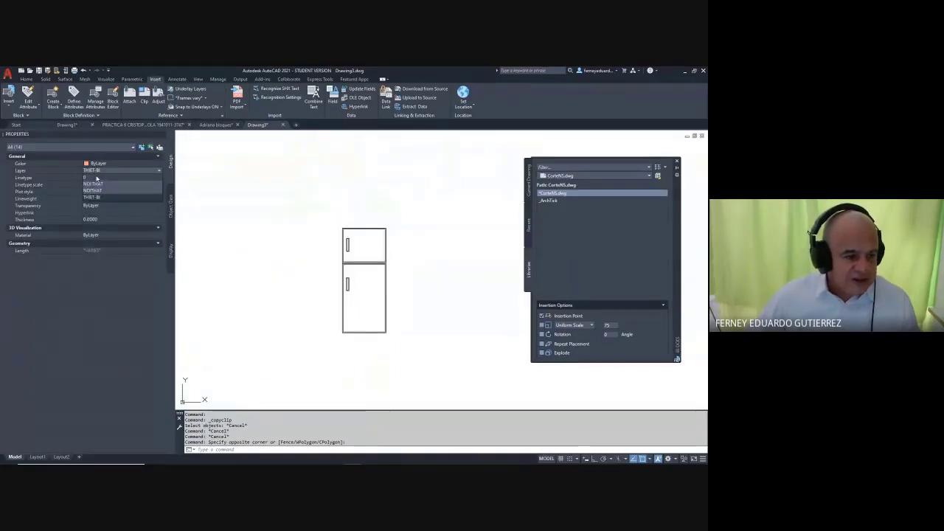
left_click(95, 177)
key("Escape")
- Copy all the refrigerator objects to the clipboard
left_click(417, 192)
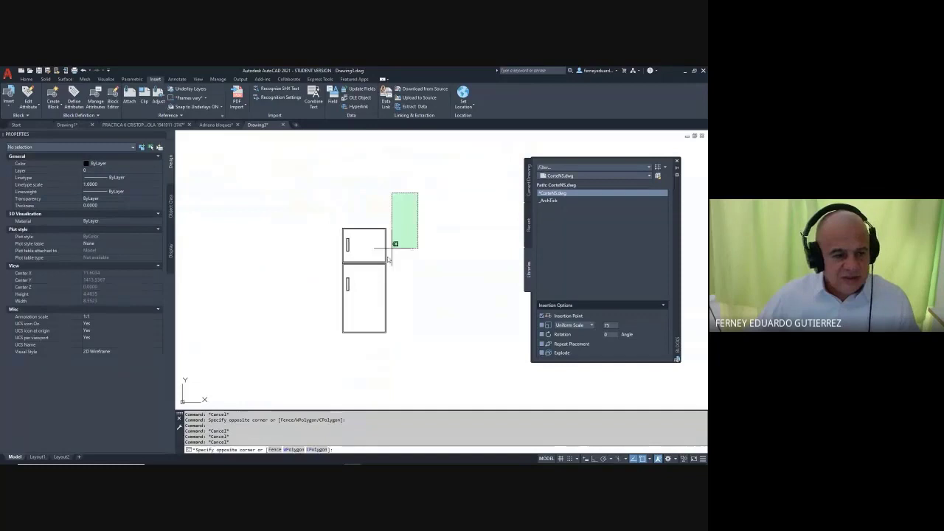
left_click(291, 337)
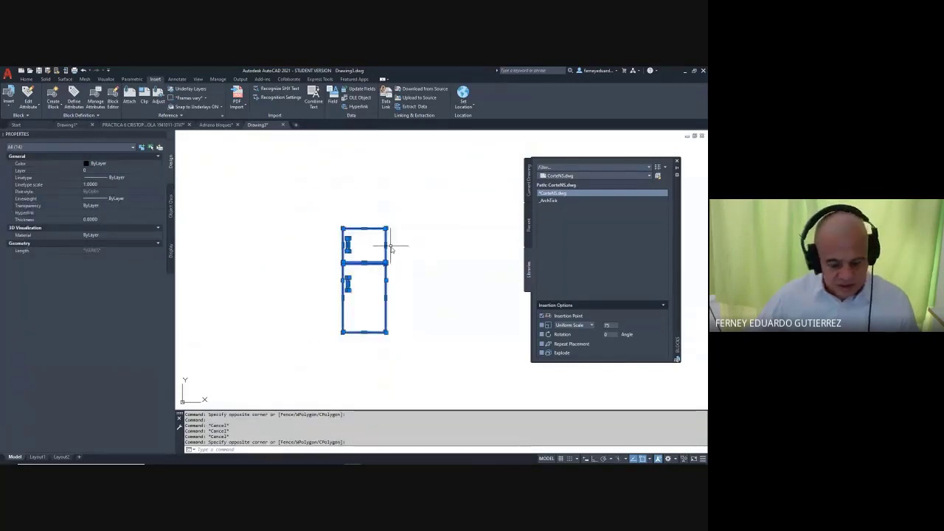
key("ctrl+c")
- Switch to the PRACTICA 6 drawing and paste the refrigerator on the slab, against the right face of the wide hatched wall
key("alt+Tab")
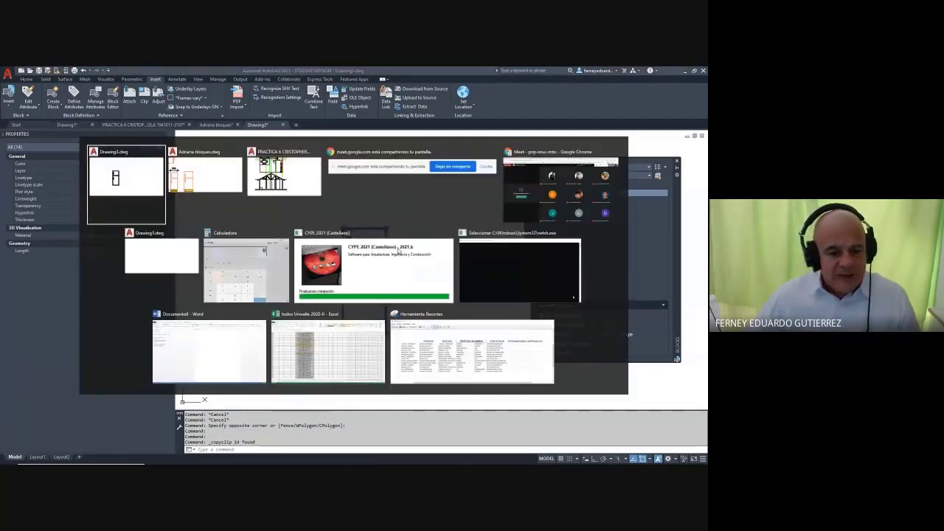
key("Tab")
key("Tab")
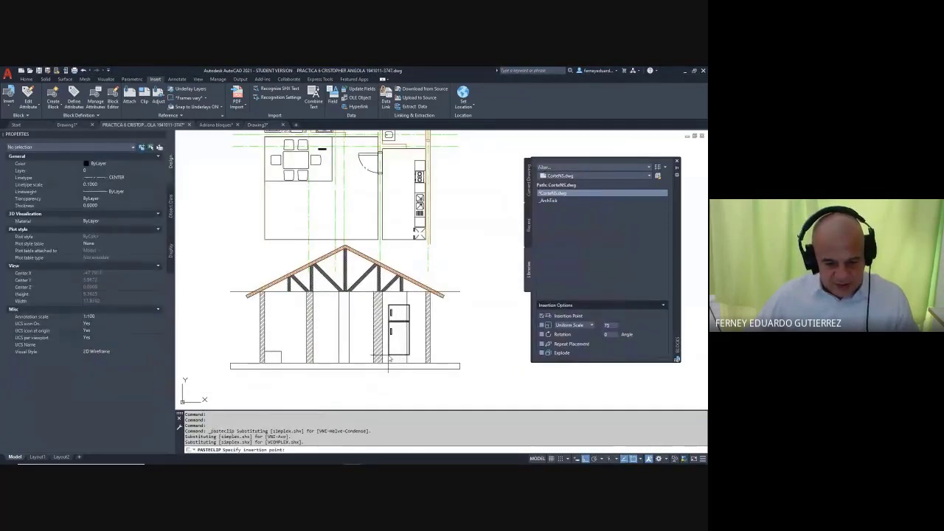
scroll(394, 355, "up", 4)
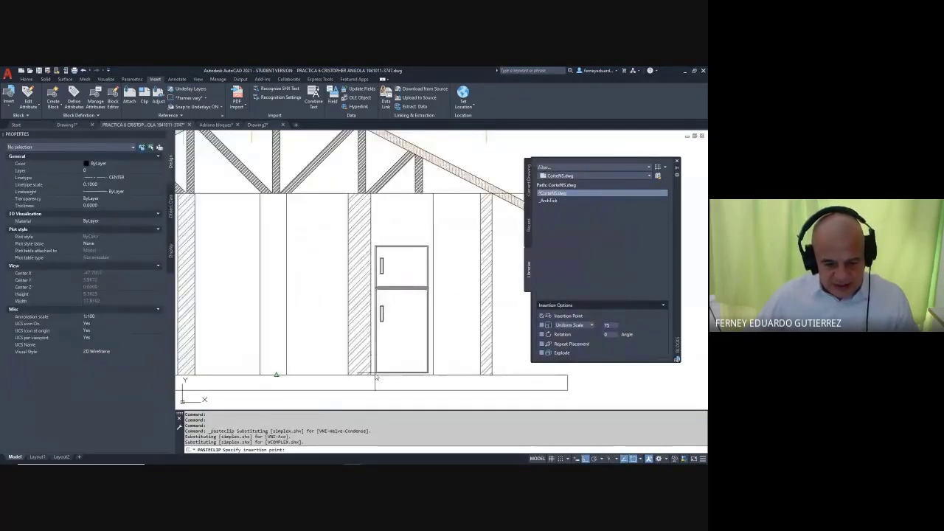
left_click(406, 320)
- Draw a horizontal projection line from the refrigerator's upper-right corner past the vertical line beside it
scroll(384, 288, "up", 3)
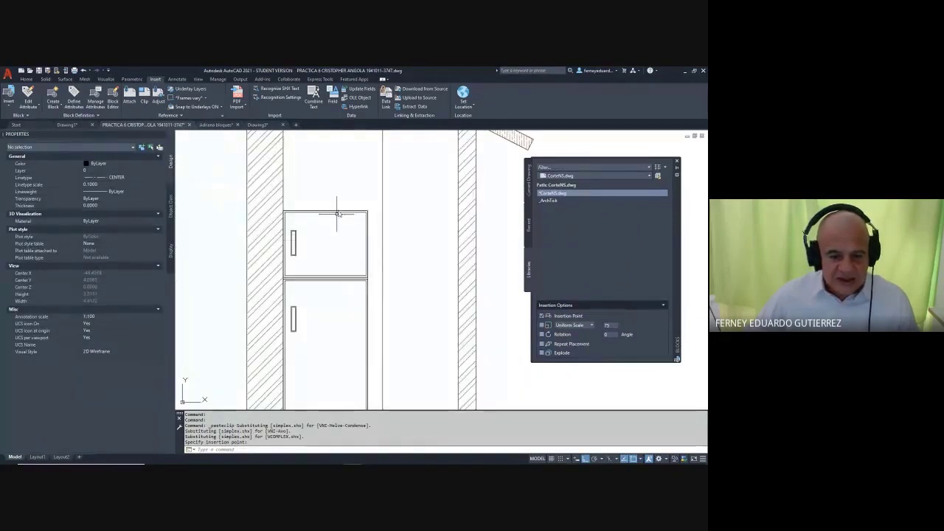
key("Escape")
key("Escape")
type("l")
key("Return")
scroll(373, 214, "up", 3)
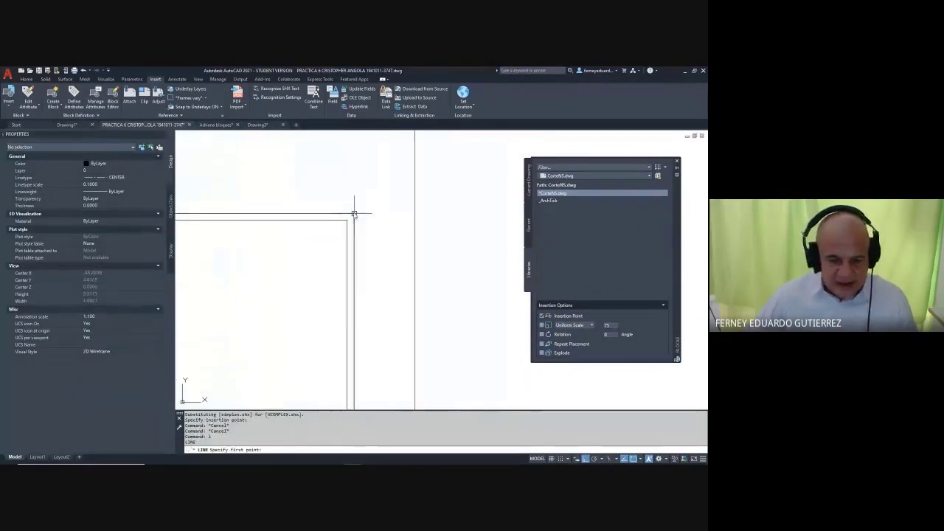
left_click(354, 214)
scroll(394, 211, "down", 4)
left_click(426, 209)
scroll(427, 209, "down", 4)
key("Escape")
key("Escape")
key("Escape")
key("Escape")
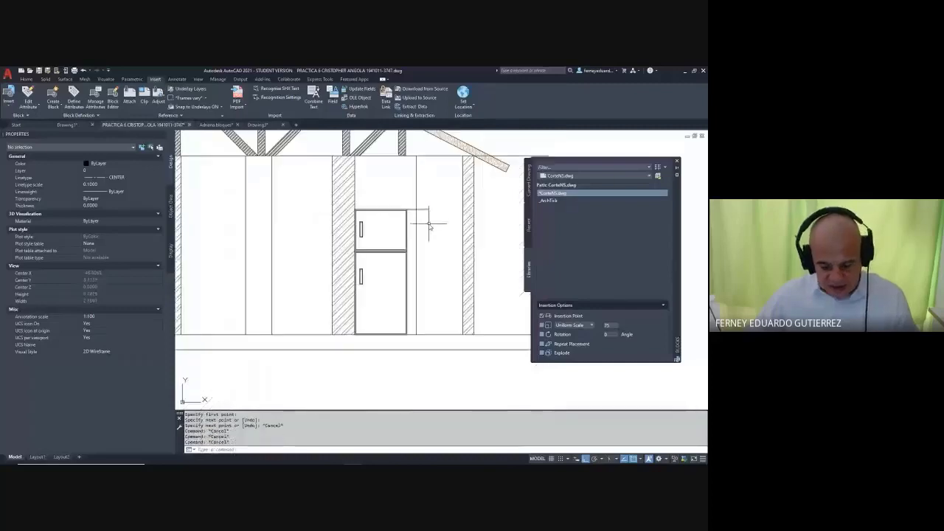
- Draw a horizontal projection line from the top of the upper door handle past the vertical line beside the refrigerator
type("l")
key("Return")
scroll(363, 216, "up", 5)
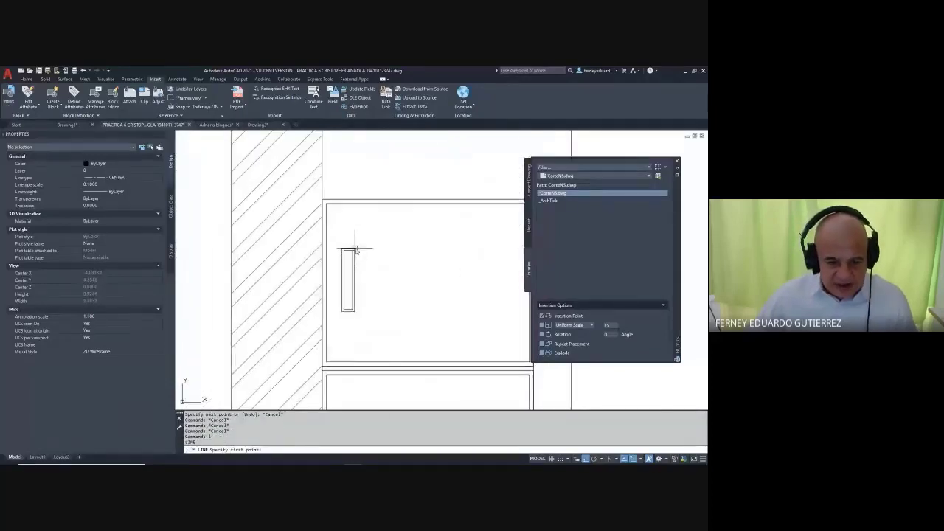
left_click(355, 250)
scroll(355, 249, "down", 5)
key("Escape")
key("Escape")
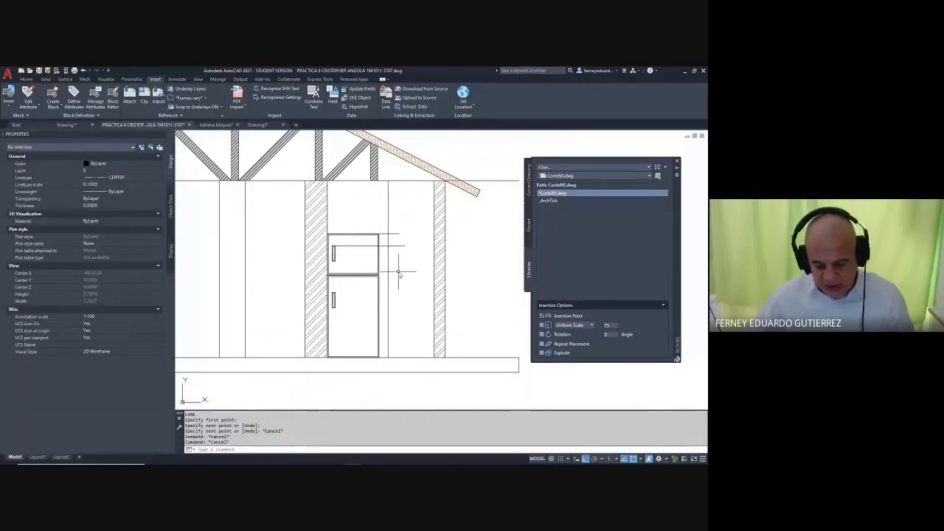
- Draw a horizontal projection line from the bottom of the upper door handle past the vertical line beside the refrigerator
type("l")
key("Return")
scroll(327, 270, "up", 5)
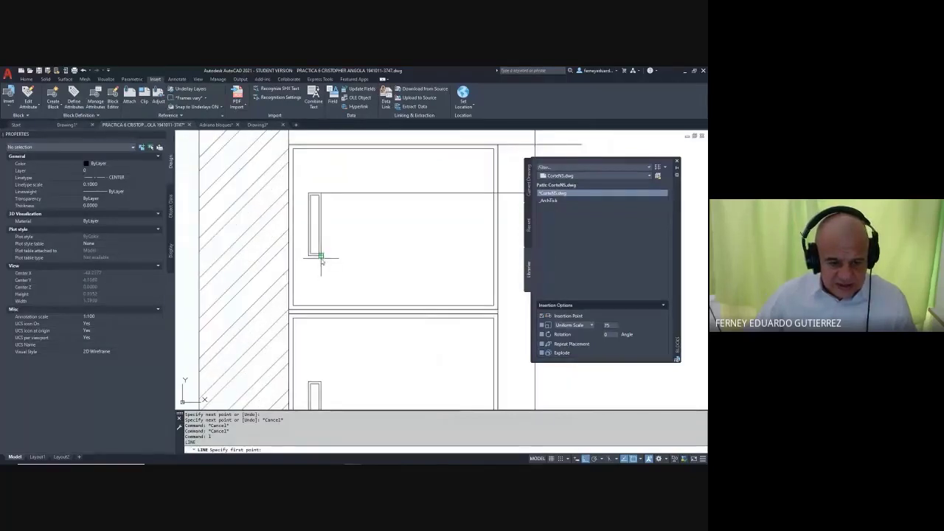
left_click(321, 258)
scroll(324, 259, "down", 5)
key("Escape")
key("Escape")
key("Escape")
key("Escape")
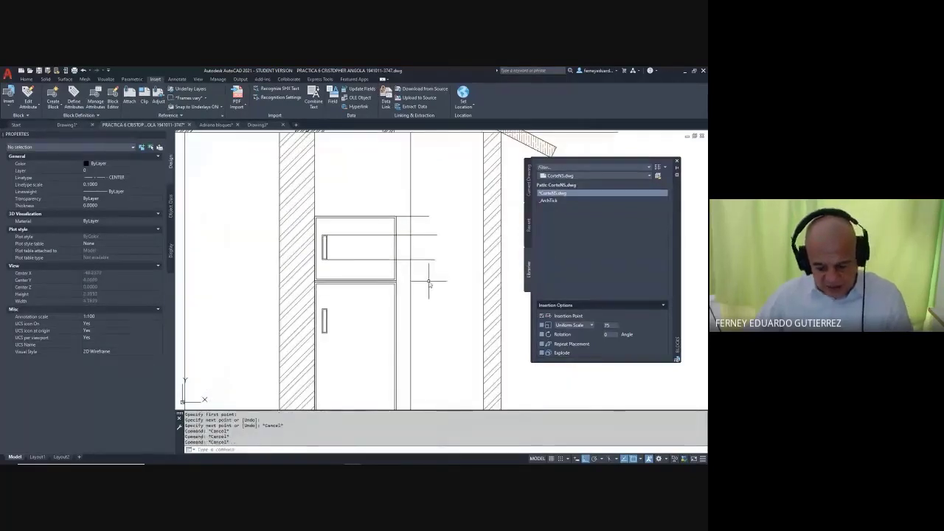
- Draw a horizontal projection line from the top of the lower door handle past the vertical line beside the refrigerator
type("l")
key("Return")
scroll(335, 305, "up", 5)
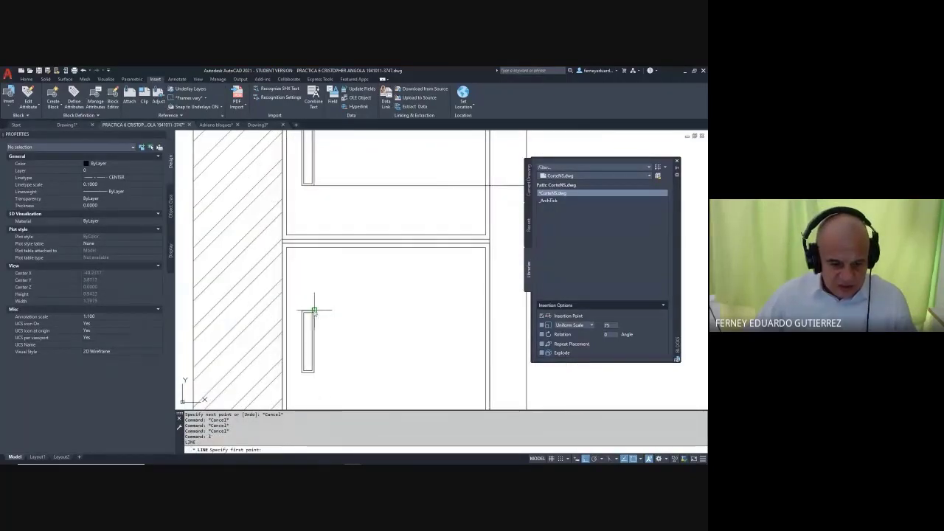
left_click(314, 310)
scroll(314, 311, "down", 5)
key("Escape")
key("Escape")
key("Escape")
key("Escape")
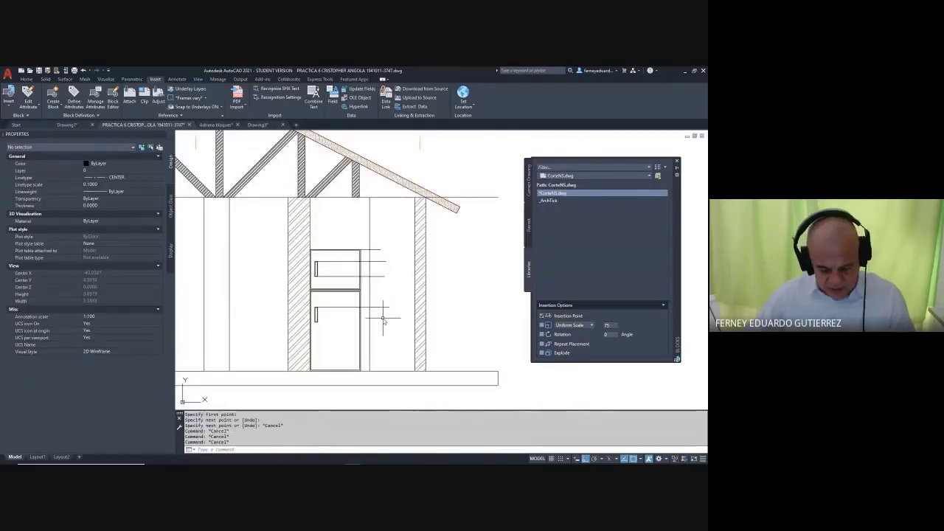
- Draw a horizontal projection line from the bottom of the lower door handle past the vertical line beside the refrigerator
type("l")
key("Return")
scroll(340, 318, "up", 5)
left_click(344, 299)
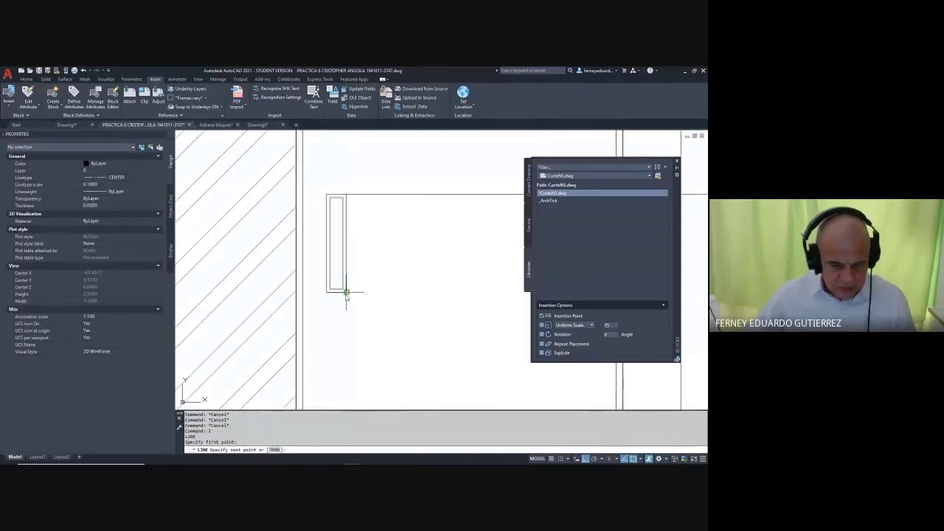
scroll(344, 295, "down", 5)
key("Escape")
key("Escape")
scroll(374, 293, "up", 3)
key("Escape")
key("Escape")
key("Escape")
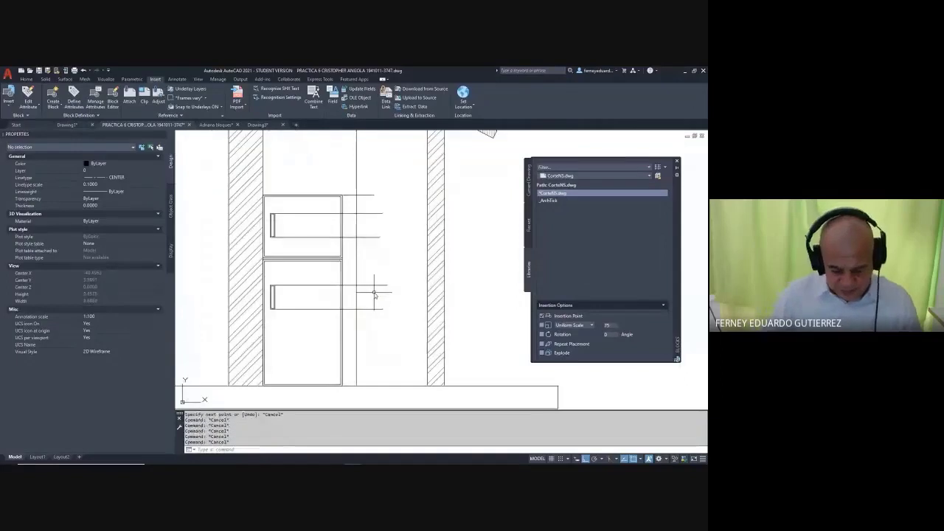
- Offset the vertical line beside the refrigerator 0.05 outward, away from the refrigerator
type("o")
key("Return")
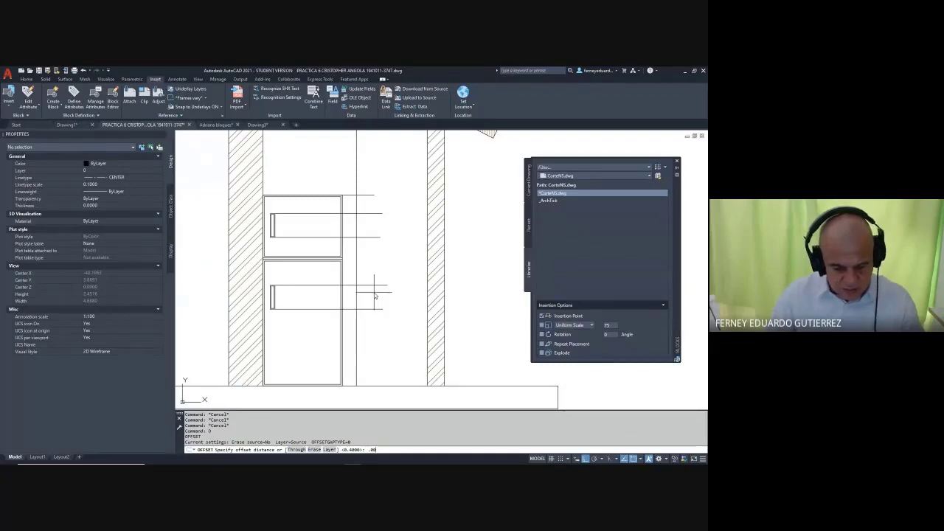
type(".0")
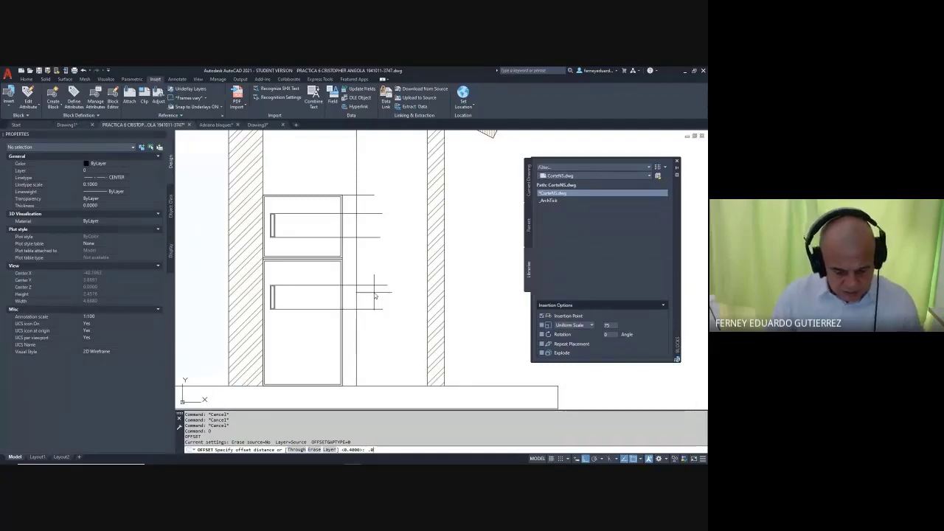
type("5")
key("Return")
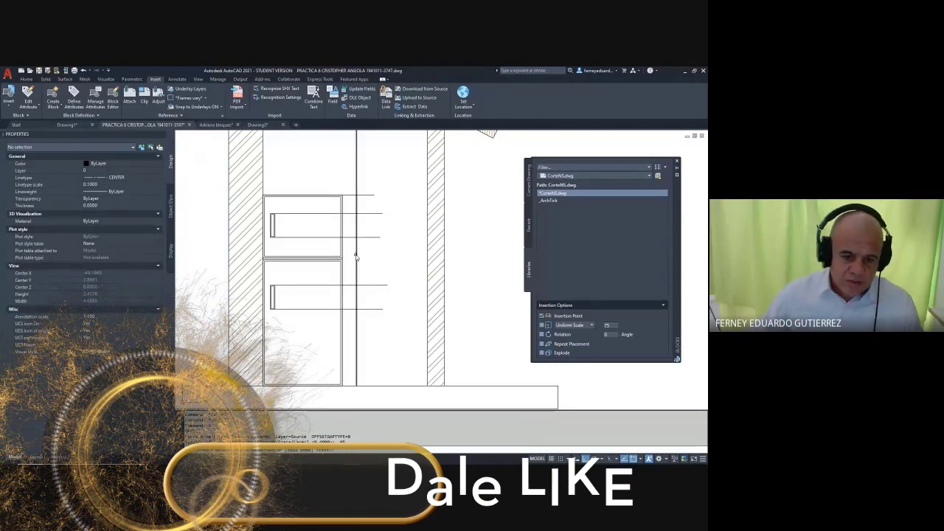
key("Return")
left_click(355, 256)
left_click(367, 255)
key("Escape")
key("Escape")
key("Escape")
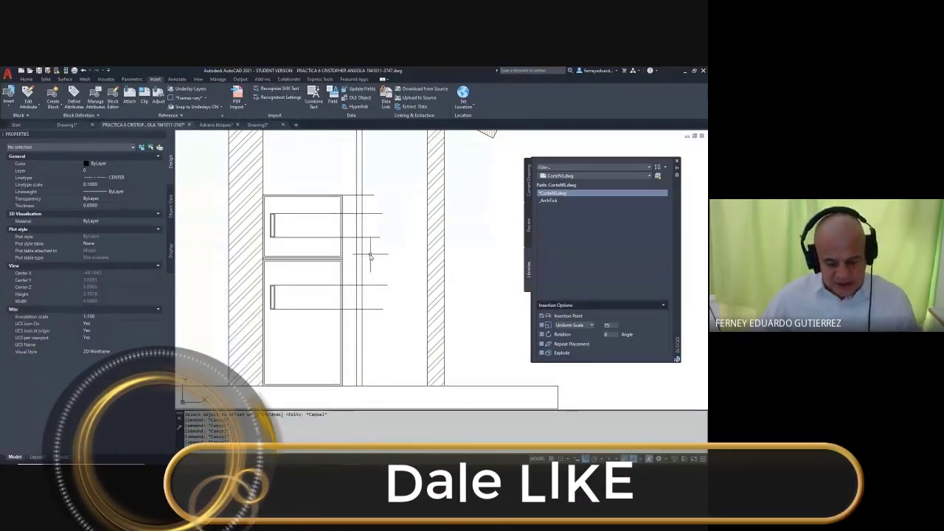
- Trim the overhanging end of the refrigerator's top projection line at the vertical lines, using the projected lines as cutting edges
type("tr")
key("Return")
left_click(400, 157)
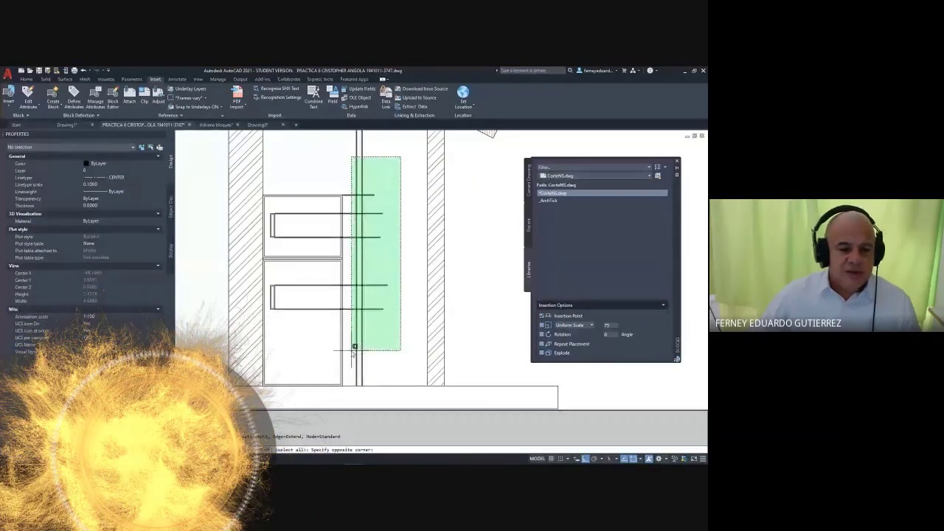
left_click(354, 348)
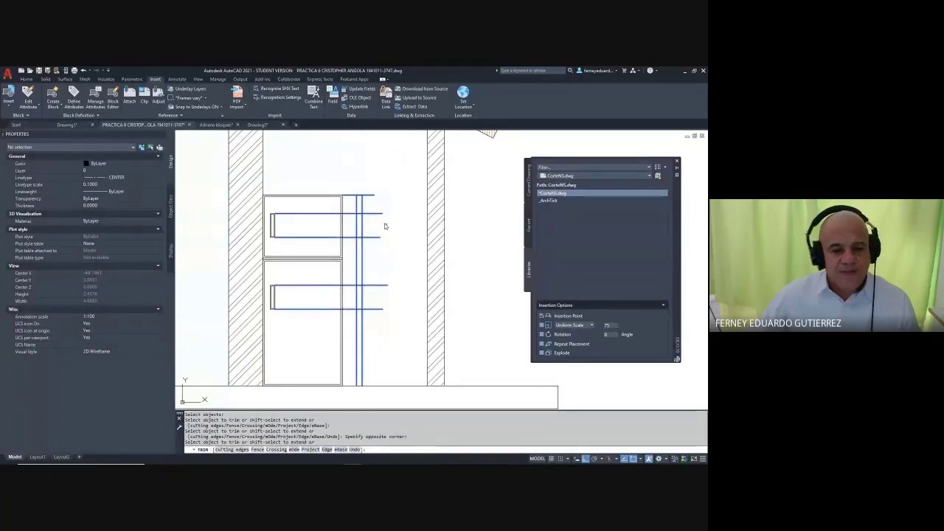
left_click(381, 188)
left_click(372, 203)
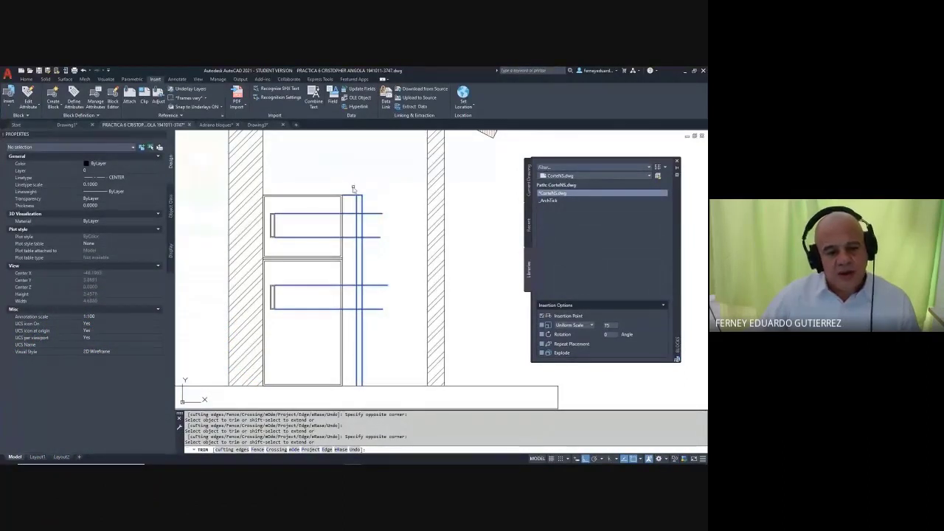
- Trim the upper handle's overhanging projection lines and the outer vertical line above and below that handle
scroll(352, 189, "up", 3)
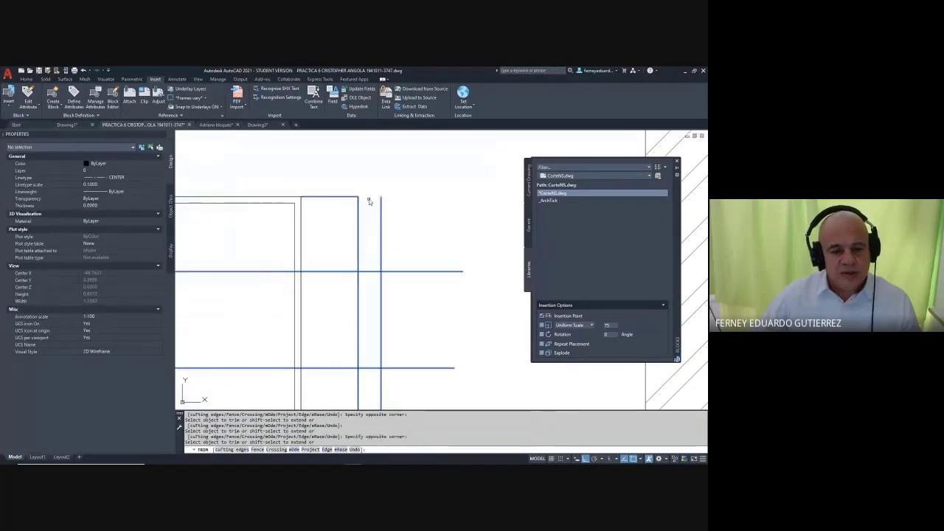
scroll(395, 223, "down", 3)
left_click(402, 212)
left_click(394, 276)
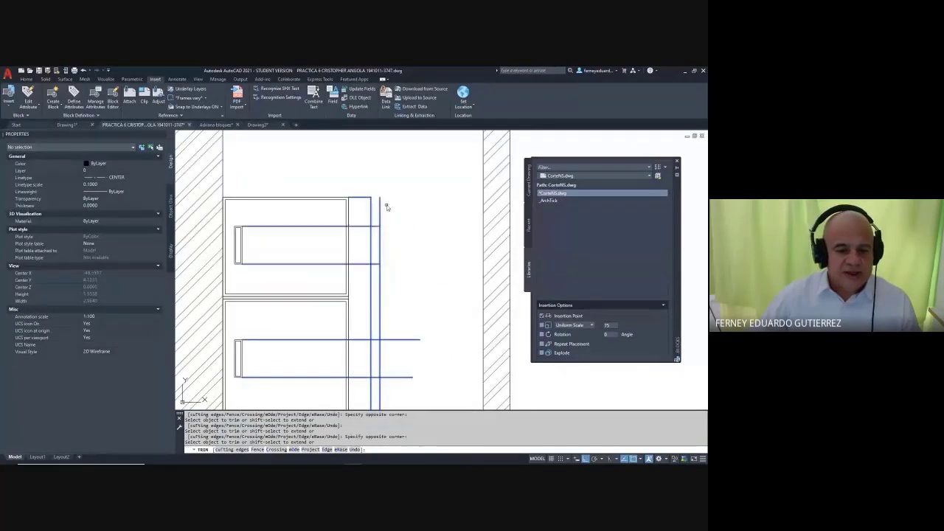
left_click(386, 206)
left_click(377, 215)
left_click(387, 272)
left_click(377, 281)
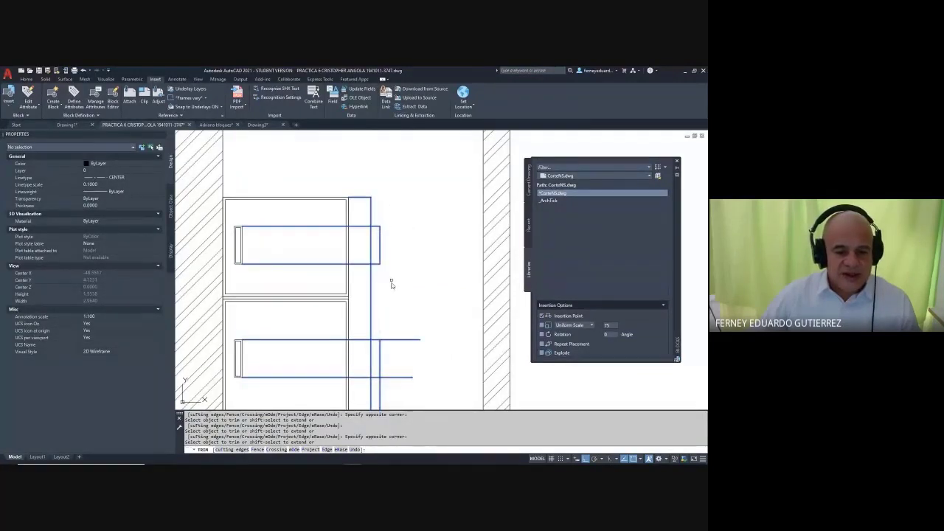
- Trim the lower handle's overhanging projection lines and the outer vertical line below that handle
middle_click_drag(407, 313, 390, 226)
left_click(401, 229)
left_click(382, 293)
left_click(373, 300)
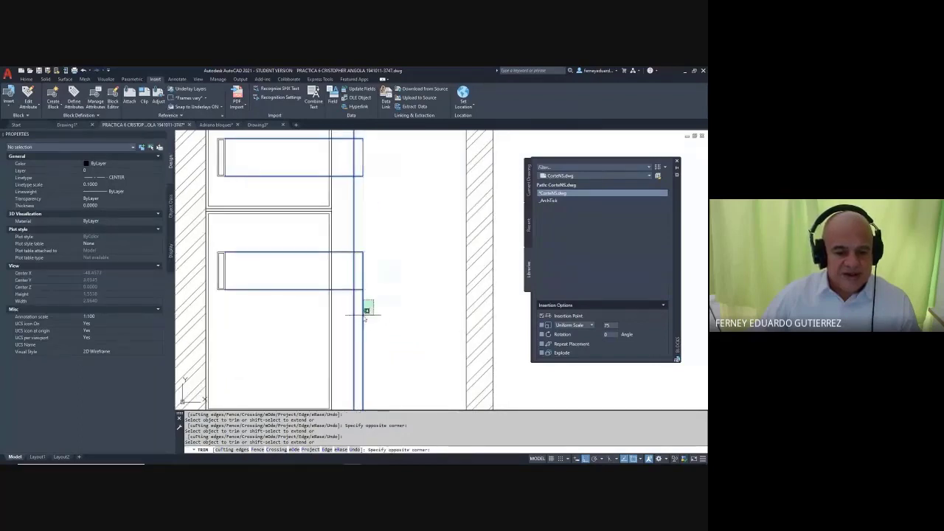
left_click(359, 319)
- Trim away the handle projection lines between the refrigerator's front view and the side profile's front edge
left_click(342, 235)
left_click(346, 295)
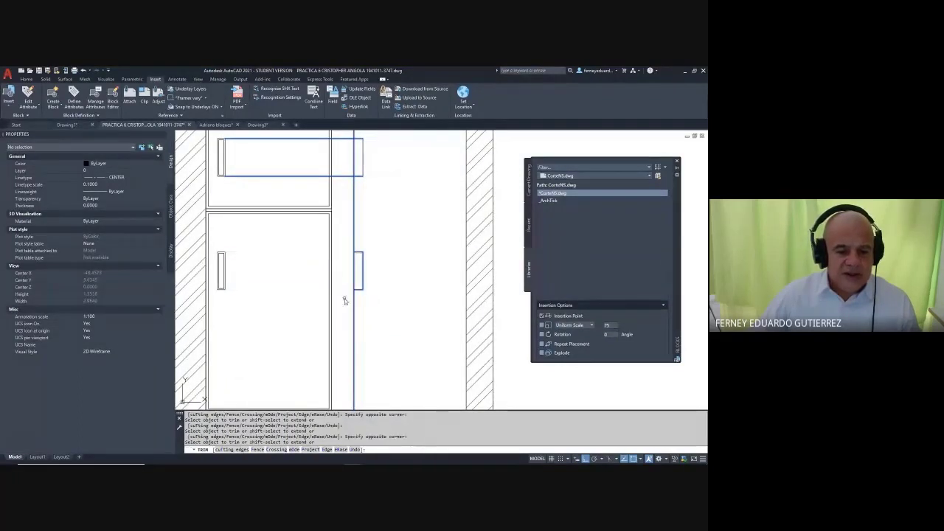
scroll(346, 269, "down", 1)
left_click(347, 185)
left_click(346, 203)
left_click(341, 218)
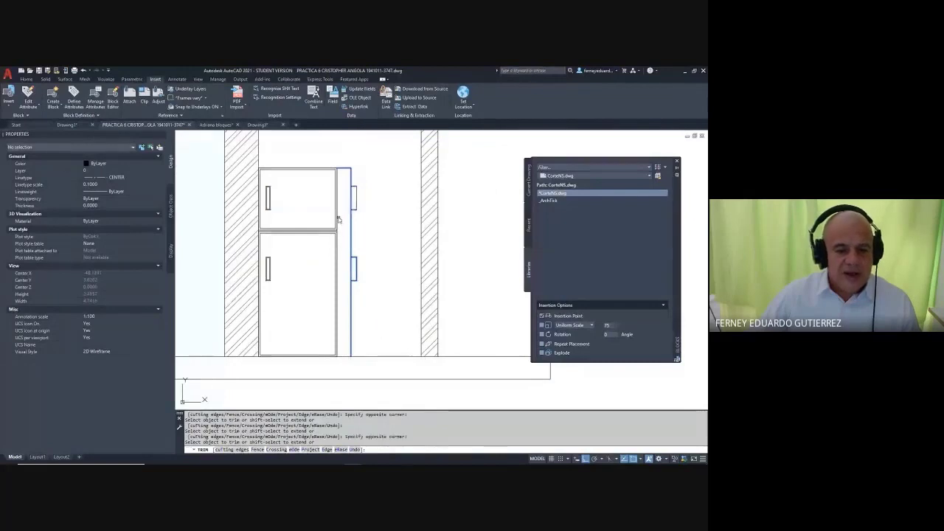
middle_click_drag(332, 210, 345, 224)
key("Escape")
key("Escape")
key("Escape")
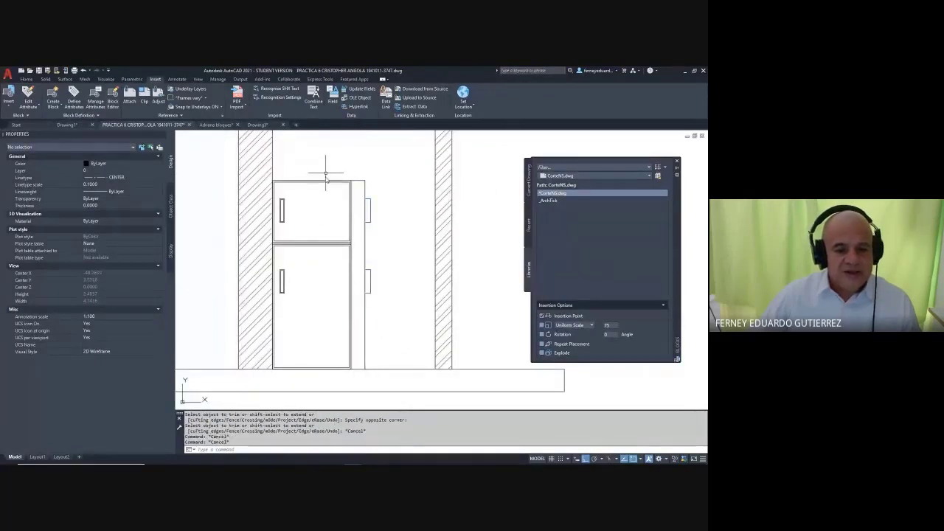
- Erase the door outlines and both handles of the refrigerator's front view, leaving only the side profile
left_click(358, 225)
left_click(327, 267)
key("Delete")
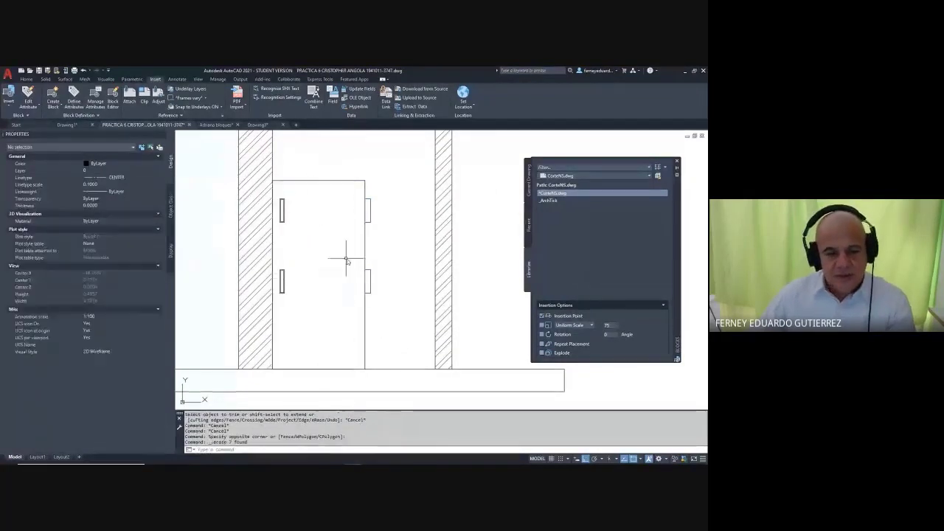
left_click(295, 184)
left_click(266, 316)
key("Delete")
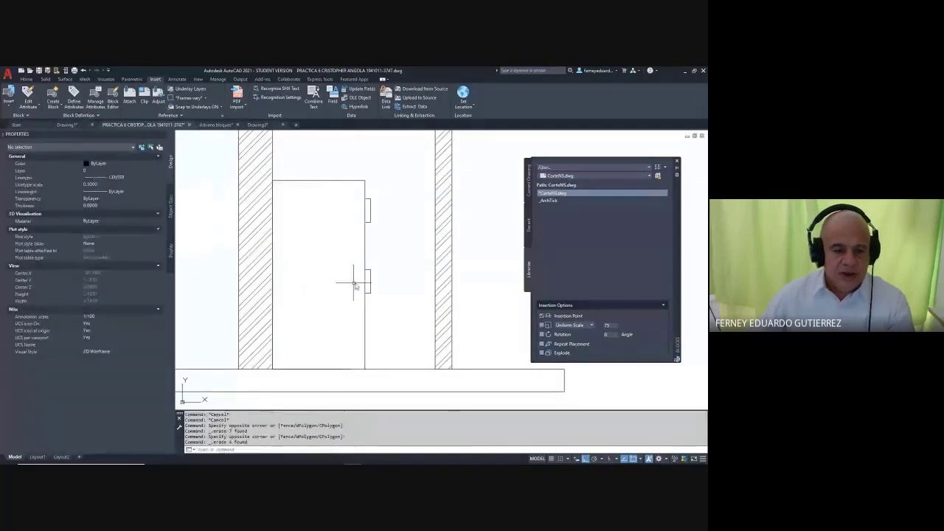
- Move both handles' outer vertical lines inward to the midpoint of the handles' horizontal edges
middle_click_drag(376, 282, 344, 284)
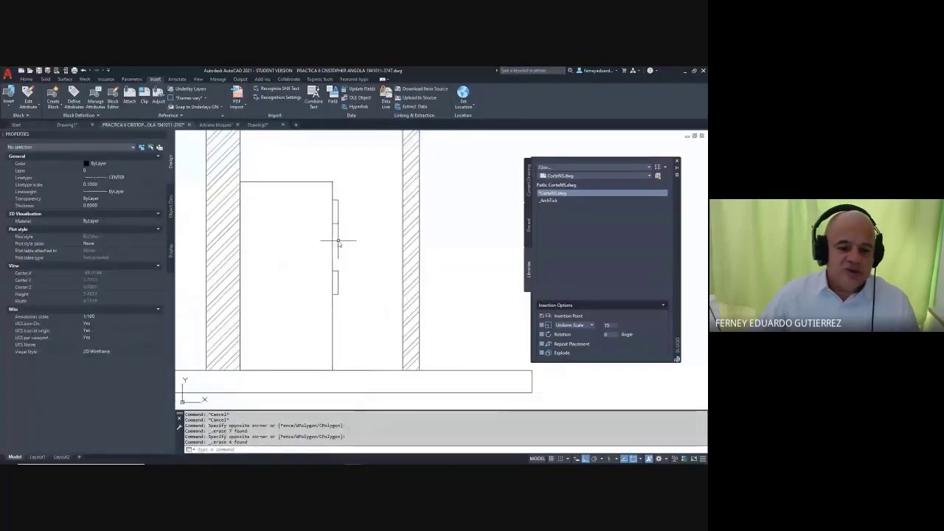
scroll(344, 219, "up", 2)
key("Escape")
key("Escape")
key("Escape")
type("m")
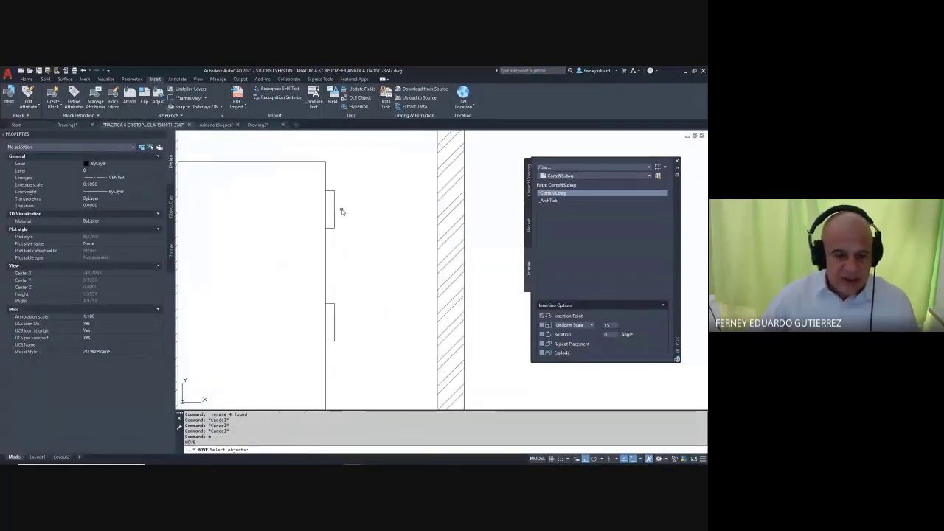
key("Return")
left_click(337, 207)
left_click(334, 210)
left_click(332, 332)
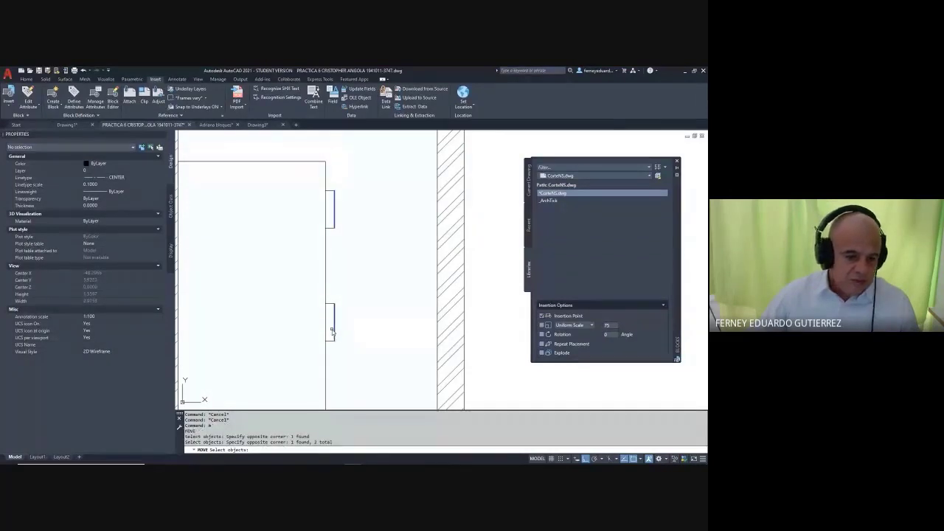
scroll(336, 321, "up", 5)
key("Return")
left_click(333, 279)
left_click(321, 279)
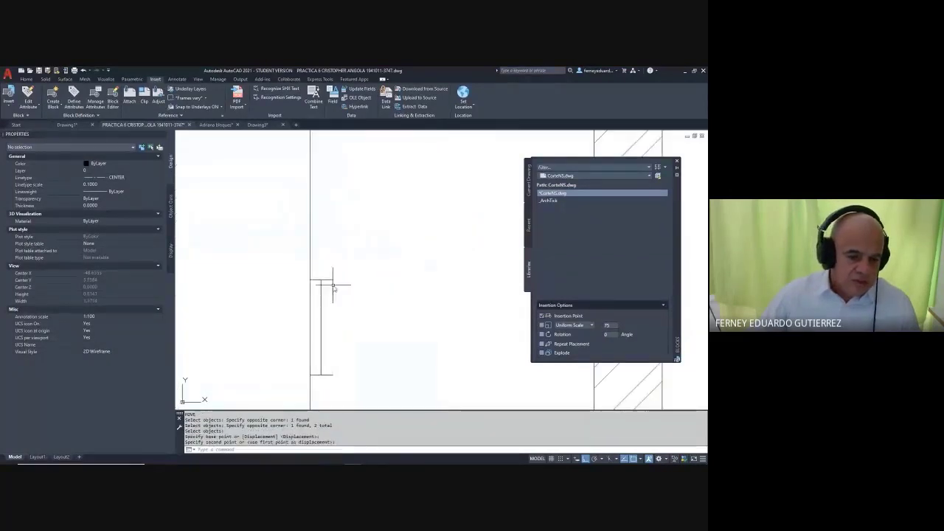
scroll(334, 285, "down", 5)
key("Escape")
key("Escape")
key("Escape")
key("Escape")
- Trim the horizontal stubs extending beyond the relocated outer lines of both handles
key("Return")
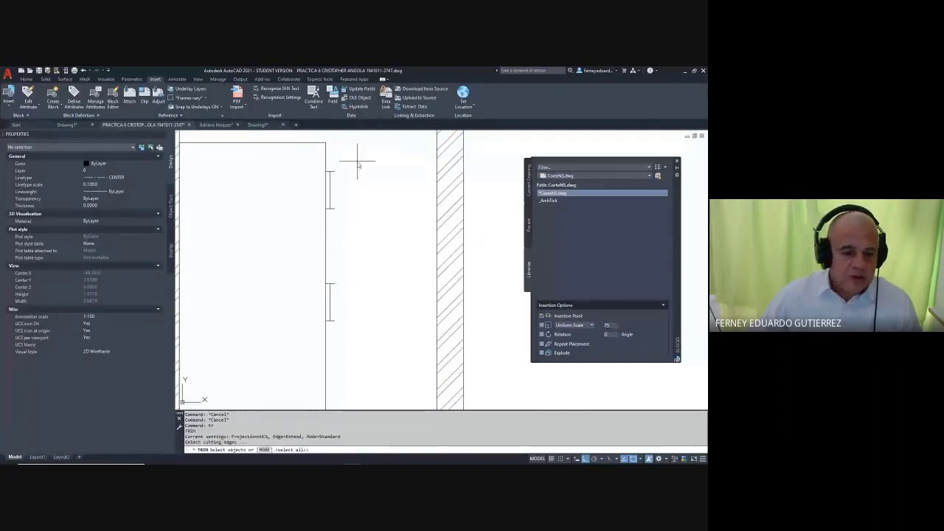
left_click(358, 157)
left_click(319, 328)
key("Return")
left_click(348, 156)
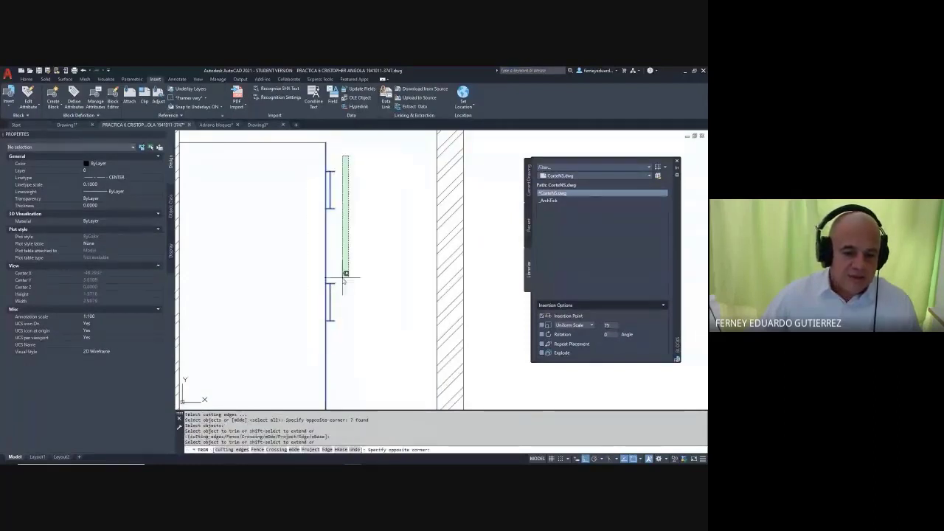
left_click(331, 342)
key("Escape")
key("Escape")
key("Escape")
key("Escape")
key("Escape")
- Draw a short horizontal line inward from a nearest-snapped point on the refrigerator's front edge between the two handles
type("l")
key("Return")
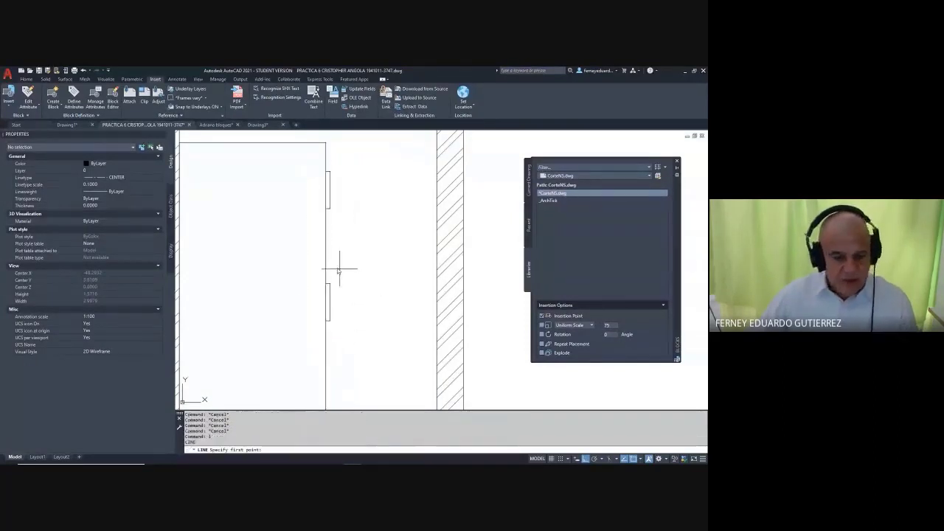
middle_click_drag(333, 267, 381, 261)
right_click(337, 247, "shift")
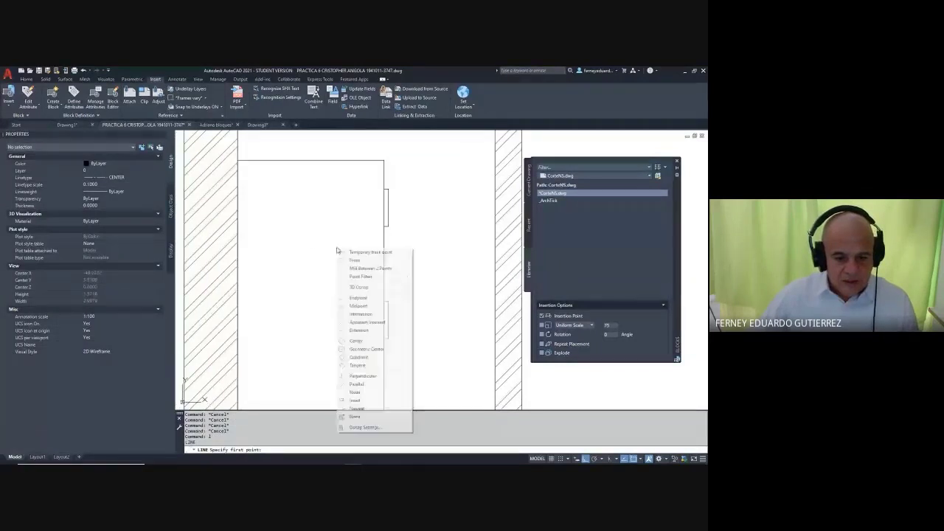
left_click(354, 406)
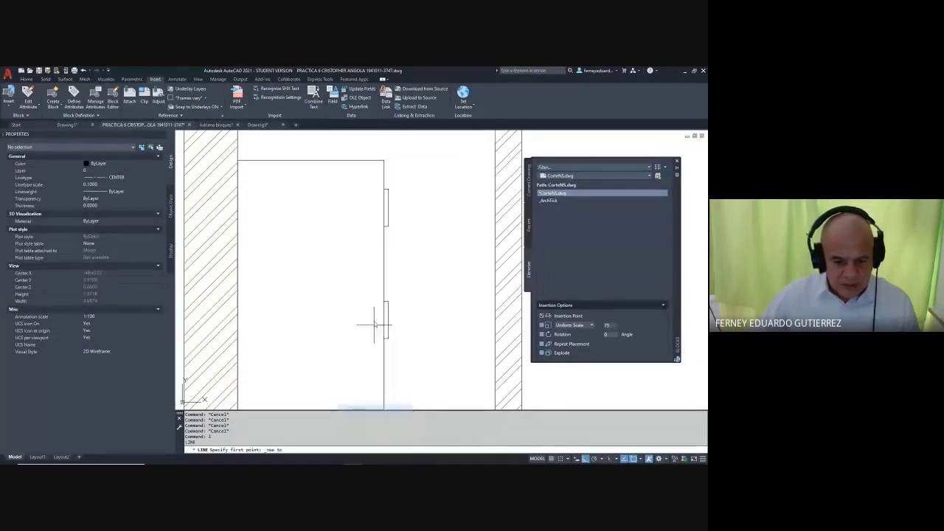
left_click(384, 263)
right_click(255, 272, "shift")
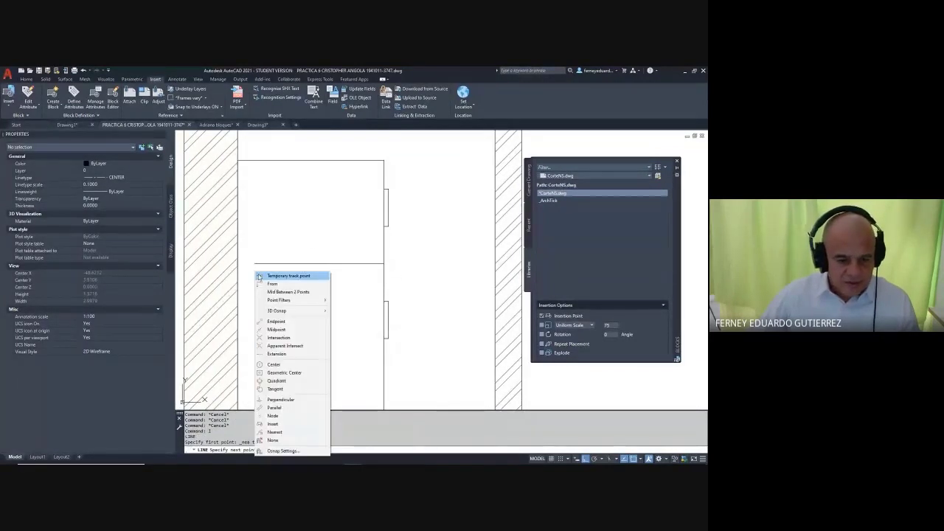
left_click(350, 267)
scroll(374, 264, "up", 2)
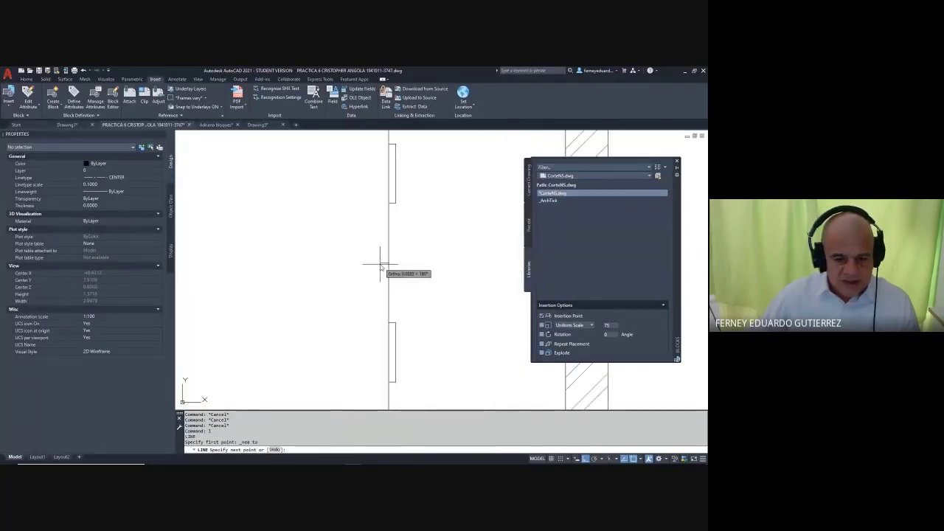
key("Escape")
key("Escape")
key("Escape")
key("Escape")
key("Escape")
scroll(379, 258, "down", 2)
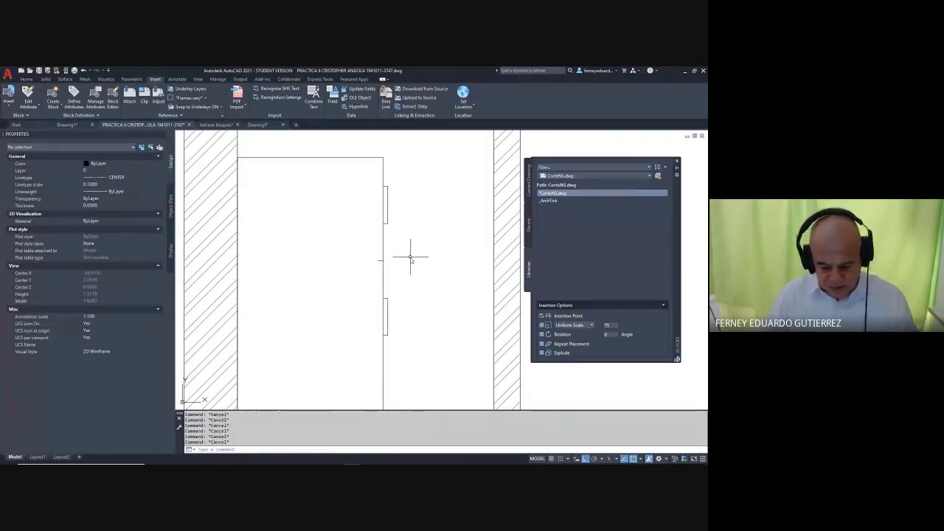
- Offset the refrigerator's front edge inward by the length of the short horizontal line to form the door thickness
key("Return")
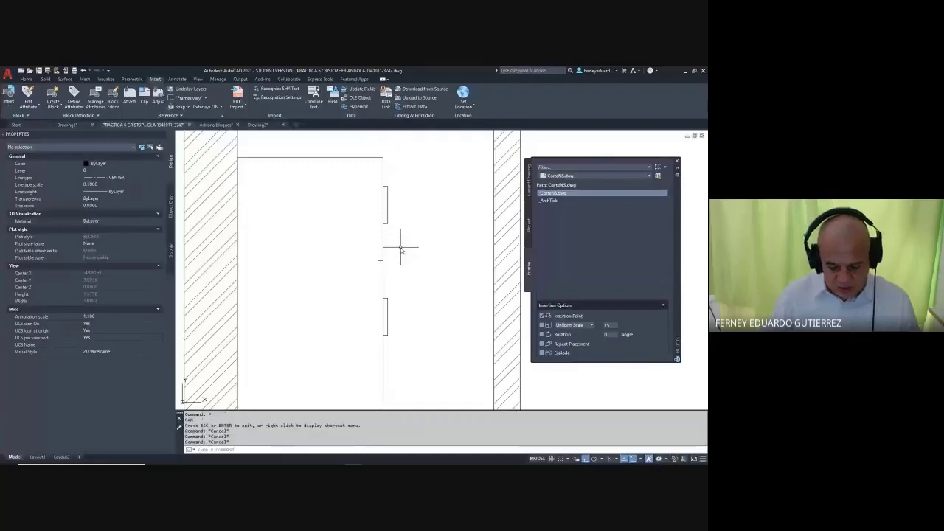
type("o")
key("Return")
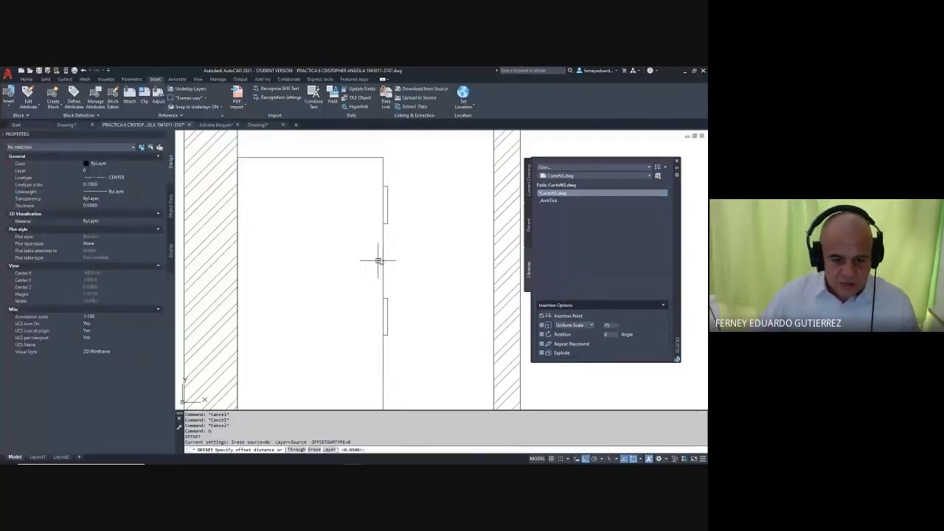
left_click(377, 261)
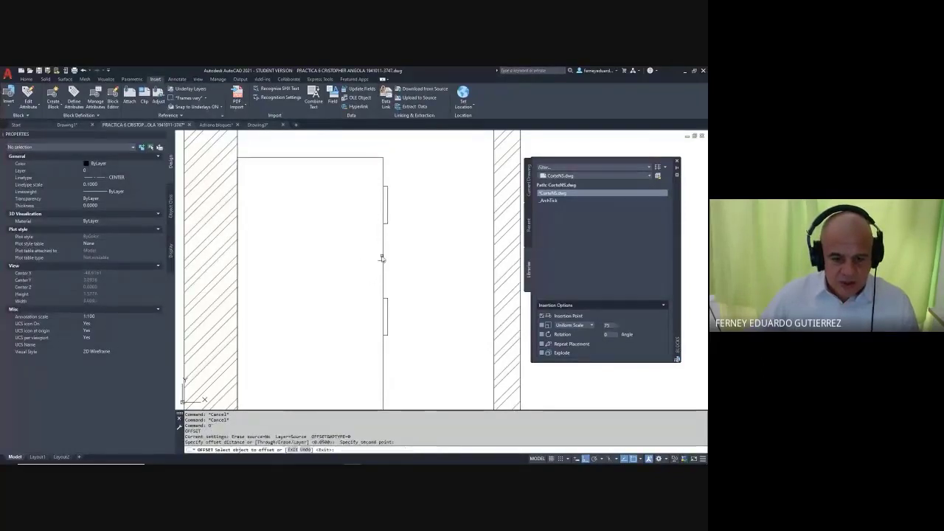
left_click(382, 256)
left_click(371, 253)
key("Escape")
key("Escape")
scroll(406, 227, "down", 4)
scroll(412, 234, "down", 1)
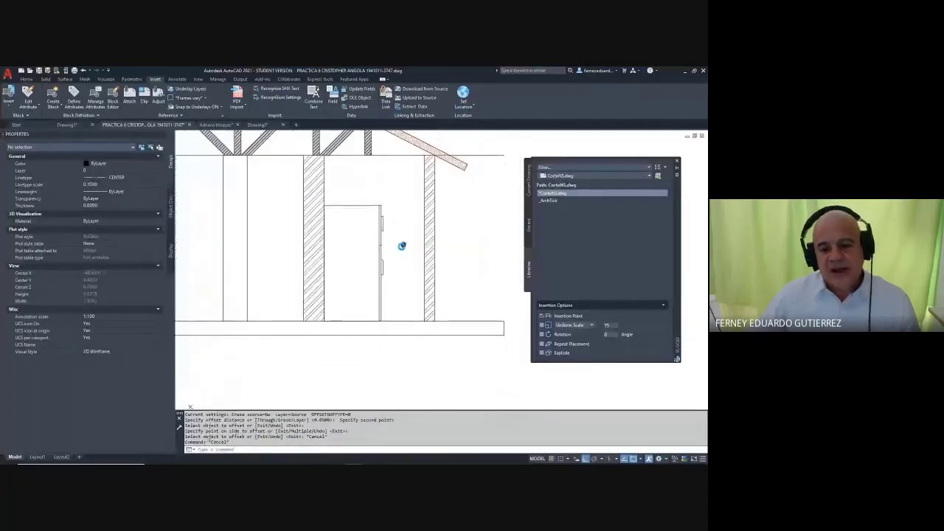
key("Escape")
key("Escape")
key("Escape")
- Switch to the open blocks drawing that contains the refrigerator elevations
scroll(381, 272, "down", 1)
scroll(404, 282, "down", 2)
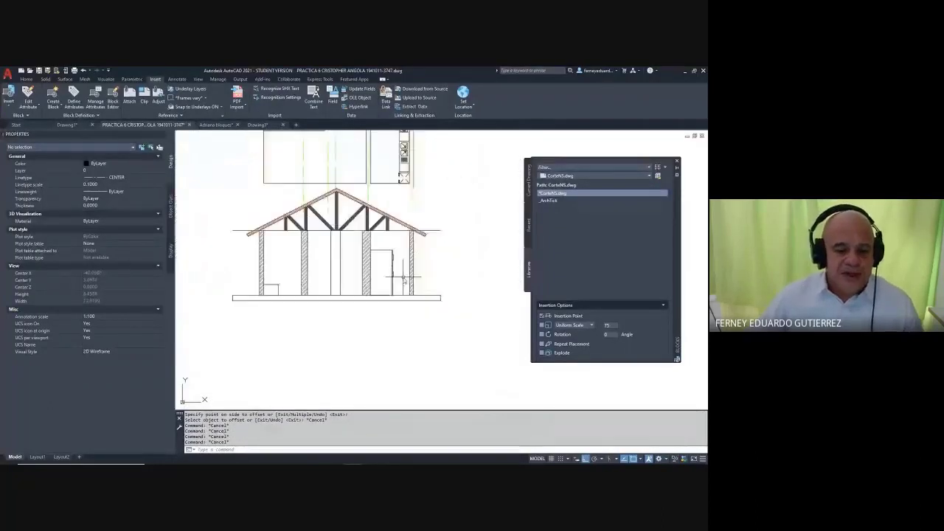
scroll(265, 301, "up", 2)
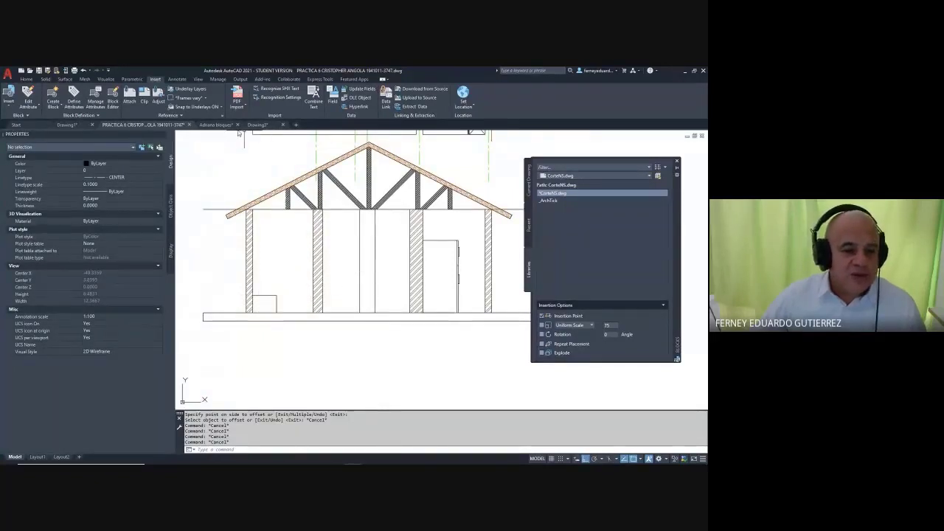
left_click(214, 124)
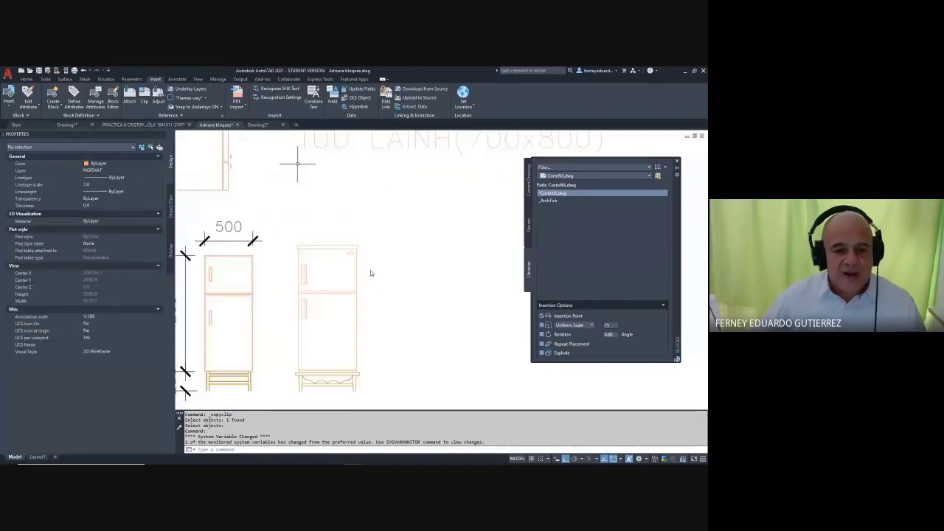
- Look through the block library's door and window section for a door elevation suitable for the cross-section
scroll(348, 258, "down", 6)
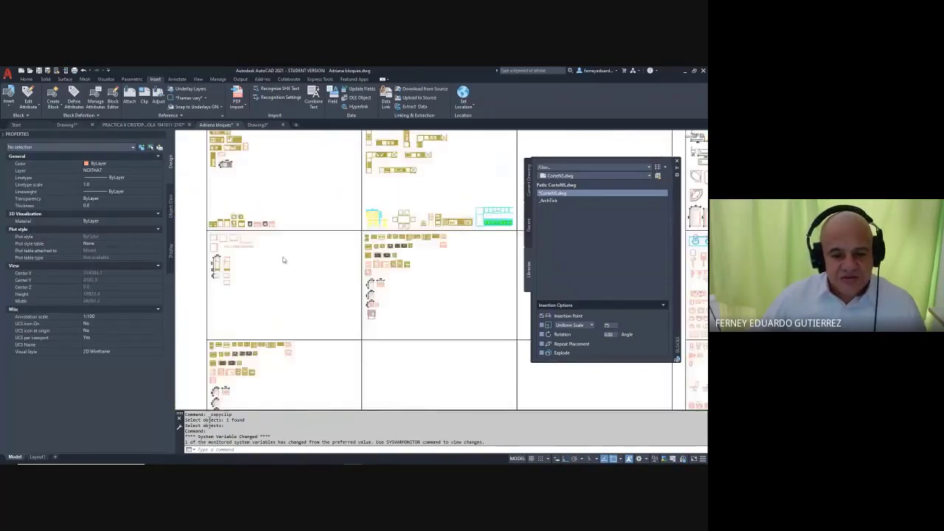
scroll(282, 259, "down", 4)
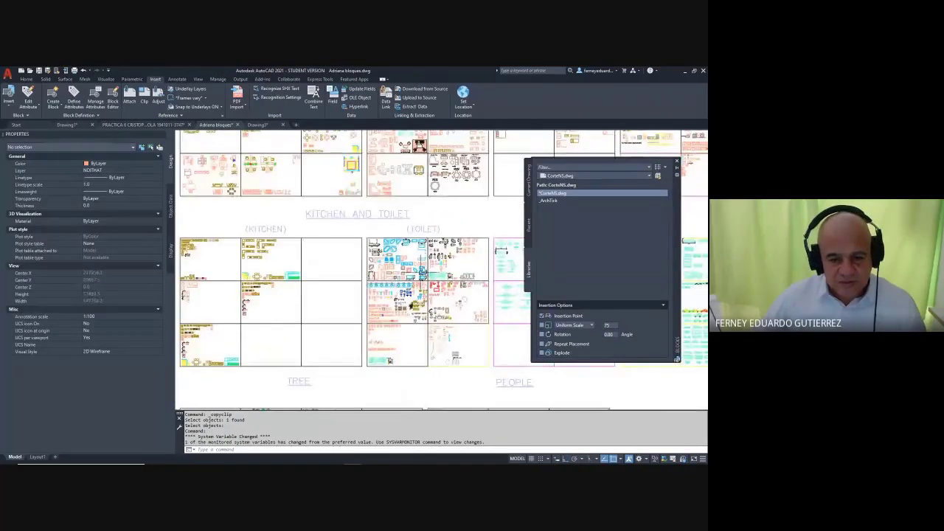
scroll(371, 281, "down", 2)
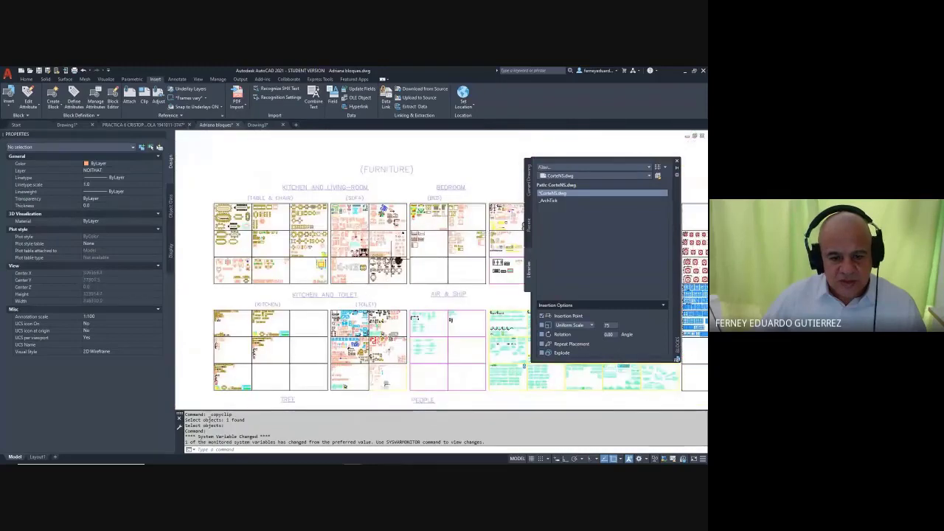
scroll(373, 278, "down", 4)
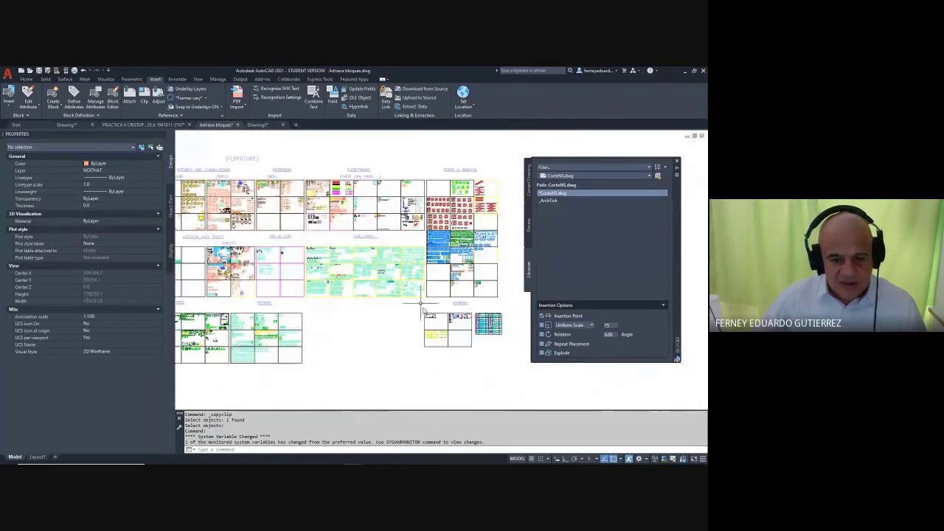
scroll(428, 243, "up", 5)
scroll(400, 242, "down", 3)
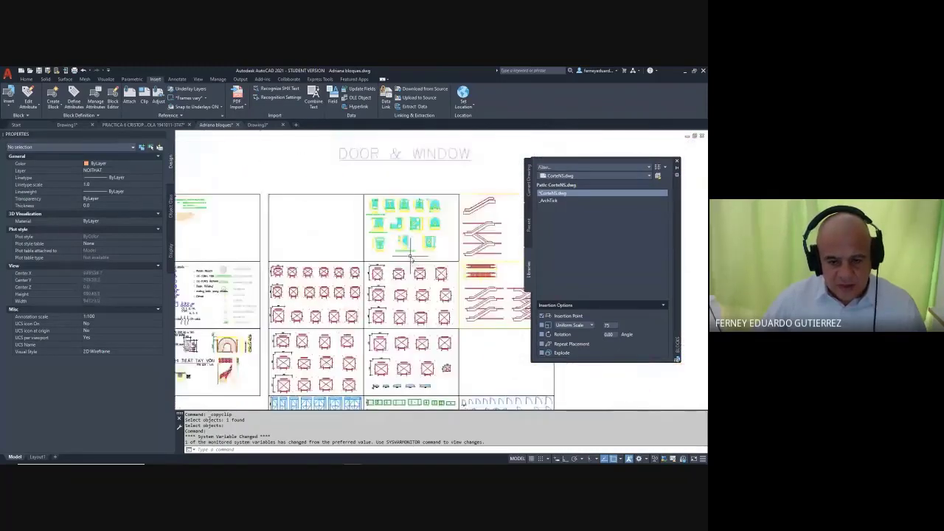
scroll(385, 294, "up", 2)
scroll(387, 295, "down", 1)
scroll(331, 287, "up", 4)
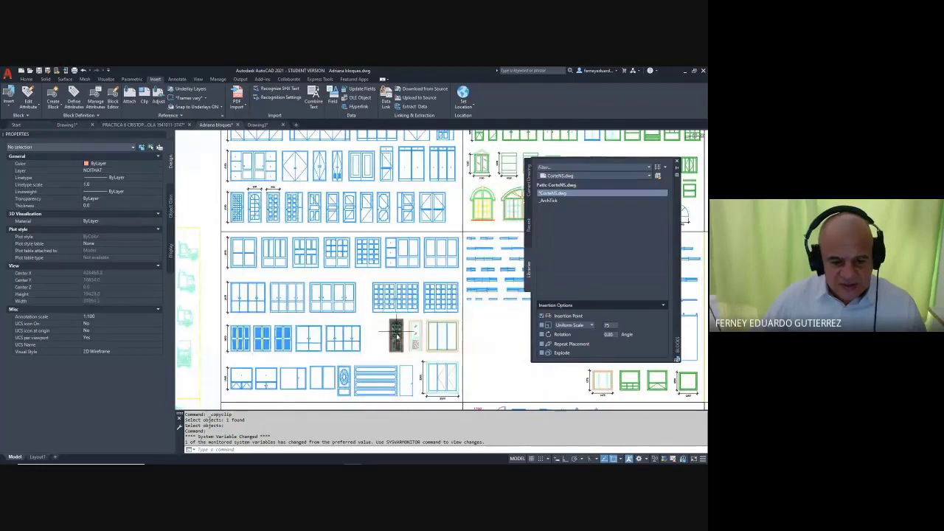
mouse_move(356, 295)
middle_mouse_down()
mouse_move(351, 374)
mouse_move(331, 364)
mouse_move(321, 327)
mouse_move(319, 249)
mouse_move(234, 230)
mouse_move(207, 240)
middle_mouse_up()
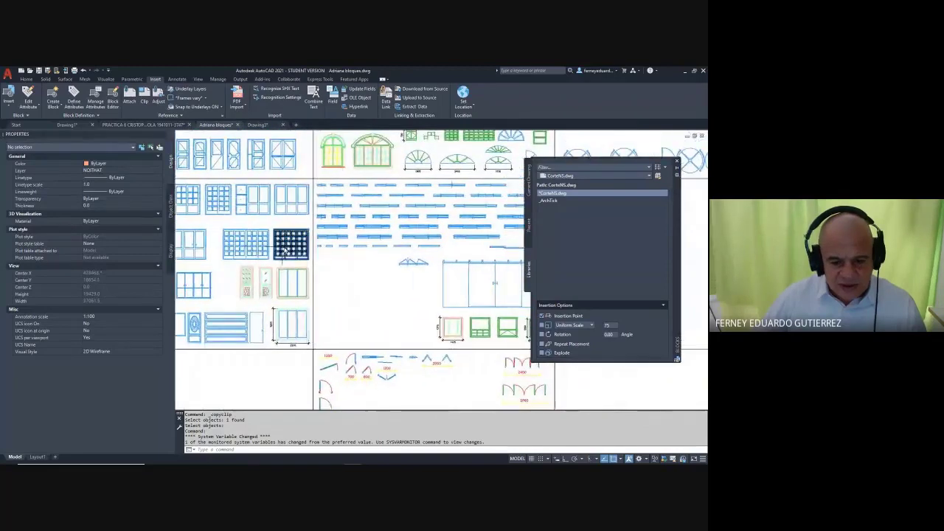
scroll(284, 249, "down", 1)
mouse_move(329, 321)
middle_mouse_down()
mouse_move(362, 198)
mouse_move(290, 197)
middle_mouse_up()
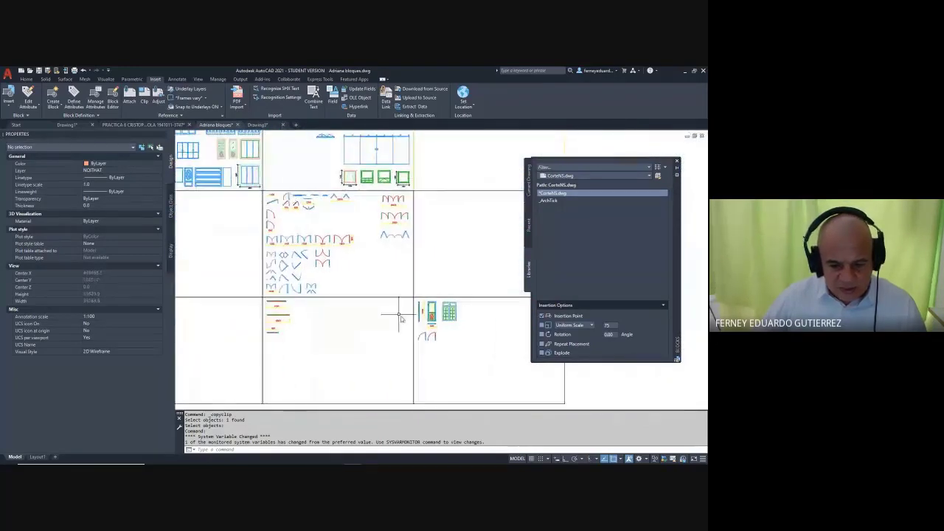
scroll(447, 312, "up", 5)
scroll(438, 331, "up", 6)
scroll(414, 300, "down", 2)
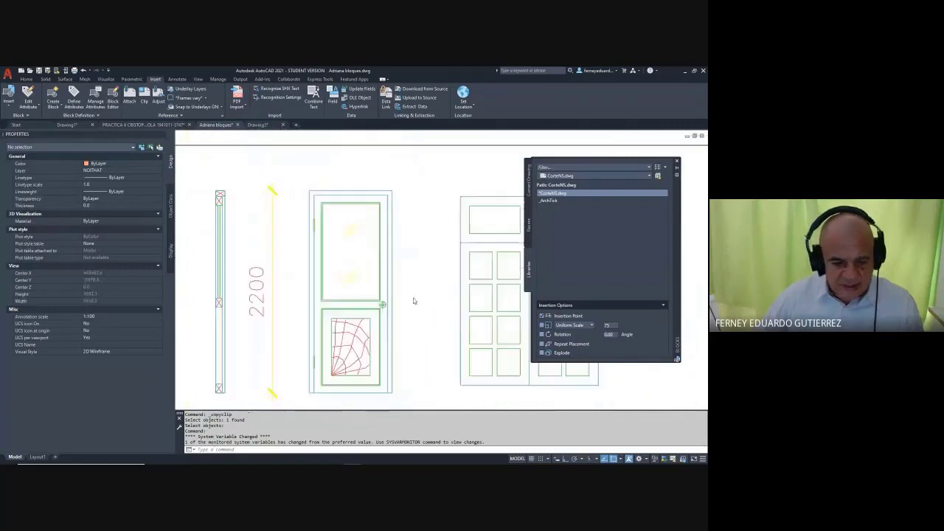
- Explode the door block that carries the 900 and 2200 dimensions
scroll(392, 282, "down", 4)
key("Escape")
key("Escape")
key("Escape")
key("Escape")
scroll(387, 302, "up", 4)
scroll(370, 294, "down", 4)
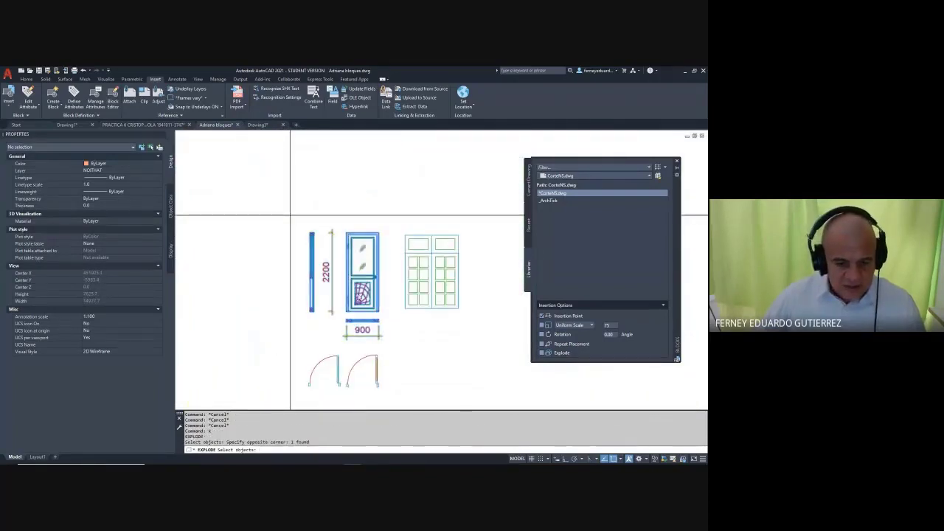
key("Escape")
- Delete the web-like decoration and its surrounding rectangle from the lower panel of the door elevation
scroll(376, 280, "up", 6)
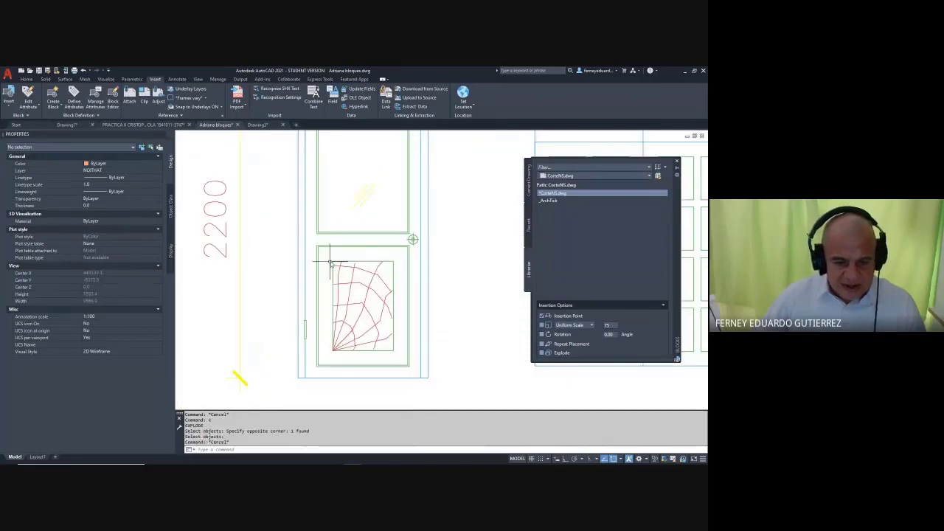
left_click(330, 255)
left_click(398, 360)
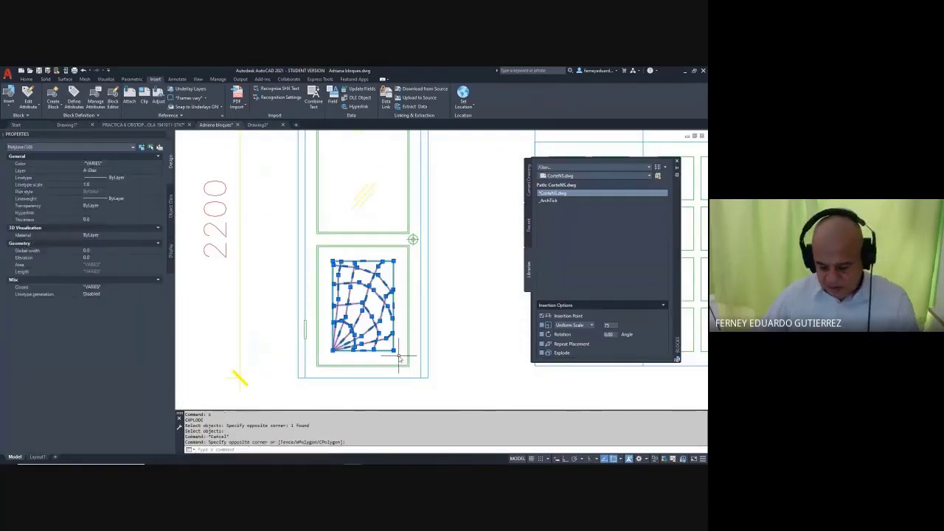
key("Delete")
- Copy the front elevation of the door to the clipboard, leaving out its dimensions and section views
scroll(383, 324, "down", 4)
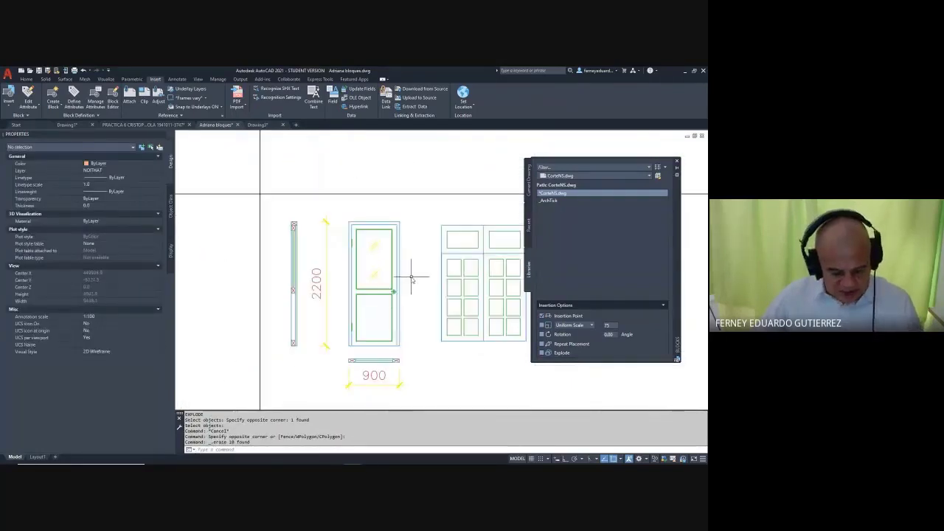
key("ctrl+c")
left_click(339, 215)
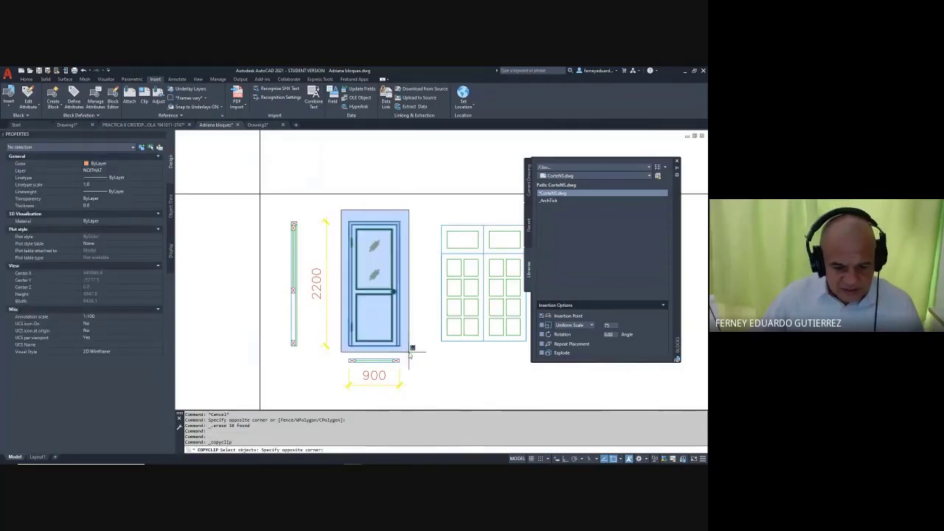
left_click(413, 354)
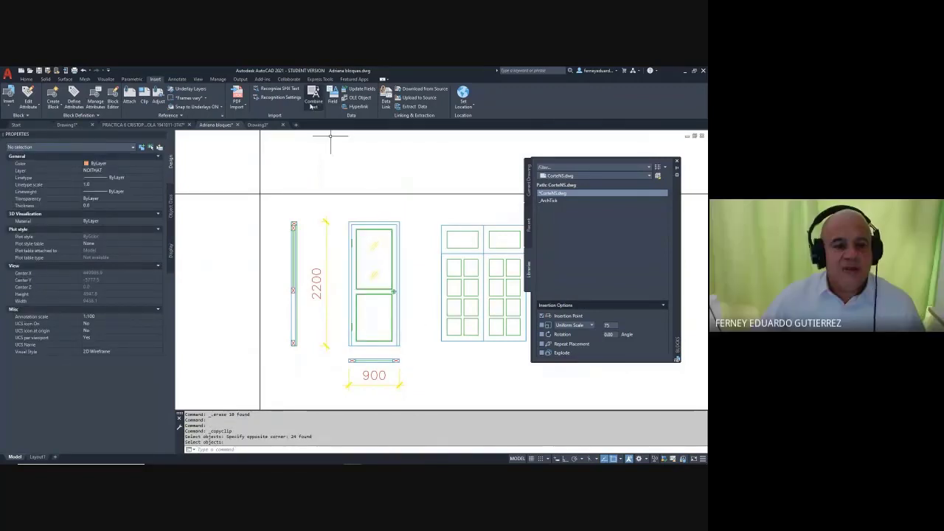
- Create a new drawing, paste the door elevation into it and turn off the grid
left_click(297, 125)
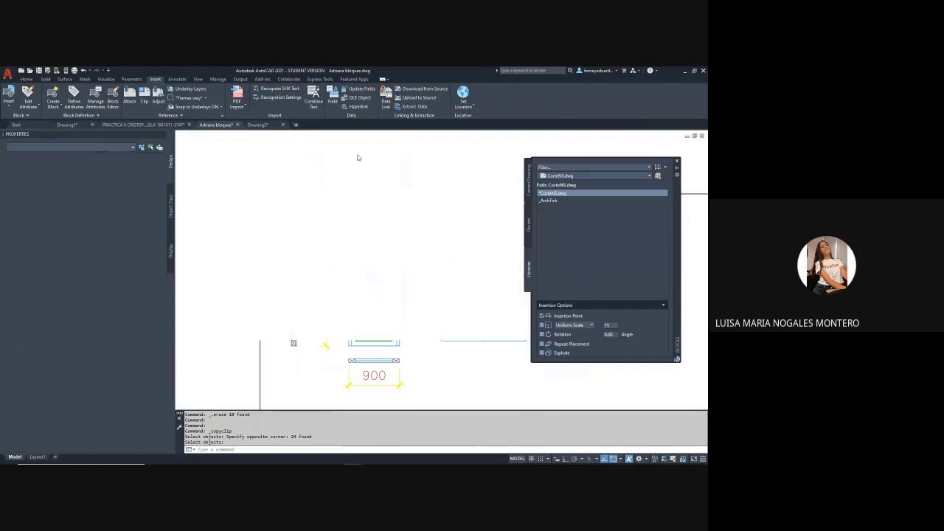
key("ctrl+v")
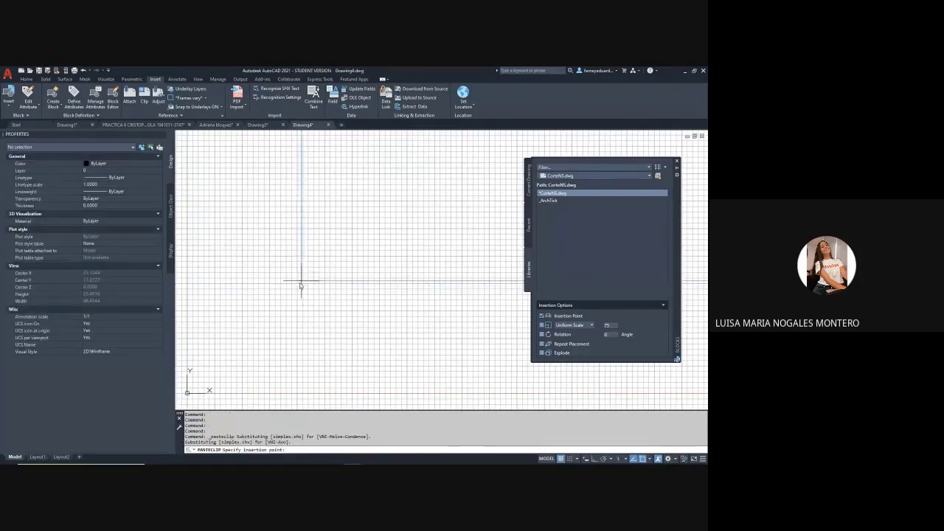
middle_click(270, 258)
scroll(299, 251, "down", 3)
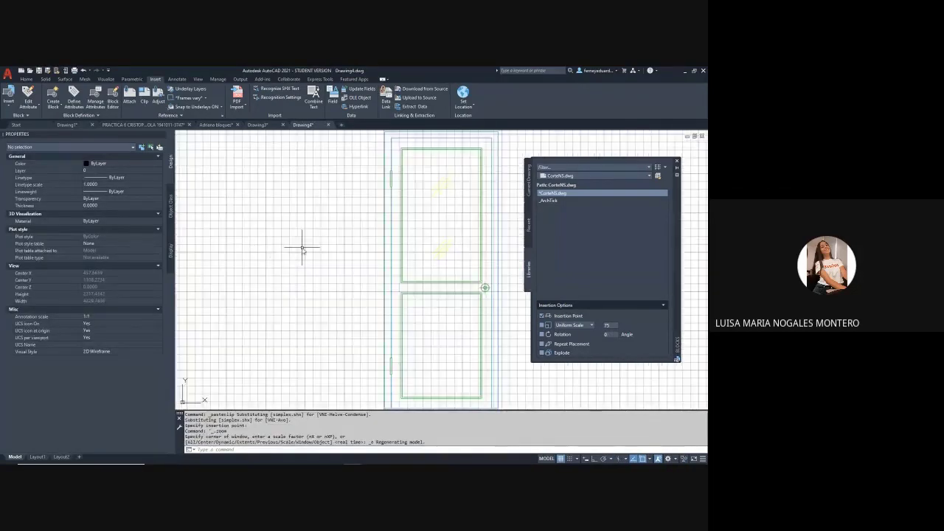
key("F7")
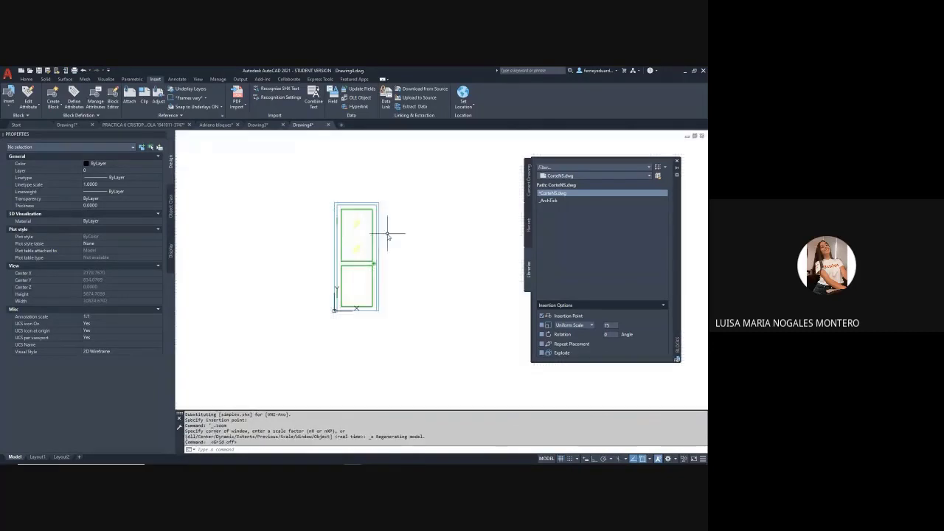
type("x")
key("Return")
left_click(409, 179)
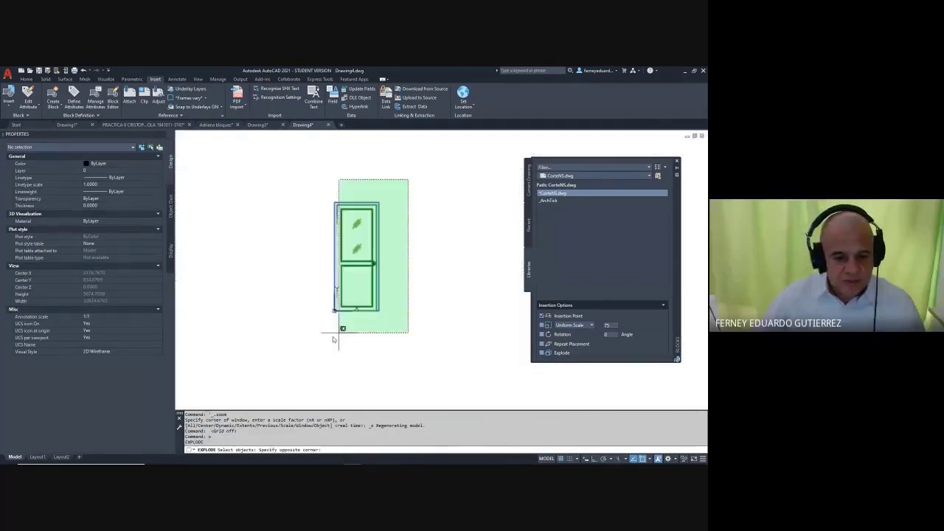
key("Escape")
key("Escape")
key("Escape")
key("Escape")
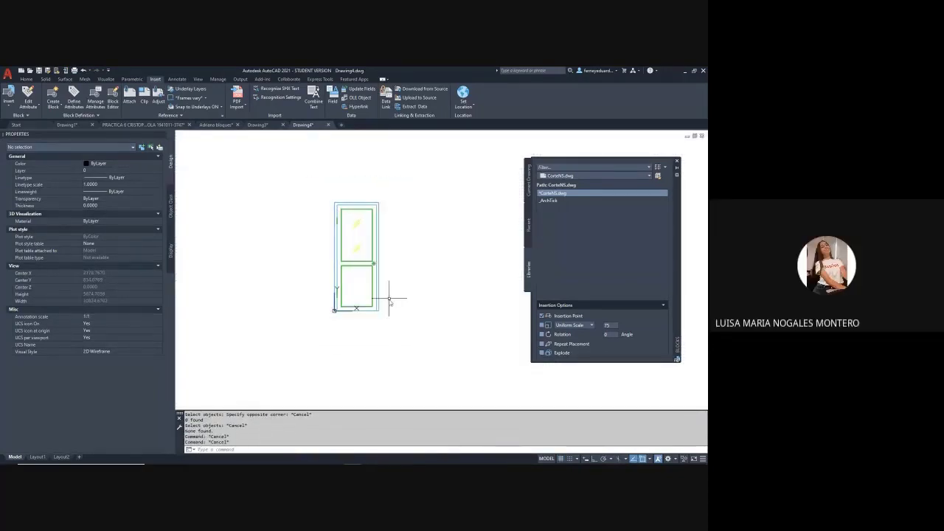
- Explode the whole pasted door elevation into individual objects
type("x")
key("Return")
left_click(411, 172)
left_click(277, 371)
key("Return")
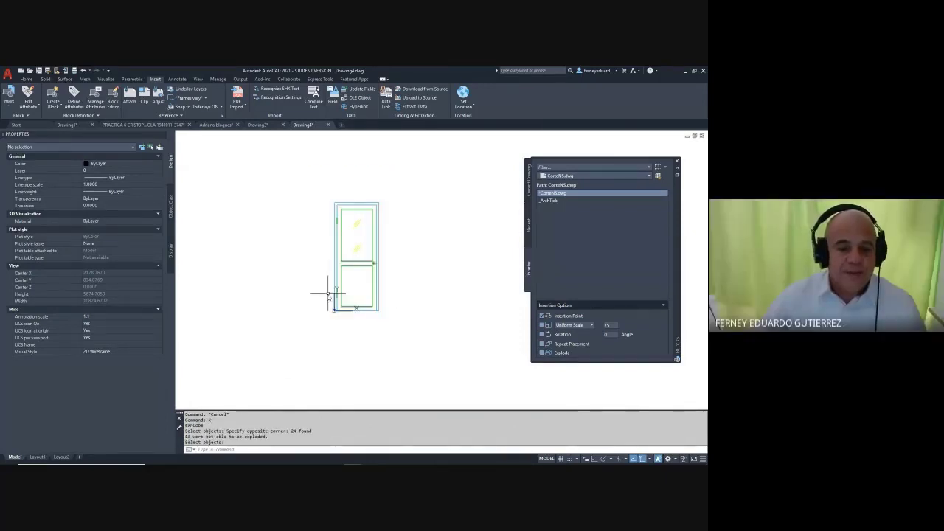
- Set the color of all the door's objects to ByLayer and assign them all to a single layer
left_click(400, 189)
left_click(310, 345)
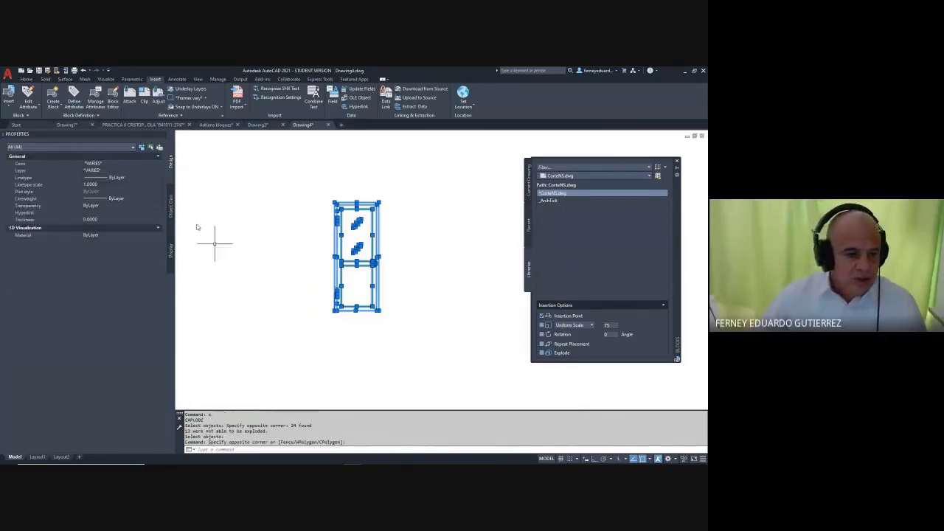
left_click(123, 163)
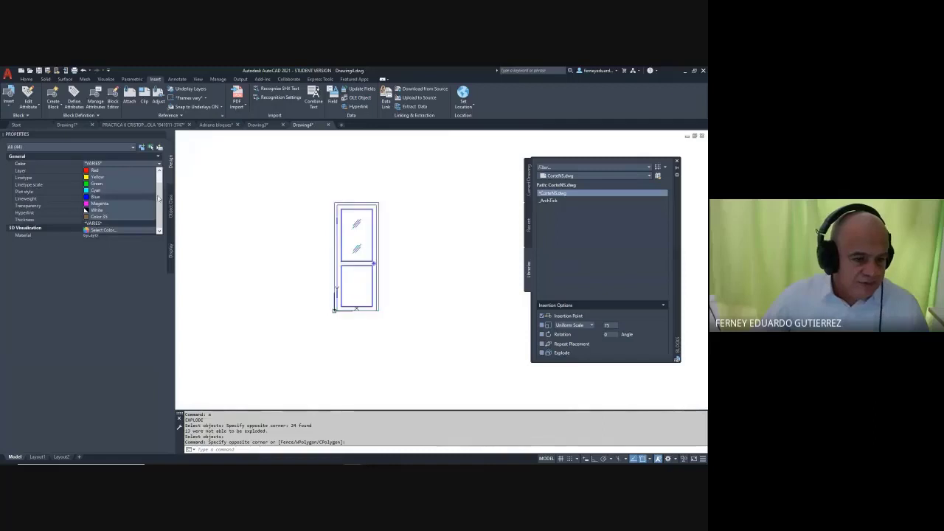
left_click(96, 197)
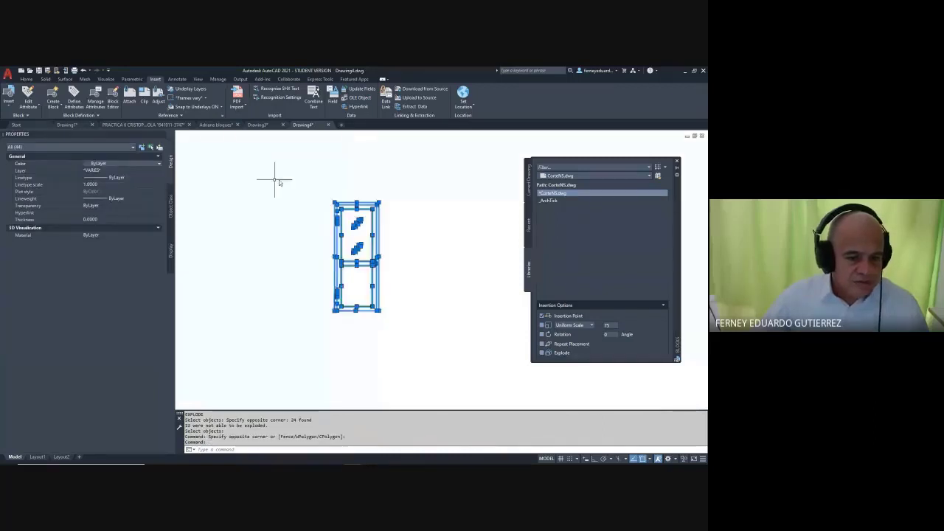
key("Escape")
key("Escape")
left_click(396, 192)
left_click(288, 337)
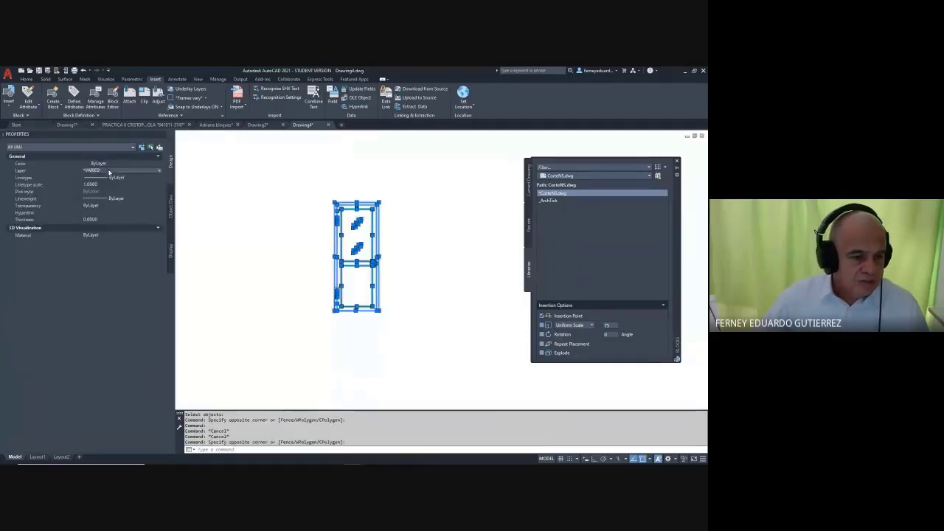
key("Escape")
key("Escape")
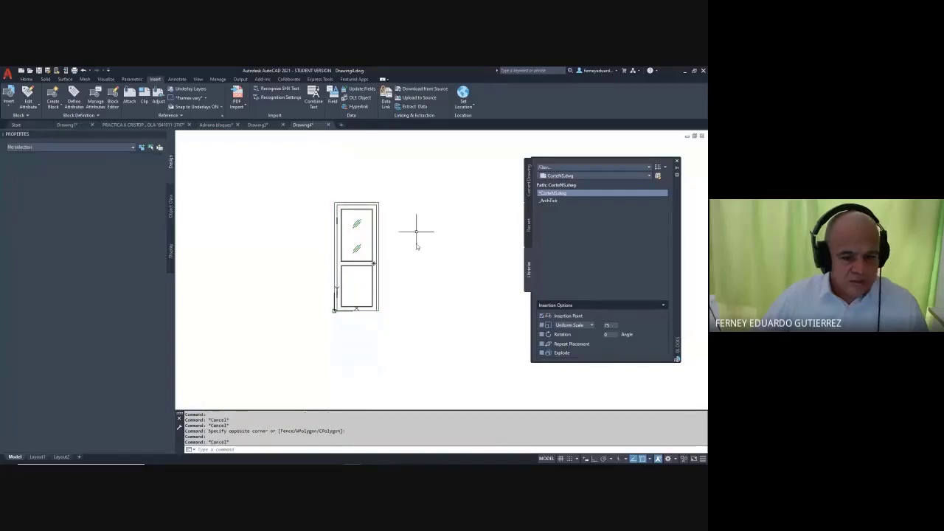
key("ctrl+c")
left_click(405, 168)
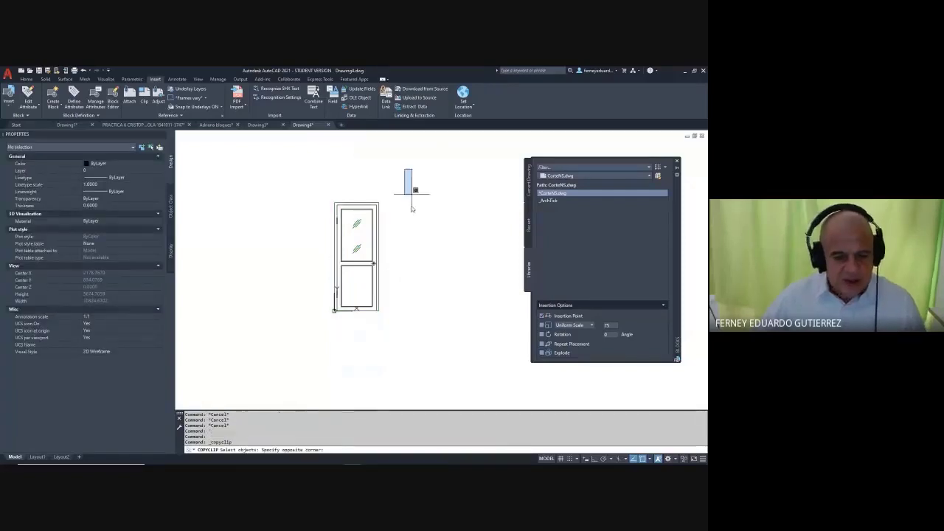
key("Escape")
key("Escape")
key("Escape")
key("Escape")
key("Escape")
- Scale the whole door by reference from its lower-left corner, using its full width as reference and 0.8 as the new length
type("s")
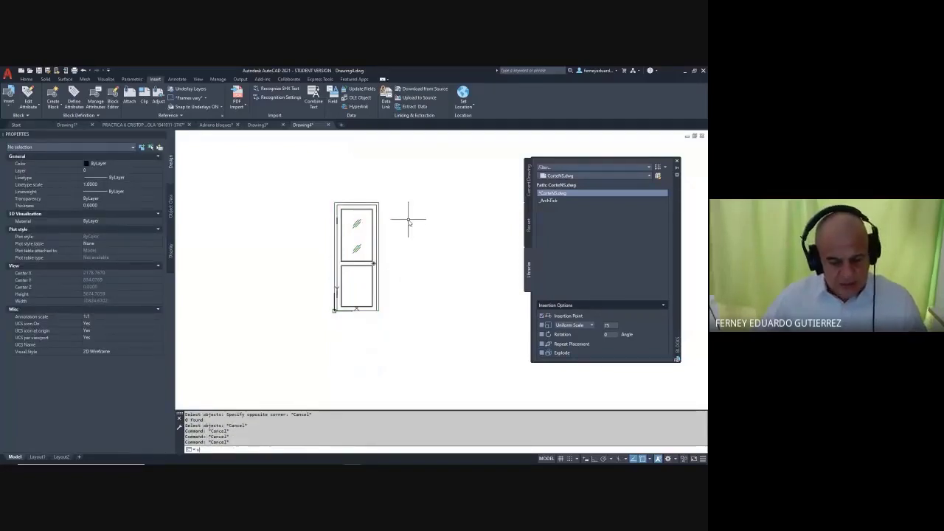
type("c")
key("Return")
left_click(416, 169)
left_click(312, 322)
key("Return")
scroll(321, 314, "up", 5)
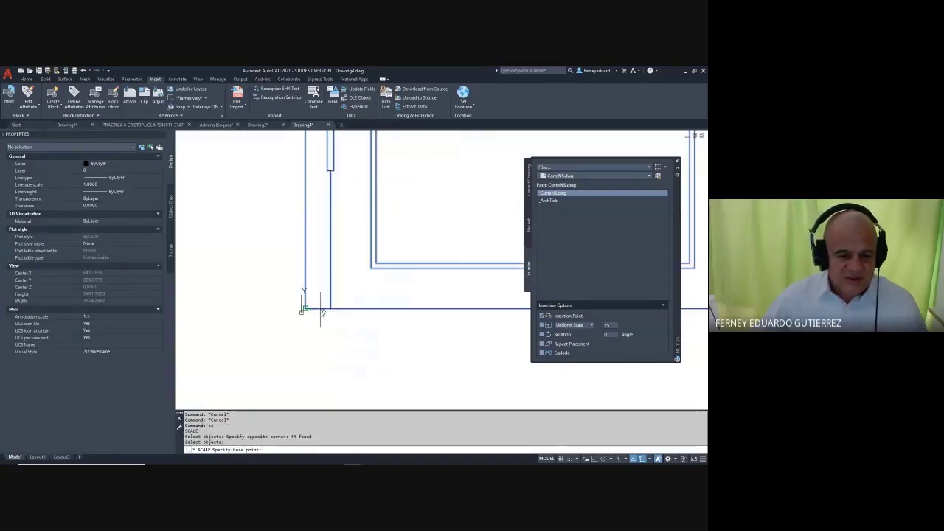
scroll(320, 313, "up", 2)
left_click(297, 309)
type("r")
key("Return")
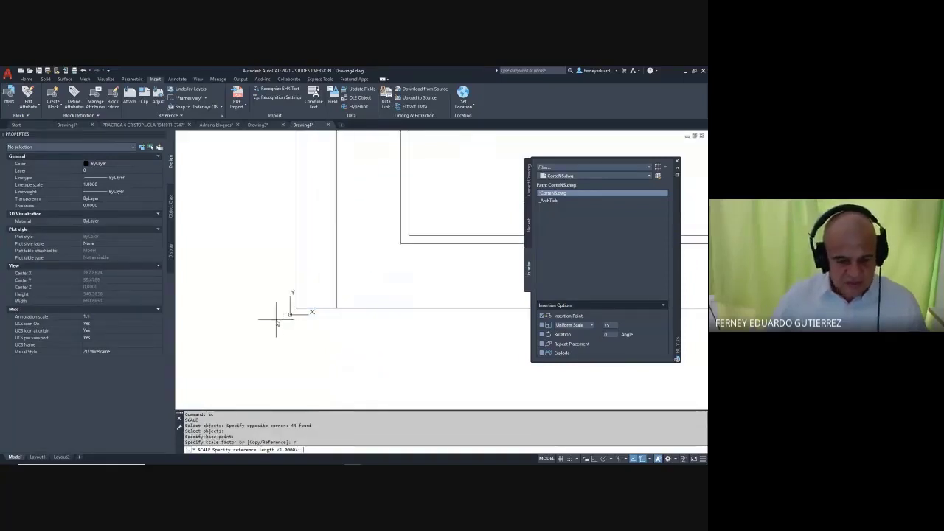
left_click(290, 312)
scroll(253, 314, "down", 3)
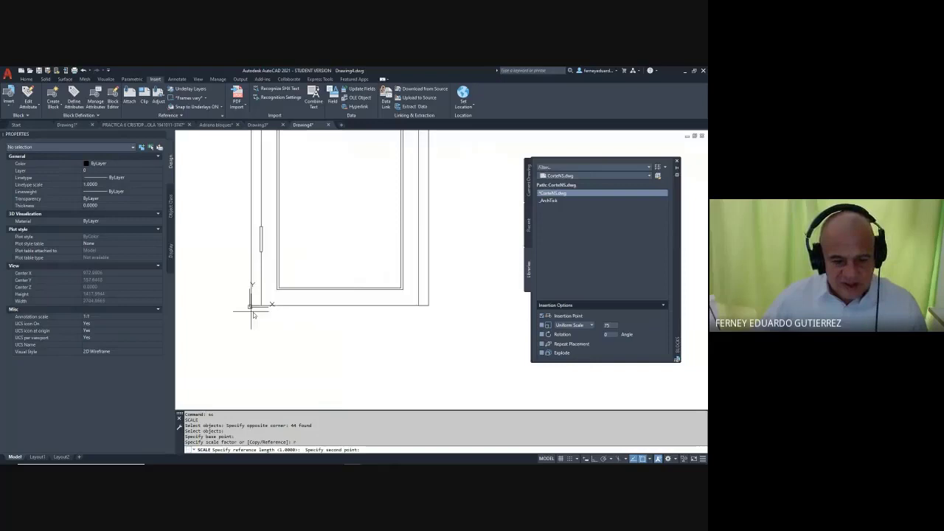
left_click(418, 313)
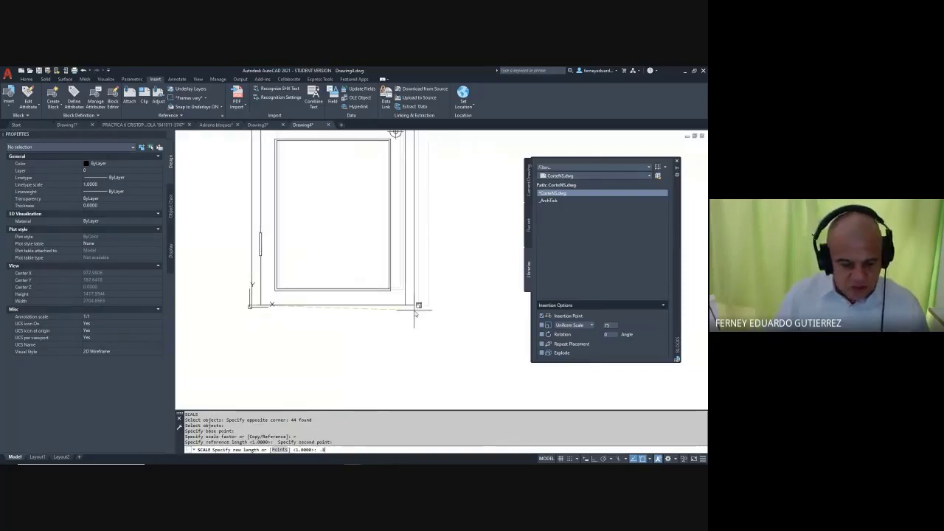
key("Return")
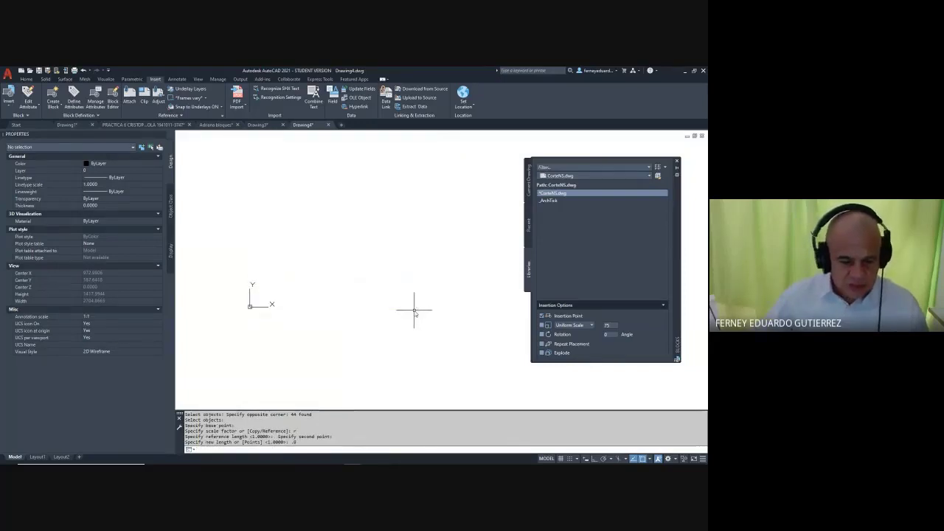
- Copy all the objects of the rescaled door elevation to the clipboard
middle_click(362, 268)
middle_click(362, 268)
key("ctrl+c")
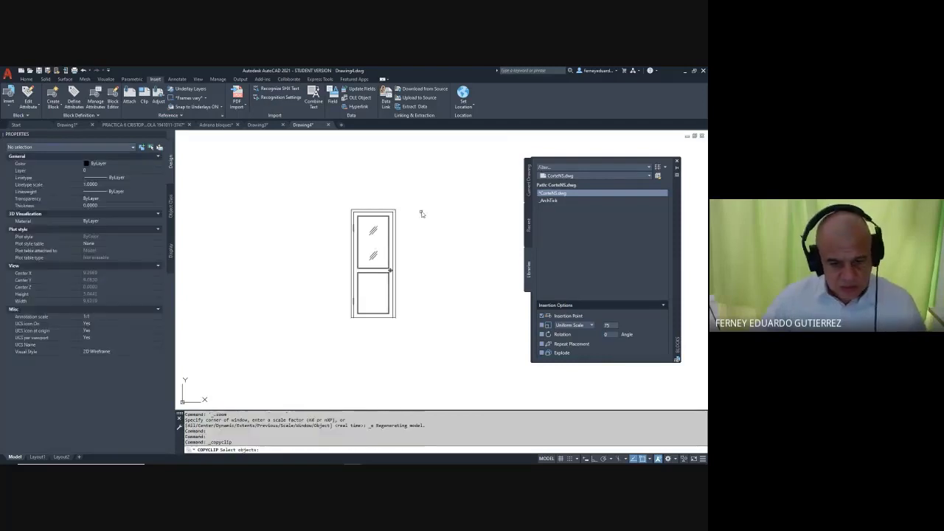
left_click(432, 185)
left_click(316, 329)
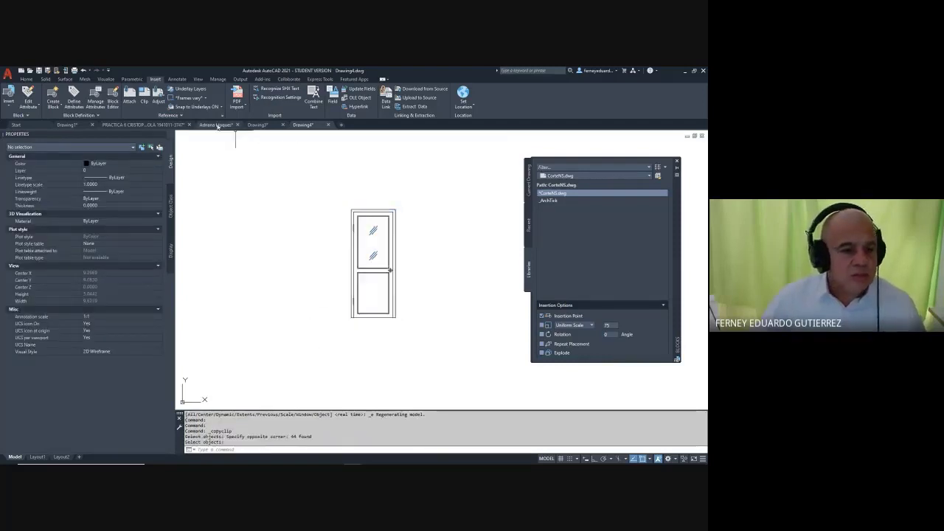
- Paste the door as a block into the house section drawing, its lower-left corner at the foot of the left interior hatched wall
left_click(148, 125)
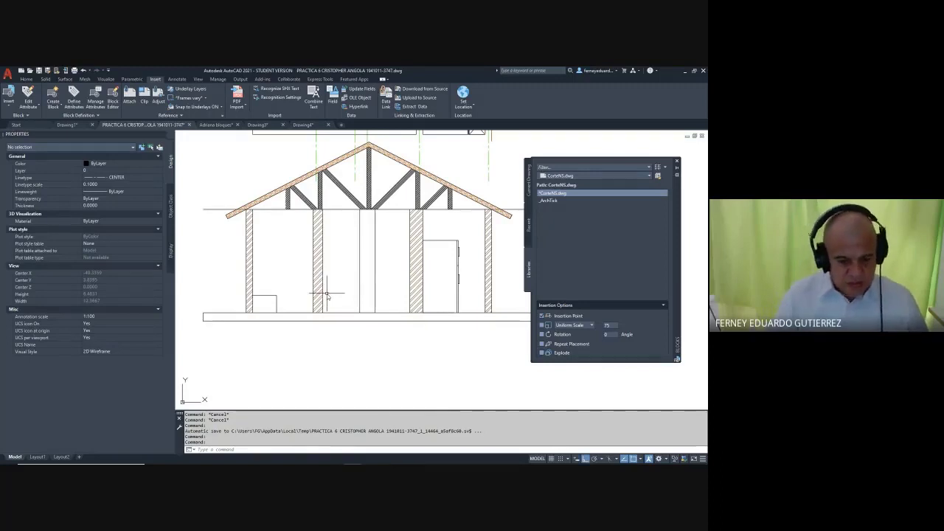
key("ctrl+shift+v")
scroll(324, 303, "up", 3)
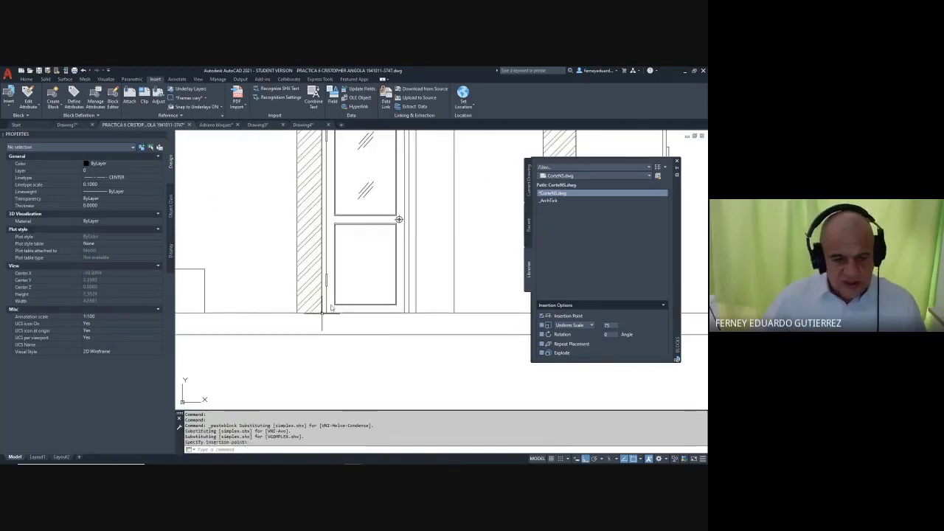
scroll(331, 309, "down", 4)
key("Escape")
scroll(304, 243, "up", 2)
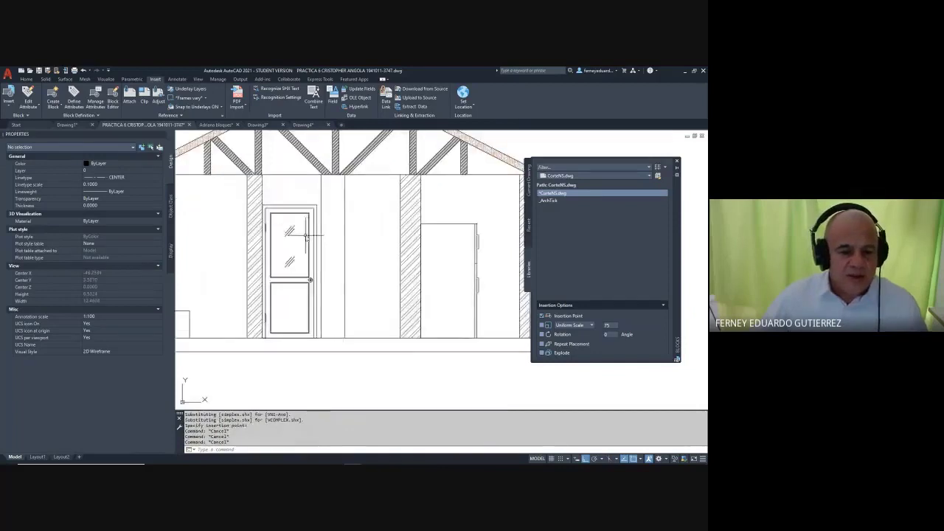
type("sc")
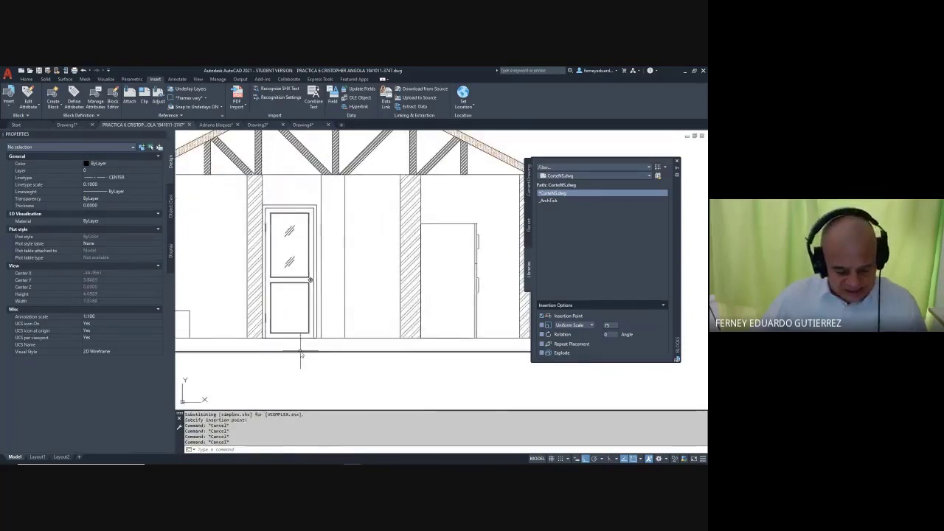
key("Return")
key("Escape")
key("Escape")
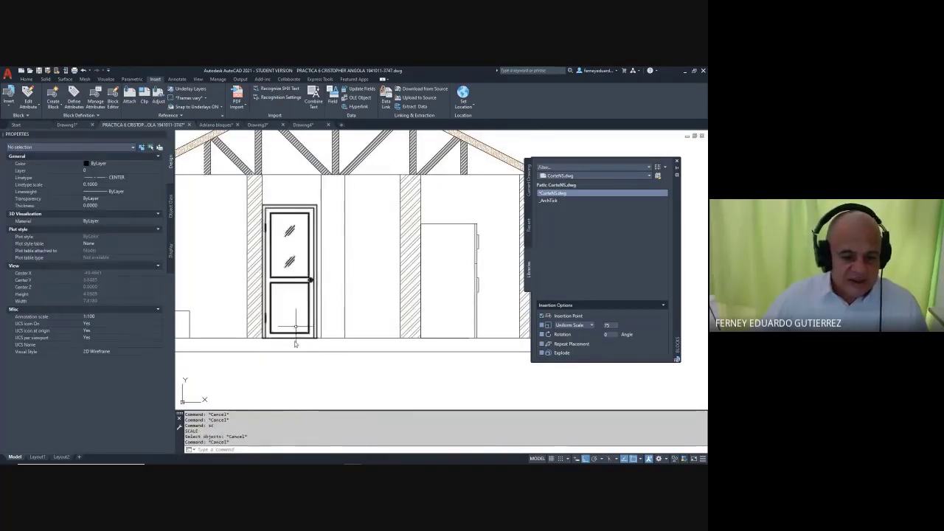
key("Escape")
key("Escape")
key("Escape")
- Measure the width of the door opening near the bathroom in the floor plan
type("di")
key("Return")
scroll(261, 369, "down", 5)
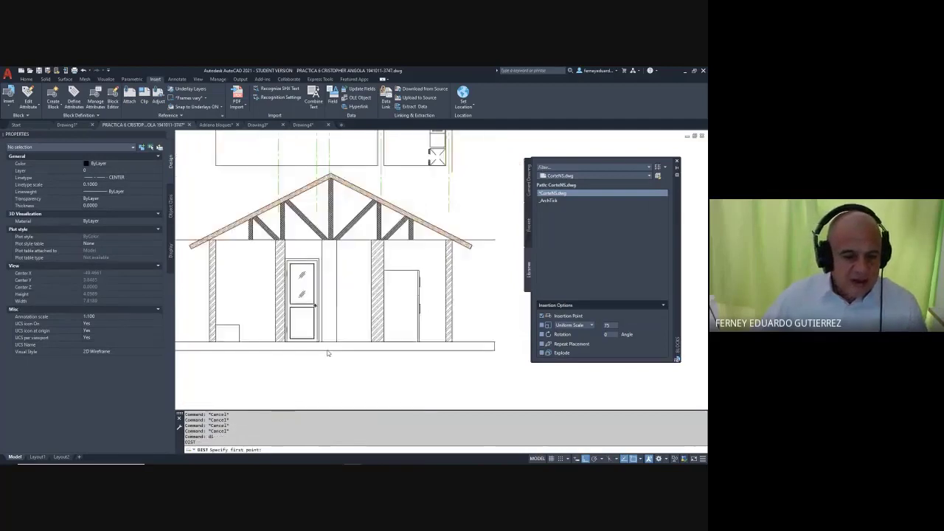
scroll(318, 216, "up", 3)
scroll(316, 215, "up", 5)
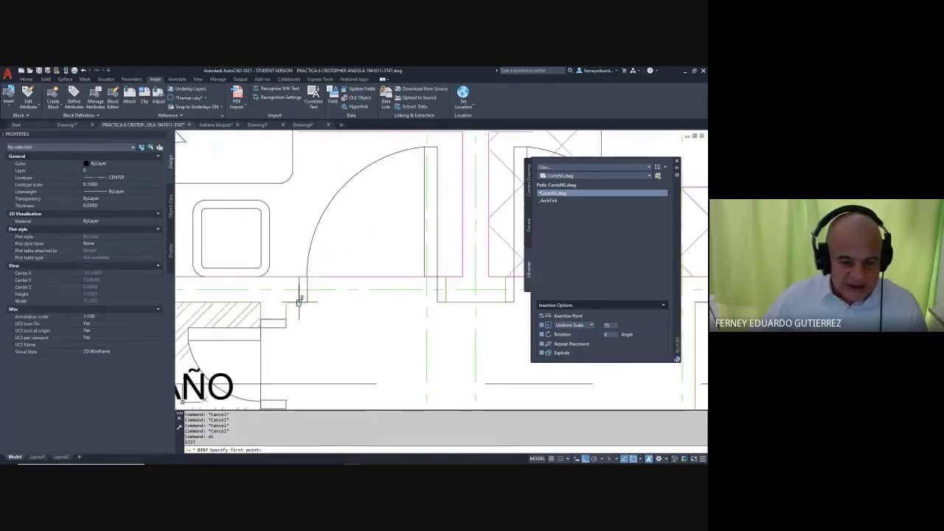
left_click(299, 300)
left_click(438, 301)
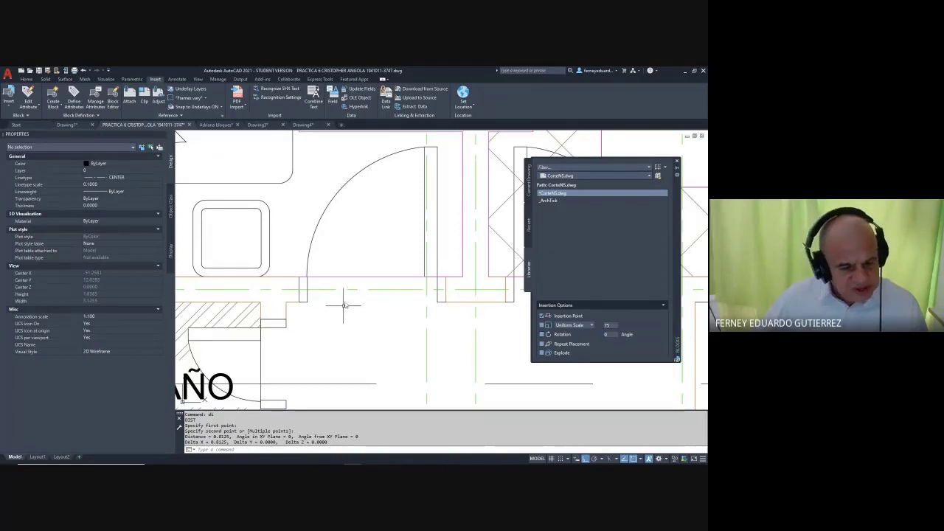
- Measure the gap along the floor between the section door's right edge and the neighbouring vertical wall line
scroll(341, 276, "down", 6)
scroll(333, 369, "up", 8)
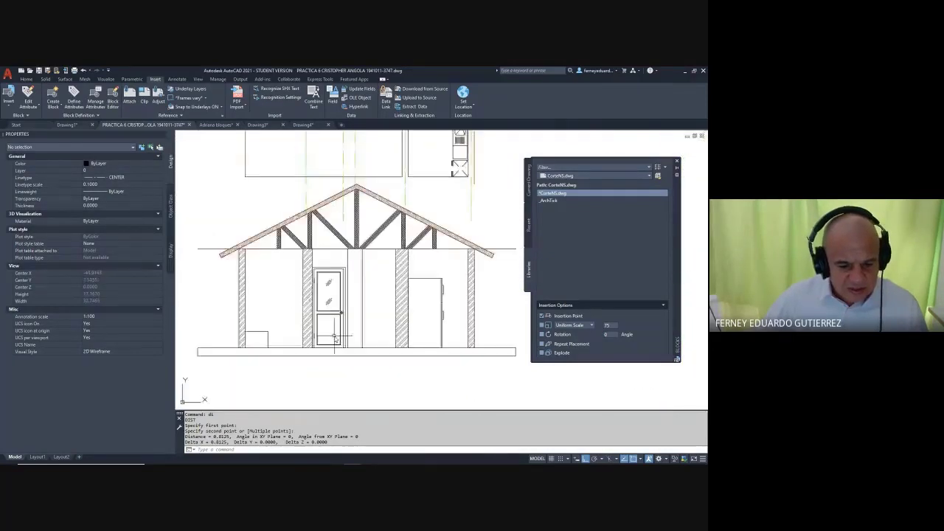
middle_click_drag(349, 359, 345, 387)
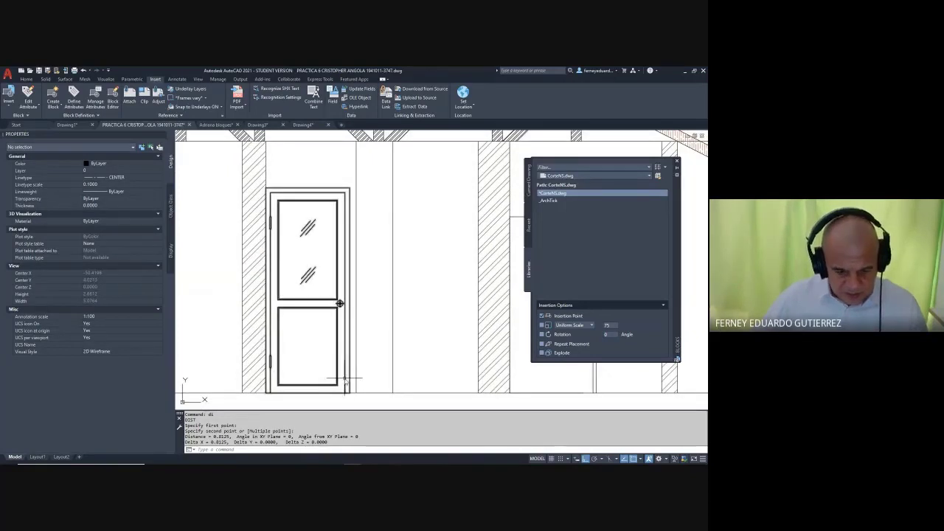
key("Escape")
key("Escape")
middle_click_drag(341, 384, 329, 333)
type("di")
key("Return")
scroll(335, 333, "up", 3)
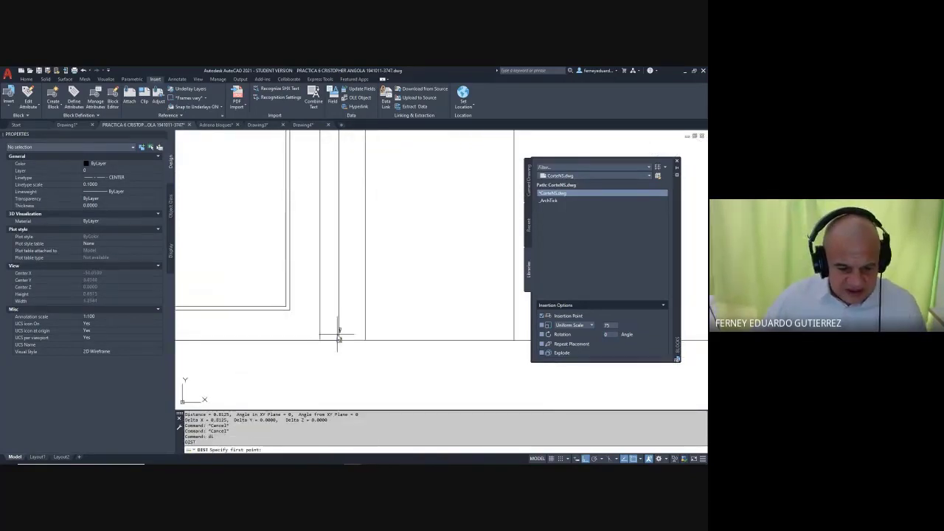
left_click(339, 338)
left_click(365, 339)
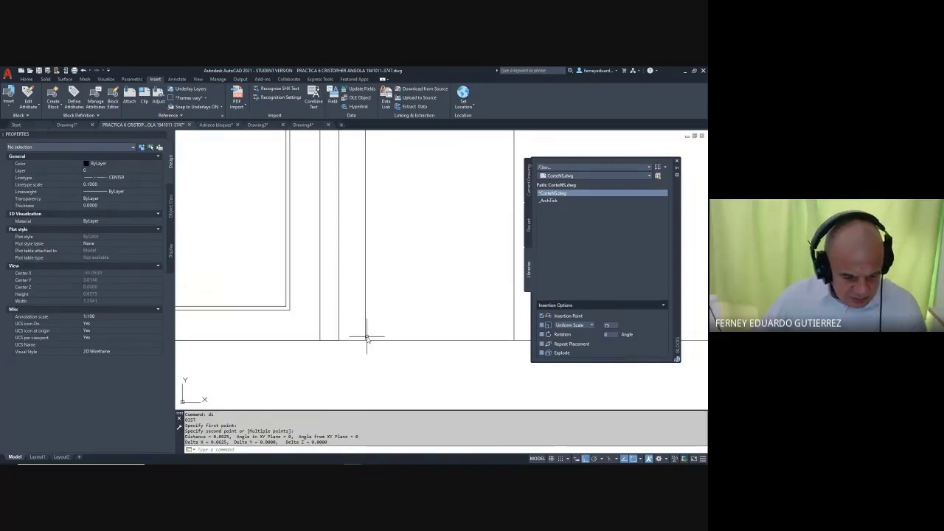
scroll(366, 337, "down", 4)
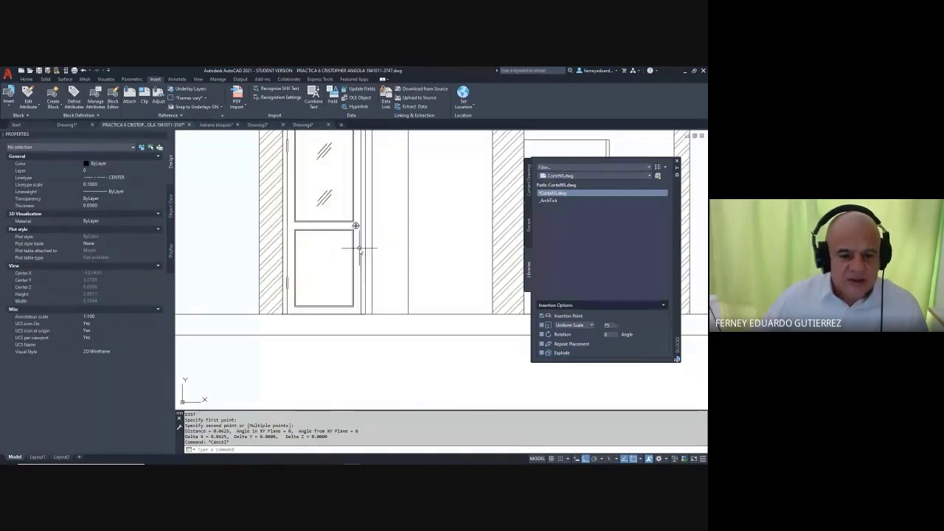
key("Escape")
- Open the pasted door block in the Block Editor
left_click(360, 256)
double_click(361, 256)
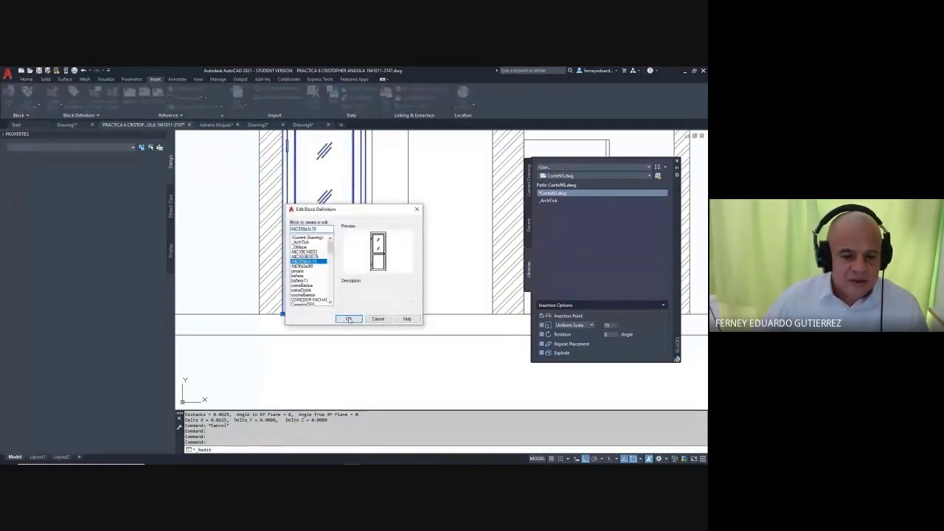
left_click(349, 318)
scroll(346, 256, "down", 2)
key("Escape")
key("Escape")
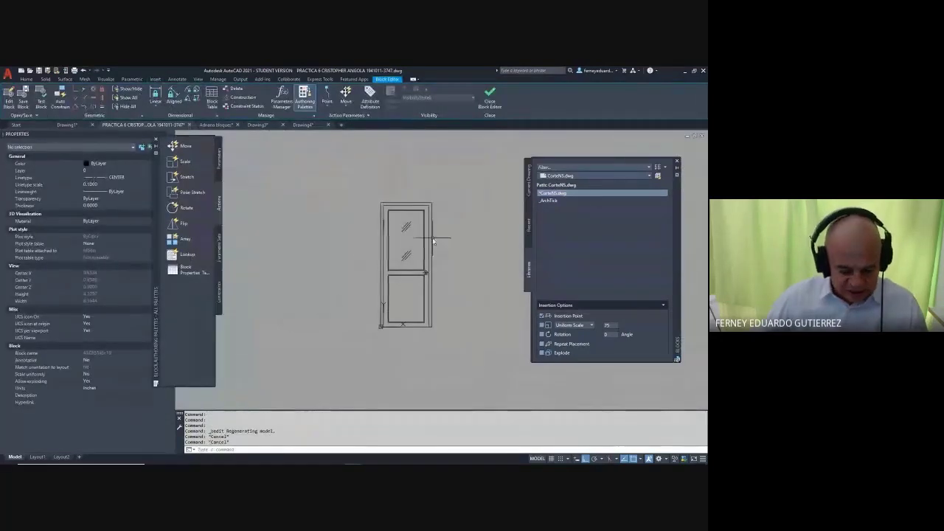
- Stretch the right side of the door horizontally outward by 0.0625 and save the block when closing the editor
type("str")
key("Return")
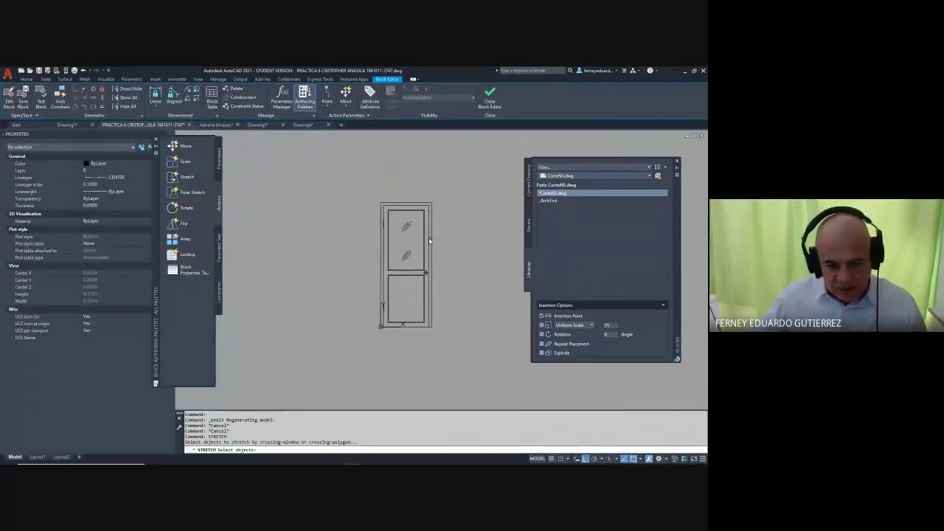
left_click(463, 175)
left_click(416, 358)
key("Return")
left_click(439, 360)
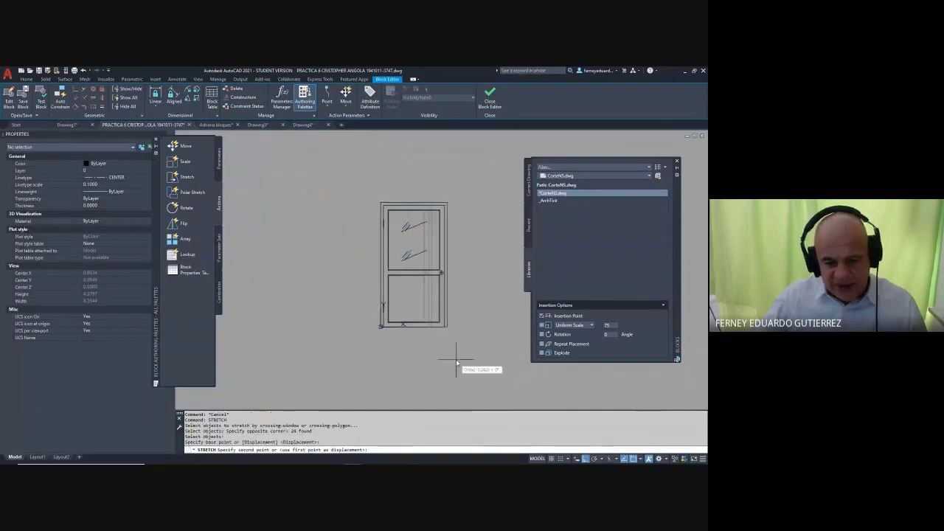
key("F8")
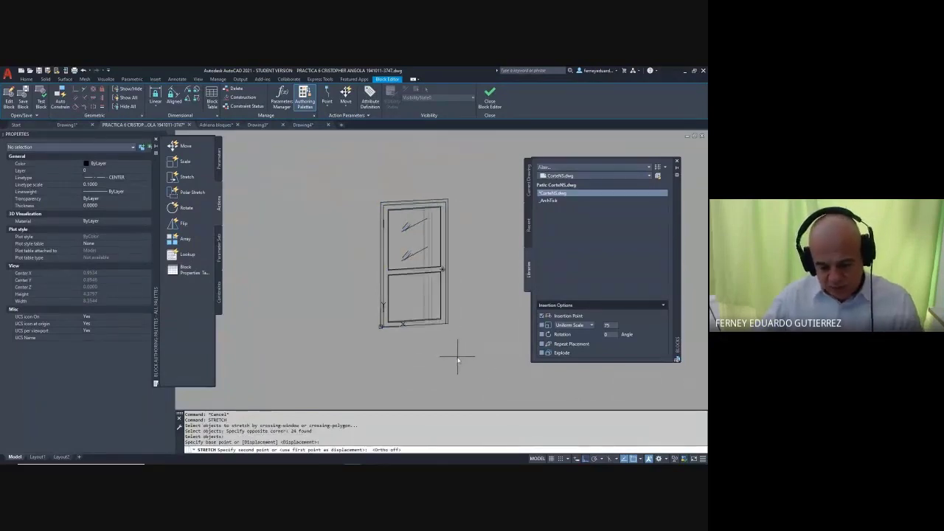
key("F8")
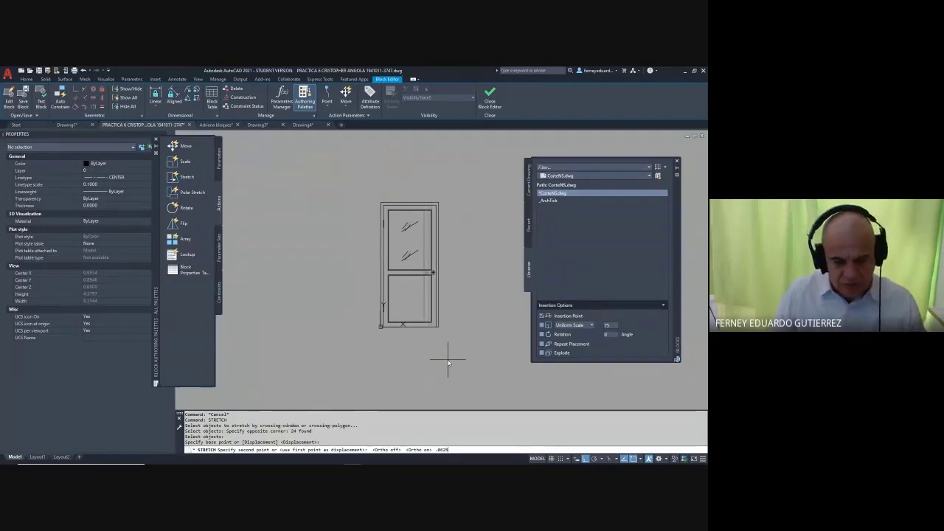
key("Return")
left_click(490, 99)
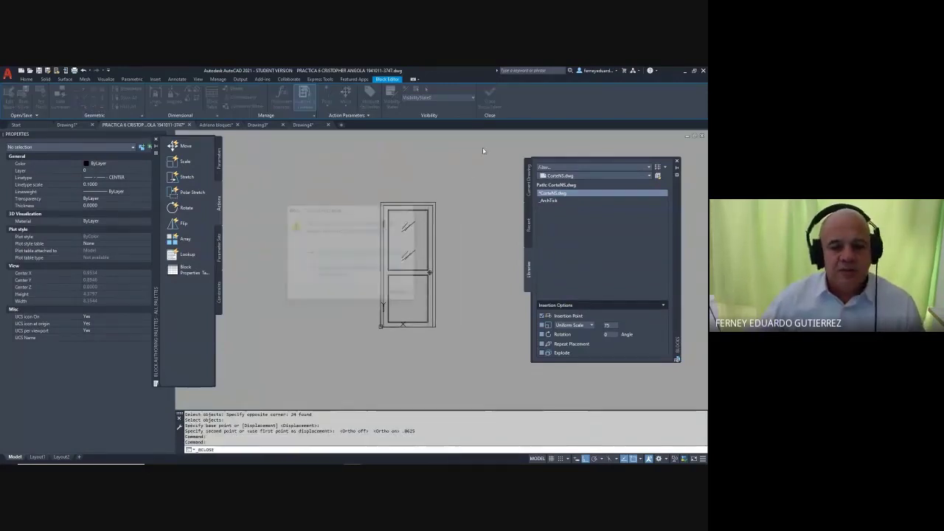
left_click(335, 258)
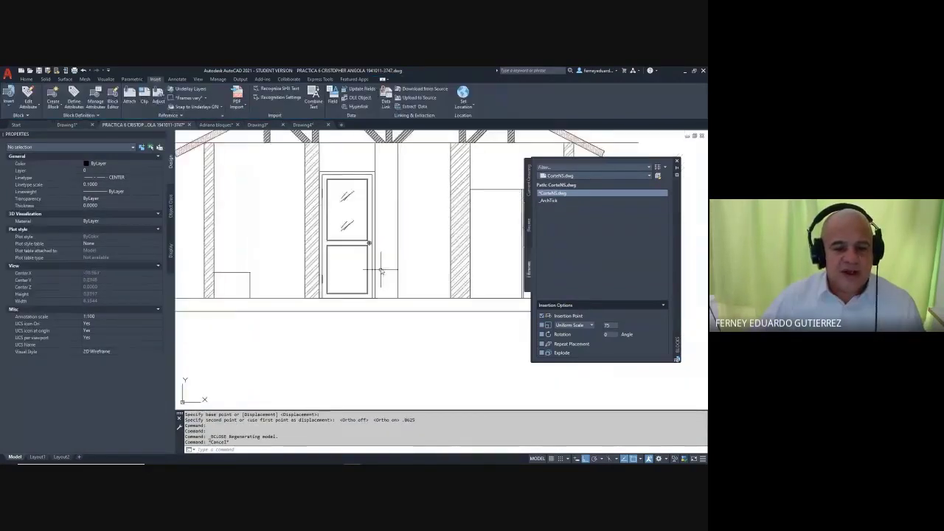
- Mirror the door about a vertical line through the middle of the central roof post, keeping the original
key("Escape")
key("Escape")
type("mi")
key("Return")
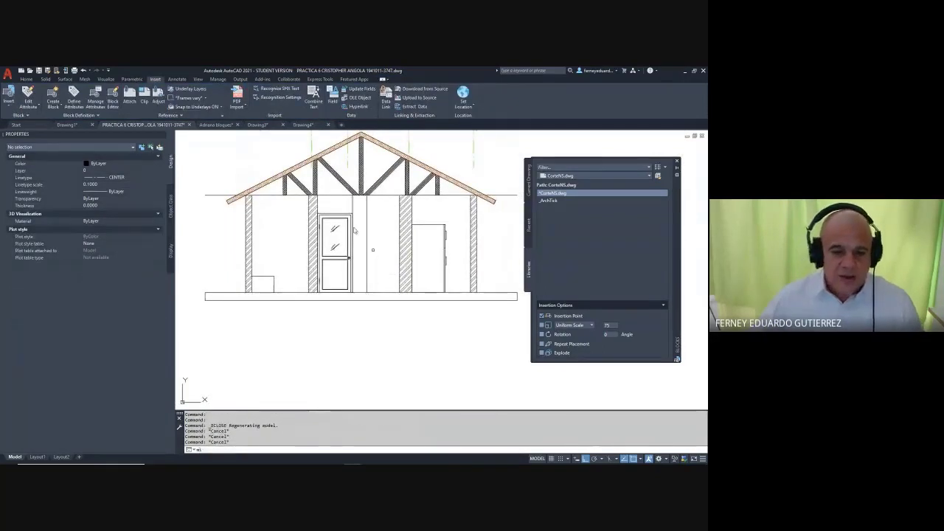
left_click(357, 206)
left_click(341, 227)
key("Return")
scroll(358, 200, "up", 4)
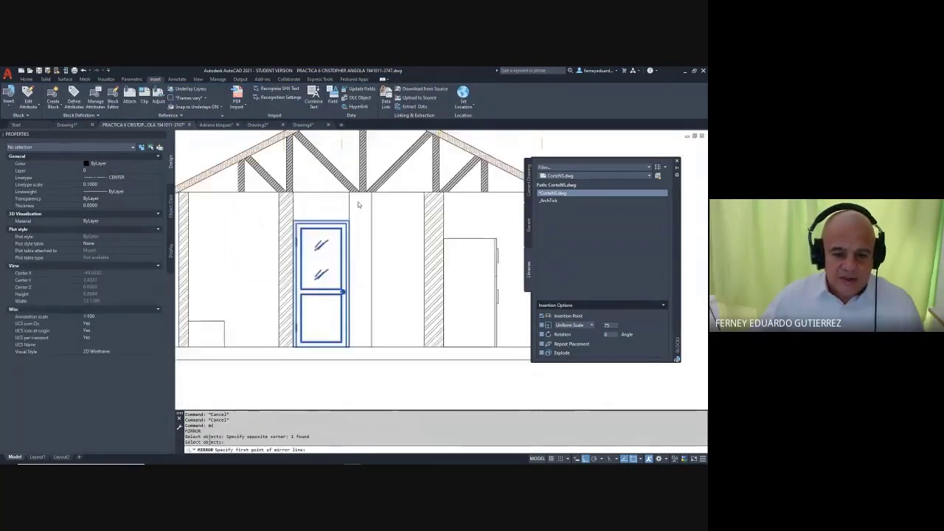
left_click(369, 179)
left_click(370, 254)
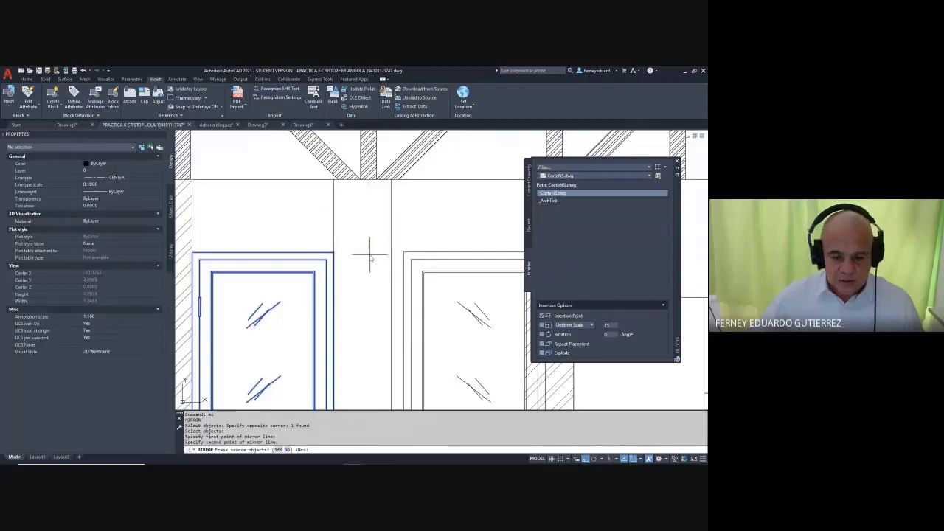
key("Return")
key("Escape")
key("Escape")
key("Escape")
key("Escape")
scroll(463, 275, "down", 3)
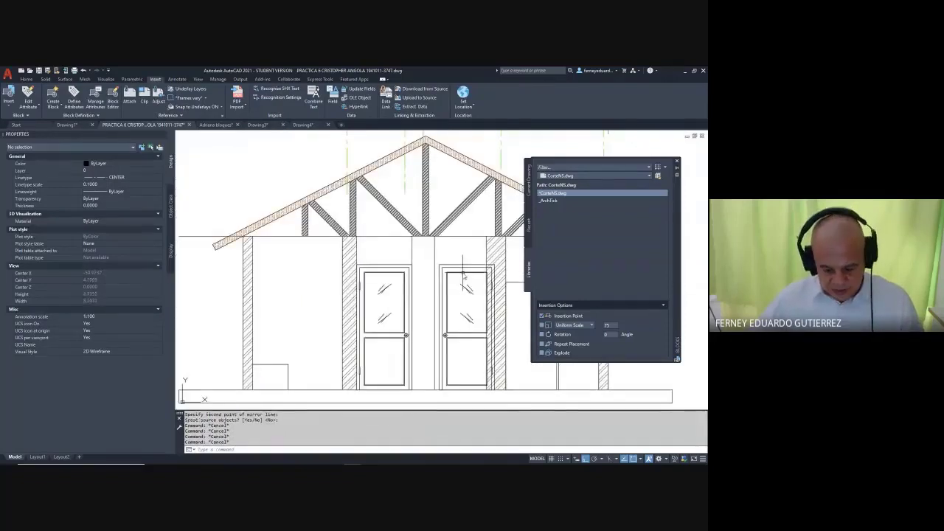
- Move the mirrored door from its upper-left corner perpendicular onto the vertical wall line at its left
key("Return")
scroll(453, 253, "up", 5)
left_click(457, 246)
left_click(414, 288)
key("Return")
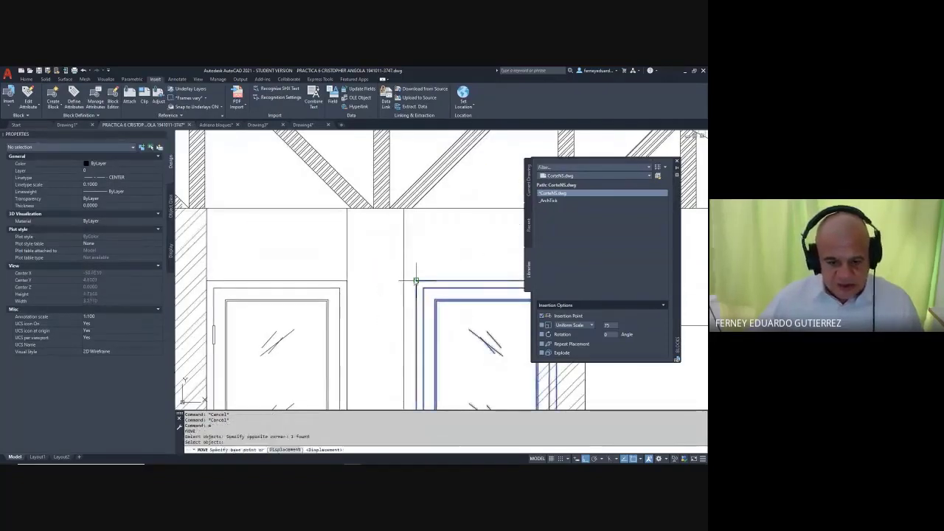
left_click(415, 280)
right_click(387, 270, "shift")
left_click(410, 398)
left_click(404, 280)
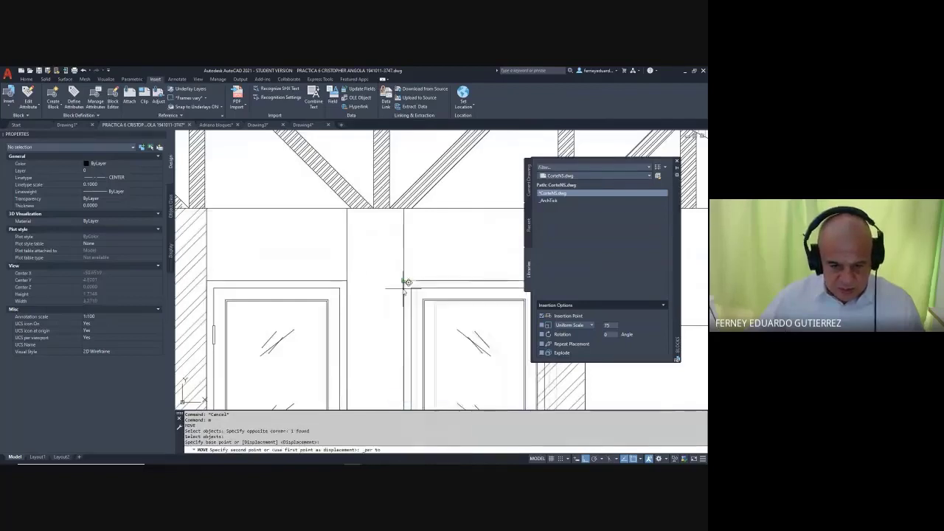
key("Escape")
scroll(404, 288, "down", 5)
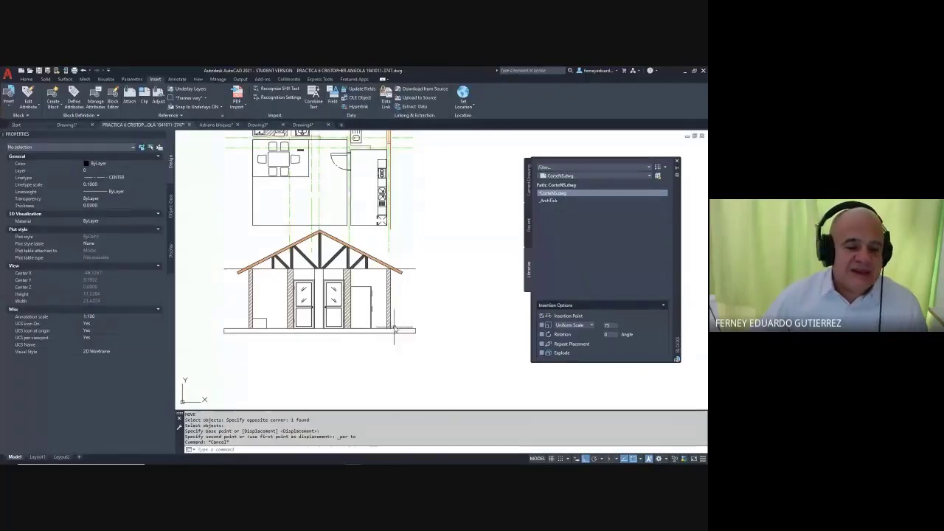
- Copy the man with the briefcase from the dimensioned brick facade to just outside the section's right exterior wall
scroll(395, 332, "down", 7)
scroll(437, 318, "up", 8)
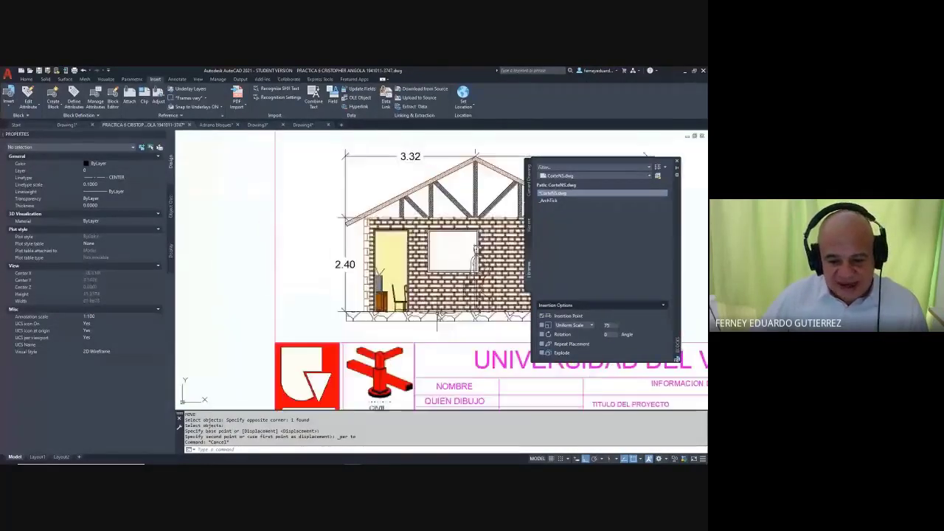
key("Escape")
key("Escape")
type("cp")
key("Return")
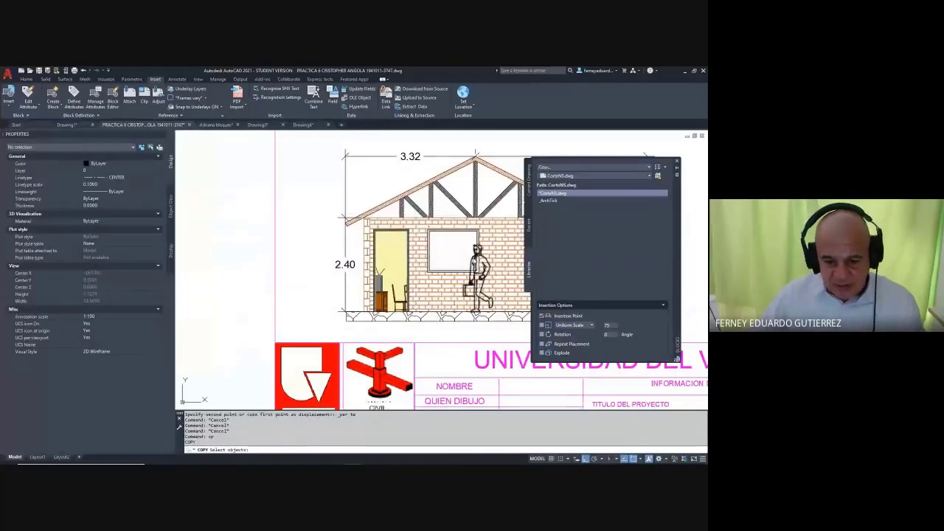
left_click(476, 261)
key("Return")
left_click(472, 253)
scroll(494, 254, "down", 5)
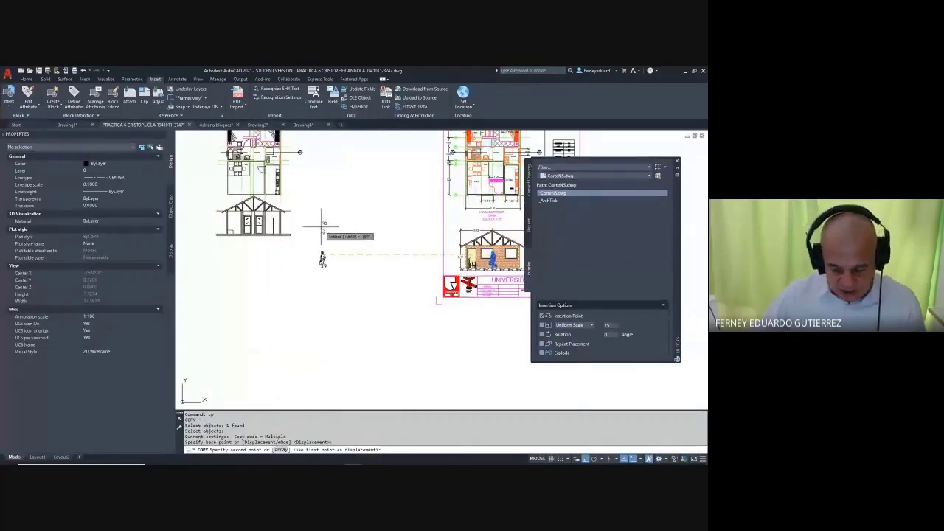
scroll(320, 219, "up", 6)
scroll(285, 228, "up", 3)
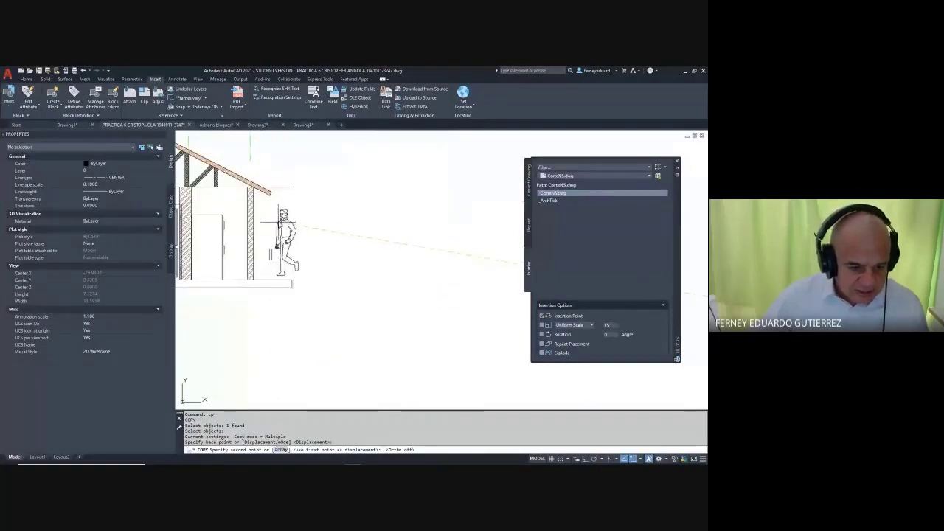
left_click(285, 227)
key("Escape")
key("Escape")
- Move the man with the briefcase down so his standing foot rests on the right end of the section's floor slab
scroll(284, 228, "up", 2)
scroll(293, 260, "up", 2)
key("Escape")
key("Escape")
type("m")
key("Return")
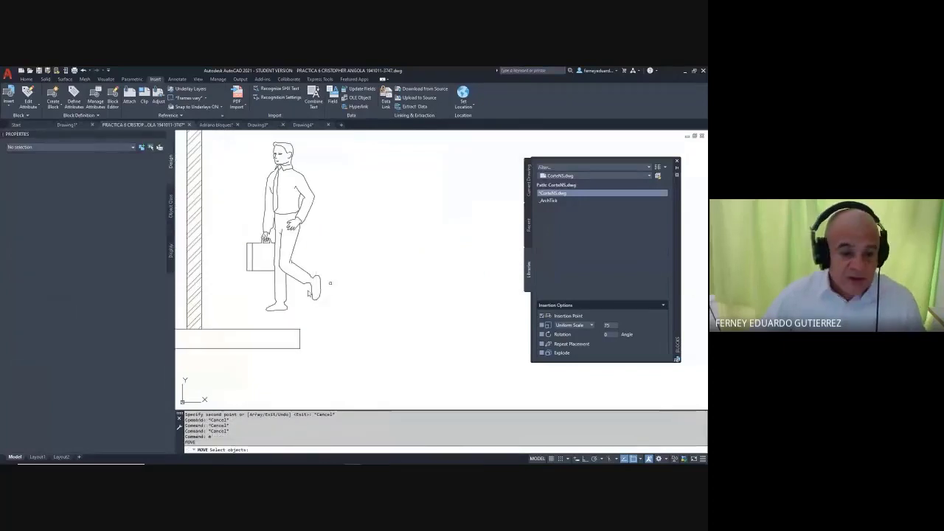
middle_click_drag(329, 283, 444, 202)
left_click(437, 186)
left_click(375, 230)
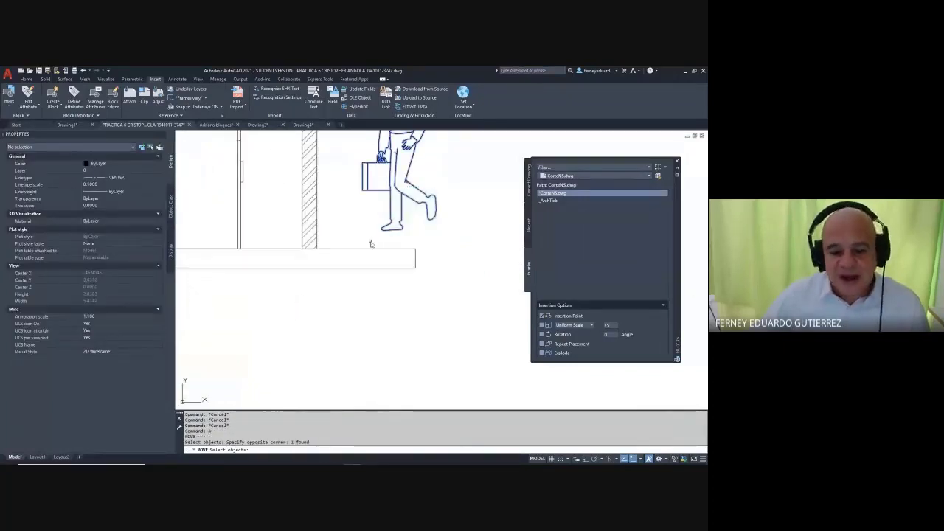
key("Return")
left_click(384, 233)
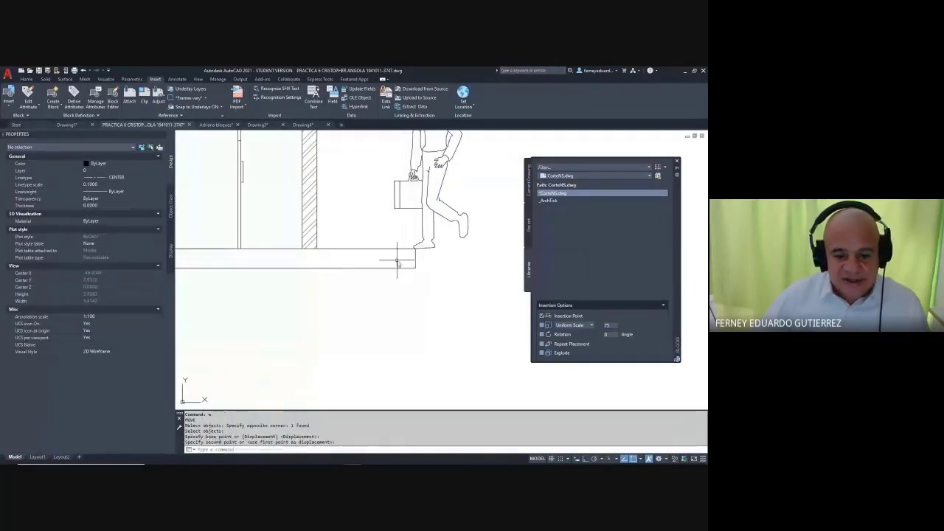
- Erase the floor plan copy with its projection lines above the cross-section
scroll(408, 154, "down", 4)
scroll(398, 236, "down", 3)
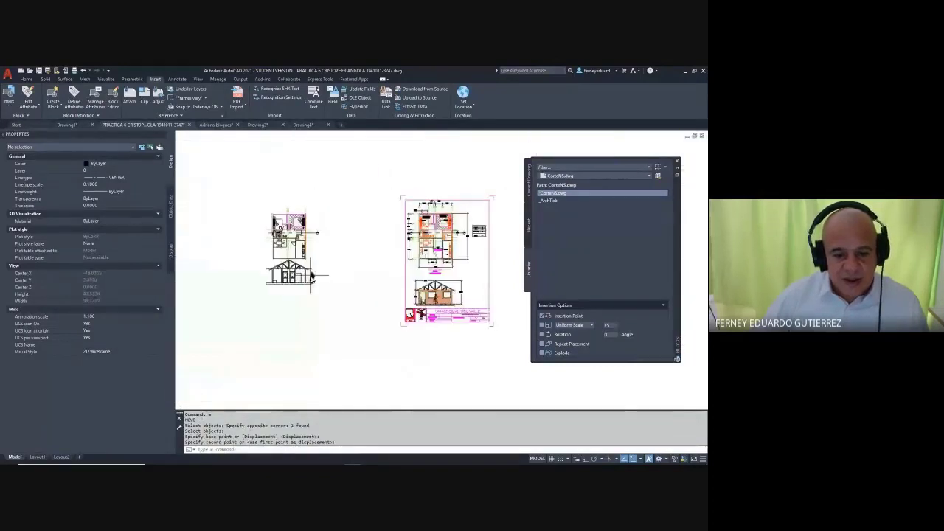
middle_click_drag(349, 284, 353, 272)
key("Escape")
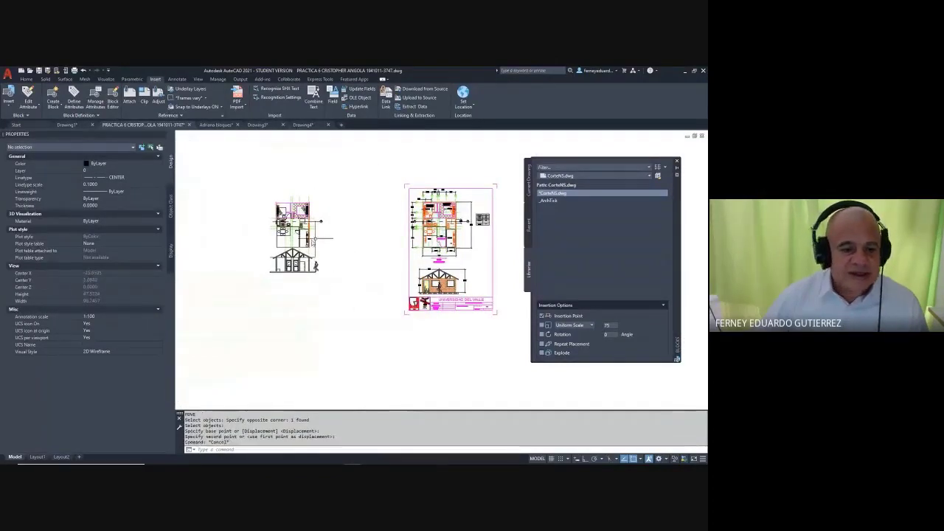
left_click(347, 182)
left_click(232, 269)
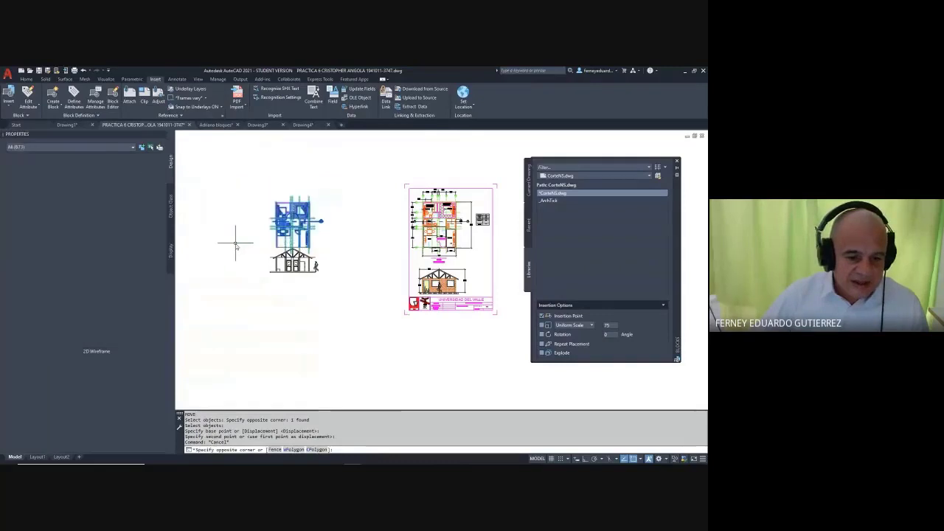
key("Delete")
- Erase the leftover symbol pieces and horizontal line segments above the section's roof ridge
scroll(309, 243, "up", 6)
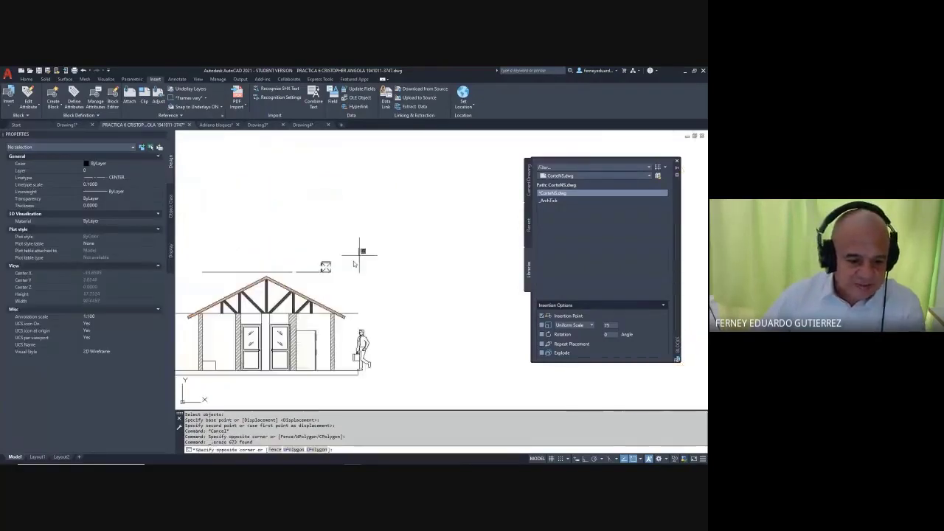
key("Delete")
middle_click_drag(317, 272, 401, 237)
left_click(402, 228)
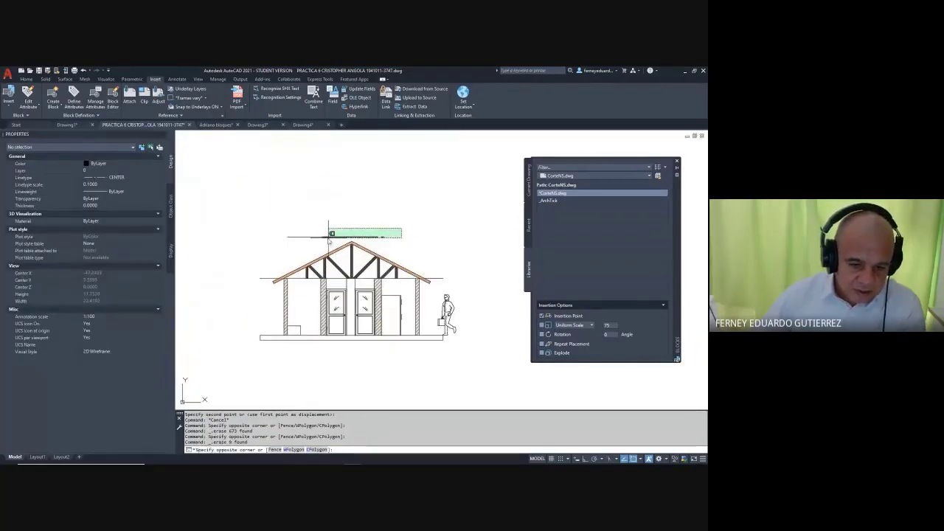
left_click(329, 238)
key("Delete")
scroll(367, 227, "down", 6)
scroll(350, 222, "up", 6)
left_click(372, 238)
left_click(332, 249)
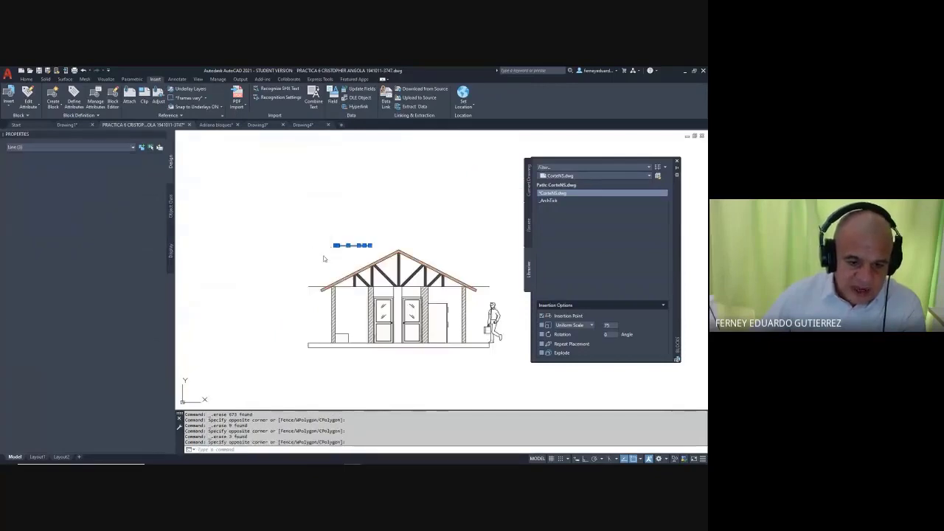
key("Delete")
- Examine the section's roof, walls and doors, and compare them with the dimensioned floor plan and facade sheet
scroll(280, 251, "up", 7)
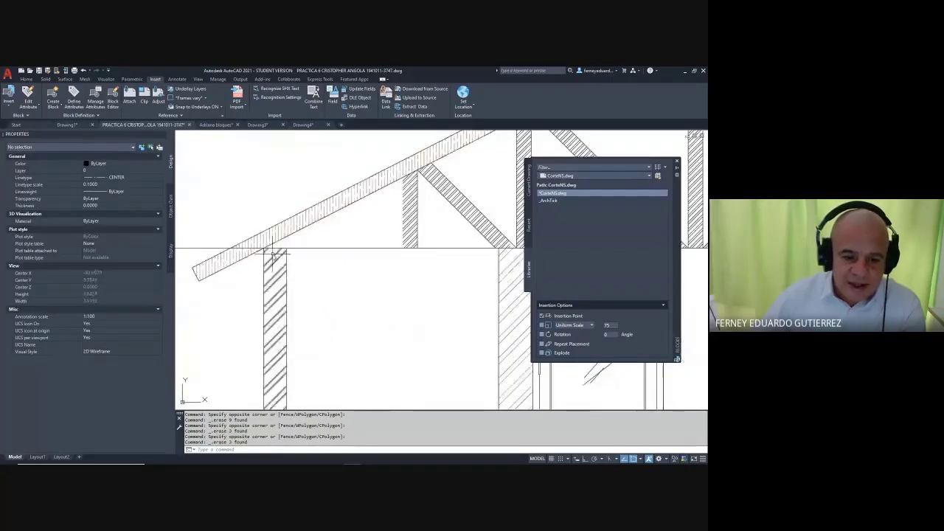
scroll(275, 254, "down", 3)
middle_click_drag(413, 202, 265, 168)
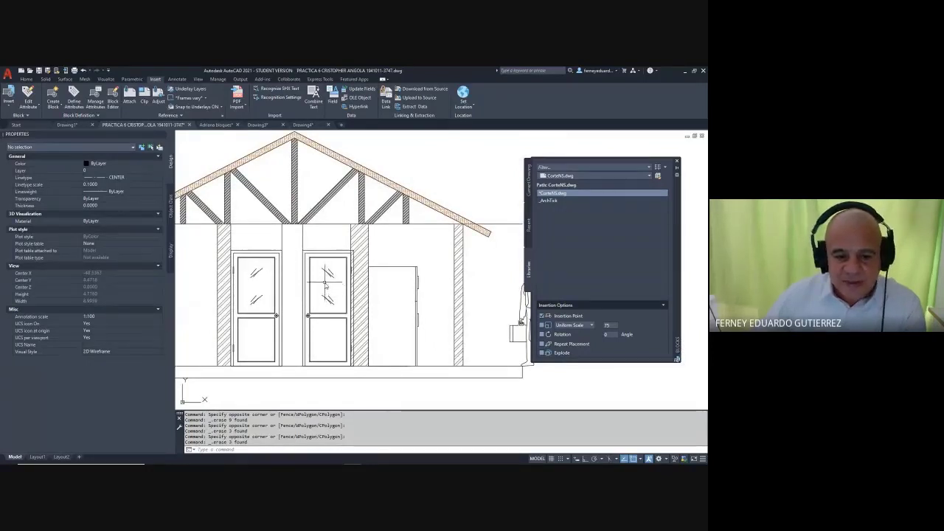
scroll(336, 271, "down", 3)
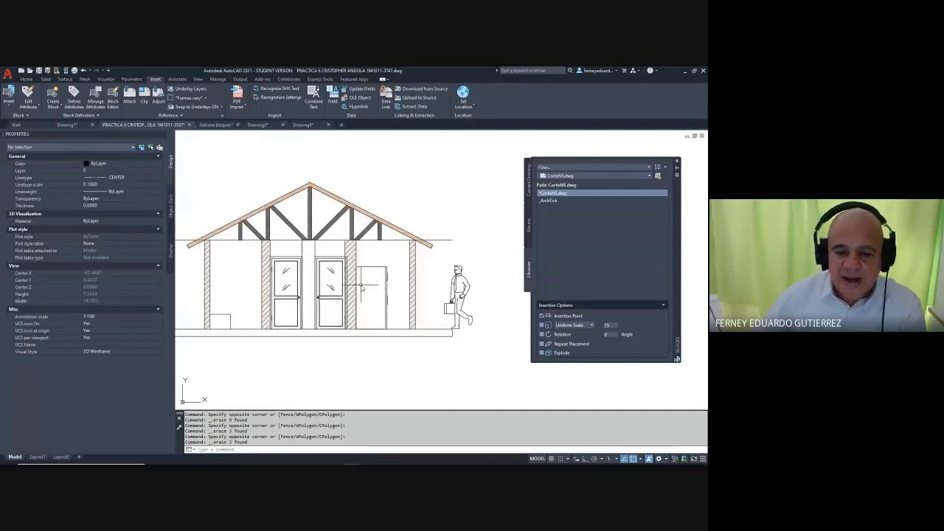
scroll(366, 265, "down", 5)
middle_click_drag(410, 241, 316, 253)
scroll(376, 246, "up", 3)
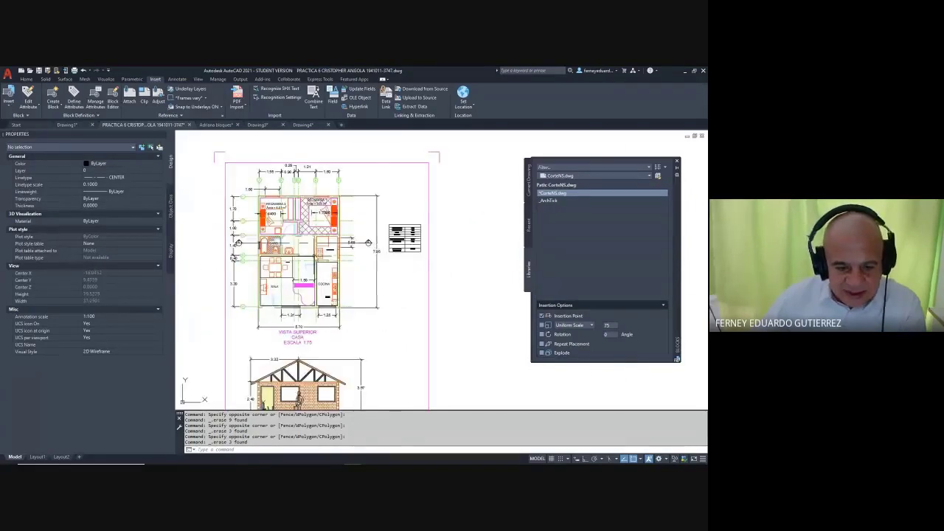
scroll(316, 256, "up", 4)
scroll(360, 219, "down", 4)
middle_click_drag(258, 267, 430, 211)
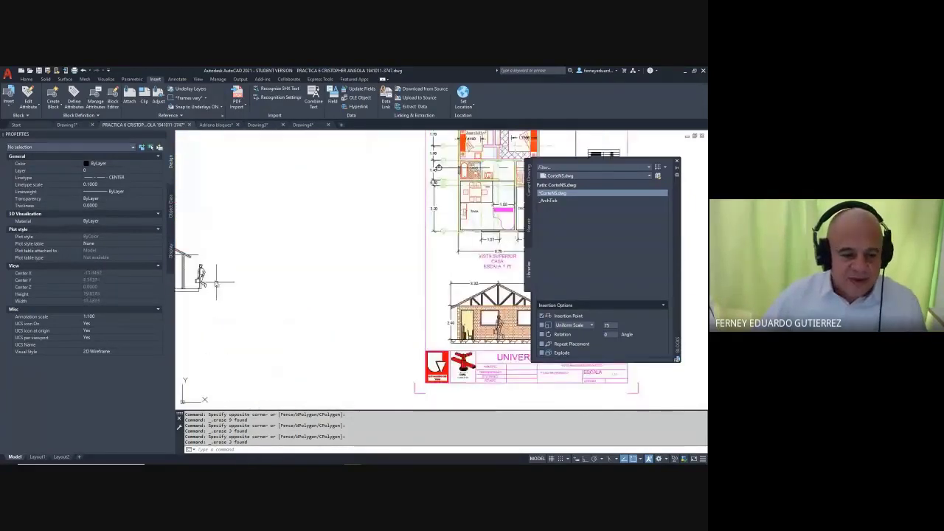
middle_click_drag(216, 283, 325, 285)
scroll(328, 285, "up", 4)
key("Escape")
key("Escape")
key("Escape")
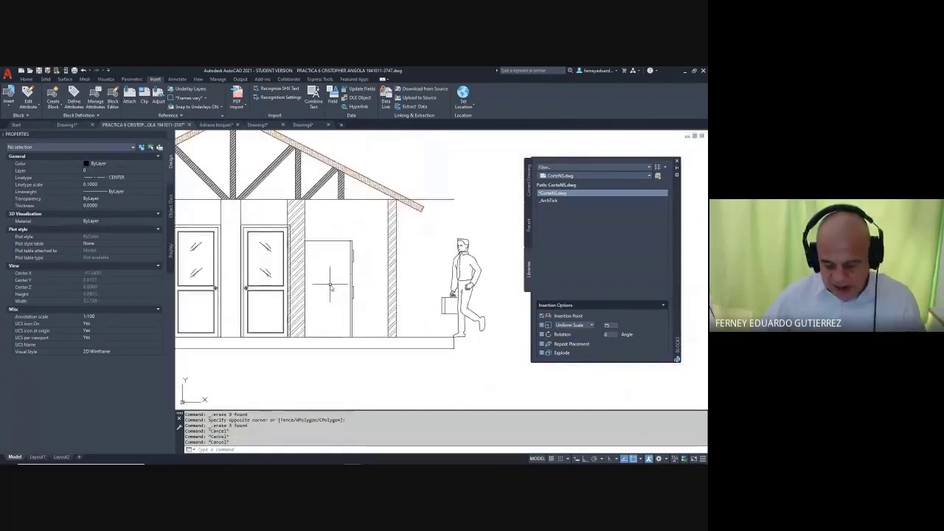
type("e")
key("Return")
key("Escape")
key("Escape")
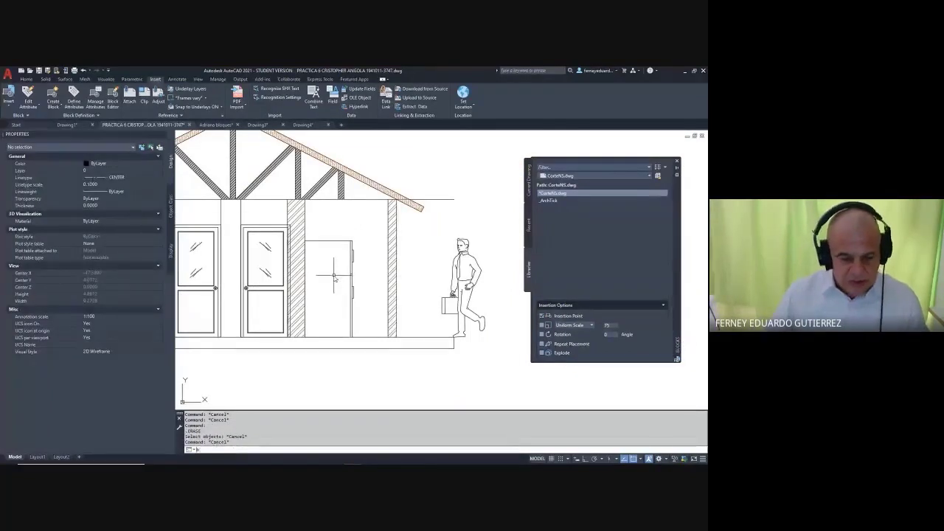
- Hatch the refrigerator's side body in the section and set its pattern to ANGLE
type("h")
key("Return")
left_click(334, 279)
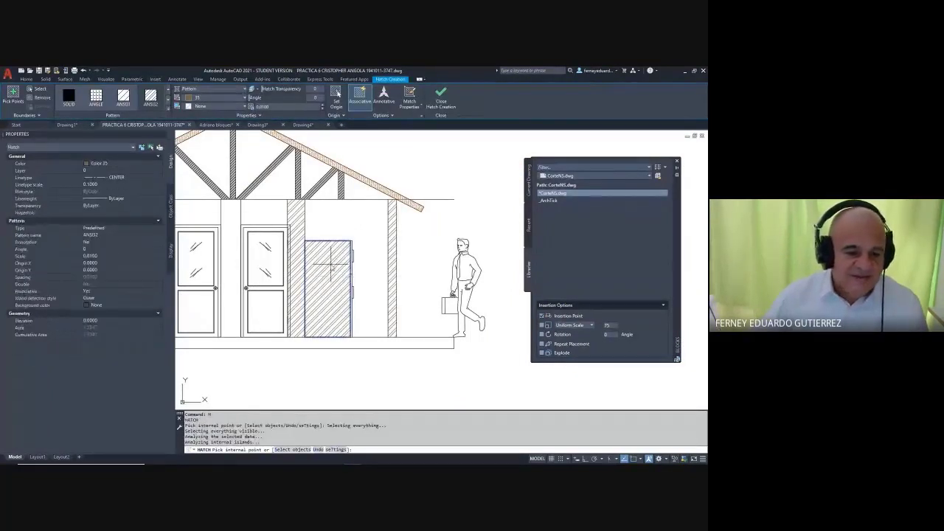
key("Escape")
left_click(331, 264)
left_click(123, 96)
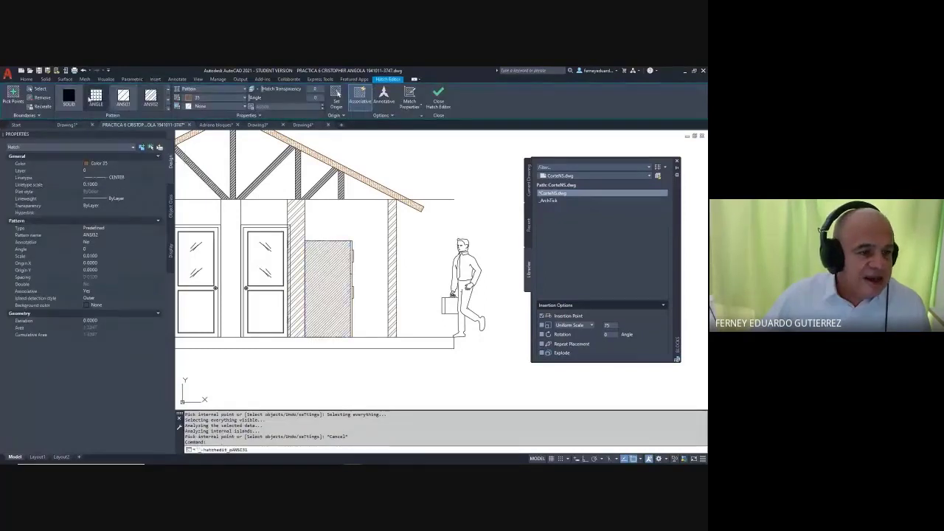
left_click(96, 96)
key("Escape")
key("Escape")
scroll(441, 304, "down", 2)
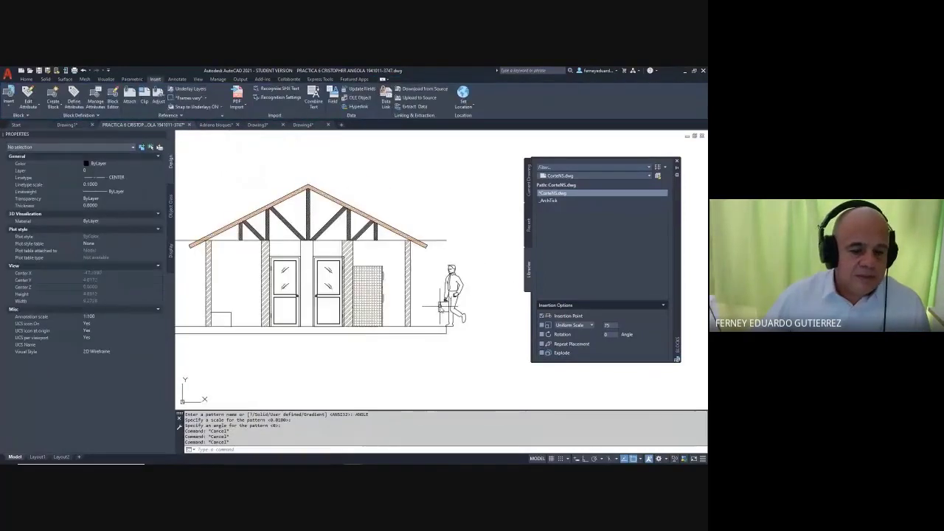
- Move the left edge line of the hatched wall beside the right door perpendicular onto the door frame's outer edge
scroll(310, 285, "up", 5)
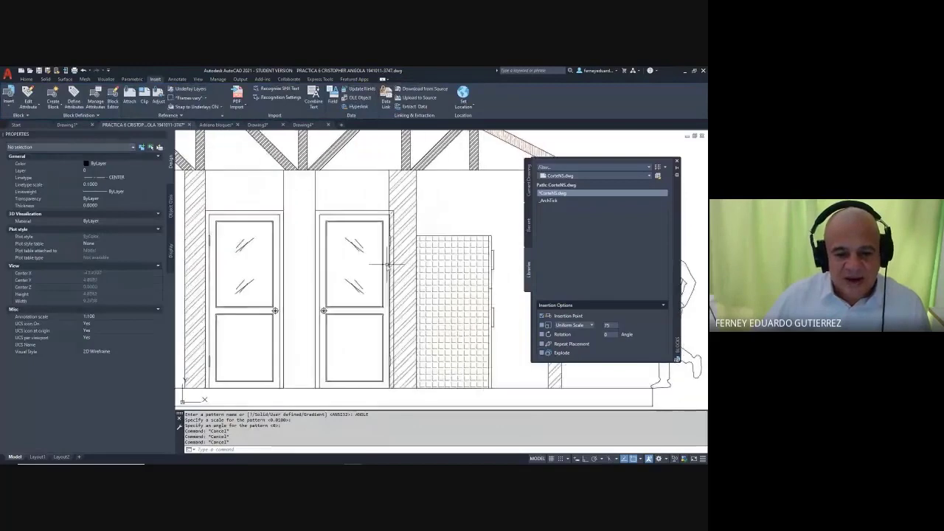
scroll(380, 223, "down", 2)
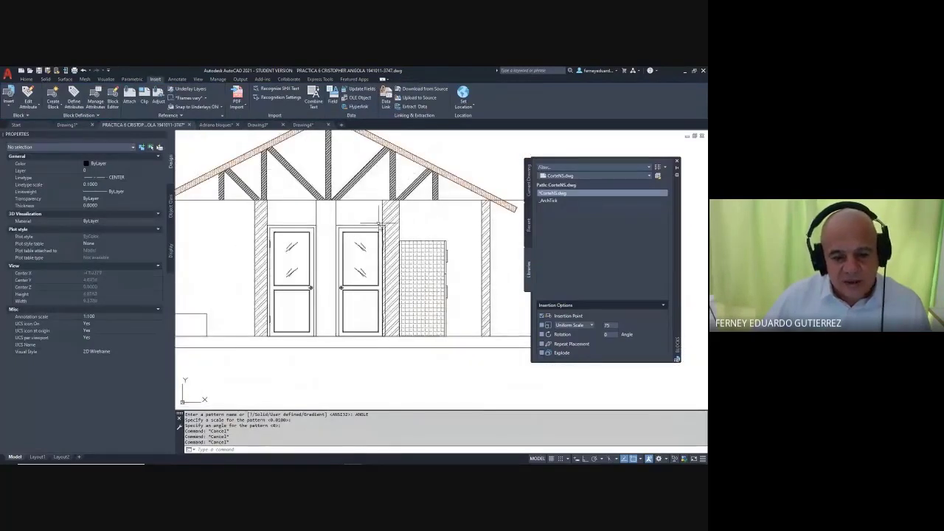
scroll(380, 224, "up", 3)
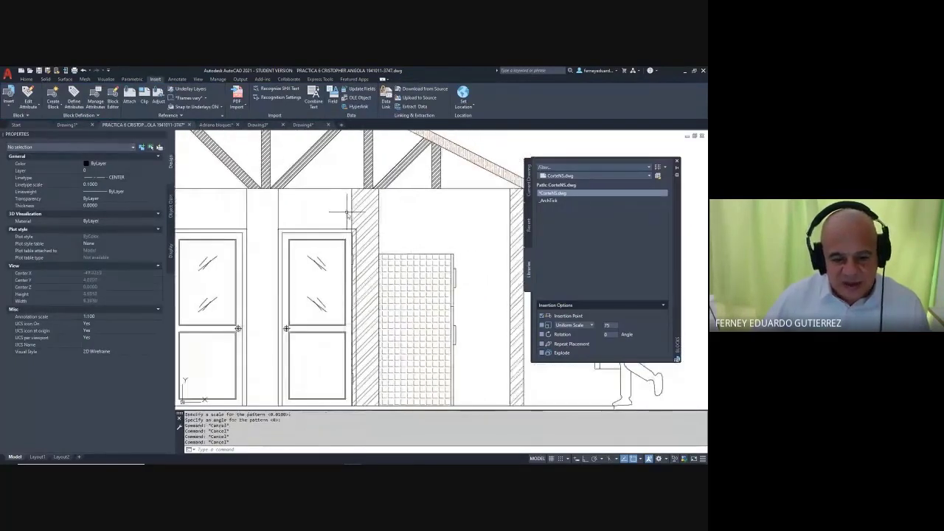
key("Escape")
key("Escape")
type("m")
key("Return")
scroll(347, 212, "up", 2)
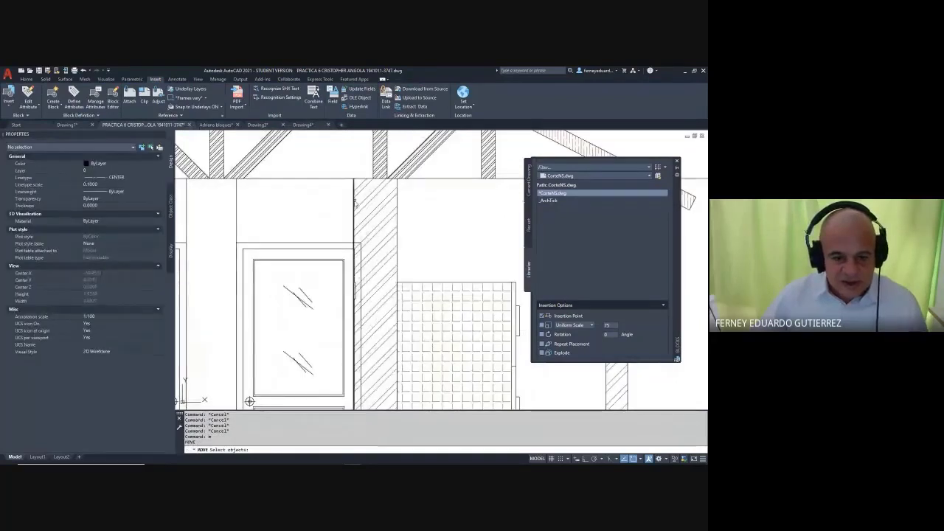
key("Return")
left_click(353, 181)
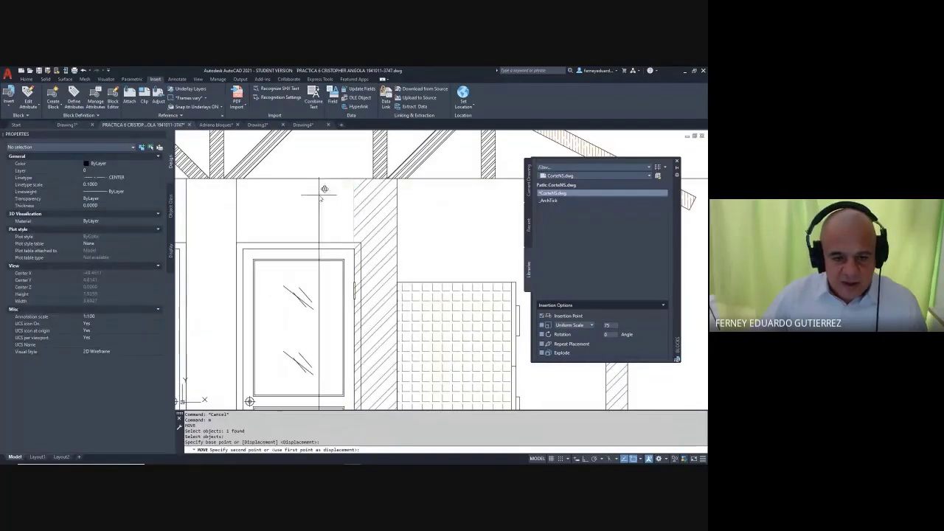
right_click(319, 194, "shift")
left_click(354, 323)
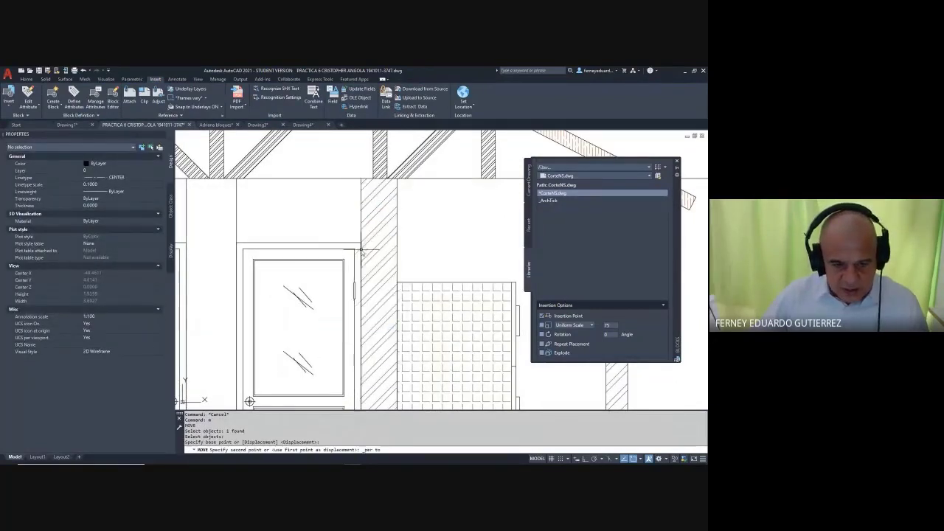
key("Escape")
key("Escape")
key("Escape")
scroll(360, 214, "down", 5)
key("Escape")
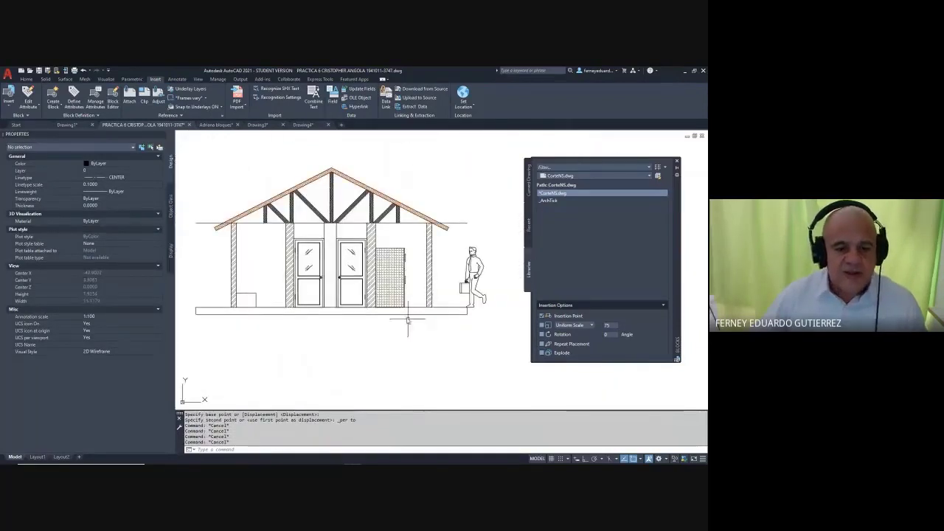
- Trim both ends of the horizontal ceiling line that extend beyond the section's exterior walls, using the outer wall lines as cutting edges
middle_click_drag(408, 319, 354, 281)
scroll(363, 288, "down", 2)
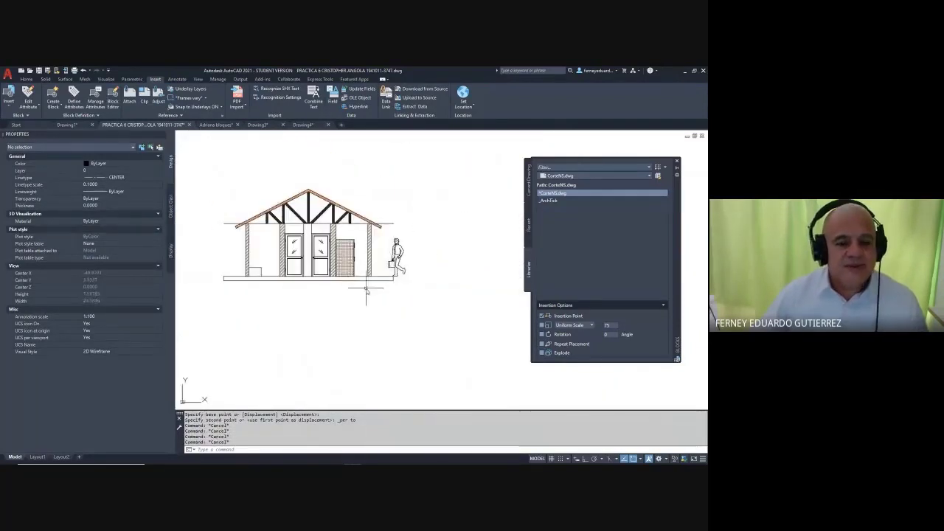
left_click(399, 218)
key("Escape")
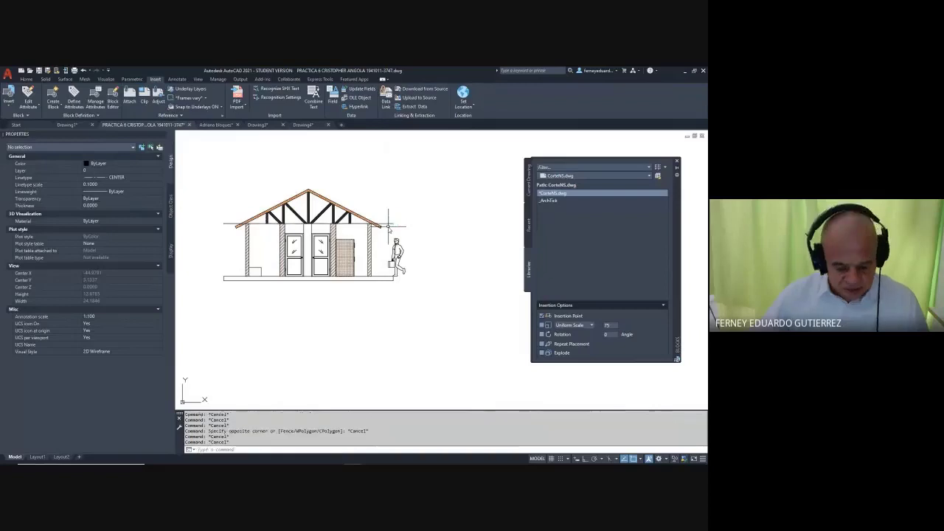
type("tr")
key("Return")
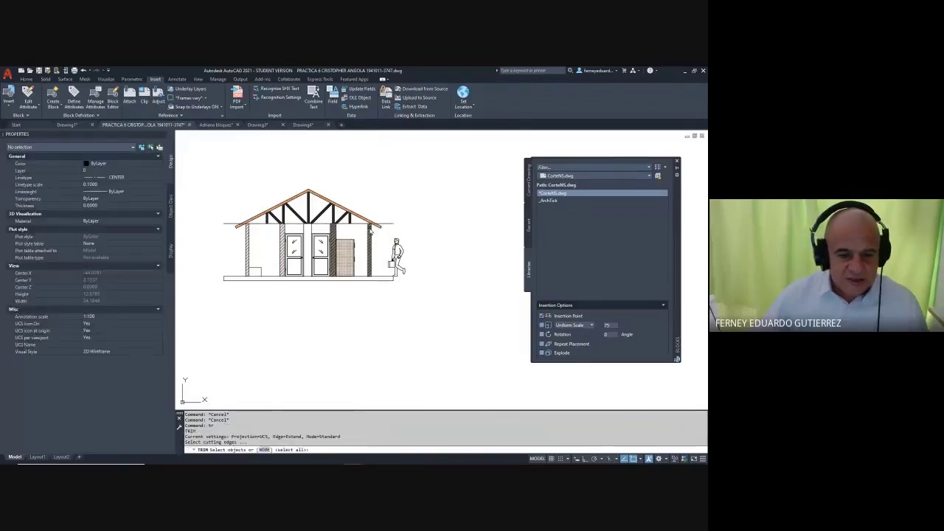
scroll(370, 230, "up", 1)
left_click(371, 231)
scroll(397, 227, "down", 2)
scroll(310, 227, "up", 1)
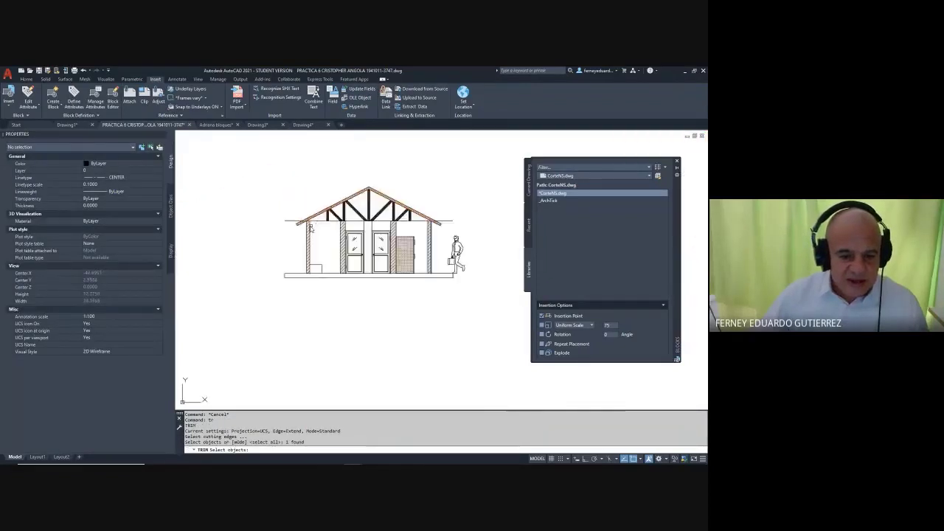
scroll(311, 229, "up", 3)
left_click(308, 227)
key("Return")
left_click(232, 227)
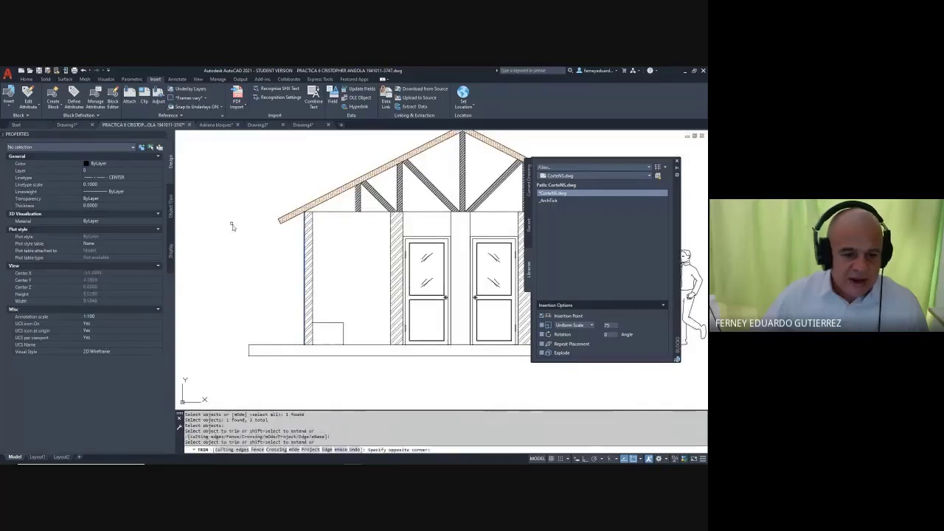
left_click(225, 229)
scroll(224, 230, "down", 3)
left_click(335, 220)
left_click(334, 221)
left_click(336, 221)
left_click(334, 227)
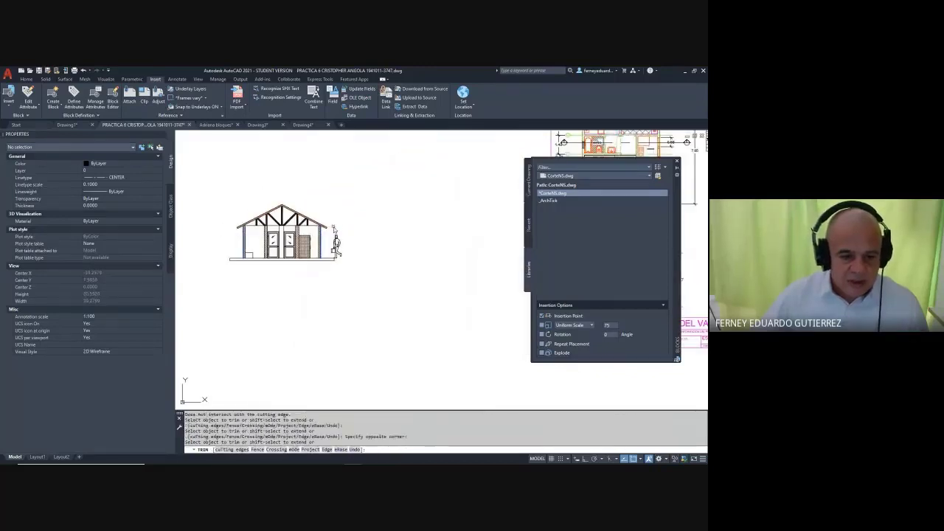
key("Escape")
scroll(333, 228, "down", 6)
middle_click_drag(339, 234, 320, 240)
key("Escape")
middle_click_drag(401, 233, 372, 237)
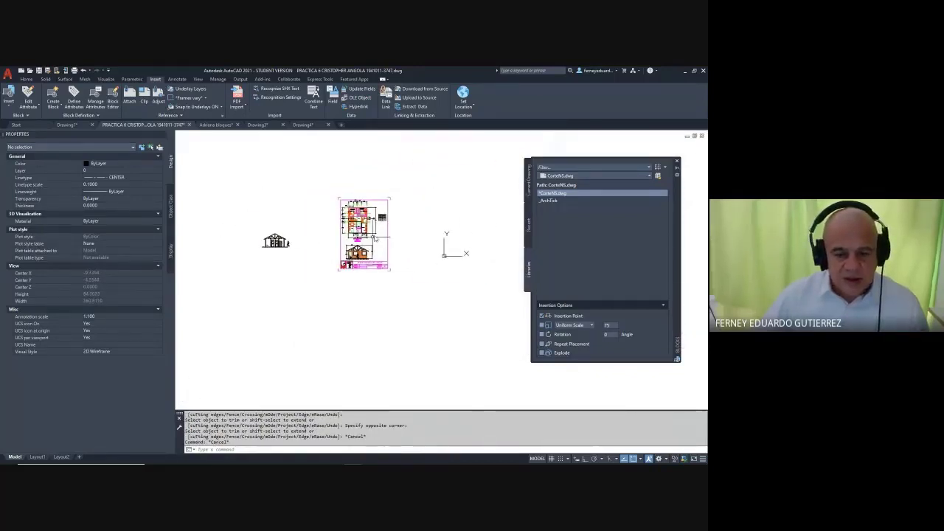
scroll(388, 242, "up", 2)
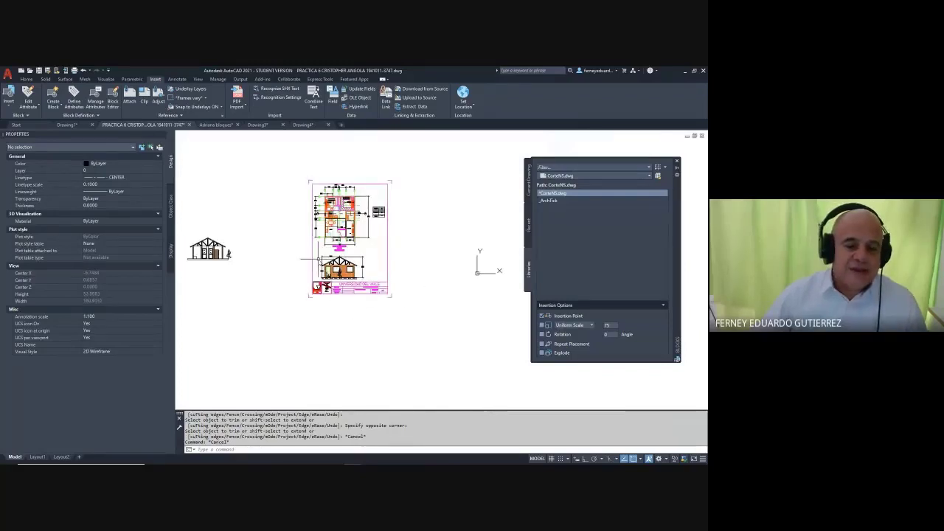
key("Escape")
key("Escape")
key("Escape")
type("m")
key("Return")
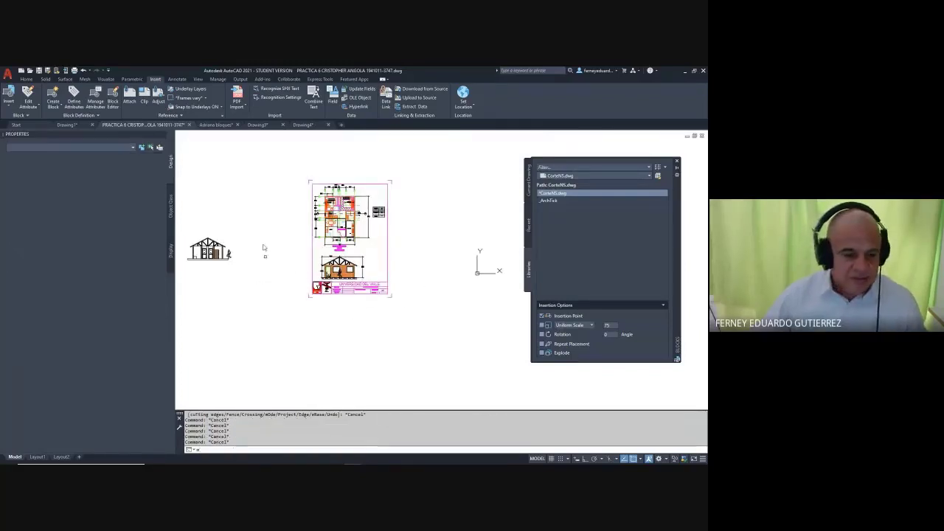
left_click(272, 219)
left_click(186, 274)
key("Return")
left_click(189, 279)
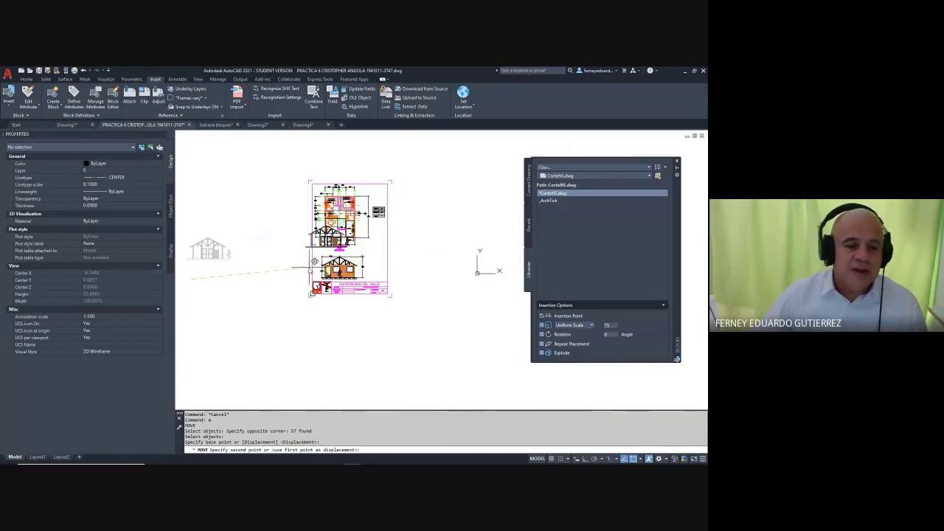
key("Escape")
key("Escape")
key("Escape")
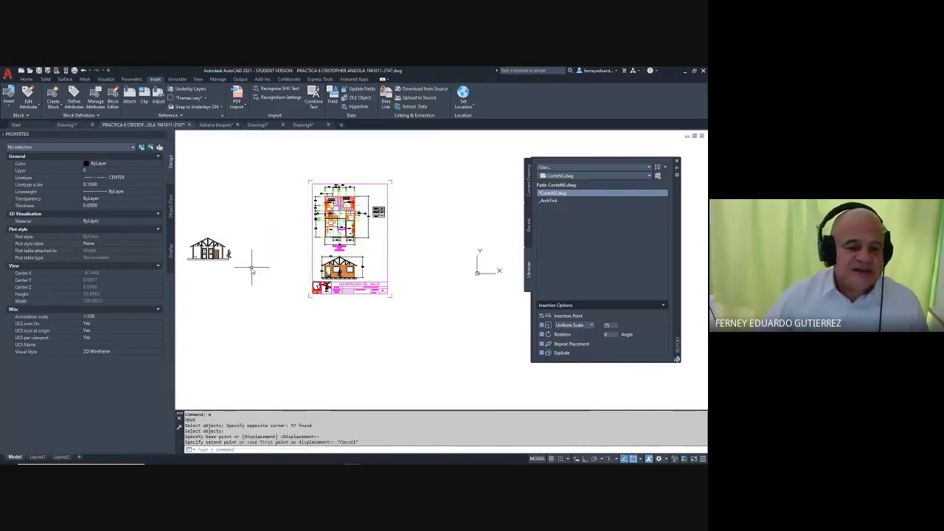
- Set the X and Y scale of the sheet's title-block frame to 100
left_click(312, 255)
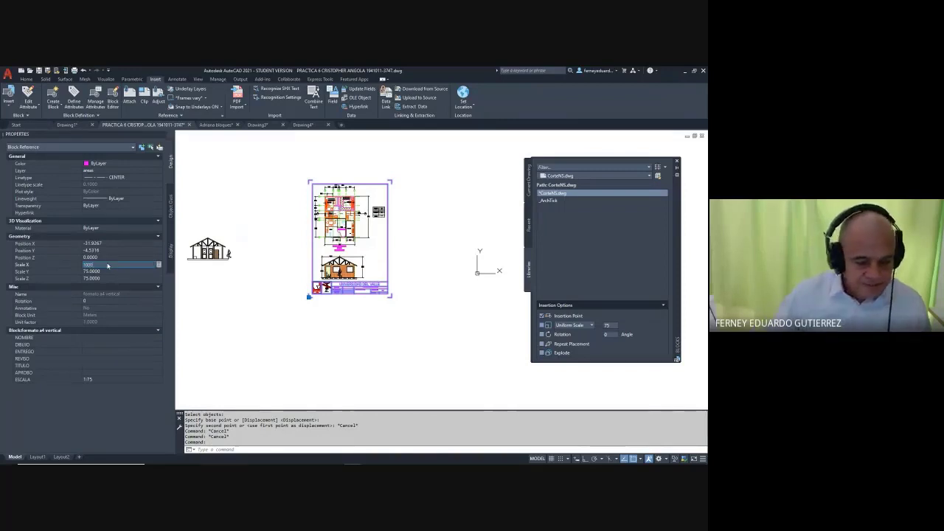
left_click(107, 271)
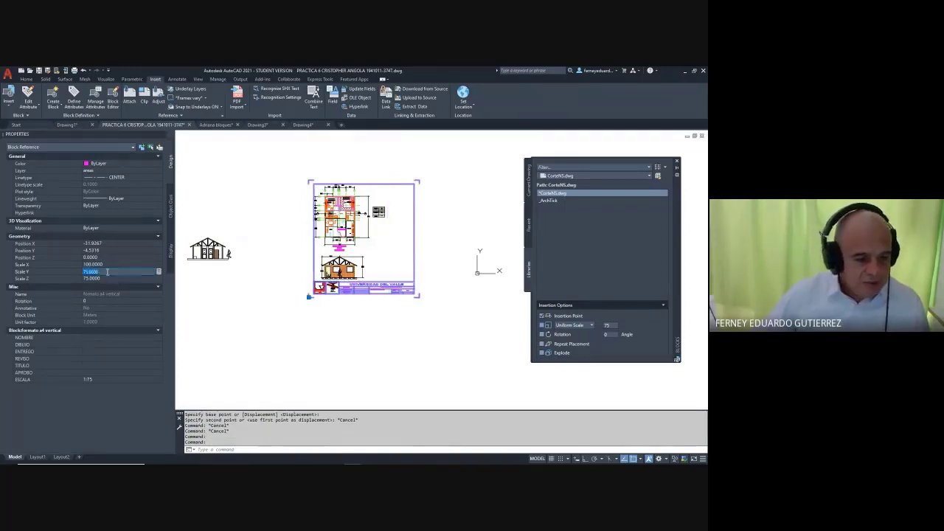
key("Return")
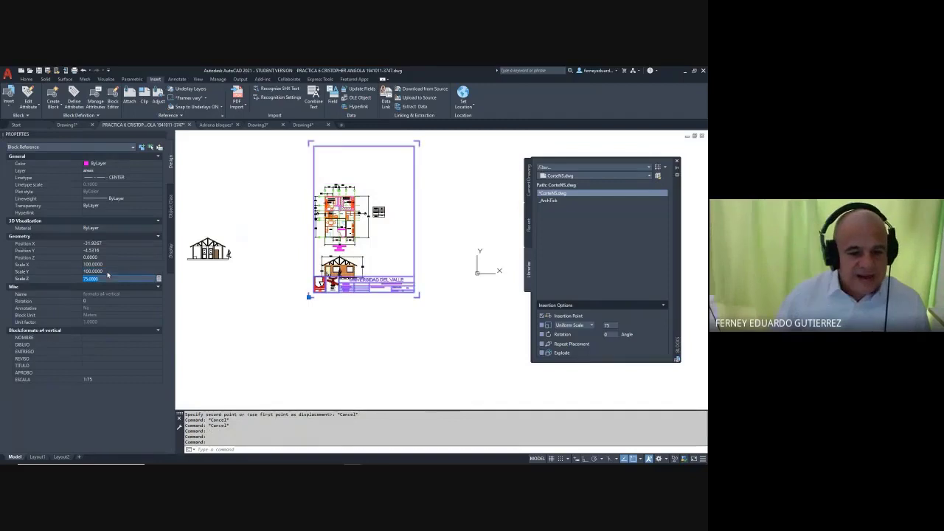
key("Escape")
key("Escape")
- Move the enlarged sheet frame down so its title block sits below the facade and the floor plan stays inside
type("m")
key("Return")
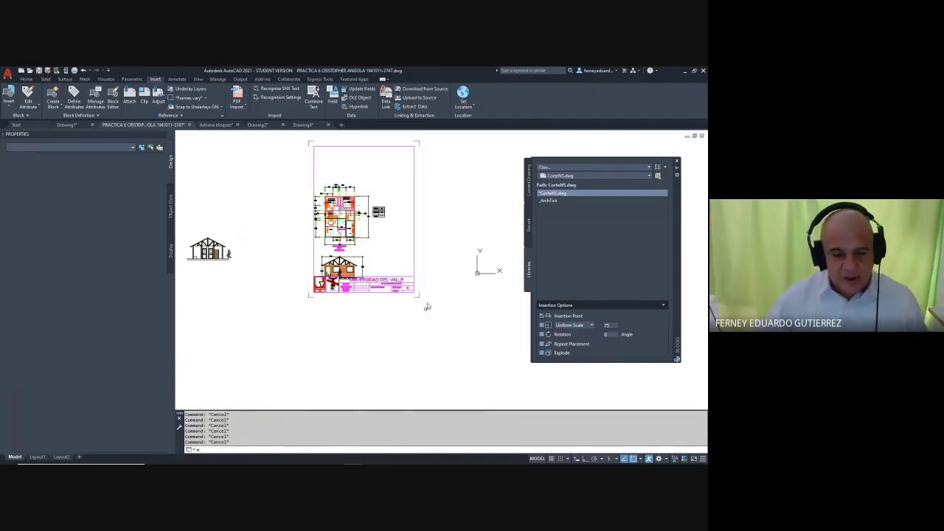
left_click(432, 269)
left_click(405, 314)
key("Return")
left_click(426, 311)
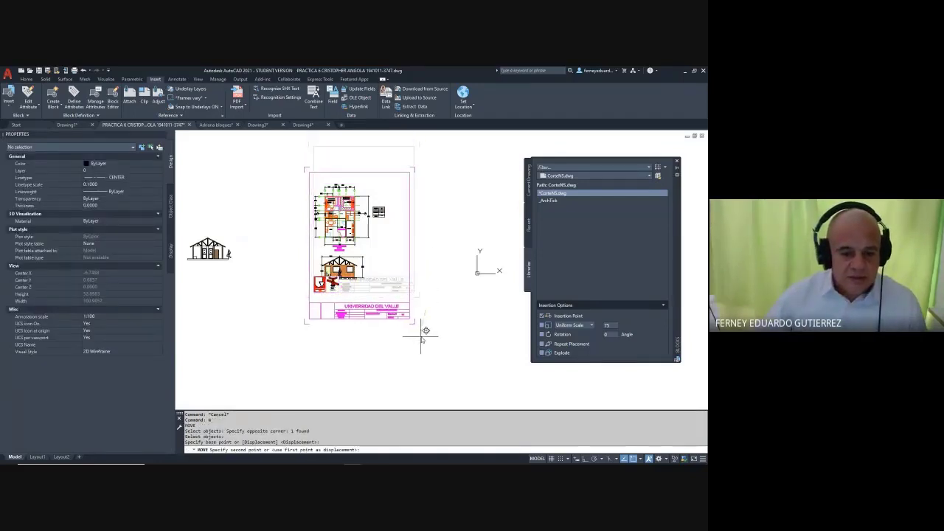
key("Escape")
key("Escape")
key("Escape")
- Move the whole house cross-section with its human figure into the sheet frame, to the right of the dimensioned facade
type("m")
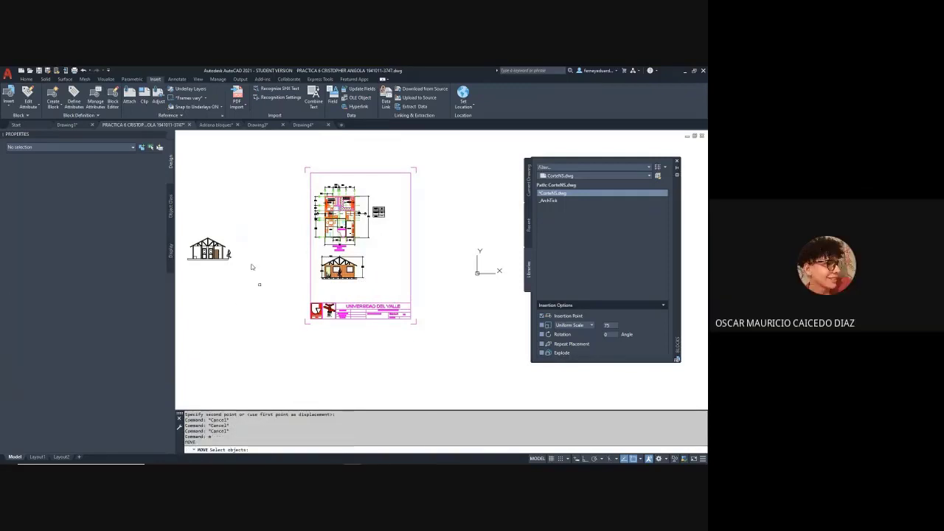
key("Return")
left_click(251, 221)
left_click(187, 270)
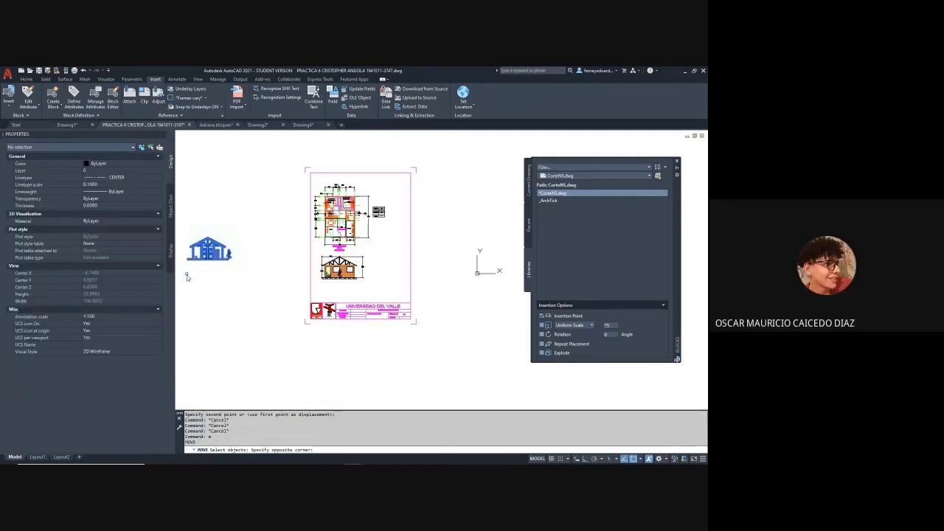
key("Return")
left_click(195, 278)
scroll(206, 275, "up", 1)
scroll(255, 289, "down", 1)
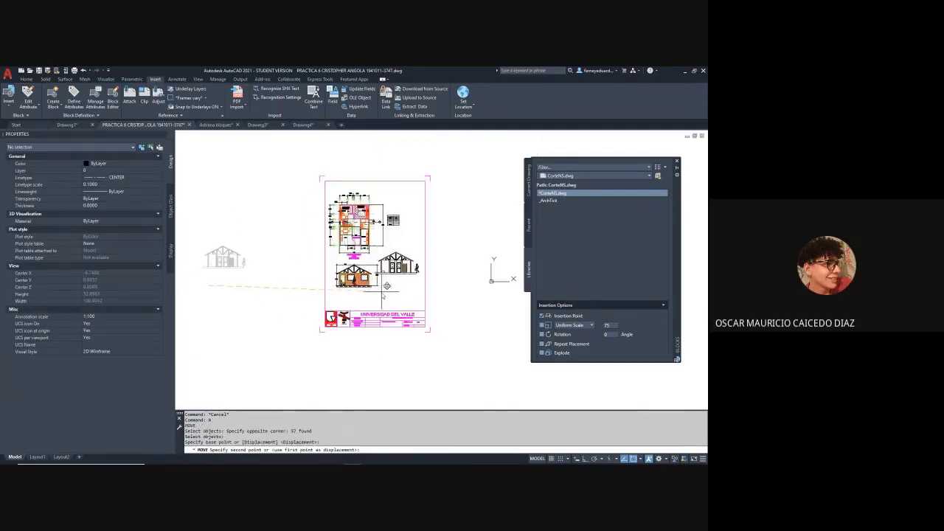
scroll(369, 285, "up", 4)
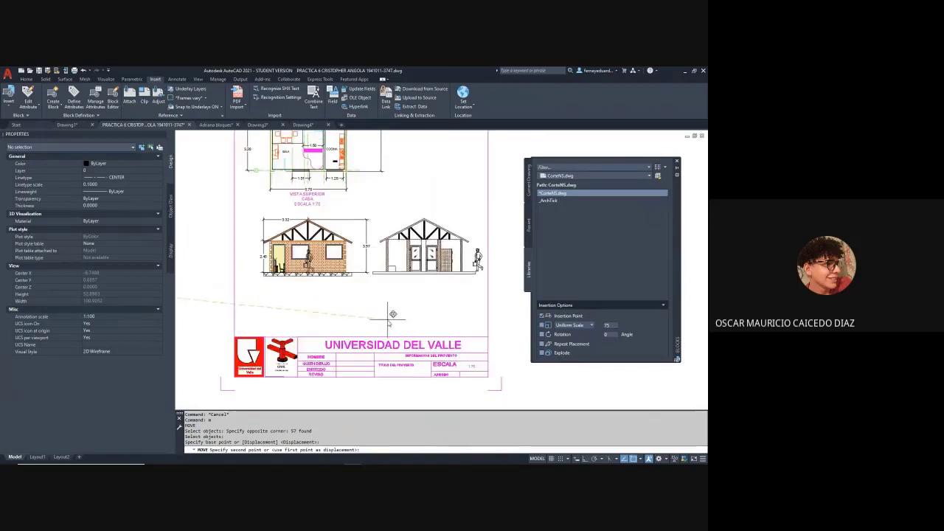
left_click(387, 318)
scroll(410, 284, "down", 1)
key("Escape")
key("Escape")
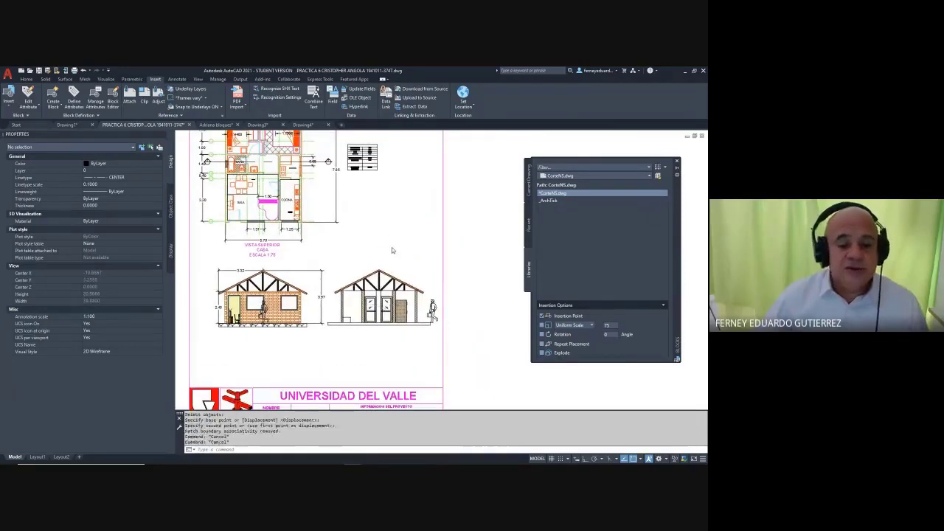
- Calculate 100*14/1000 with the command-line calculator
scroll(392, 251, "down", 3)
scroll(377, 230, "up", 4)
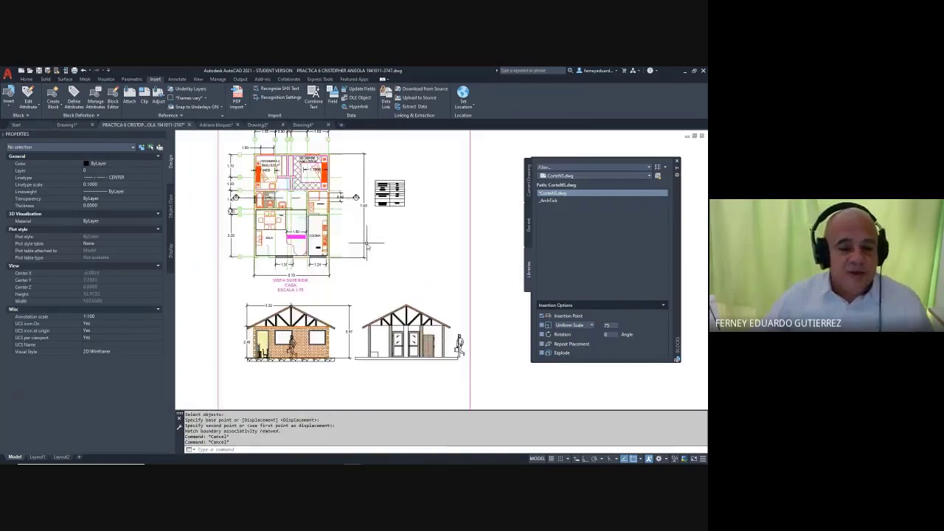
key("Escape")
key("Escape")
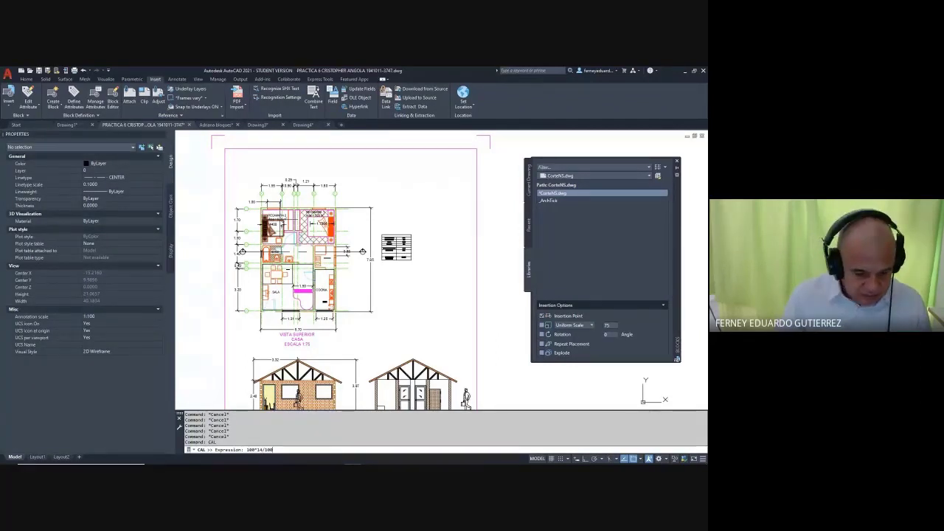
type("0")
key("Return")
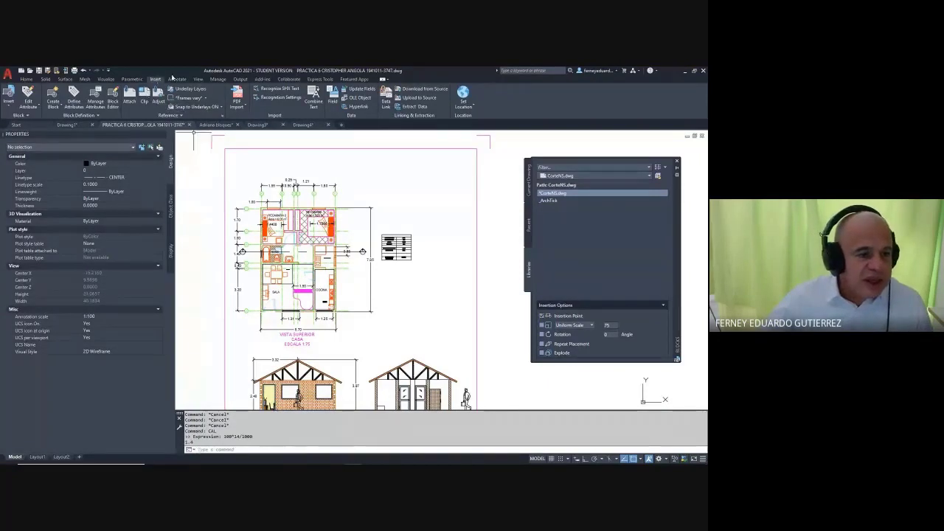
- Check which dimension style the upper-right horizontal dimension of the floor plan uses
left_click(177, 79)
left_click(233, 116)
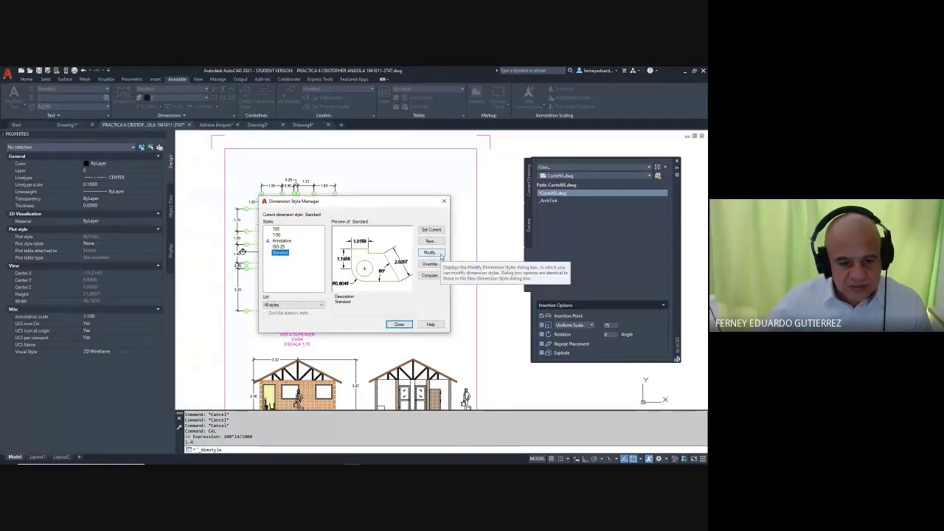
key("Escape")
key("Escape")
key("Escape")
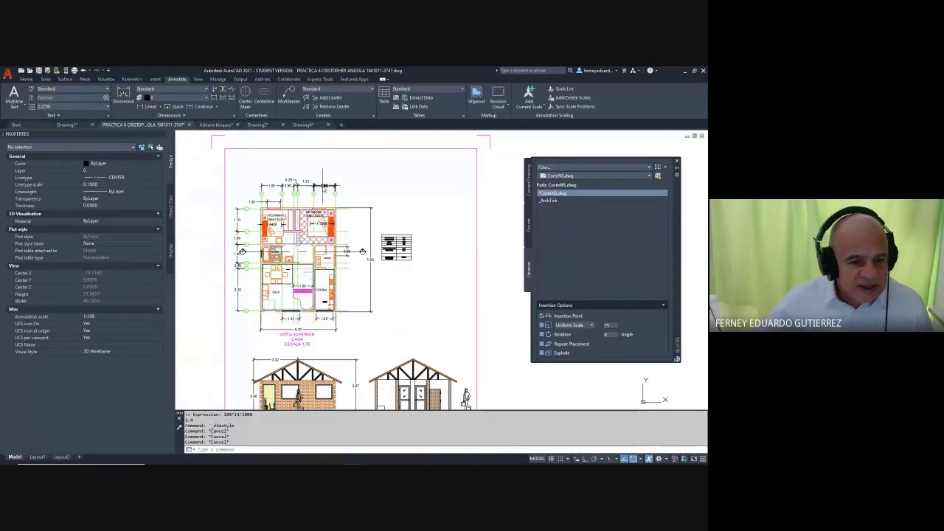
left_click(323, 185)
mouse_move(324, 190)
key("Escape")
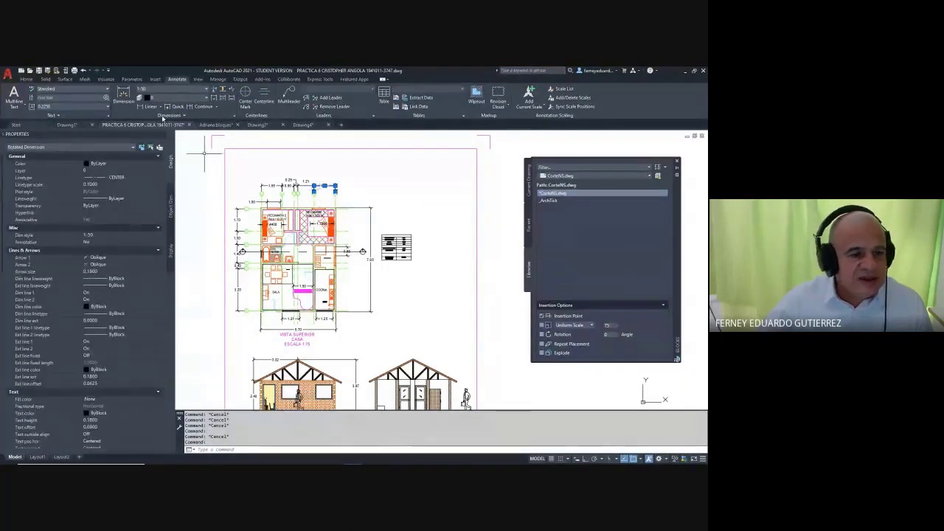
key("Escape")
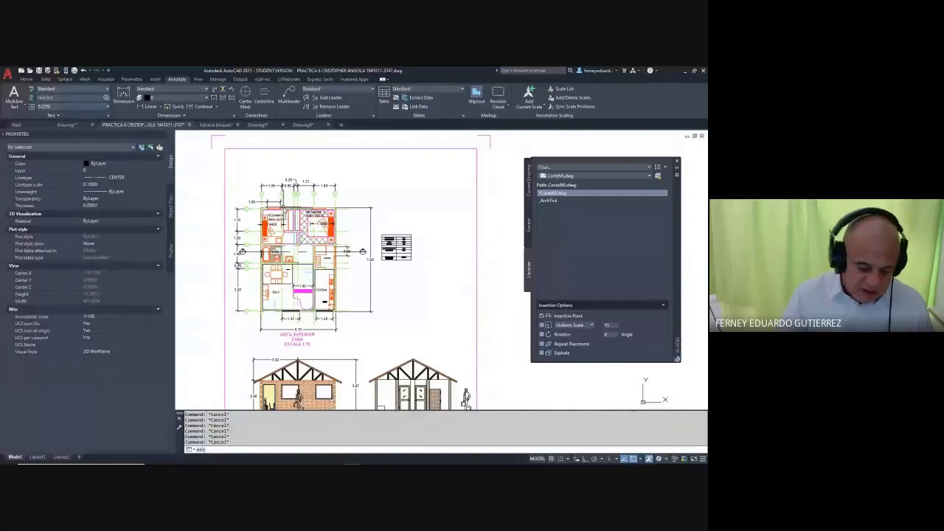
- Examine the arrow and symbol settings of the 1-50 dimension style without changing them
key("Return")
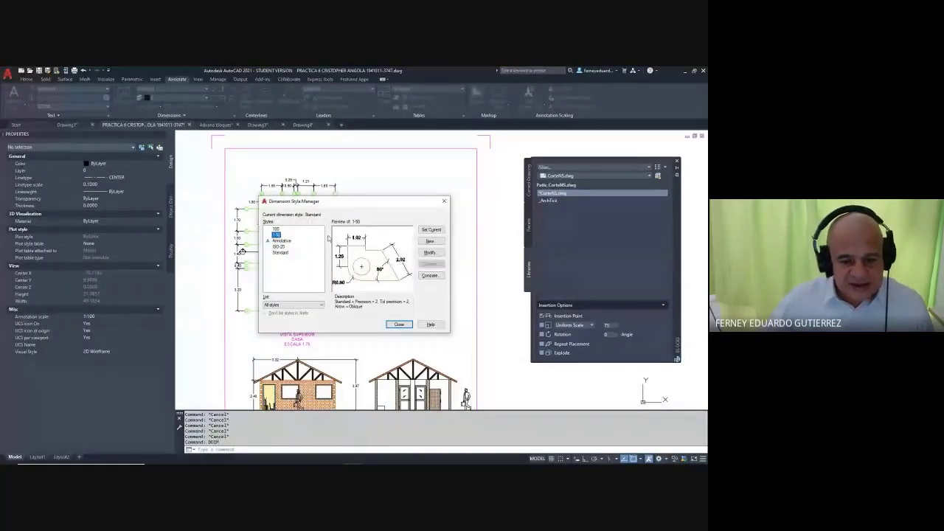
left_click(430, 253)
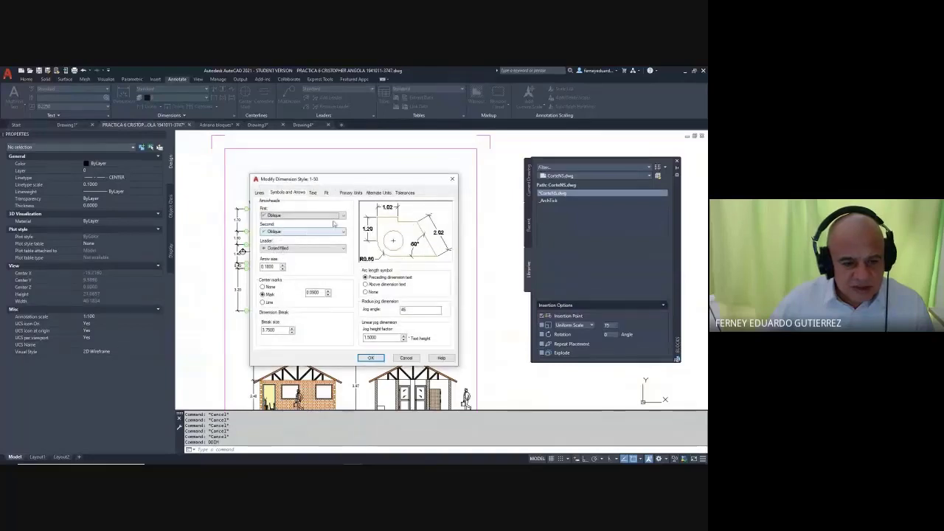
key("Escape")
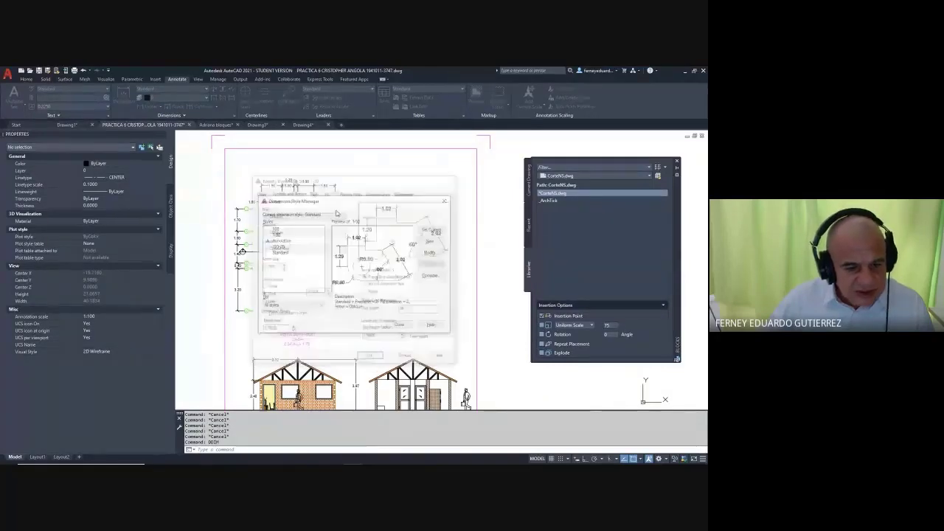
left_click(276, 235)
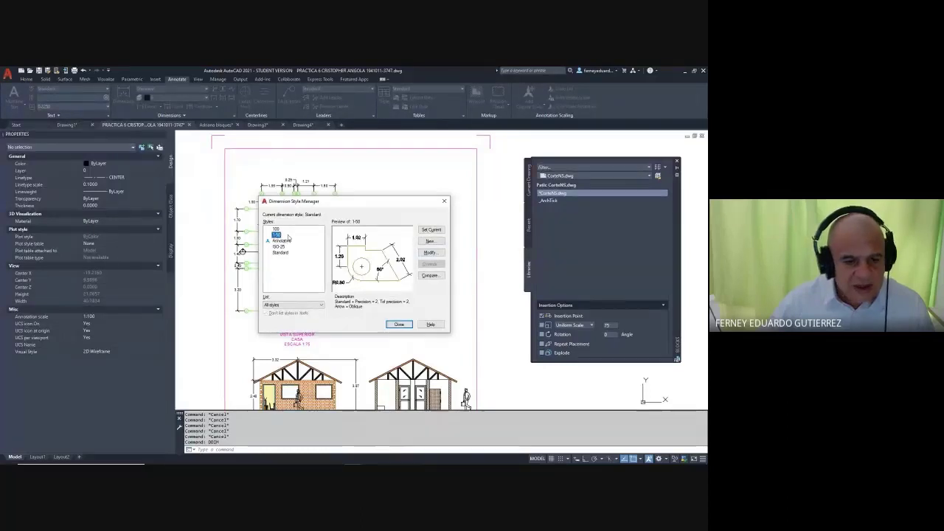
key("Escape")
key("Escape")
key("Escape")
key("Escape")
key("Escape")
key("Escape")
- Rename the 1-50 dimension style to 1-100
type("rena")
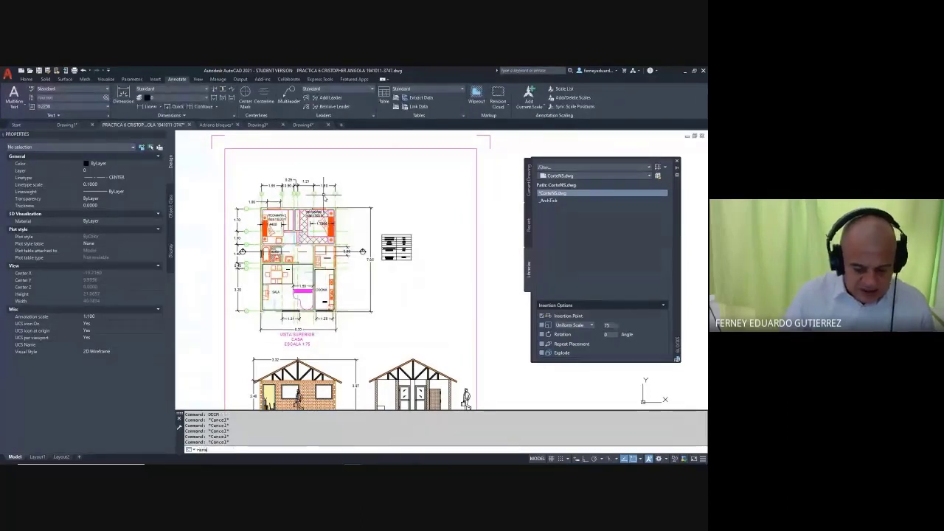
type("rename")
key("Return")
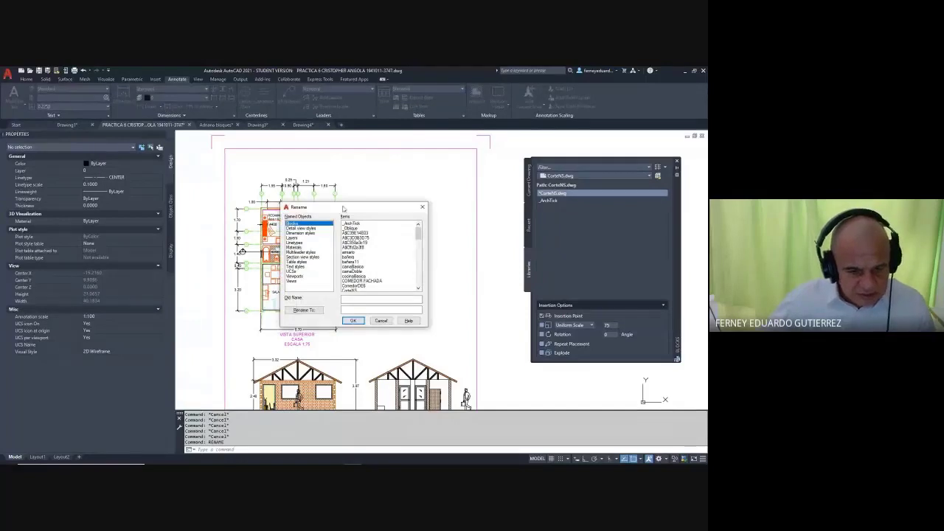
left_click(300, 233)
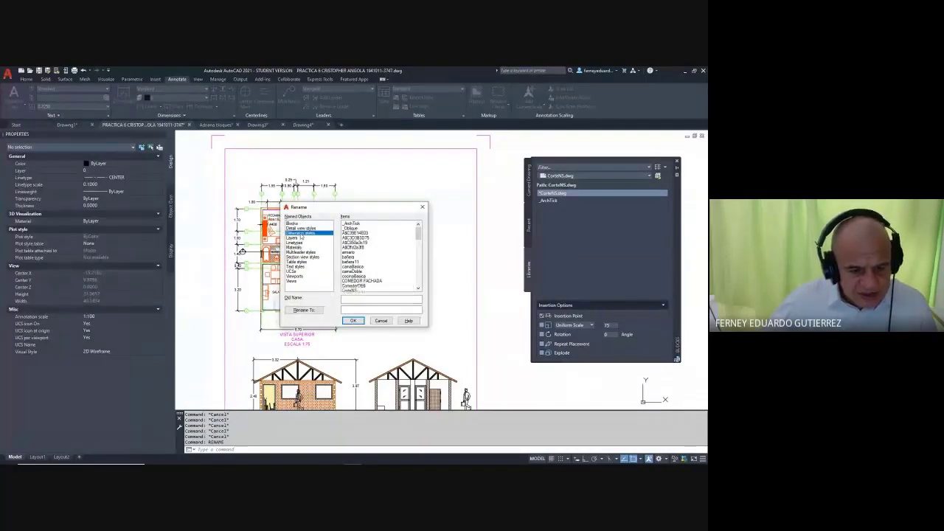
left_click(346, 223)
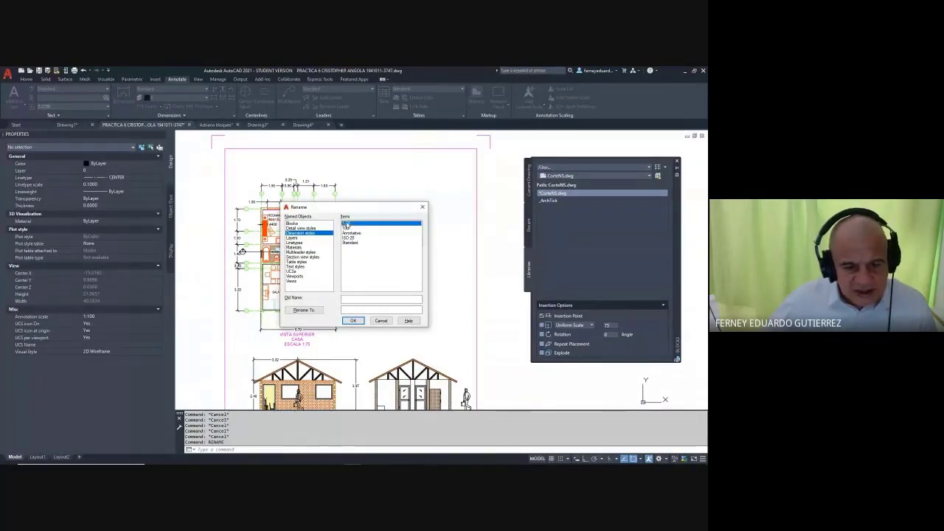
left_click(354, 309)
type("1")
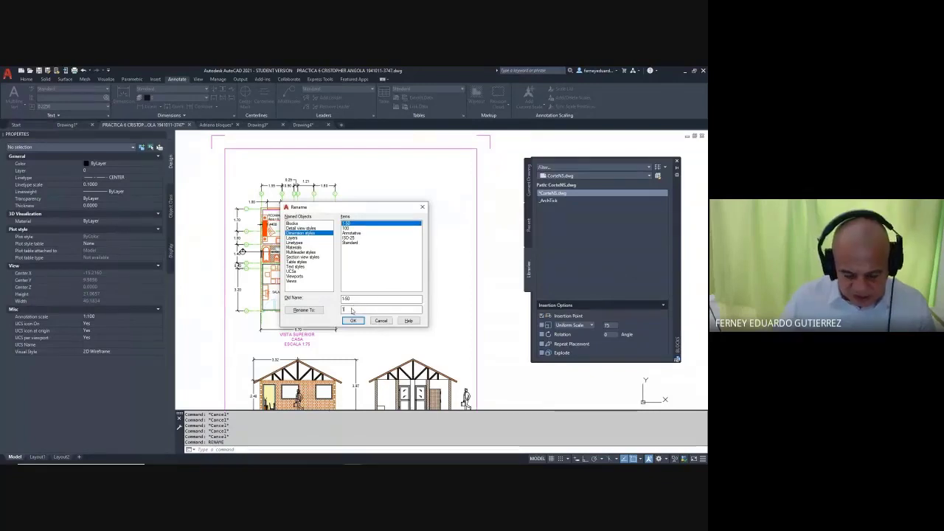
type("-100")
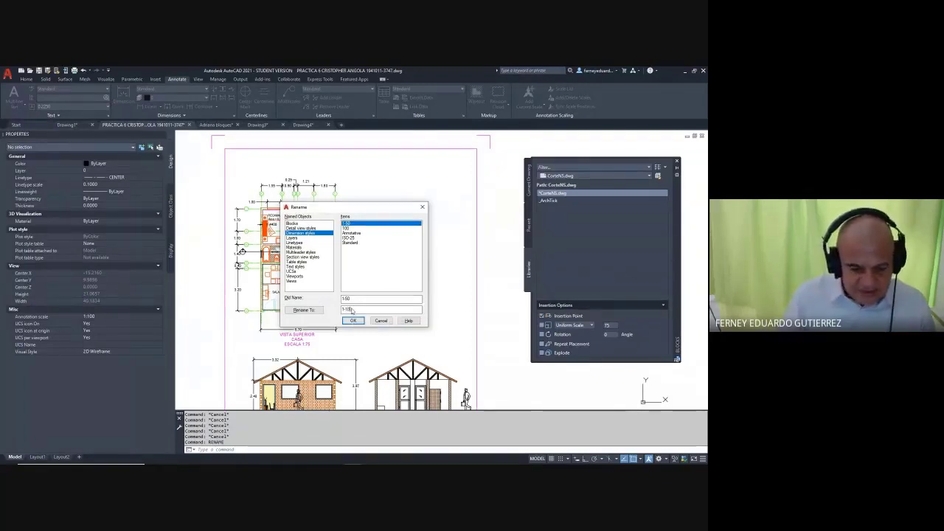
left_click(353, 322)
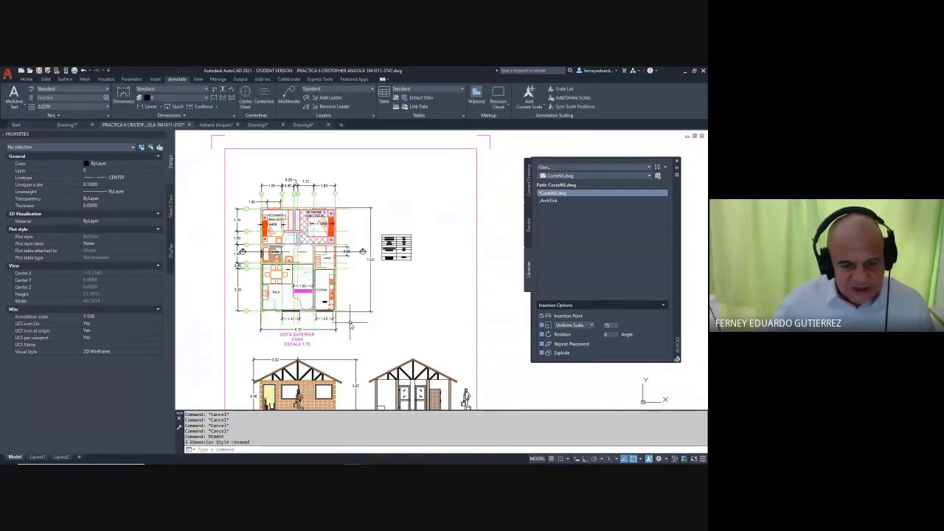
- Modify the 1-100 dimension style so its dimension features use an overall scale of 1.4
left_click(234, 115)
left_click(277, 235)
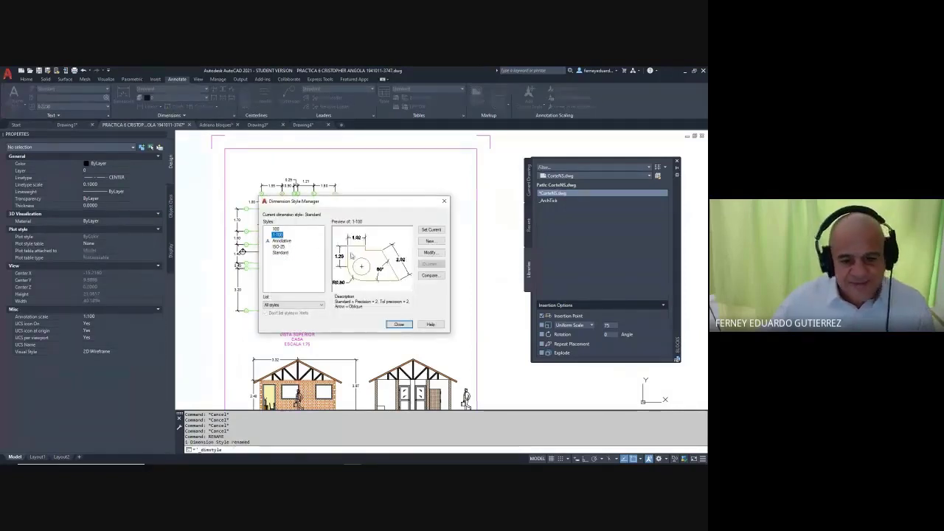
left_click(430, 253)
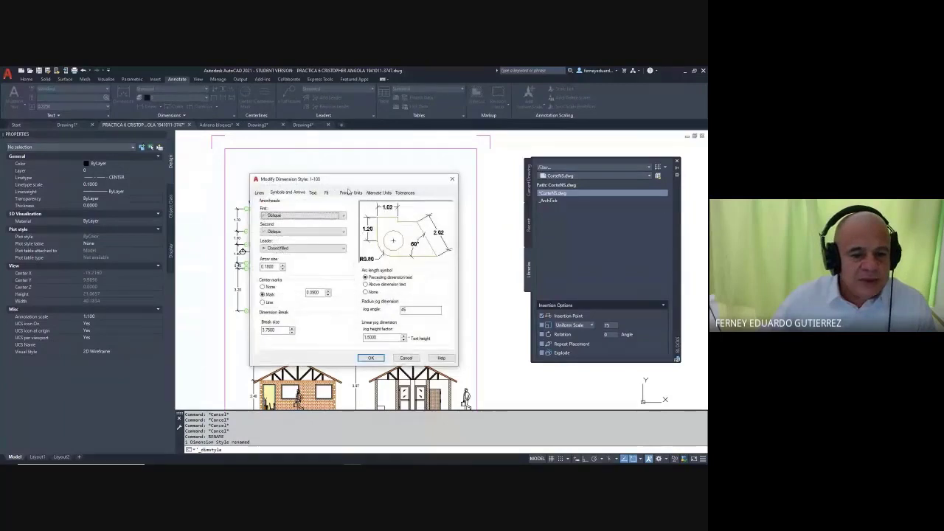
left_click(328, 193)
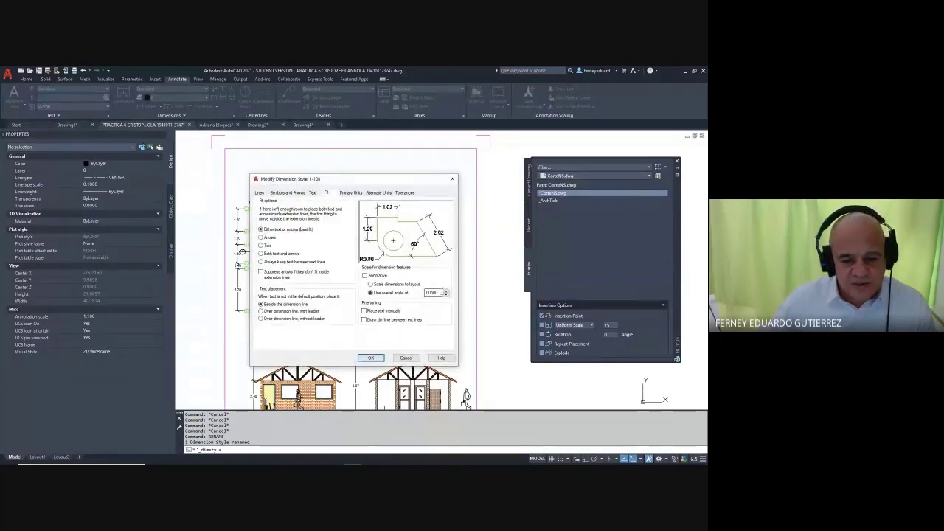
type("1.4")
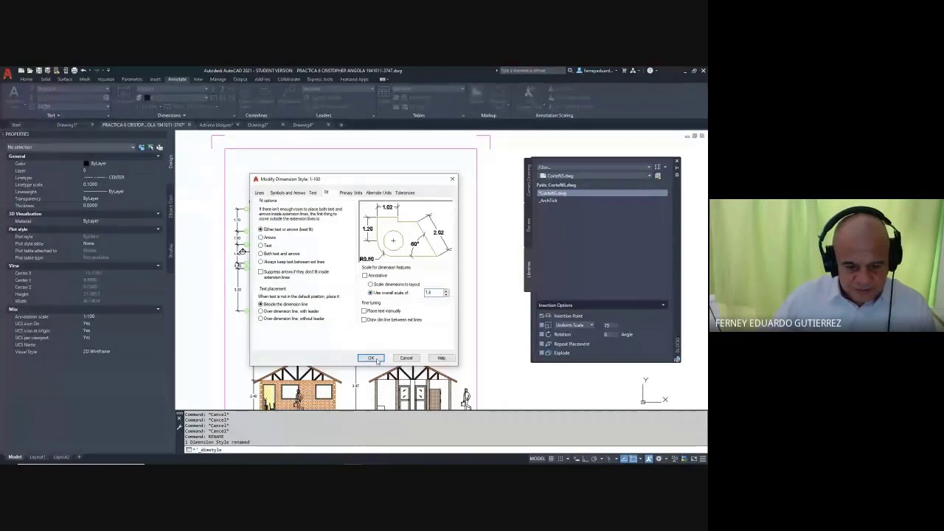
left_click(371, 359)
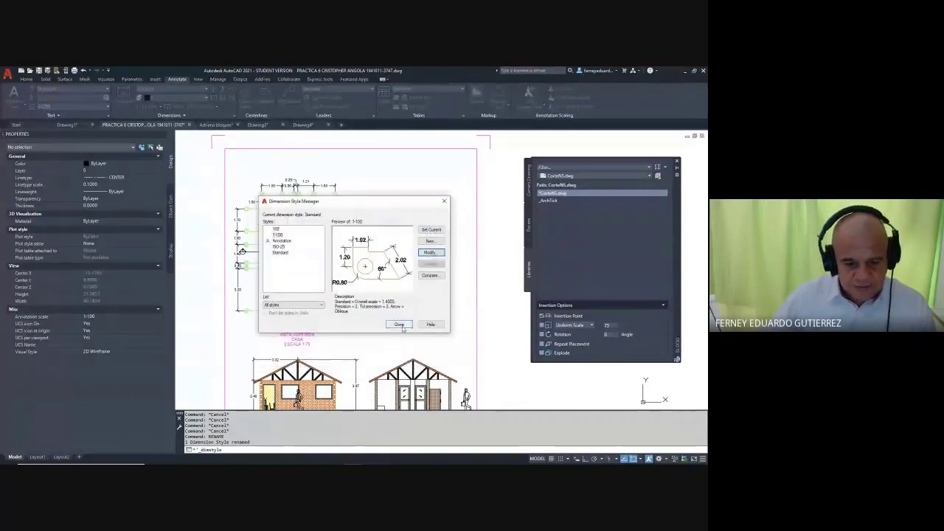
left_click(401, 326)
- Calculate .003*100 with the command-line calculator
scroll(306, 219, "up", 4)
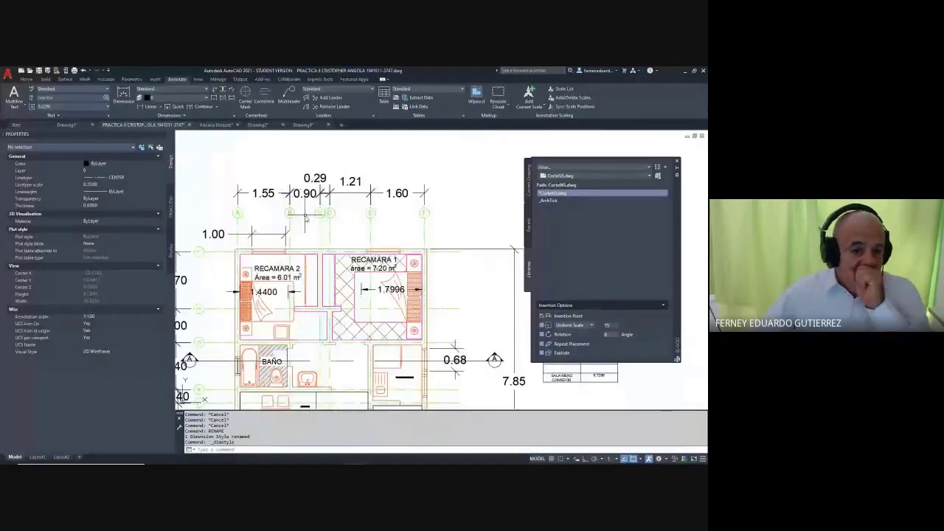
scroll(317, 221, "down", 4)
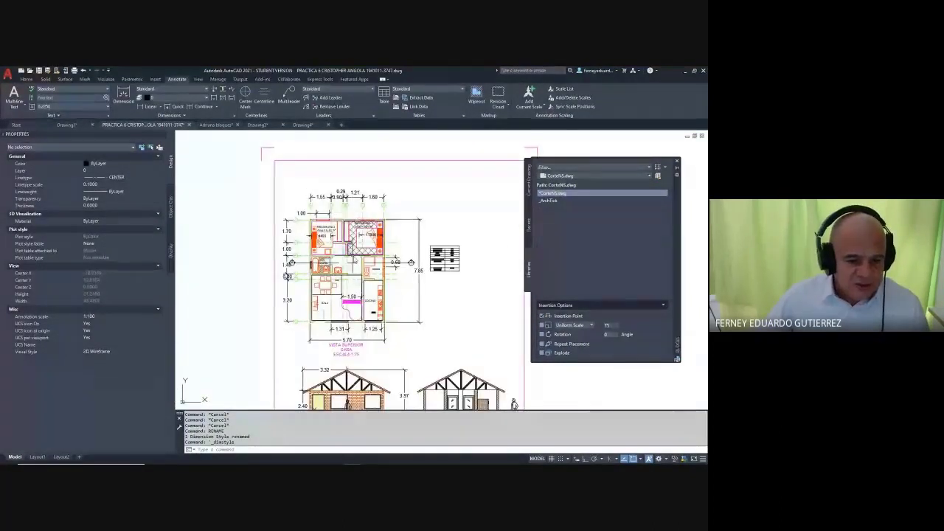
scroll(291, 264, "up", 4)
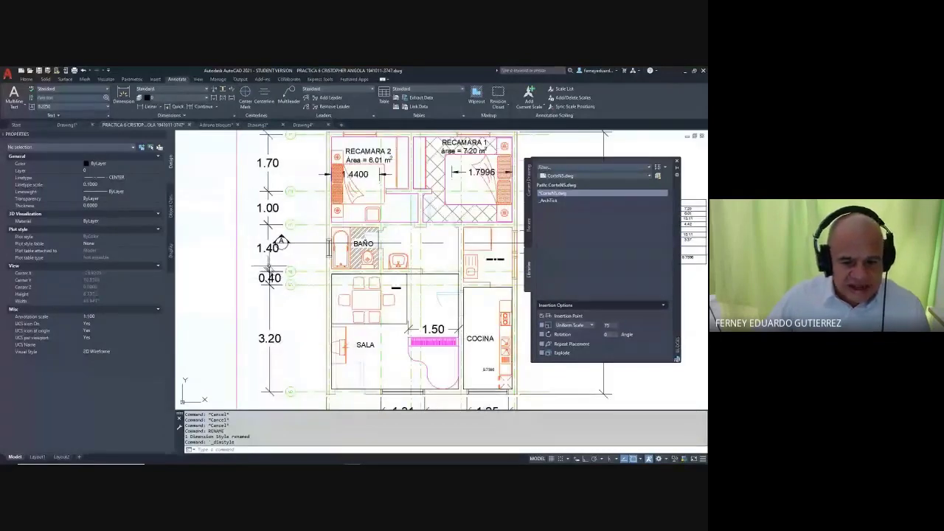
scroll(283, 244, "down", 4)
scroll(318, 274, "up", 4)
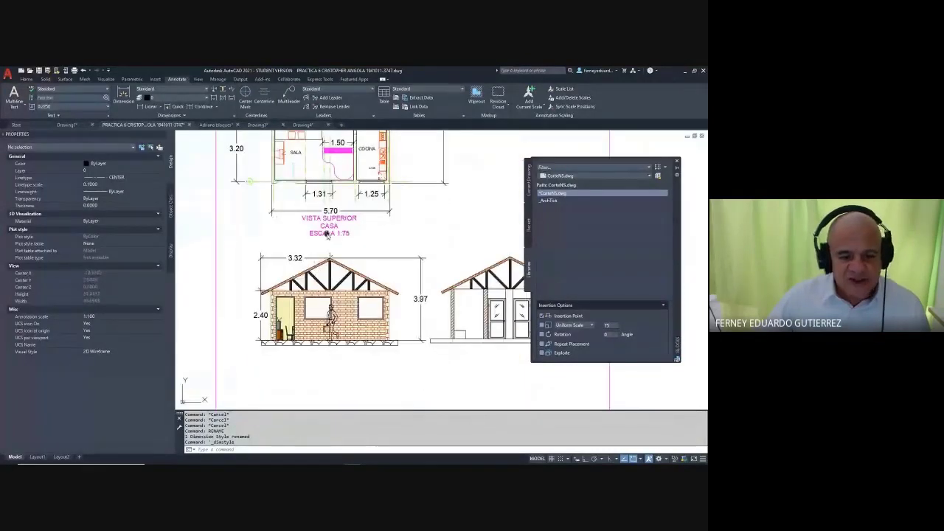
middle_click_drag(327, 235, 345, 348)
key("Escape")
key("Escape")
key("Escape")
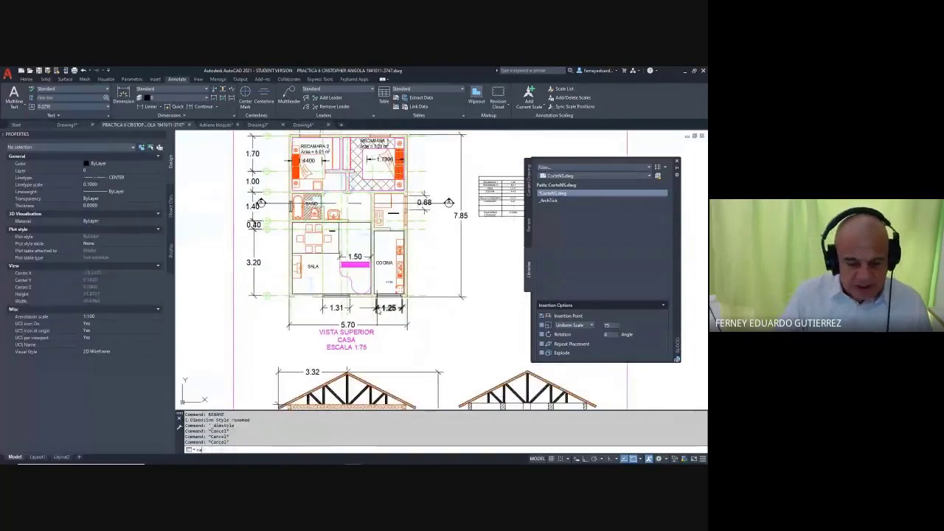
type("l")
key("Return")
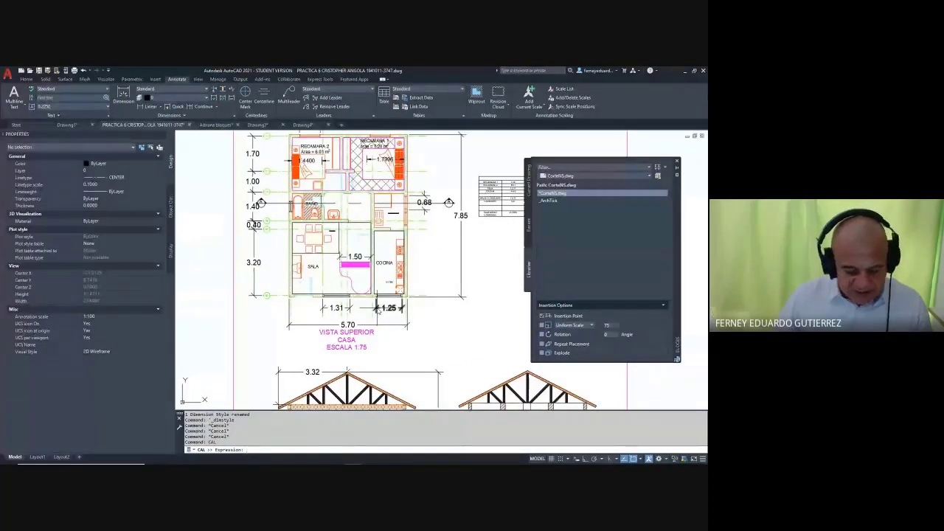
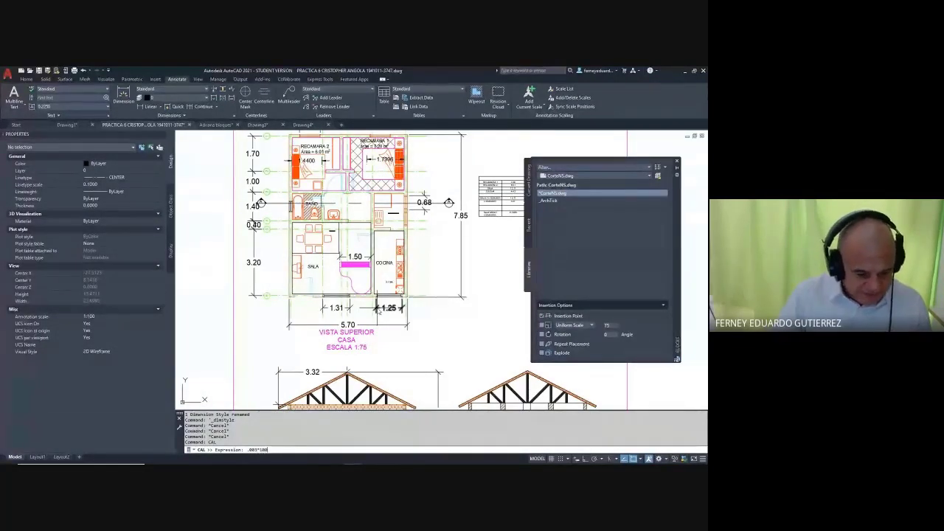
key("Return")
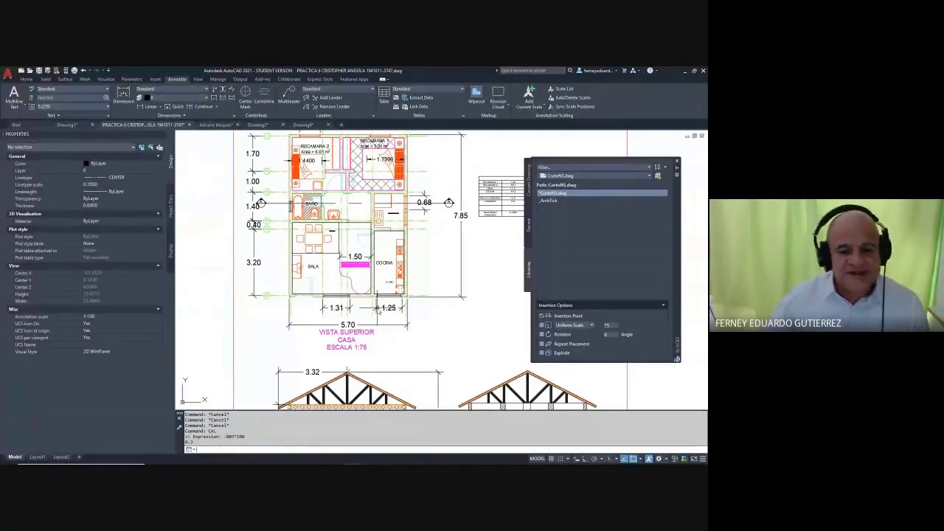
key("Escape")
- Set the text height of the three title lines below the floor plan, from VISTA SUPERIOR to ESCALA 1:75, to 0.3
scroll(377, 312, "down", 4)
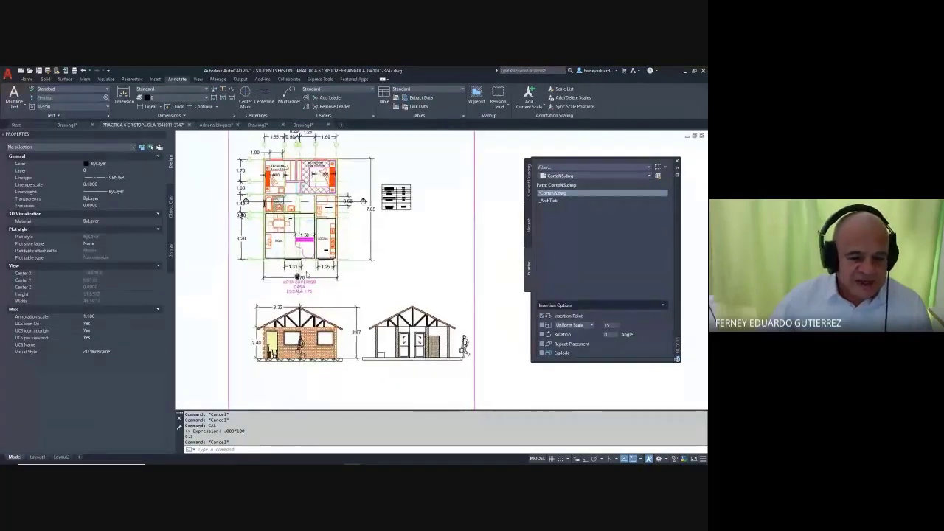
middle_click_drag(297, 276, 309, 272)
scroll(309, 273, "up", 2)
left_click(347, 277)
left_click(290, 301)
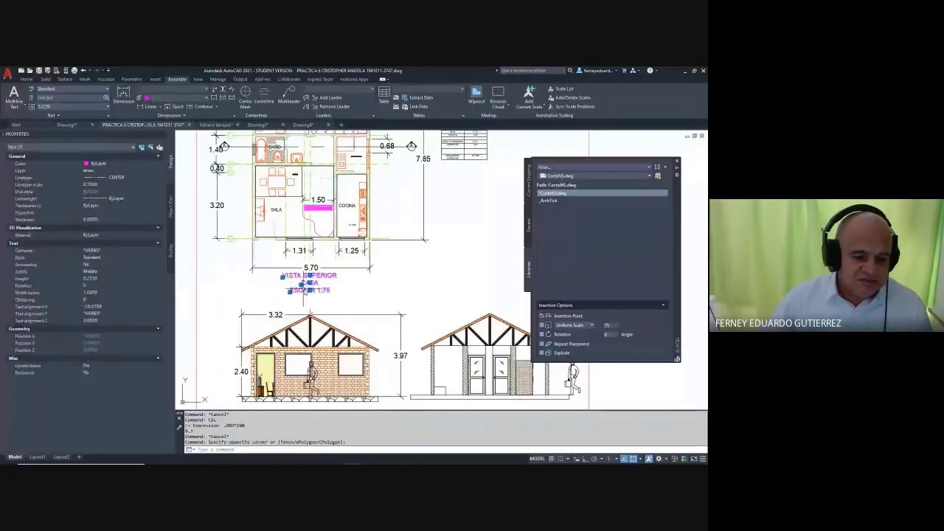
scroll(388, 268, "down", 4)
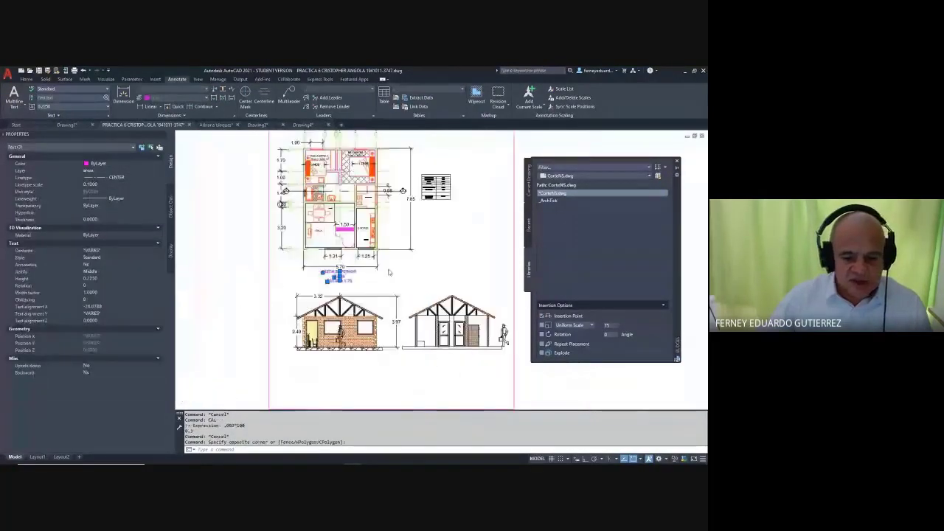
left_click(102, 278)
type(".3")
key("Return")
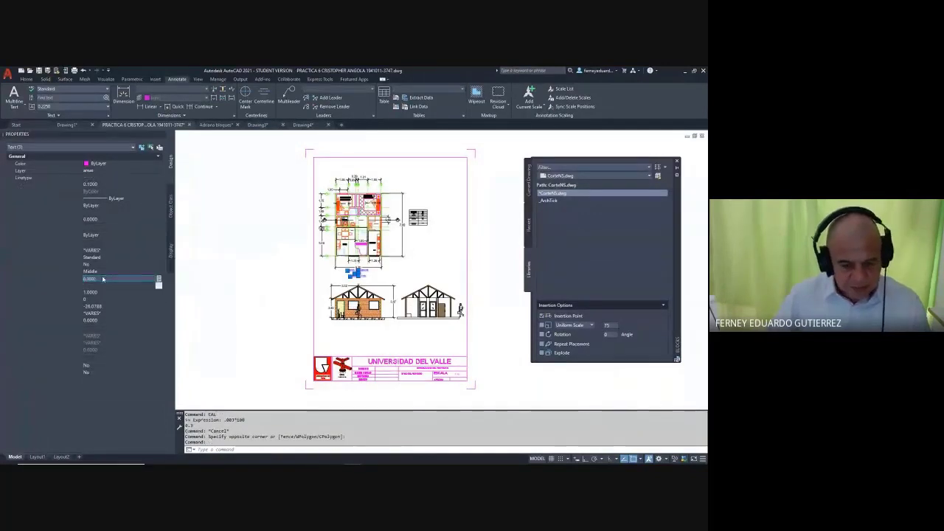
key("Escape")
key("Escape")
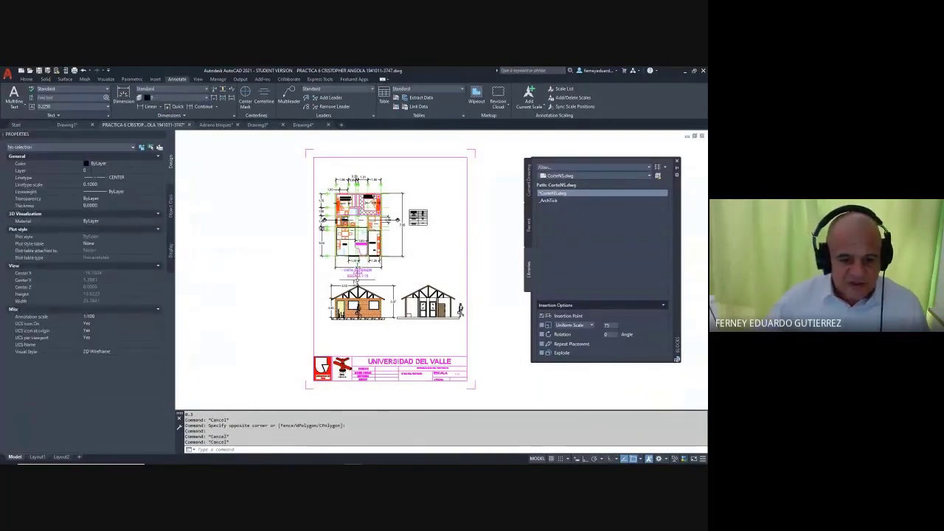
- Move the CASA and ESCALA 1:75 title lines straight down slightly, away from the VISTA SUPERIOR line
scroll(358, 275, "up", 6)
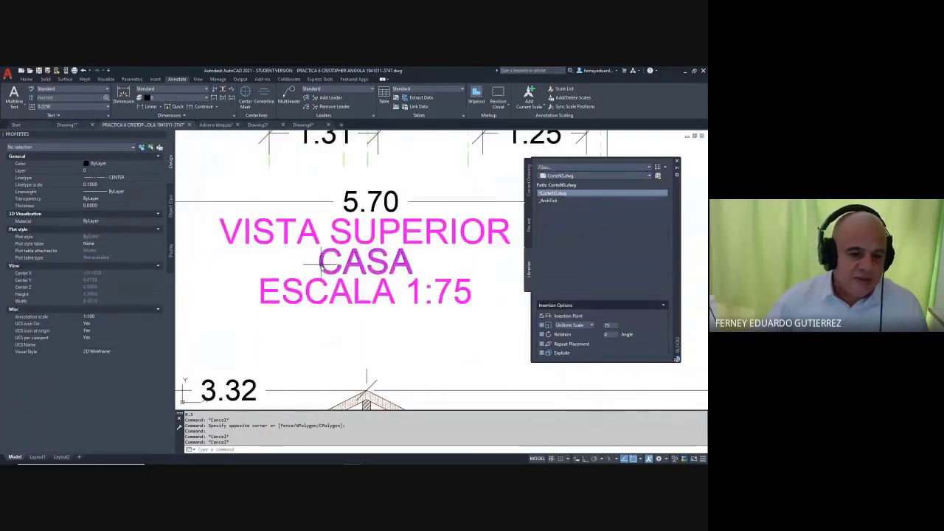
key("Escape")
type("m")
key("Return")
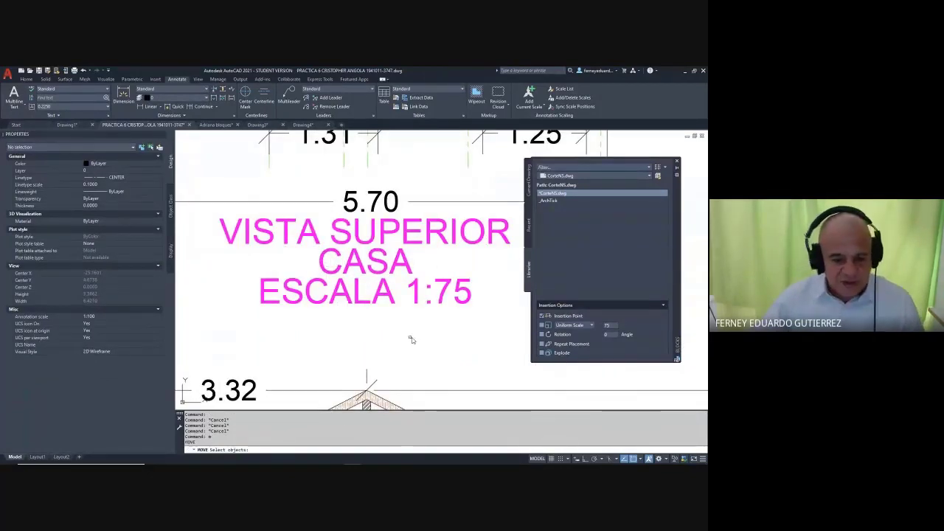
left_click(421, 341)
left_click(380, 267)
key("Return")
left_click(422, 333)
key("F8")
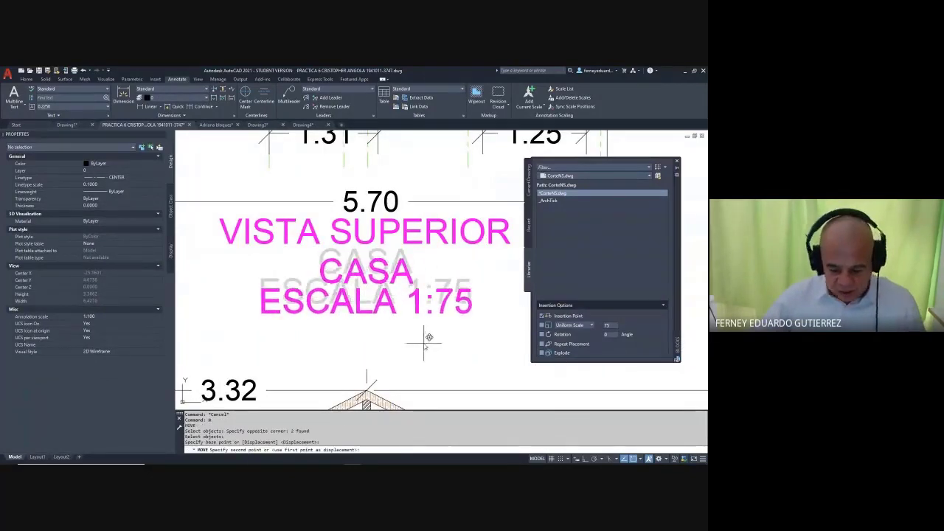
left_click(420, 339)
key("Escape")
key("Escape")
- Move only the ESCALA 1:75 line straight down to even out its spacing below CASA
type("m")
key("Return")
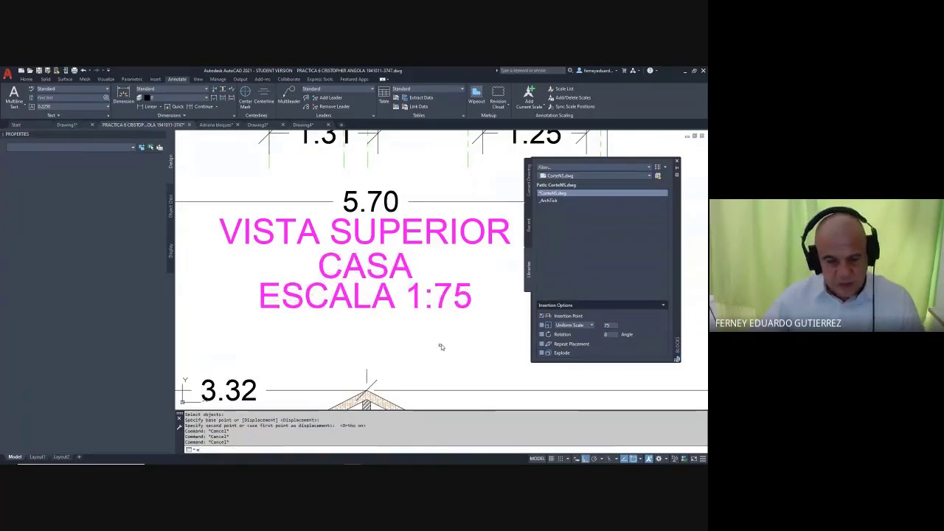
left_click(447, 348)
left_click(406, 282)
key("Return")
left_click(463, 341)
left_click(463, 341)
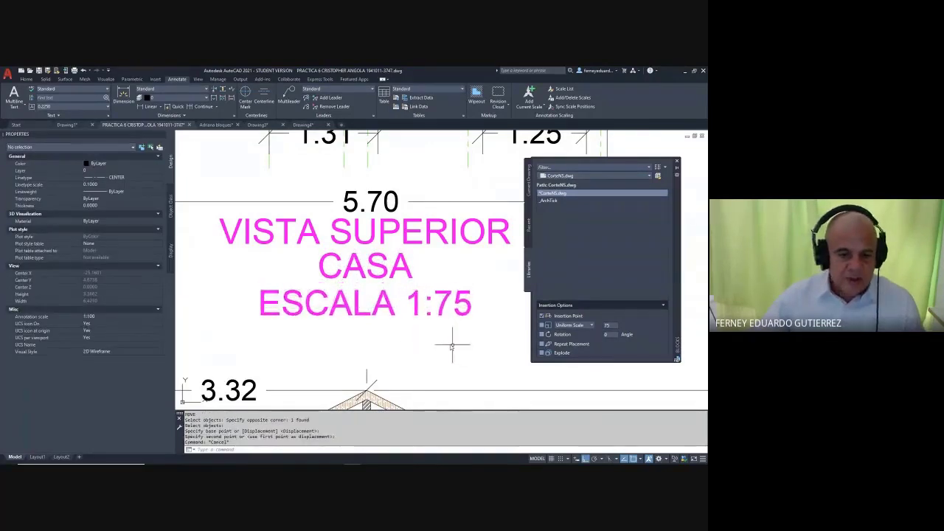
key("Escape")
- Calculate .002*100 with the command-line calculator
scroll(379, 413, "down", 5)
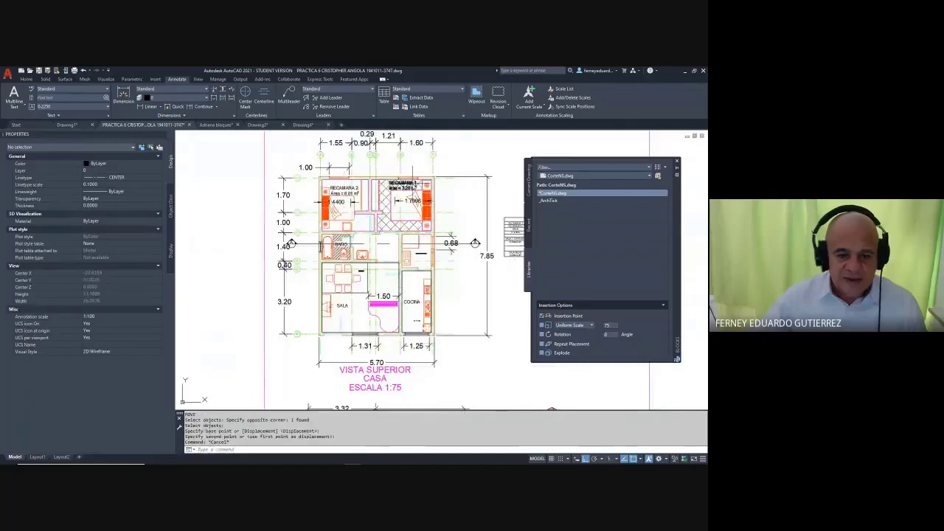
key("Escape")
key("Escape")
key("Escape")
key("Escape")
key("Escape")
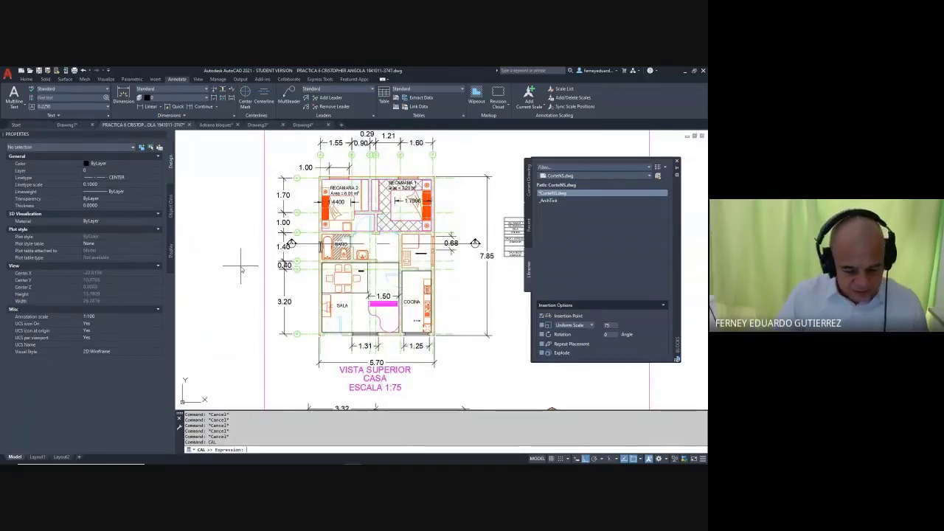
type("2")
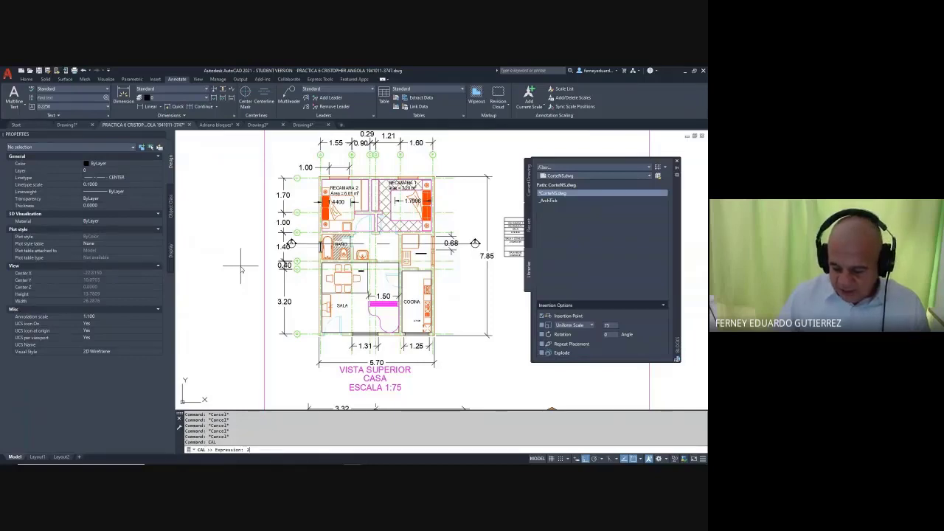
type("*3")
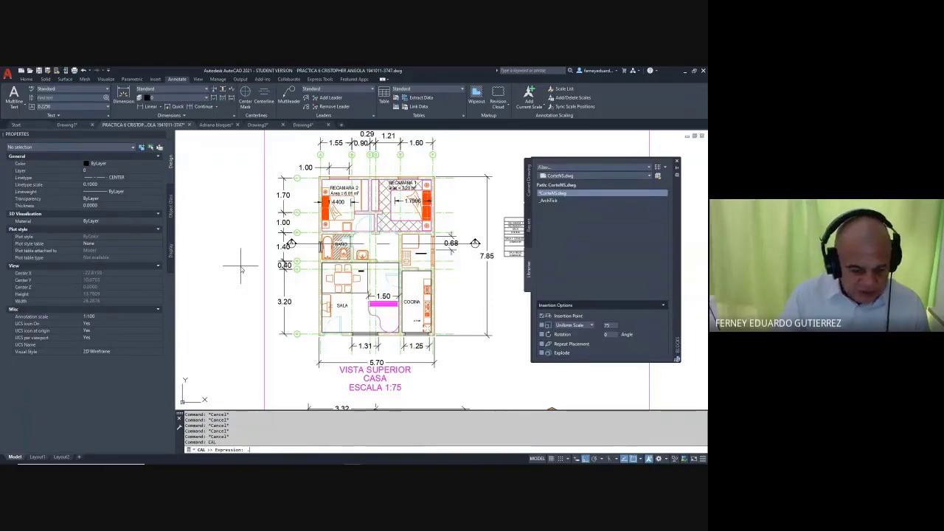
type("*")
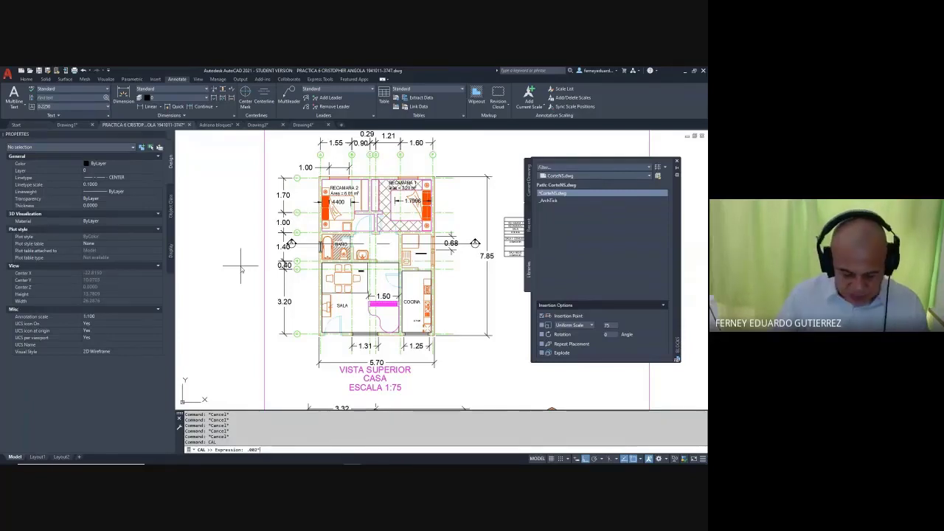
key("Return")
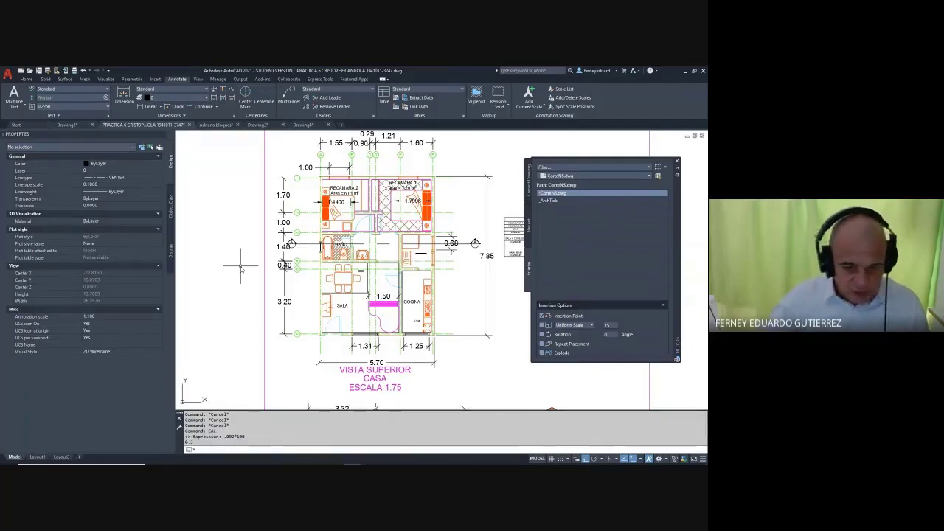
key("Escape")
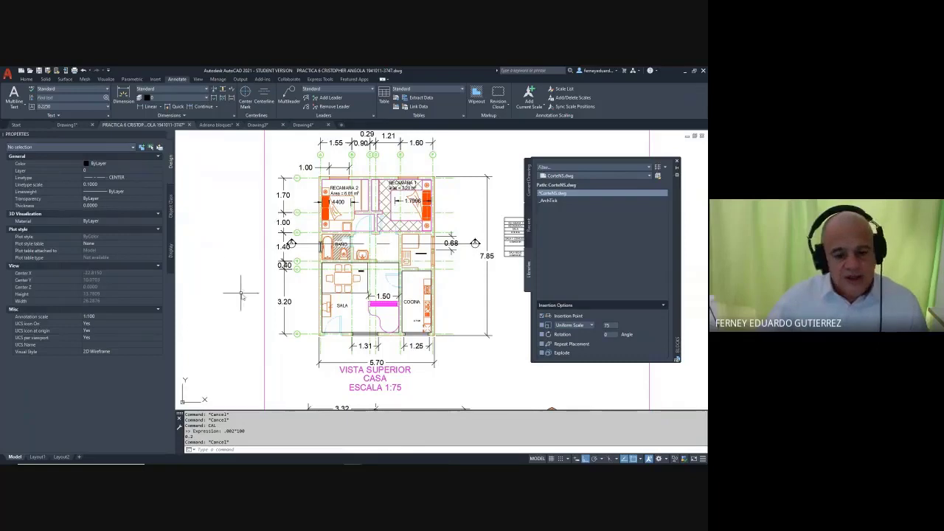
middle_click_drag(231, 288, 164, 290)
left_click(271, 194)
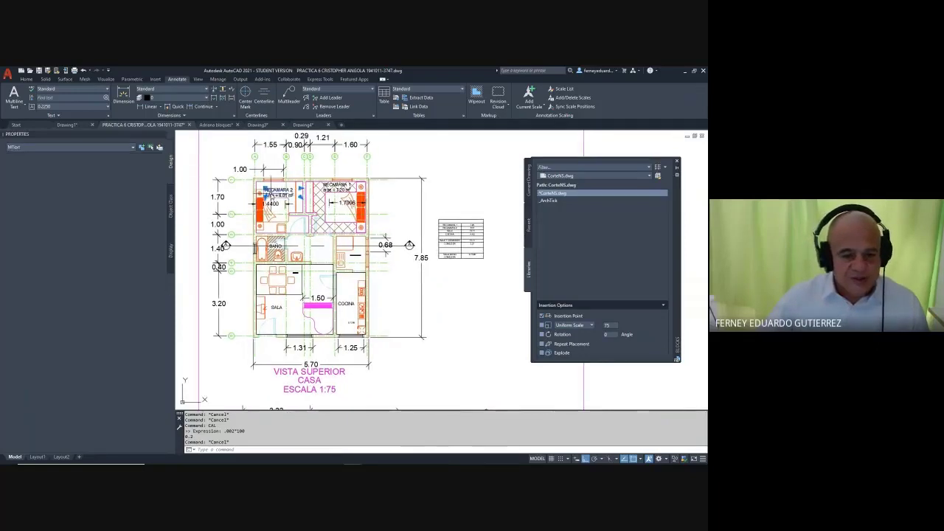
left_click(336, 184)
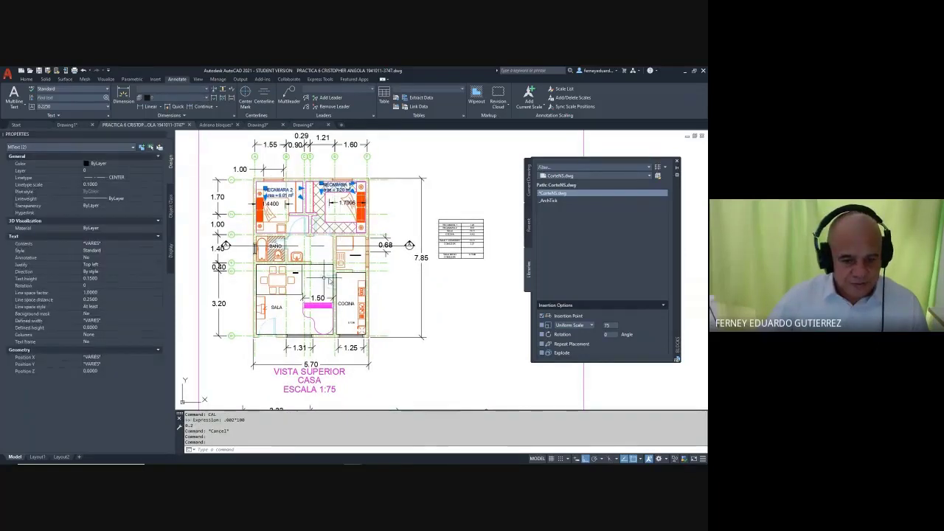
key("Escape")
key("Escape")
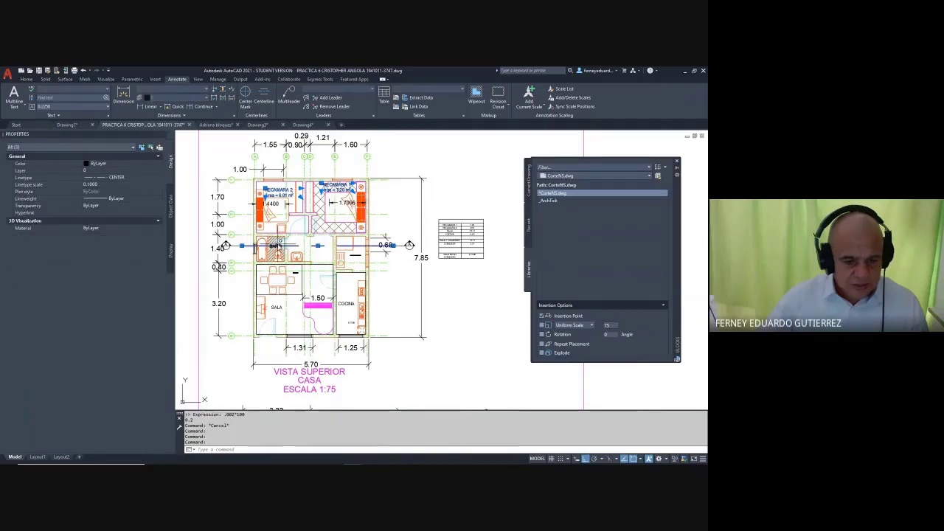
- Set the text height of the RECAMARA 2 room label in the floor plan to 0.2
scroll(273, 243, "up", 4)
middle_click_drag(277, 243, 278, 334)
left_click(276, 205)
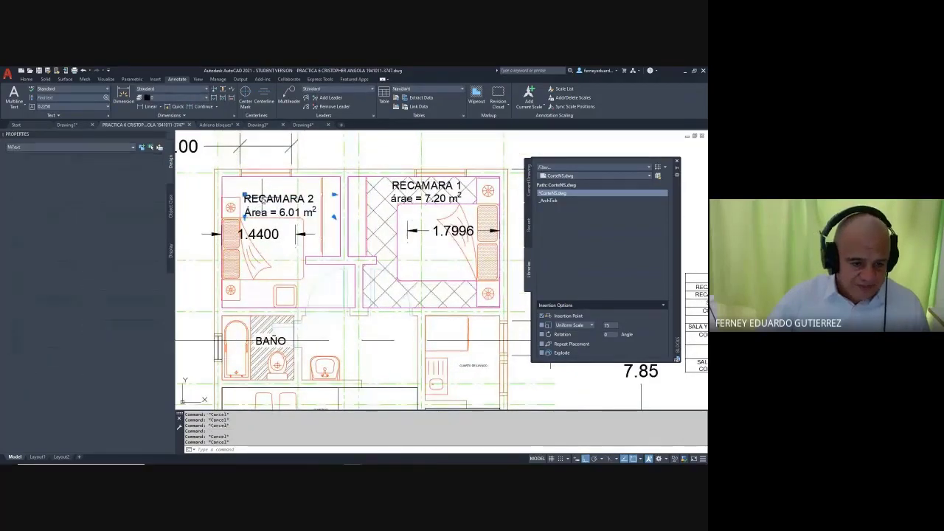
left_click(104, 299)
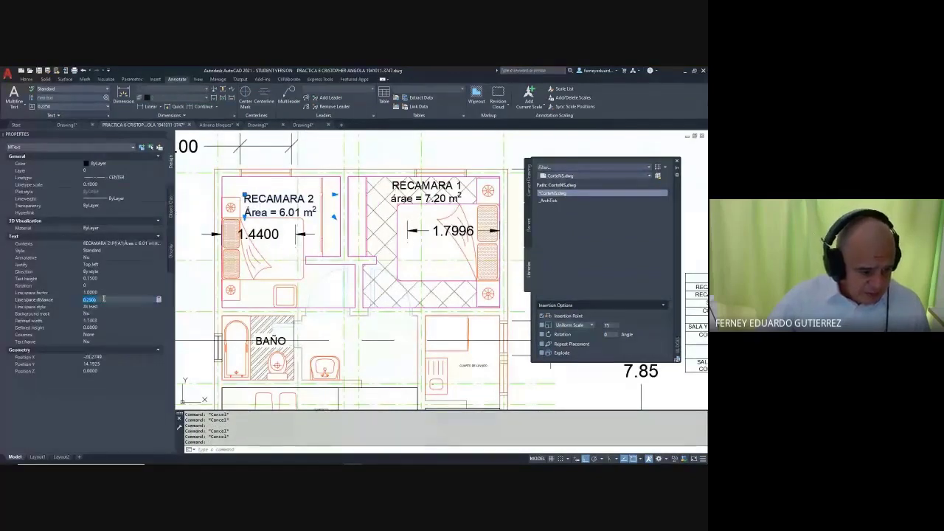
left_click(103, 278)
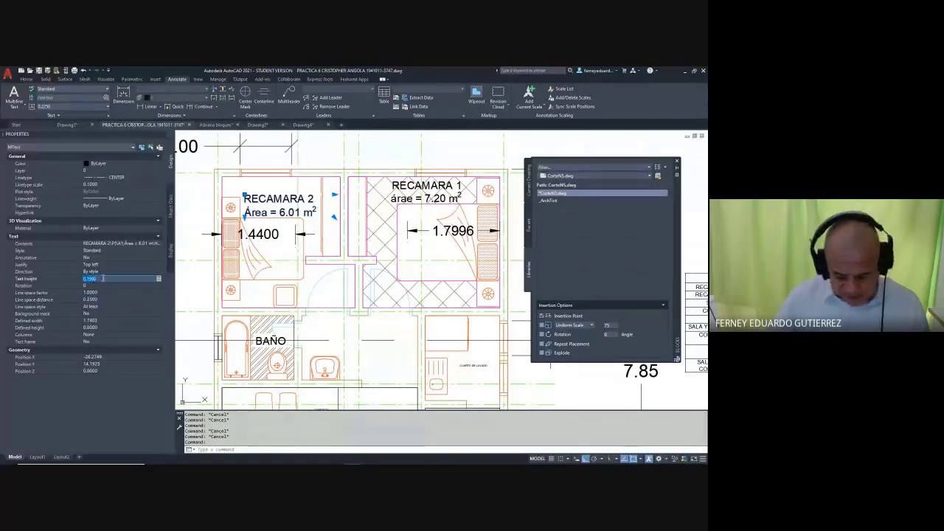
type(".2")
key("Return")
key("Return")
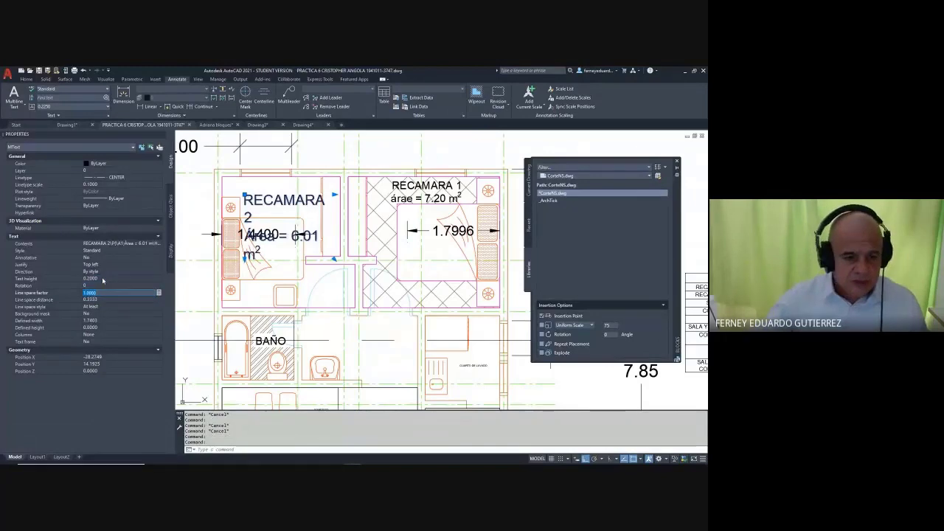
key("Escape")
key("Escape")
- Widen the RECAMARA 2 label's text frame to about 2.19 so the name and area each fit on one line
left_click(316, 204)
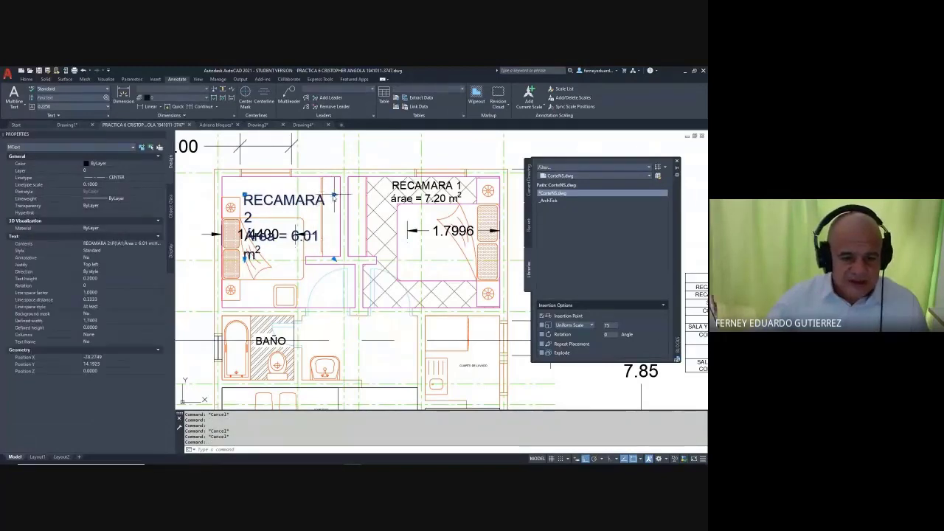
left_click(333, 198)
scroll(347, 193, "up", 3)
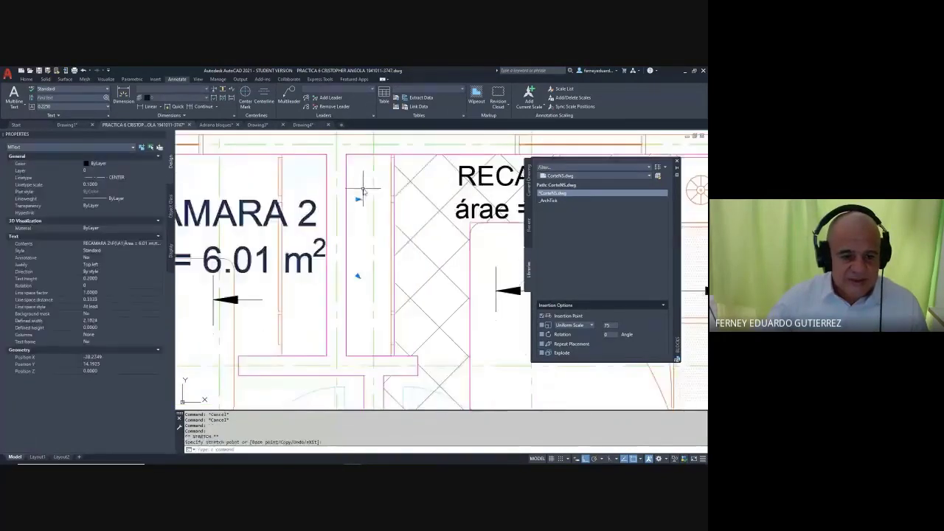
scroll(362, 191, "down", 4)
key("Escape")
key("Escape")
- Match the properties of the RECAMARA 2 label onto the RECAMARA 1, COCINA, SALA and BAÑO labels
type("m")
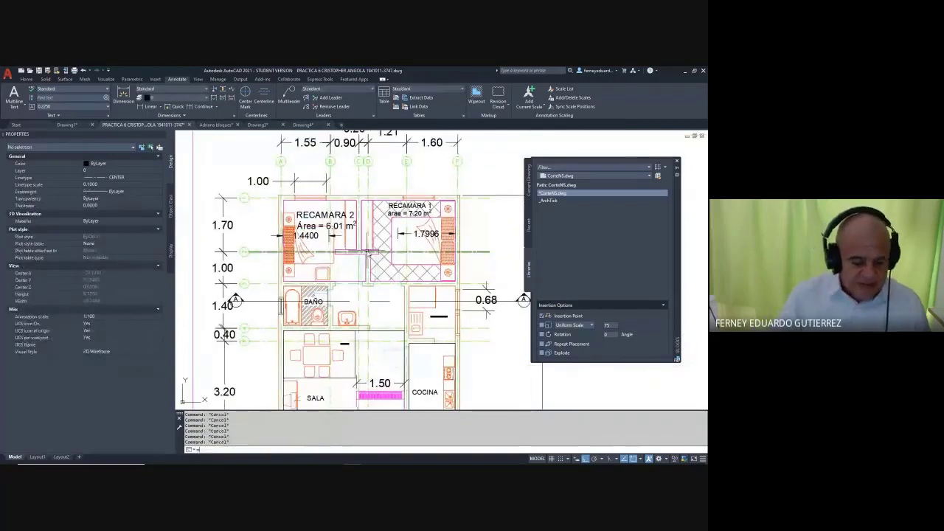
type("a")
key("Return")
left_click(318, 217)
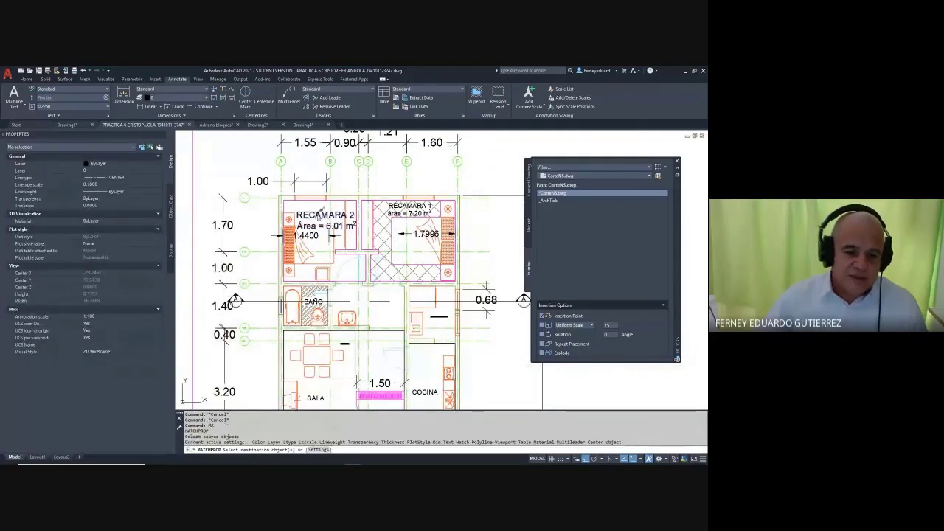
left_click(398, 204)
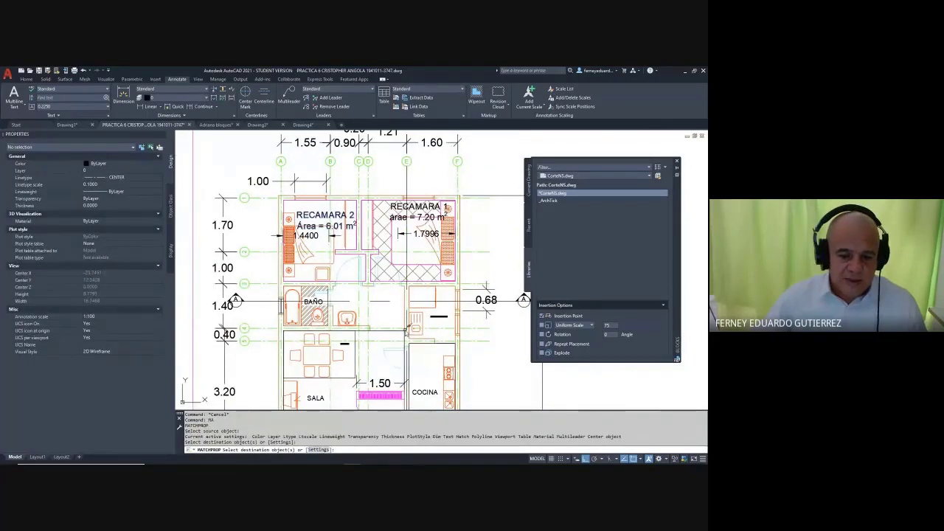
middle_click_drag(430, 380, 393, 293)
left_click(389, 304)
left_click(279, 311)
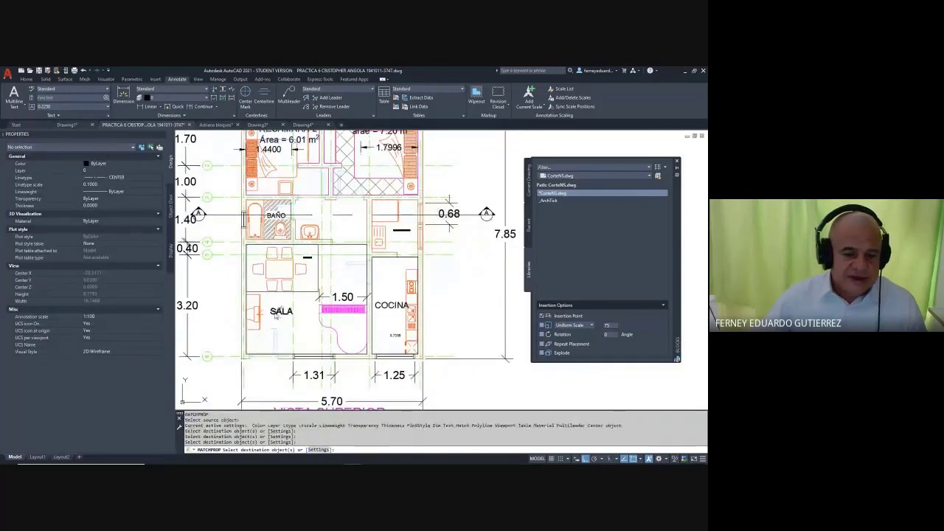
left_click(289, 214)
scroll(293, 211, "down", 4)
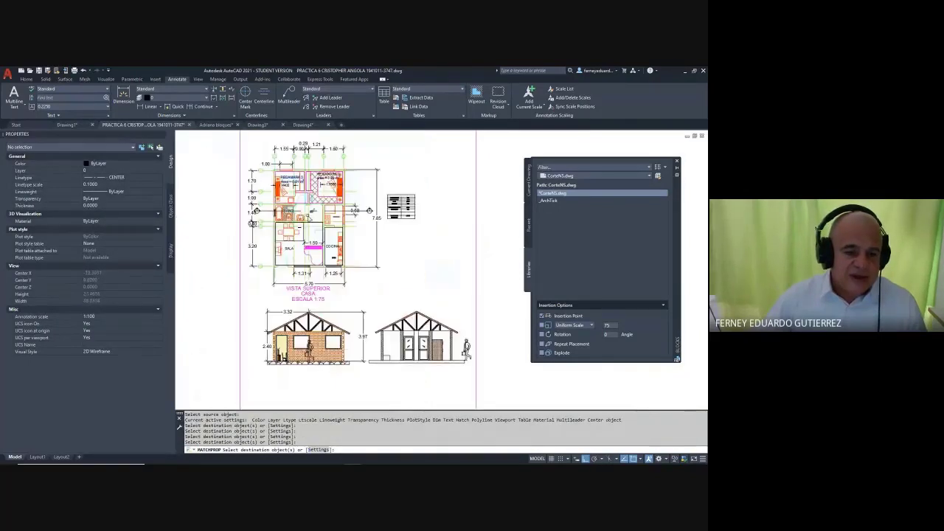
key("Escape")
key("Escape")
key("Escape")
- Examine the text height of the SALA area value in the room area table without changing it
mouse_move(385, 278)
middle_mouse_down()
mouse_move(370, 223)
mouse_move(385, 299)
middle_mouse_up()
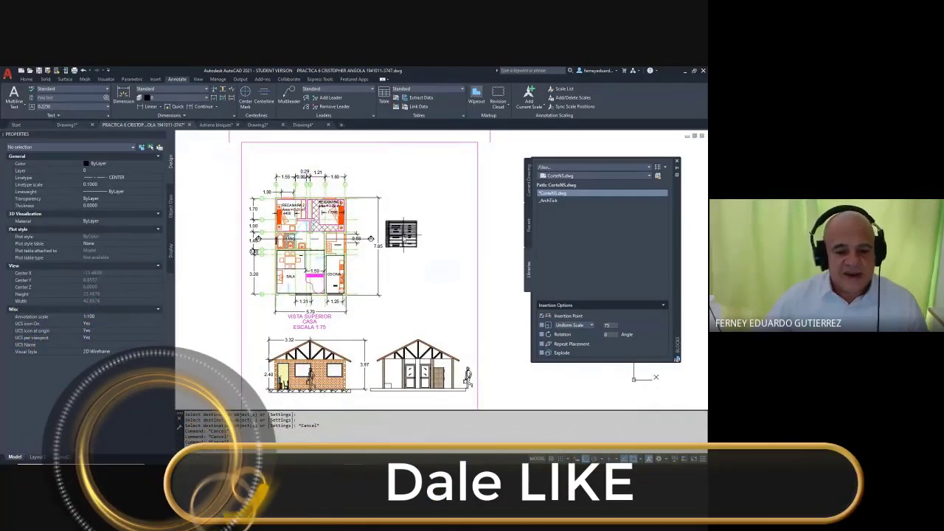
scroll(411, 229, "up", 2)
scroll(406, 235, "up", 4)
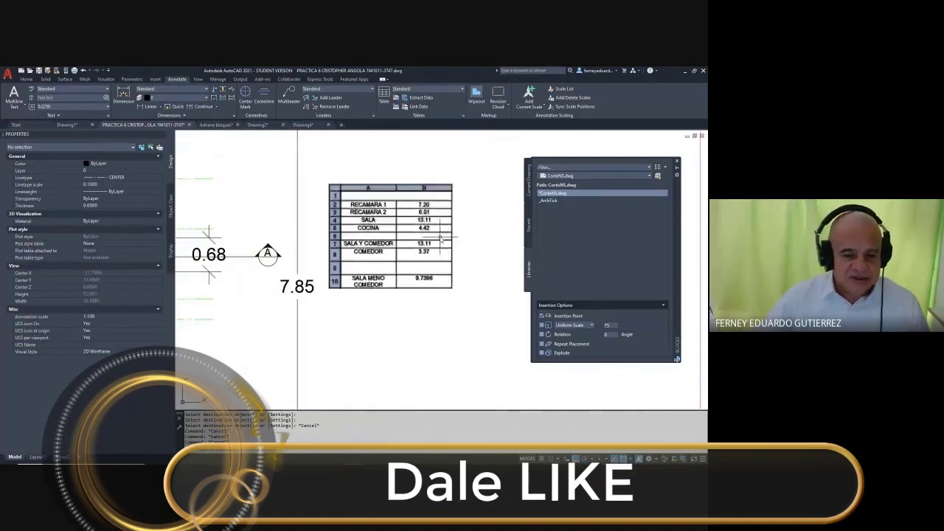
left_click(425, 220)
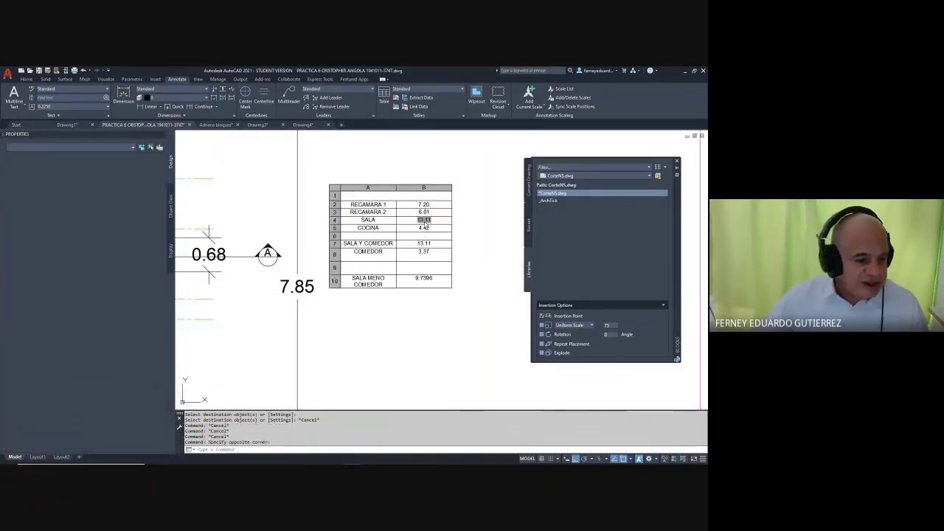
double_click(425, 220)
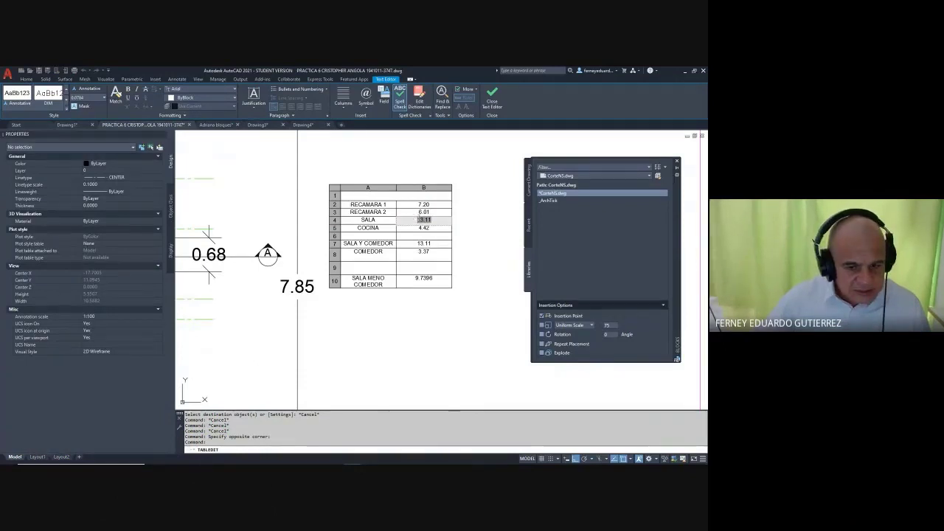
key("Escape")
key("Escape")
scroll(458, 230, "down", 3)
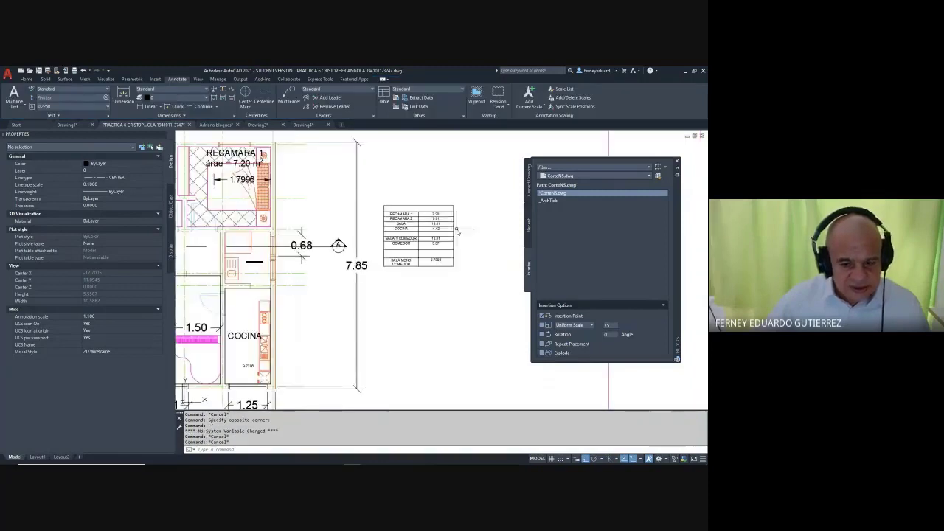
- Scale the room area table by reference from its outer edge, using the RECAMARA 1 row's height as the reference length
middle_click_drag(238, 287, 297, 287)
middle_click_drag(455, 241, 367, 241)
type("s")
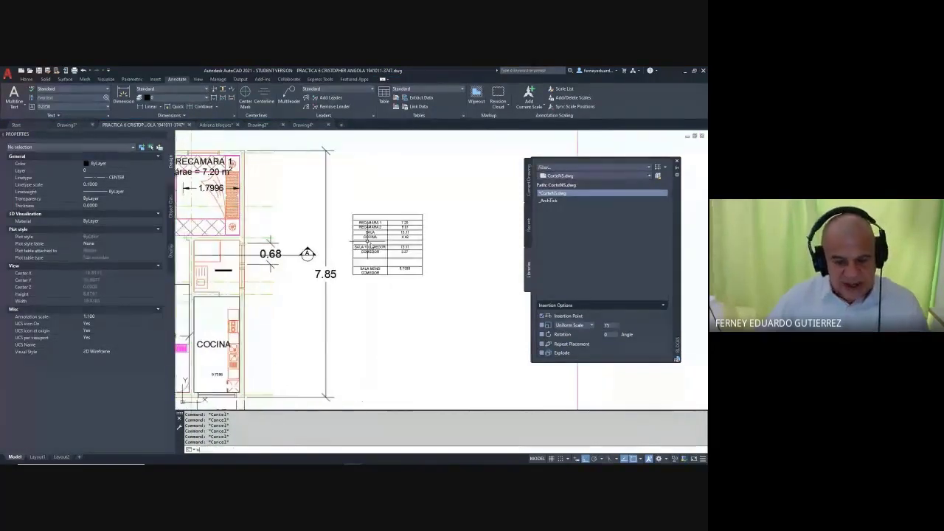
type("c")
key("Return")
left_click(448, 185)
left_click(378, 298)
key("Return")
scroll(432, 220, "up", 3)
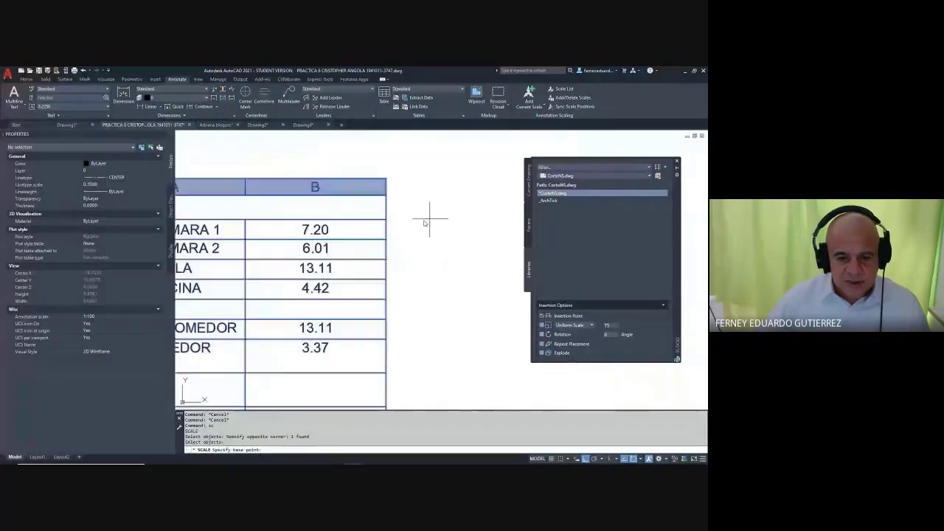
left_click(385, 240)
key("Return")
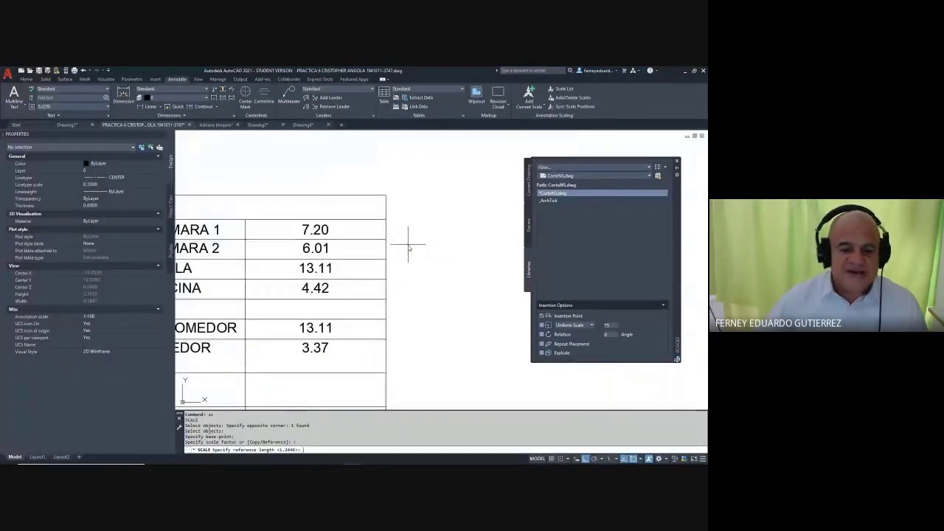
left_click(385, 239)
left_click(385, 218)
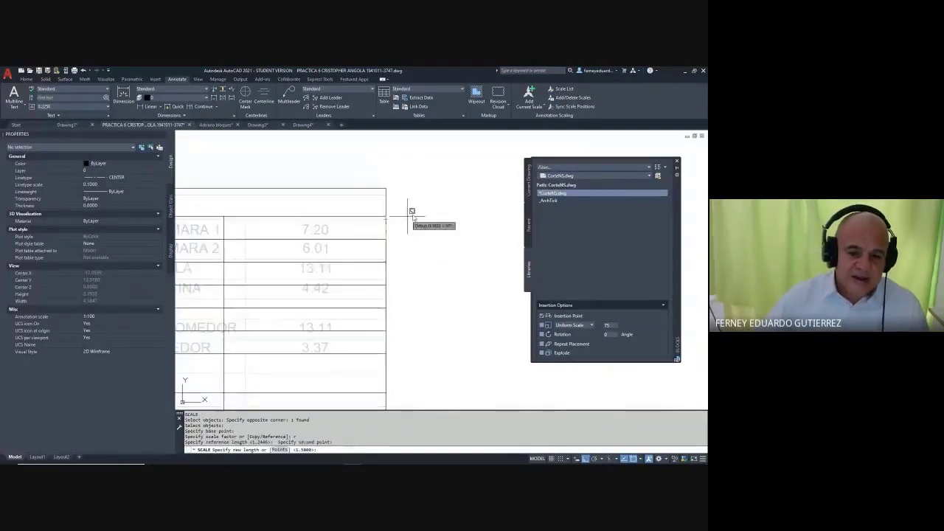
- Finish scaling the room area table by reference, with a new length of .2
type(".2")
key("Return")
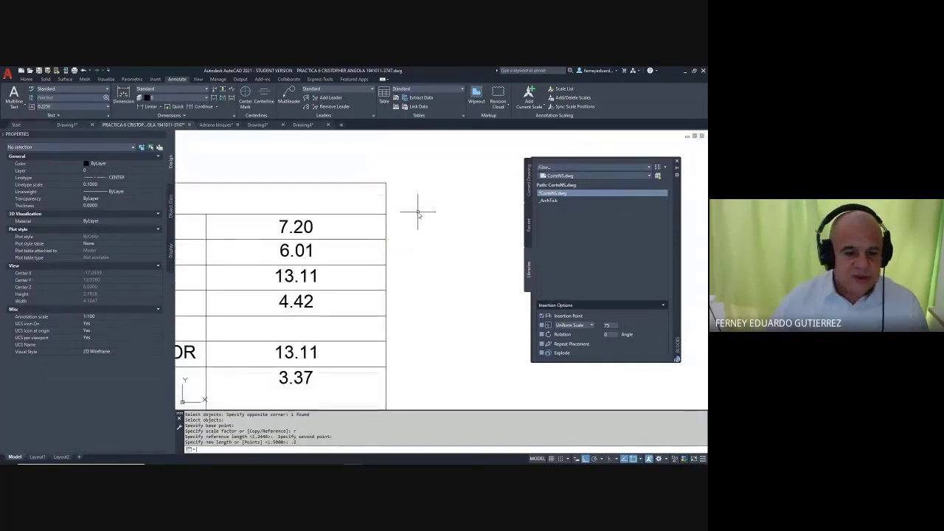
key("Escape")
scroll(411, 211, "down", 6)
scroll(408, 233, "down", 3)
key("Escape")
key("Escape")
key("Escape")
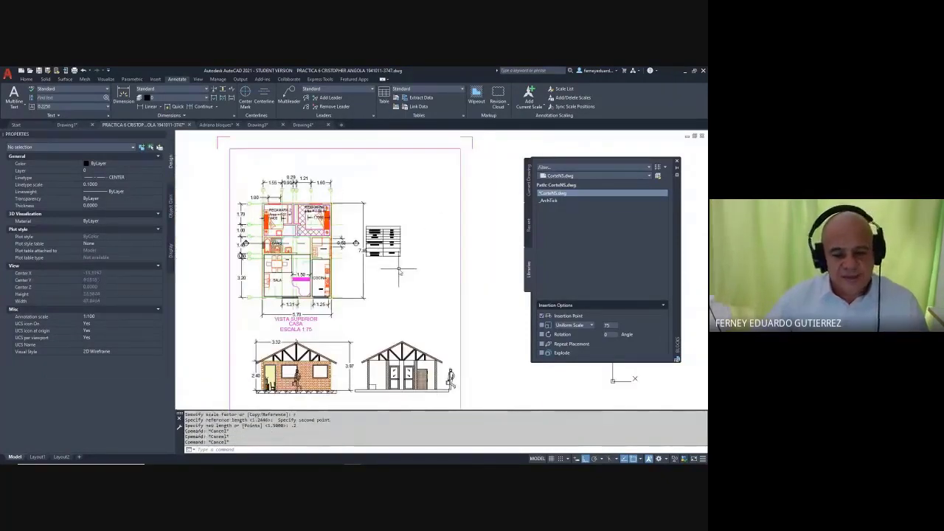
- Move the room area table horizontally away from the floor plan's vertical dimension, into the free space beside the plan
type("m")
key("Return")
left_click(377, 215)
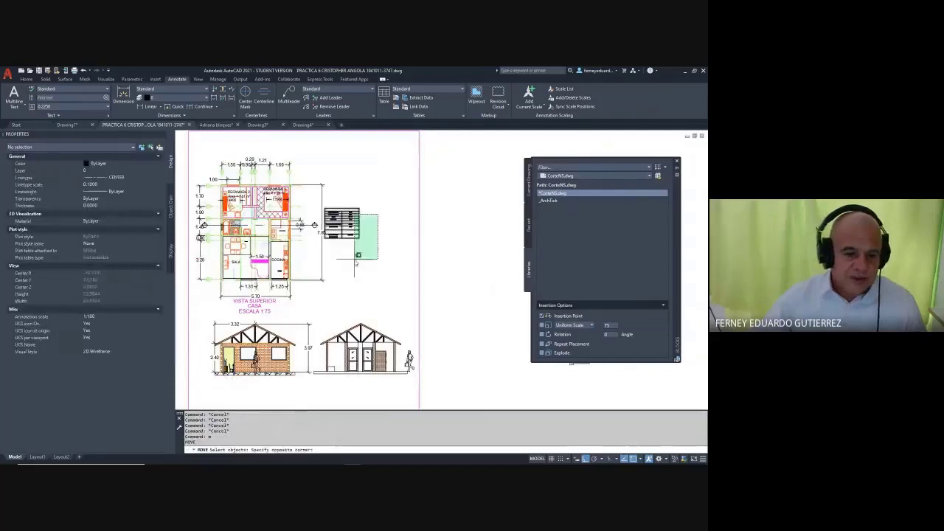
left_click(338, 260)
key("Return")
left_click(352, 265)
left_click(379, 265)
key("Escape")
scroll(376, 267, "down", 2)
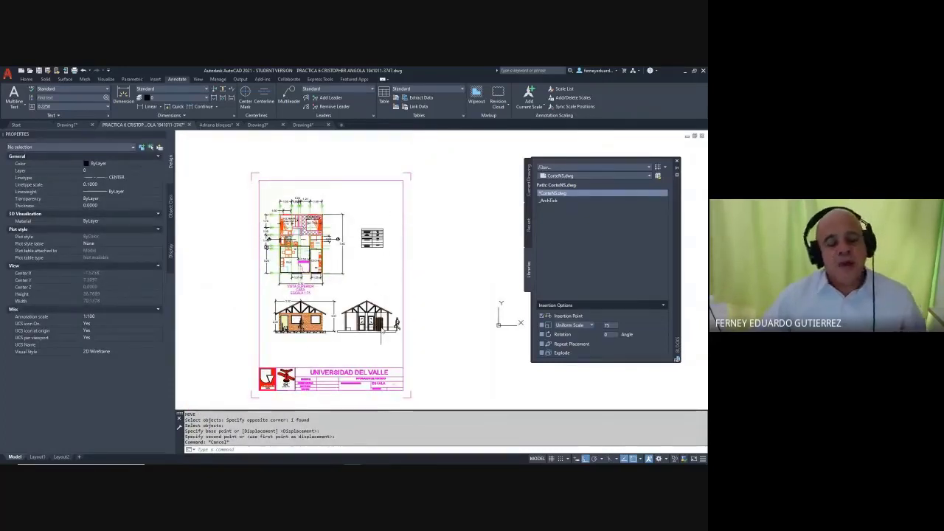
mouse_move(376, 286)
middle_mouse_down()
mouse_move(344, 263)
mouse_move(360, 260)
middle_mouse_up()
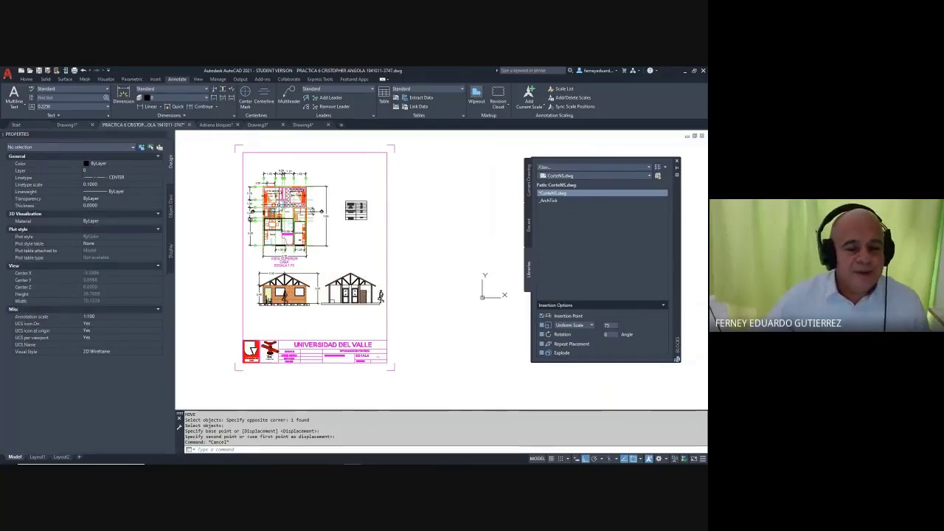
scroll(279, 200, "up", 4)
scroll(283, 278, "up", 3)
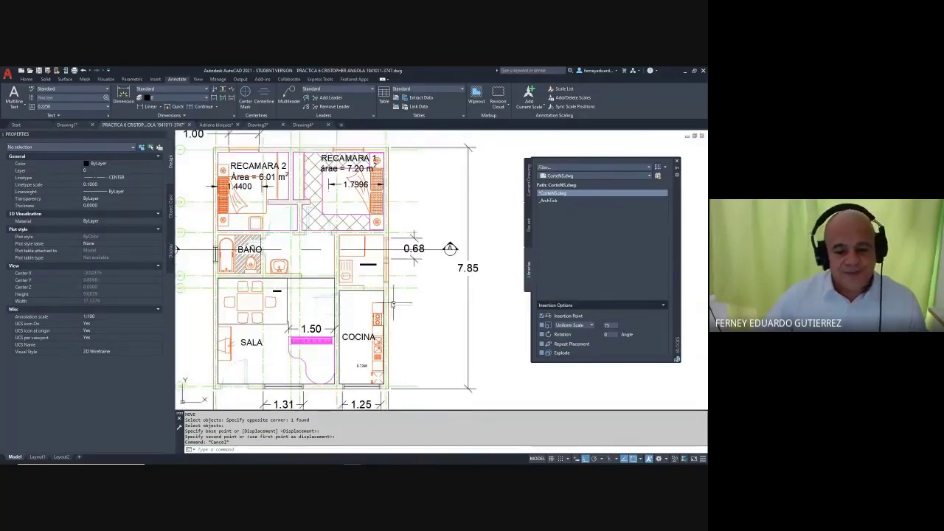
scroll(357, 288, "down", 3)
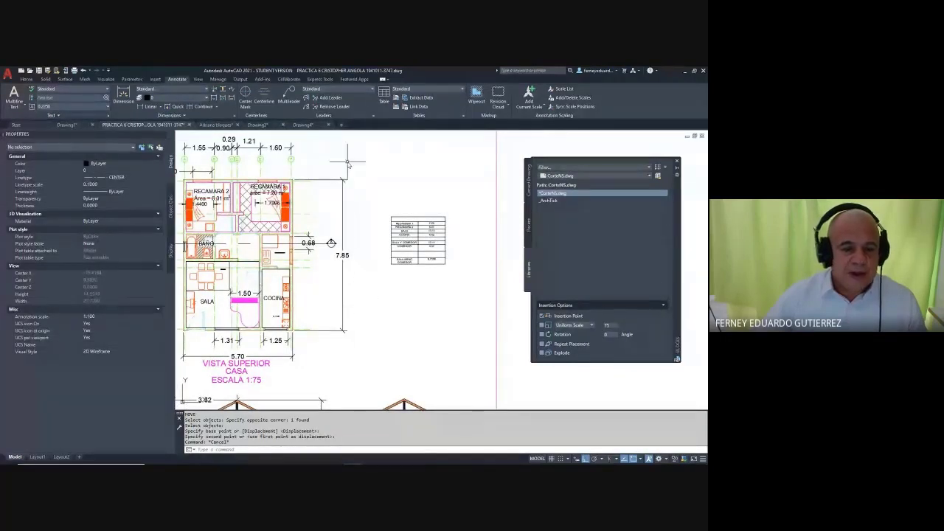
- Start a new blank drawing and turn off its grid display
left_click(342, 127)
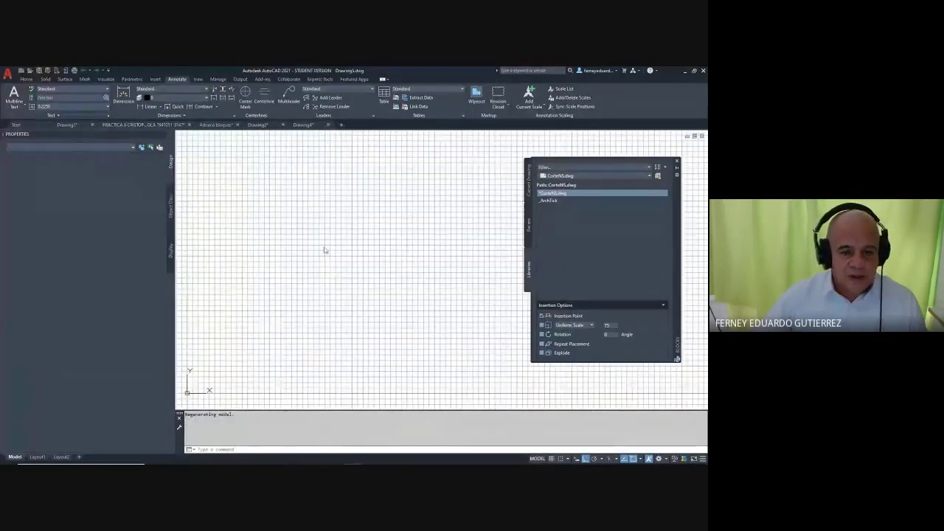
key("F7")
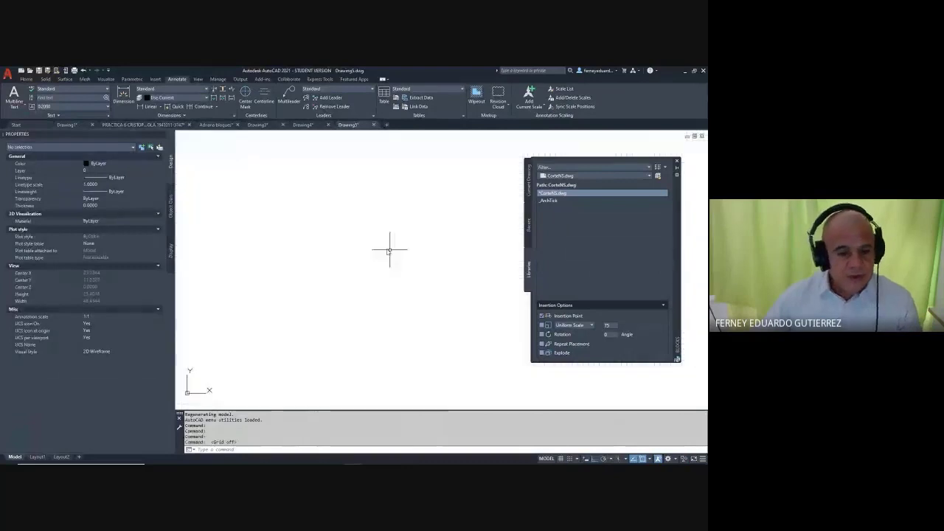
type("c")
key("Return")
left_click(325, 268)
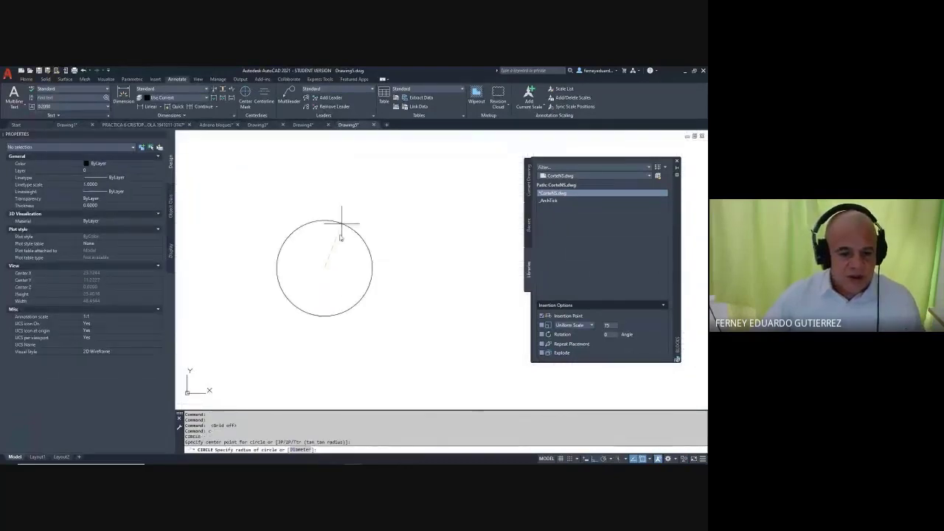
key("Escape")
key("Escape")
key("Escape")
key("Escape")
key("Escape")
key("Escape")
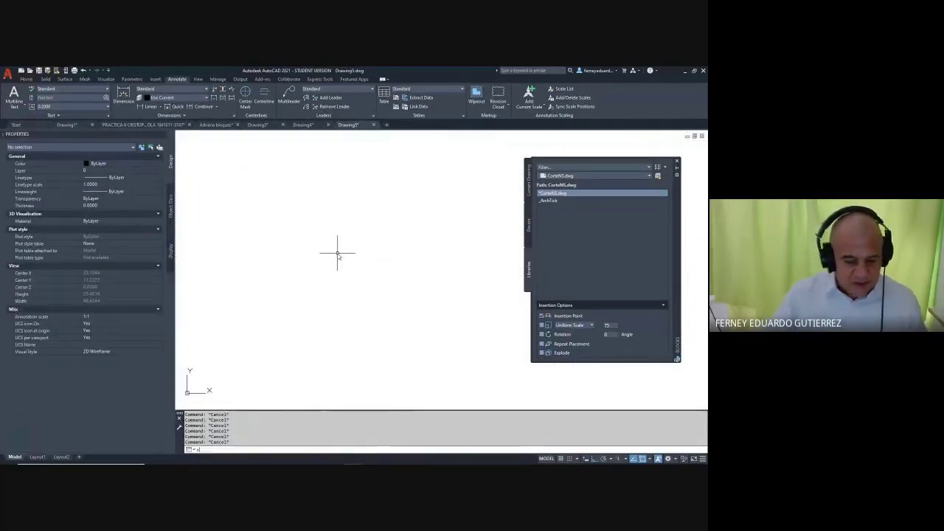
- Draw a circle centred at 0,0,0 with a radius of .0015 and fit it in the view
type("c")
key("Return")
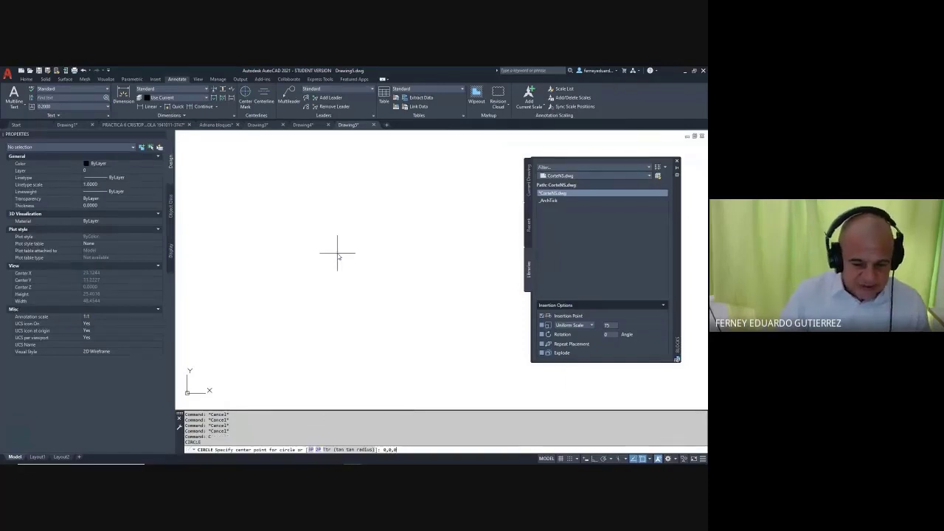
key("Return")
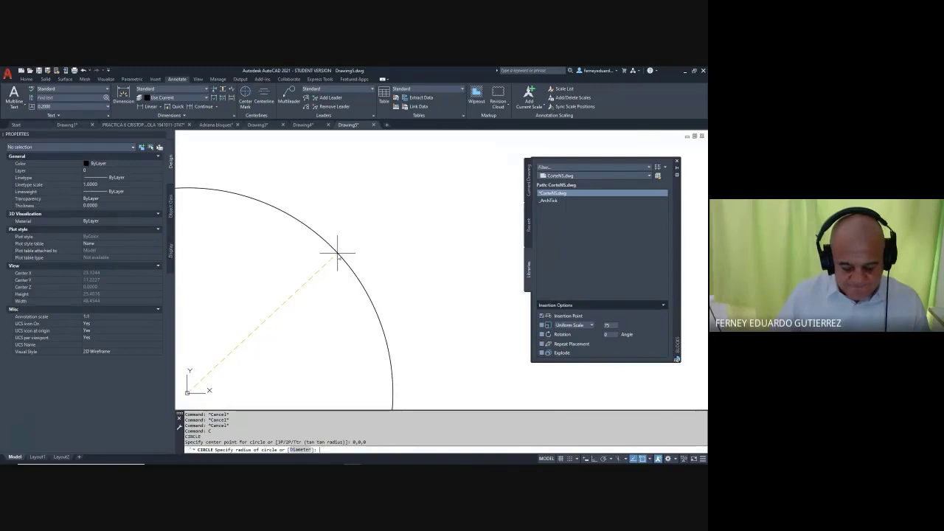
type(".0015")
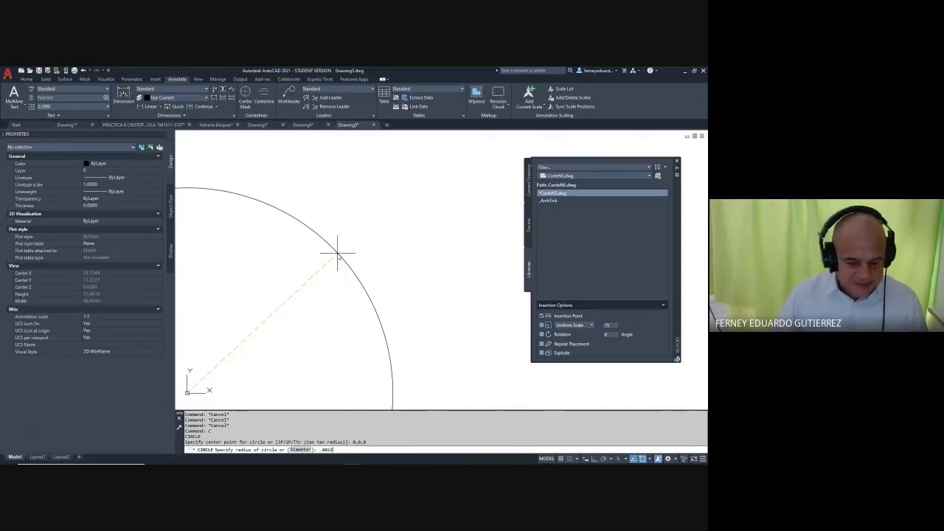
key("Return")
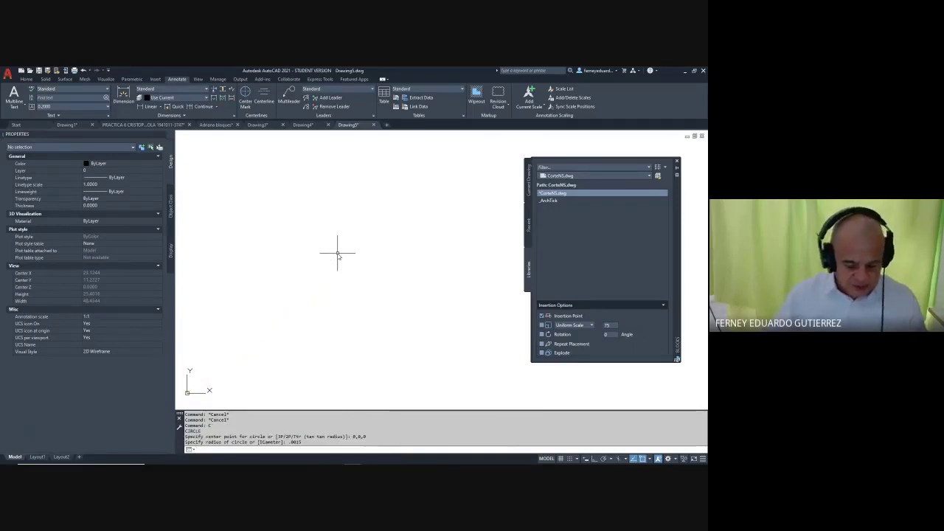
type("z")
key("Return")
type("e")
key("Return")
scroll(337, 253, "down", 4)
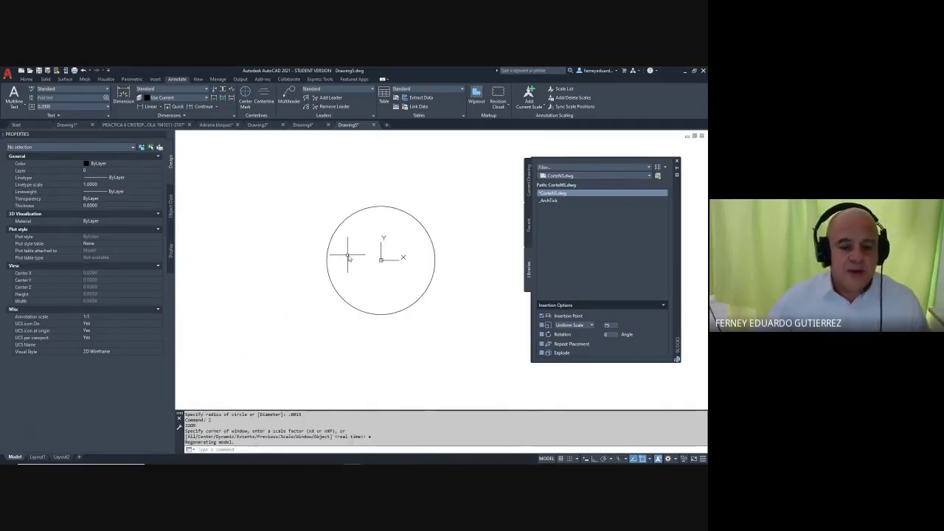
key("Escape")
key("Escape")
key("Escape")
key("Escape")
key("Escape")
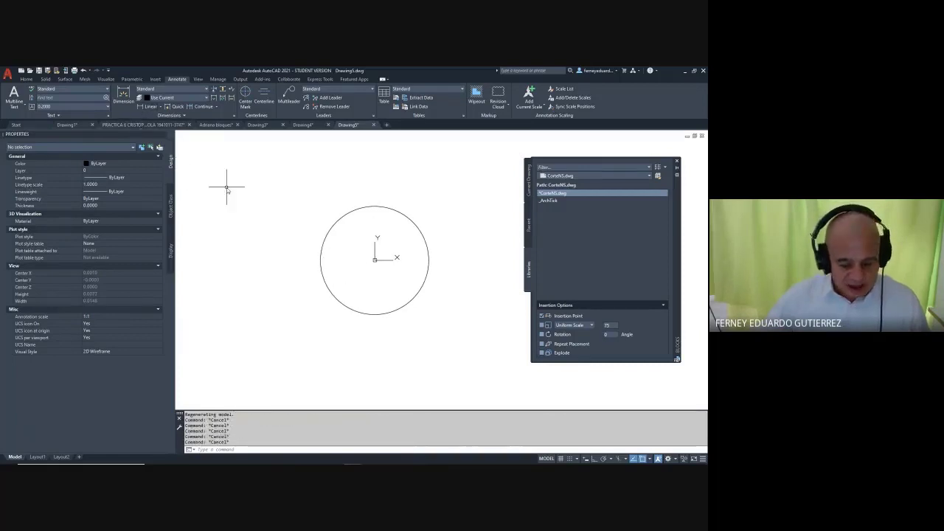
- Measure the circle's diameter between its top and bottom quadrant points
type("di")
key("Return")
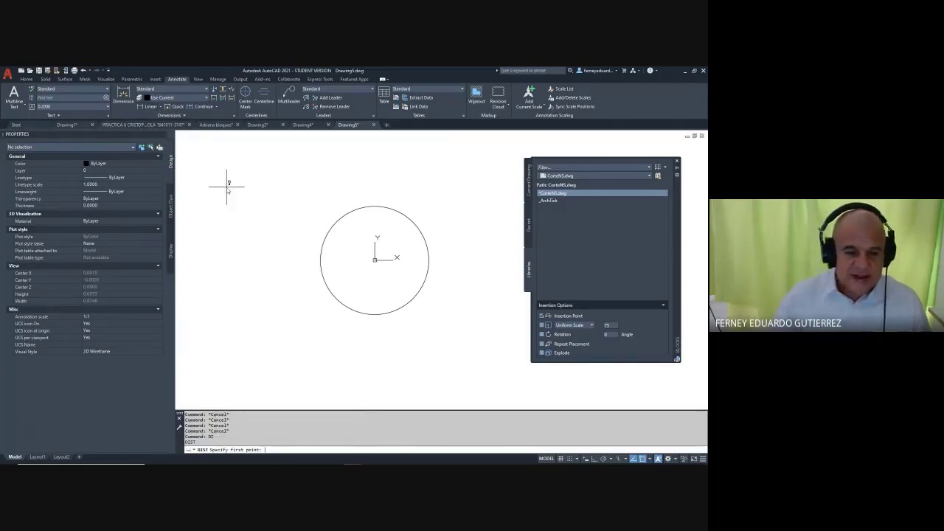
left_click(375, 200)
left_click(375, 315)
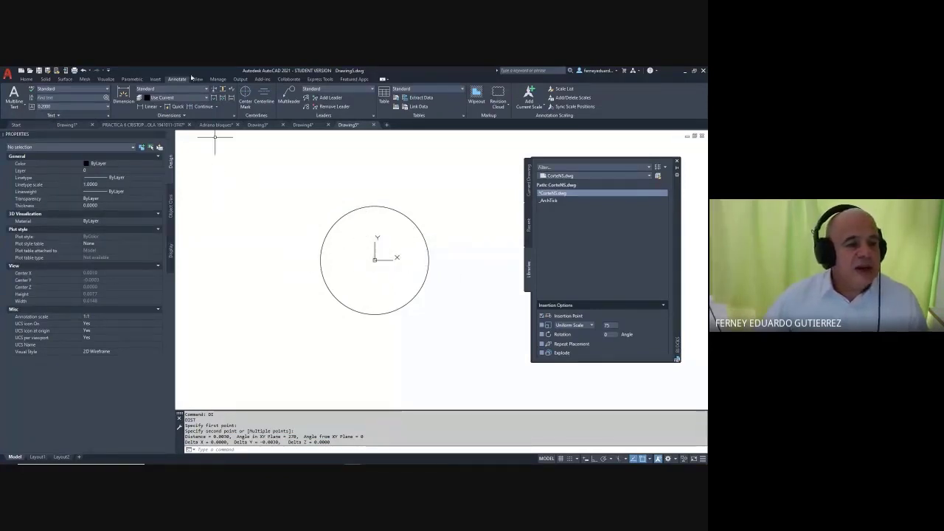
key("Escape")
key("Escape")
key("Escape")
key("Escape")
- Draw a vertical line across the circle from its top quadrant point to its bottom quadrant point
type("l")
key("Return")
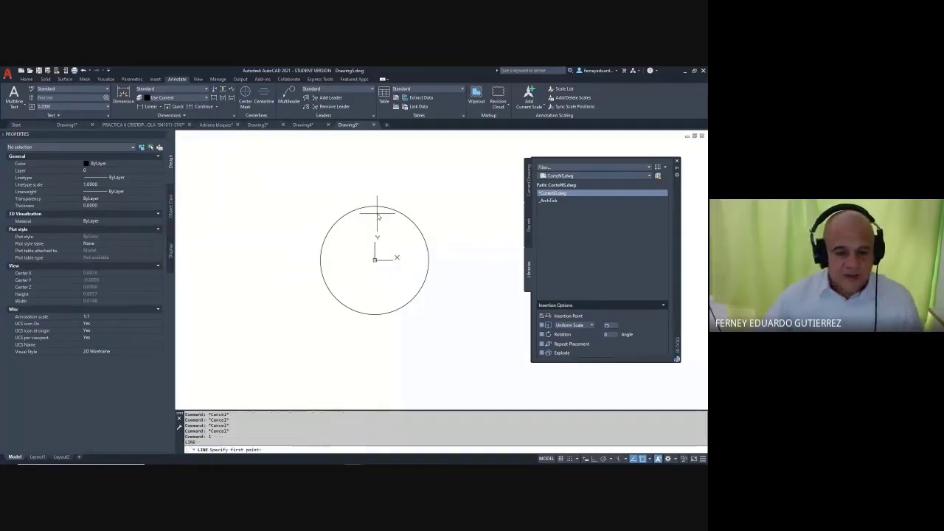
left_click(375, 205)
left_click(374, 314)
key("Escape")
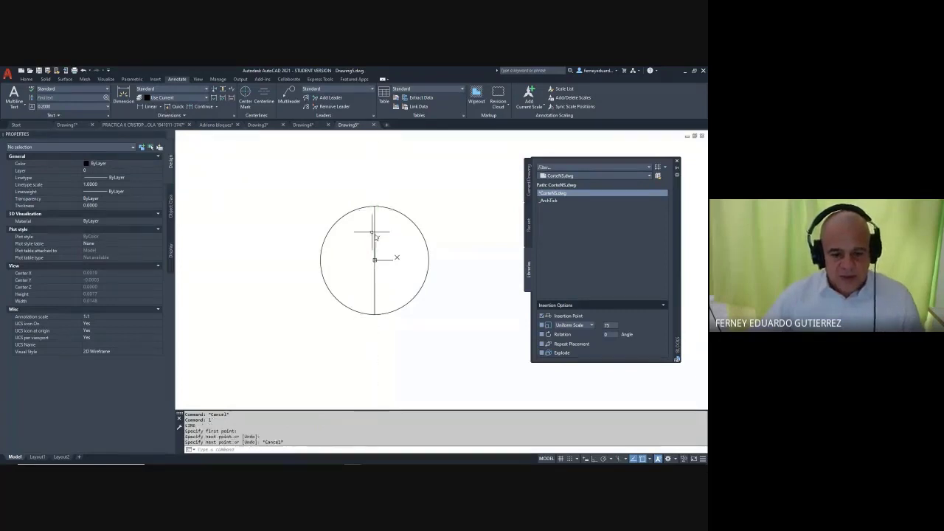
key("Escape")
key("Escape")
key("Escape")
- Draw a horizontal line across the circle between its left and right quadrant points
type("l")
key("Return")
left_click(321, 259)
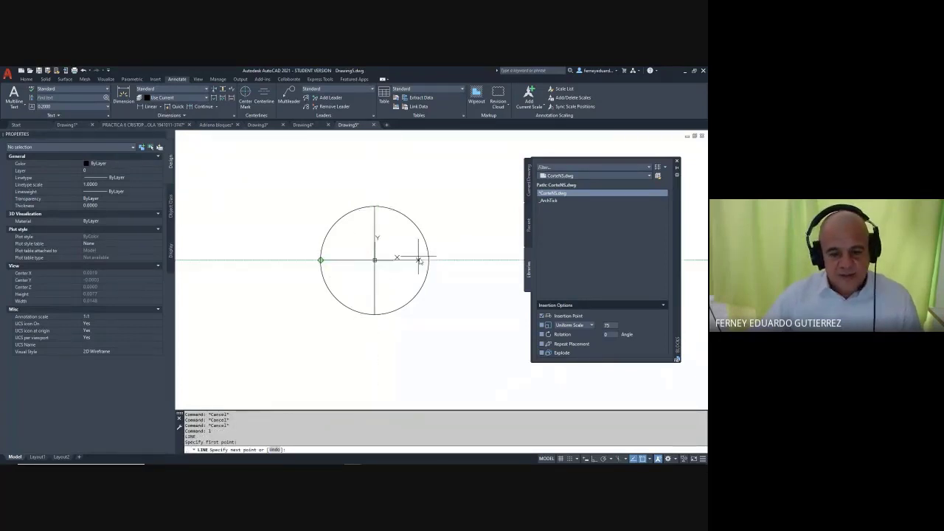
left_click(428, 260)
key("Escape")
key("Escape")
key("Escape")
key("Escape")
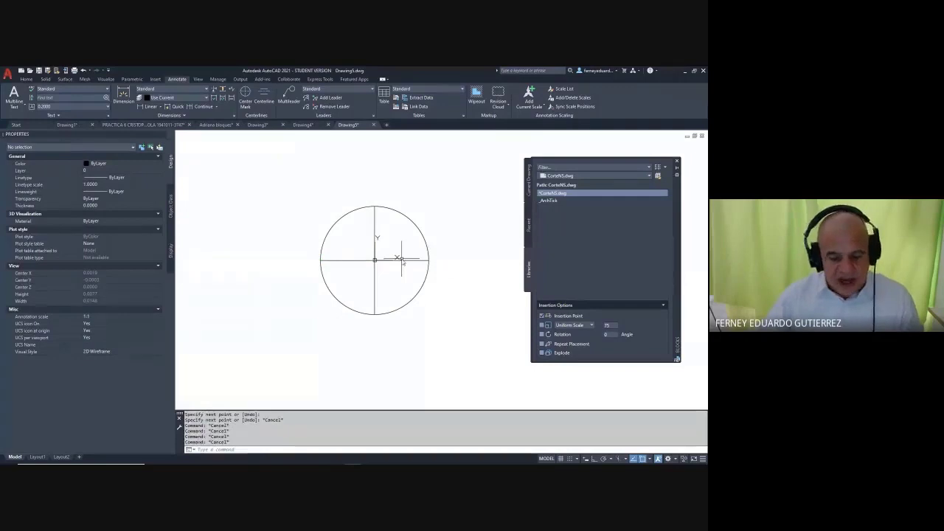
- Fill the circle's upper-right and lower-left quarters with a SOLID hatch
key("Return")
left_click(389, 239)
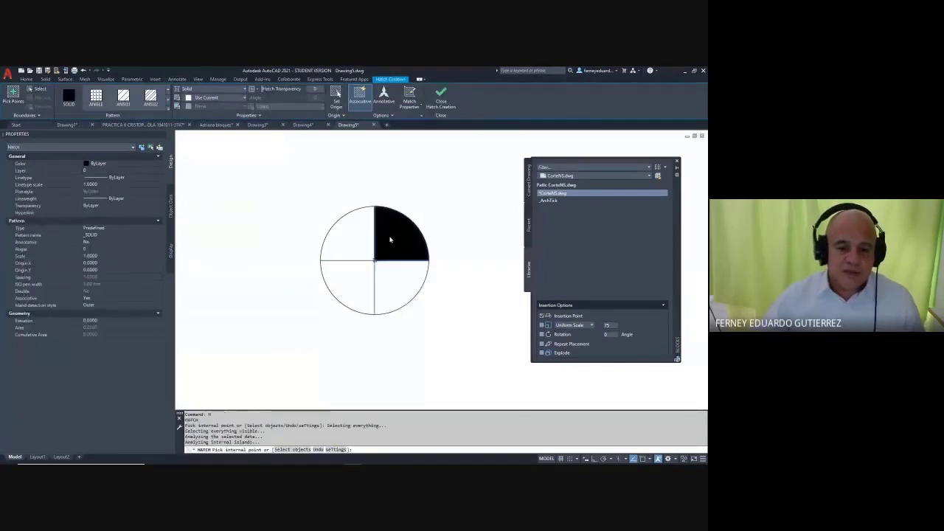
left_click(345, 269)
left_click(345, 254)
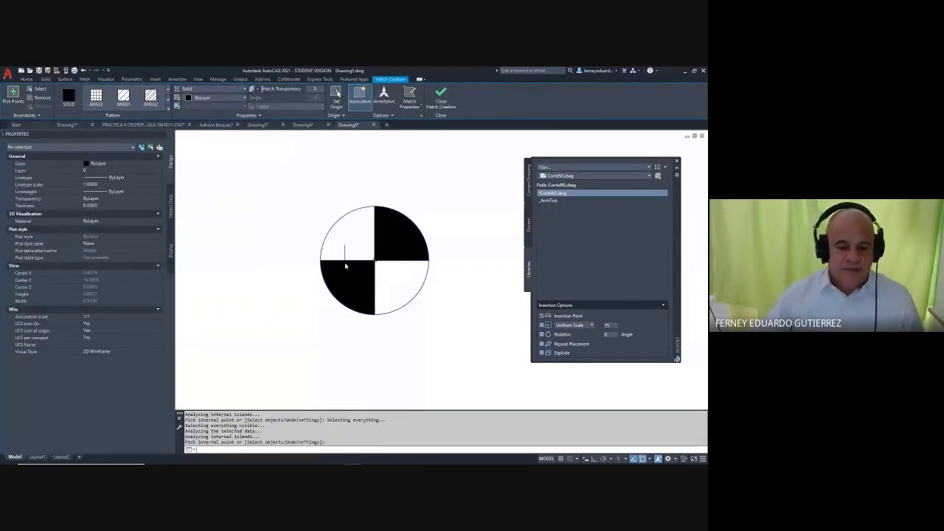
key("Escape")
- Start an attribute definition with tag a1, prompt Nivel and default value N+-0.00
scroll(276, 251, "down", 4)
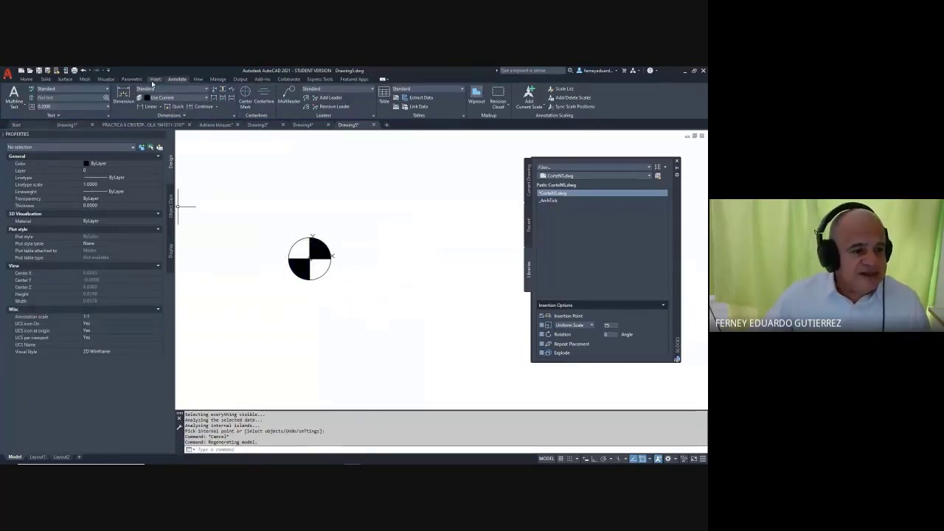
left_click(155, 79)
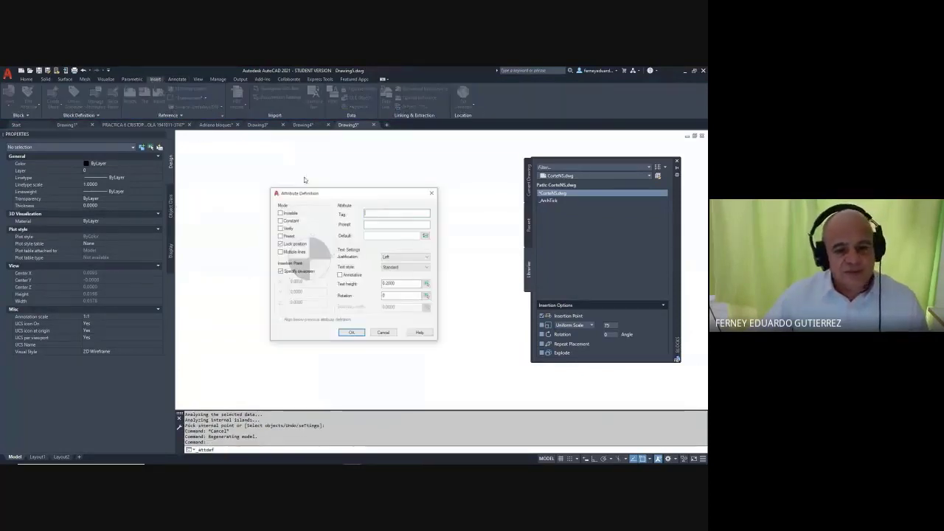
left_click(375, 224)
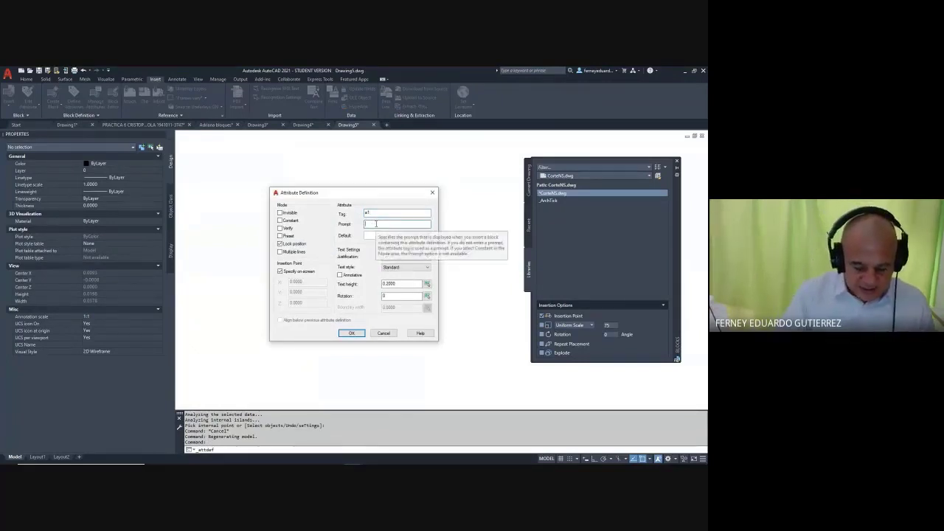
type("Nivel")
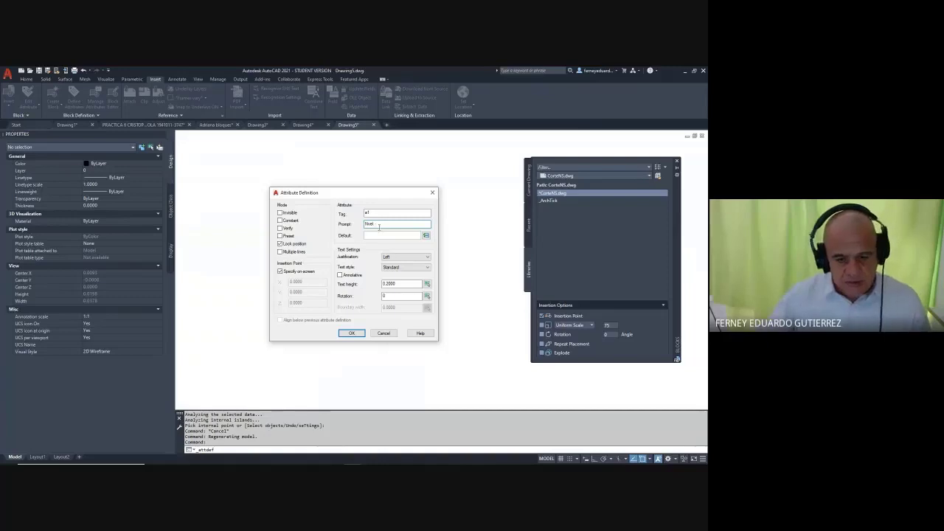
left_click(374, 236)
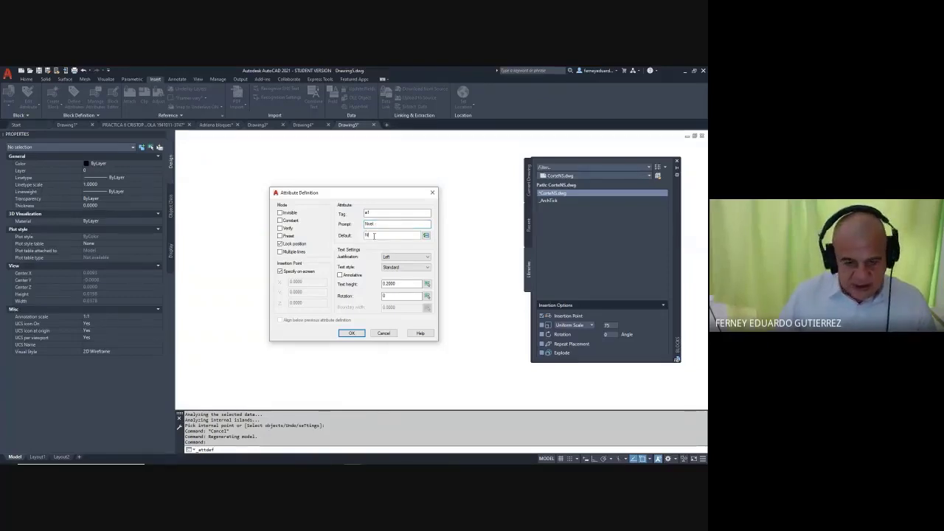
type("+")
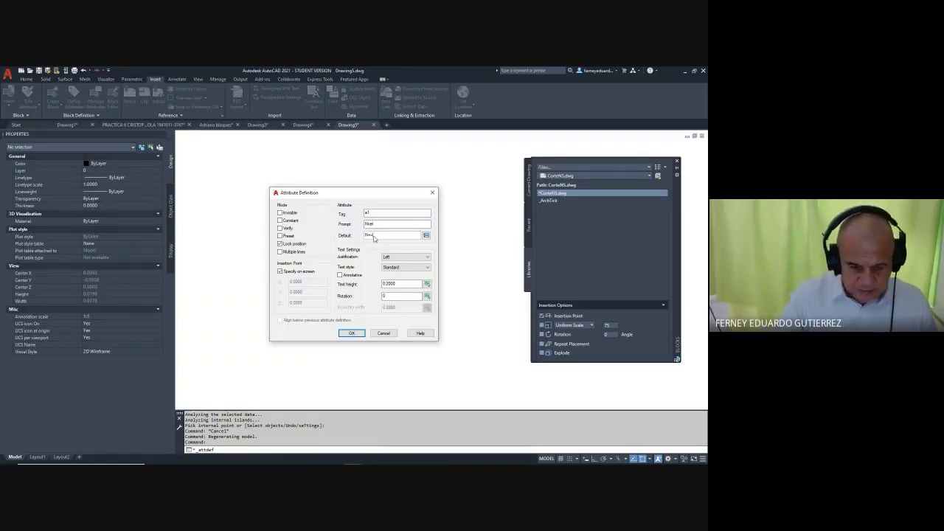
type("-0.0")
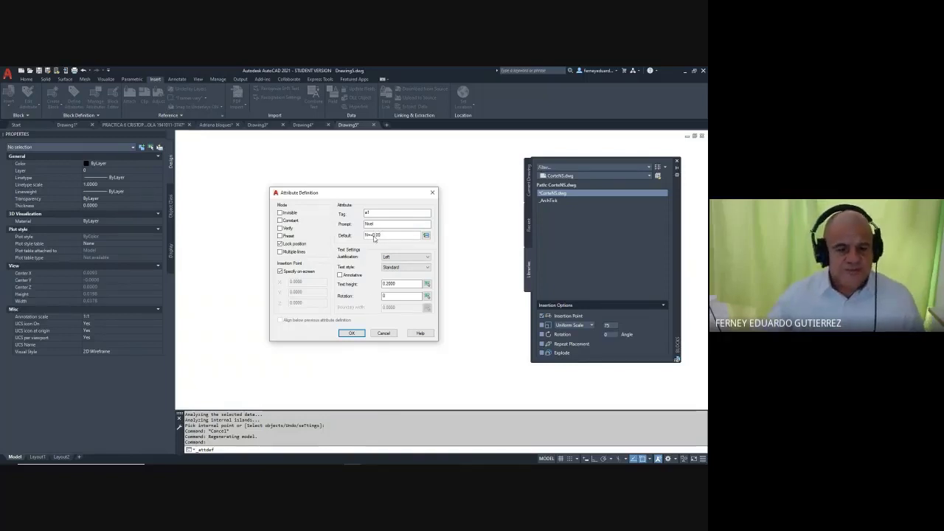
- Set the attribute's text justification to Middle and its text height to 0.002
left_click(405, 256)
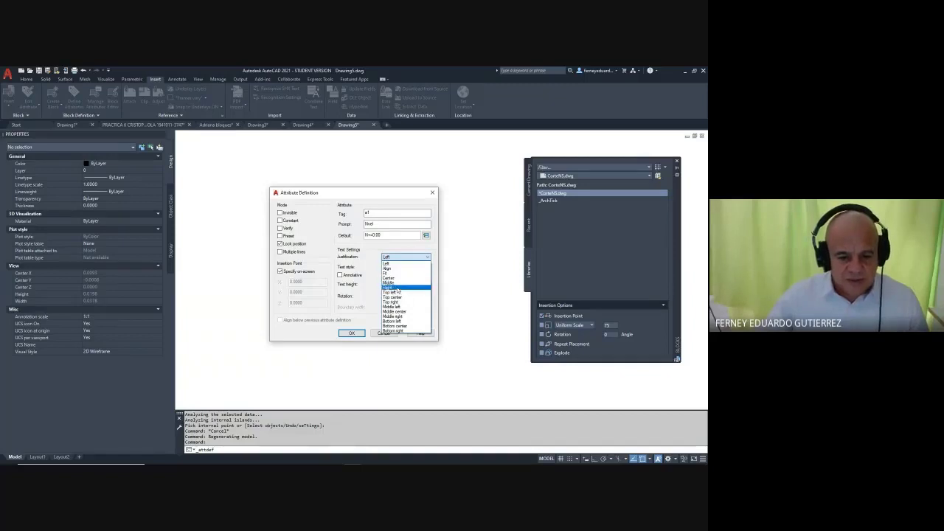
left_click(399, 283)
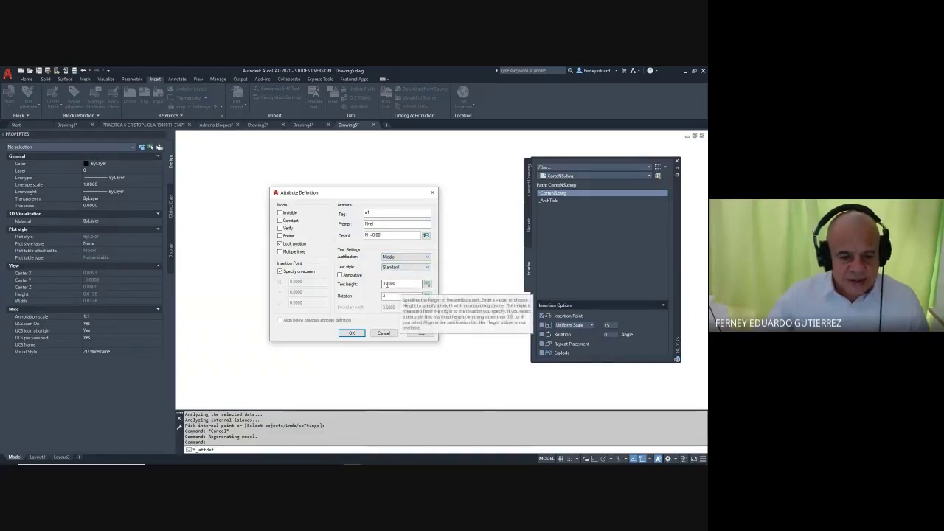
double_click(414, 284)
type("0.3")
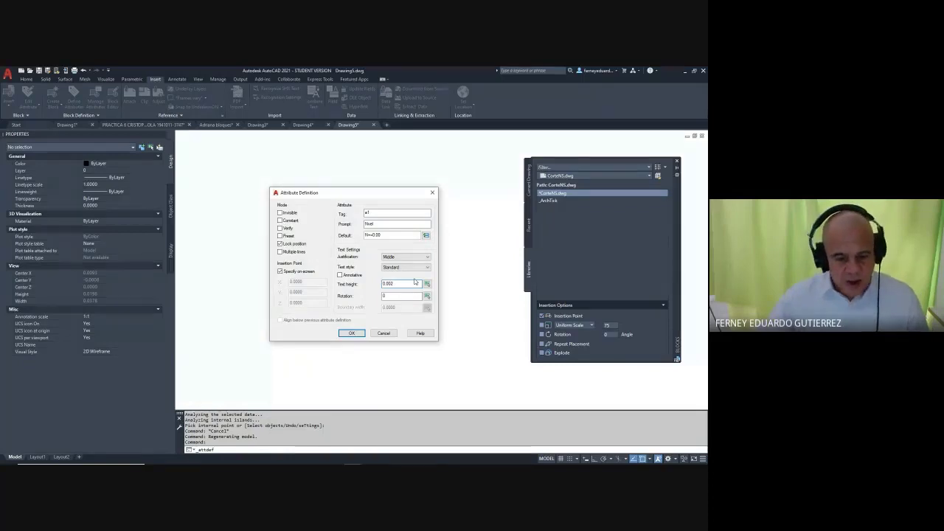
- Place the level attribute just to the right of the quartered circle, level with its centre
left_click(351, 334)
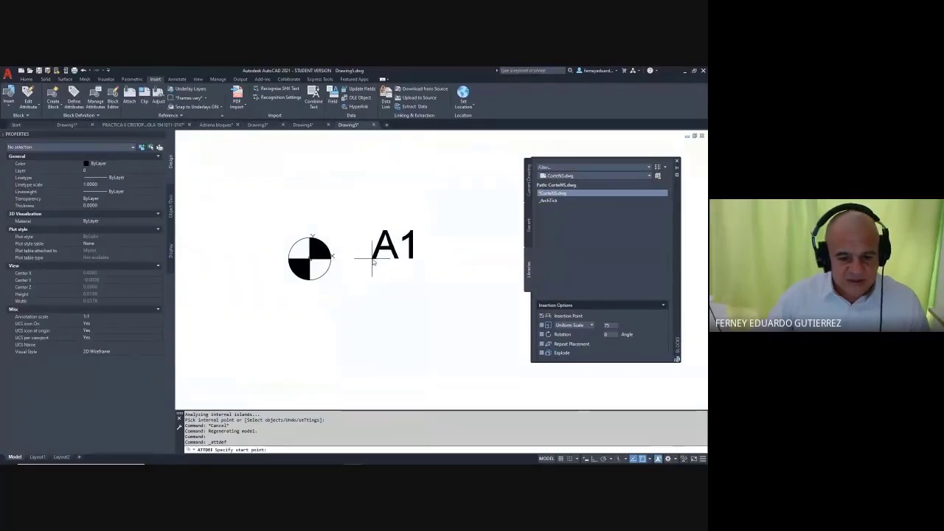
key("Escape")
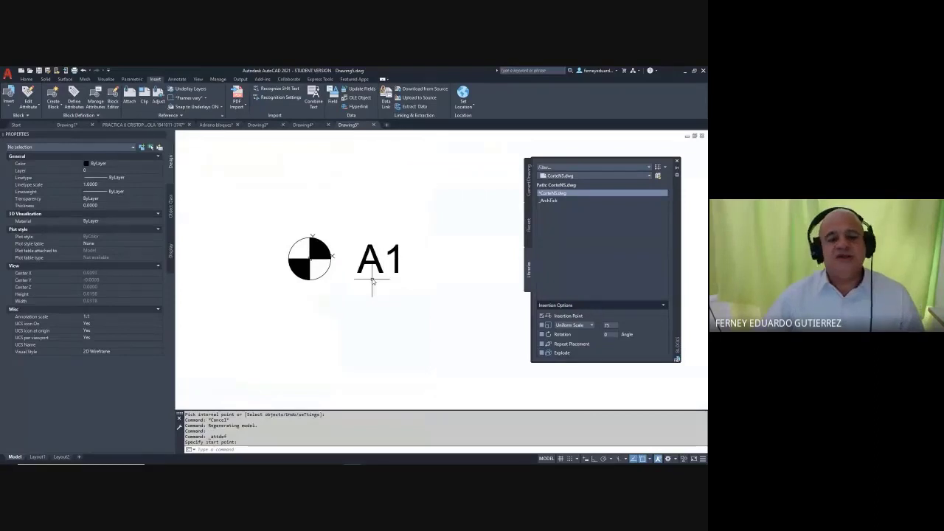
scroll(391, 284, "down", 4)
key("Escape")
scroll(399, 288, "up", 4)
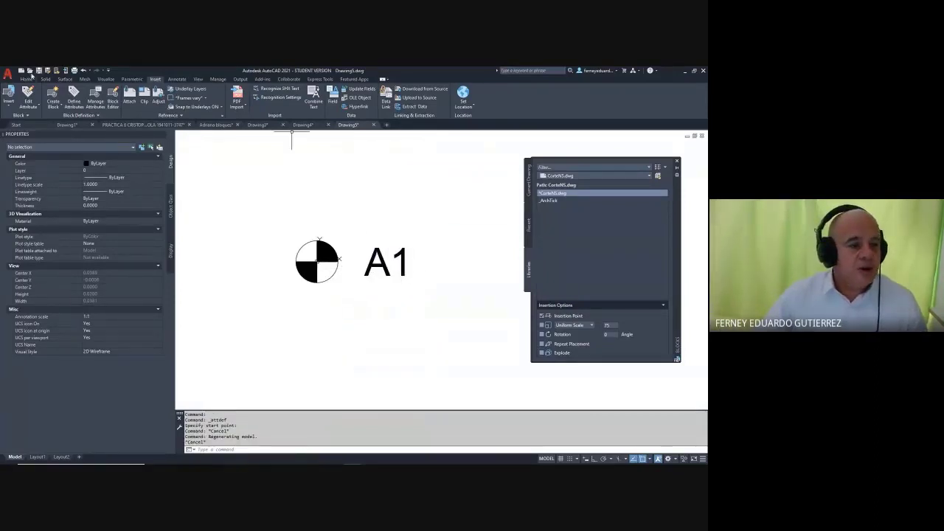
- Save the symbol drawing in the Documentos folder as nivelPlanta
left_click(38, 70)
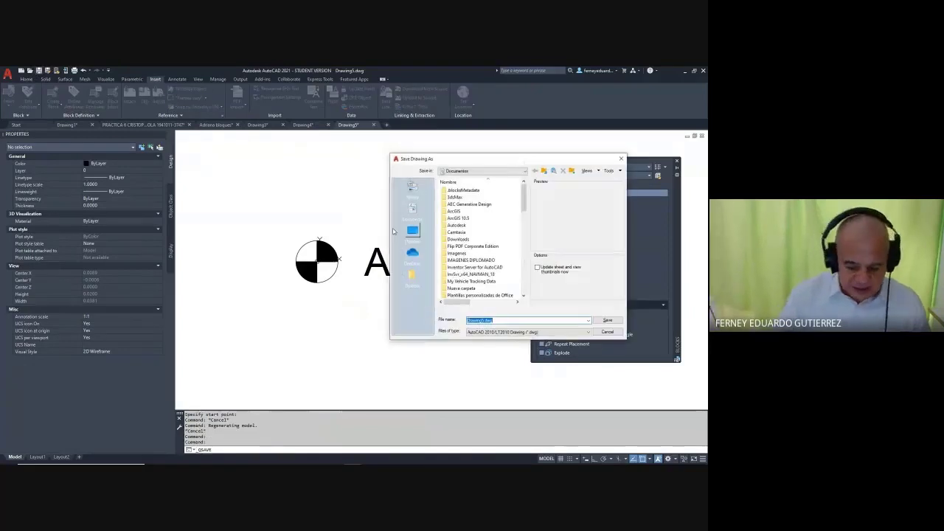
type("Nive")
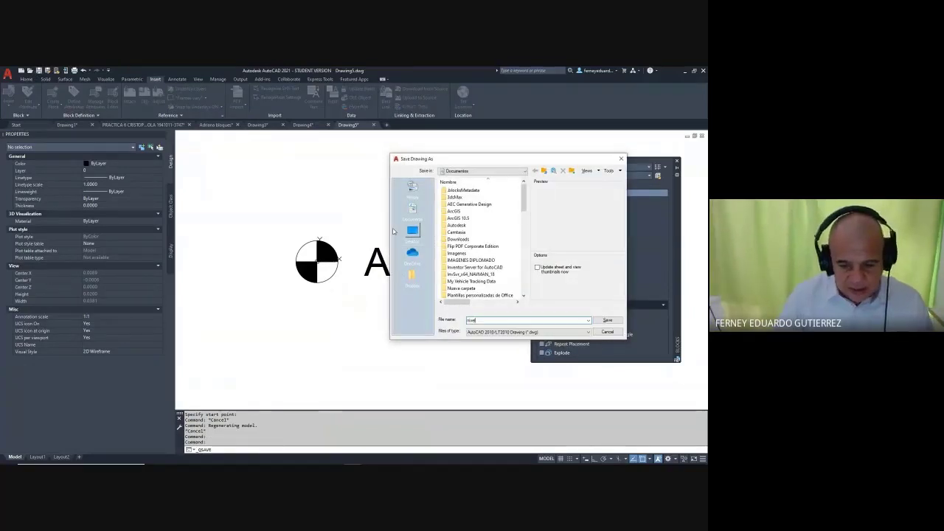
type("lPlanta")
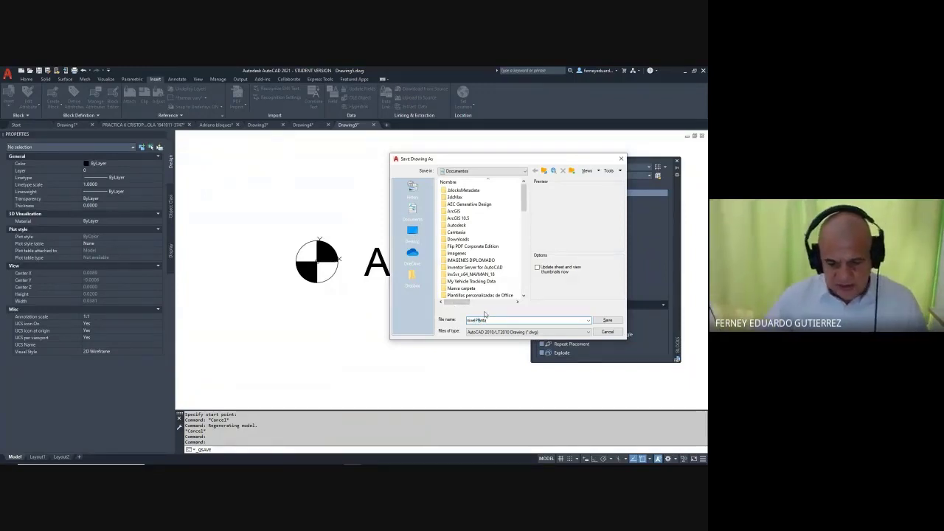
left_click(606, 322)
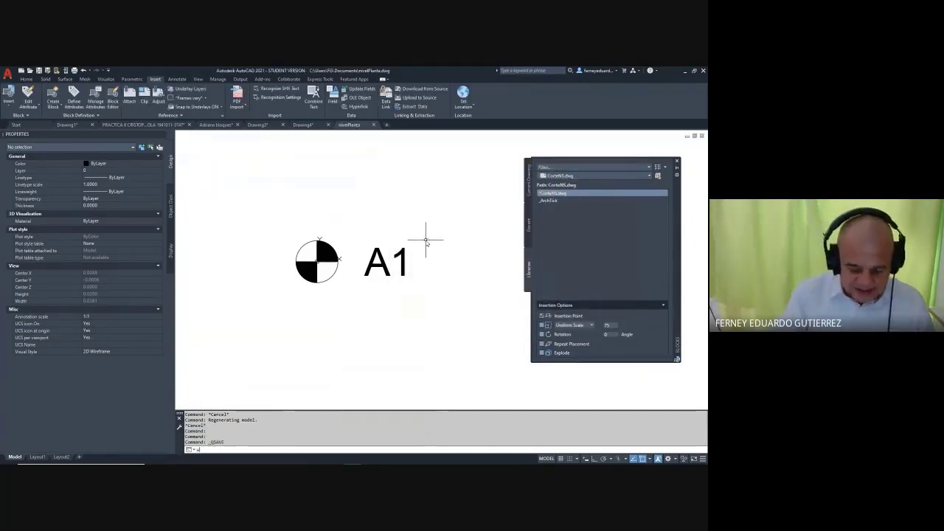
key("Return")
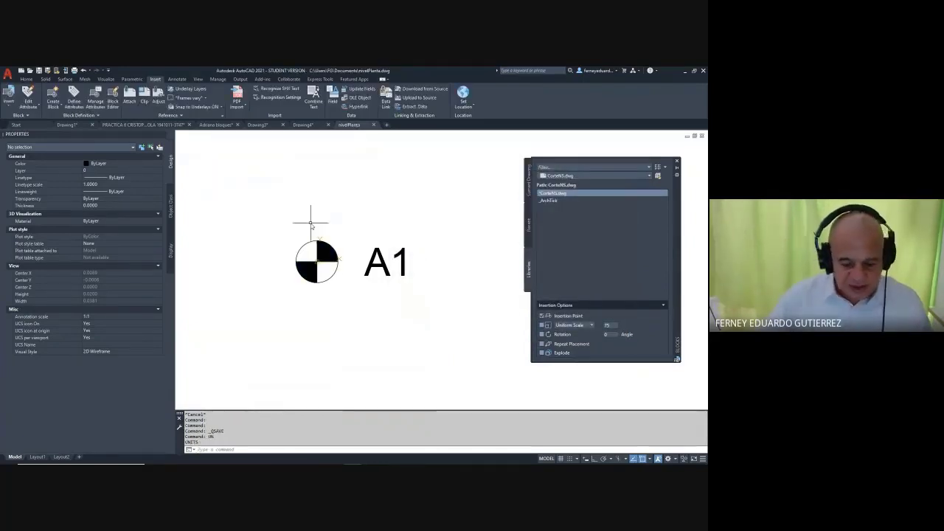
key("Escape")
key("Escape")
key("Escape")
key("Escape")
key("Escape")
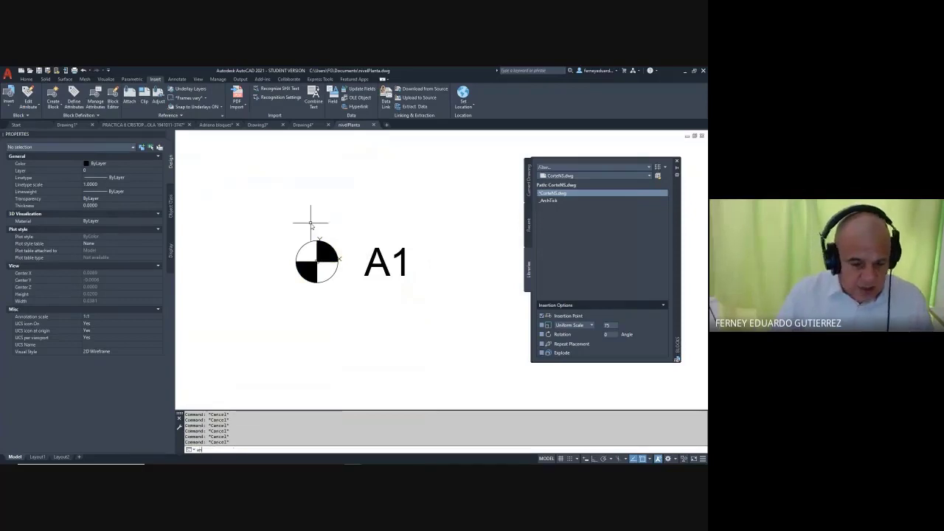
- Set the drawing's insertion scale units to Meters
type("un")
key("Return")
left_click(315, 284)
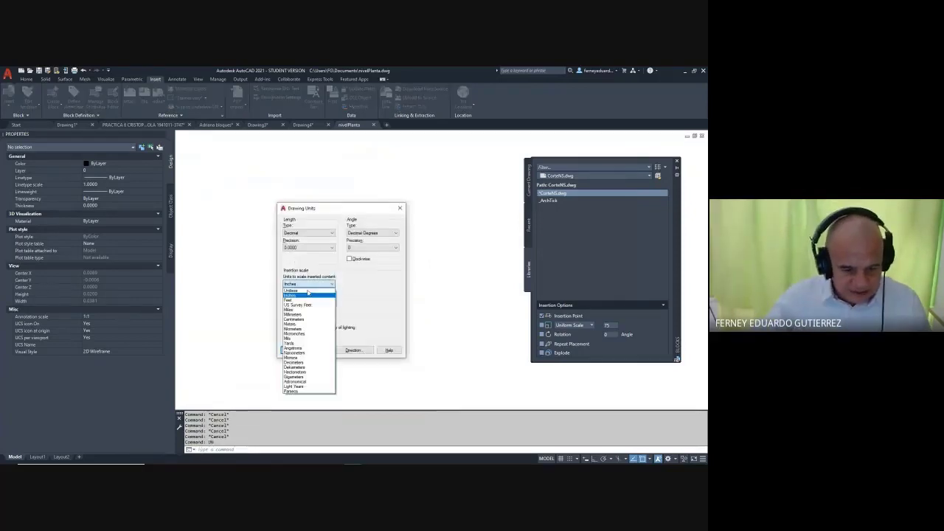
left_click(300, 324)
left_click(291, 351)
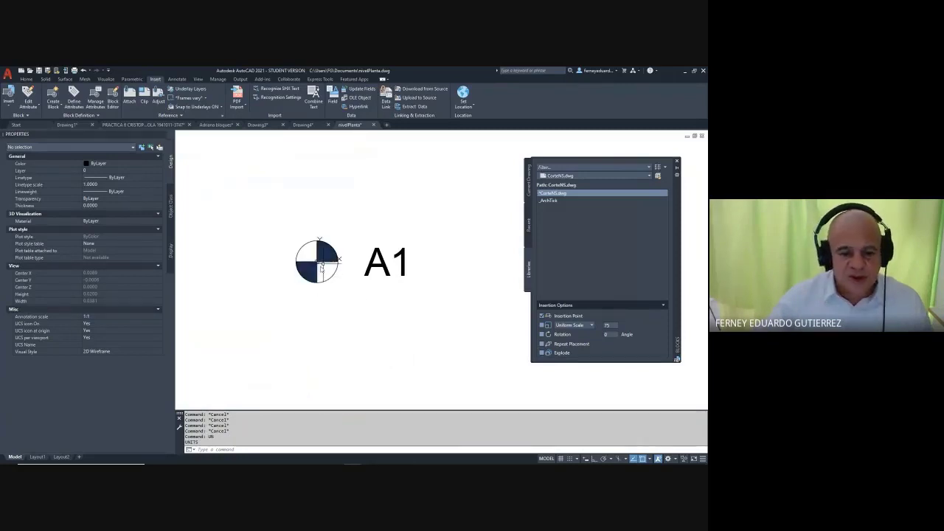
- Check the coordinates of the circle's centre point with the ID command
type("id")
key("Return")
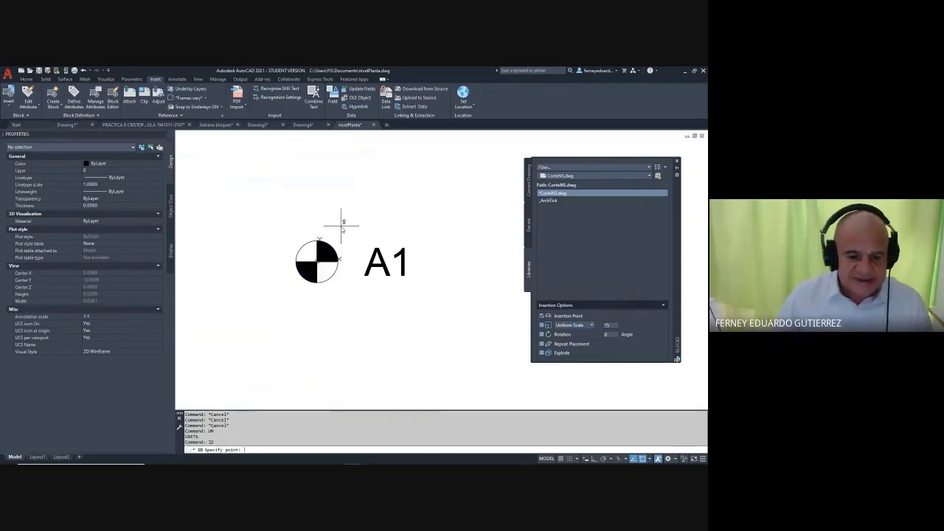
left_click(317, 260)
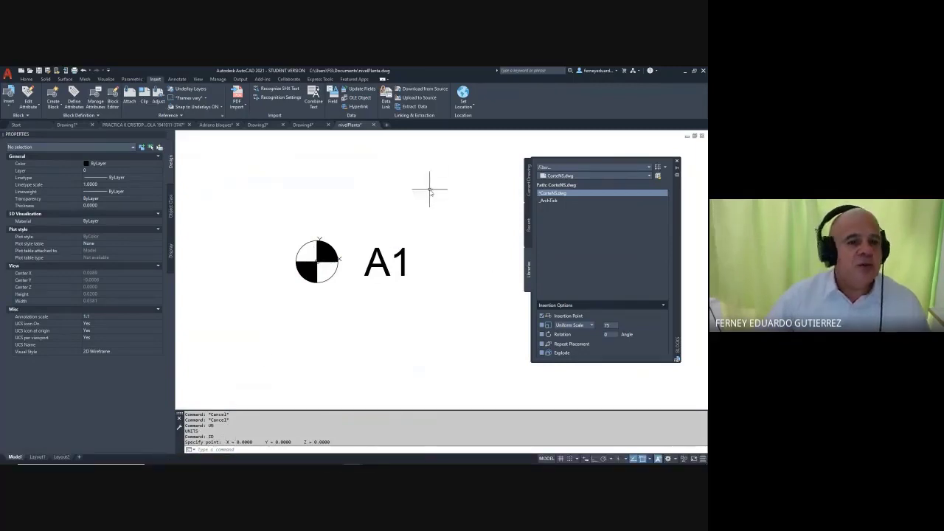
- Change the A1 attribute's text justification to Middle left
left_click(419, 243)
left_click(377, 298)
left_click(365, 297)
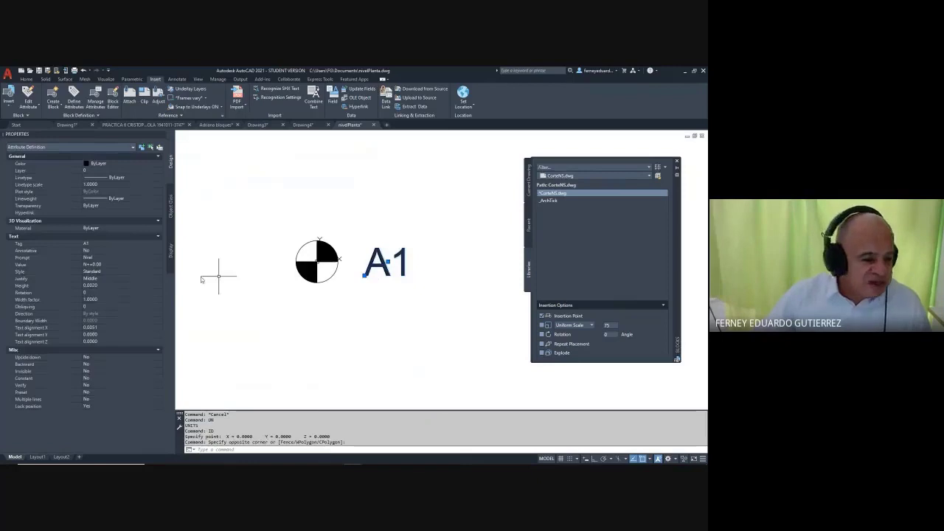
left_click(104, 279)
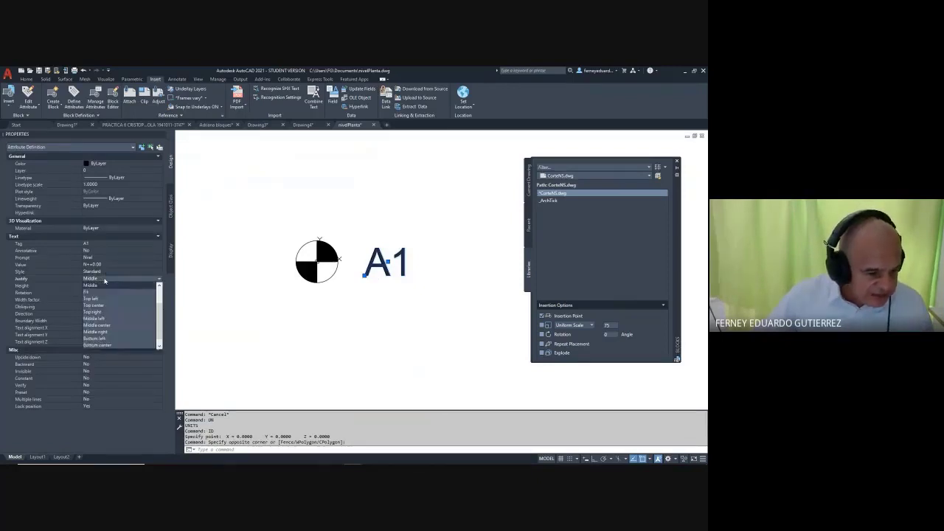
left_click(102, 317)
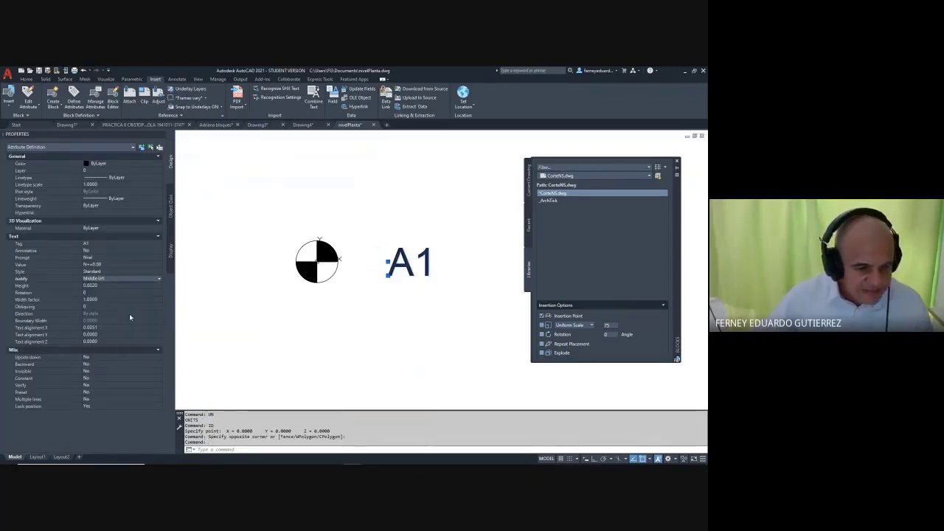
- Move the A1 attribute horizontally so it starts close to the circle's right edge
left_click(387, 263)
scroll(369, 264, "up", 4)
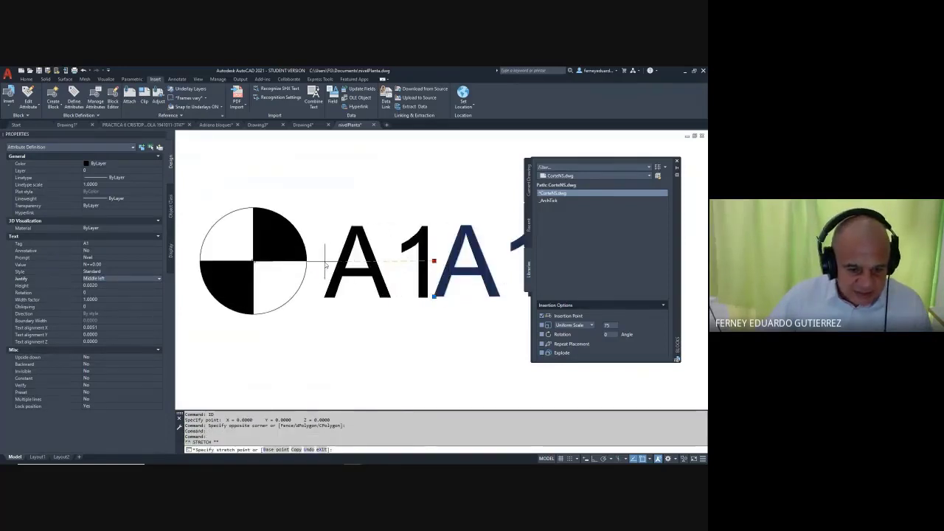
scroll(325, 263, "down", 5)
key("Escape")
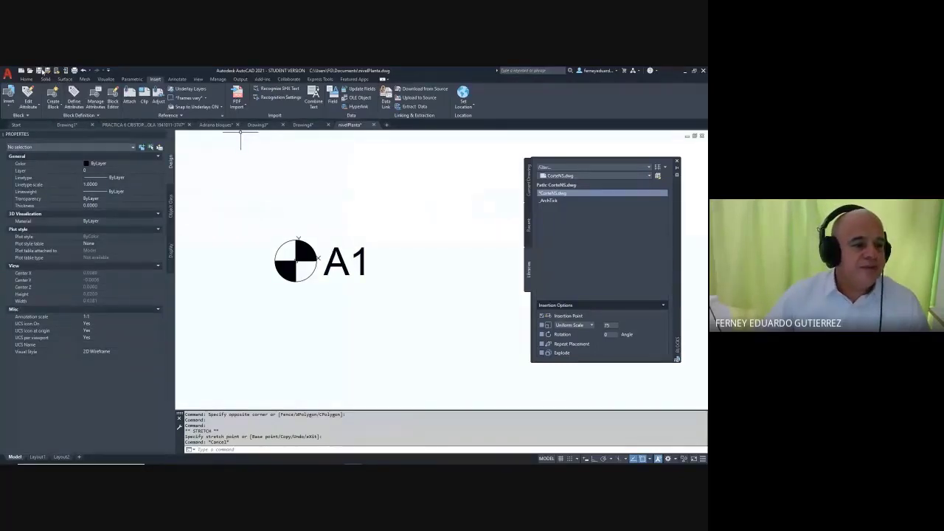
- Save the symbol drawing and switch to the house plan drawing, framing its floor plan
left_click(159, 124)
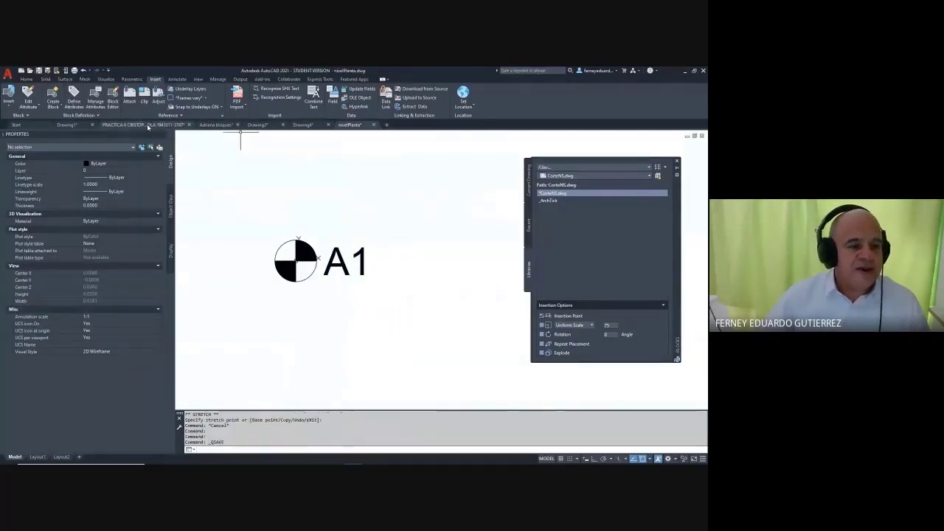
scroll(338, 247, "down", 3)
scroll(338, 247, "up", 7)
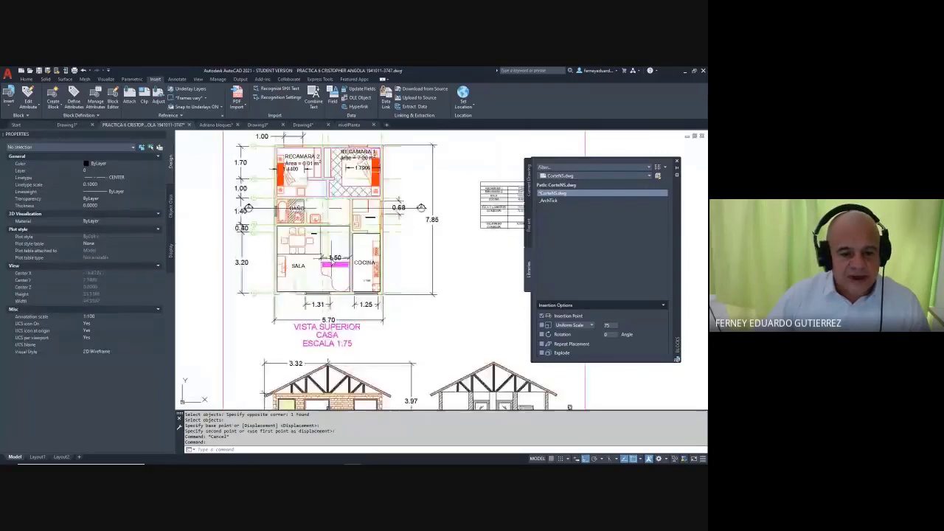
middle_click_drag(333, 246, 309, 354)
scroll(309, 285, "down", 2)
scroll(246, 190, "up", 2)
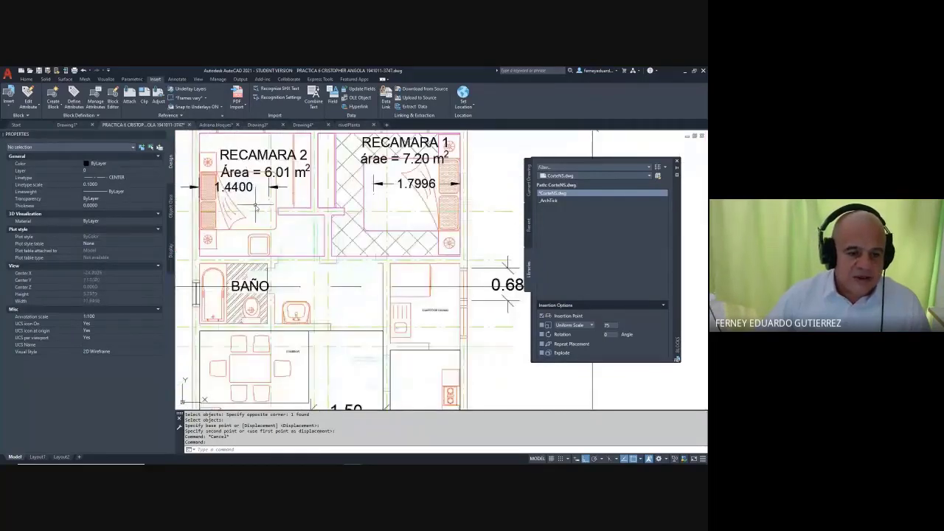
scroll(279, 218, "down", 2)
type("t")
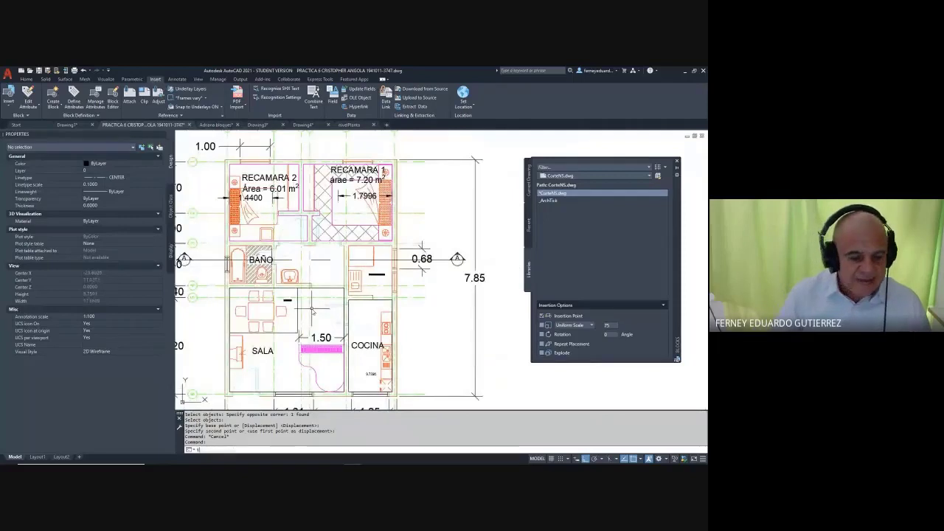
key("Return")
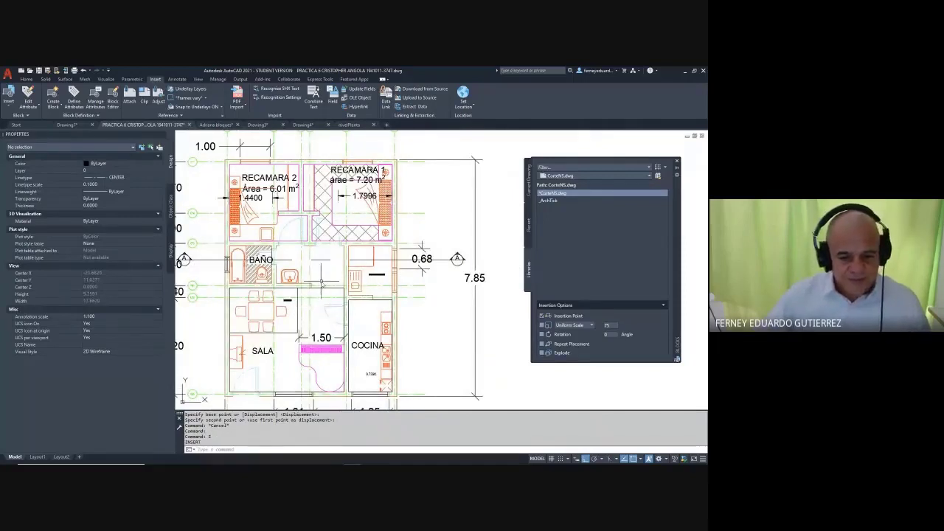
key("Escape")
key("Escape")
type("I")
key("Return")
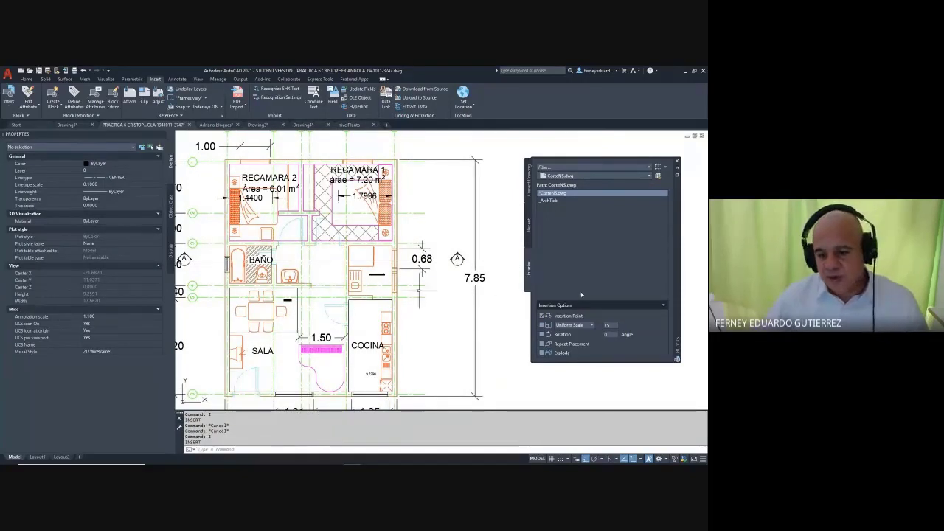
left_click(658, 177)
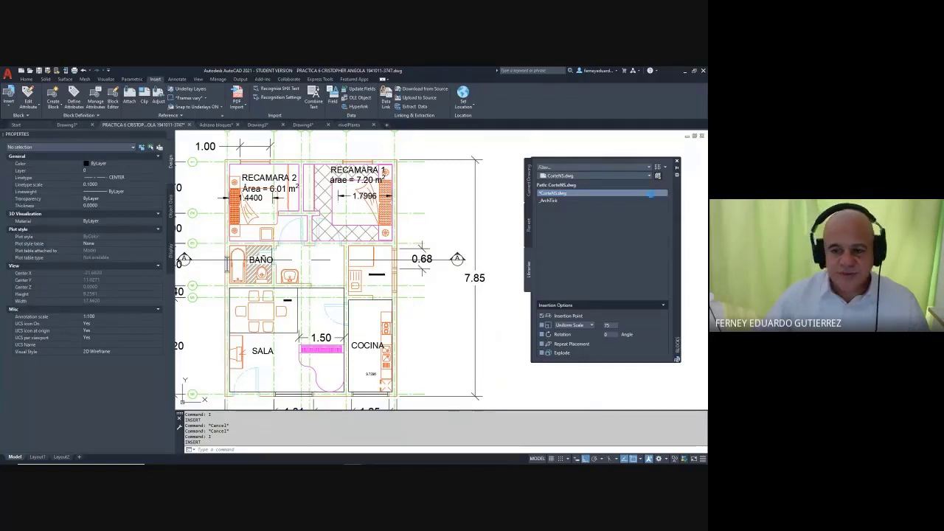
left_click_drag(337, 208, 341, 236)
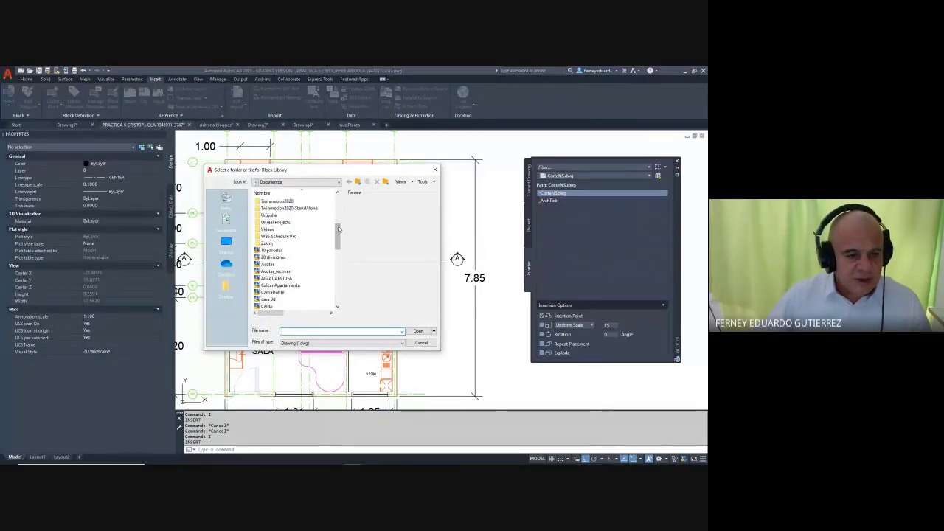
key("Escape")
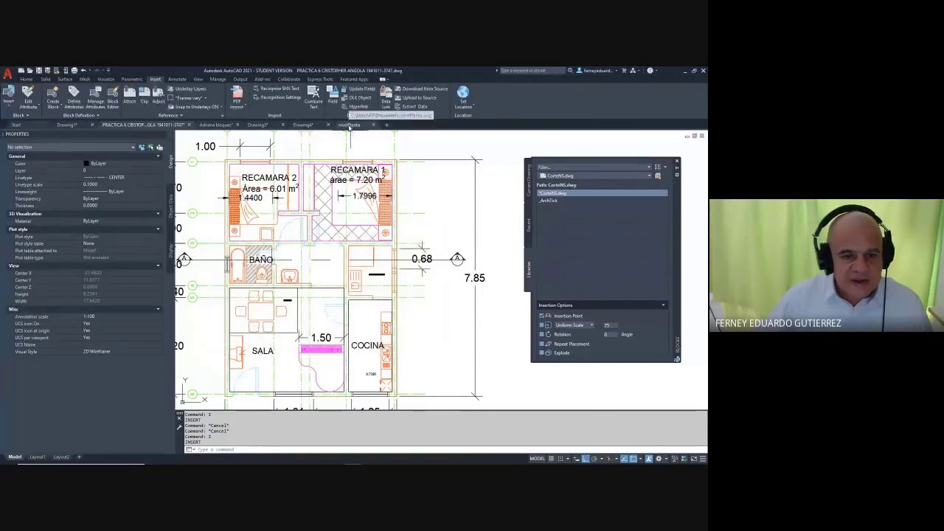
mouse_move(350, 127)
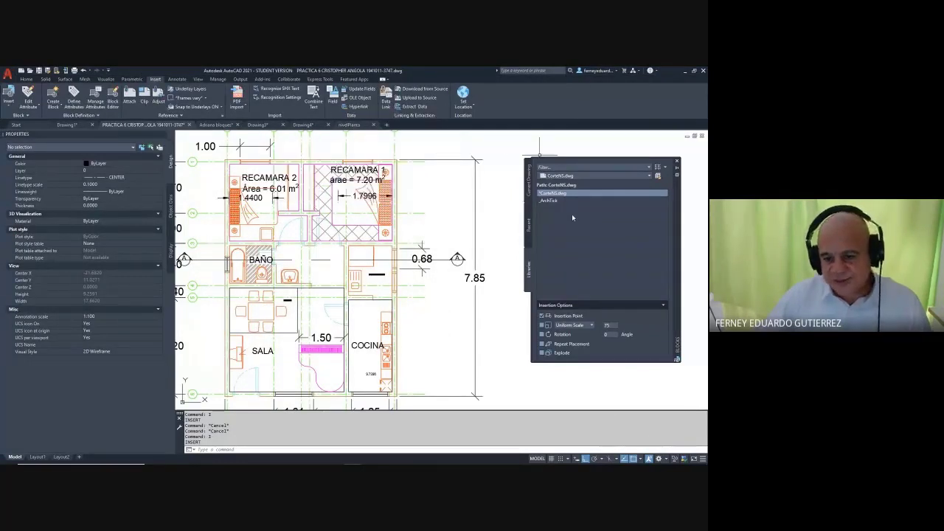
- Load nivelPlanta from the Documentos folder as the block library file
left_click(658, 178)
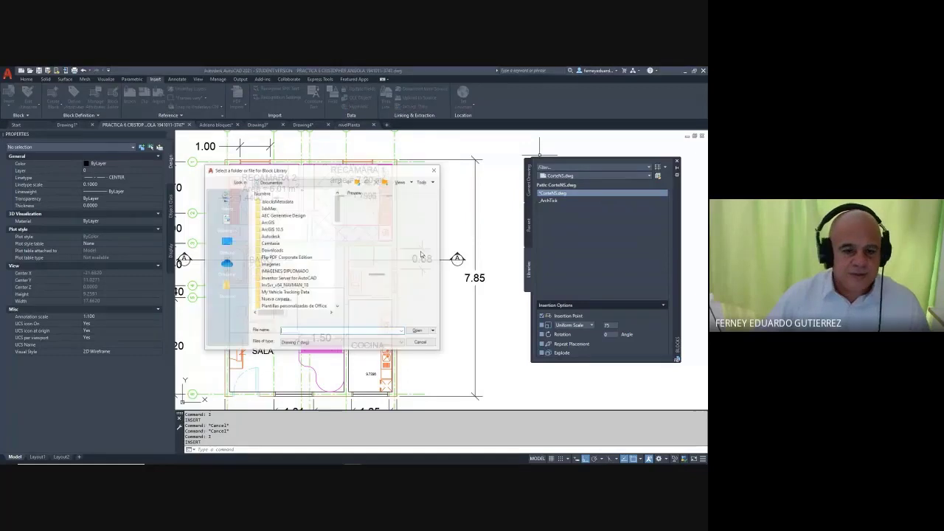
left_click(277, 258)
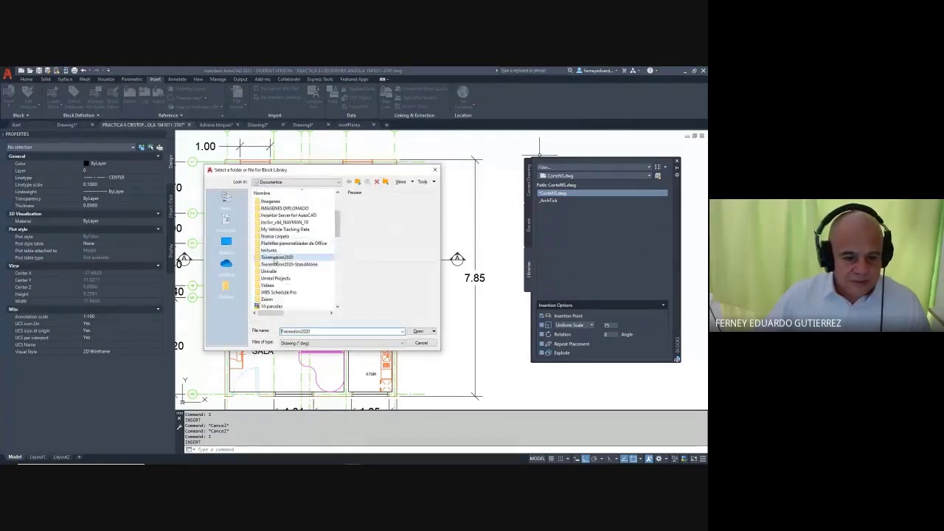
scroll(275, 259, "down", 10)
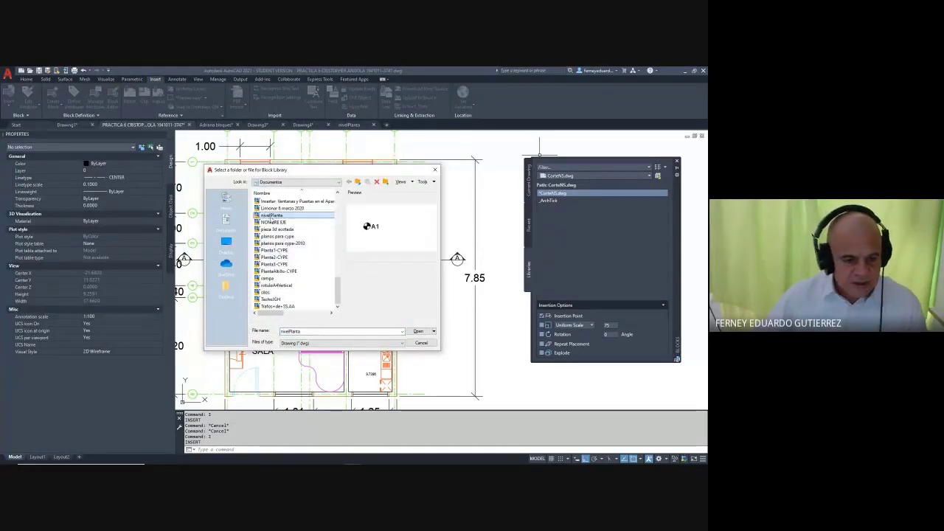
left_click(271, 215)
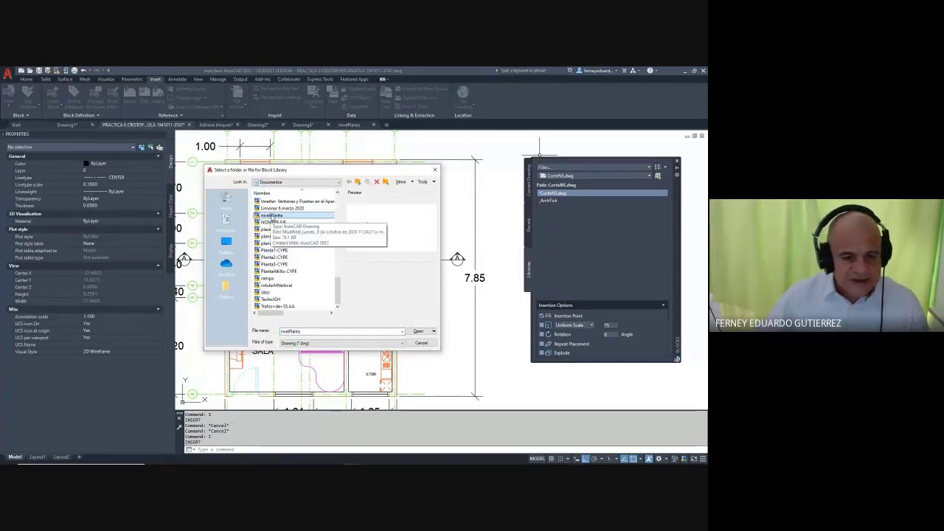
left_click(417, 332)
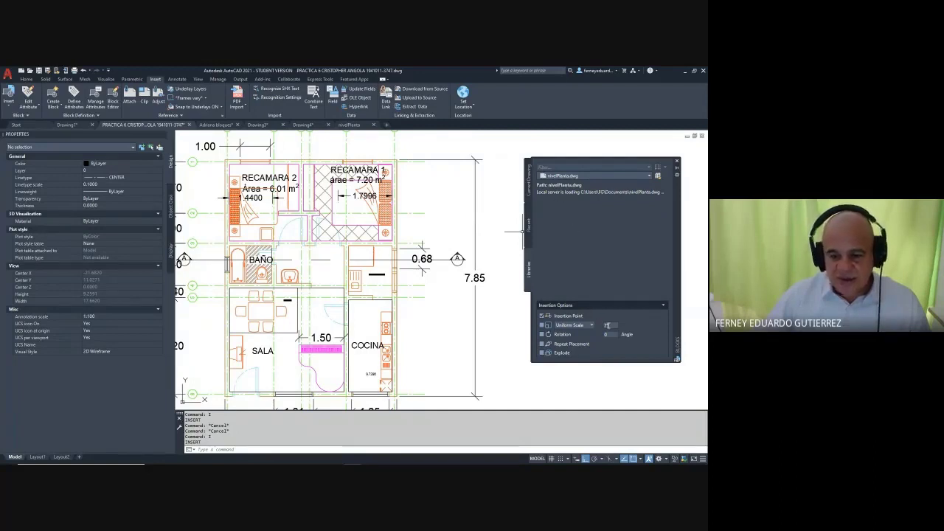
- Insert the nivelPlanta block at a uniform scale of 100 just below the SALA label in the floor plan
type("5")
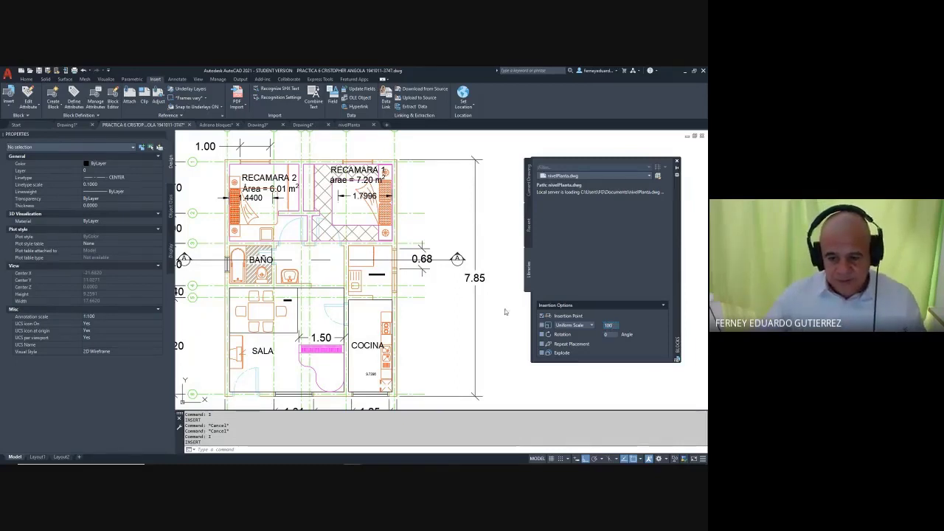
left_click(558, 194)
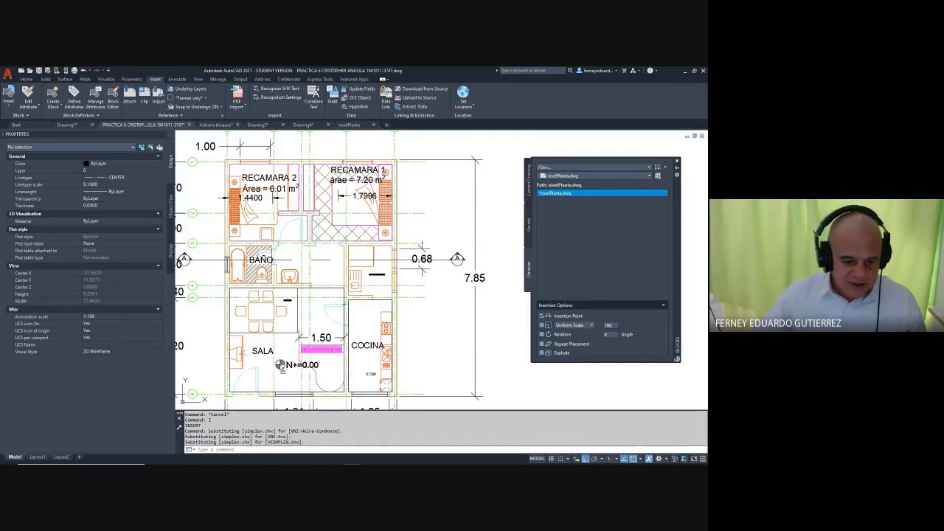
left_click(264, 366)
key("Escape")
key("Escape")
key("Escape")
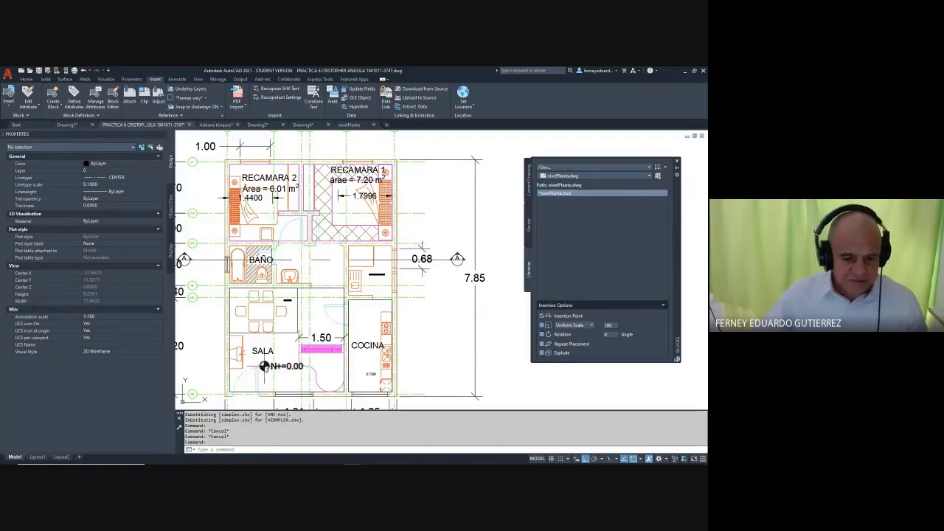
scroll(316, 328, "up", 4)
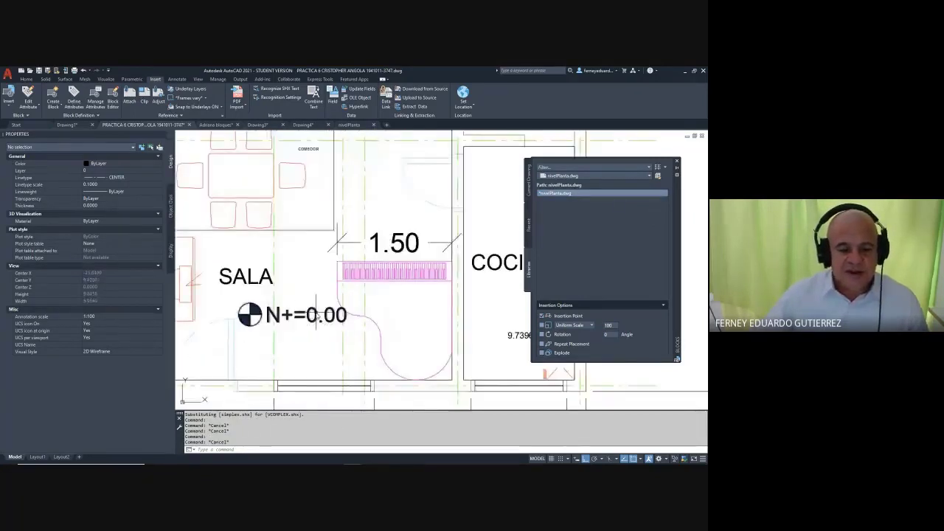
scroll(319, 328, "down", 4)
key("Escape")
key("Escape")
key("Escape")
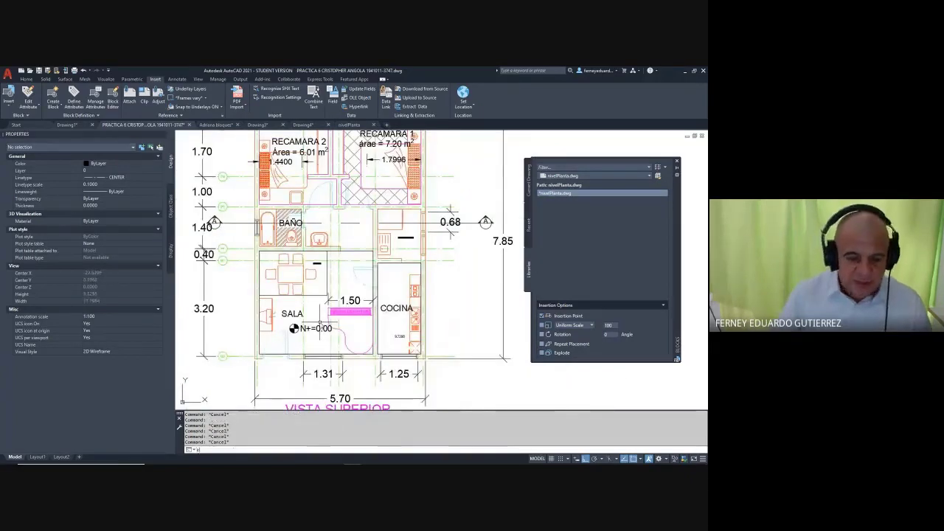
- Copy the SALA level marker into RECAMARA 2, below the room's 1.4400 dimension
type("cp")
key("Return")
left_click(317, 333)
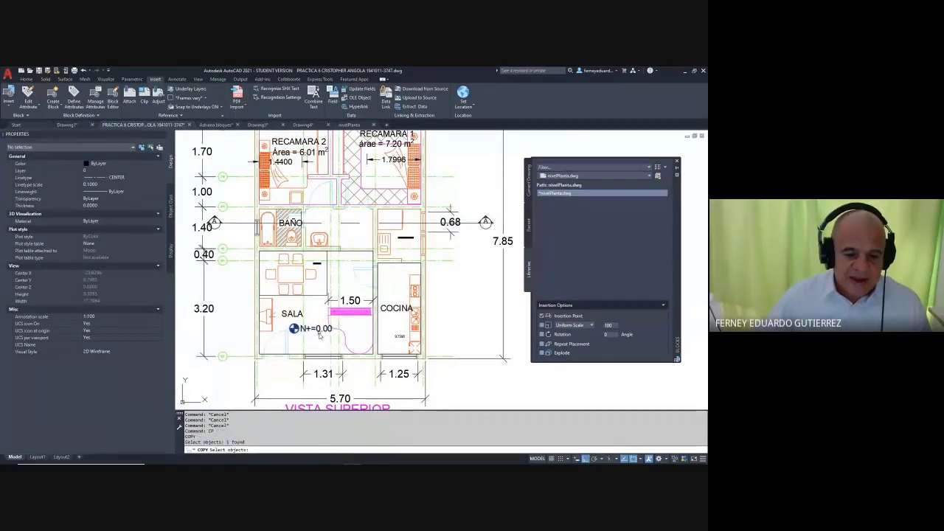
key("Return")
left_click(318, 333)
scroll(327, 253, "up", 4)
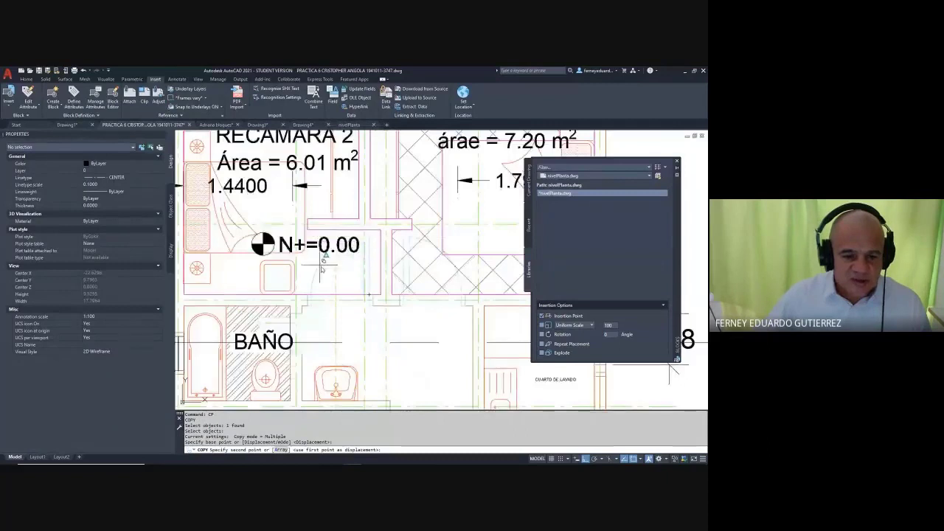
left_click(325, 252)
key("Escape")
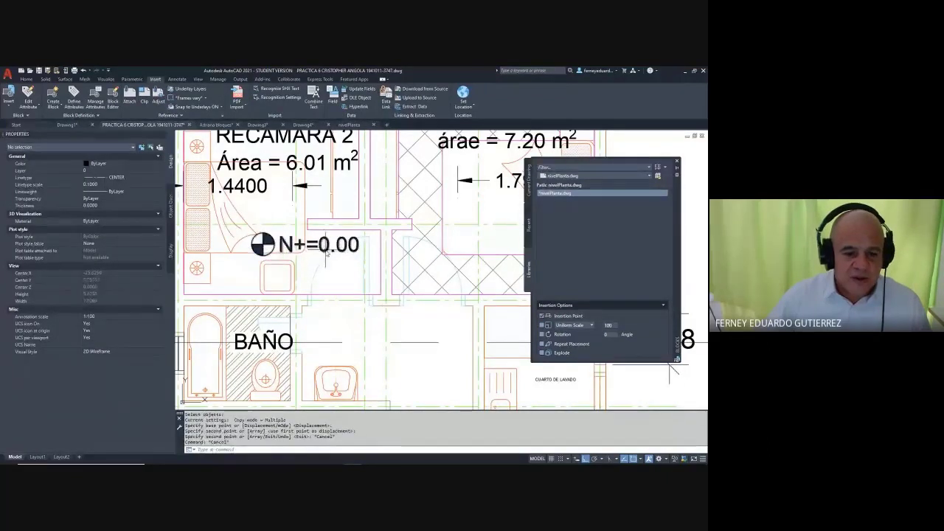
- Set the A1 attribute of the RECAMARA 2 level marker to N+=0.20
double_click(322, 254)
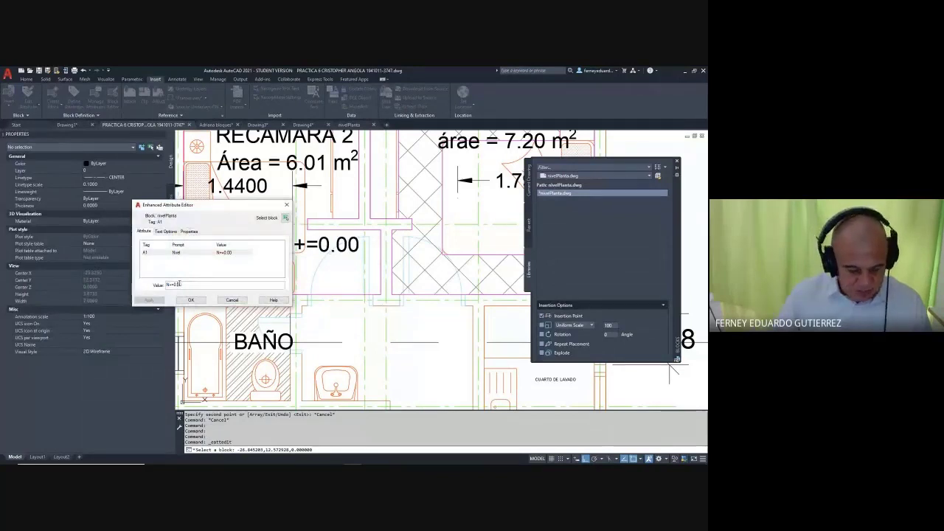
key("BackSpace")
type("2")
left_click(190, 301)
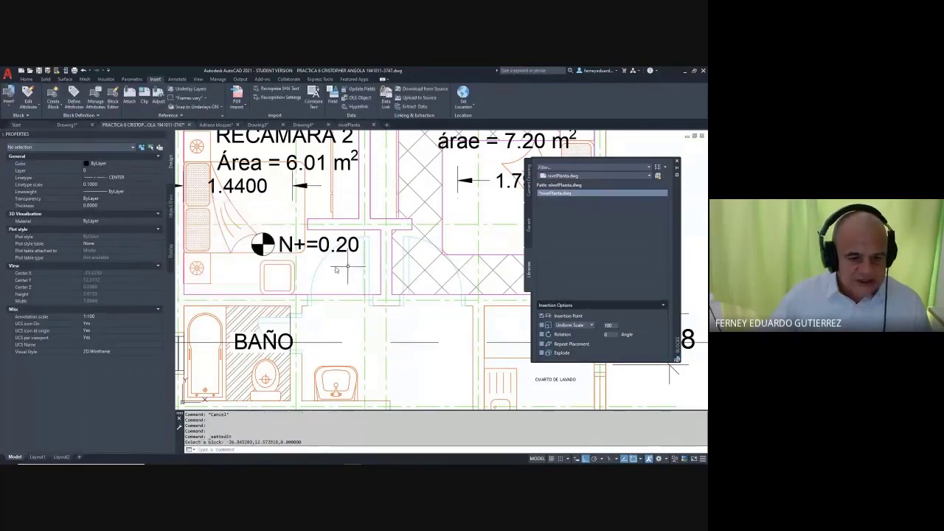
key("Escape")
key("Escape")
- Return to the nivelPlanta drawing and save it under the new name nivelAlzada in the Documentos folder
scroll(325, 248, "down", 10)
mouse_move(333, 267)
middle_mouse_down()
mouse_move(304, 233)
mouse_move(281, 232)
middle_mouse_up()
scroll(411, 373, "up", 5)
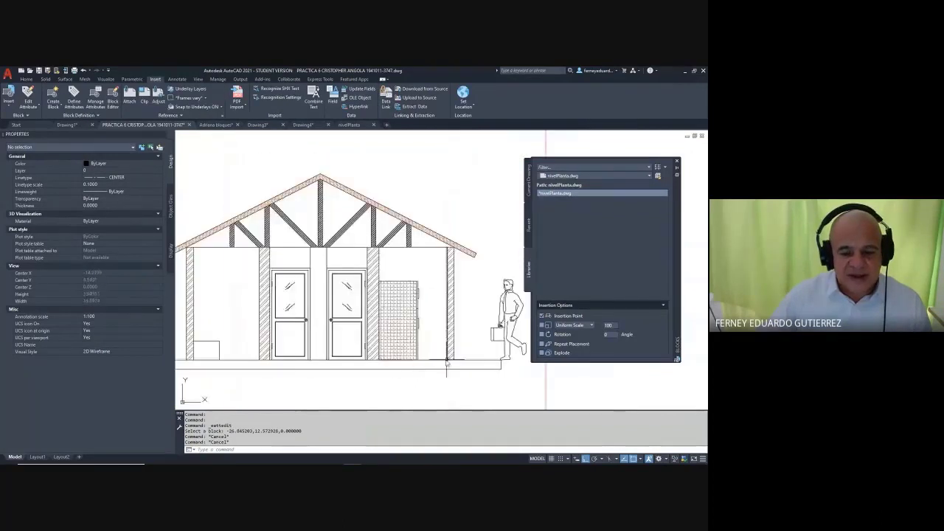
scroll(466, 353, "down", 4)
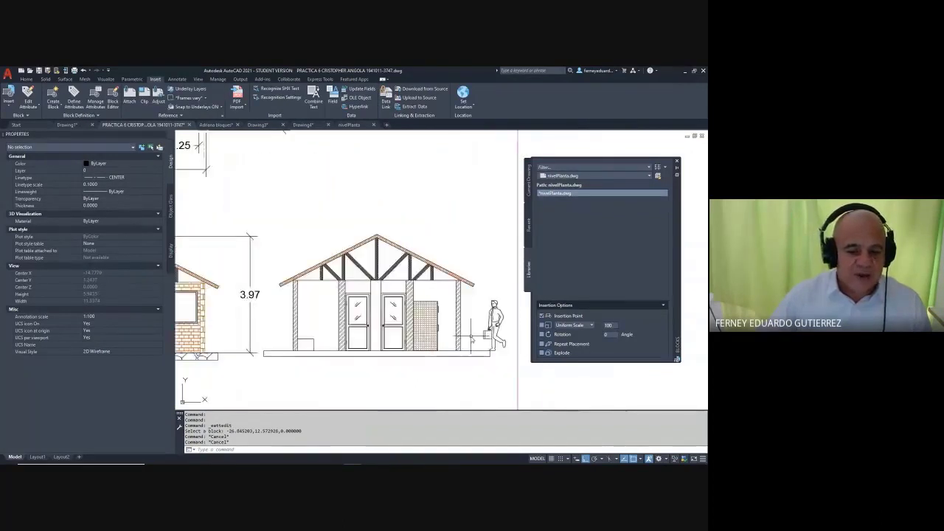
middle_click_drag(445, 359, 408, 339)
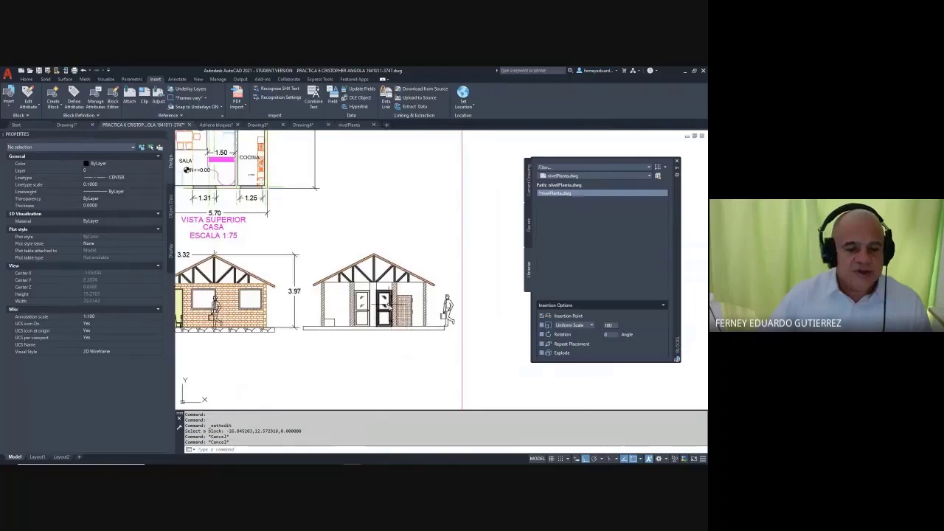
scroll(394, 322, "down", 2)
left_click(349, 124)
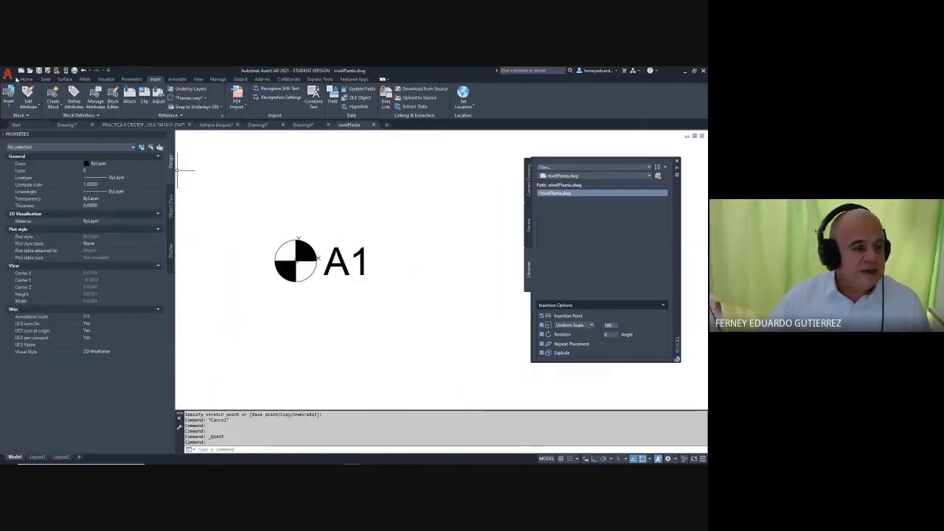
left_click(7, 75)
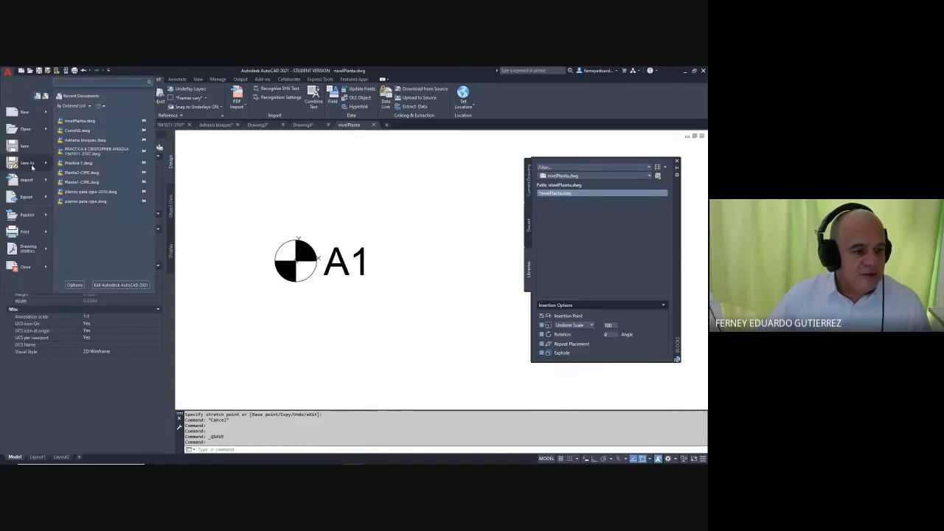
left_click(29, 163)
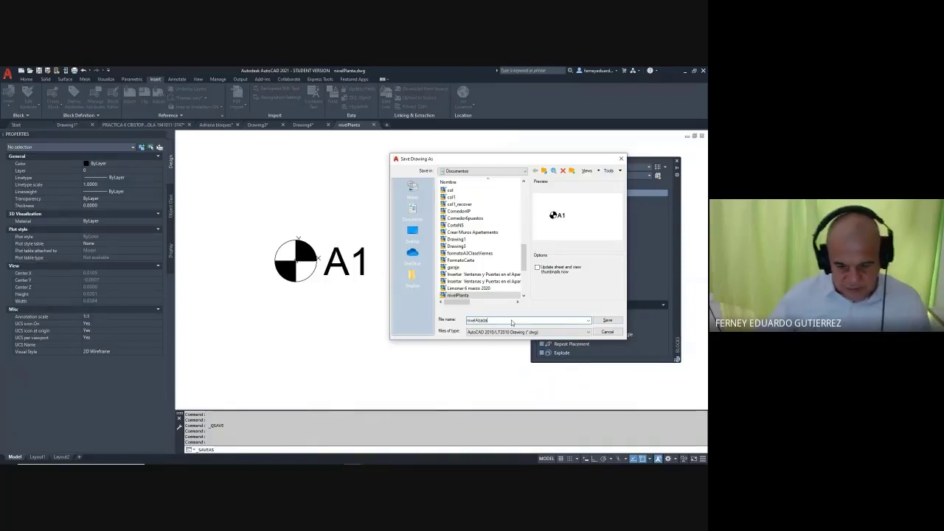
left_click(607, 321)
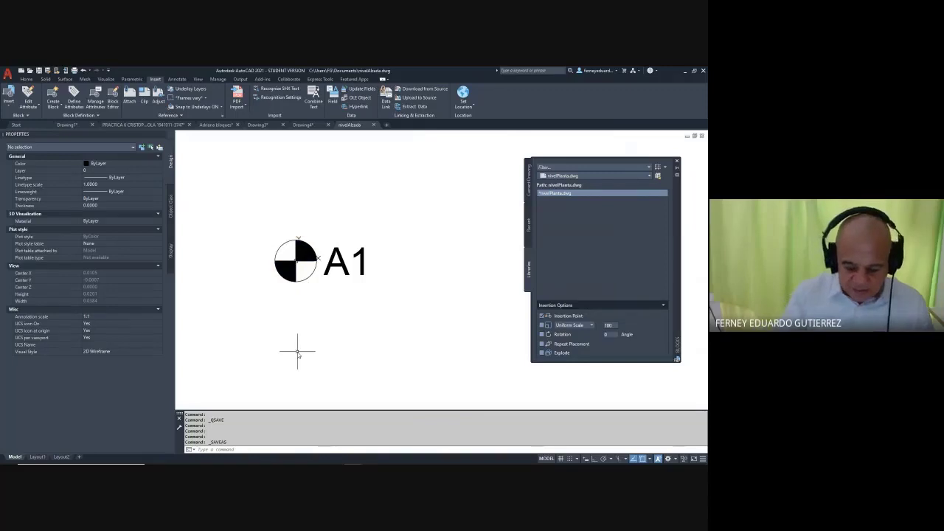
- Draw a downward-pointing three-sided polygon centred on the circle and inscribed in it, with its tip at the circle's bottom quadrant
type("pol")
key("Return")
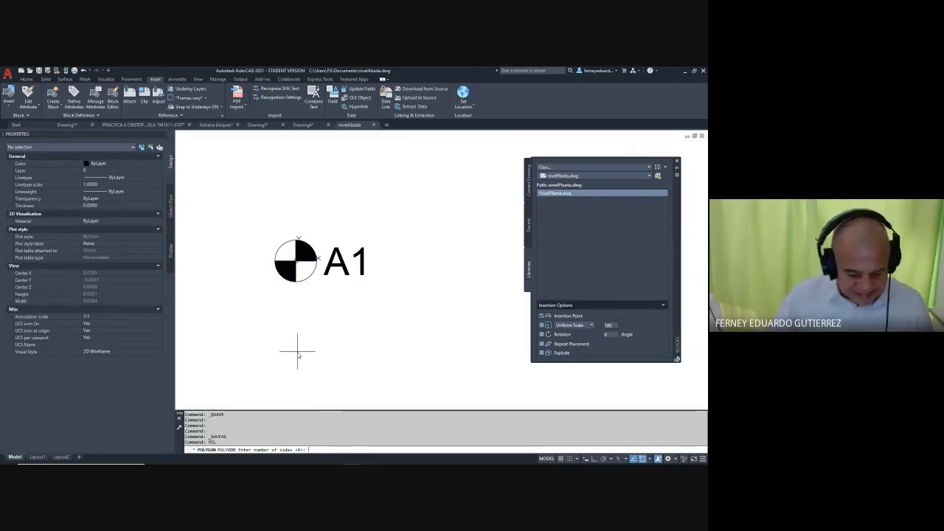
type("3")
key("Return")
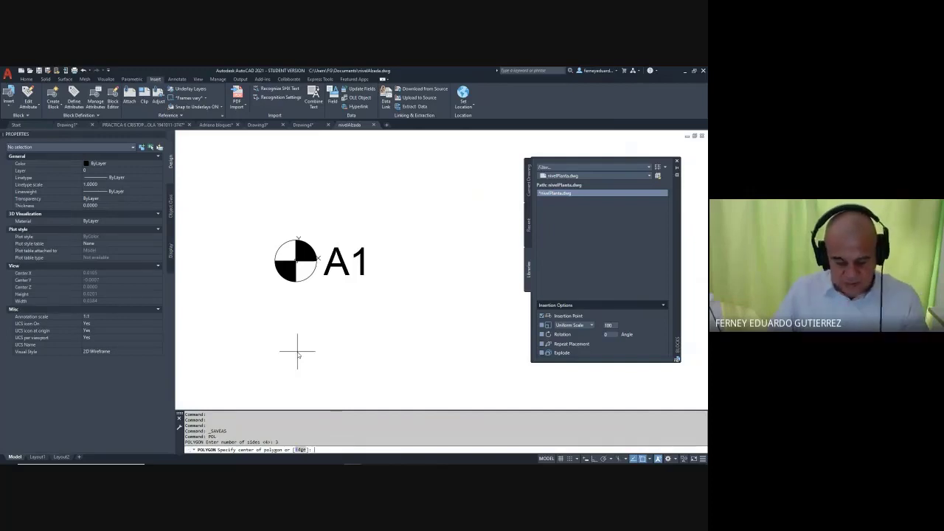
type("3")
key("Return")
left_click(296, 262)
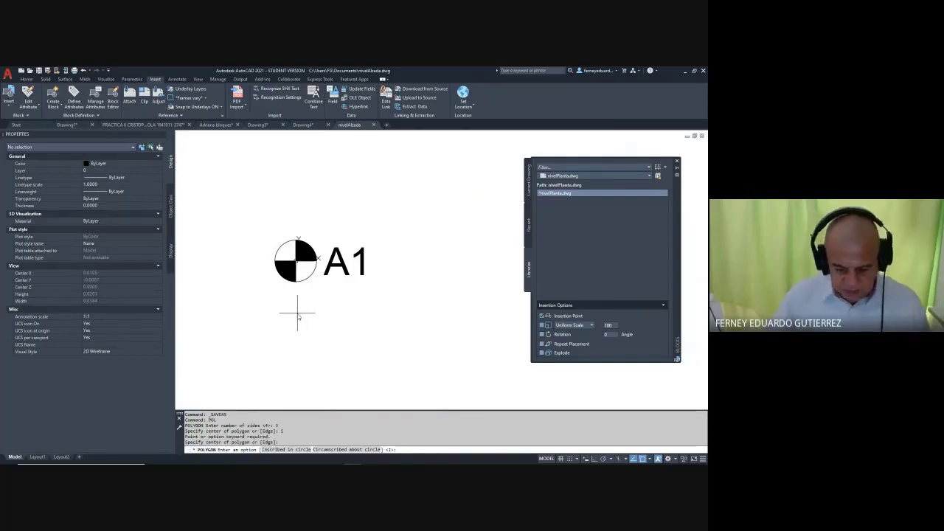
key("Return")
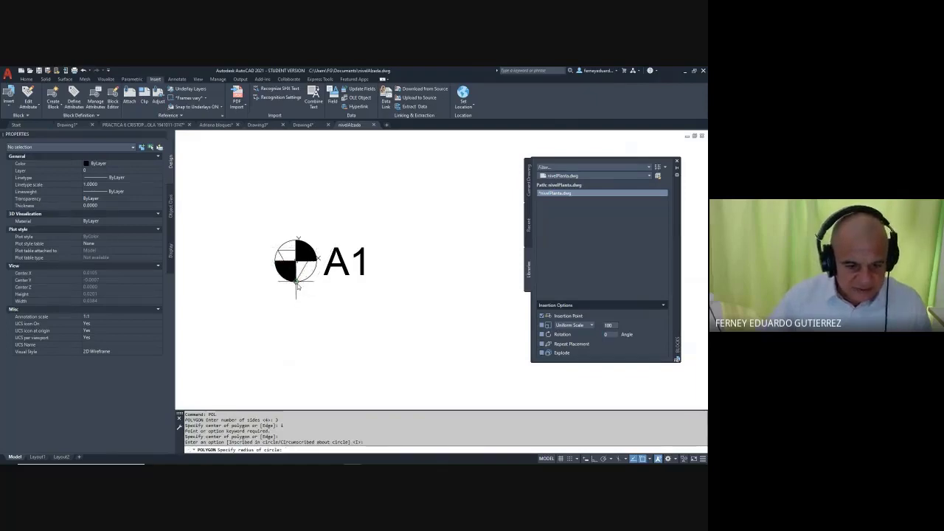
left_click(296, 282)
- Delete the circle, its filled quadrants and the cross lines, keeping only the triangle and the A1 attribute
scroll(305, 230, "up", 2)
left_click(309, 232)
left_click(283, 250)
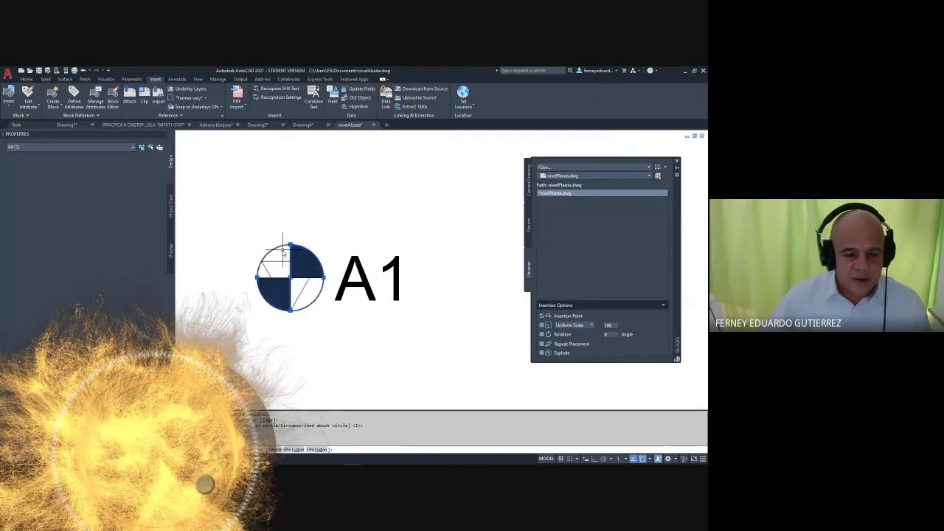
key("Delete")
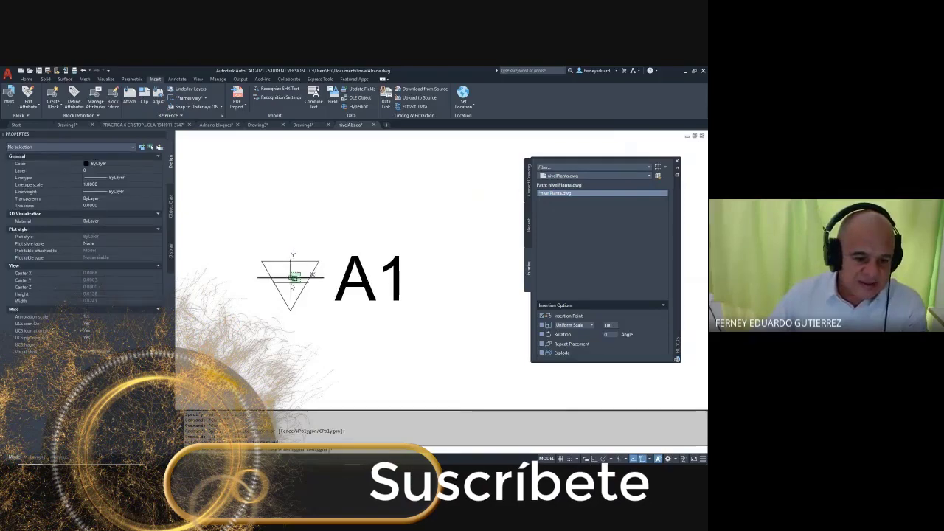
scroll(319, 296, "down", 4)
scroll(320, 301, "up", 4)
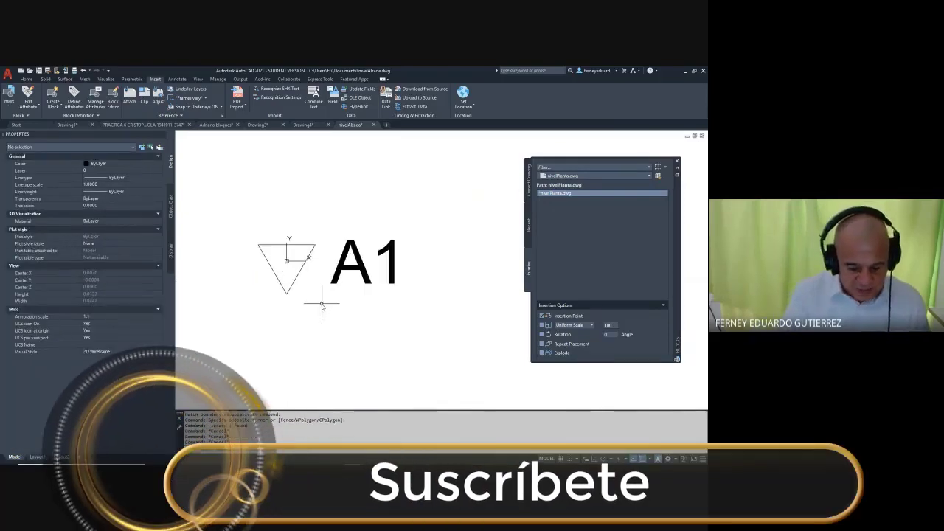
key("Escape")
- Draw a thin horizontal rectangle from the triangle's upper-left corner, extending just past the right side of the A1 attribute
type("rec")
key("Return")
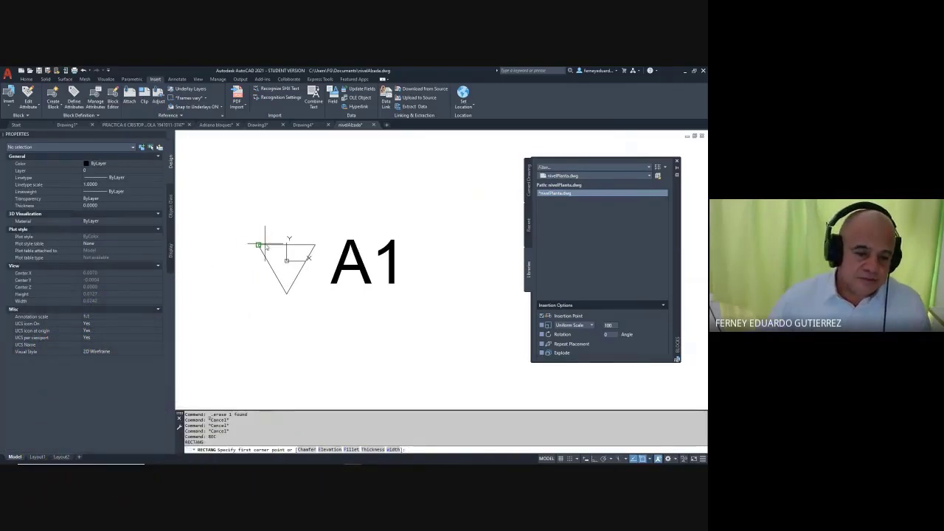
left_click(258, 244)
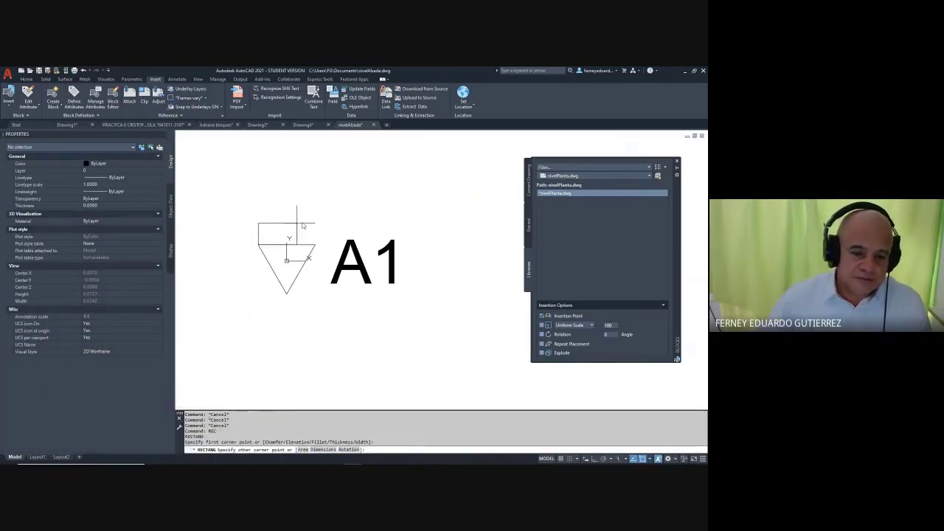
left_click(415, 239)
- Move the triangle and the thin rectangle together so the triangle's lower tip sits at the origin 0,0,0
type("m")
key("Return")
left_click(306, 301)
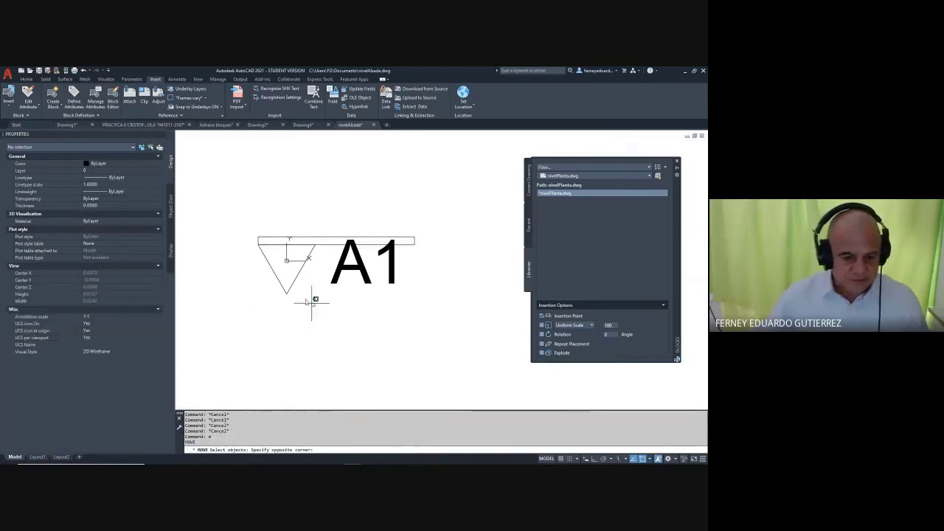
left_click(289, 275)
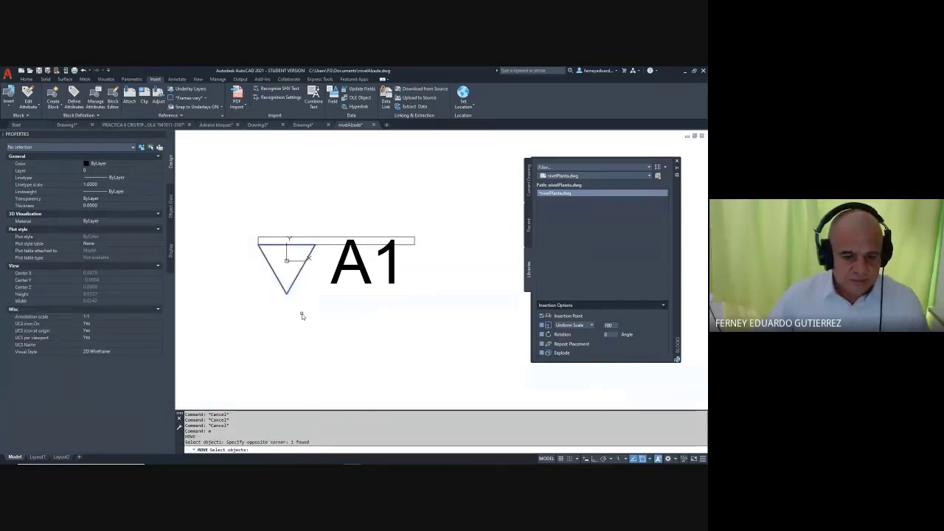
left_click(305, 245)
left_click(295, 252)
key("Return")
left_click(286, 294)
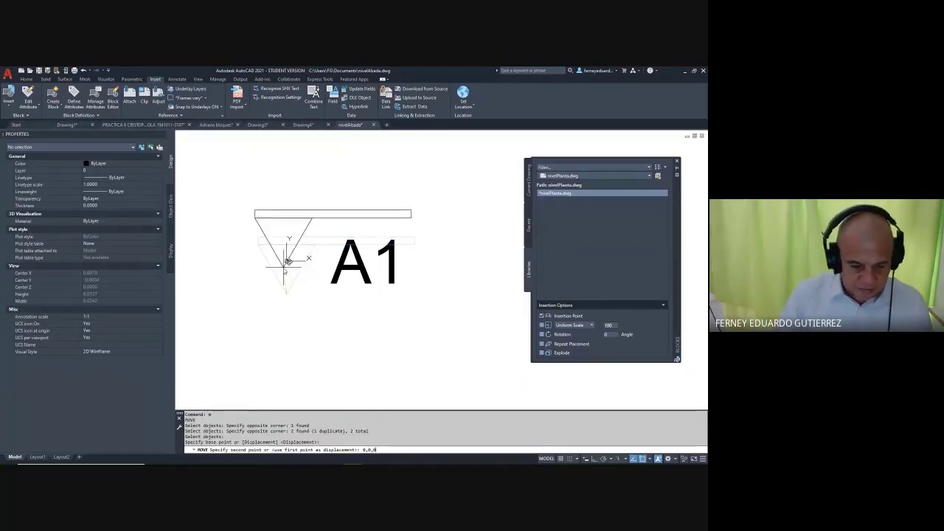
key("Return")
middle_click_drag(449, 288, 438, 318)
key("Escape")
key("Escape")
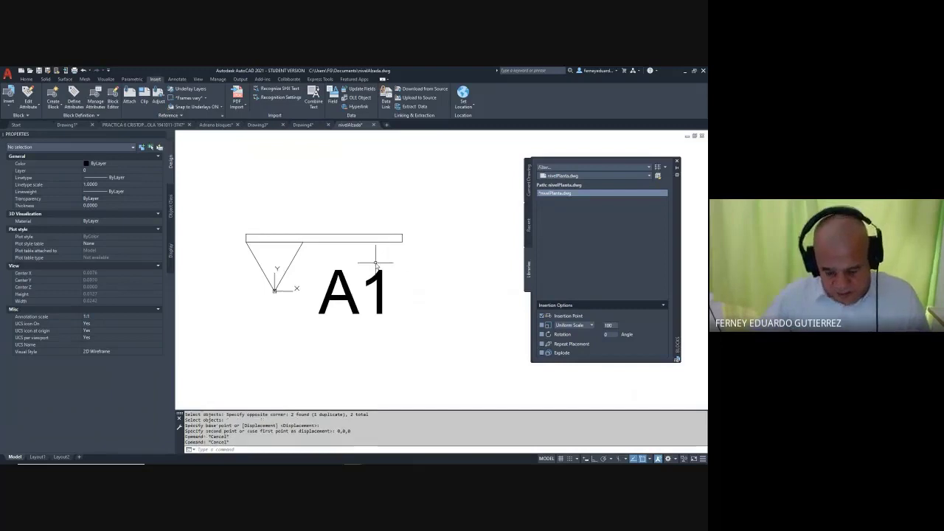
- Move the thin rectangle straight up with Ortho on, leaving a small gap above the triangle
type("m")
key("Return")
left_click(406, 213)
left_click(398, 248)
key("Return")
left_click(426, 252)
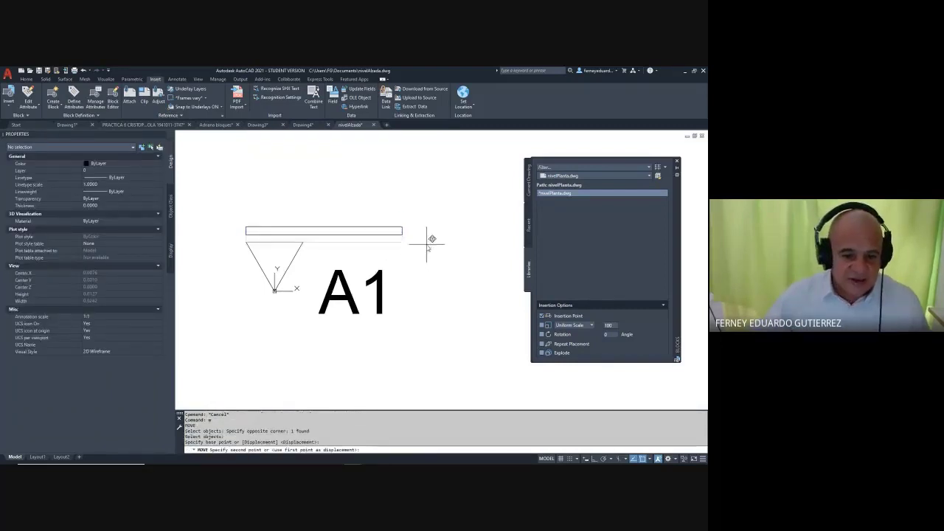
key("F8")
left_click(429, 242)
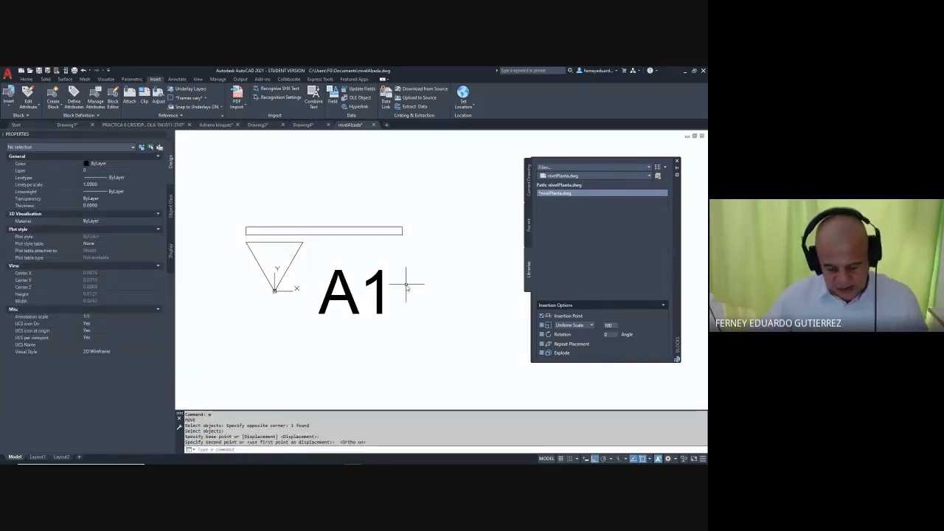
- Move the A1 attribute just above the thin rectangle, aligned with its left end, with Ortho turned off
type("m")
key("Return")
left_click(413, 264)
left_click(382, 322)
left_click(402, 279)
left_click(363, 323)
key("Return")
left_click(450, 282)
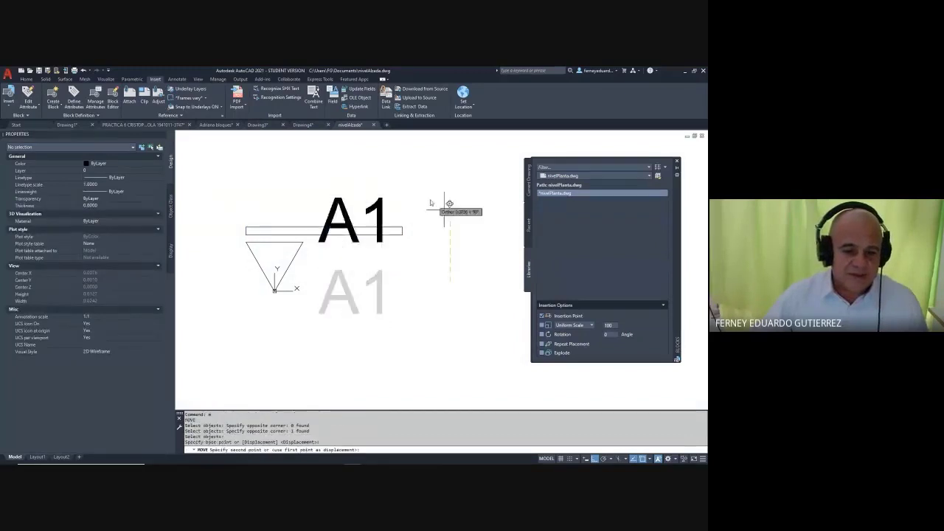
key("F8")
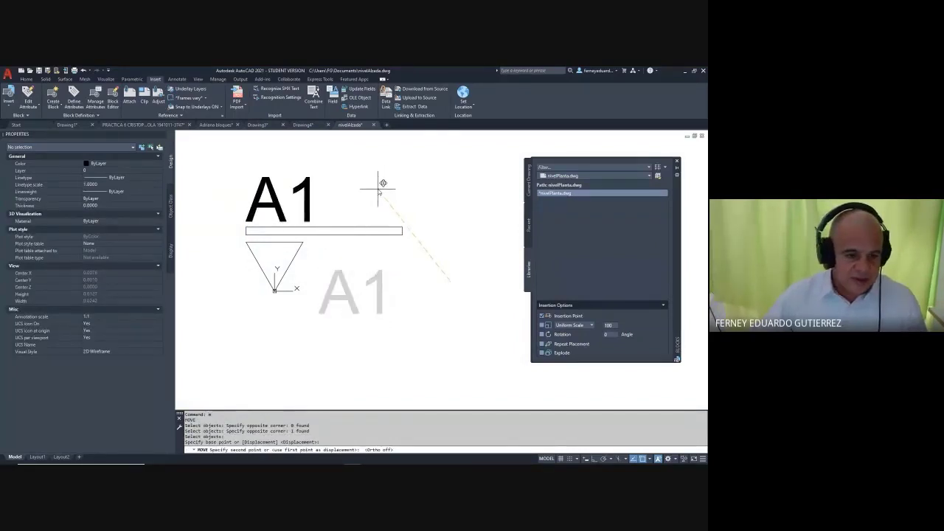
left_click(382, 188)
key("Escape")
scroll(391, 191, "down", 2)
scroll(415, 238, "up", 2)
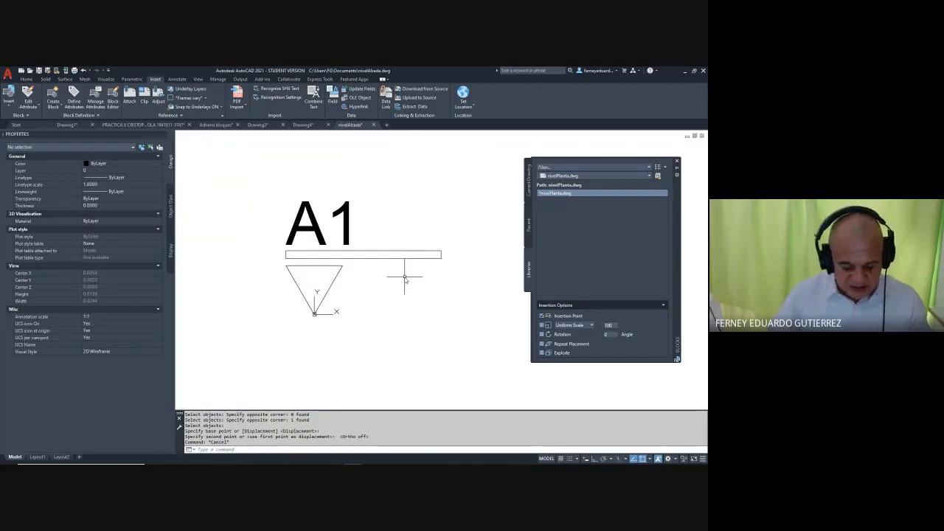
- Hatch the inside of the triangle and the thin rectangle with the SOLID pattern, and save the drawing
key("Return")
left_click(317, 285)
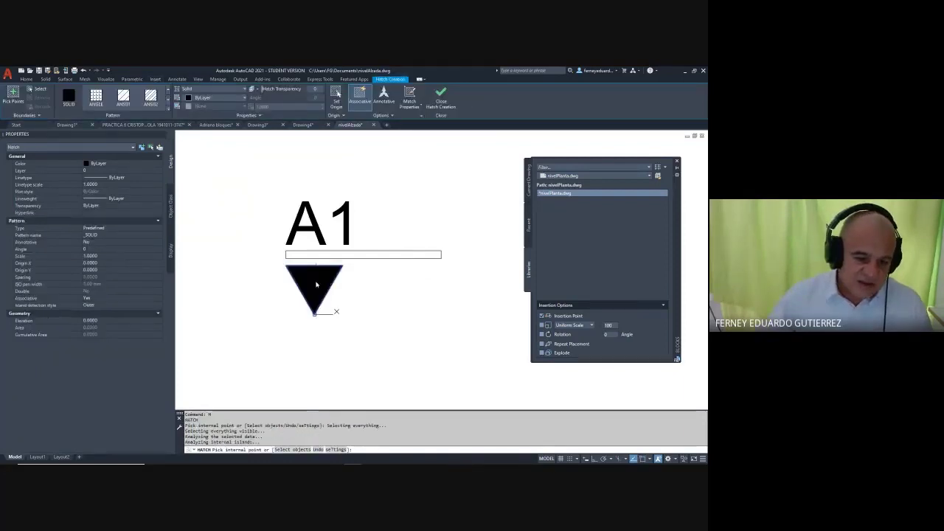
left_click(334, 256)
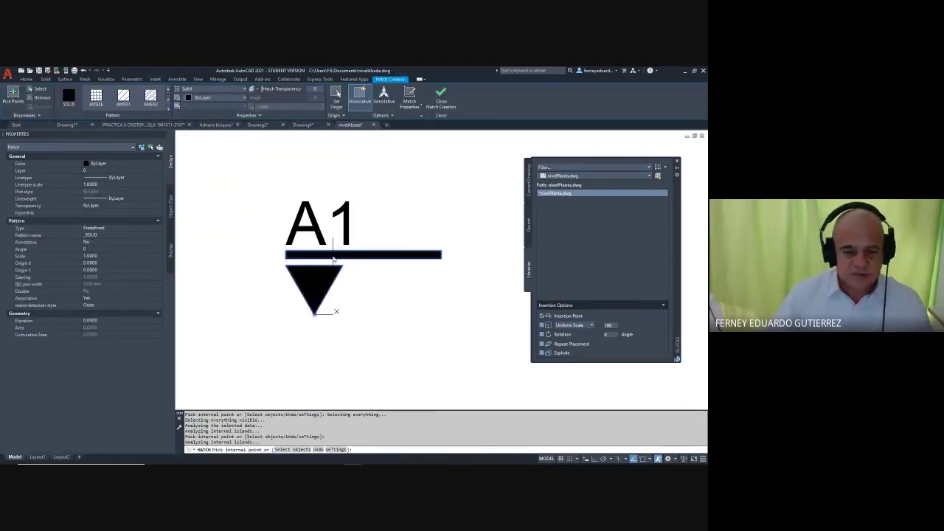
key("Escape")
key("Escape")
key("Escape")
key("Escape")
scroll(383, 250, "down", 3)
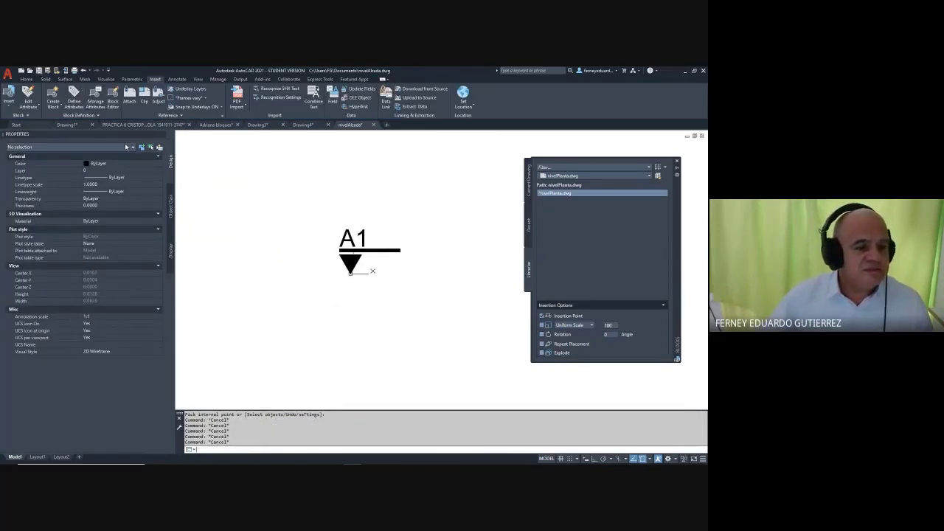
key("ctrl+s")
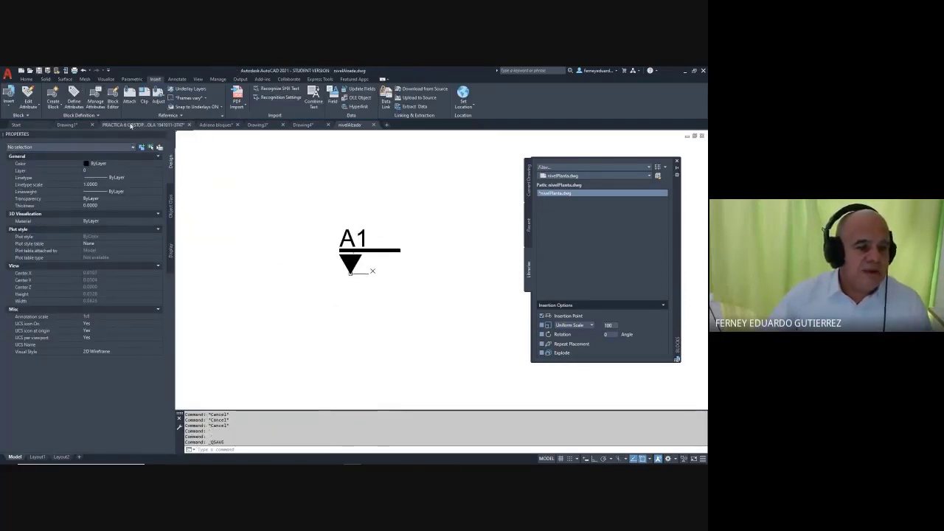
- Switch to the house plan drawing and load nivelAlzada.dwg from the Documents folder as the block library
left_click(131, 125)
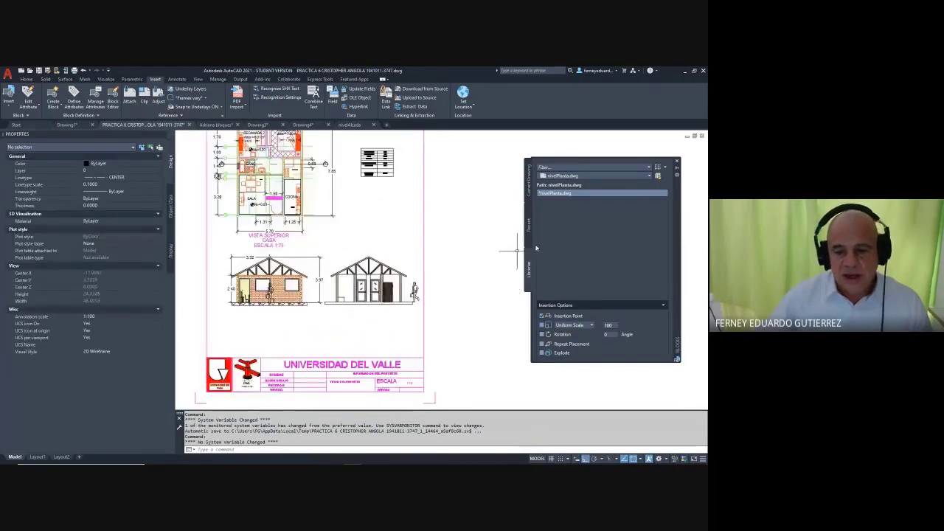
left_click(657, 177)
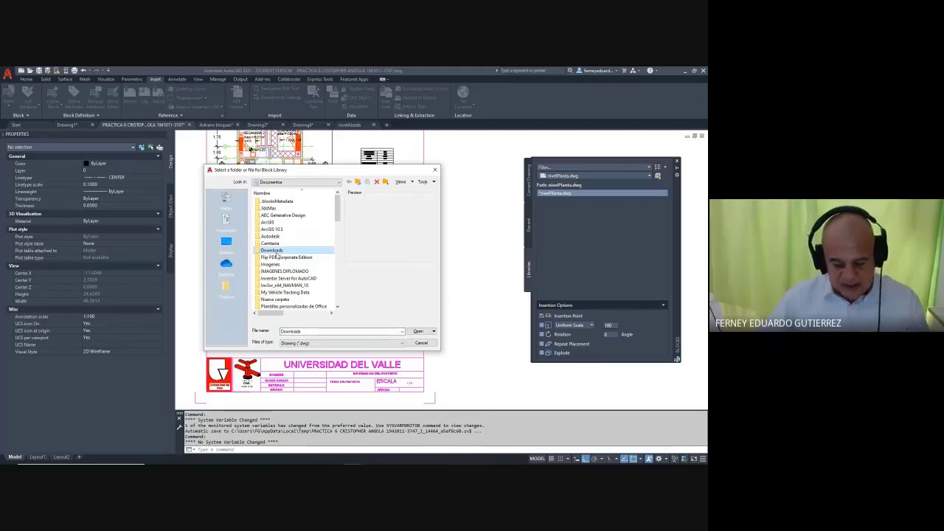
left_click(275, 299)
scroll(274, 288, "down", 5)
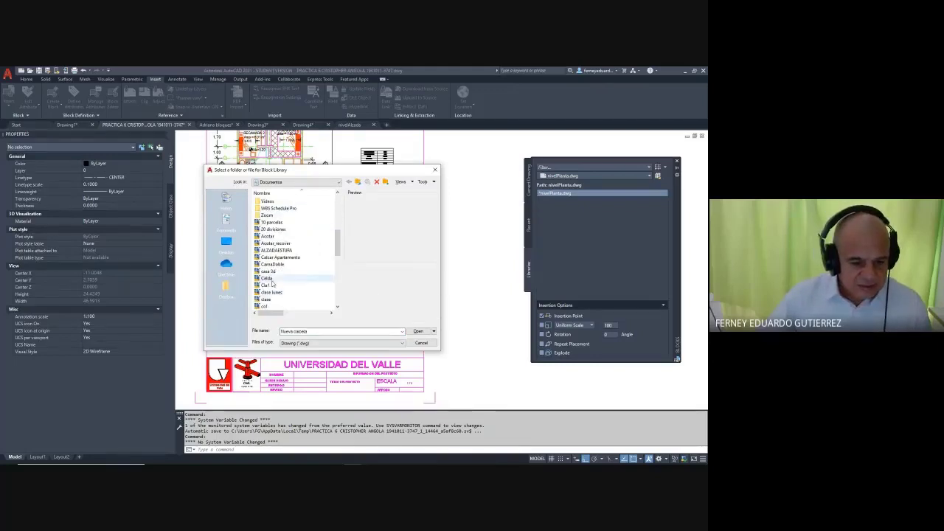
left_click(267, 278)
key("n")
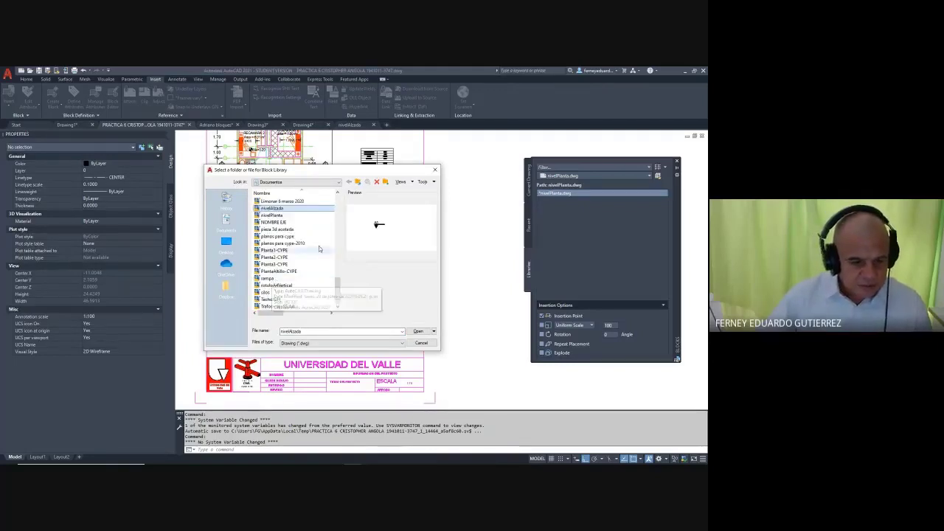
left_click(418, 331)
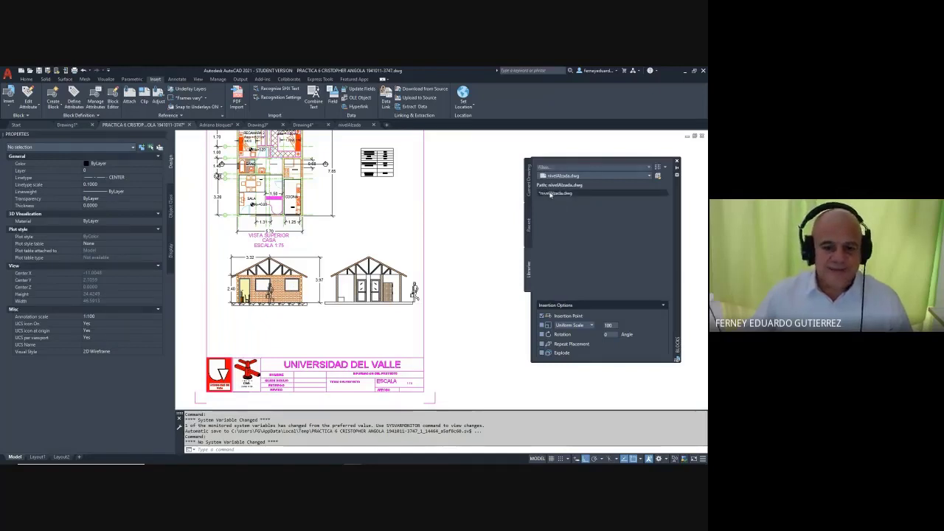
- Insert the nivelAlzada block on the floor line of the section view, at the base of its right wall
left_click(556, 194)
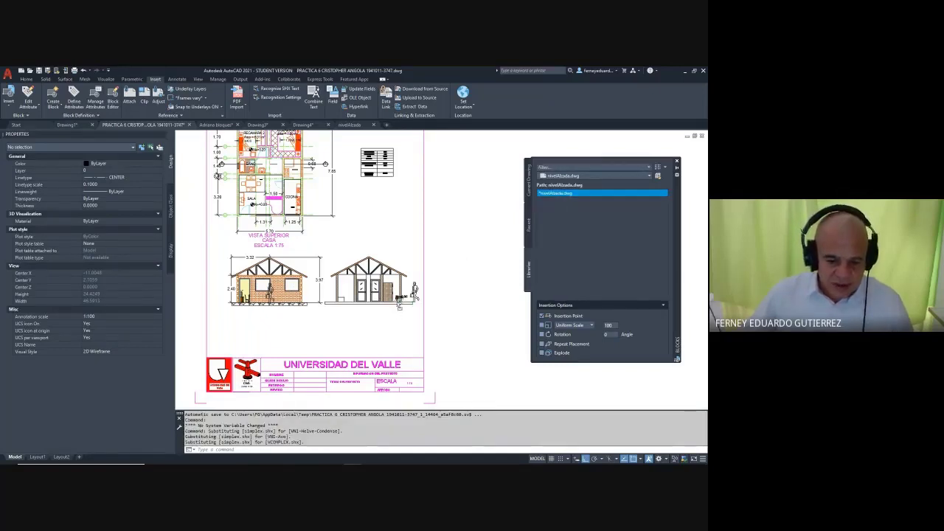
key("Escape")
key("Escape")
key("Escape")
key("Escape")
scroll(404, 304, "up", 8)
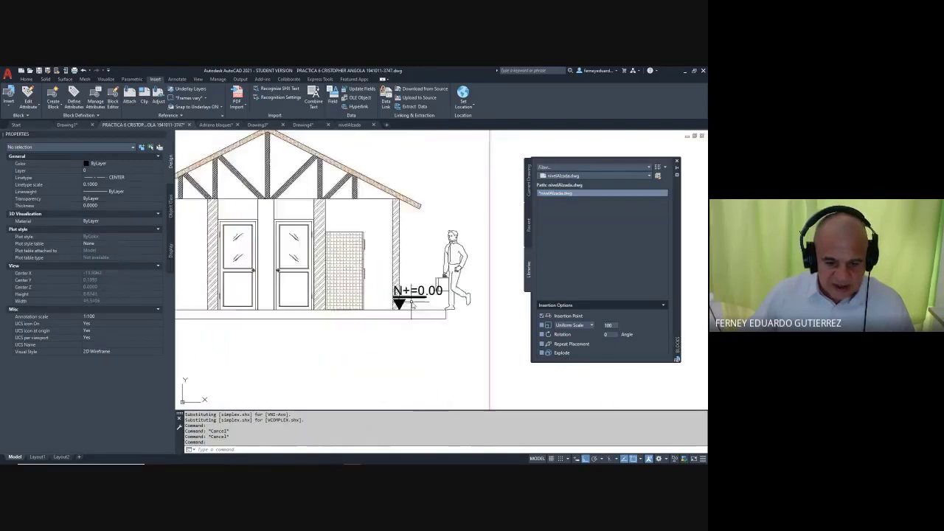
scroll(472, 310, "down", 3)
scroll(471, 314, "down", 3)
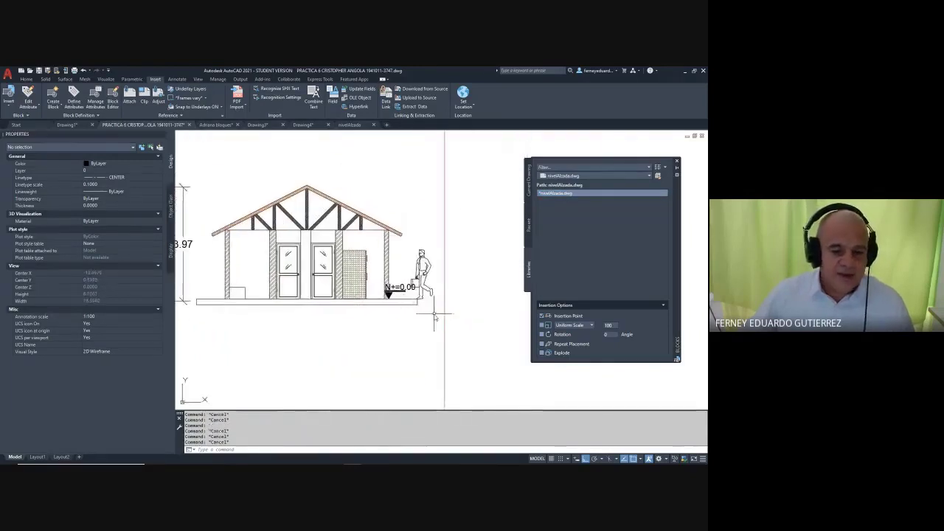
mouse_move(436, 324)
middle_mouse_down()
mouse_move(415, 310)
mouse_move(436, 302)
middle_mouse_up()
type("m")
key("Return")
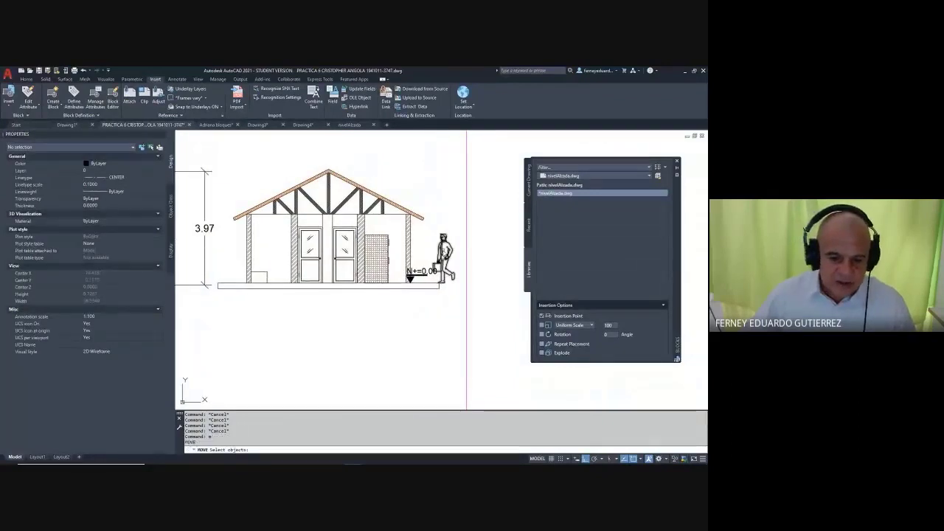
key("Escape")
key("Escape")
- Stretch the right end of the section's floor slab horizontally outward, almost to the sheet's border line
scroll(435, 293, "up", 6)
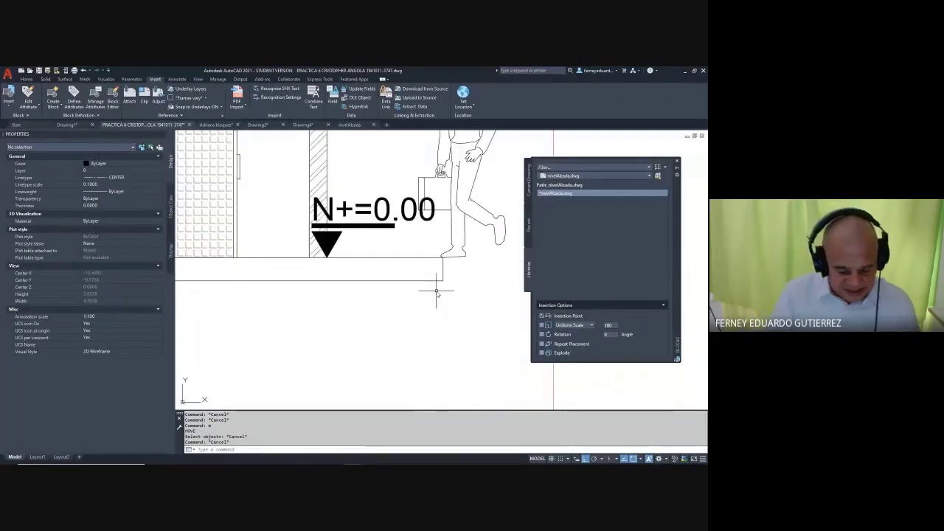
type("st")
key("Return")
left_click(472, 316)
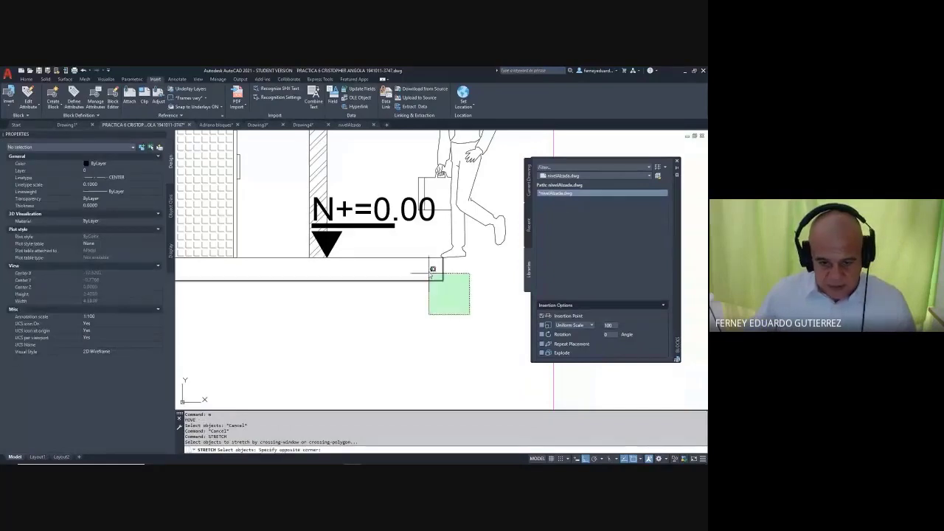
left_click(413, 245)
scroll(413, 245, "down", 4)
key("Return")
left_click(324, 311)
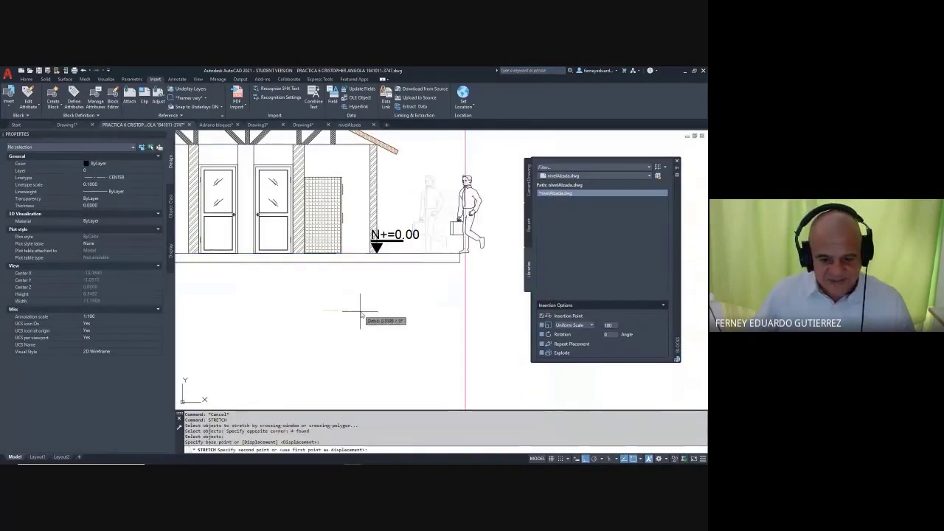
key("Escape")
key("Escape")
- Move the N+=0.00 level marker horizontally along the floor line, clear of the section's right wall
type("m")
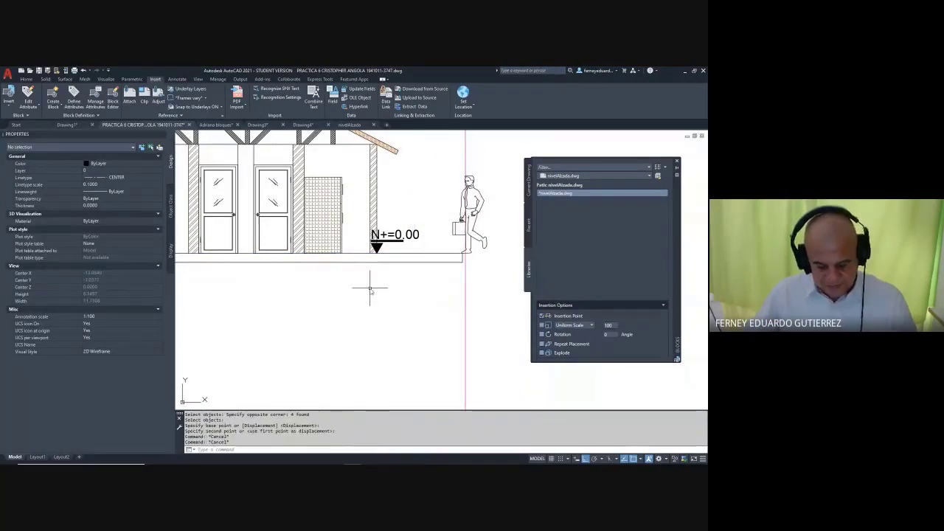
key("Return")
left_click(413, 216)
left_click(397, 256)
key("Return")
left_click(395, 289)
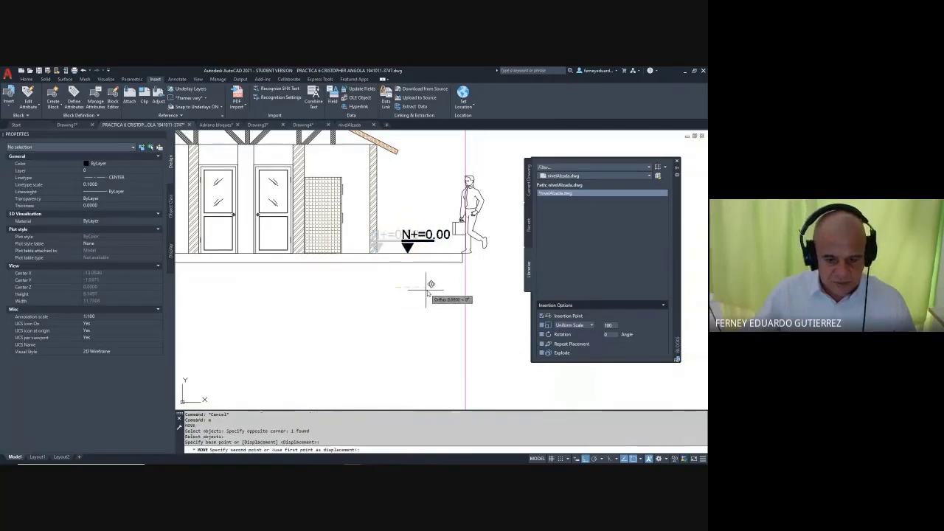
left_click(425, 290)
key("Escape")
key("Escape")
key("Escape")
type(",")
key("Return")
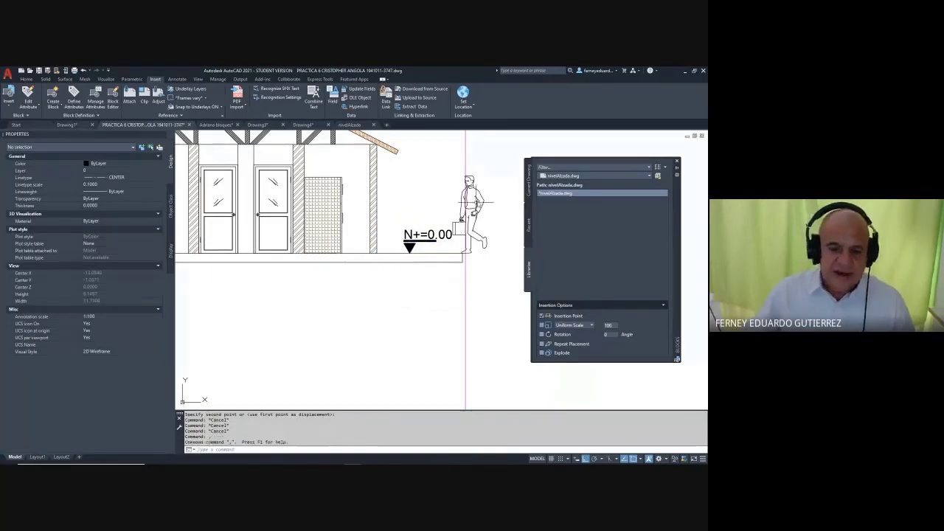
- Move the walking person figure horizontally into the section's left room, between the left wall and the first door
key("Escape")
type("m")
key("Return")
left_click(490, 183)
left_click(463, 216)
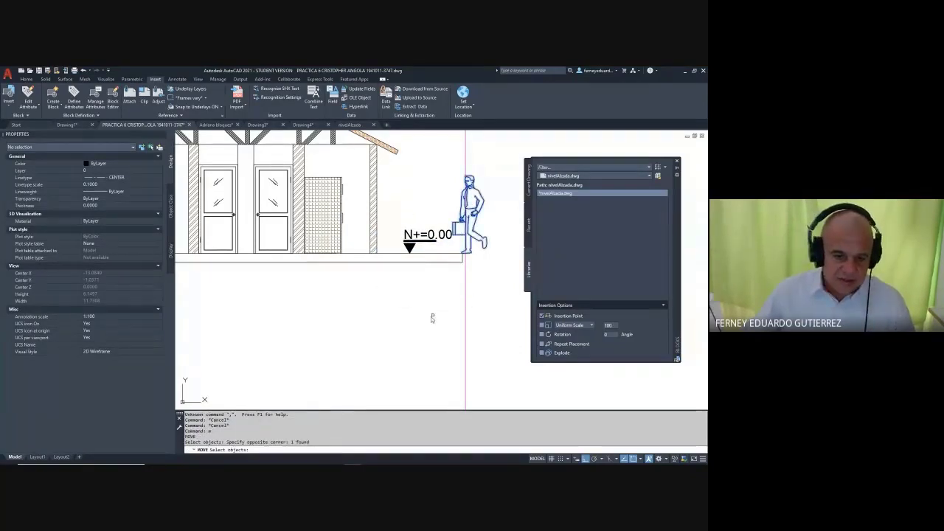
key("Return")
left_click(424, 312)
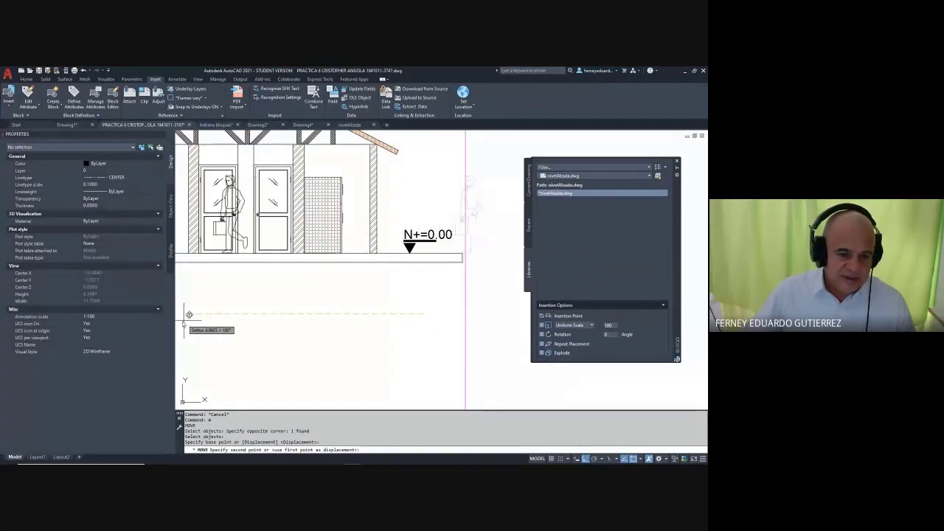
middle_click_drag(190, 316, 288, 318)
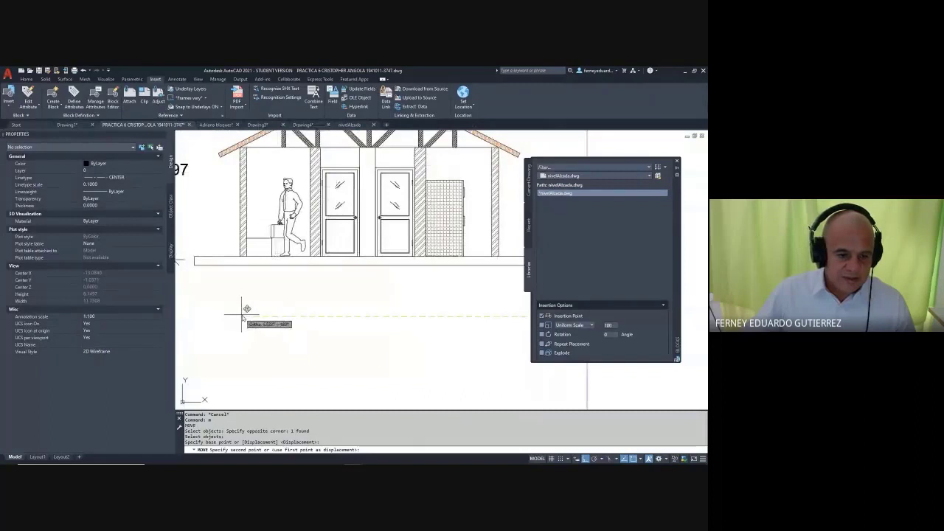
left_click(240, 313)
key("Escape")
key("Escape")
scroll(244, 306, "down", 4)
scroll(349, 287, "up", 4)
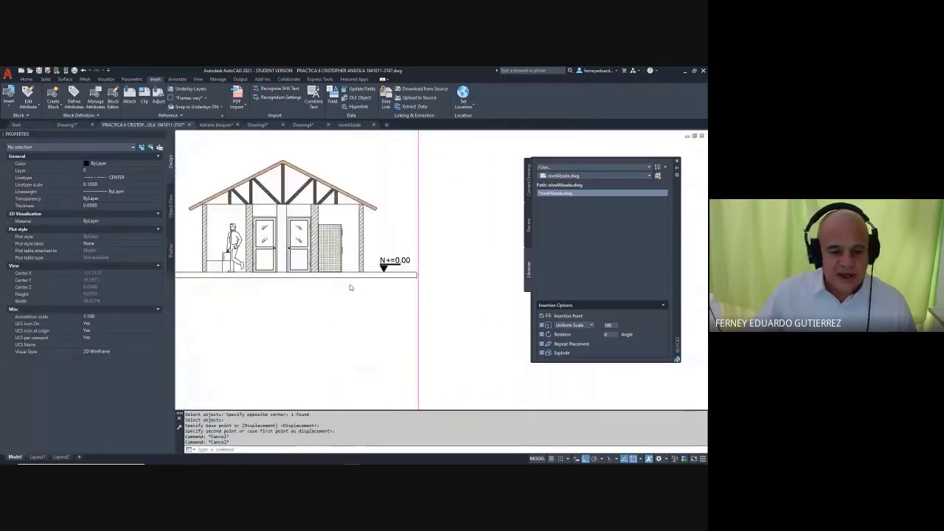
middle_click_drag(402, 240, 413, 275)
key("Escape")
key("Escape")
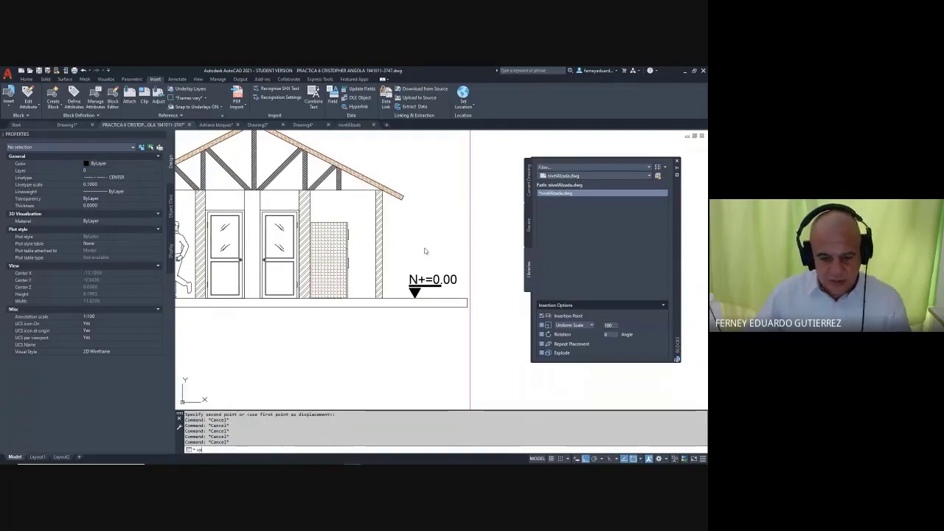
key("Return")
key("Escape")
key("Escape")
key("Escape")
key("Escape")
key("Escape")
- Copy the N+=0.00 level marker straight up from its triangle tip, snapping perpendicular to the line at the top of the walls
type("c")
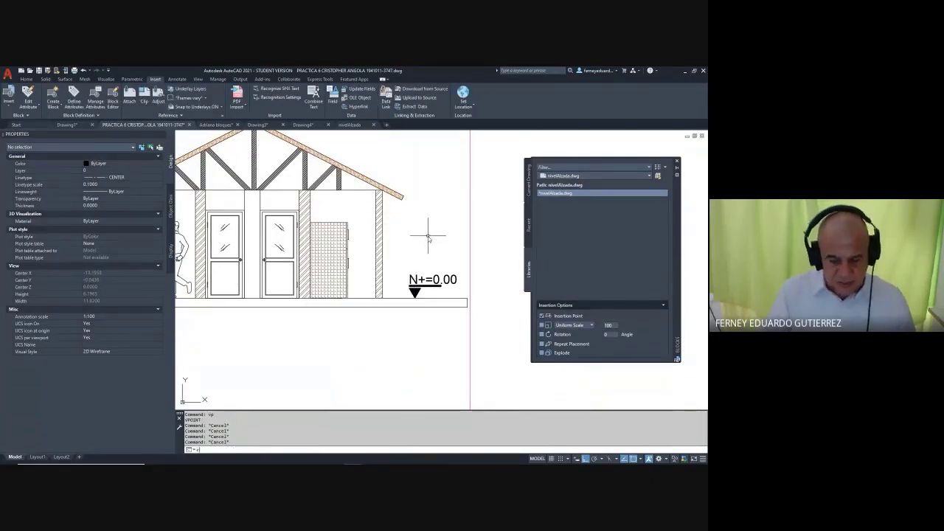
type("p")
key("Return")
left_click(432, 253)
left_click(396, 299)
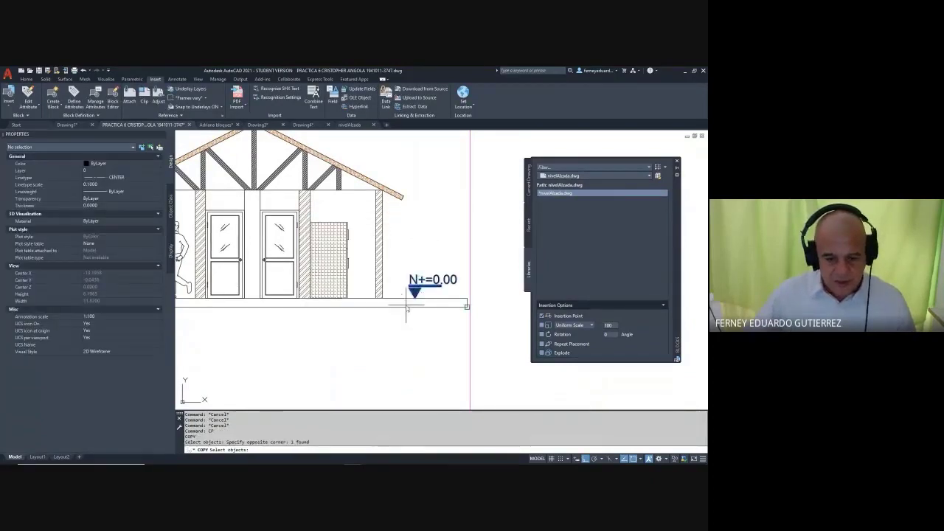
key("Return")
left_click(415, 296)
right_click(425, 217, "shift")
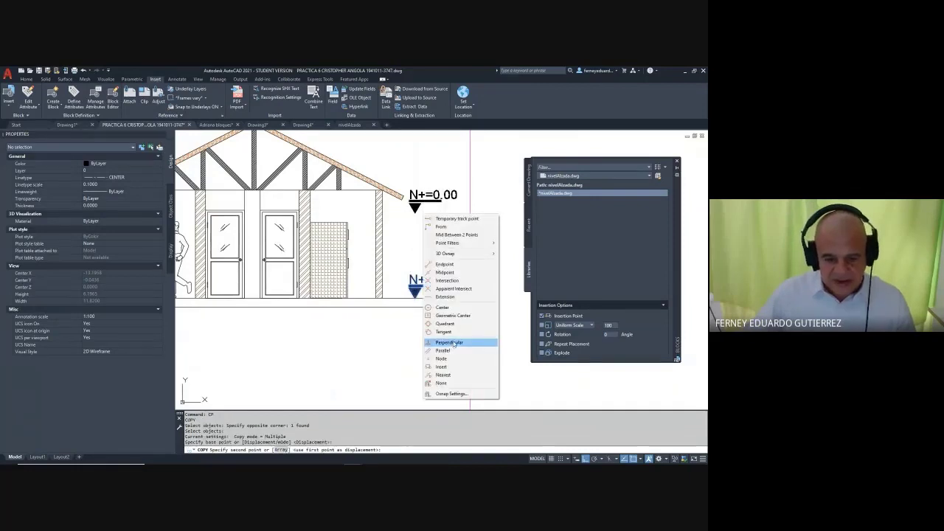
left_click(451, 343)
left_click(370, 193)
key("Escape")
- Set the A1 attribute of the upper level marker to N+=2.40
scroll(430, 212, "down", 1)
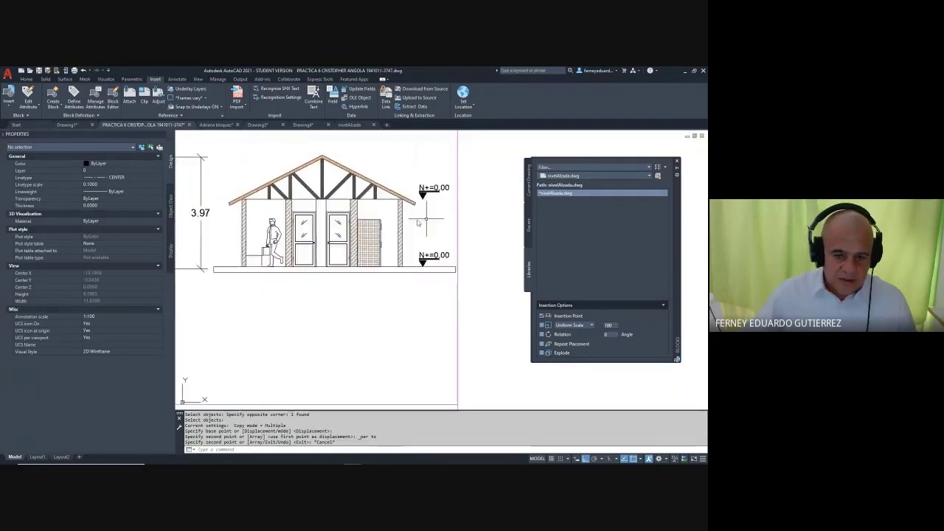
mouse_move(425, 185)
middle_mouse_down()
mouse_move(469, 184)
mouse_move(416, 201)
middle_mouse_up()
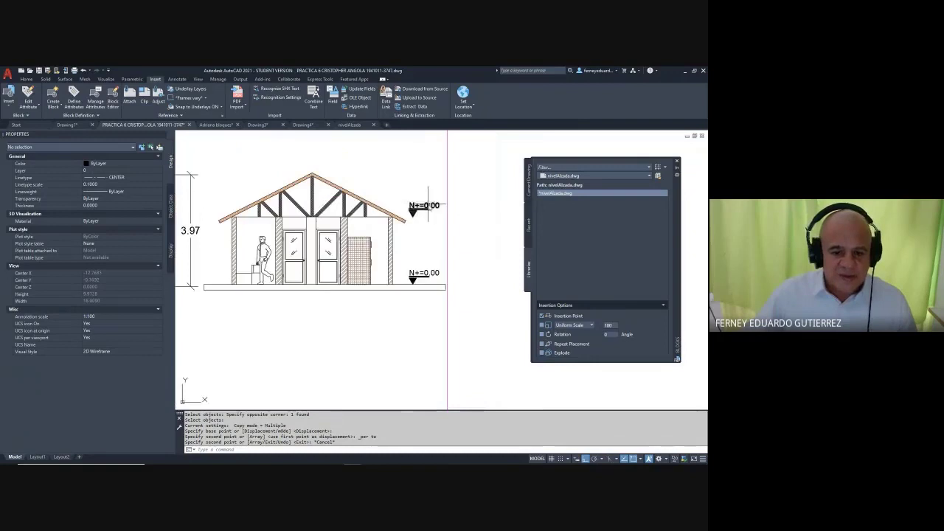
double_click(404, 216)
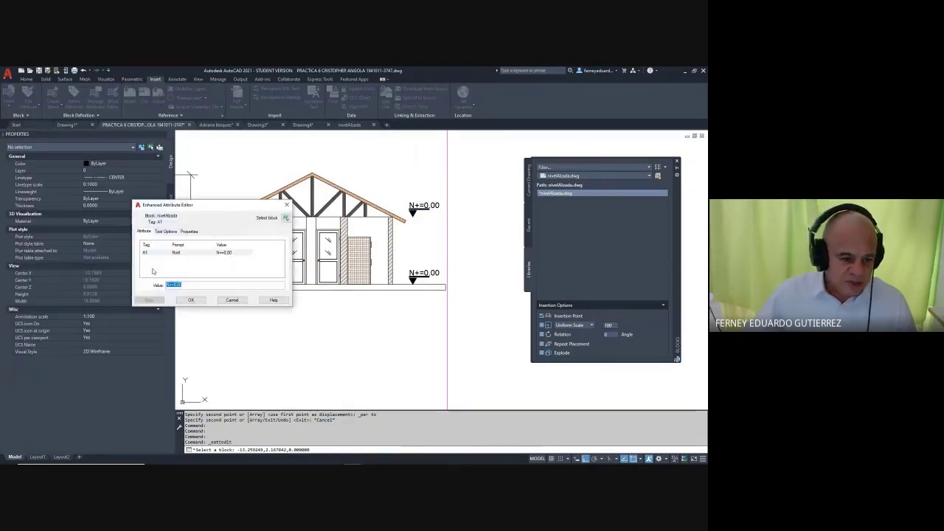
left_click(176, 285)
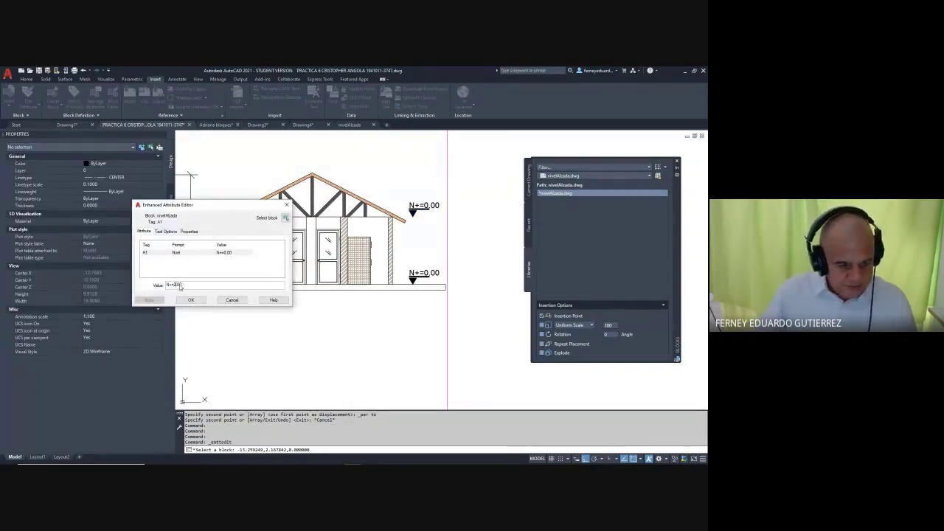
type("2.4")
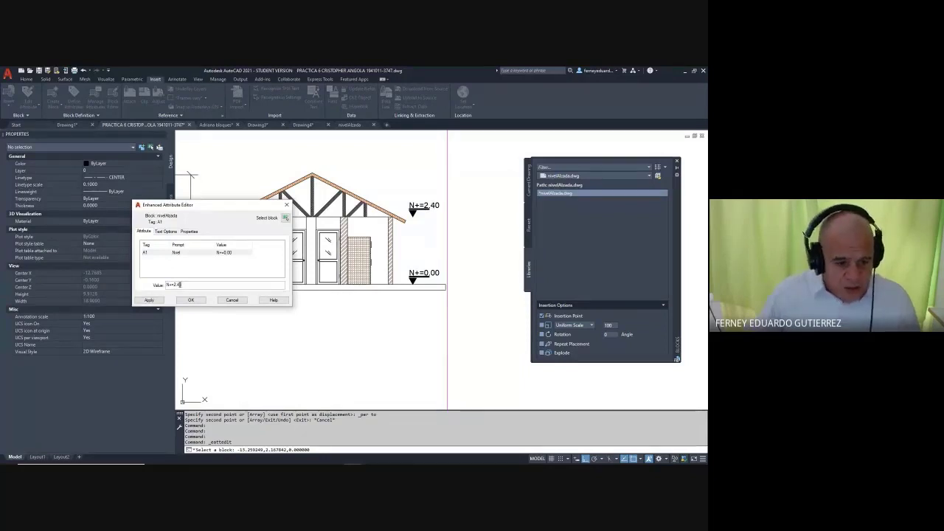
left_click(191, 301)
scroll(440, 269, "down", 3)
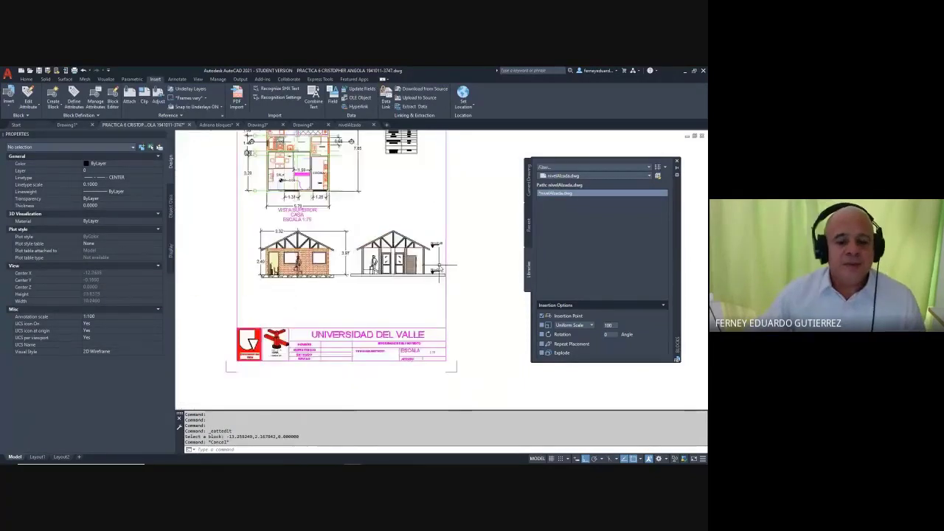
scroll(322, 205, "up", 3)
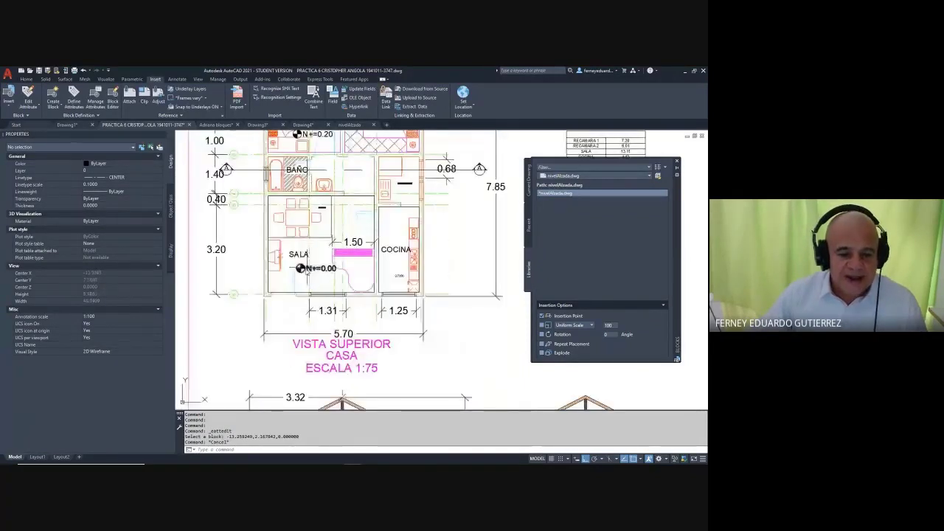
middle_click_drag(514, 378, 419, 311)
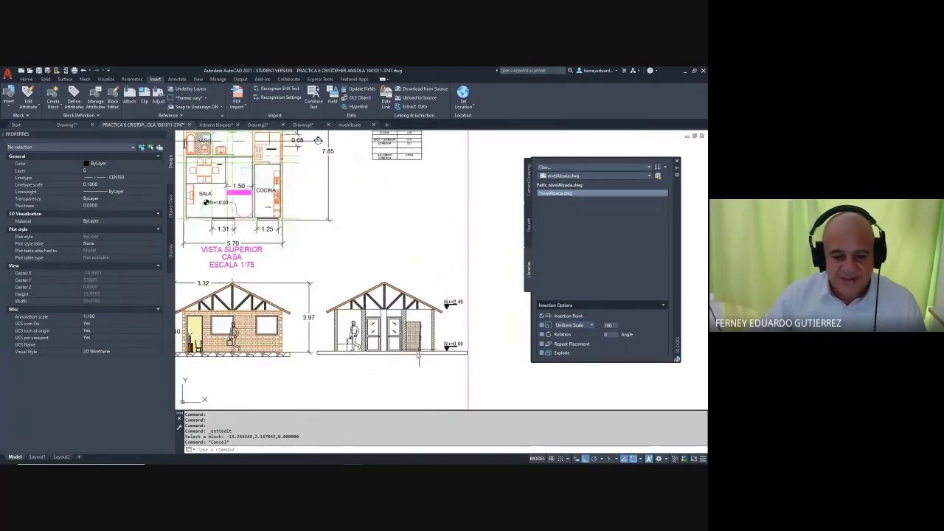
- Copy both level markers, N+=2.40 and N+=0.00, horizontally from the section to the right side of the brick front elevation
middle_click_drag(368, 367, 399, 334)
key("Escape")
key("Escape")
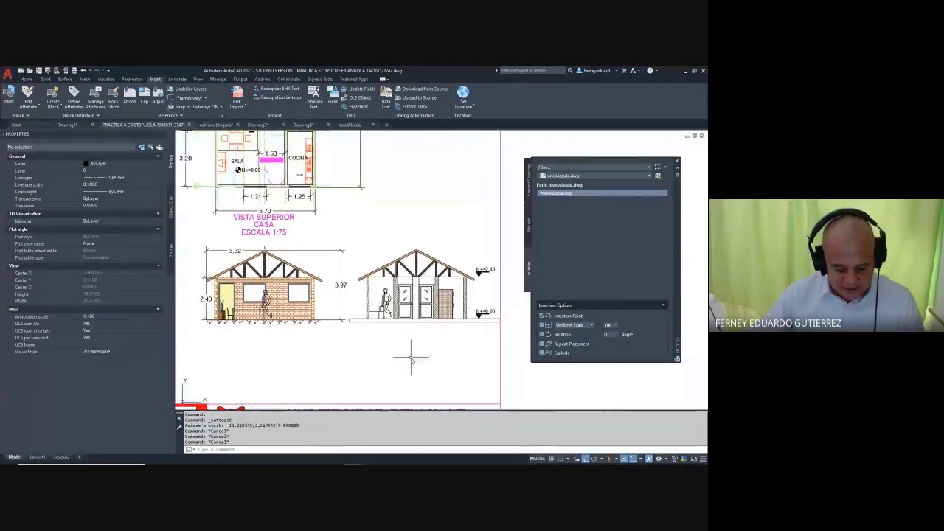
type("cp")
key("Return")
left_click(494, 263)
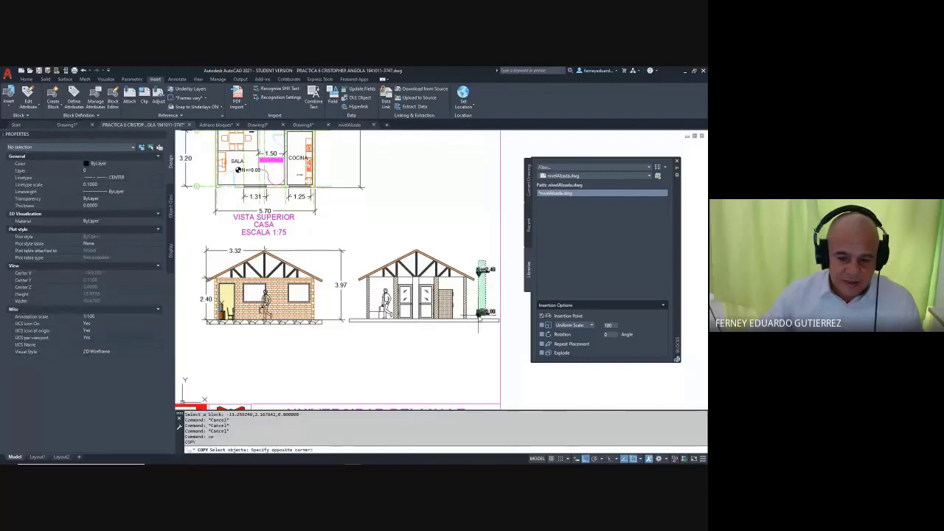
left_click(470, 325)
key("Return")
left_click(476, 352)
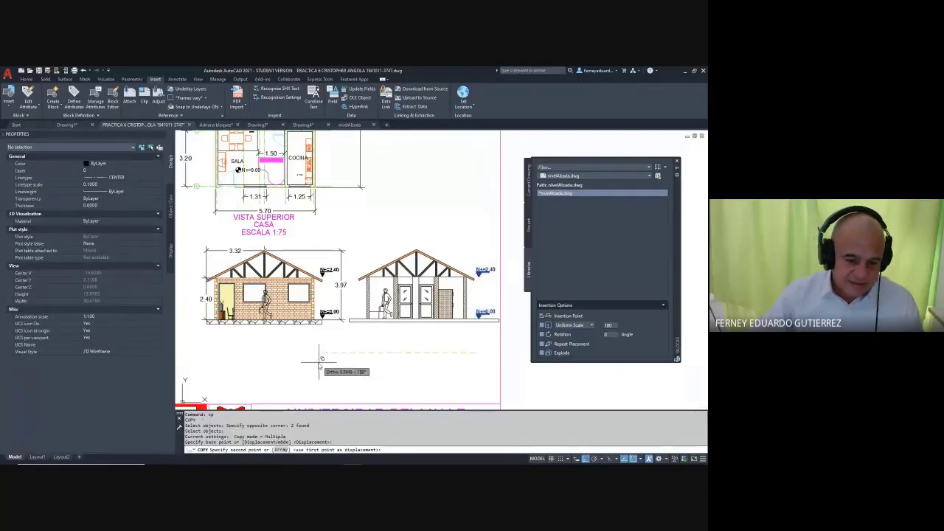
left_click(317, 361)
key("Escape")
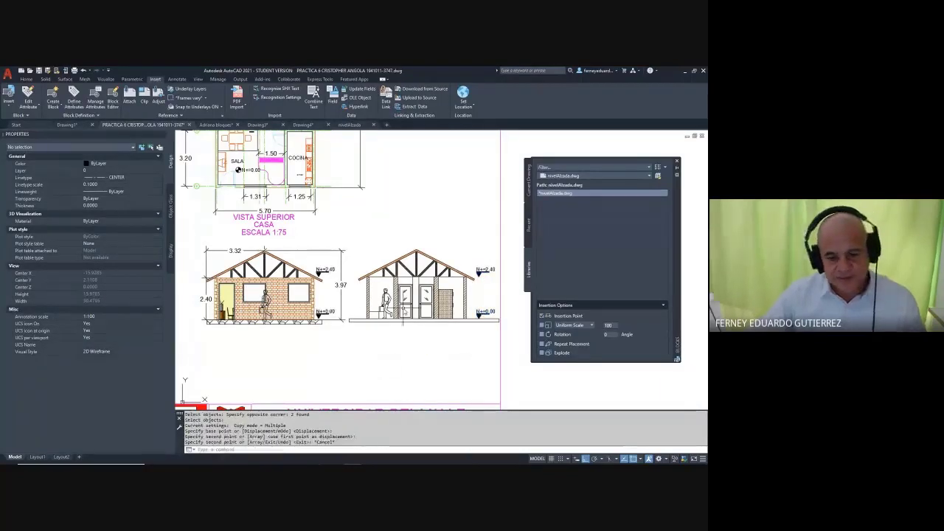
- Hatch the low block beside the walking figure in the section's left room with the current ANSI32 pattern
scroll(403, 314, "down", 3)
key("Escape")
key("Escape")
scroll(413, 266, "up", 2)
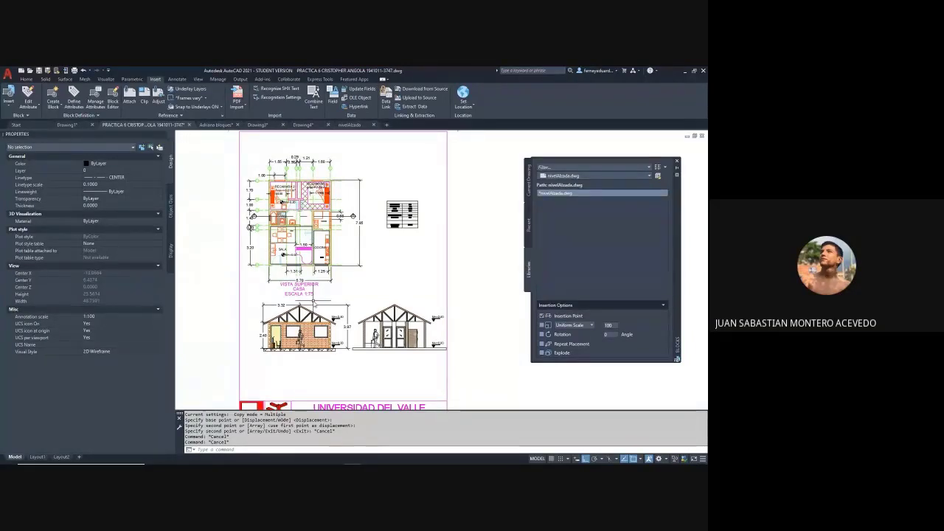
key("Escape")
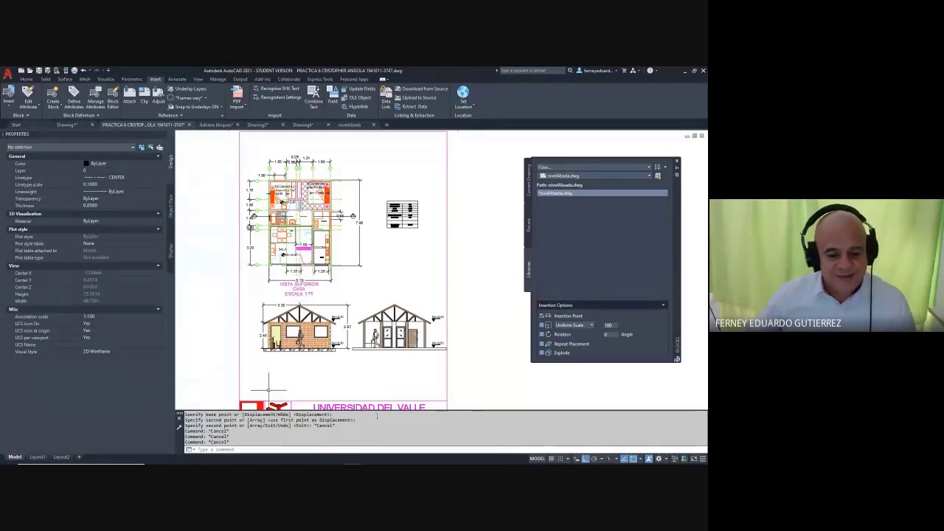
scroll(378, 352, "up", 8)
key("Escape")
key("Escape")
key("Escape")
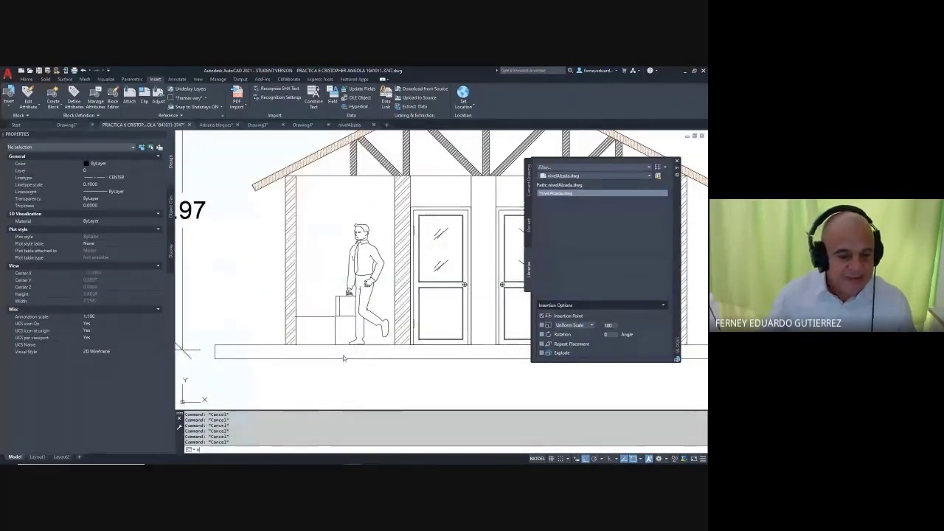
type("h")
key("Return")
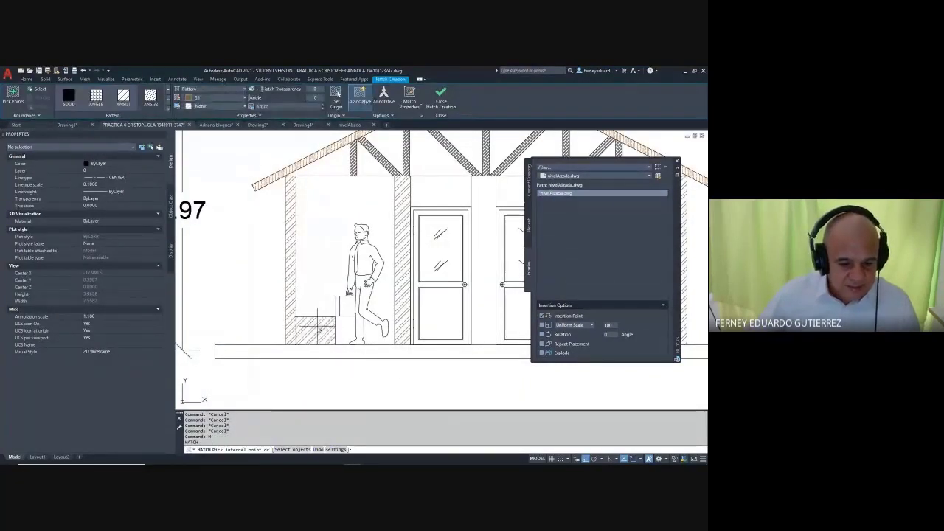
left_click(319, 330)
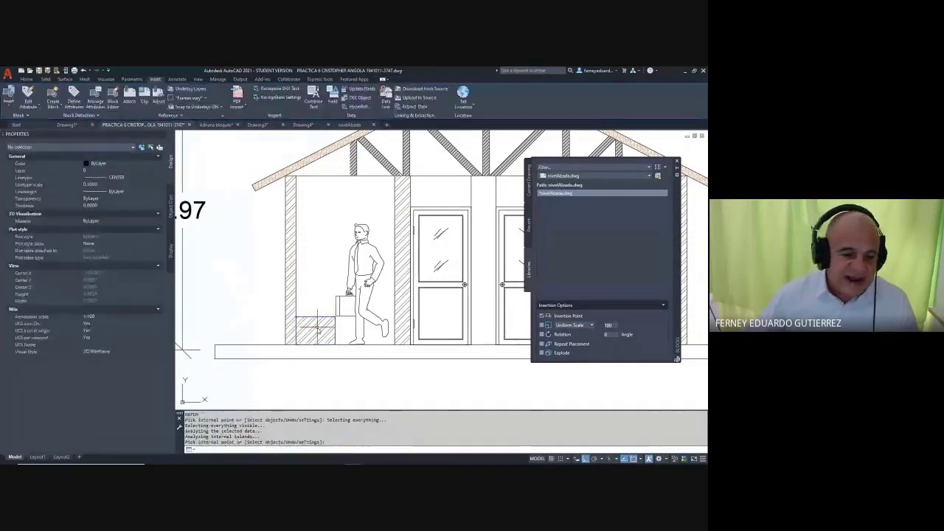
key("Escape")
- Set the angle of the low block's hatch to 90
left_click(318, 329)
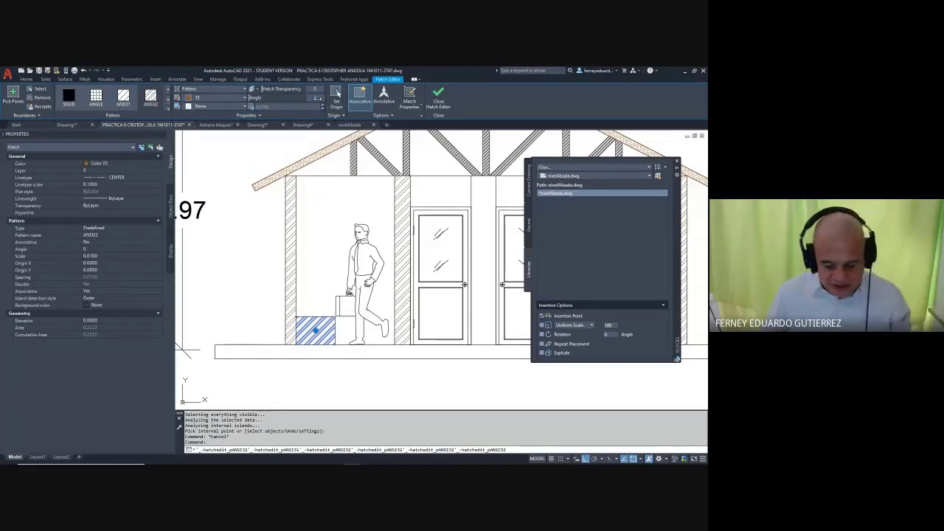
type("90")
key("Return")
key("Escape")
key("Escape")
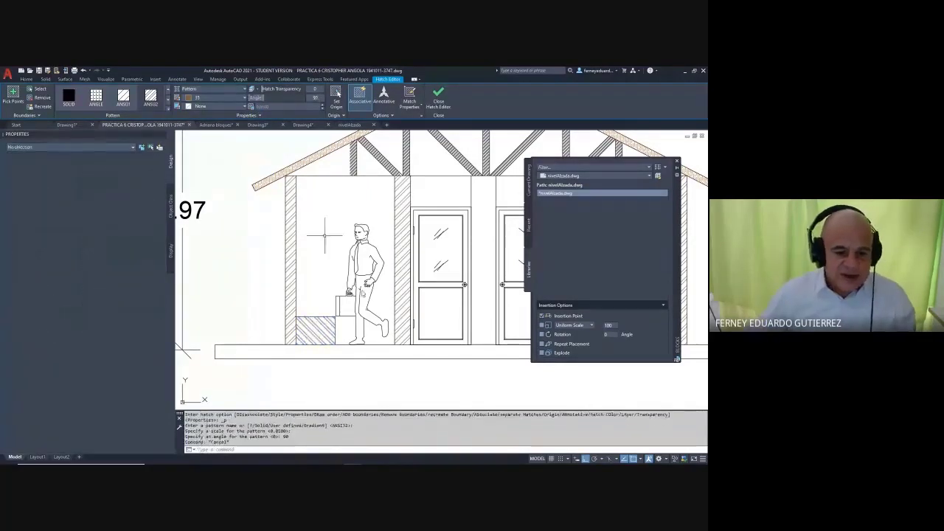
- Examine the floor plan, front elevation and section on the sheet, including the level markers and the wall hatching
middle_click_drag(336, 329, 329, 323)
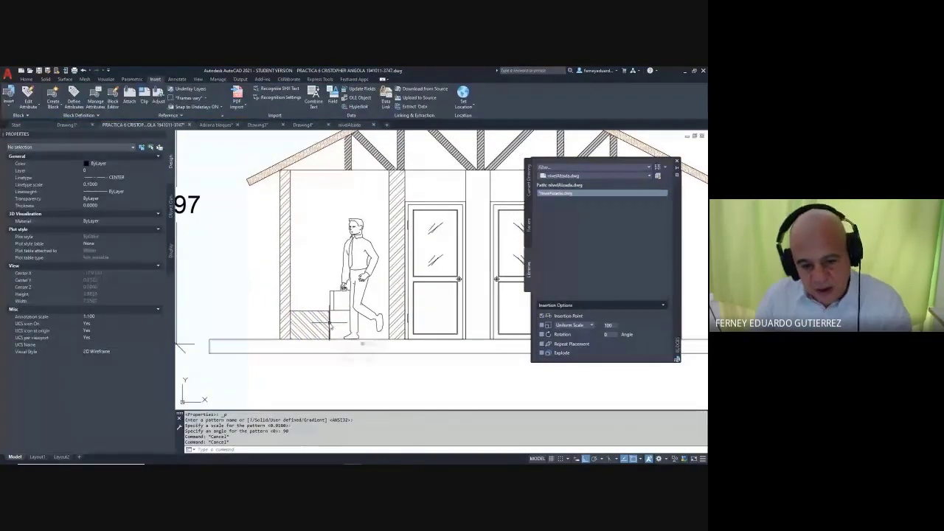
scroll(355, 309, "down", 5)
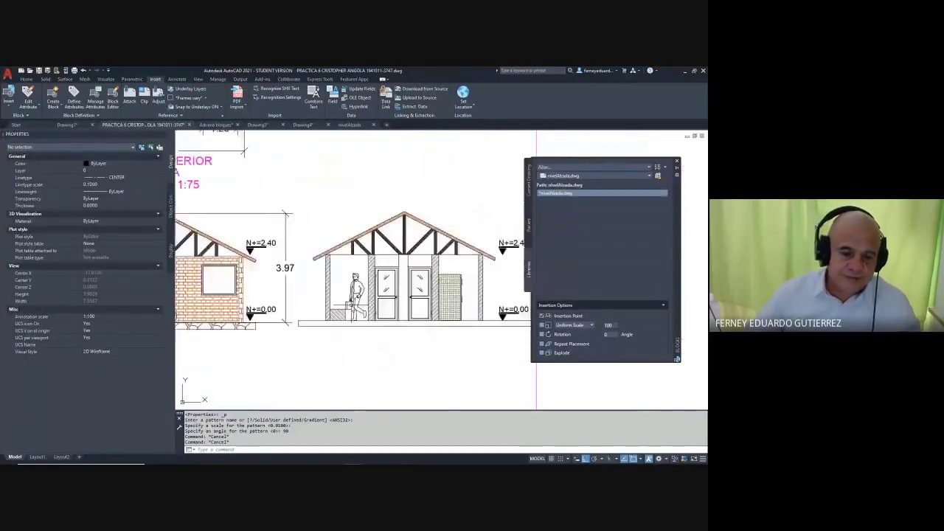
mouse_move(356, 309)
middle_mouse_down()
mouse_move(309, 307)
mouse_move(318, 330)
middle_mouse_up()
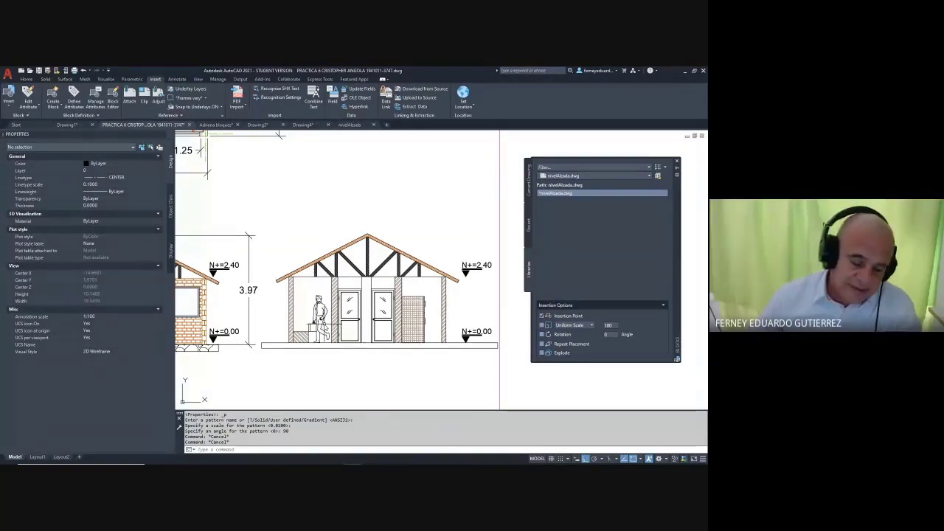
scroll(387, 204, "down", 2)
mouse_move(389, 208)
middle_mouse_down()
mouse_move(398, 277)
mouse_move(387, 277)
mouse_move(387, 312)
middle_mouse_up()
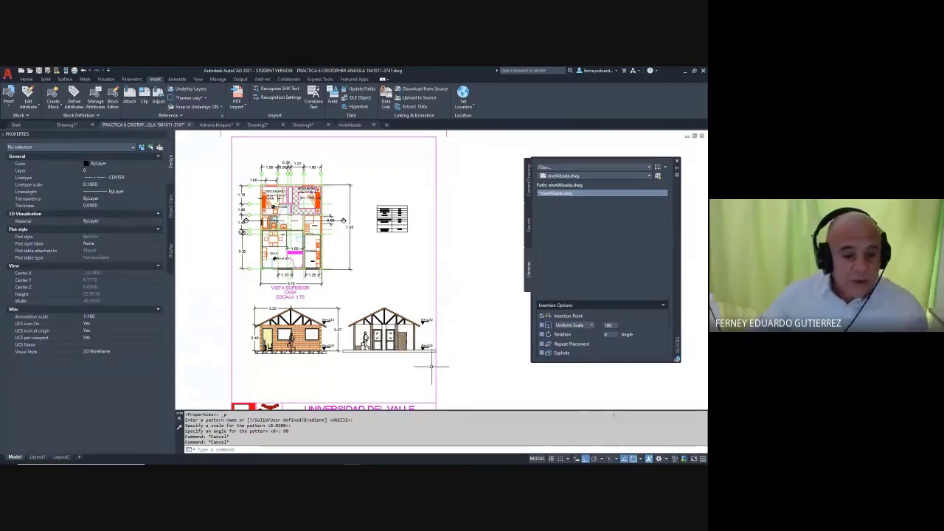
mouse_move(419, 296)
middle_mouse_down()
mouse_move(430, 316)
mouse_move(426, 283)
middle_mouse_up()
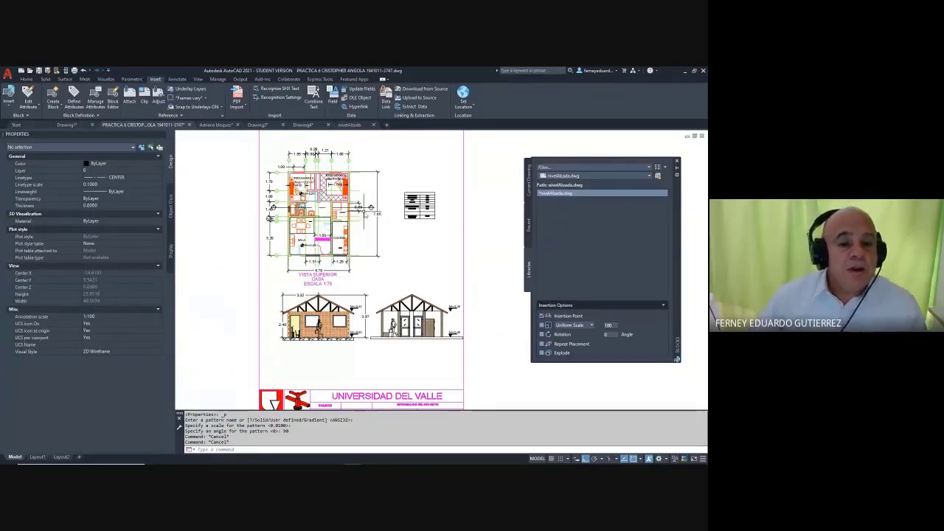
scroll(357, 221, "down", 4)
scroll(356, 225, "up", 4)
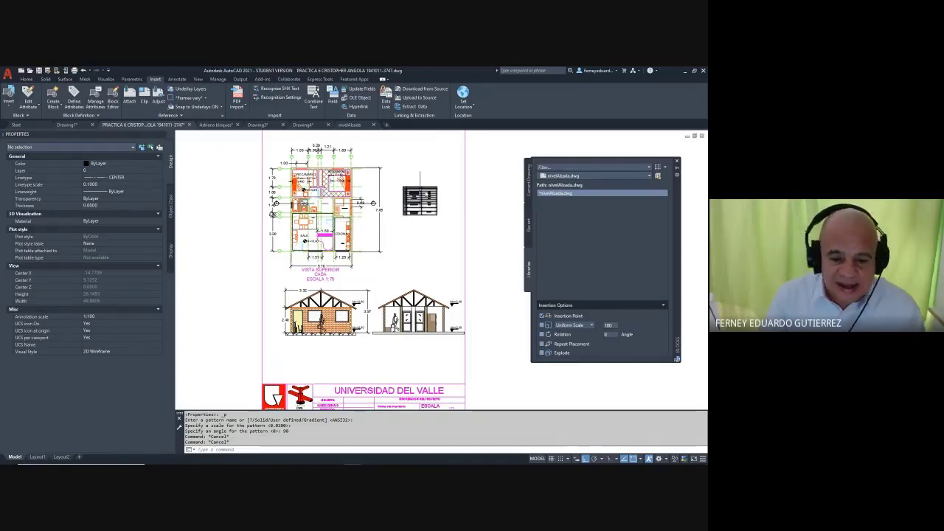
scroll(413, 325, "up", 5)
scroll(398, 325, "down", 4)
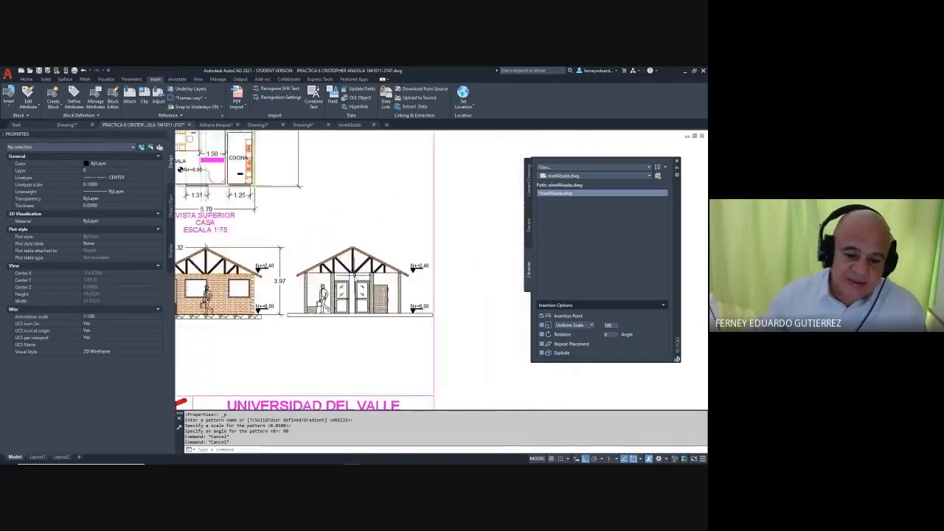
scroll(335, 274, "up", 2)
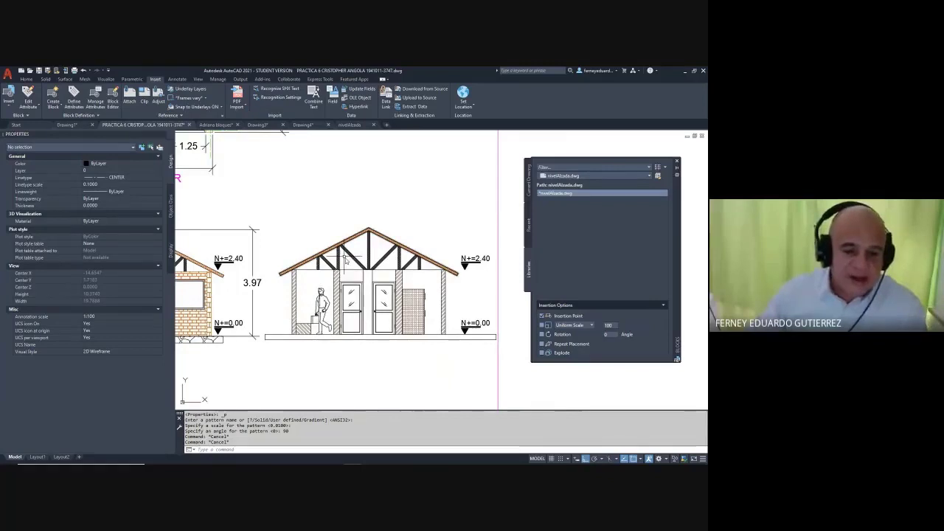
middle_click_drag(354, 302, 371, 306)
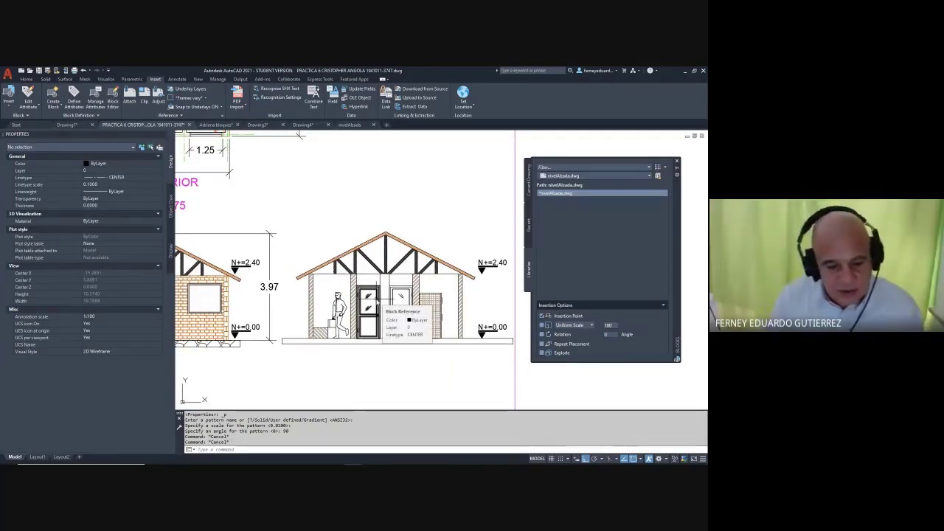
- Hatch the floor slab beneath the section with the current ANSI32 pattern
scroll(321, 345, "up", 5)
scroll(320, 348, "down", 3)
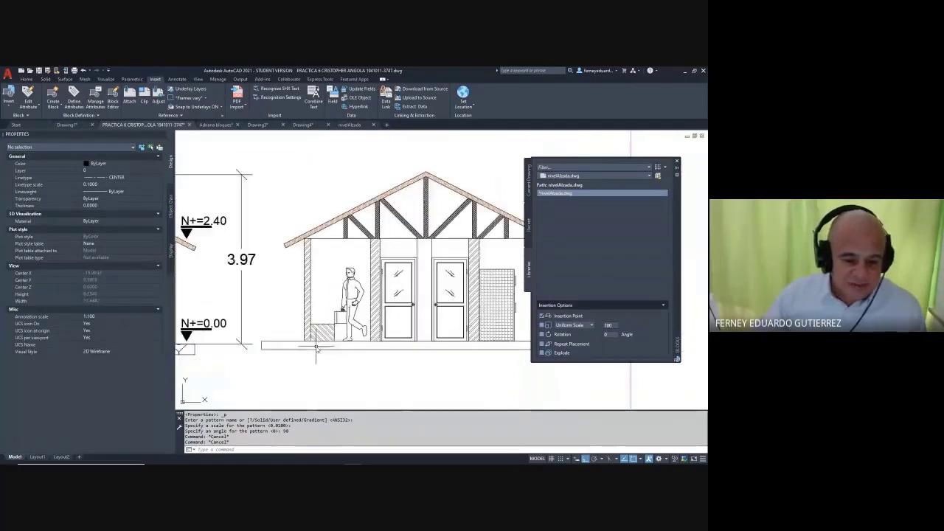
key("Escape")
key("Escape")
type("h")
key("Return")
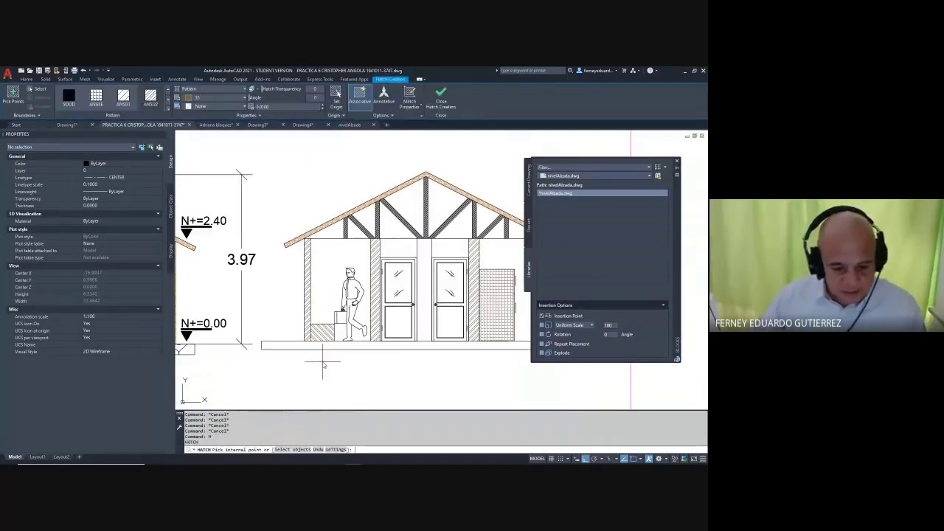
left_click(328, 349)
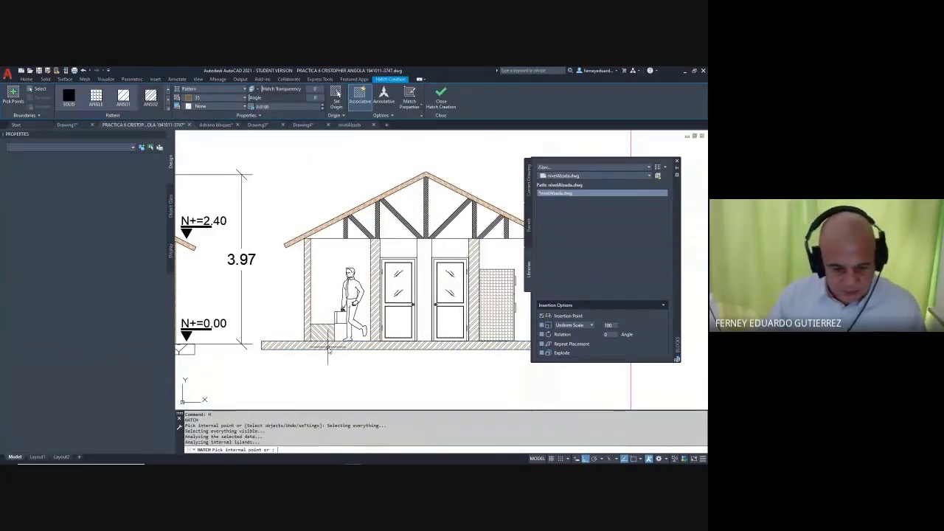
key("Return")
key("Escape")
- Change the floor slab's hatch pattern to AR-CONC
left_click(315, 347)
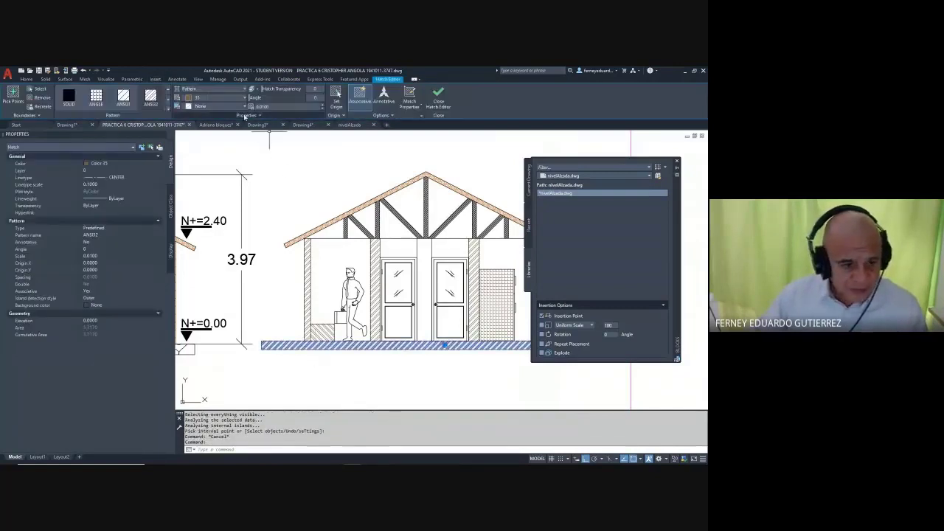
left_click(151, 97)
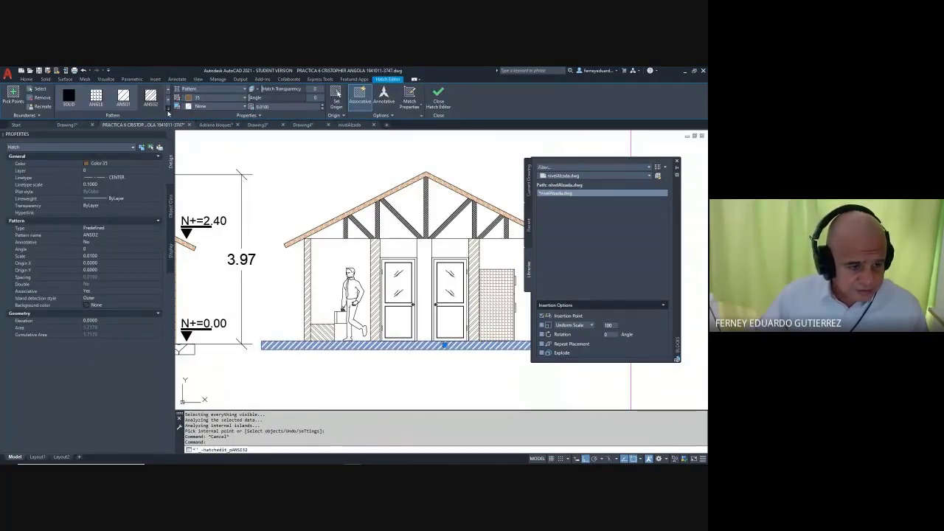
left_click(168, 112)
left_click(151, 122)
left_click(150, 175)
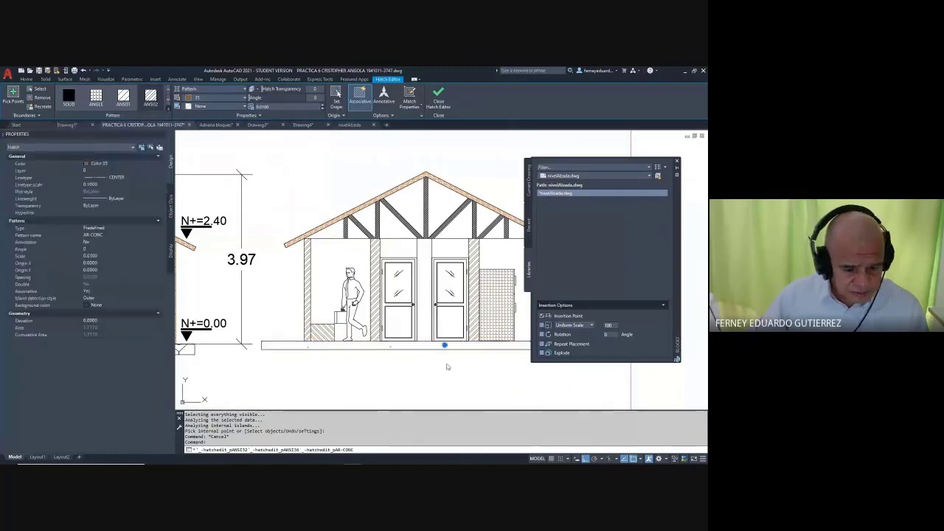
key("Escape")
- Set the scale of the floor slab's concrete hatch to 0.001
scroll(385, 350, "up", 5)
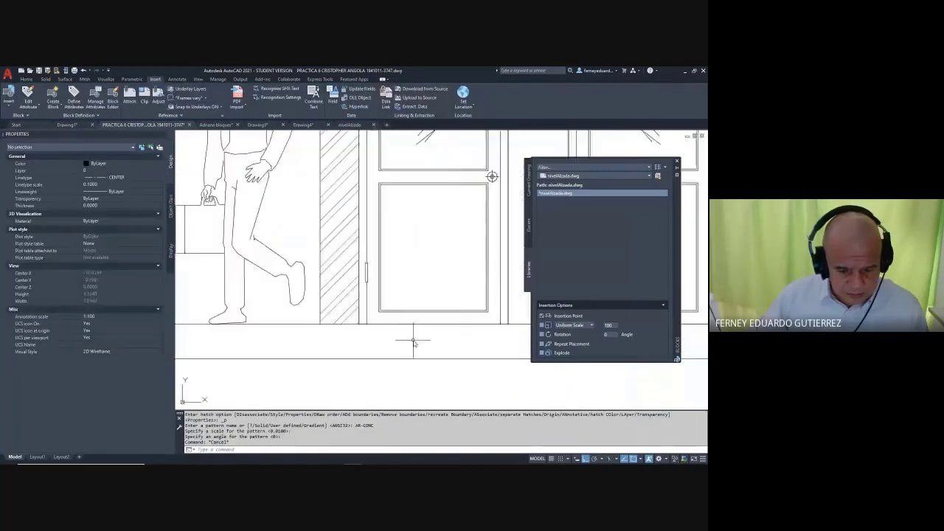
left_click(400, 344)
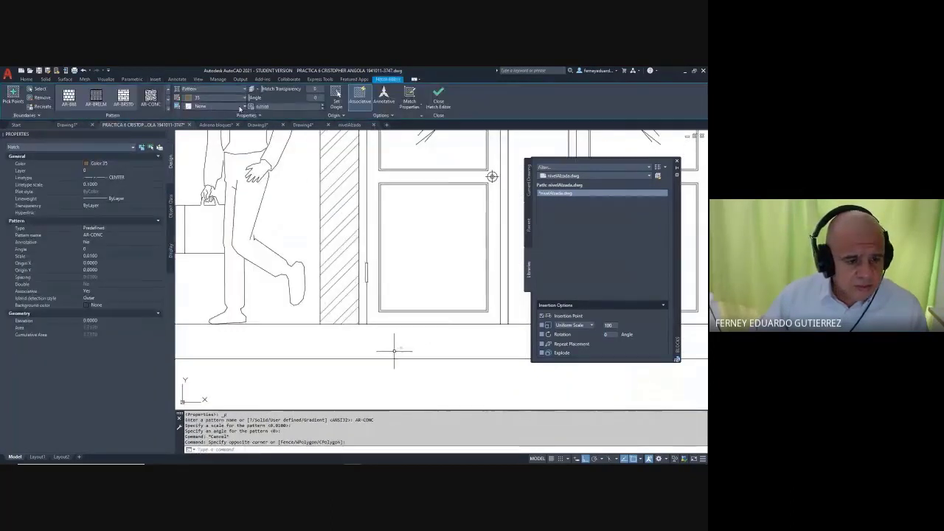
left_click(282, 107)
type("0")
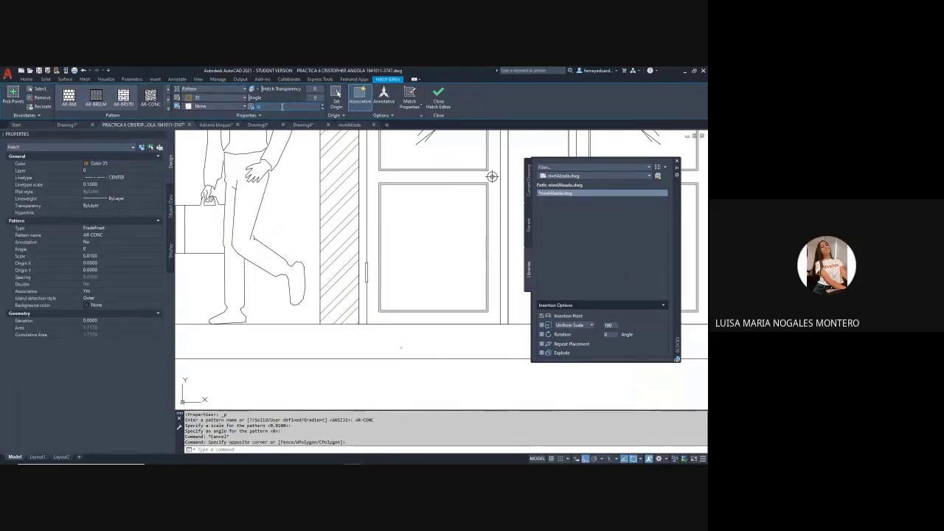
type(".001")
key("Return")
key("Escape")
key("Escape")
key("Escape")
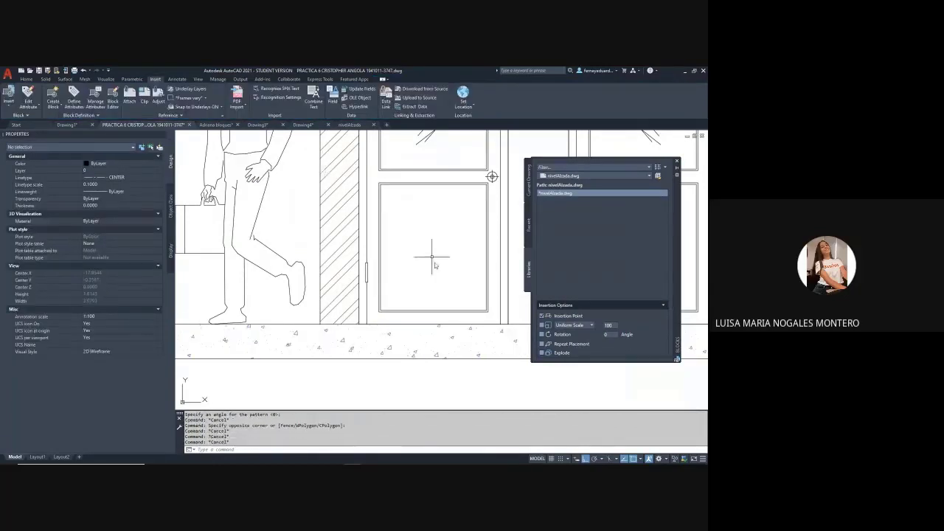
scroll(433, 264, "down", 5)
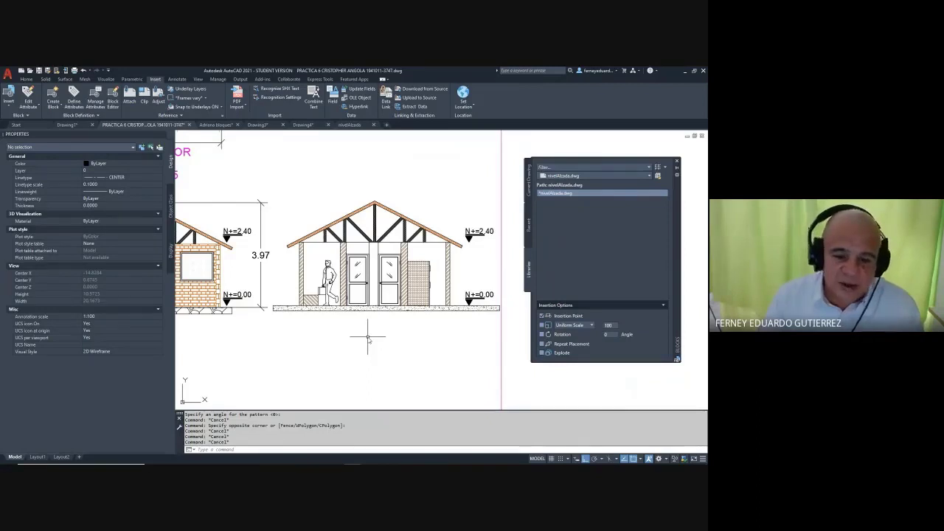
scroll(368, 338, "down", 5)
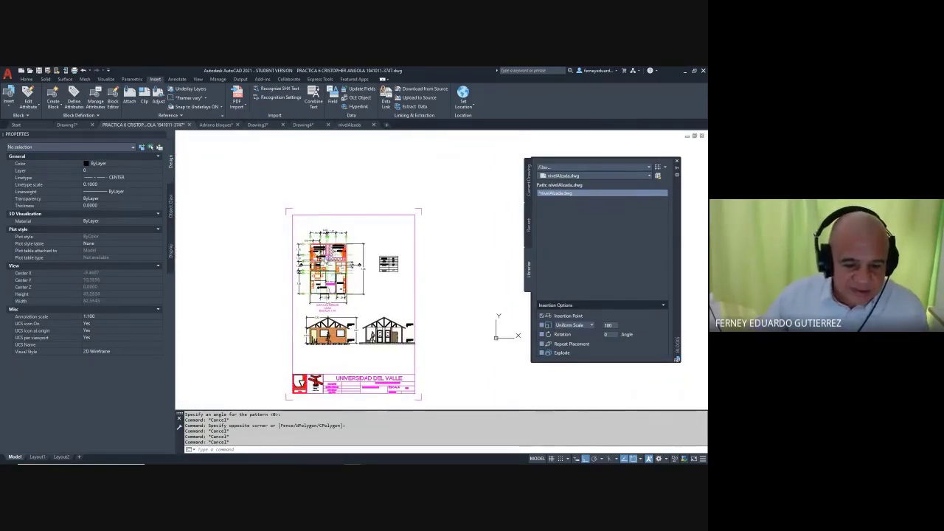
scroll(328, 262, "up", 2)
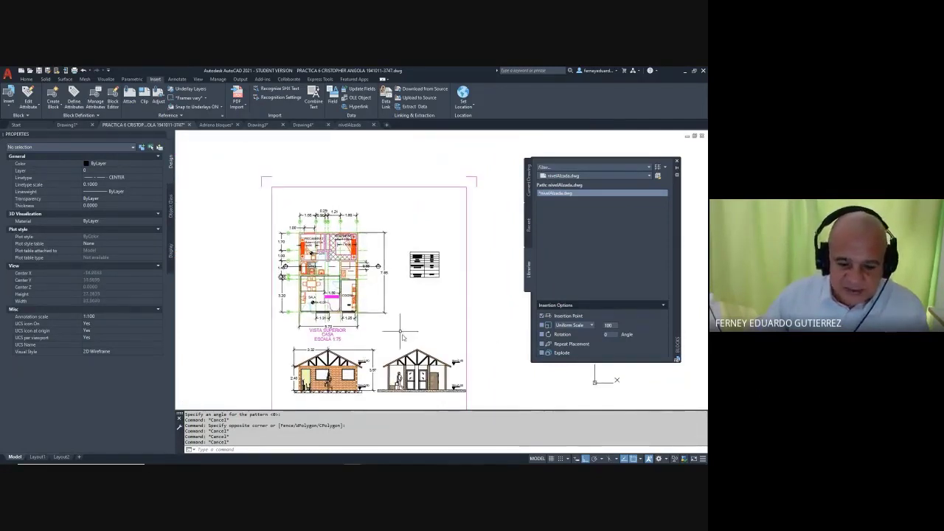
middle_click_drag(405, 345, 378, 280)
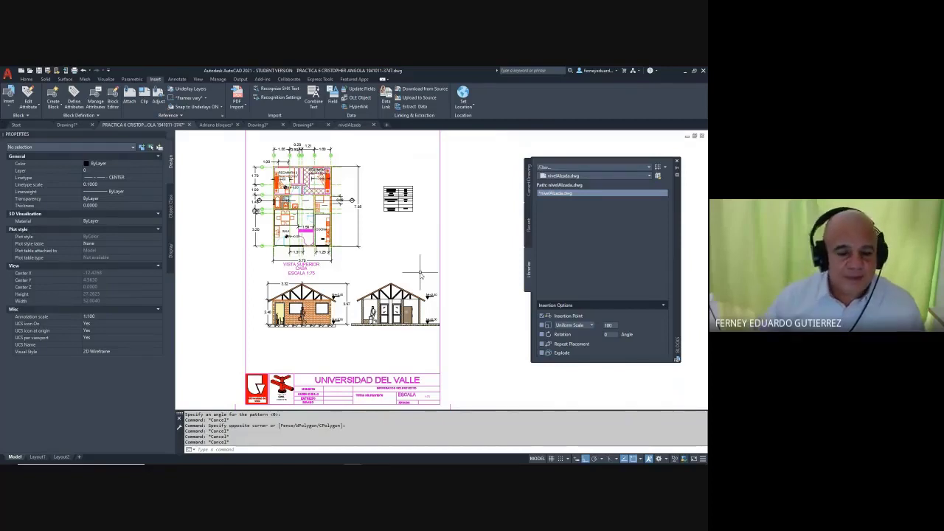
key("Escape")
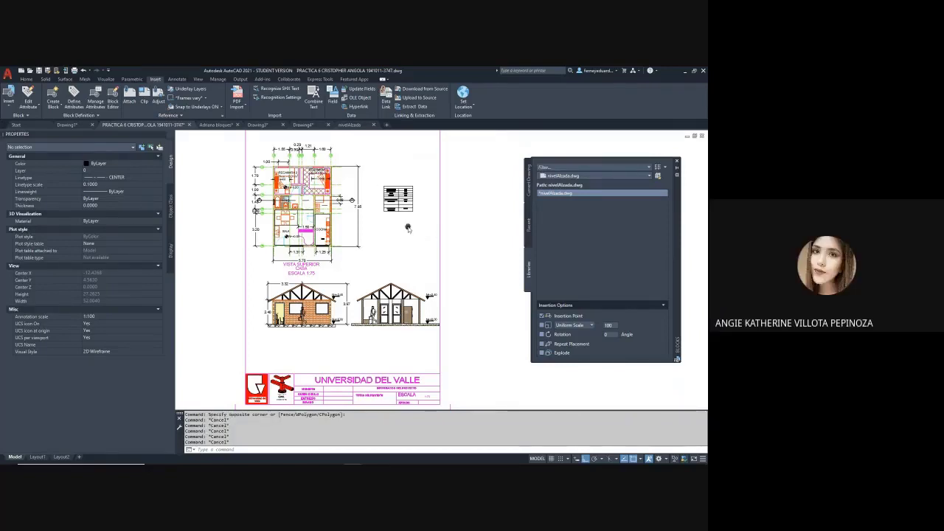
- Move the table beside the floor plan straight up toward the upper edge of the sheet
middle_click_drag(407, 228, 407, 244)
type("m")
key("Return")
left_click(418, 175)
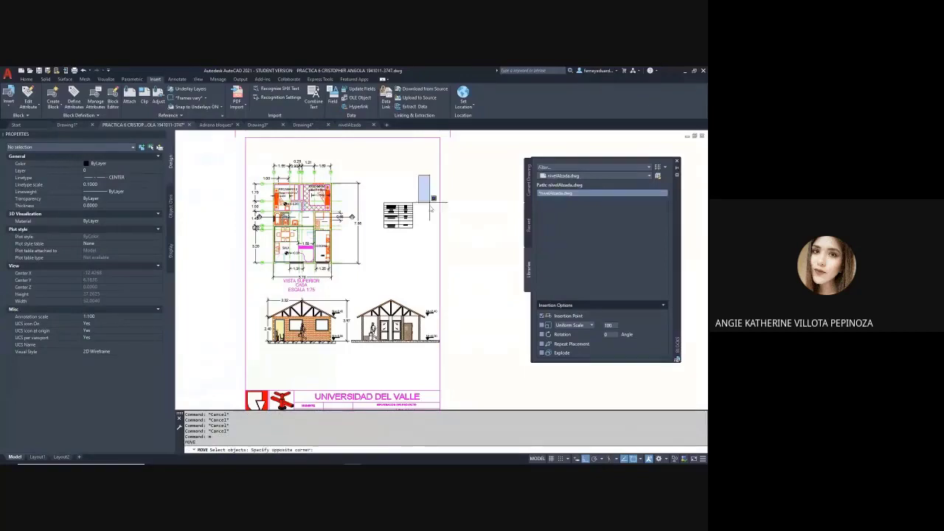
left_click(431, 209)
key("Return")
left_click(463, 235)
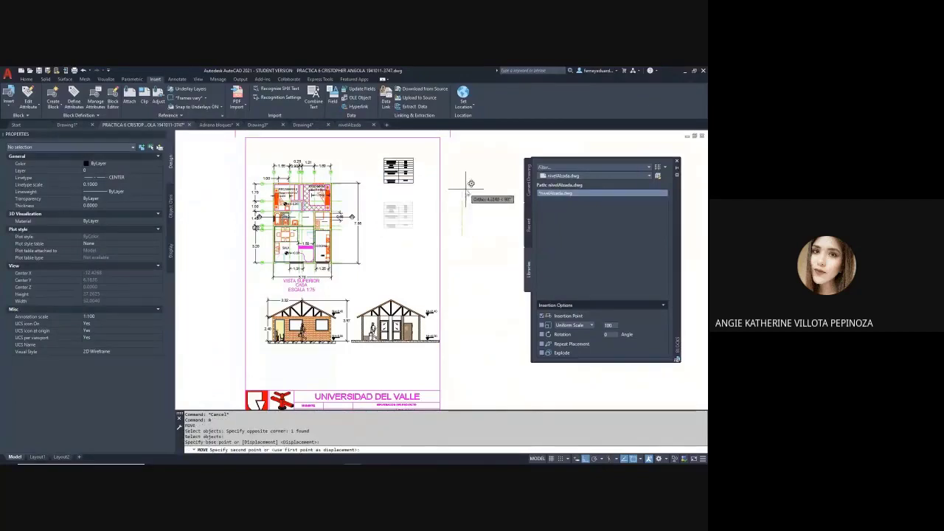
left_click(464, 196)
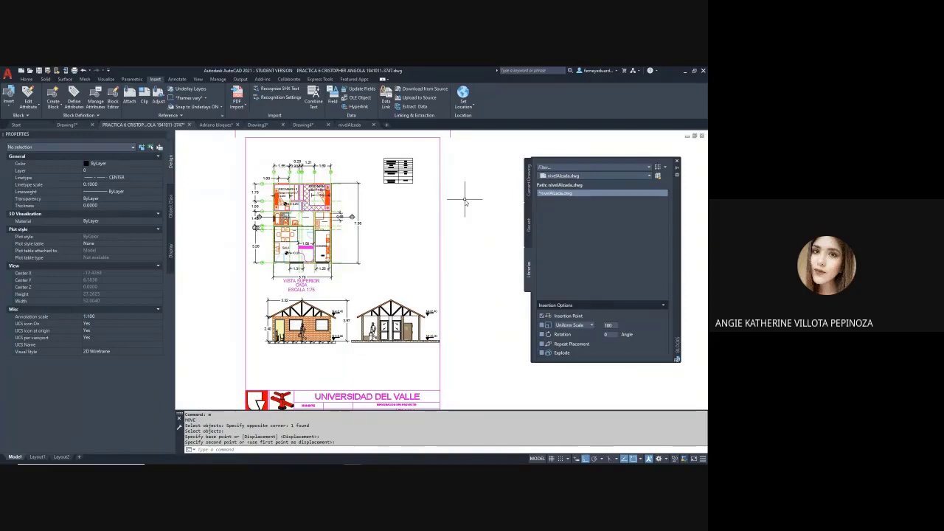
- Examine where section line A crosses the bathroom window in the floor plan, and compare it with the elevation and section below
scroll(466, 269, "up", 2)
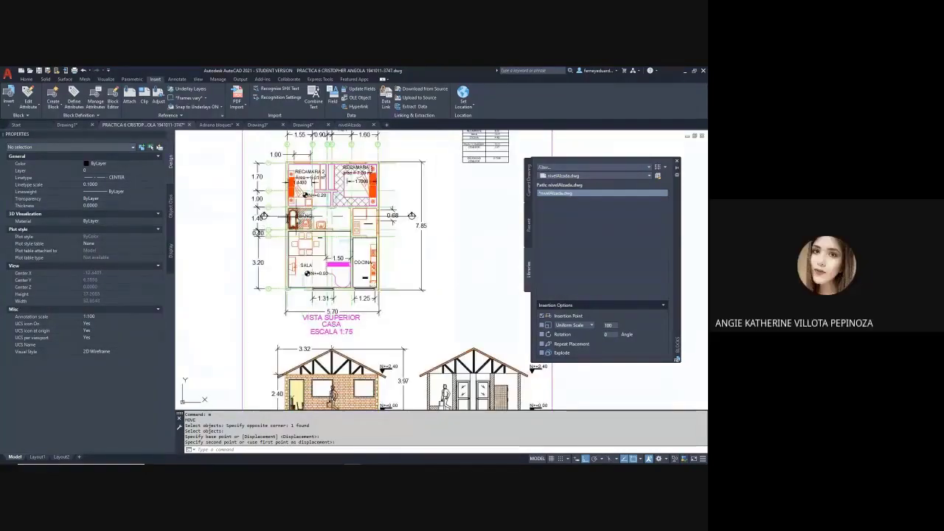
scroll(278, 211, "up", 5)
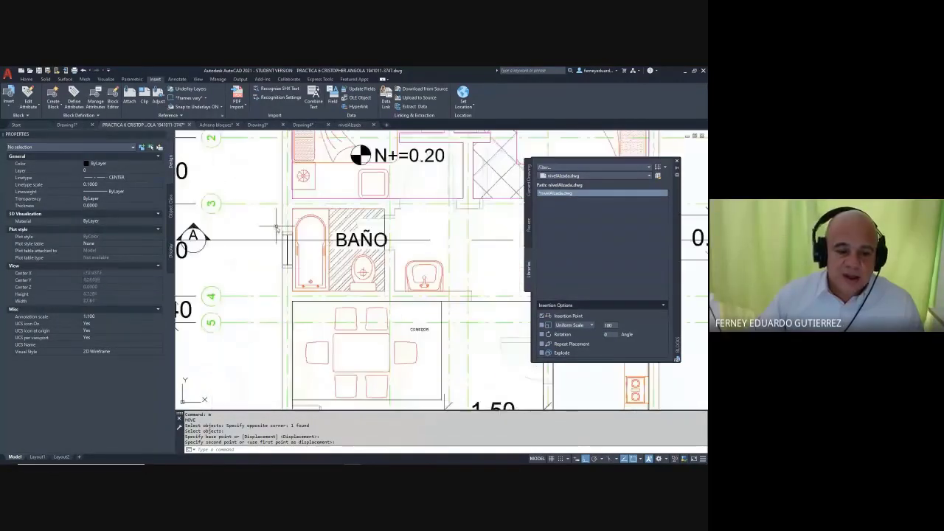
left_click(245, 229)
key("Escape")
left_click(268, 230)
left_click(263, 257)
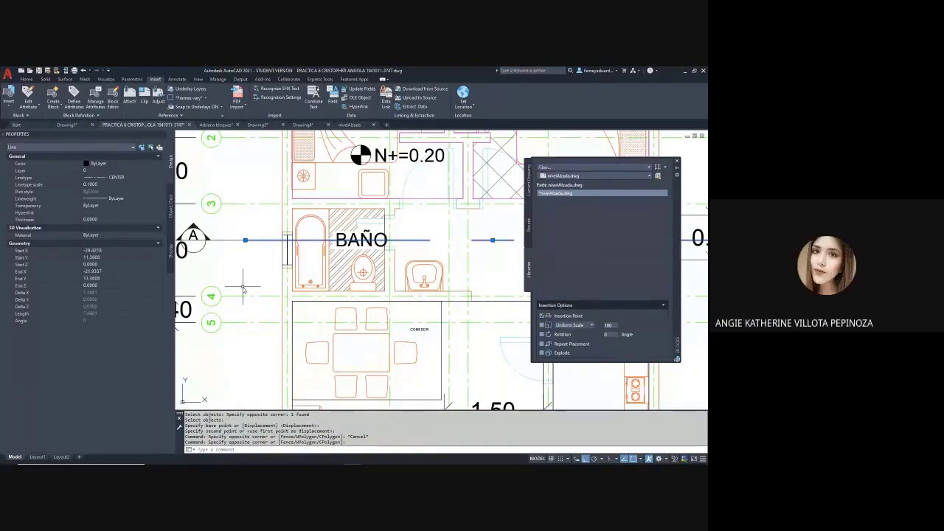
scroll(282, 240, "up", 4)
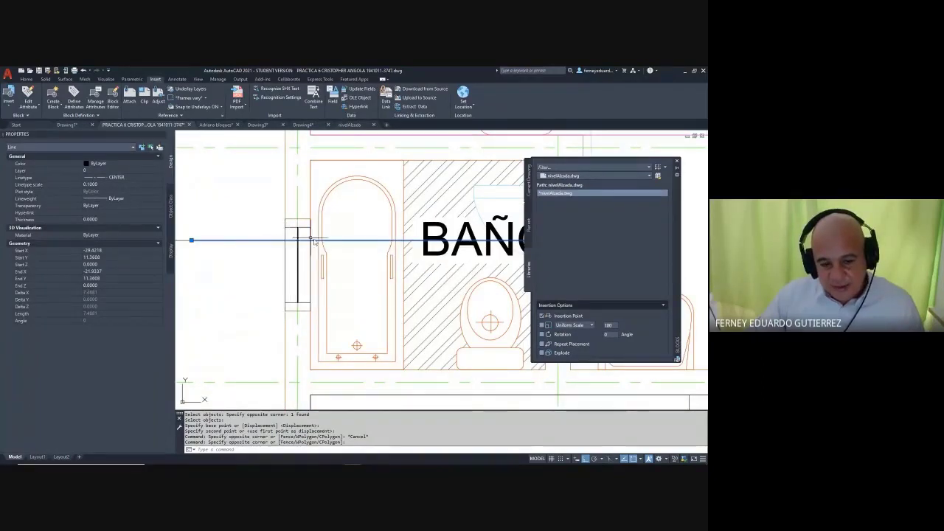
scroll(306, 239, "down", 2)
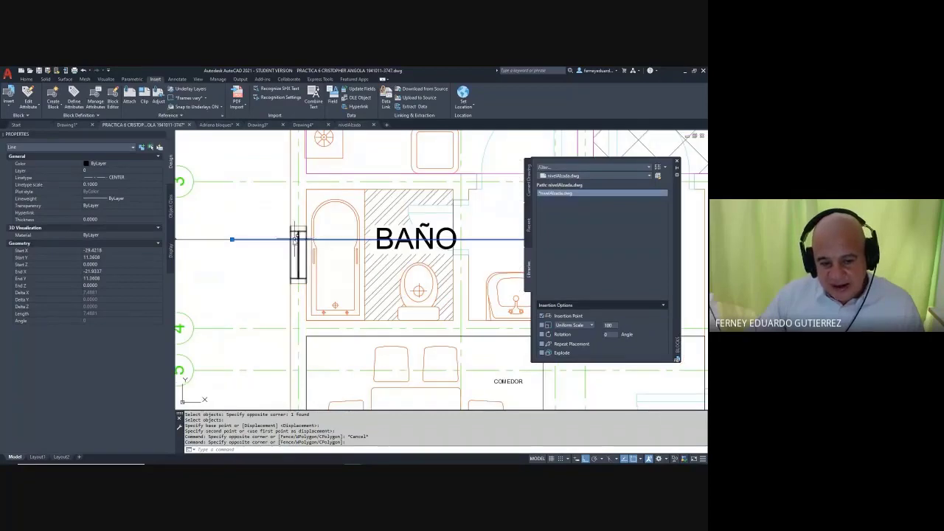
scroll(296, 234, "up", 2)
scroll(302, 229, "down", 5)
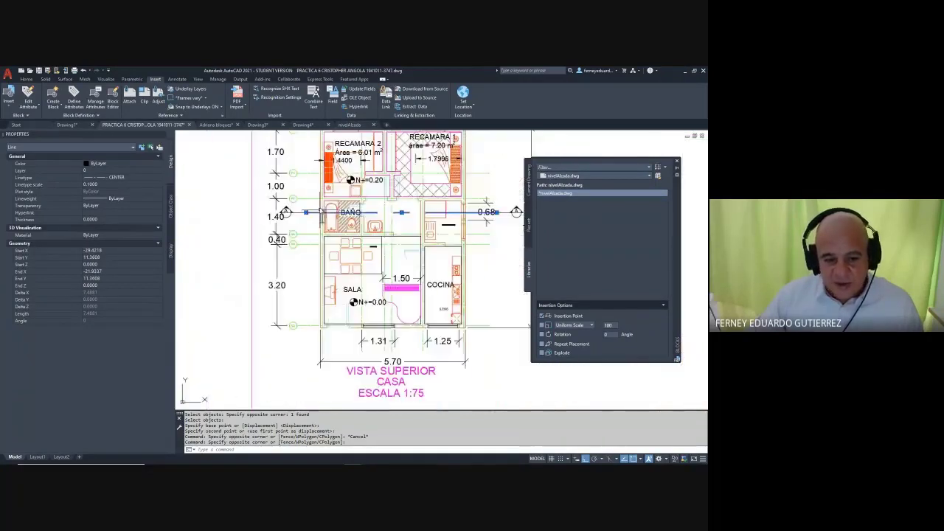
middle_click_drag(322, 321, 320, 278)
mouse_move(331, 368)
middle_mouse_down()
mouse_move(319, 294)
mouse_move(219, 228)
middle_mouse_up()
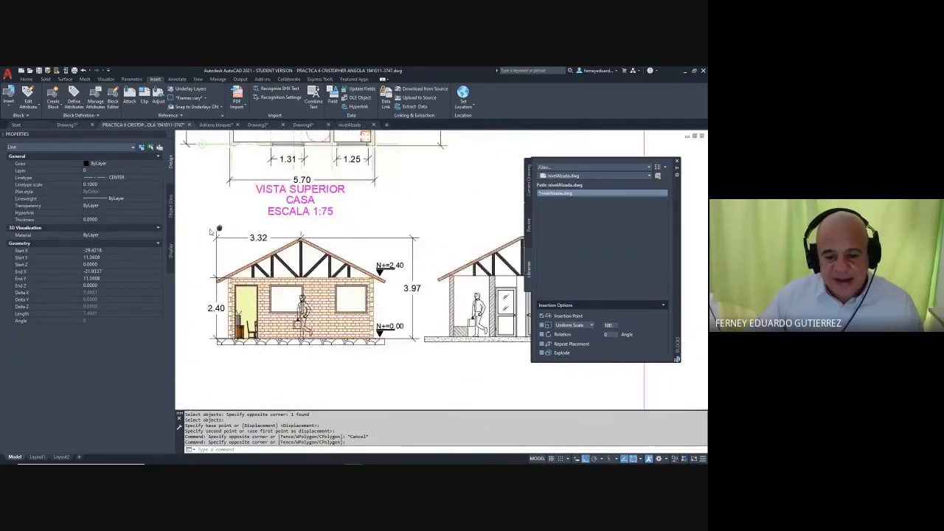
- Delete the hatch of the section's left exterior wall
scroll(443, 295, "up", 3)
left_click(370, 310)
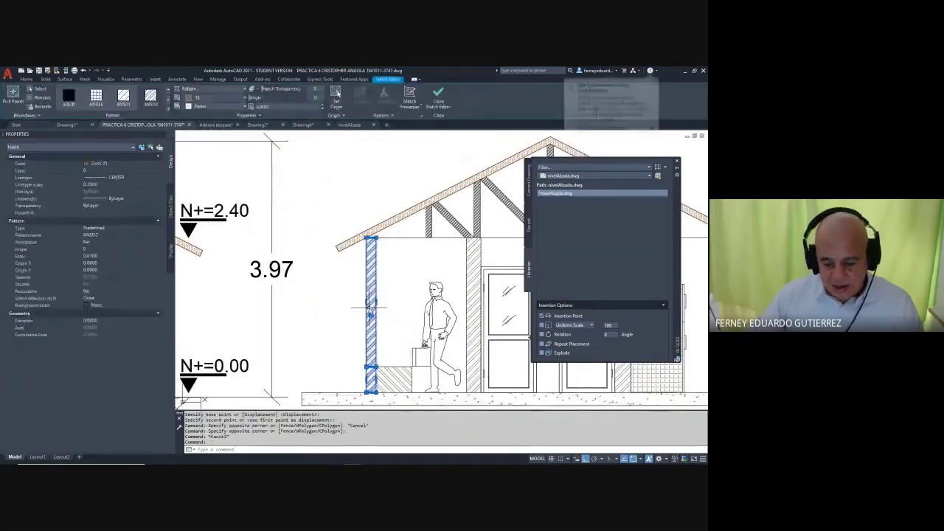
key("Delete")
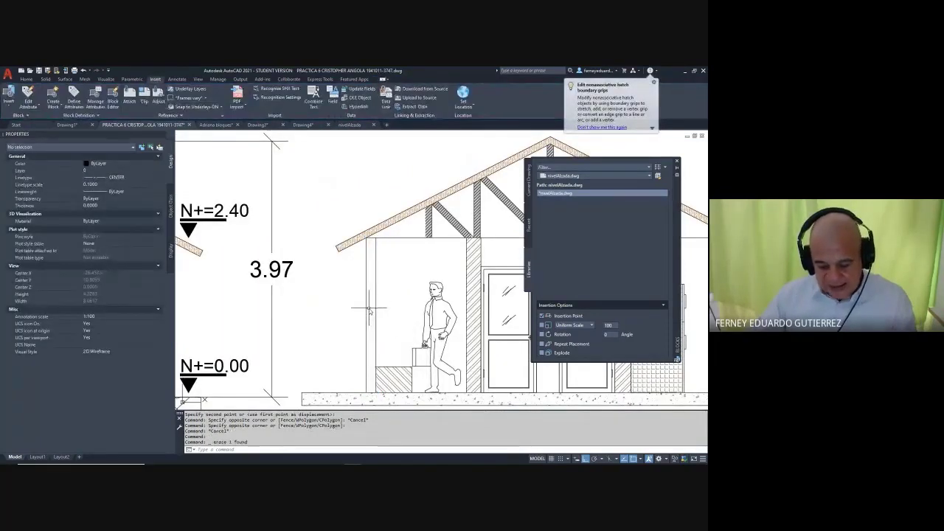
type("l")
key("Return")
scroll(387, 341, "up", 3)
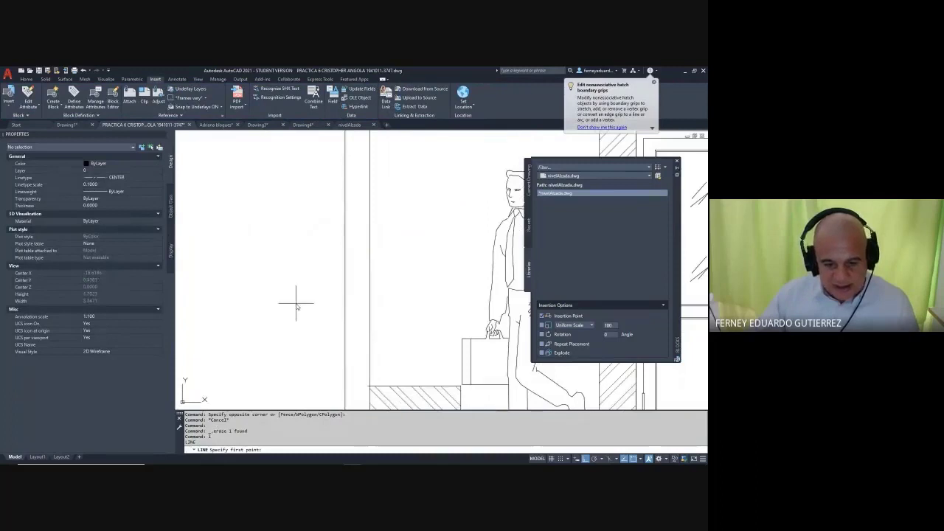
scroll(302, 302, "down", 3)
key("Escape")
key("Escape")
key("Escape")
key("Escape")
- Undo the deletion of the left exterior wall's hatch in the section
type(".")
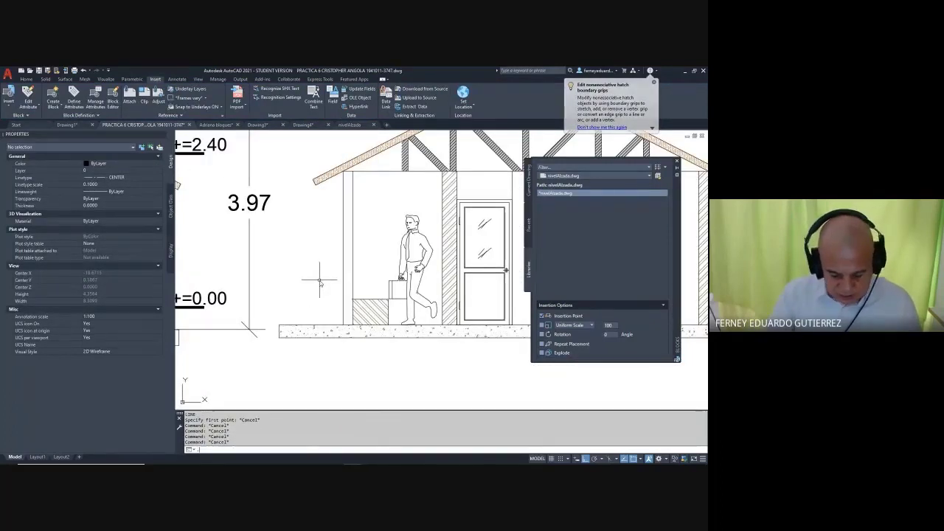
type("l")
key("BackSpace")
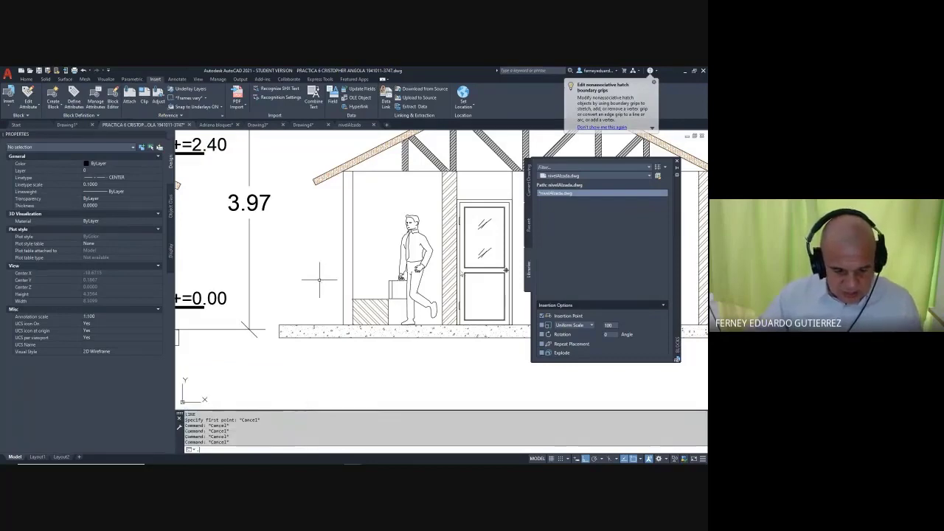
type("u")
key("Return")
key("Escape")
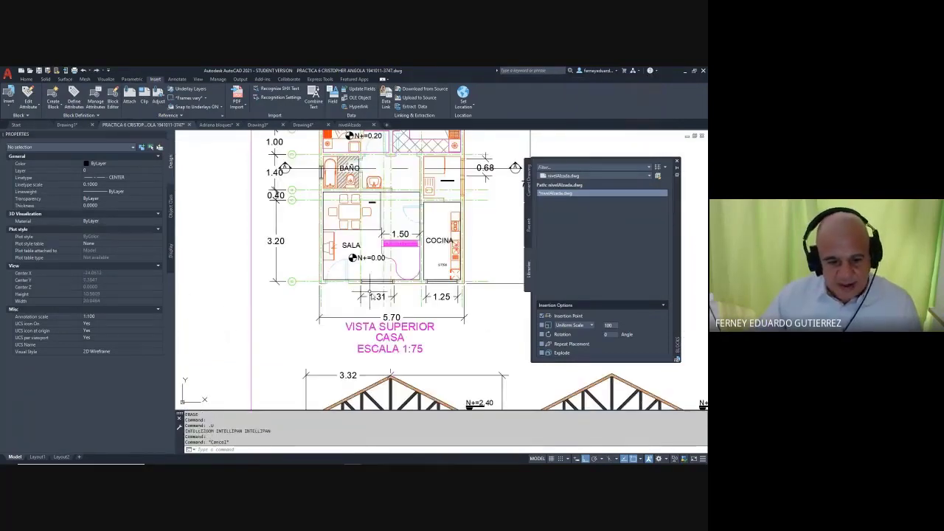
key("Escape")
- Erase the hatch from the left exterior wall of the section
scroll(210, 236, "down", 2)
scroll(332, 350, "up", 2)
scroll(312, 302, "up", 5)
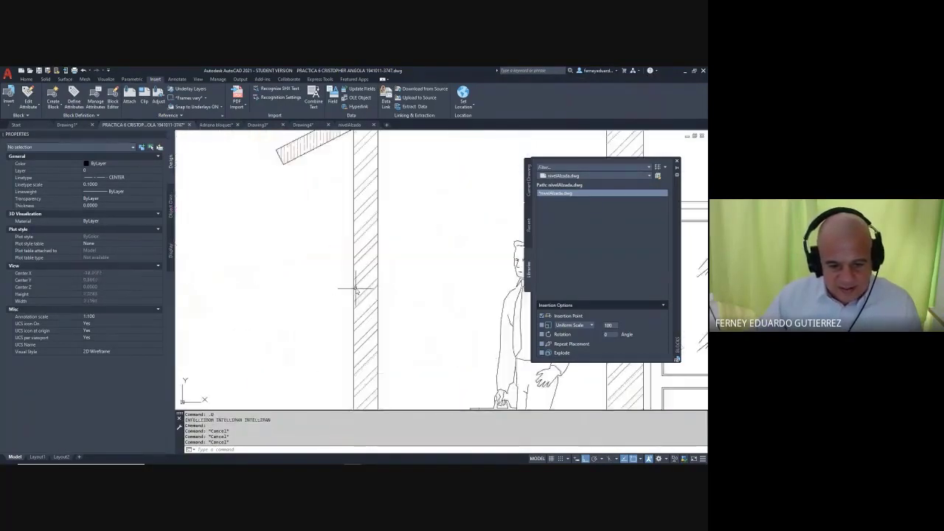
left_click(355, 275)
key("Delete")
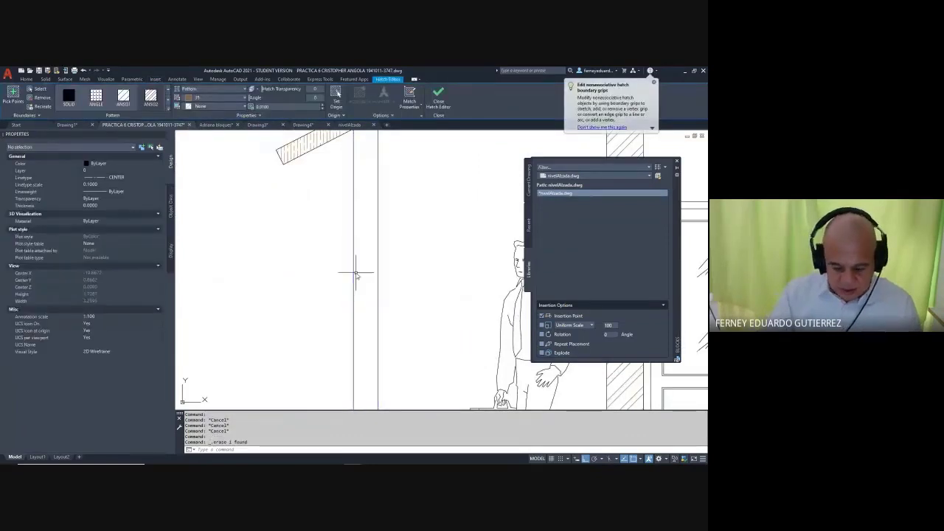
- Offset the top line of the section's floor slab upward by 0.9 for the window sill
type("O")
key("Return")
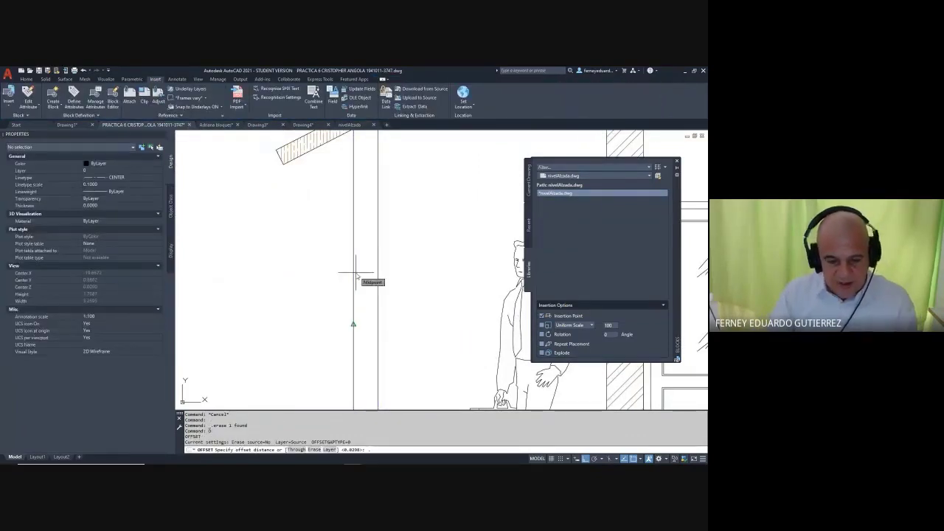
type(".9")
key("Return")
scroll(370, 361, "down", 4)
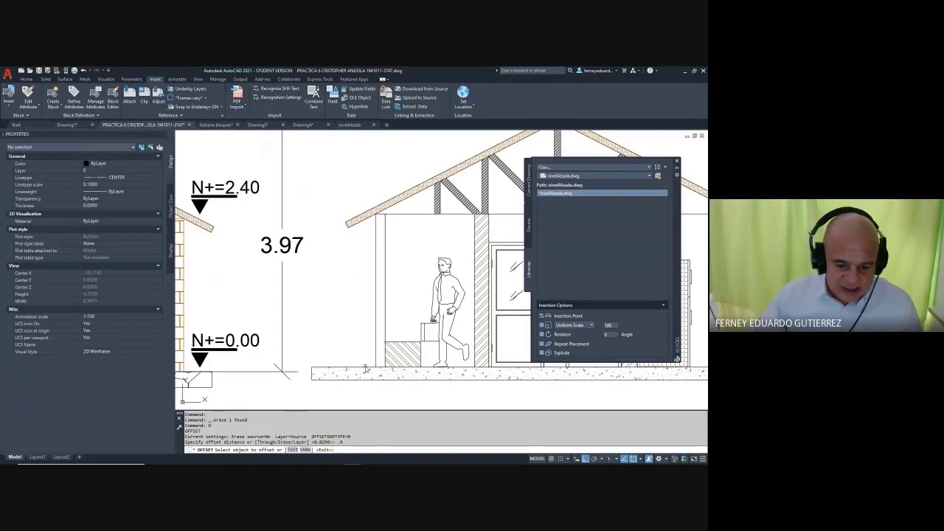
left_click(365, 368)
left_click(362, 333)
key("Escape")
key("Escape")
key("Escape")
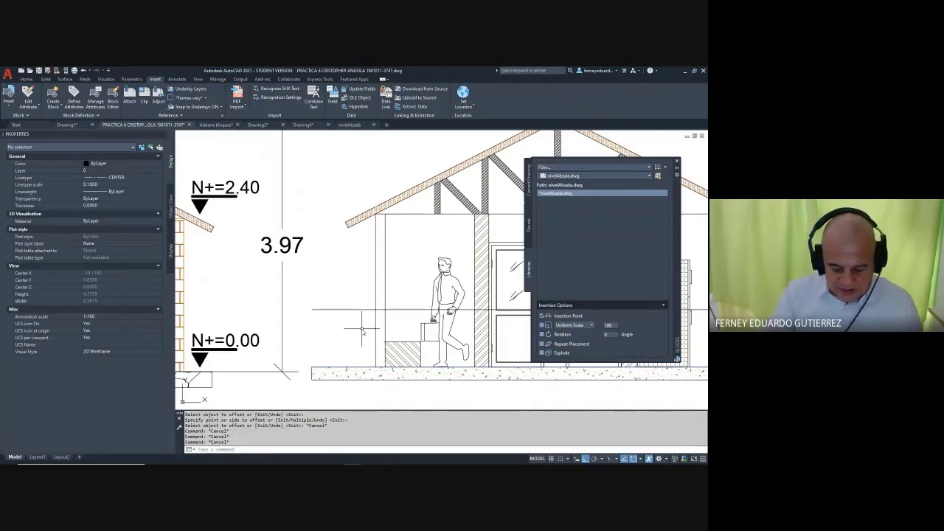
- Offset the sill line upward by 1.1 for the head of the window opening
type("o")
key("Return")
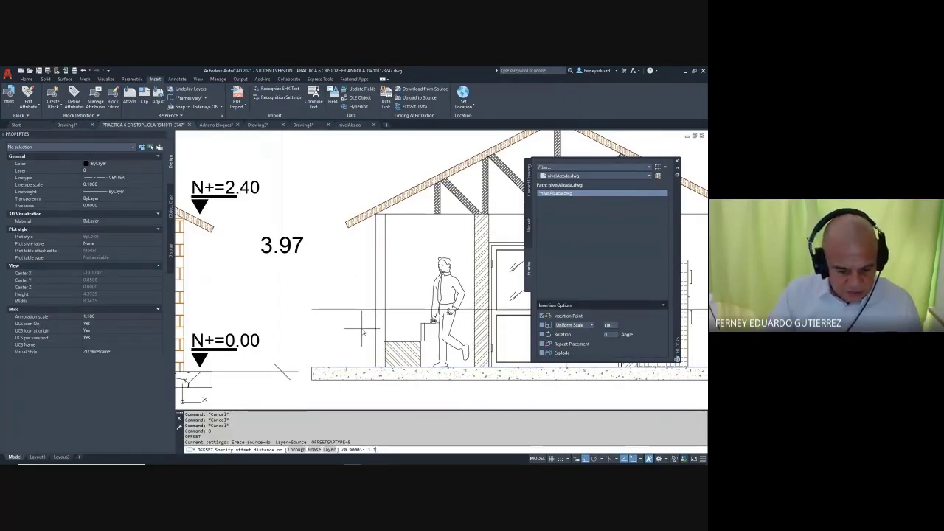
type("1.1")
key("Return")
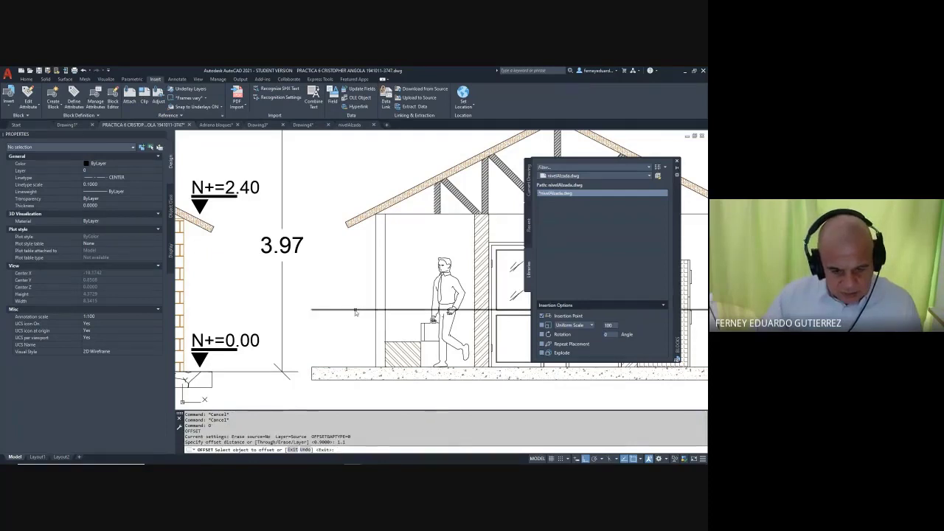
left_click(356, 310)
key("Escape")
key("Escape")
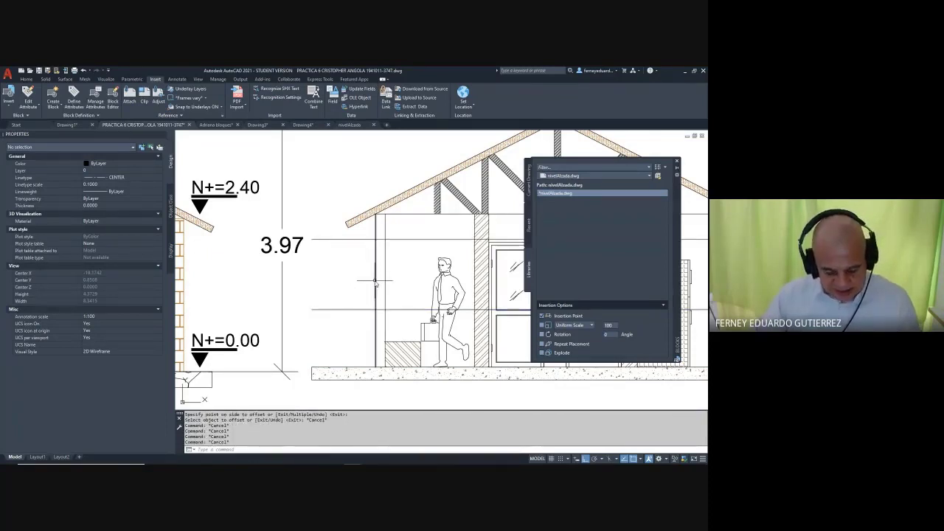
- Trim the sill and head lines on both sides so they stay only within the left exterior wall's thickness
type("tr")
key("Return")
left_click(398, 235)
left_click(379, 306)
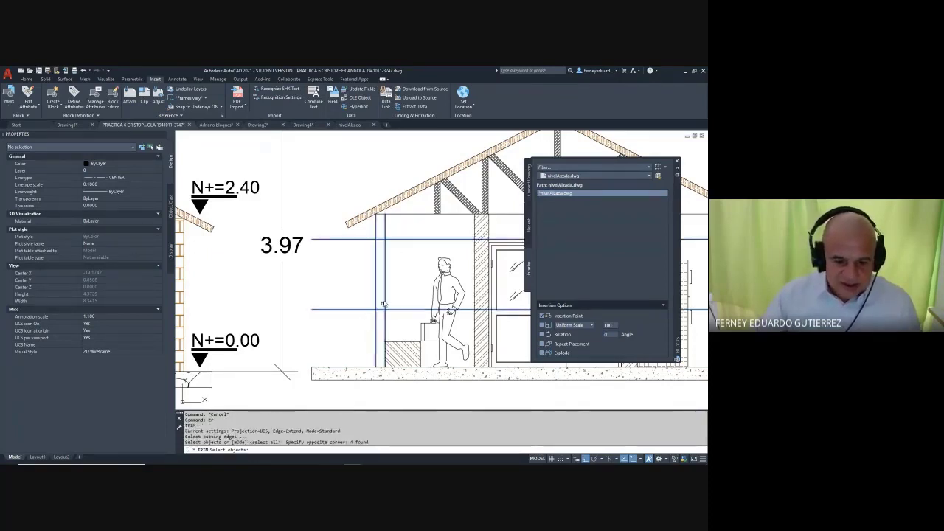
key("Return")
left_click(423, 233)
left_click(399, 315)
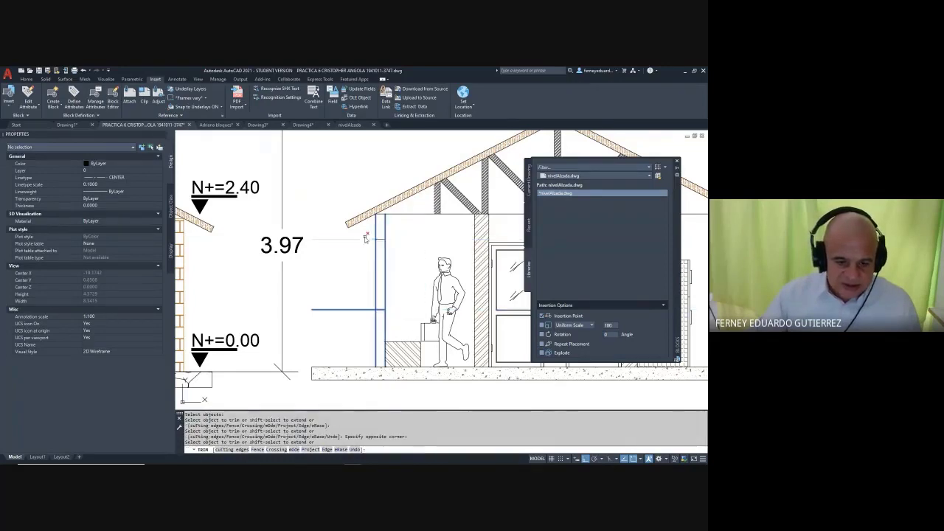
left_click(368, 233)
left_click(345, 326)
key("Escape")
key("Escape")
key("Escape")
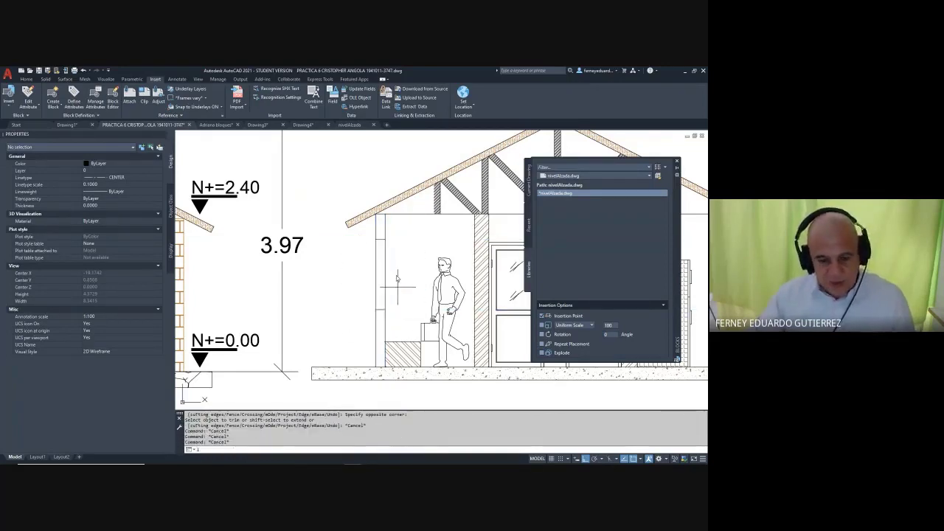
- Draw a vertical line along the middle of the wall from the window head line to the sill line
type("l")
key("Return")
scroll(382, 240, "up", 4)
left_click(375, 233)
scroll(381, 252, "down", 2)
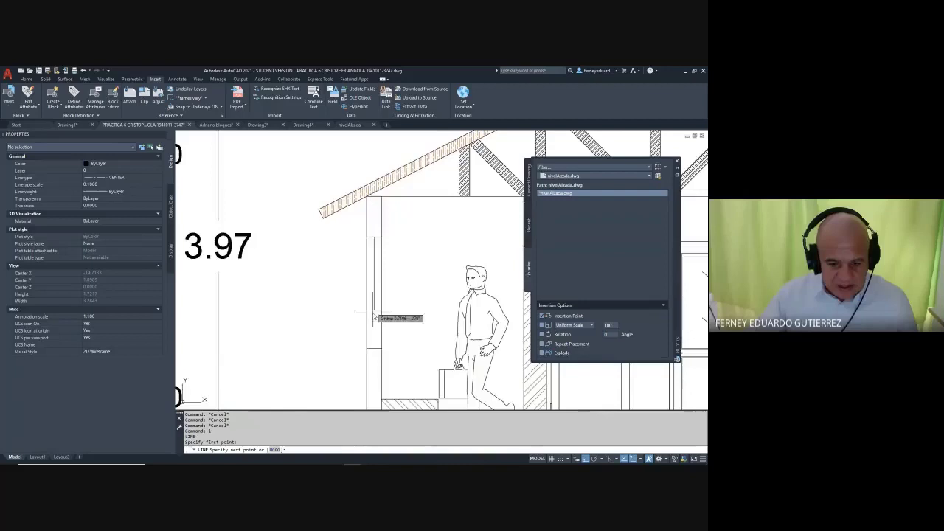
left_click(377, 354)
key("Escape")
scroll(382, 301, "down", 2)
scroll(389, 313, "up", 3)
key("Escape")
key("Escape")
key("Escape")
key("Escape")
key("Escape")
key("Escape")
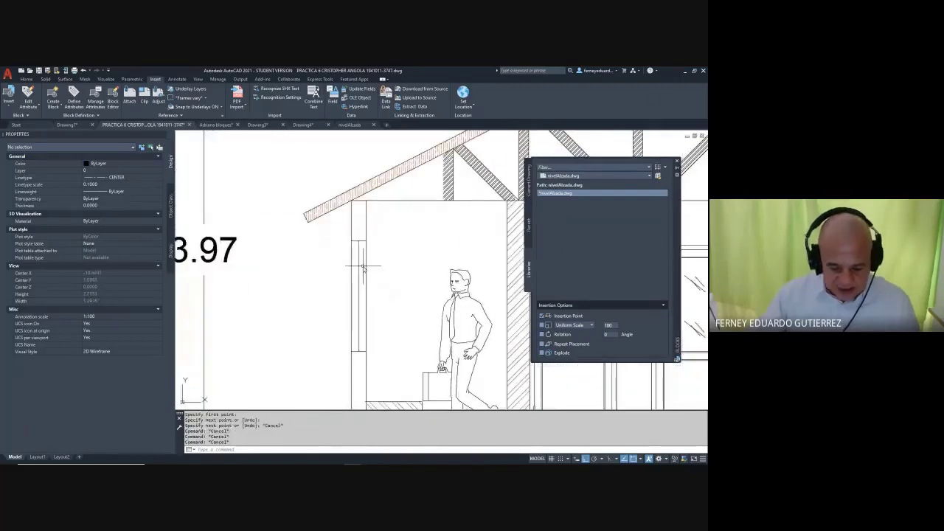
- Offset the window's head line downward and its sill line upward by 0.03 to form the frame
type("o")
key("Return")
type(".85")
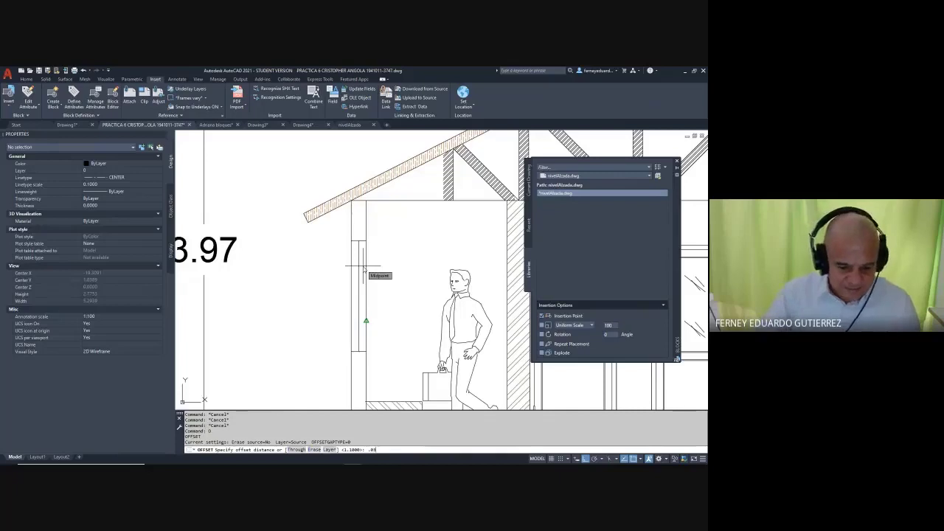
key("Return")
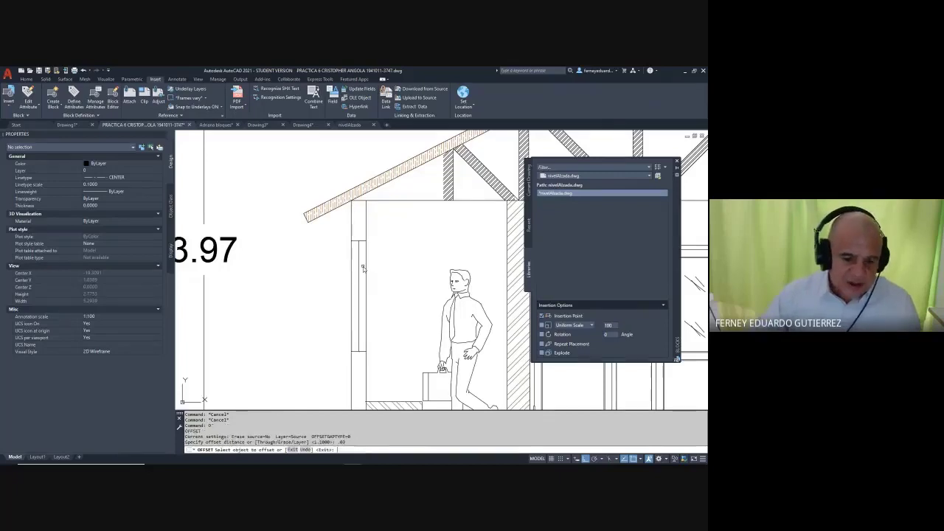
scroll(360, 258, "up", 5)
left_click(371, 194)
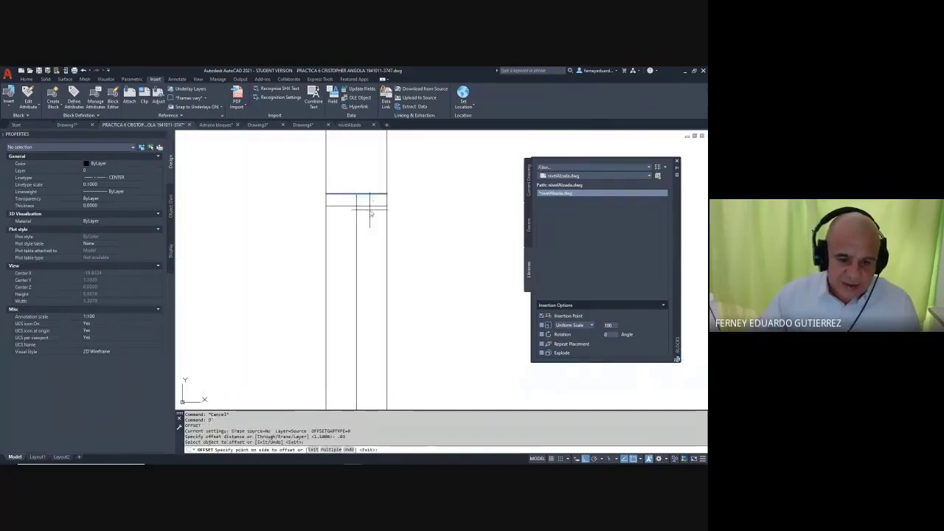
left_click(371, 214)
scroll(390, 194, "down", 5)
scroll(378, 295, "up", 5)
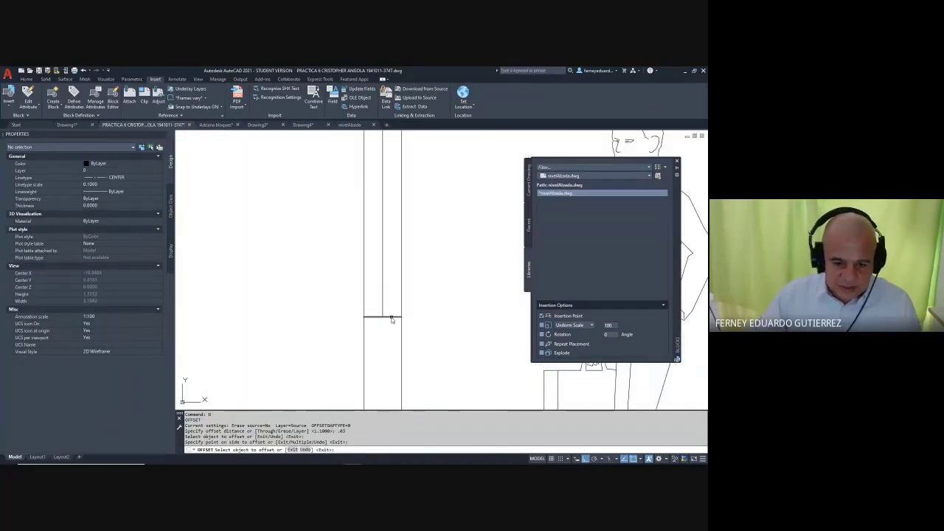
left_click(390, 318)
left_click(389, 312)
scroll(382, 249, "down", 5)
scroll(382, 250, "up", 5)
key("Escape")
key("Escape")
key("Escape")
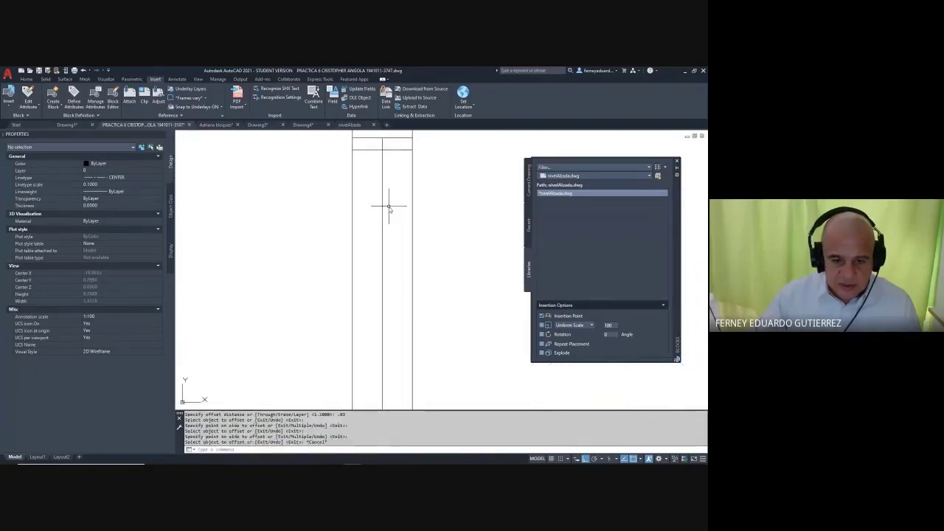
- Offset the window's vertical middle line by 0.001 to each side to form the glass thickness
type("o")
key("Return")
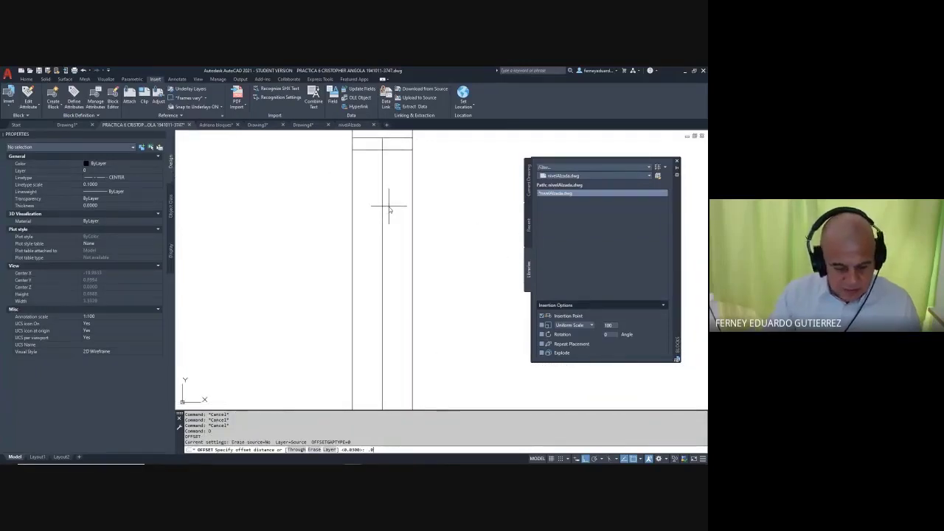
key("Return")
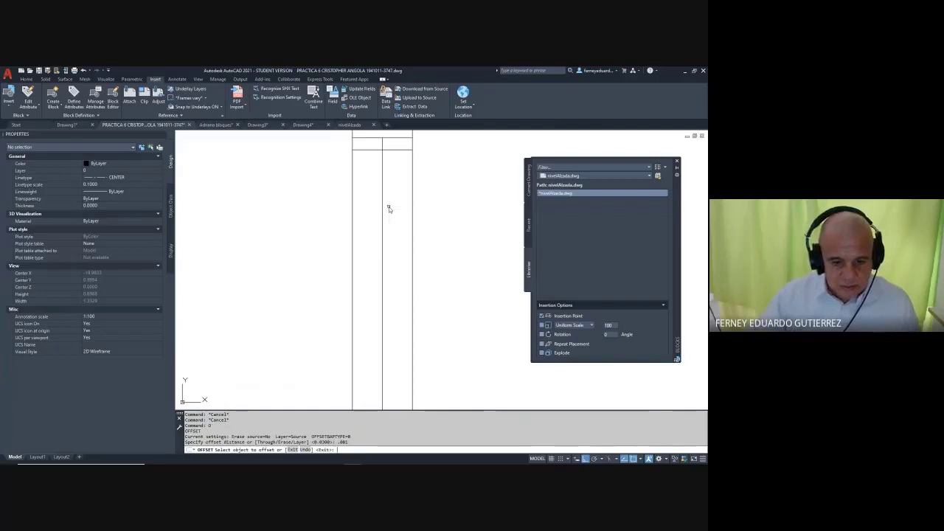
left_click(382, 166)
left_click(403, 164)
scroll(377, 144, "up", 5)
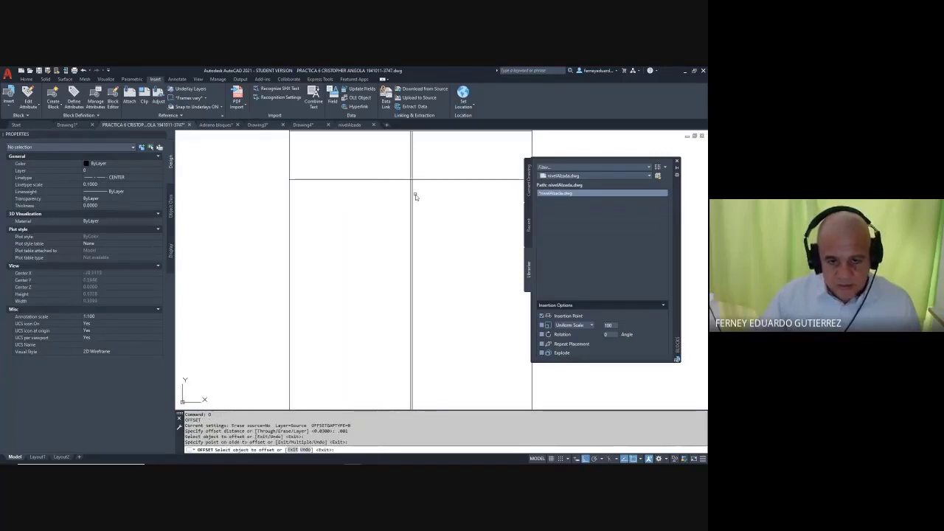
left_click(411, 199)
left_click(395, 204)
scroll(408, 194, "up", 3)
- Delete the original middle line between the two offset glass lines of the window
key("Escape")
key("Escape")
left_click(420, 185)
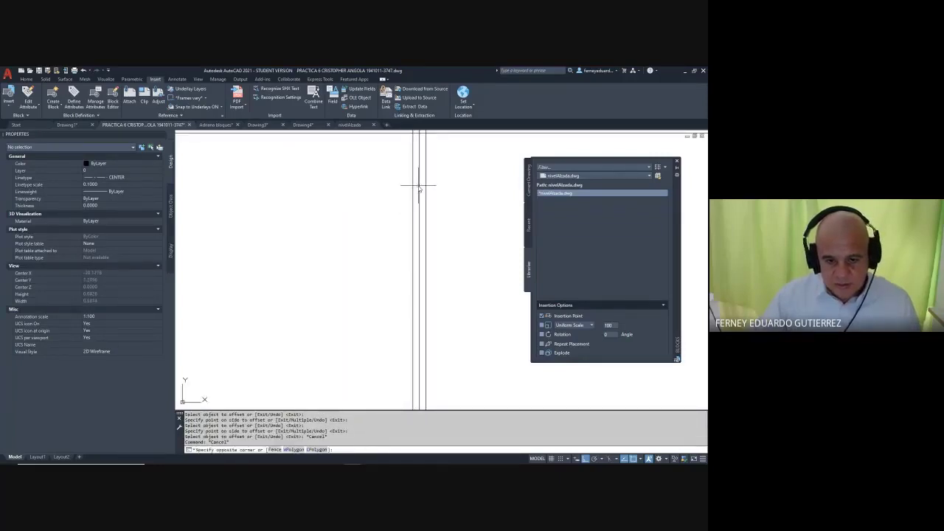
left_click(419, 174)
key("Delete")
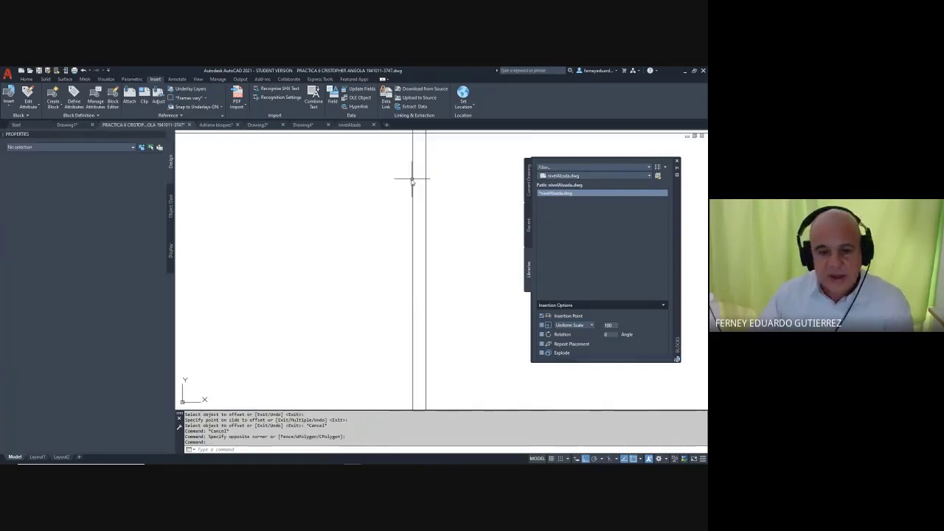
scroll(413, 184, "down", 3)
scroll(411, 193, "down", 5)
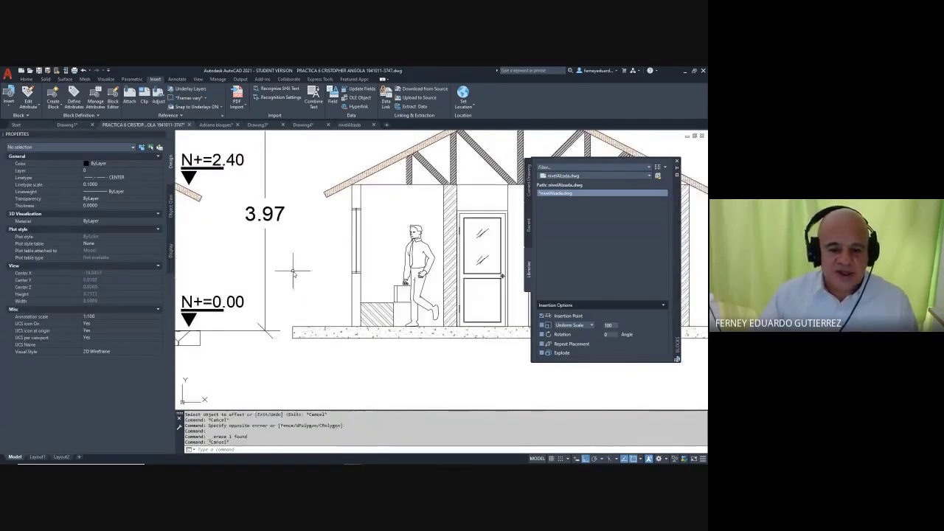
- Hatch the left exterior wall above and below the window with the ANSI32 pattern at scale 0.01
key("Escape")
key("Escape")
key("Escape")
key("Escape")
type("h")
key("Return")
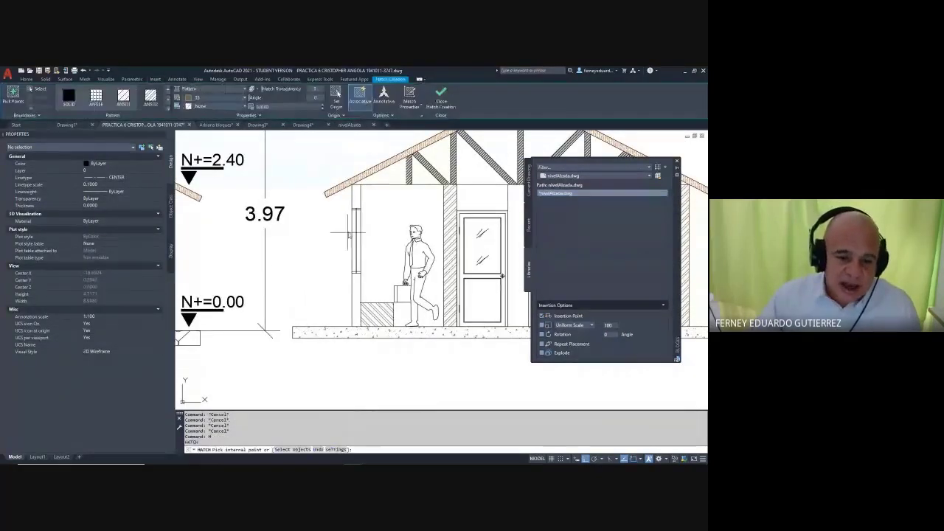
left_click(355, 201)
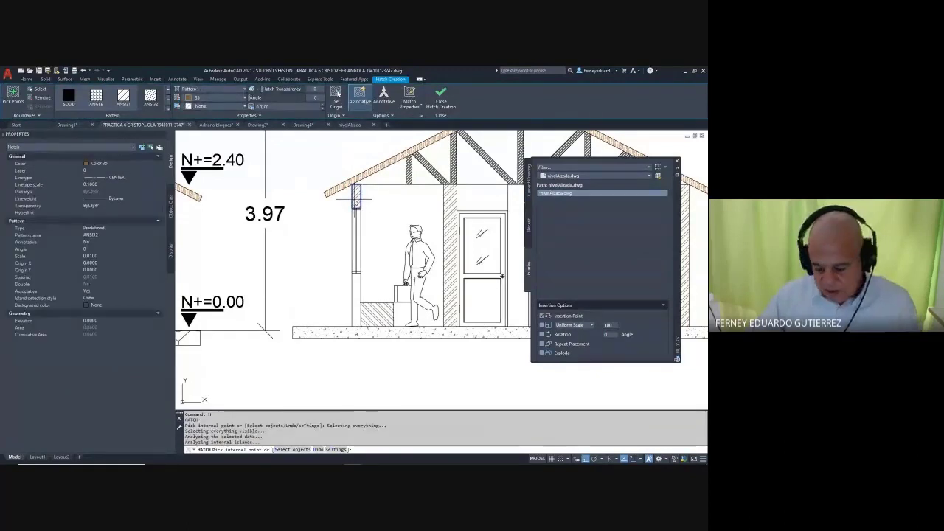
key("Return")
key("Return")
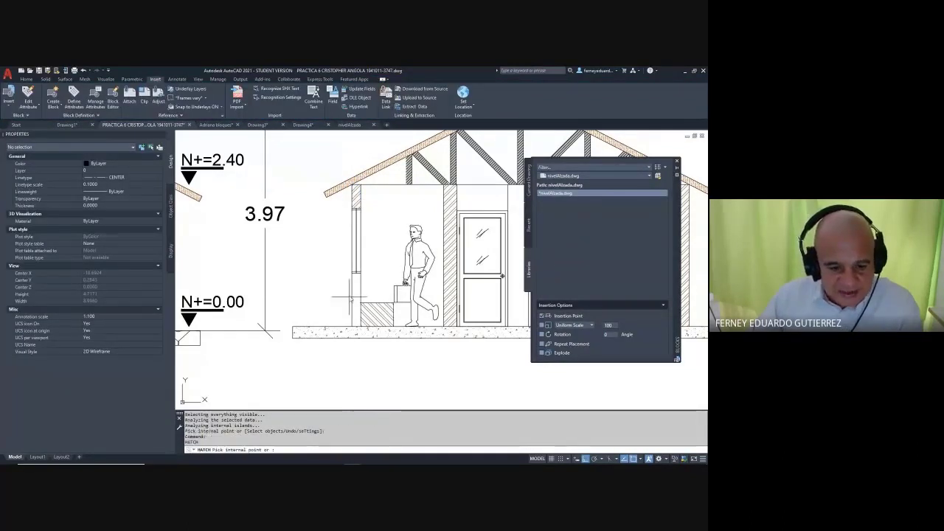
key("Return")
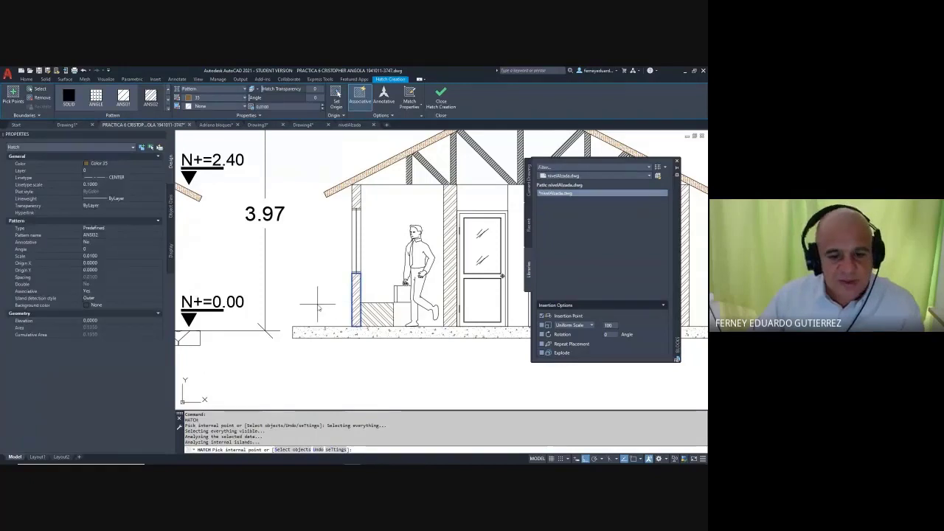
scroll(322, 228, "up", 4)
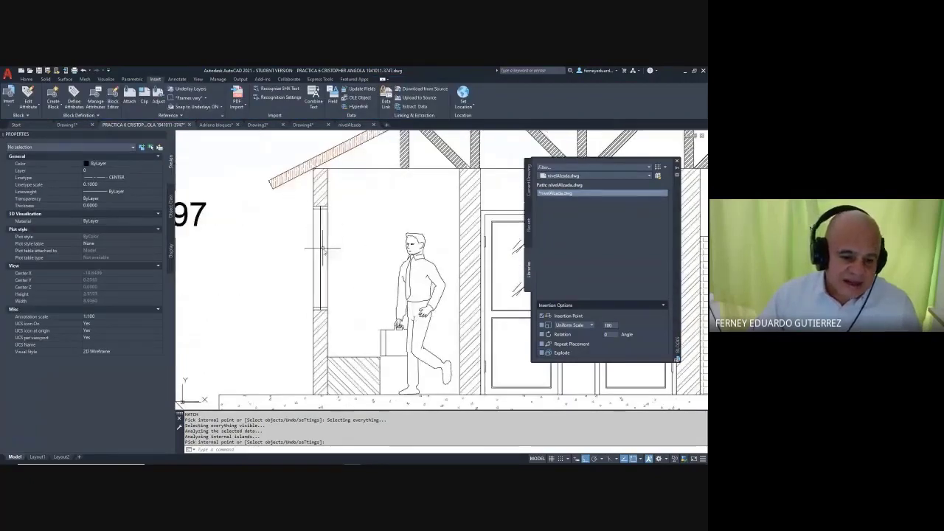
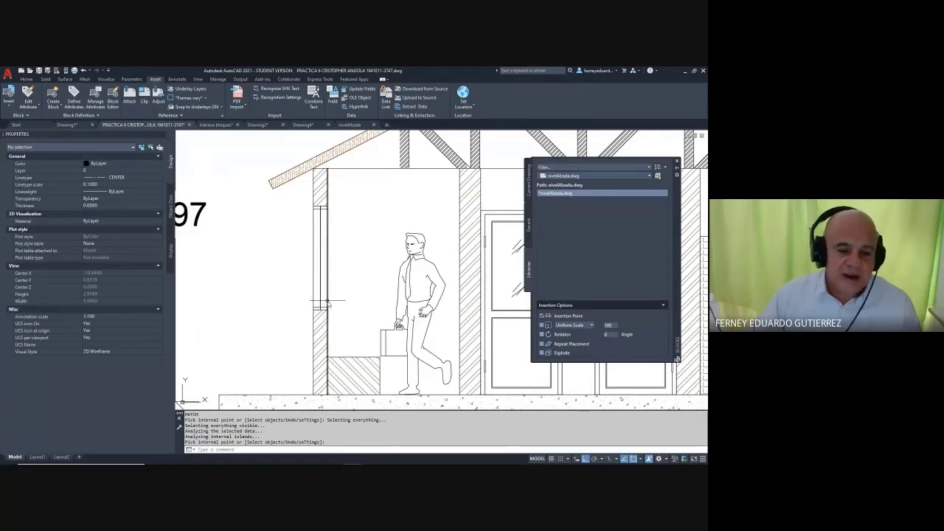
- Examine the bathroom in the floor plan, following section line A through the window, bathtub and doorway to compare with the section
key("Escape")
key("Escape")
scroll(329, 300, "down", 1)
scroll(355, 287, "down", 2)
middle_click_drag(281, 210, 401, 335)
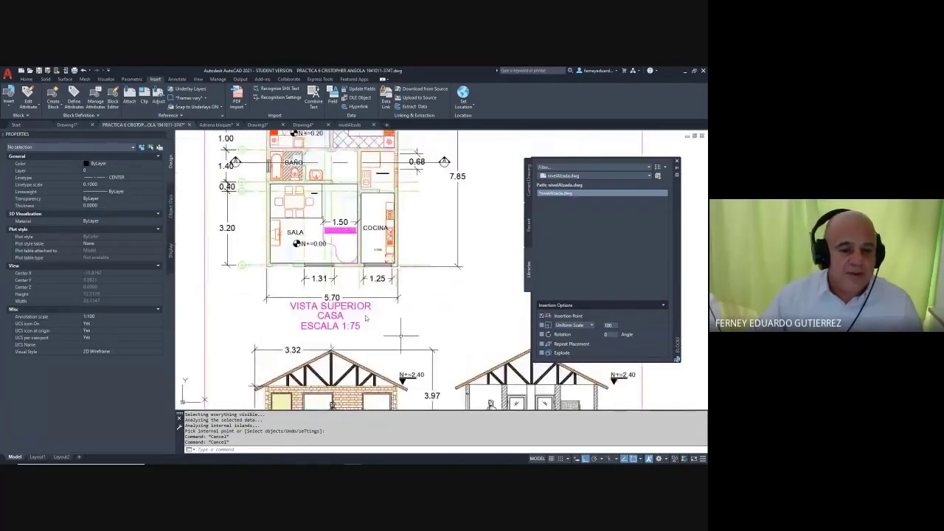
scroll(317, 247, "up", 3)
left_click(317, 248)
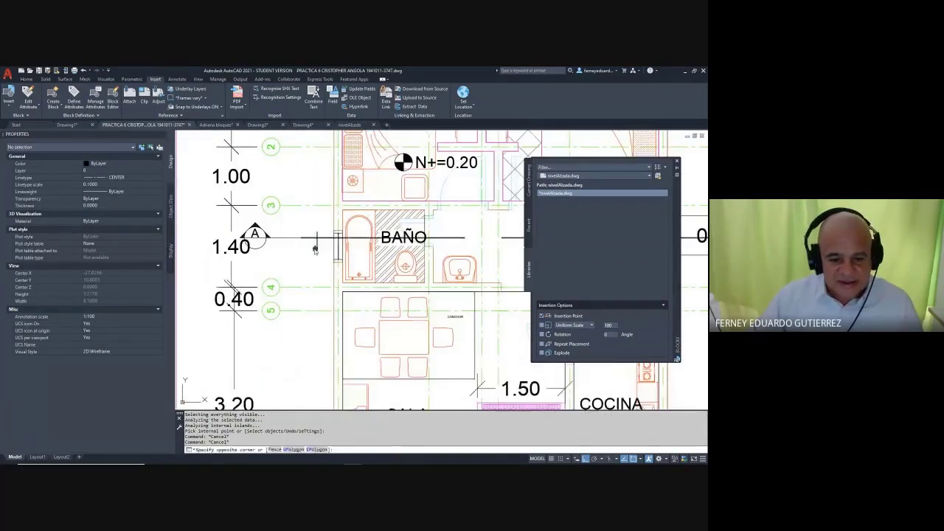
middle_click_drag(315, 249, 274, 253)
left_click(287, 251)
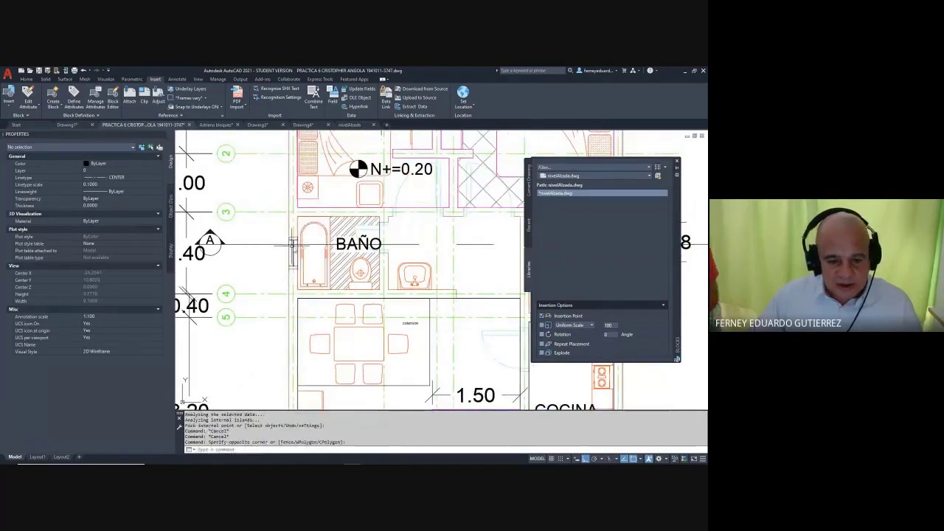
scroll(295, 246, "up", 2)
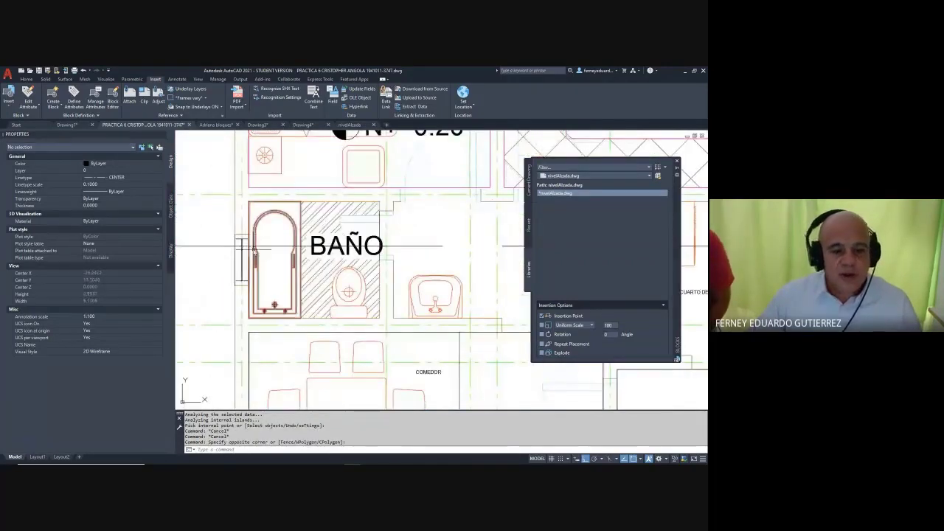
scroll(276, 248, "down", 5)
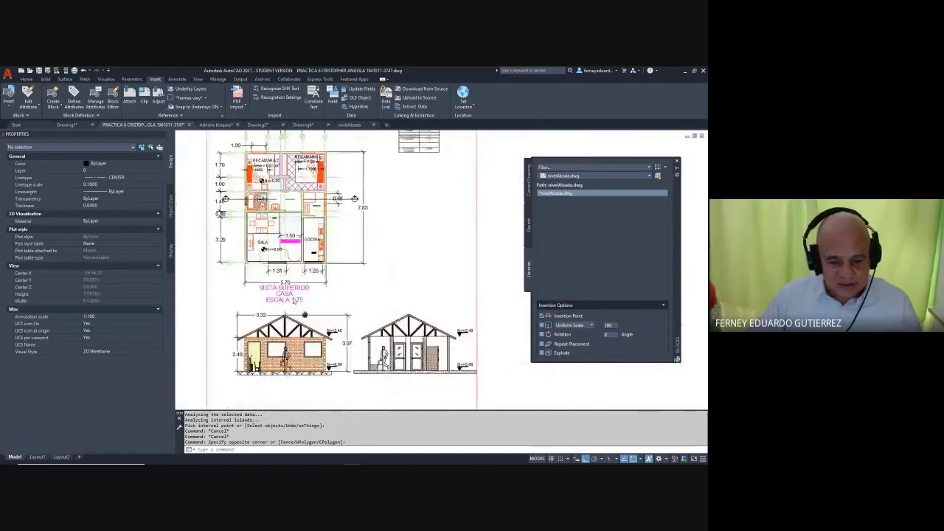
scroll(339, 298, "up", 8)
scroll(350, 304, "down", 5)
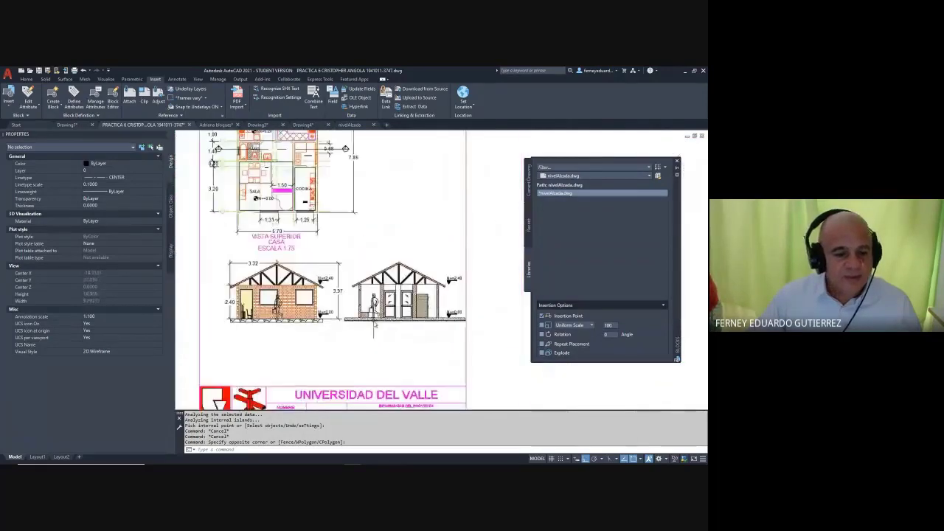
scroll(293, 246, "up", 10)
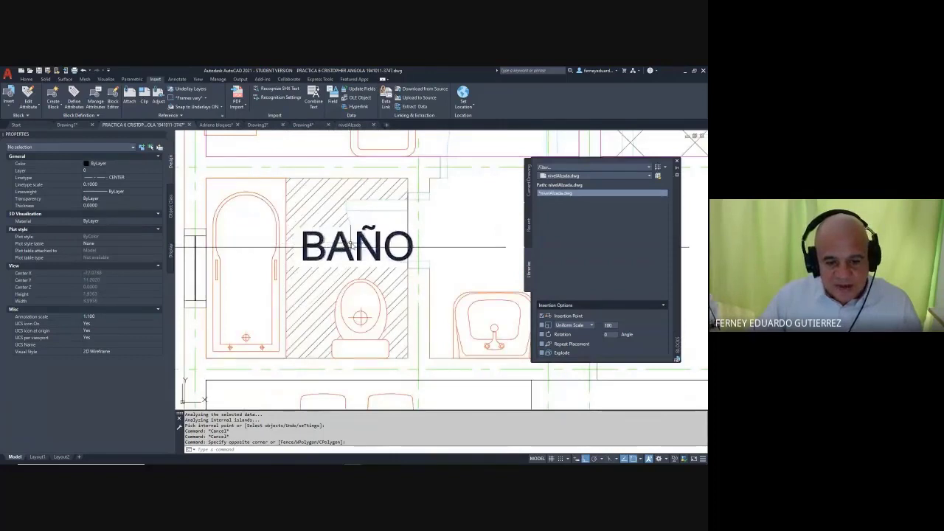
middle_click_drag(432, 244, 358, 239)
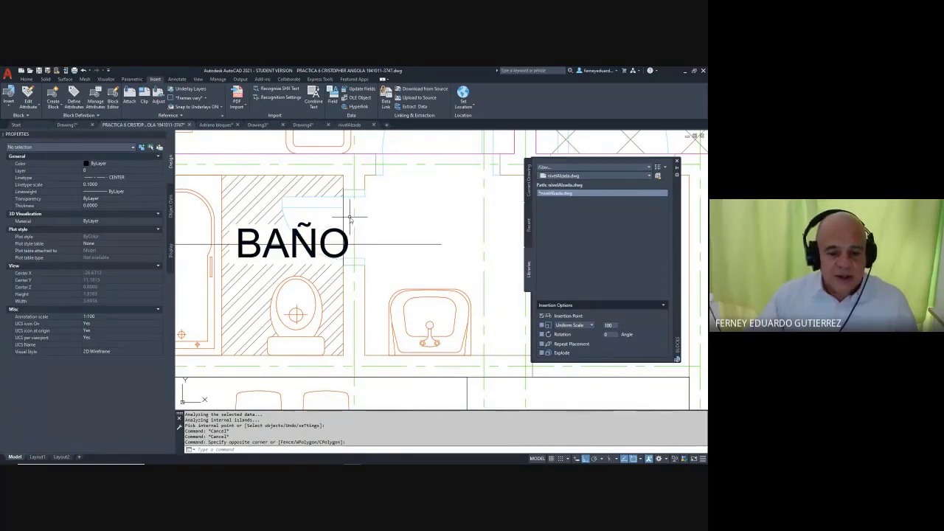
- Delete the full-height hatch from the section's interior wall between the standing figure and the first door
scroll(350, 217, "down", 10)
mouse_move(418, 360)
middle_mouse_down()
mouse_move(440, 281)
mouse_move(322, 257)
mouse_move(307, 244)
middle_mouse_up()
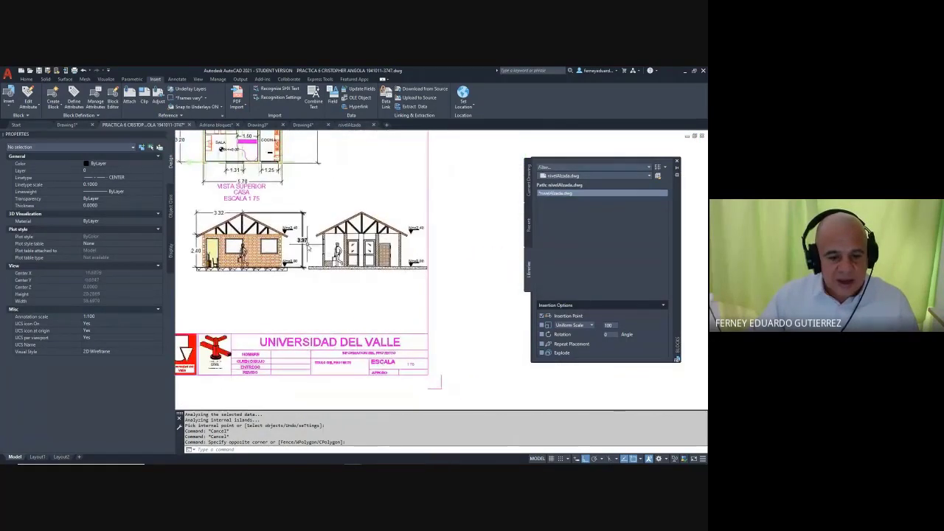
scroll(308, 249, "up", 8)
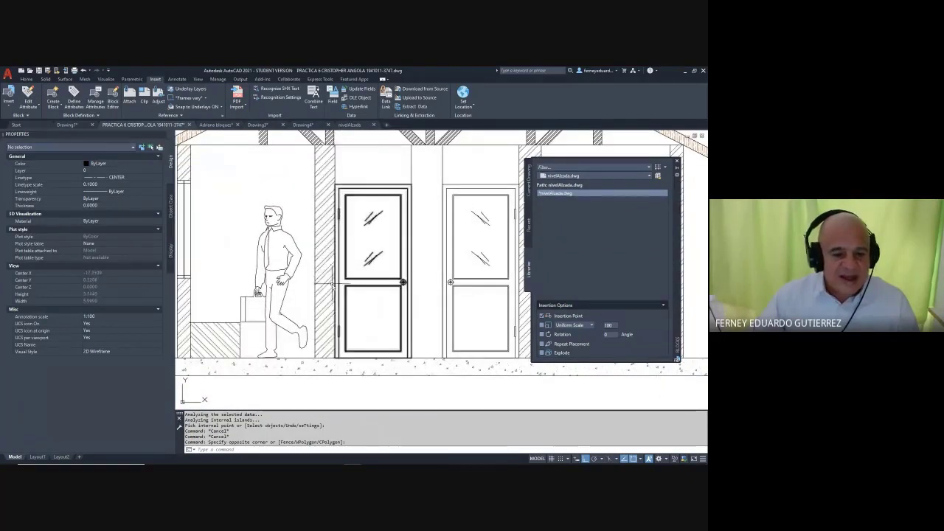
middle_click_drag(329, 258, 335, 272)
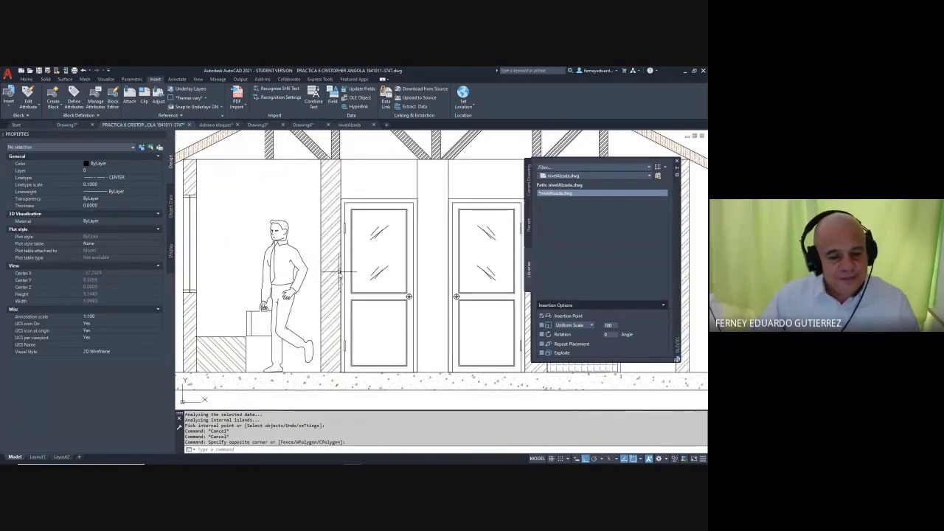
left_click(329, 221)
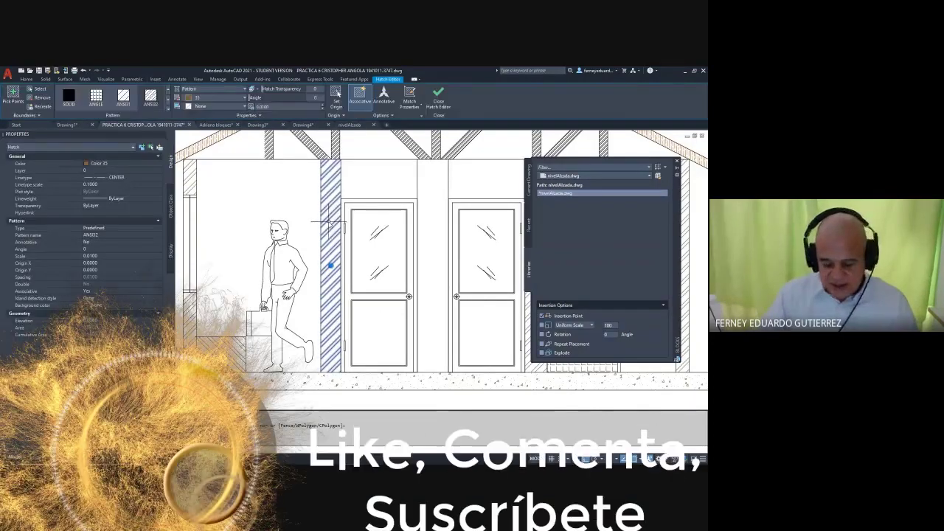
key("Delete")
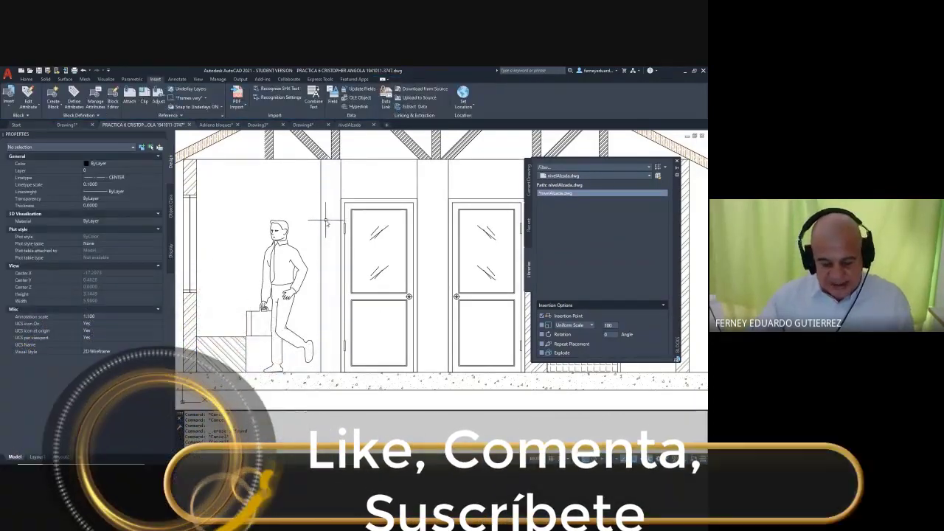
- Draw a horizontal line across the interior wall at door-head height, perpendicular to the wall's far edge
type("l")
key("Return")
right_click(308, 232, "shift")
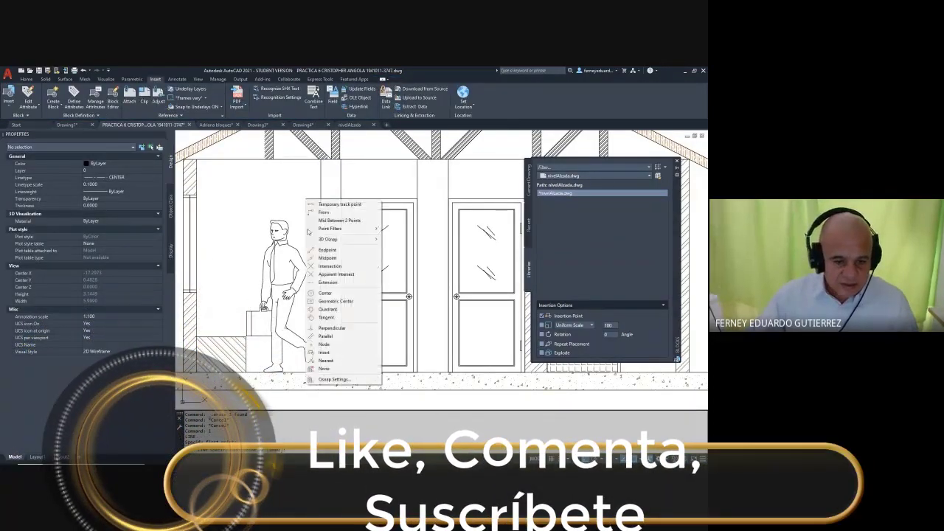
left_click(332, 327)
key("Escape")
key("Escape")
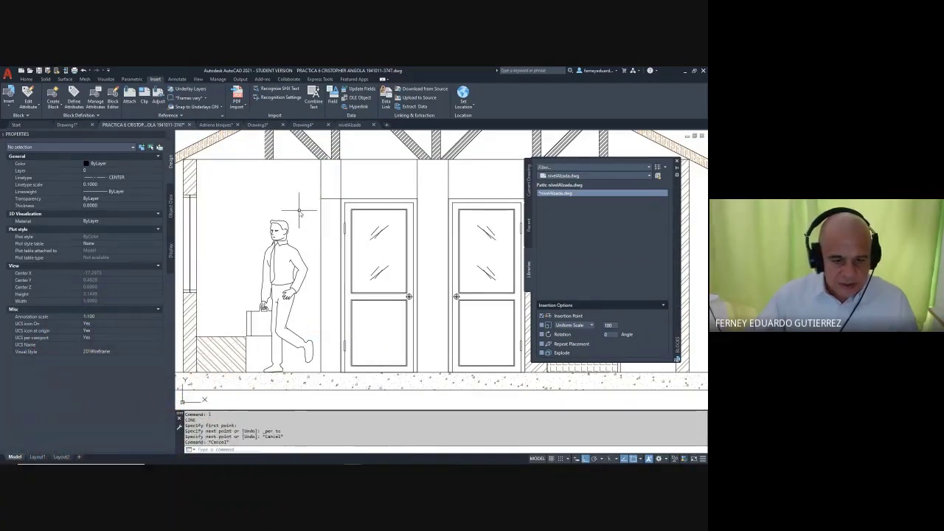
- Hatch only the part of the interior wall above the door-head line with the ANSI32 pattern
key("Escape")
key("Escape")
type("h")
key("Return")
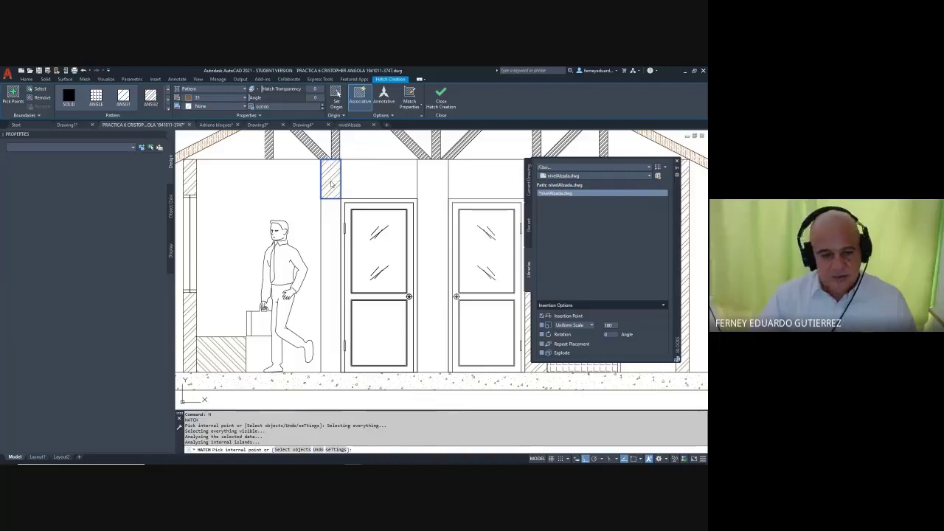
key("Escape")
scroll(388, 234, "down", 2)
scroll(388, 235, "down", 2)
scroll(355, 221, "up", 4)
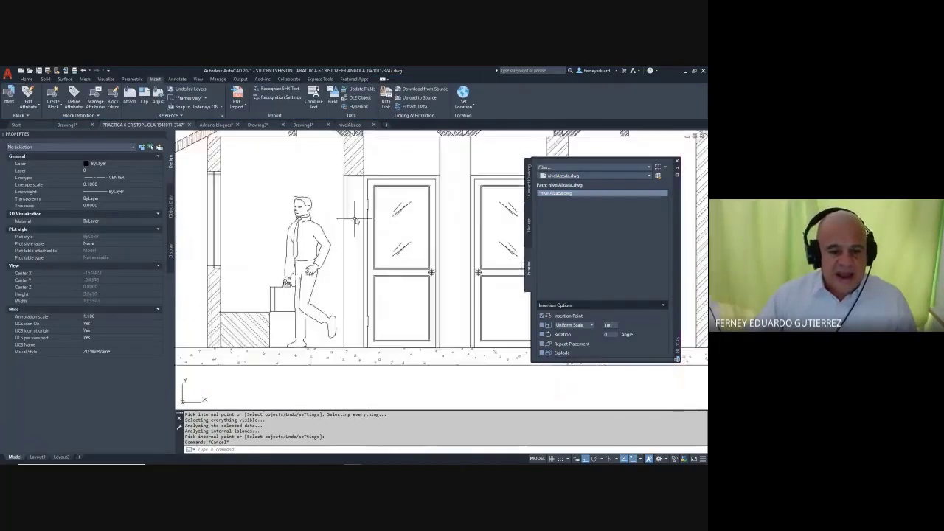
- Examine the sheet and the floor plan's bathroom and hallway area along section line A
key("Escape")
key("Escape")
key("Escape")
key("Escape")
key("Escape")
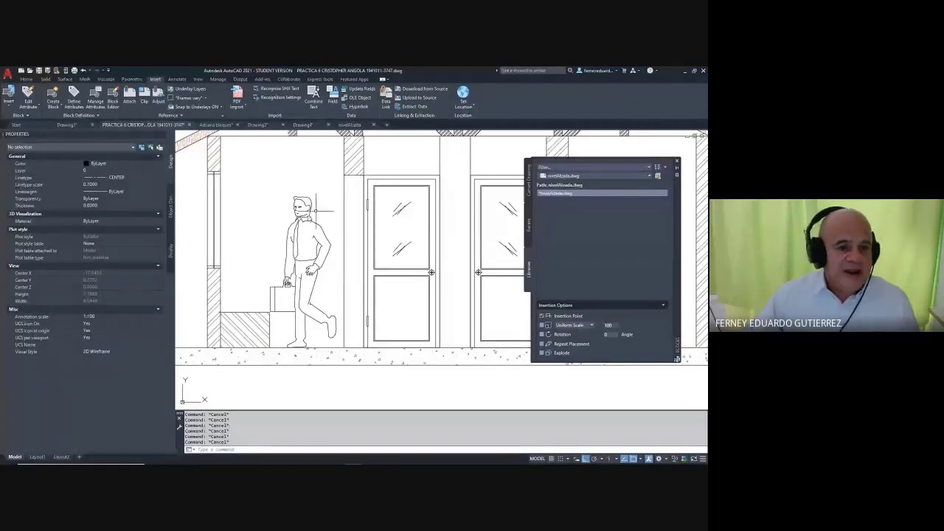
scroll(324, 266, "down", 4)
scroll(322, 256, "down", 1)
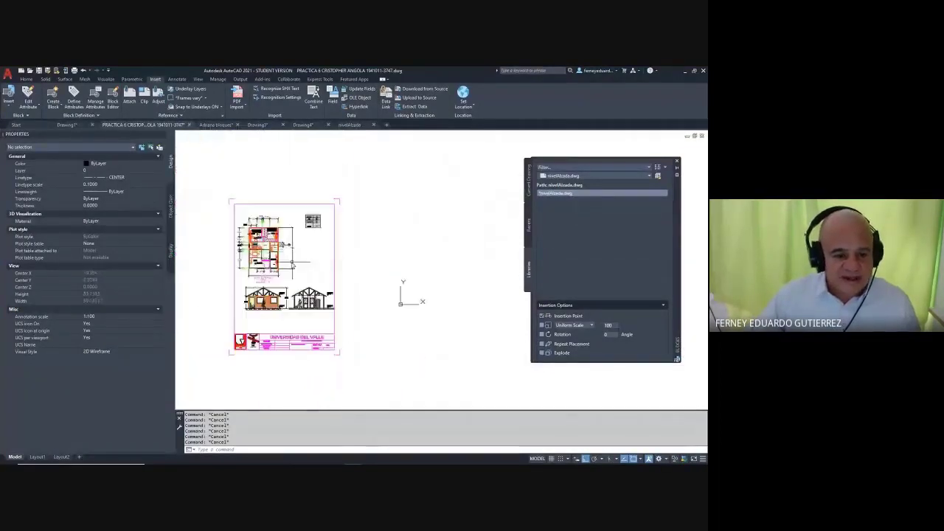
scroll(296, 262, "up", 7)
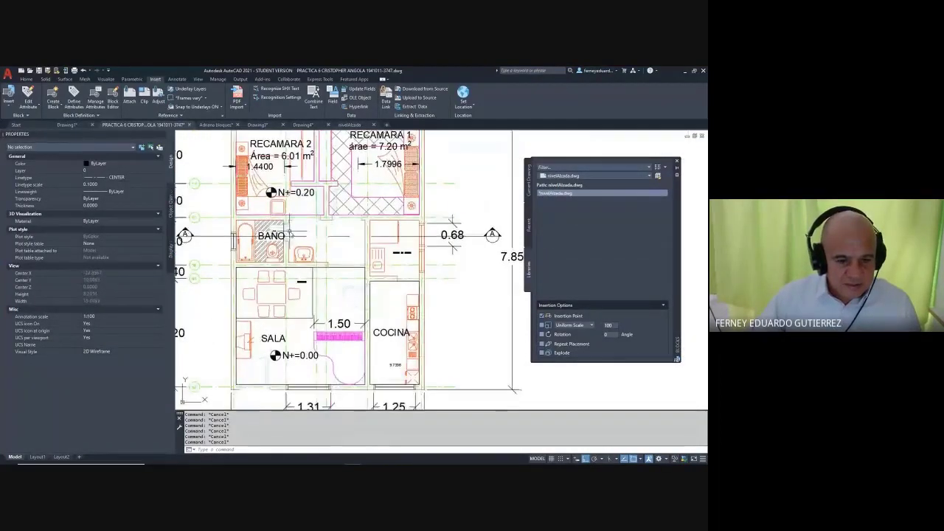
scroll(304, 240, "up", 4)
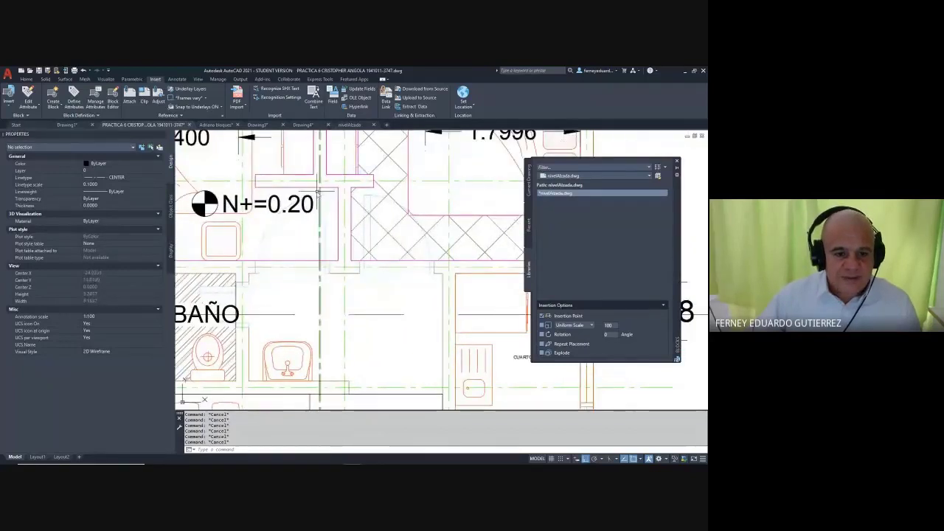
scroll(319, 220, "down", 4)
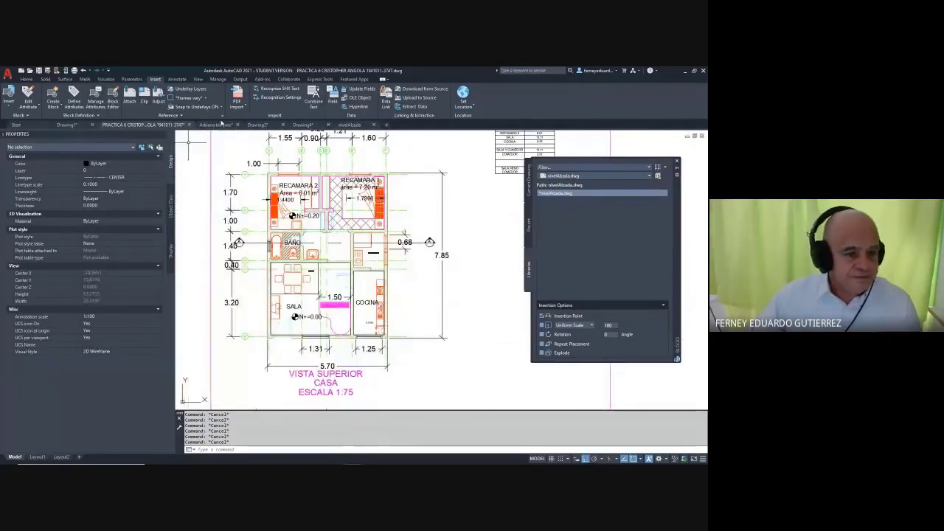
- Open the drawing "práctica 6 (2)" from the Descargas folder
left_click(66, 125)
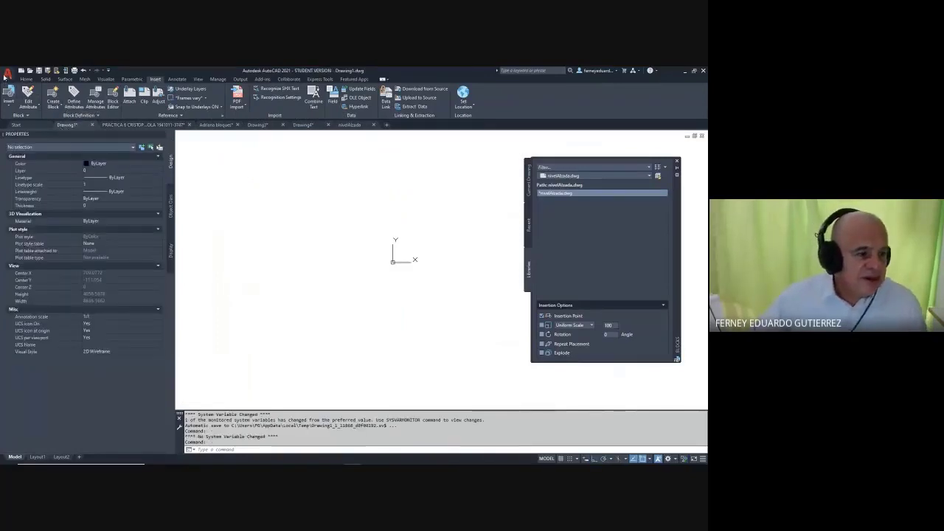
left_click(6, 75)
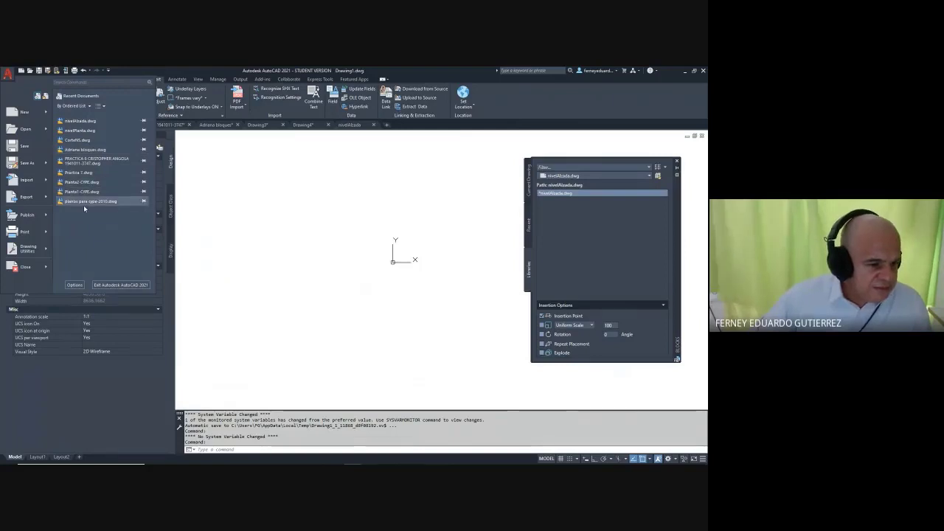
left_click(16, 129)
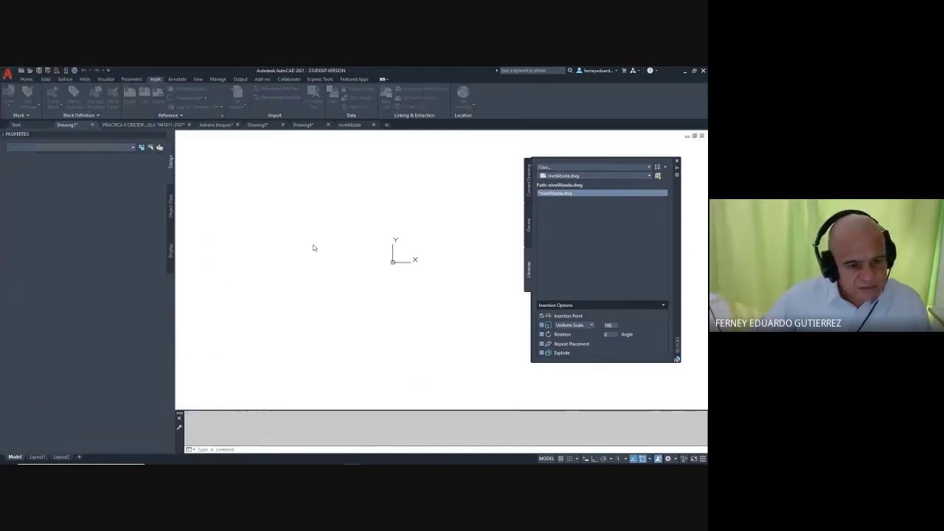
left_click(255, 177)
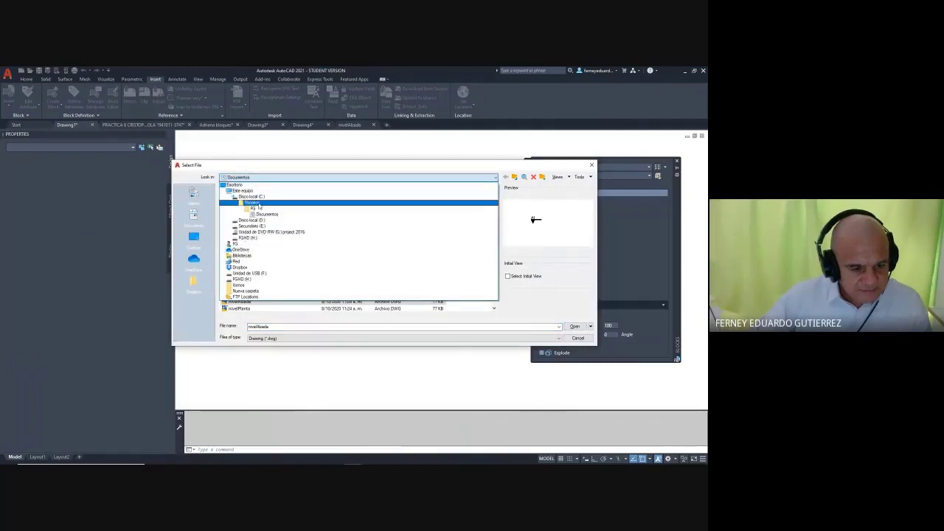
left_click(250, 244)
double_click(249, 242)
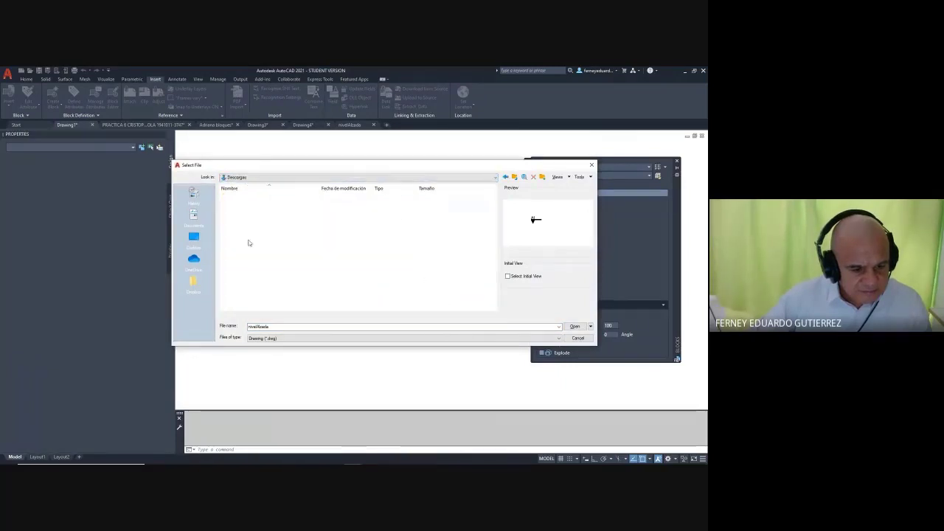
scroll(293, 277, "down", 5)
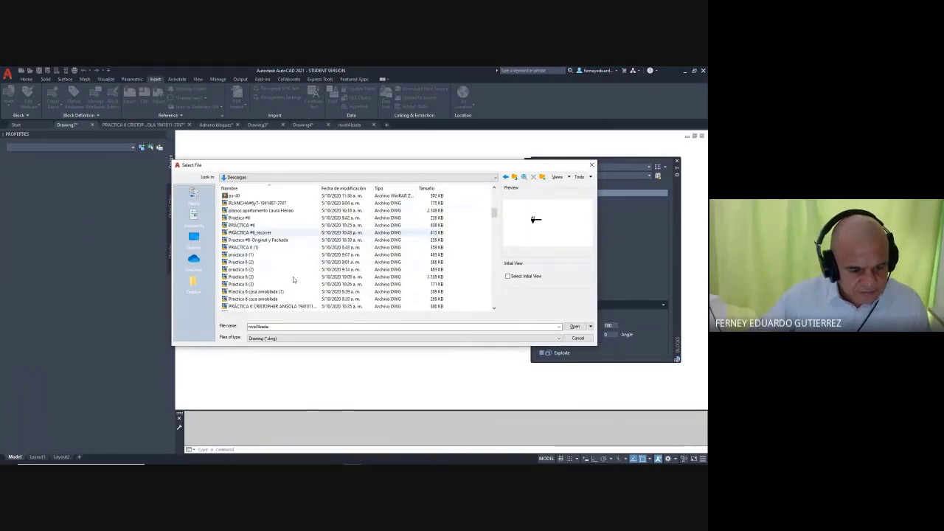
left_click(232, 270)
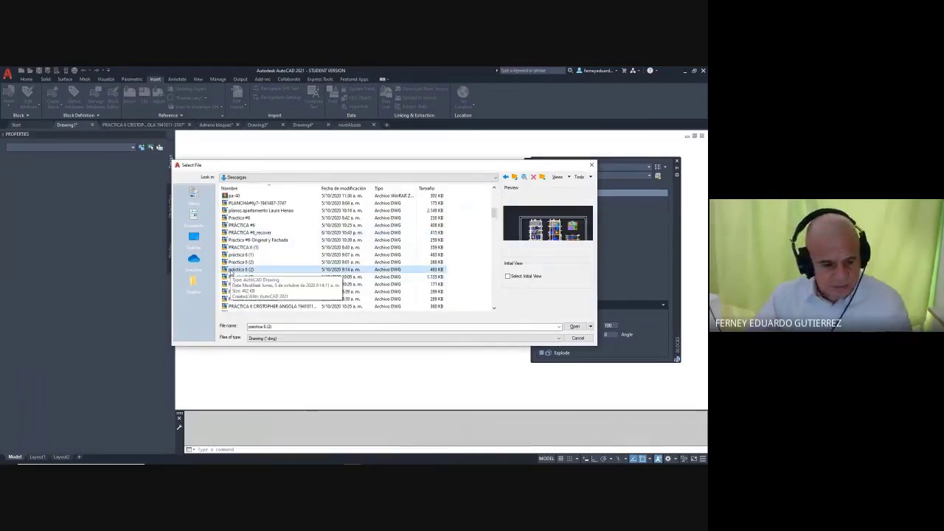
double_click(231, 271)
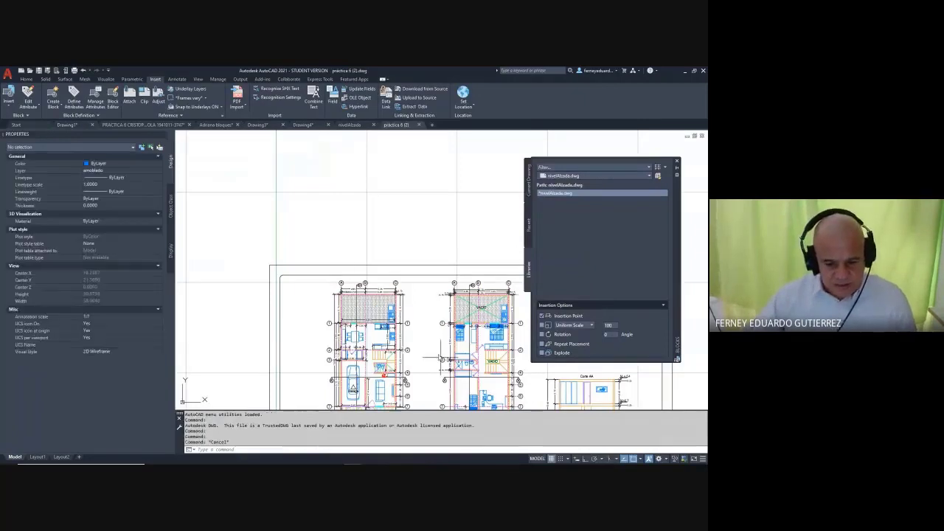
- Open the block definition of the door next to the washbasin in the block editor
scroll(404, 289, "up", 6)
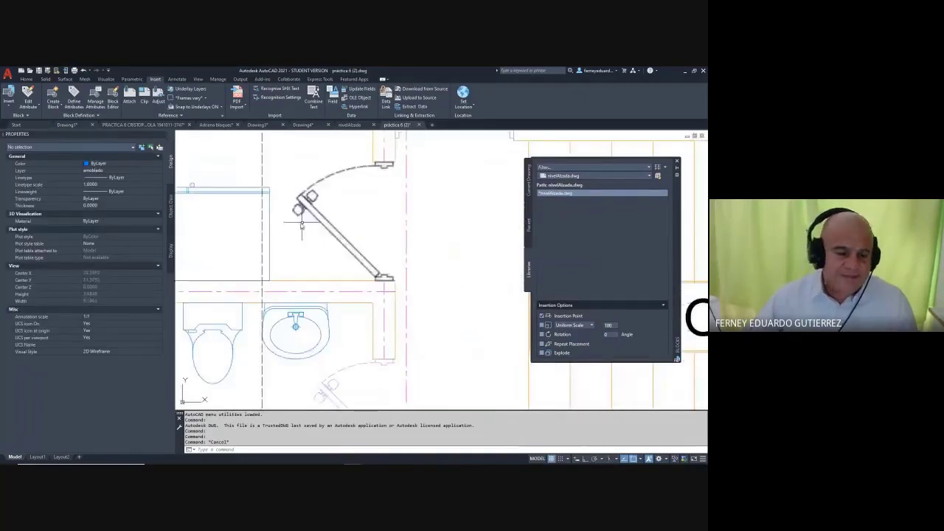
scroll(337, 221, "up", 1)
key("Escape")
scroll(337, 221, "down", 2)
scroll(337, 213, "up", 3)
key("Escape")
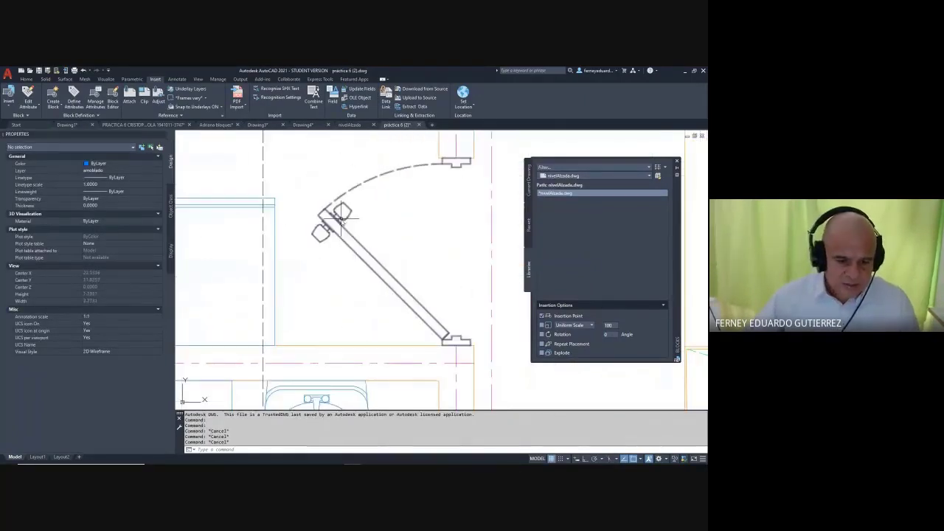
double_click(343, 227)
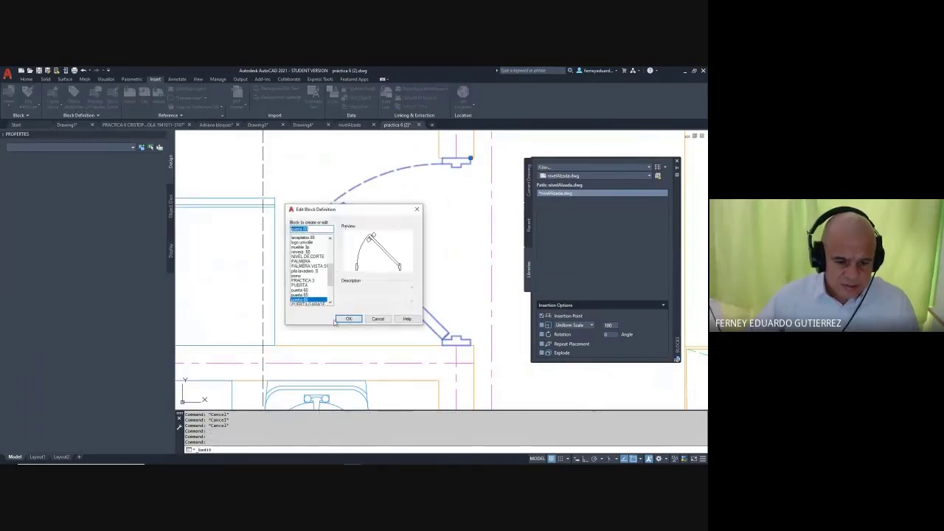
left_click(346, 319)
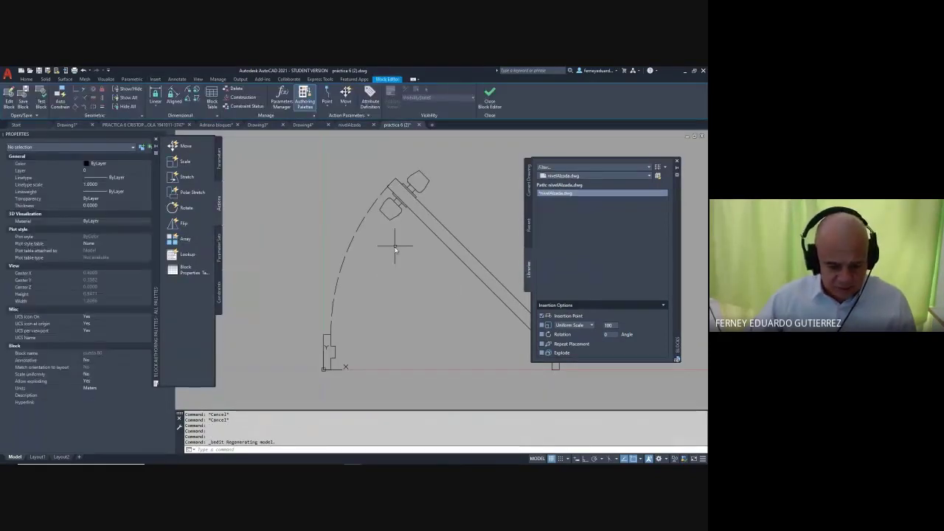
- Copy the pair of door knobs at the free end of the door leaf to the clipboard
key("ctrl+c")
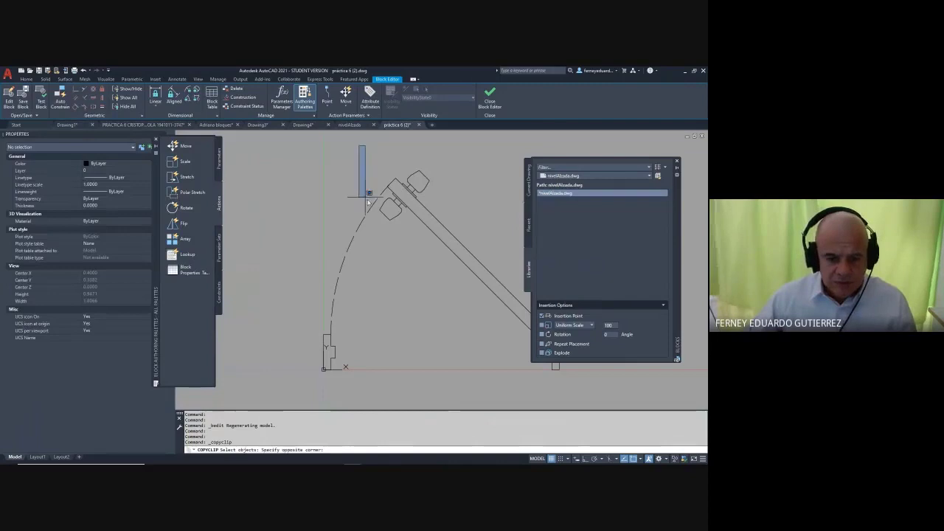
left_click(468, 258)
key("Return")
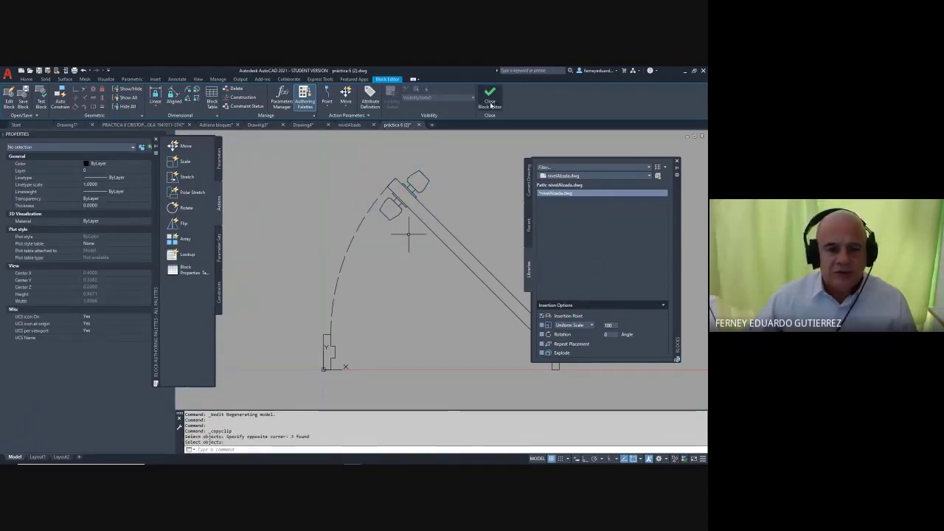
- Switch back to the house sheet drawing and paste the copied knobs as a block beside the standing figure in the section
left_click(146, 126)
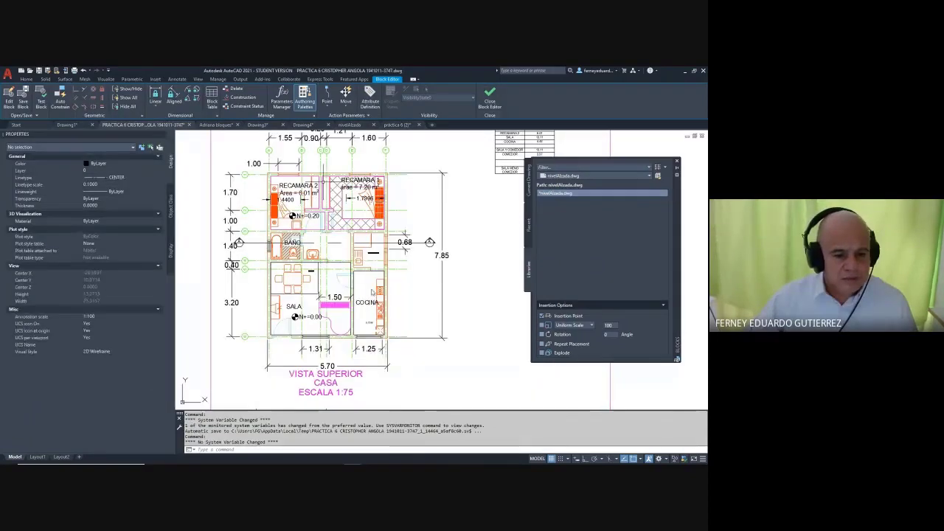
key("ctrl+shift+v")
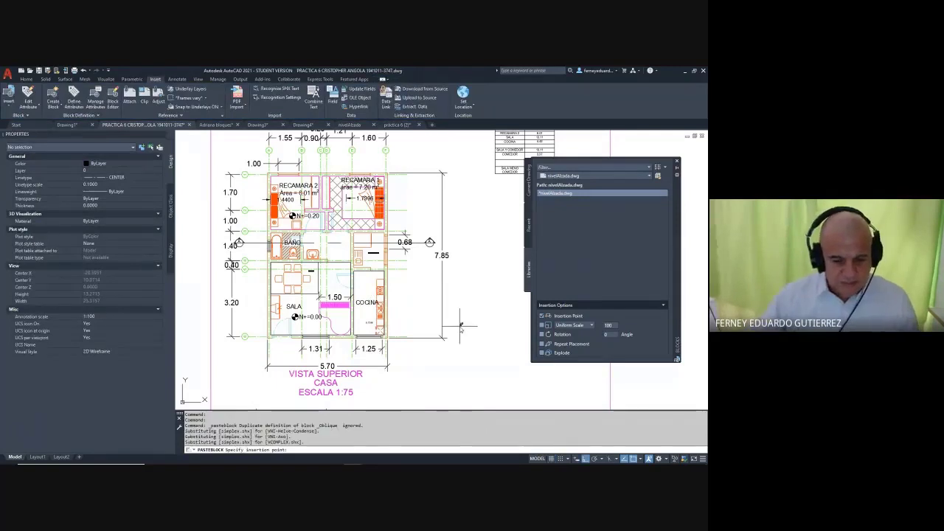
scroll(335, 321, "down", 3)
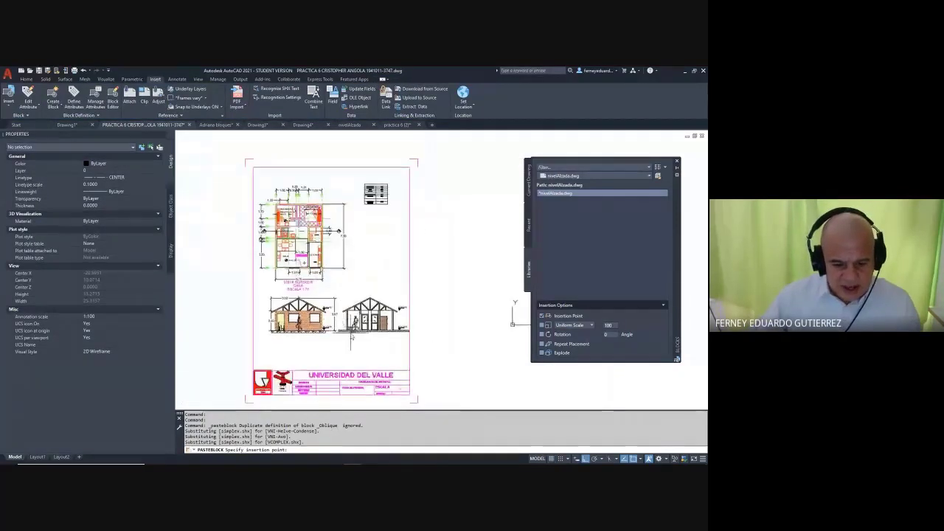
scroll(369, 310, "up", 8)
scroll(373, 308, "up", 3)
key("Escape")
key("Escape")
key("Escape")
key("Escape")
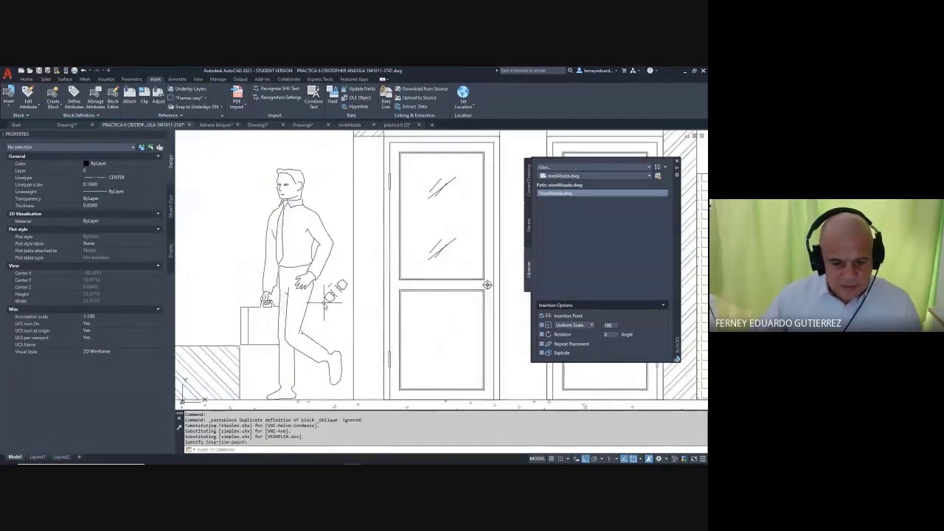
- Rotate the pasted knob block by 45 degrees
scroll(329, 299, "up", 3)
type("ro")
key("Return")
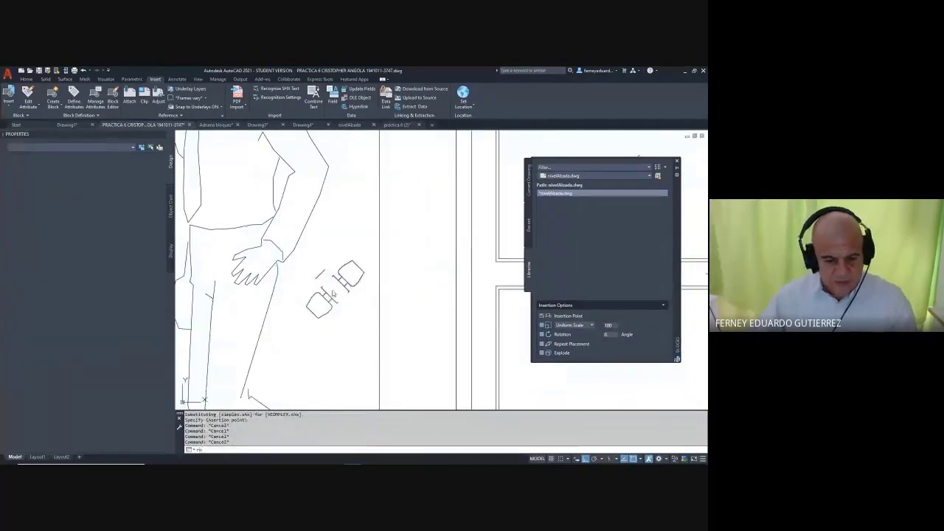
left_click(383, 240)
left_click(330, 294)
key("Return")
left_click(322, 285)
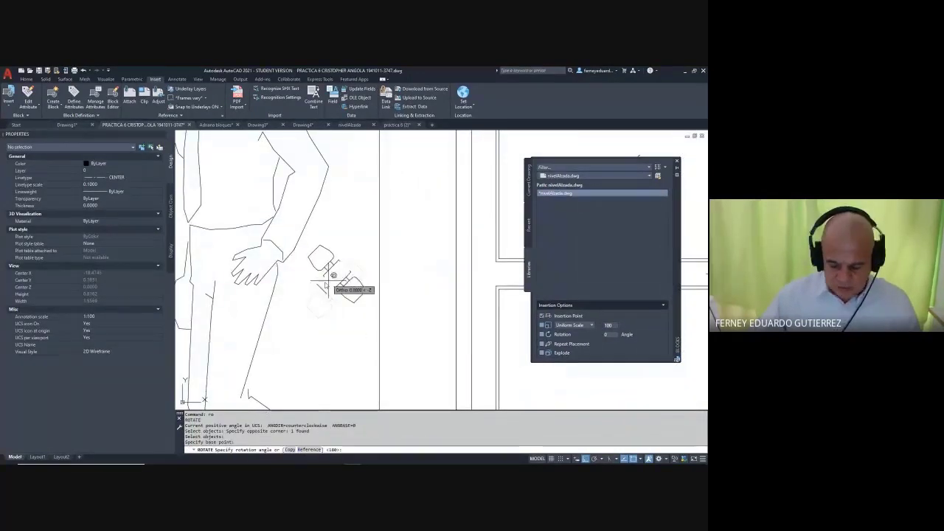
type("45")
key("Return")
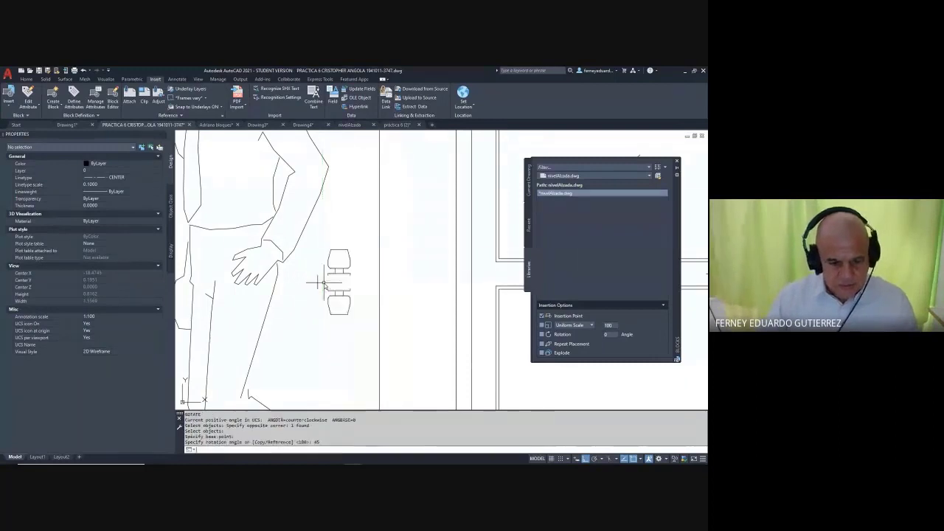
- Rotate the knob block by 180 degrees about a point between the two knobs
key("Return")
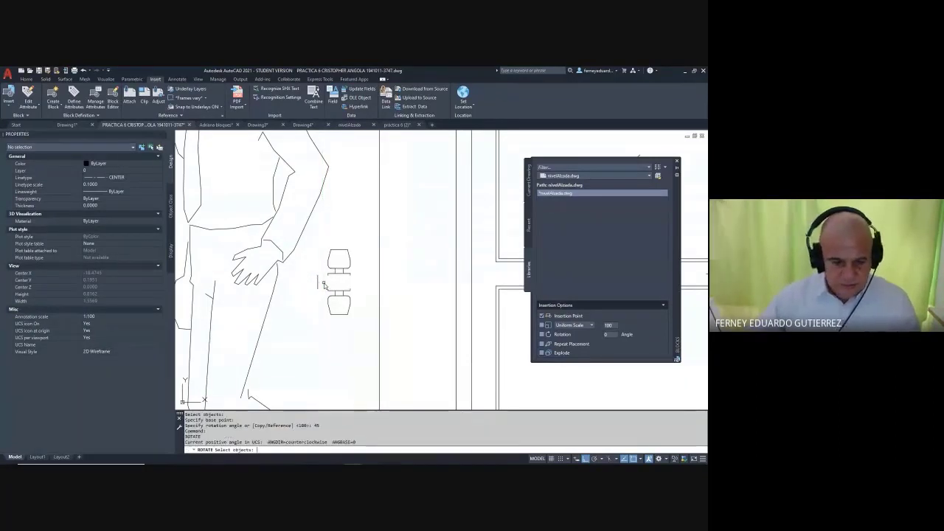
left_click(353, 237)
left_click(310, 343)
key("Return")
left_click(336, 291)
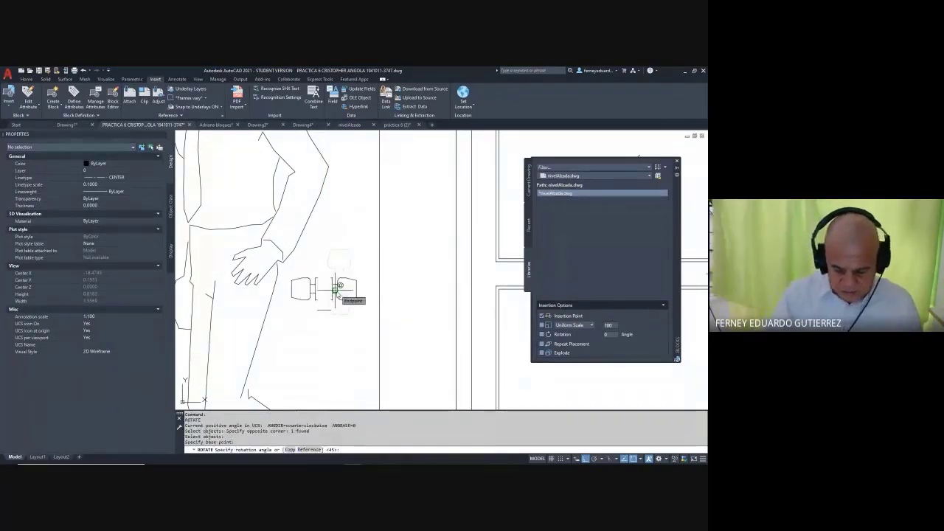
type("180")
key("Return")
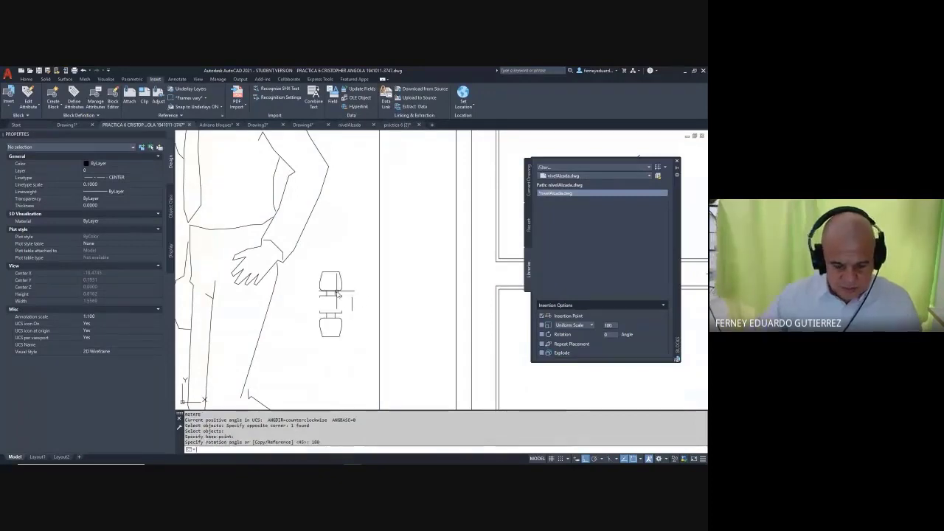
- Rotate the knob block by -90 degrees so the two knobs lie side by side horizontally
key("Return")
left_click(363, 269)
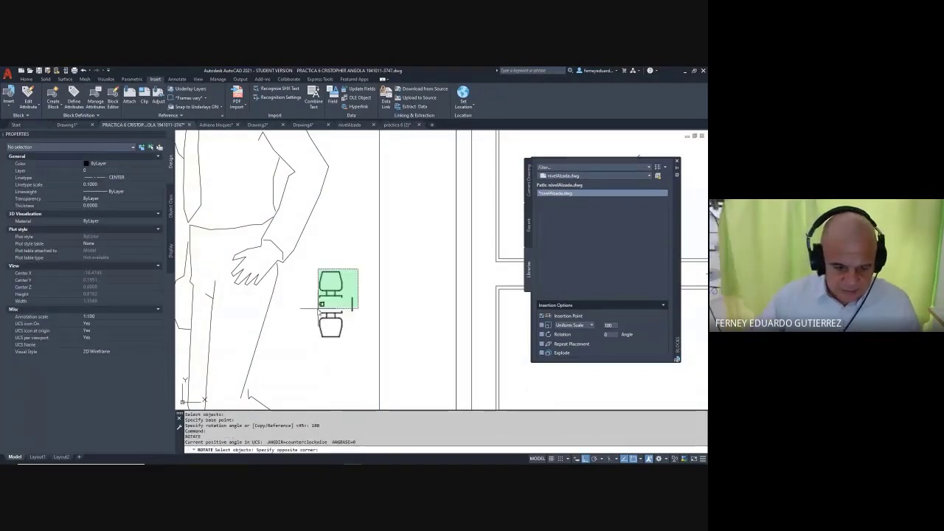
left_click(317, 314)
key("Return")
left_click(331, 303)
type("-9")
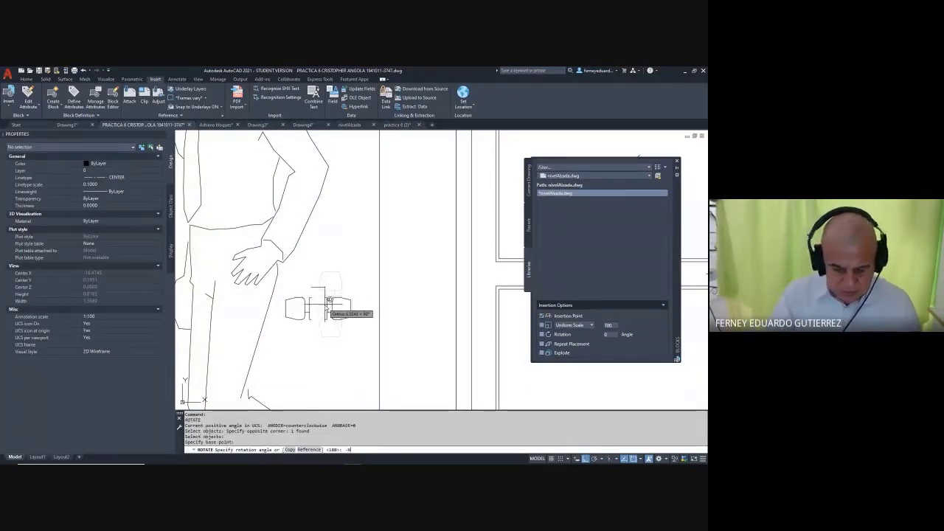
type("0")
key("Return")
scroll(343, 322, "down", 1)
key("Escape")
key("Escape")
key("Escape")
key("Escape")
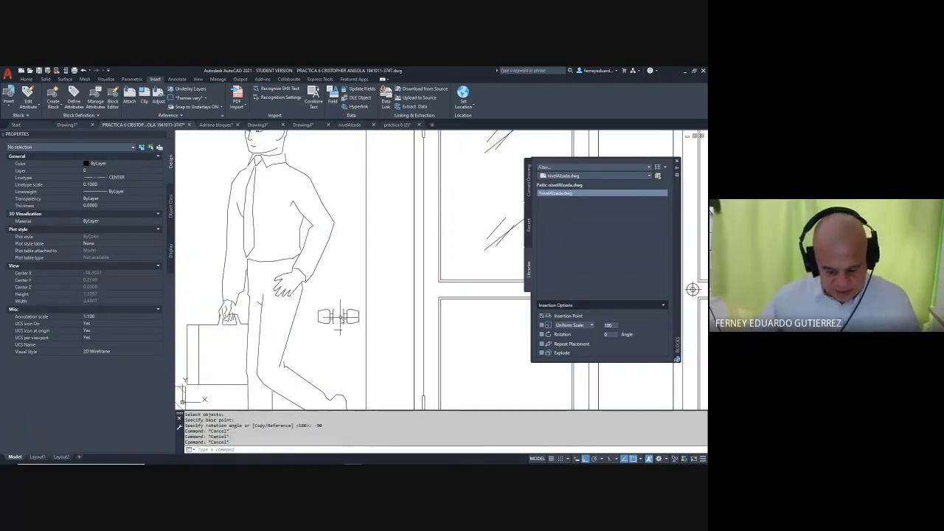
- Draw a vertical line from the middle of the cut wall's door-head line down to the floor, perpendicular to it
scroll(340, 312, "down", 1)
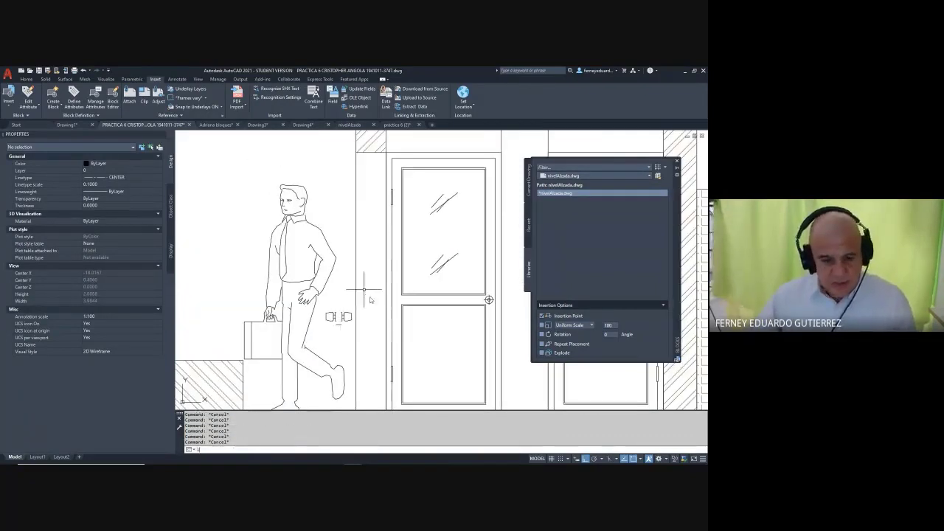
type("l")
key("Return")
left_click(370, 154)
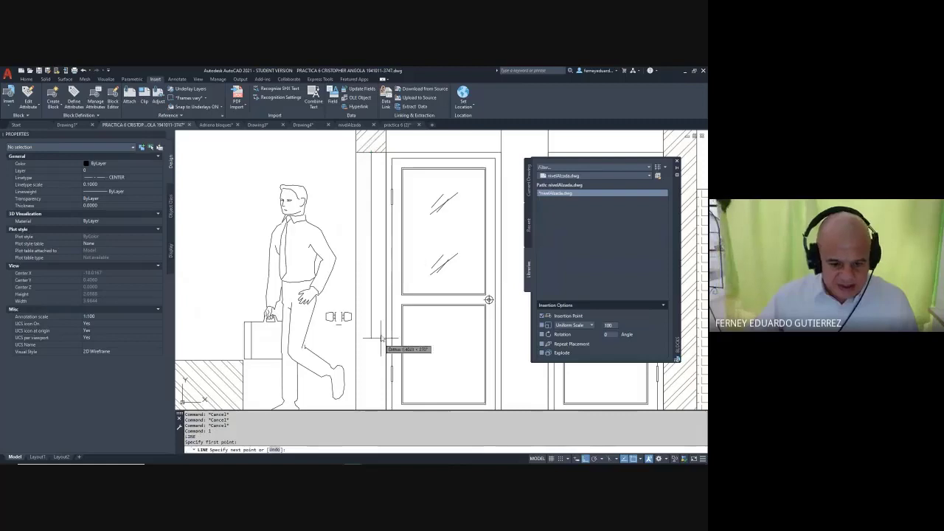
middle_click_drag(379, 326, 372, 242)
right_click(354, 244, "shift")
left_click(379, 373)
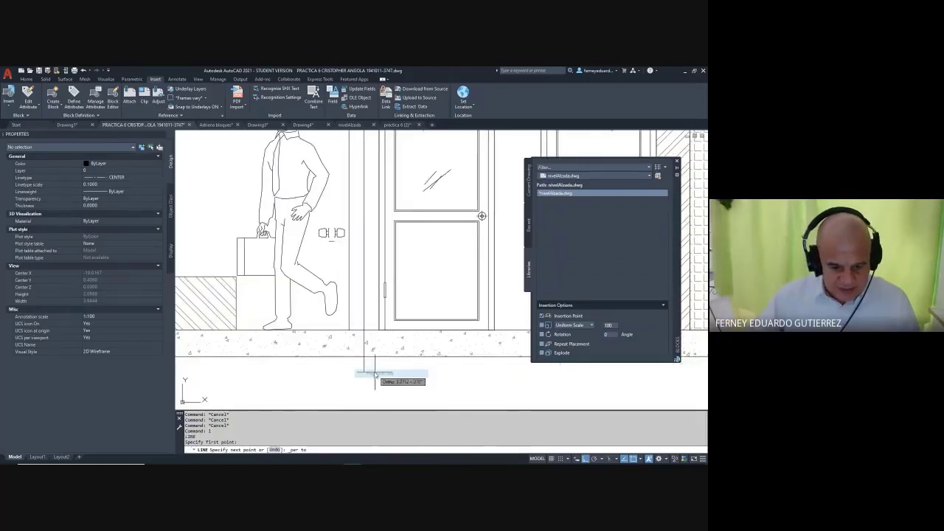
key("Escape")
- Move the knob block onto the new vertical line so one knob sits on each side of it
type("m")
key("Return")
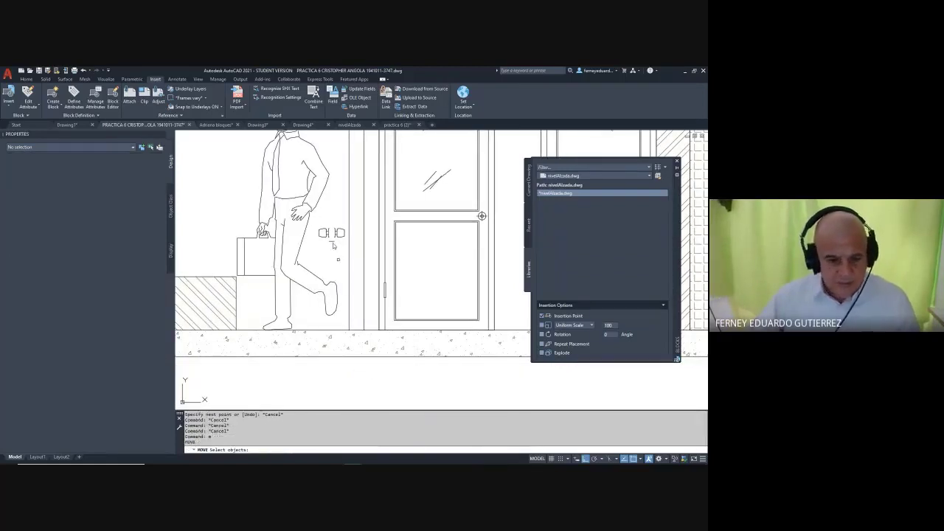
left_click(345, 248)
left_click(315, 220)
key("Return")
scroll(331, 240, "up", 5)
left_click(331, 238)
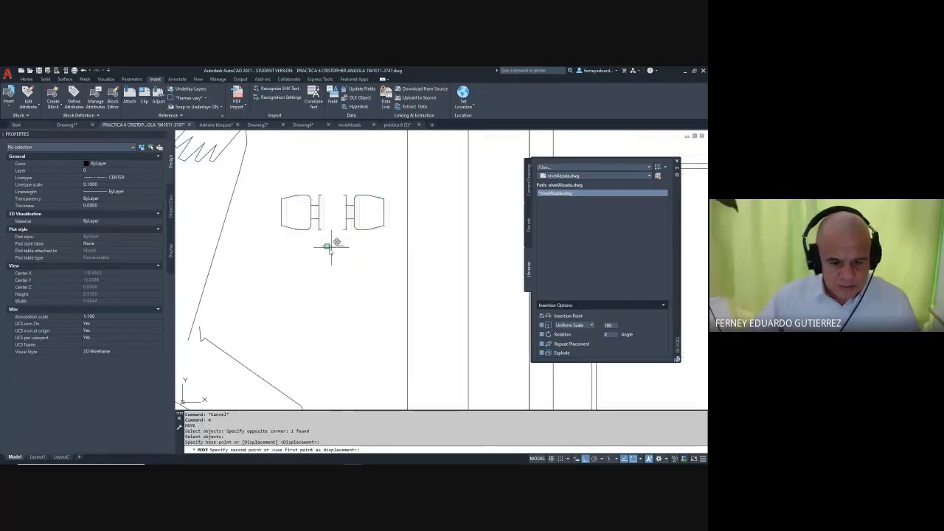
scroll(331, 239, "down", 5)
left_click(360, 240)
middle_click_drag(360, 240, 348, 273)
key("Escape")
key("Escape")
key("Escape")
key("Escape")
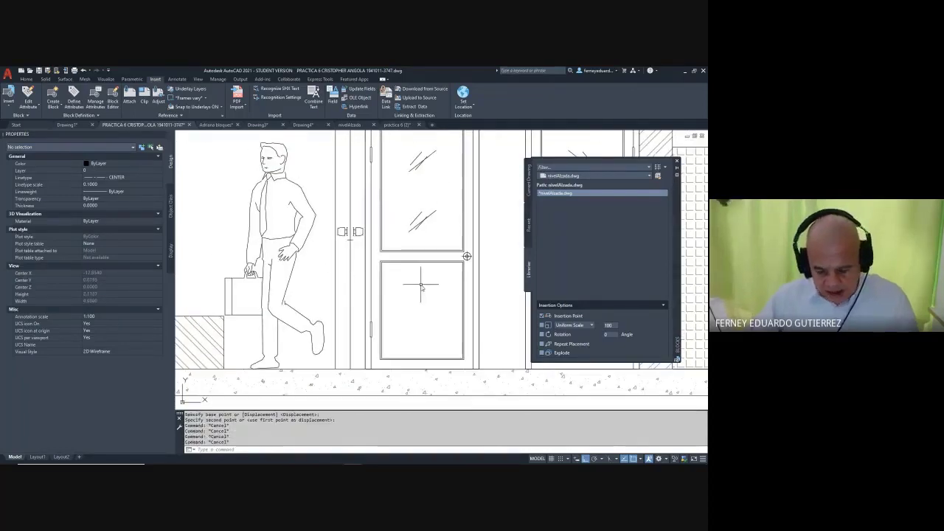
- Draw a horizontal line from the top of the first door's round knob across the cut wall opening, past its vertical centre line
type("l")
key("Return")
scroll(466, 257, "up", 4)
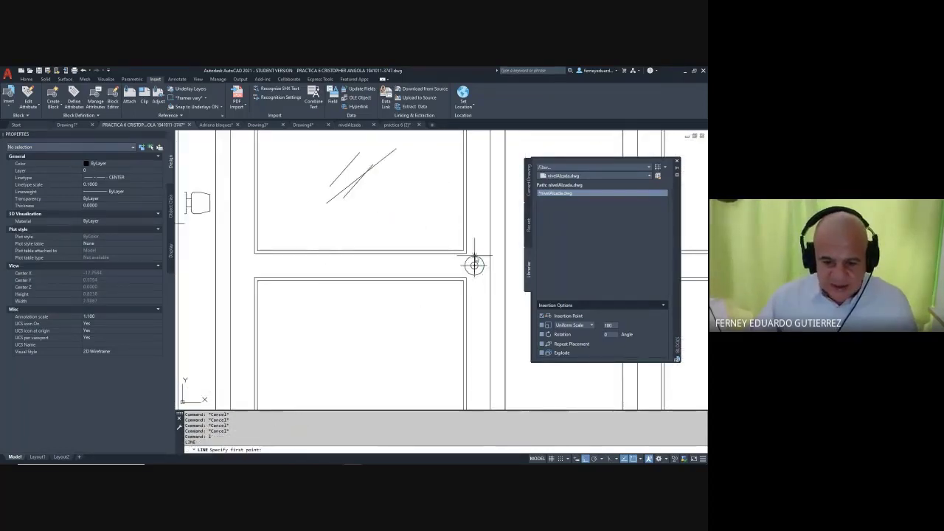
scroll(475, 264, "down", 4)
key("Escape")
key("Escape")
key("Escape")
key("Escape")
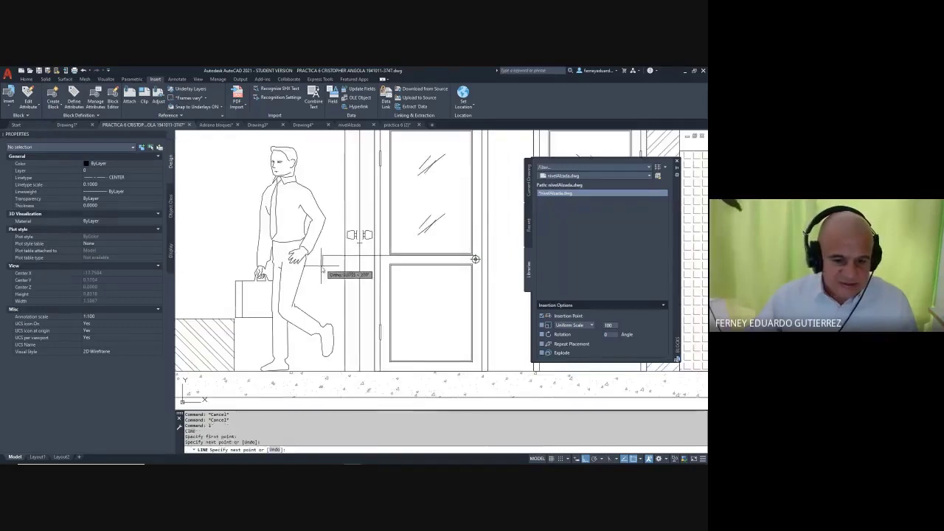
- Move the knob block vertically from the top of its knob down to the horizontal guide line, keeping it on the centre line
middle_click_drag(335, 276, 336, 292)
scroll(336, 291, "down", 3)
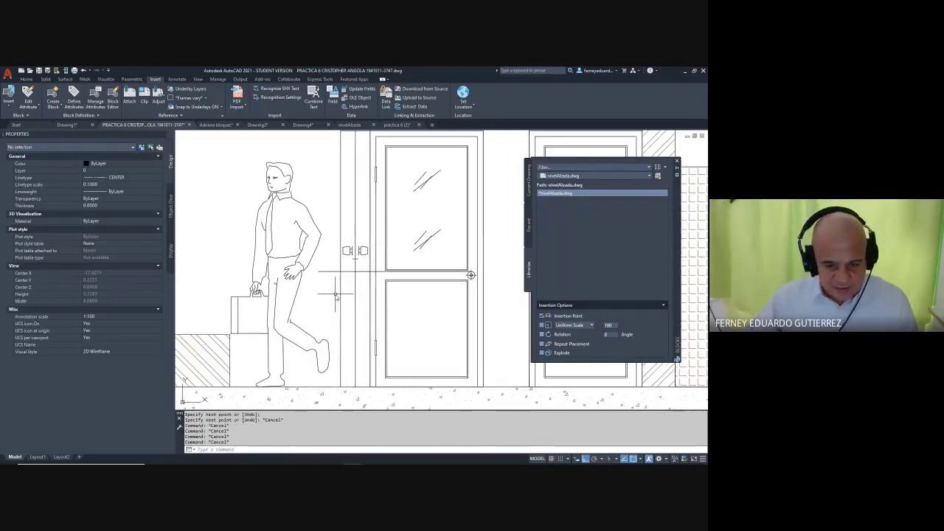
type("m")
key("Return")
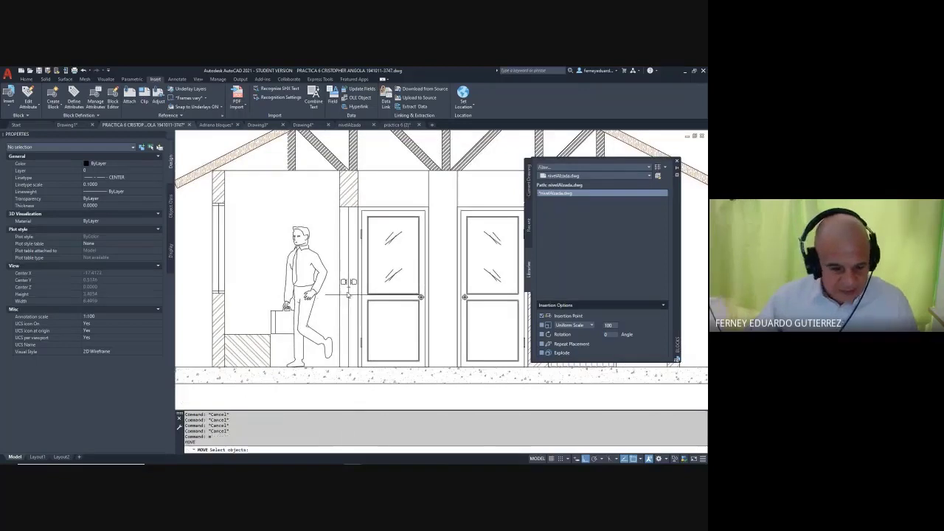
scroll(348, 292, "up", 3)
left_click(344, 231)
left_click(334, 277)
key("Return")
scroll(361, 243, "up", 4)
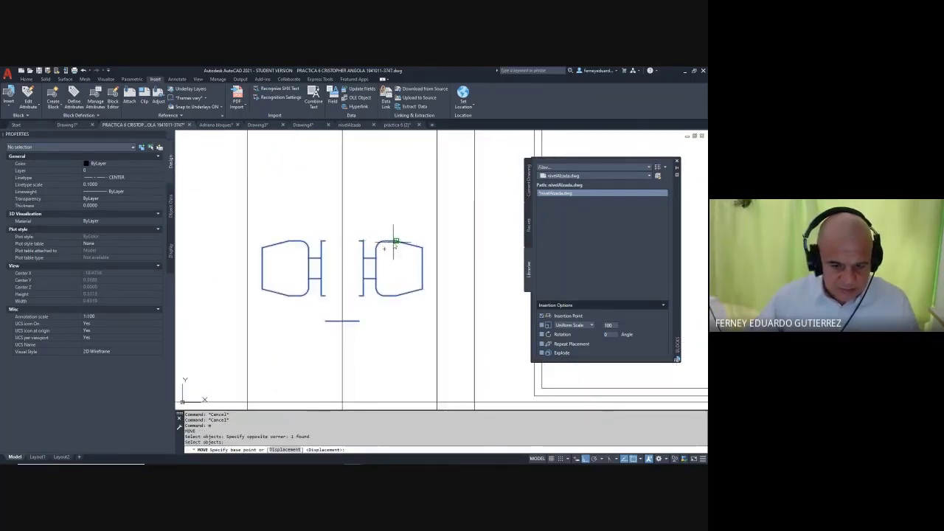
left_click(395, 242)
right_click(363, 190, "shift")
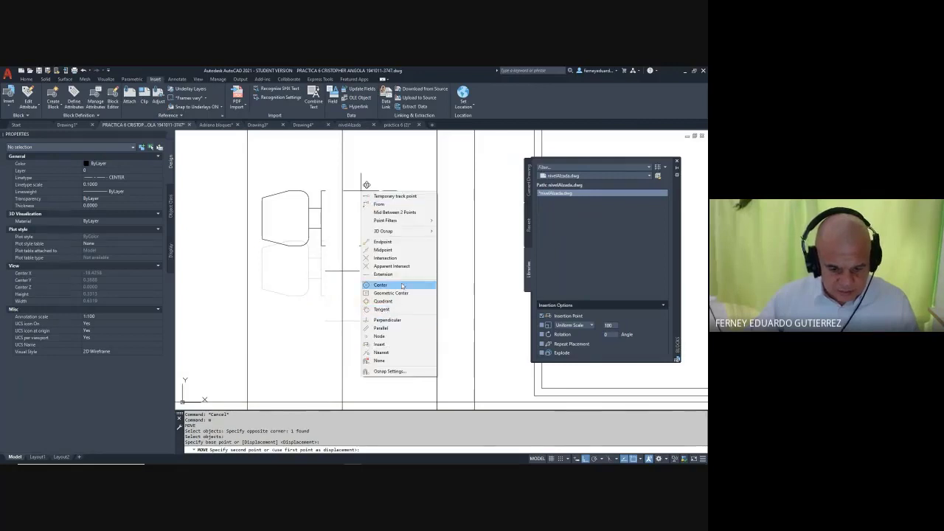
left_click(387, 320)
scroll(407, 308, "down", 4)
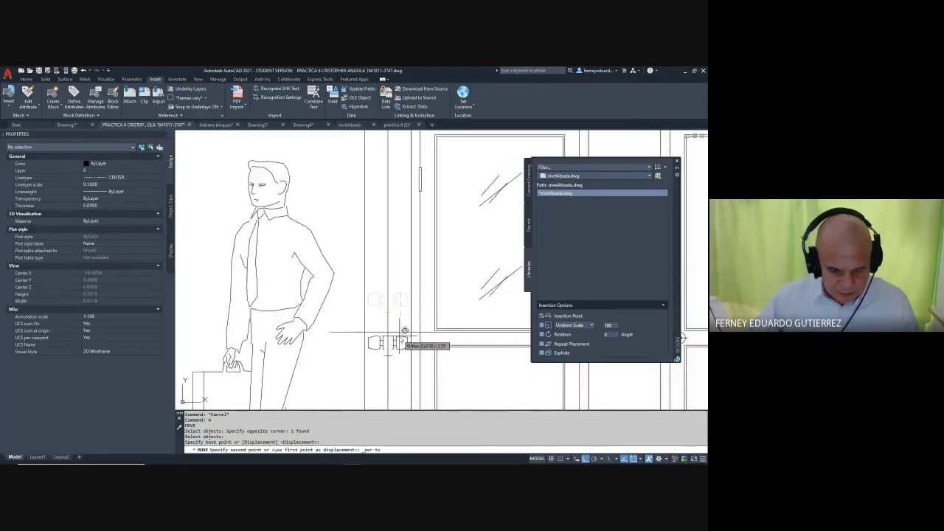
key("Escape")
- Erase the horizontal guide line running from the first door's round knob across the cut wall opening
scroll(385, 288, "down", 2)
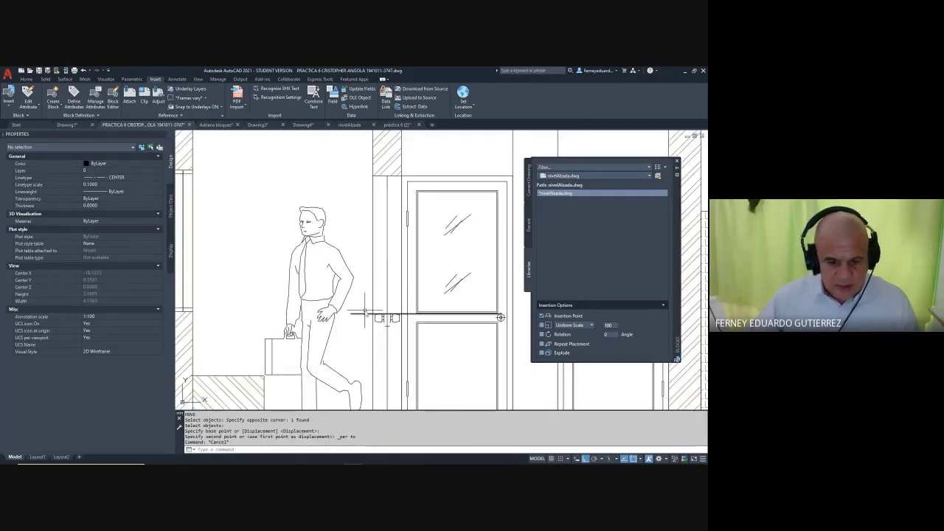
left_click(364, 310)
left_click(360, 324)
key("Delete")
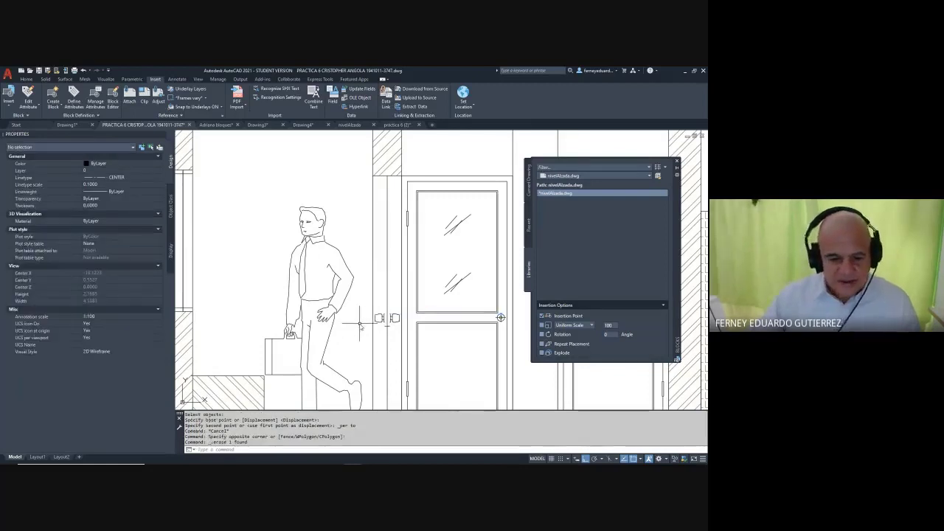
type("l")
key("Return")
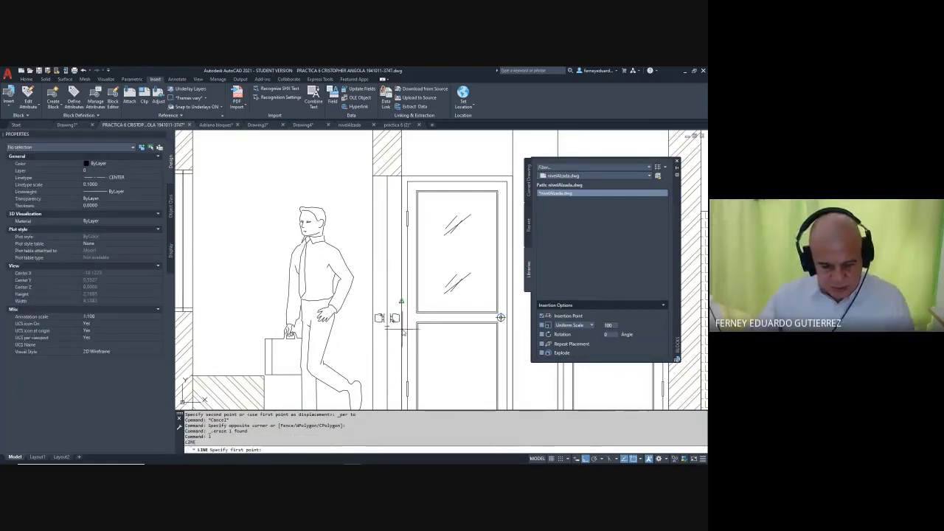
scroll(377, 324, "up", 4)
key("Escape")
key("Escape")
key("Escape")
- Copy the vertical centre line to both sides, between the two knobs, to form the faces of the cut door leaf
scroll(365, 295, "up", 3)
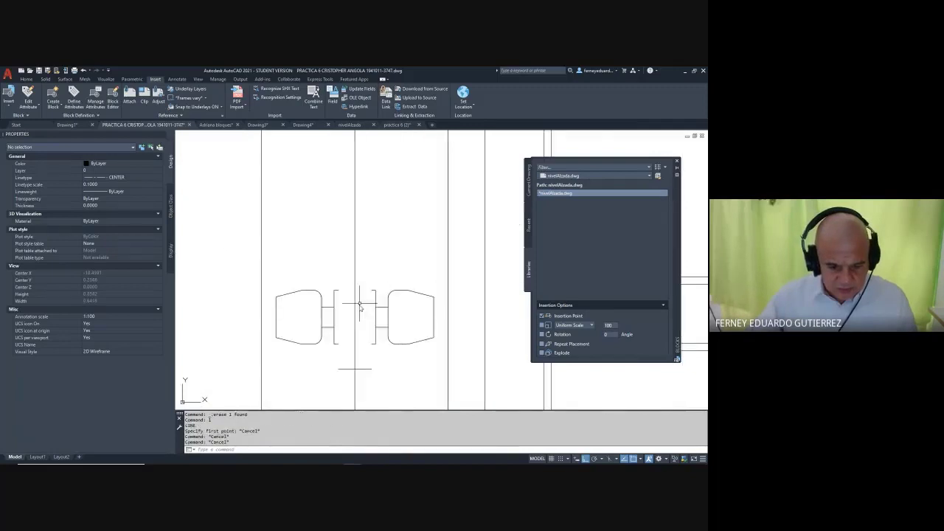
type("co")
key("Return")
left_click(360, 253)
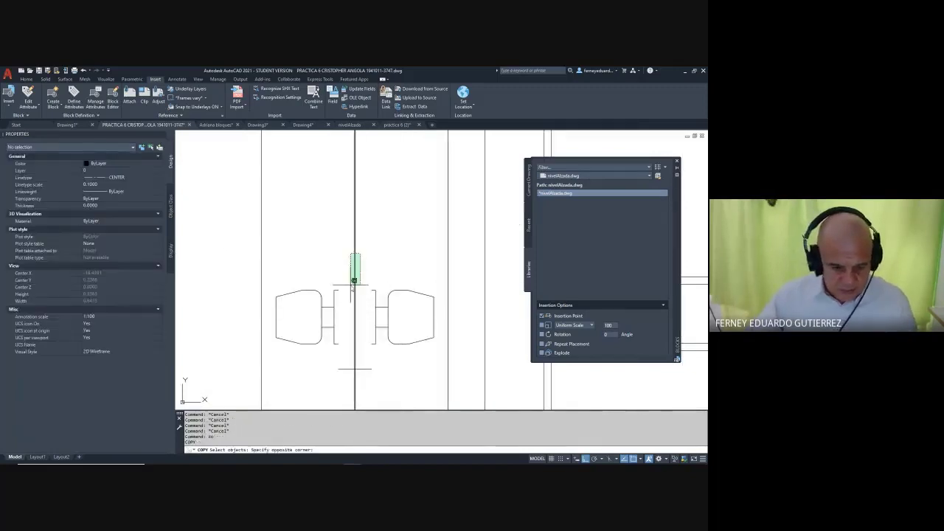
left_click(351, 285)
key("Return")
left_click(354, 211)
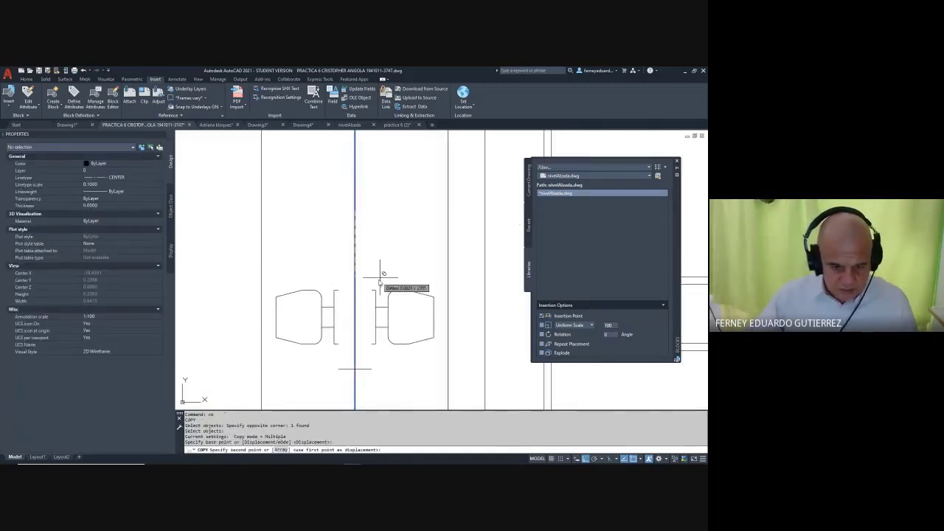
left_click(371, 286)
left_click(339, 288)
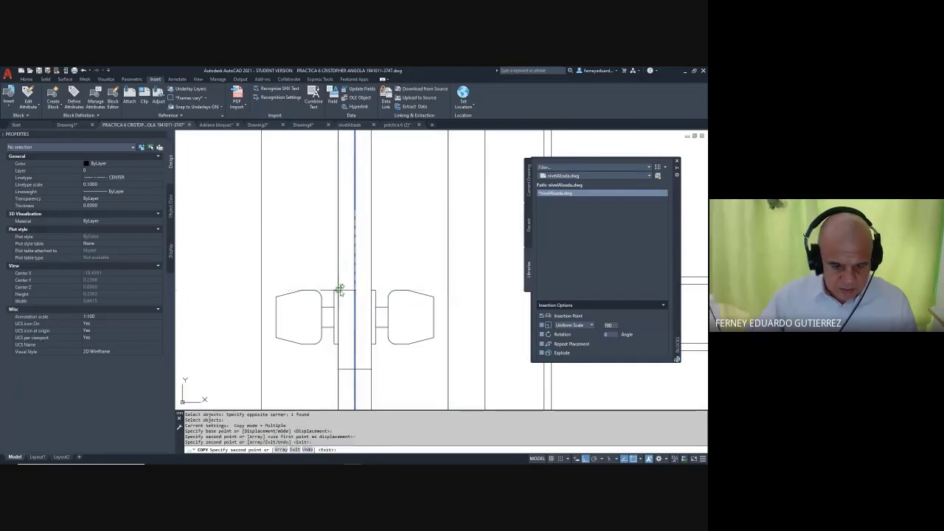
key("Escape")
- Erase the original vertical centre line between the two door leaf lines
left_click(354, 274)
key("Delete")
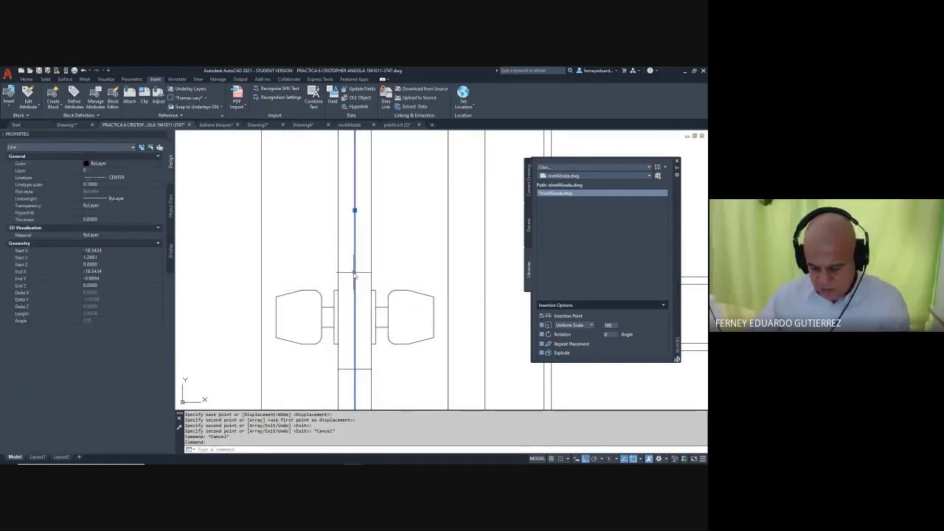
scroll(355, 275, "down", 4)
key("Escape")
key("Escape")
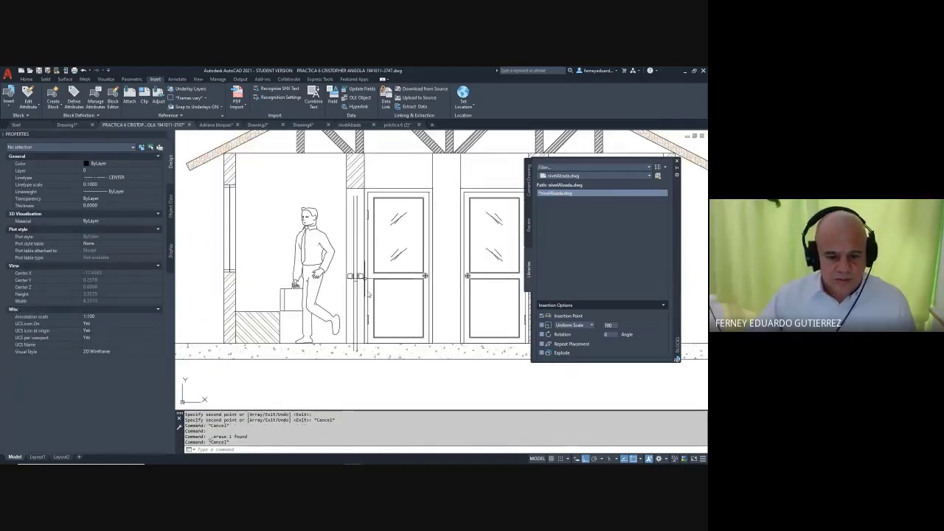
- Extend both door leaf lines up to the door-head line under the hatched wall
type("ex")
key("Return")
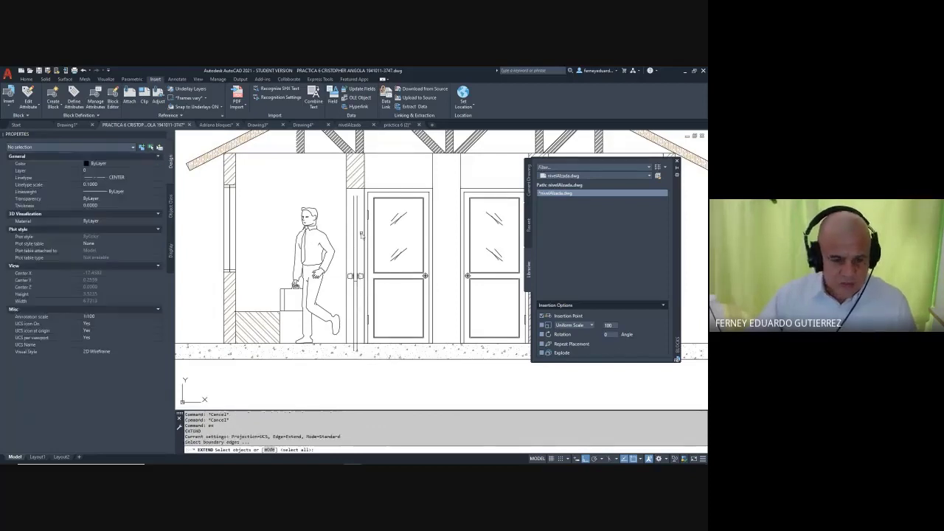
left_click(355, 188)
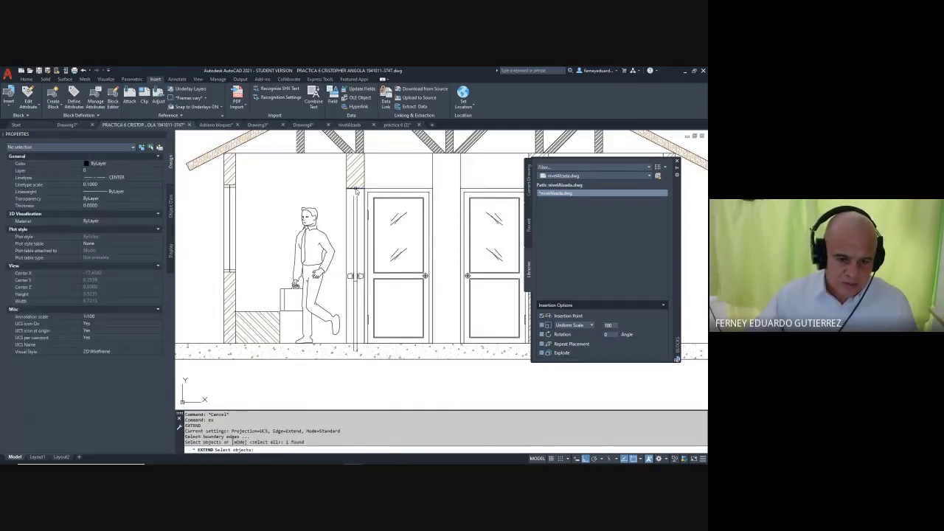
key("Return")
left_click(354, 347)
scroll(356, 195, "up", 2)
left_click(357, 200)
left_click(354, 204)
left_click(359, 205)
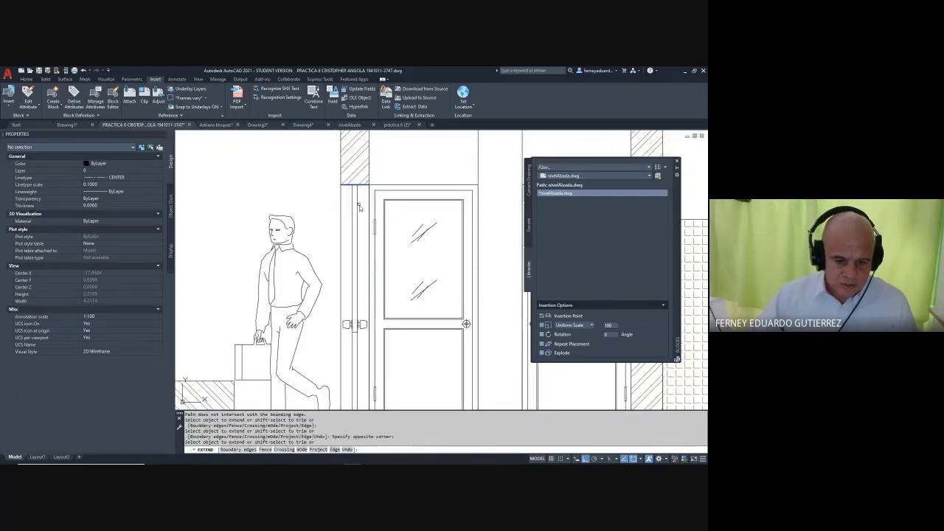
scroll(359, 208, "down", 2)
key("Escape")
key("Escape")
key("Escape")
key("Escape")
- Trim the parts of both door leaf lines that run below the floor line
key("Return")
scroll(360, 347, "up", 2)
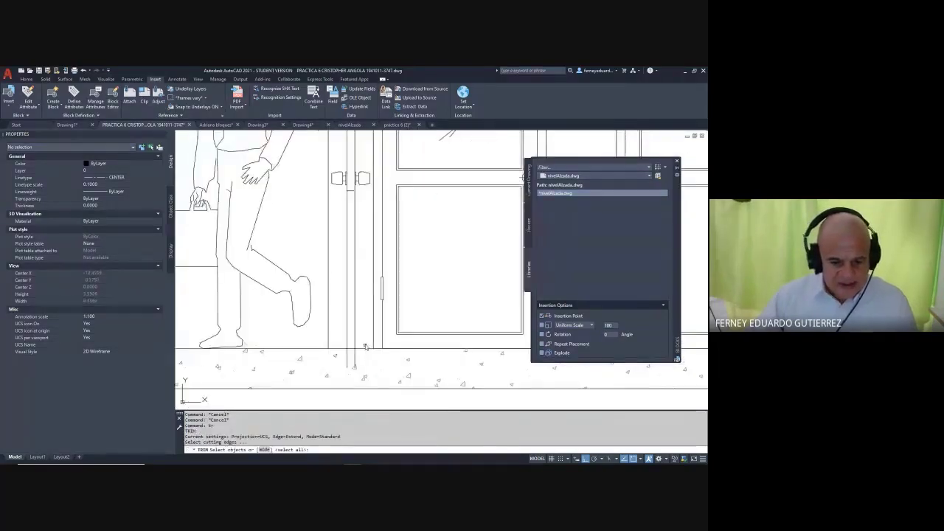
left_click(367, 342)
left_click(356, 354)
key("Return")
left_click(354, 356)
left_click(354, 356)
left_click(343, 366)
scroll(342, 366, "down", 5)
key("Escape")
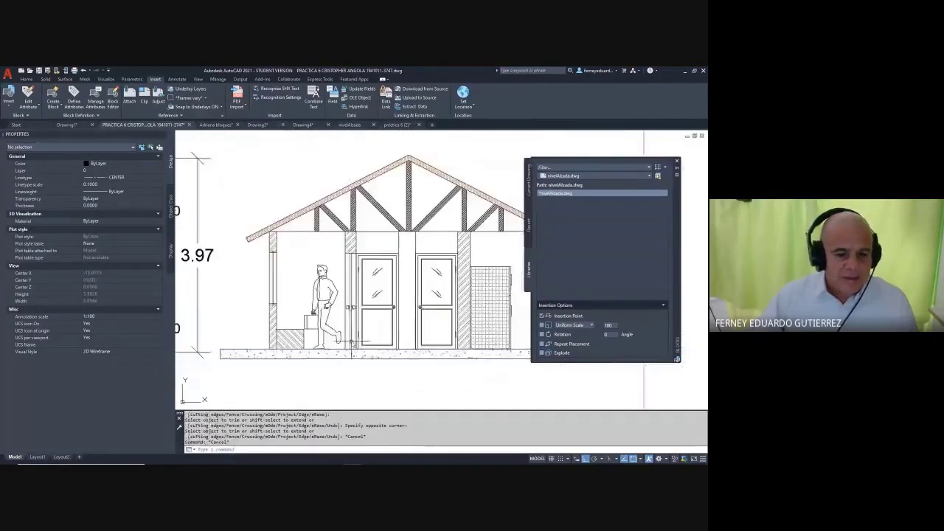
- Examine the bathroom (BAÑO) door on the floor plan where section line A crosses it
scroll(361, 333, "down", 1)
scroll(360, 338, "down", 2)
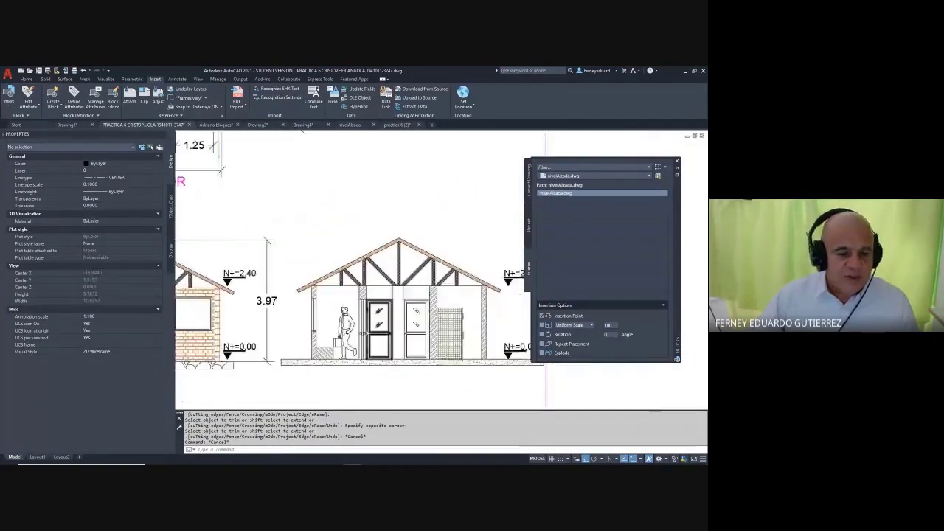
middle_click_drag(320, 233, 377, 316)
middle_click_drag(244, 240, 252, 250)
scroll(252, 250, "up", 3)
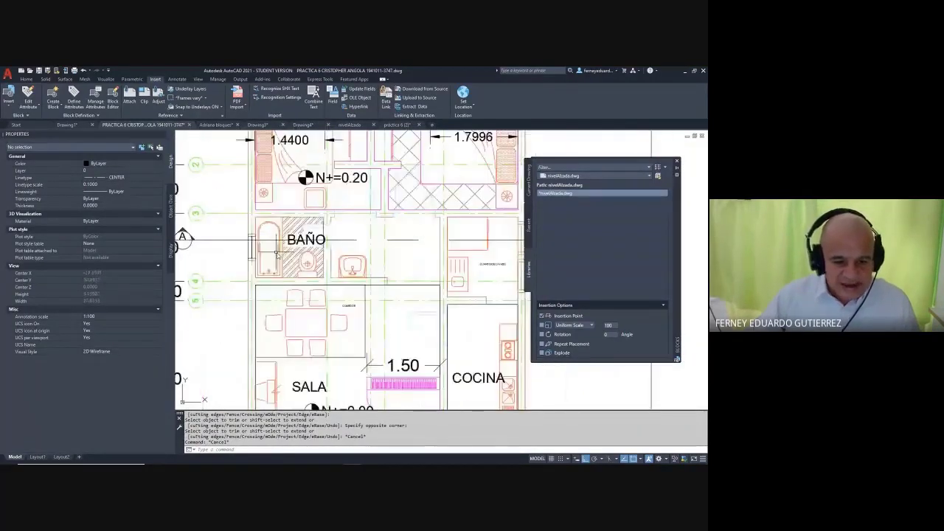
scroll(325, 236, "up", 2)
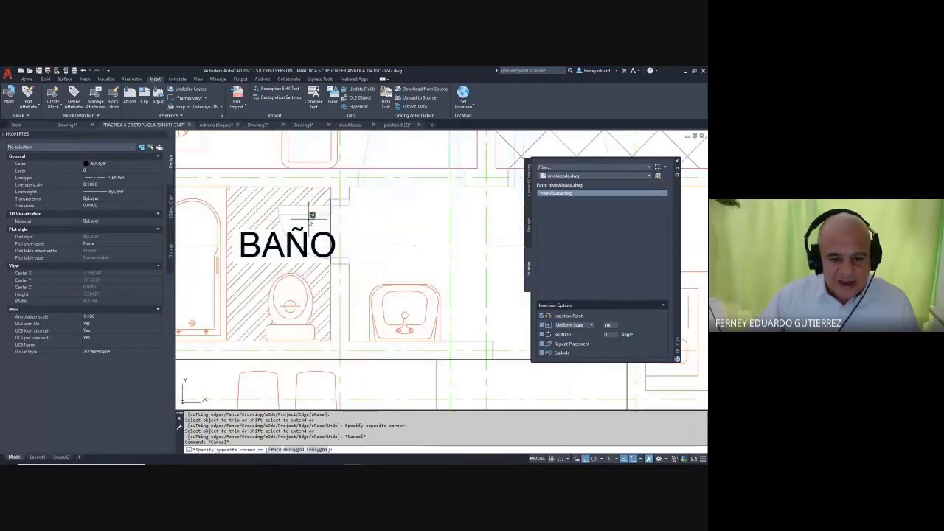
left_click(312, 214)
left_click(353, 244)
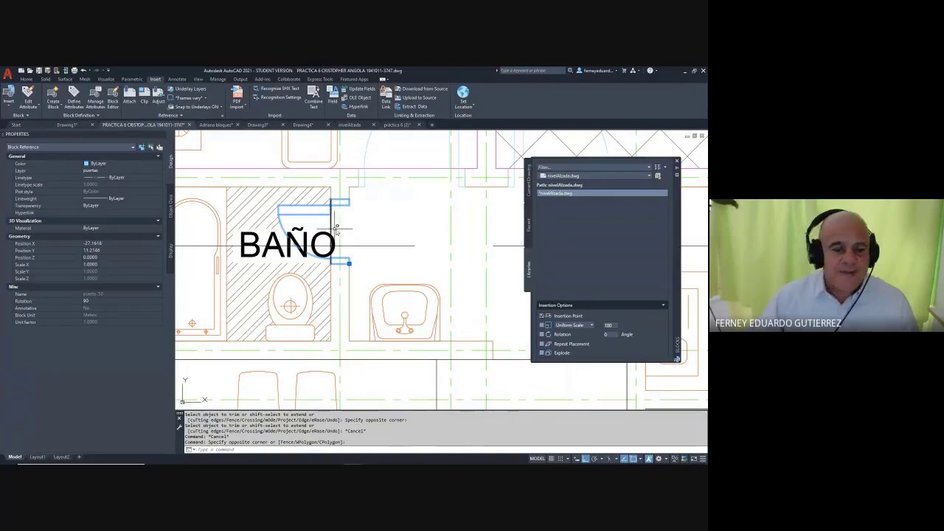
scroll(335, 227, "down", 3)
scroll(368, 265, "down", 3)
scroll(393, 303, "up", 1)
key("Escape")
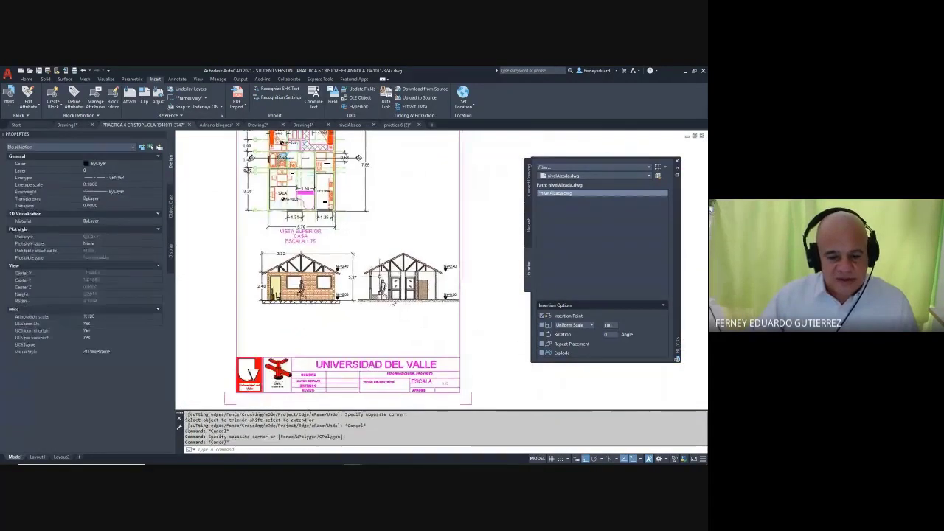
key("Escape")
- Hatch the cut door leaf between its two vertical lines with the ANSI32 pattern in Color 35 at scale 0.0100
scroll(381, 281, "up", 4)
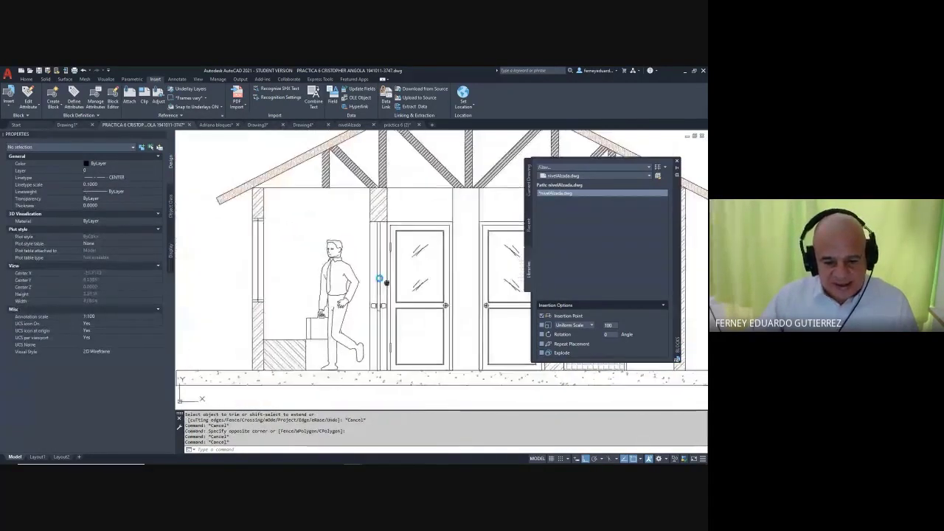
scroll(379, 279, "up", 3)
key("Escape")
key("Escape")
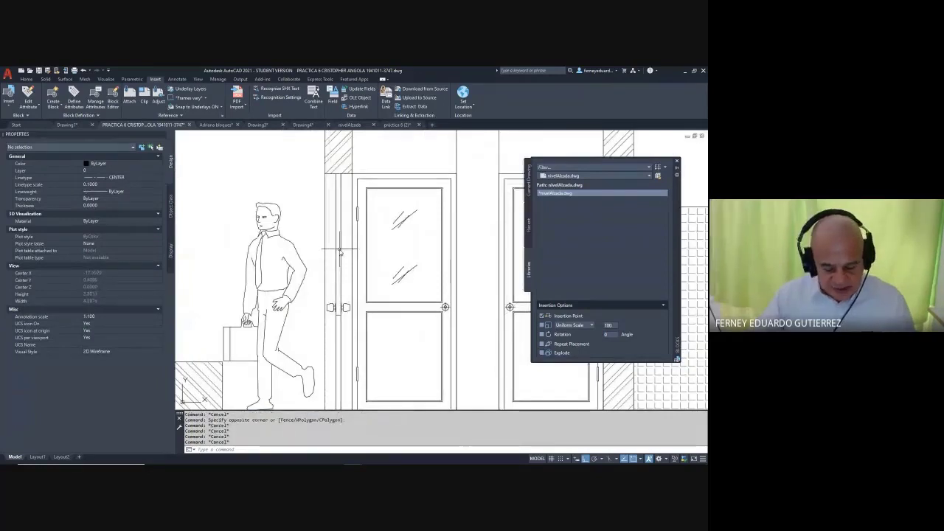
left_click(340, 245)
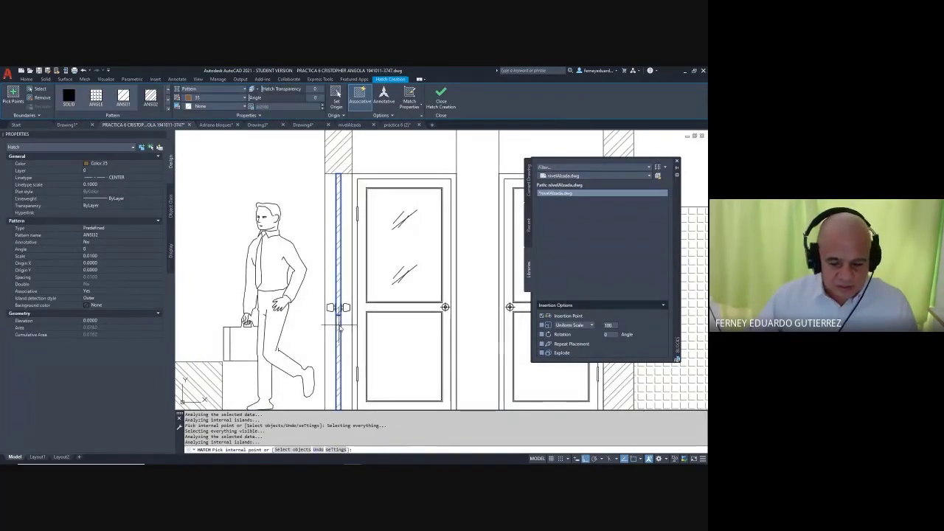
key("Return")
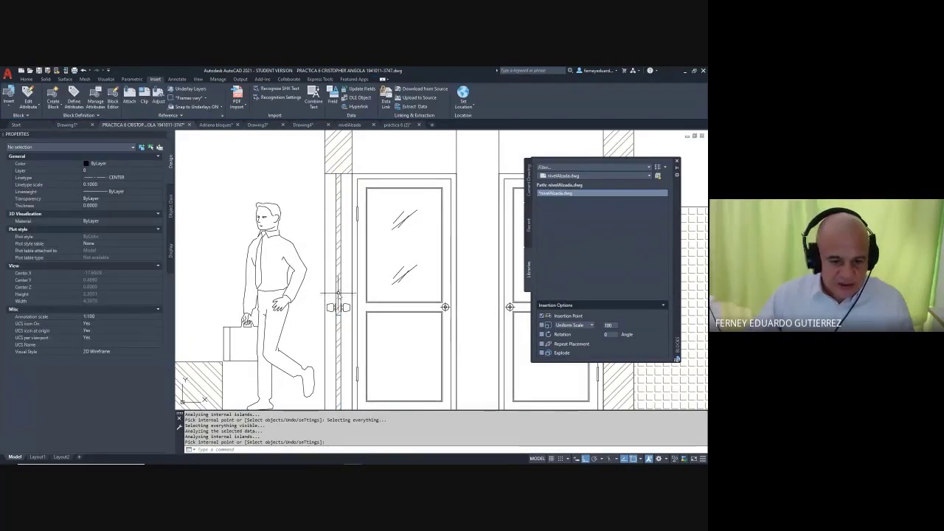
- Change the door leaf's hatch pattern to SOLID
left_click(338, 302)
left_click(74, 102)
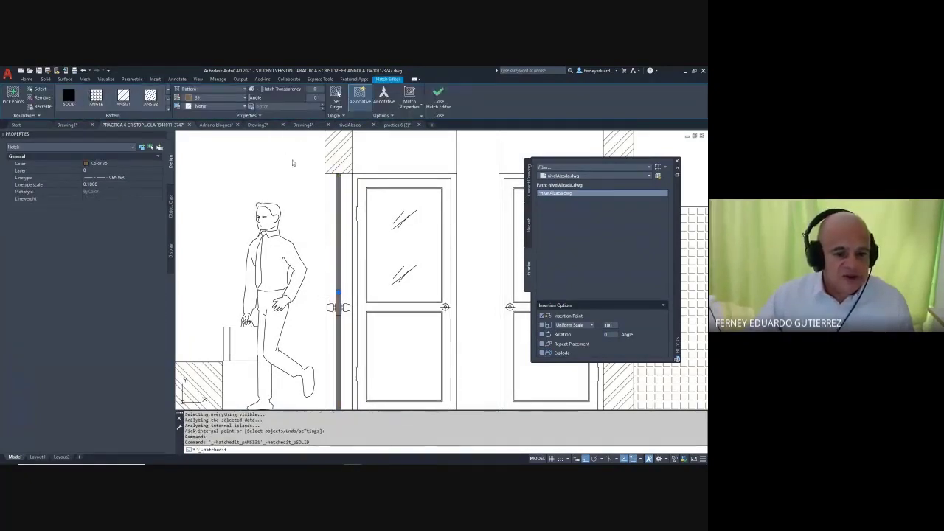
key("Escape")
key("Escape")
- Compare the cut elements in section A with the laundry room (CUARTO DE LAVADO) on the floor plan
scroll(324, 255, "down", 6)
scroll(323, 255, "up", 6)
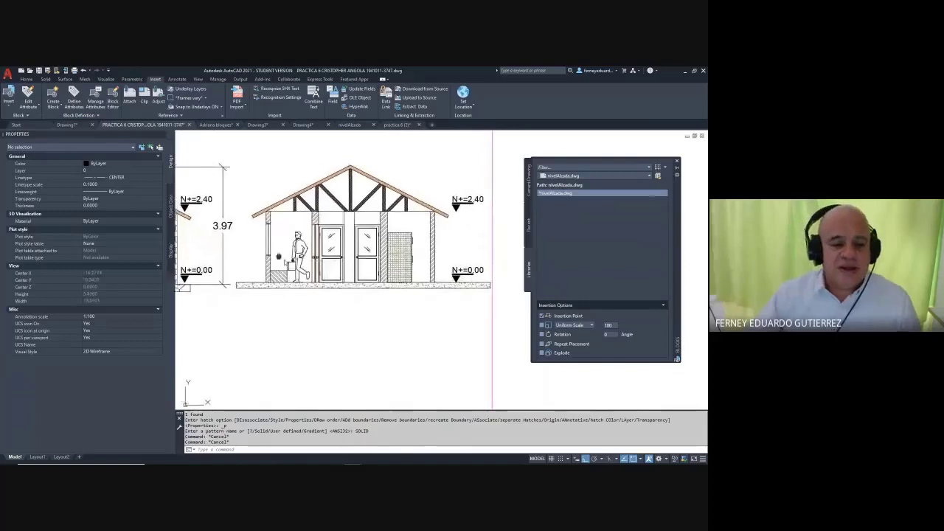
middle_click_drag(274, 264, 261, 264)
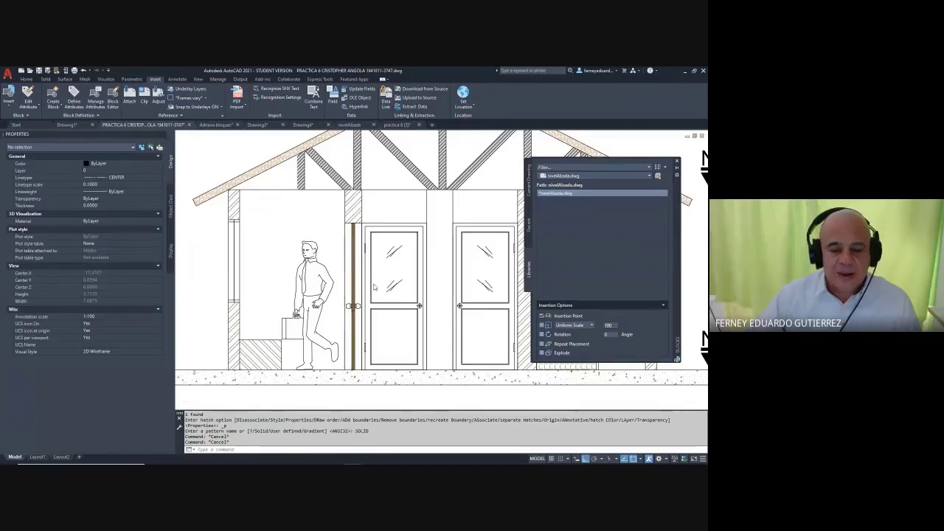
scroll(374, 287, "down", 2)
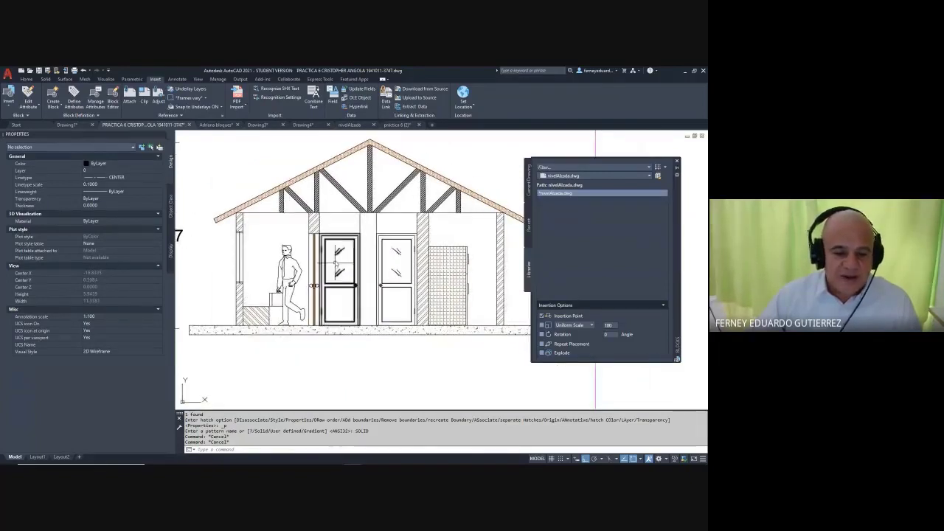
mouse_move(343, 264)
middle_mouse_down()
mouse_move(307, 258)
mouse_move(336, 261)
middle_mouse_up()
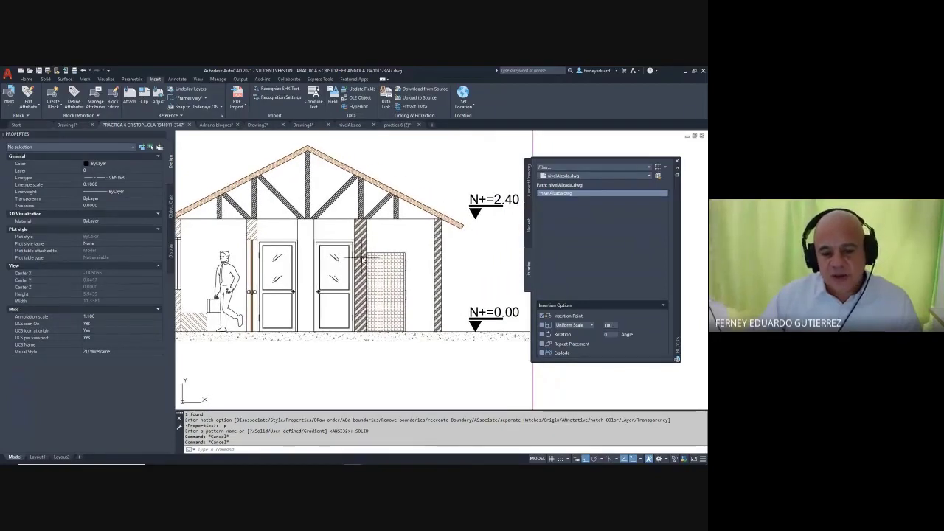
scroll(391, 317, "down", 4)
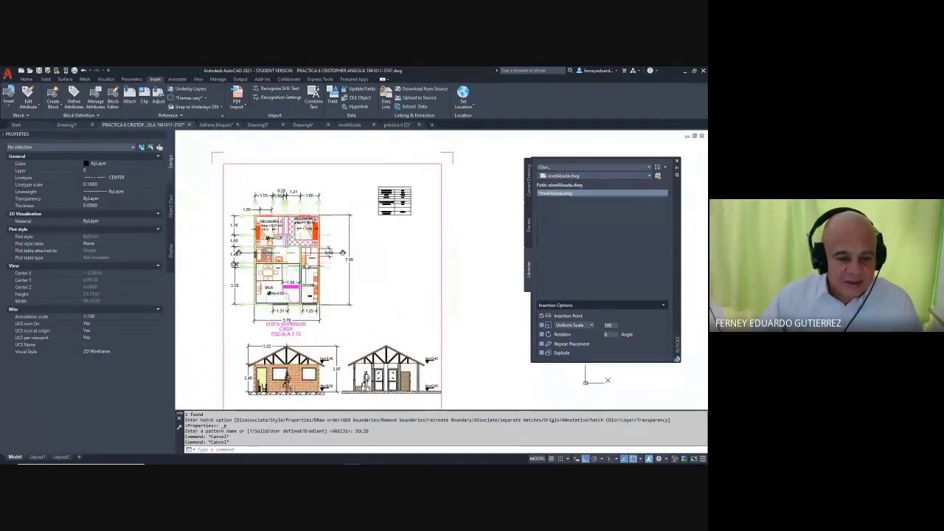
scroll(295, 274, "up", 8)
left_click(367, 250)
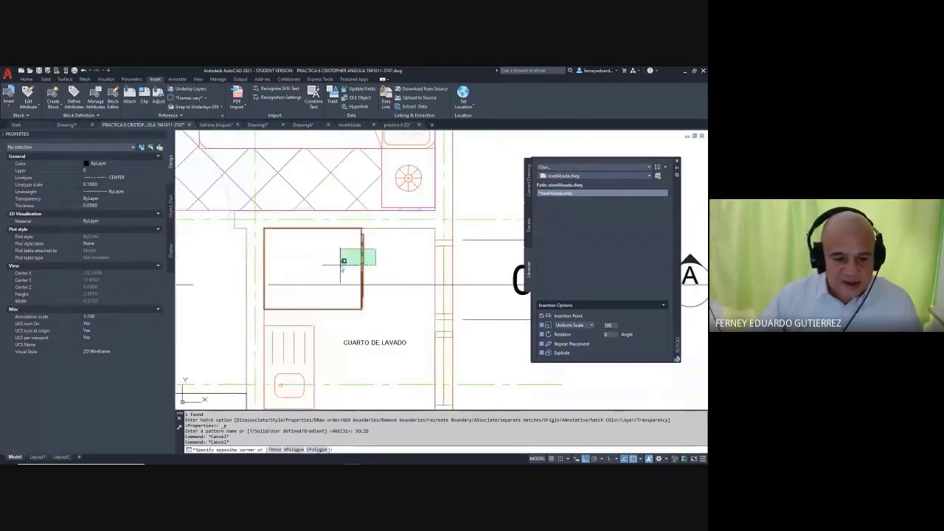
key("Escape")
scroll(367, 251, "down", 3)
scroll(325, 236, "down", 5)
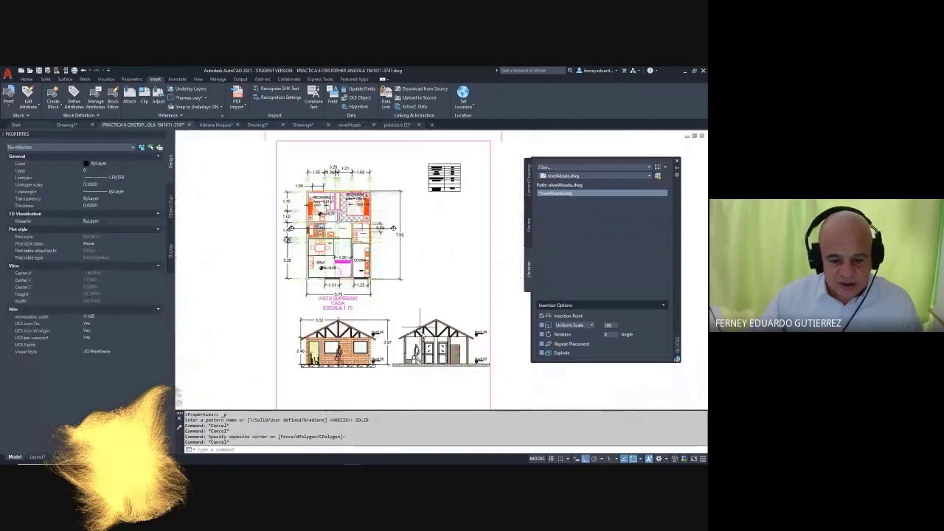
- Examine the laundry room's exterior wall on the floor plan where section line A crosses it, and compare it with the section
scroll(350, 212, "up", 6)
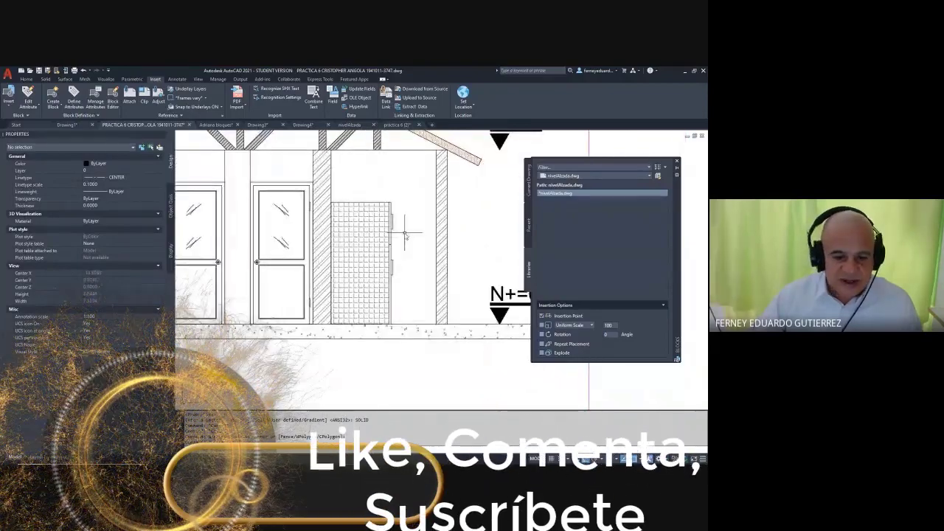
middle_click_drag(396, 258, 375, 277)
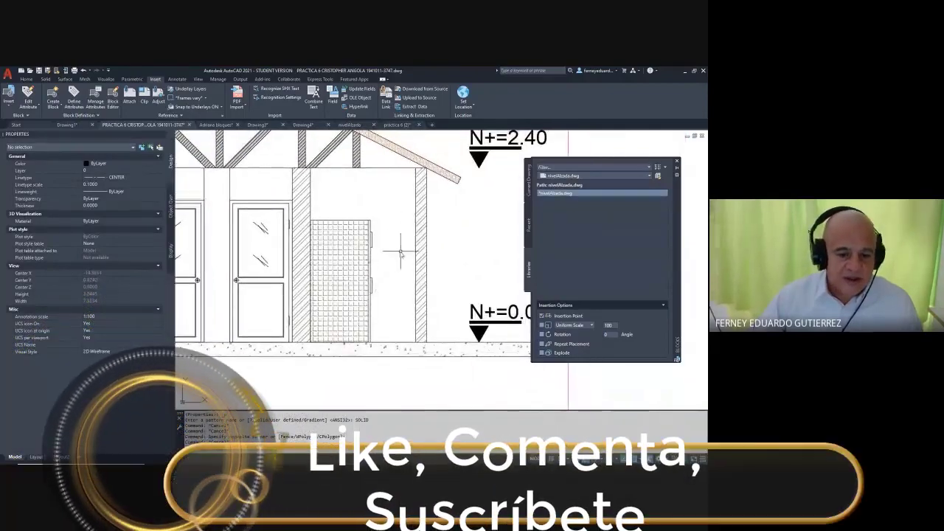
scroll(401, 253, "down", 5)
middle_click_drag(359, 168, 386, 276)
scroll(386, 275, "up", 2)
scroll(386, 278, "down", 5)
scroll(323, 229, "up", 3)
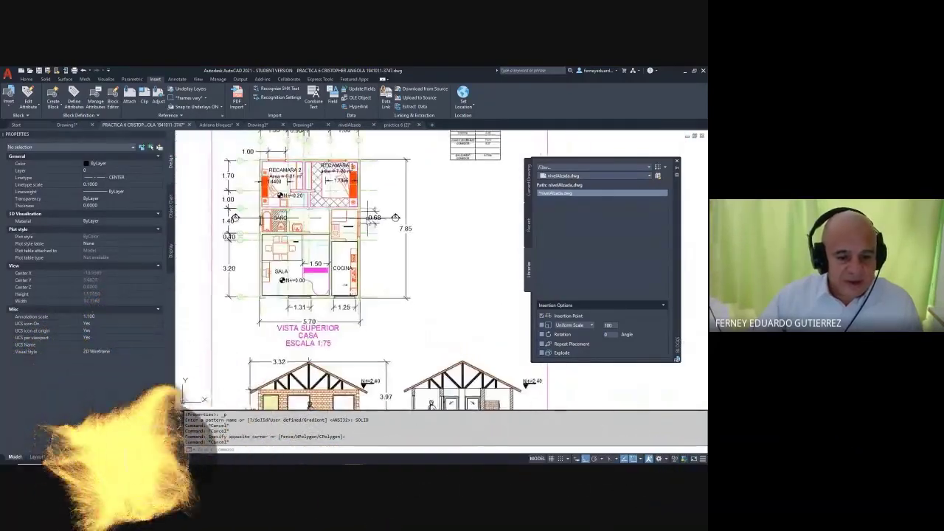
scroll(334, 220, "up", 5)
scroll(335, 220, "down", 5)
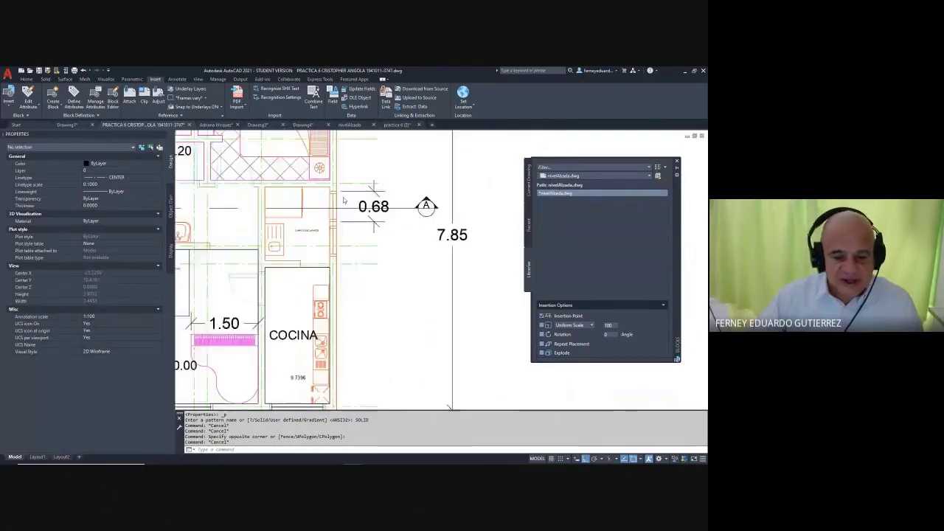
- Delete the full-height hatch from the section's exterior wall beside the laundry room
scroll(433, 299, "up", 6)
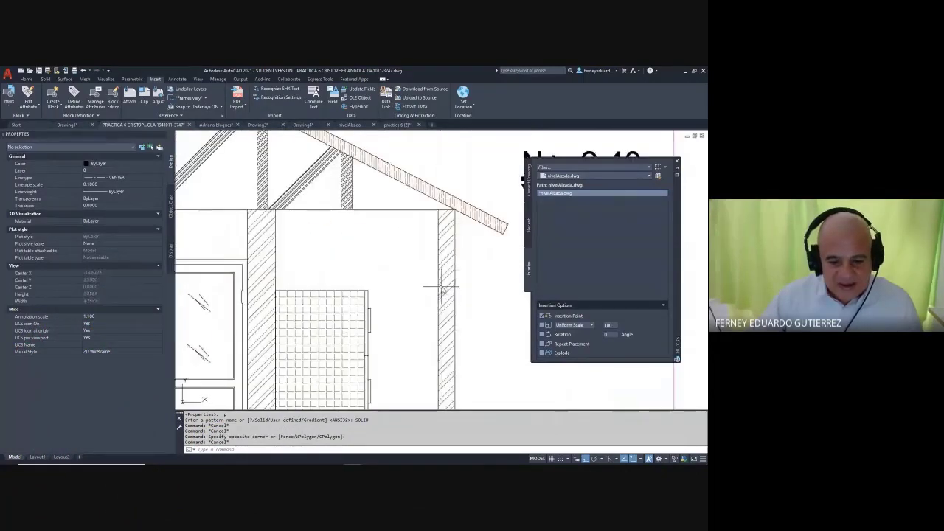
left_click(444, 289)
key("Delete")
scroll(310, 272, "down", 4)
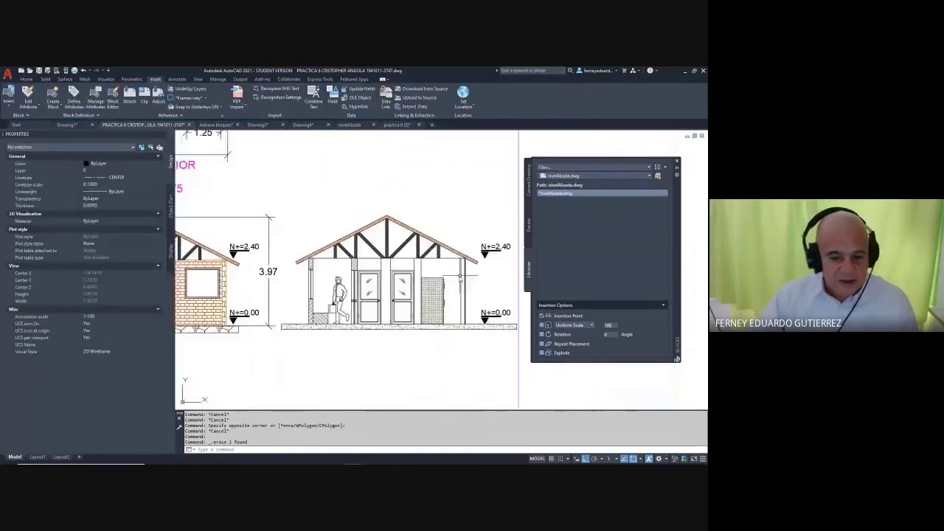
key("Escape")
key("Escape")
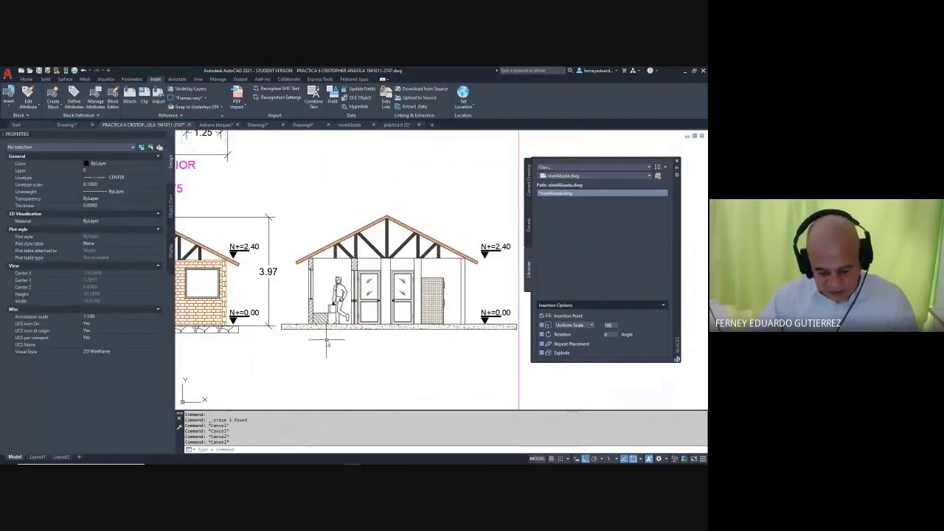
- Copy the cut window and its wall pieces, without the roof, from the bathroom-side exterior wall to the base of the laundry-side wall
type("cp")
key("Return")
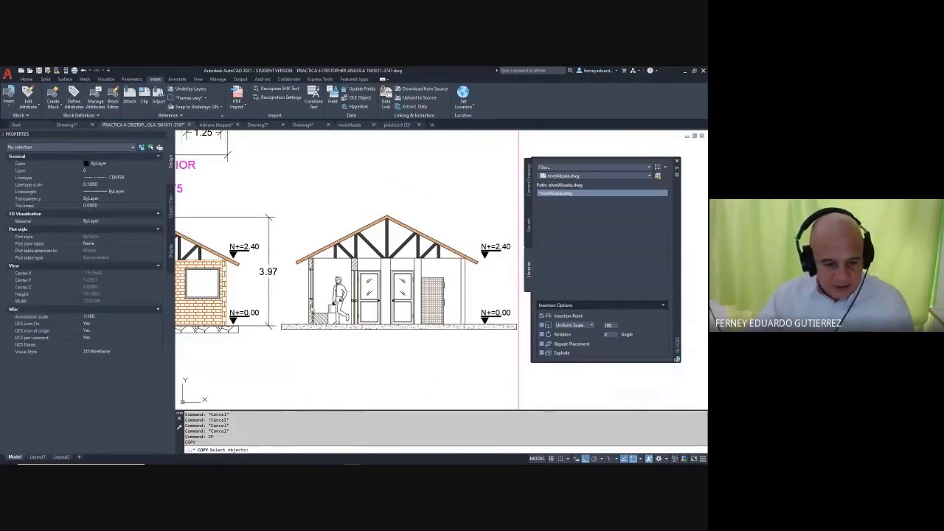
scroll(305, 276, "up", 2)
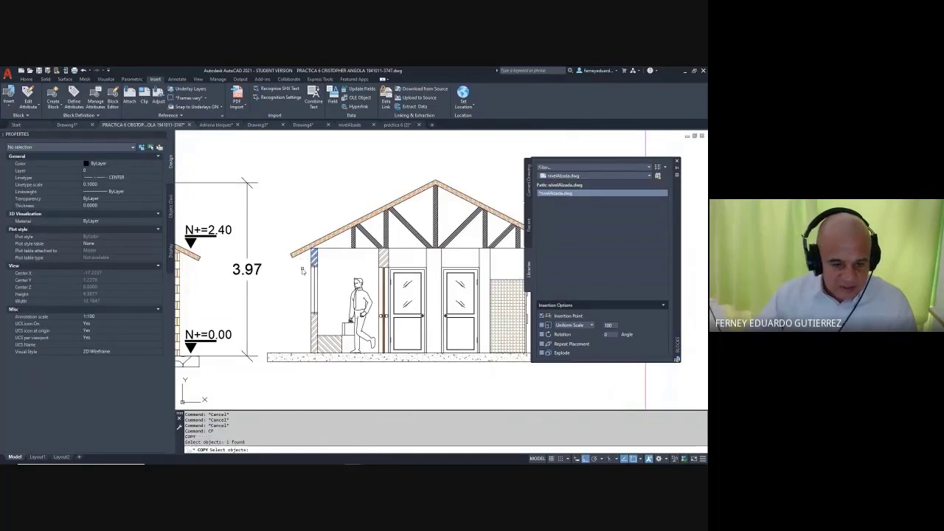
left_click(327, 326)
left_click(323, 256)
left_click(295, 313)
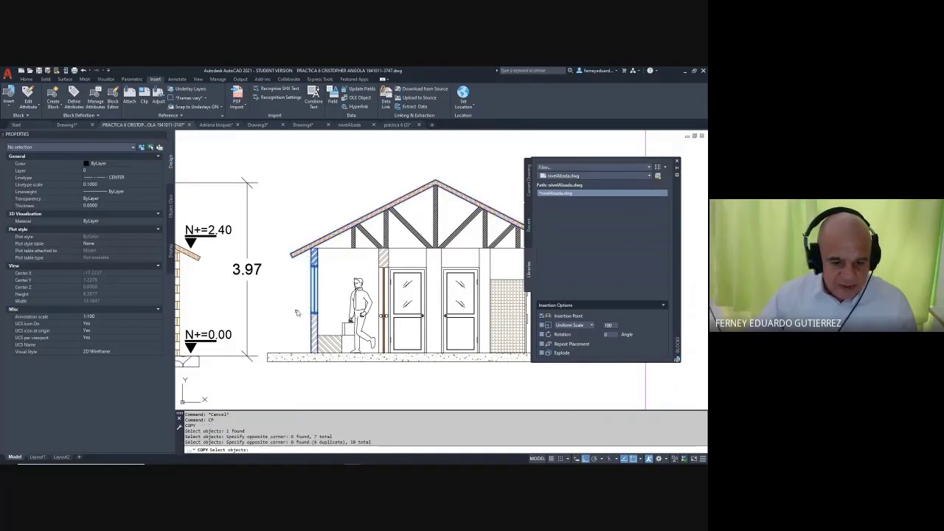
type("r")
key("Return")
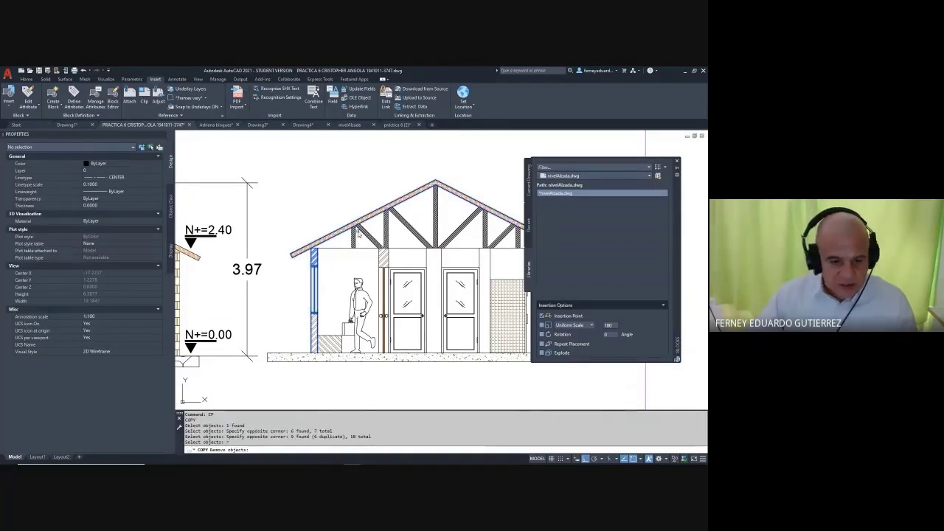
left_click(349, 242)
left_click(320, 237)
key("Return")
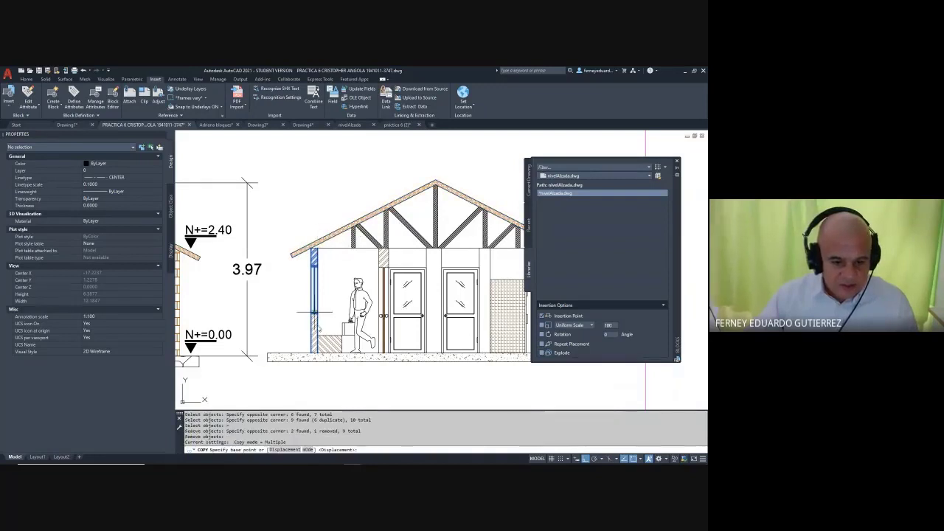
scroll(307, 354, "up", 2)
left_click(317, 351)
scroll(275, 326, "down", 4)
scroll(377, 335, "up", 3)
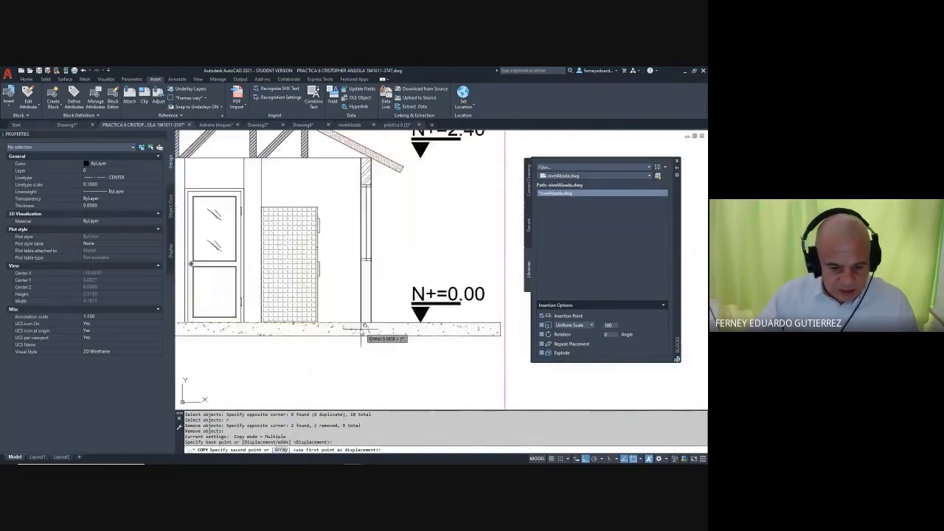
left_click(362, 333)
key("Escape")
key("Escape")
key("Escape")
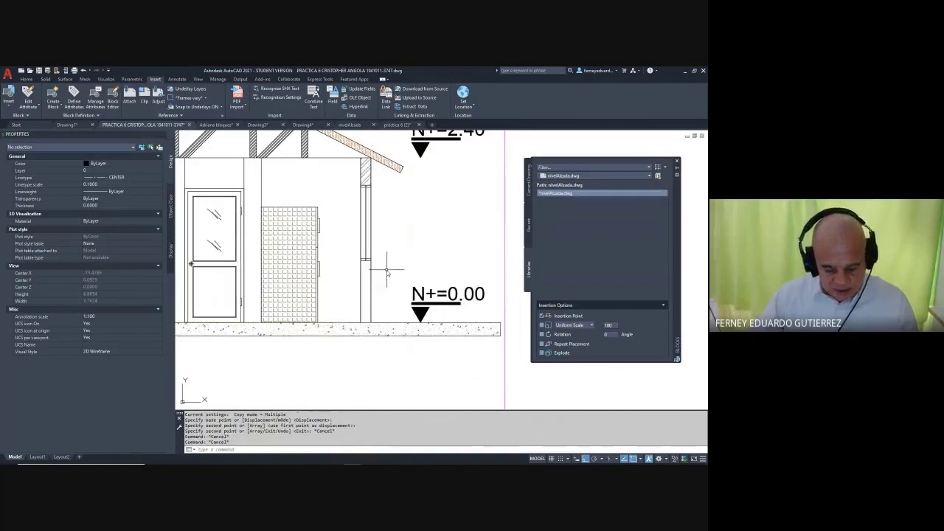
- Hatch the laundry-side wall between the copied window's sill and the floor slab
key("Return")
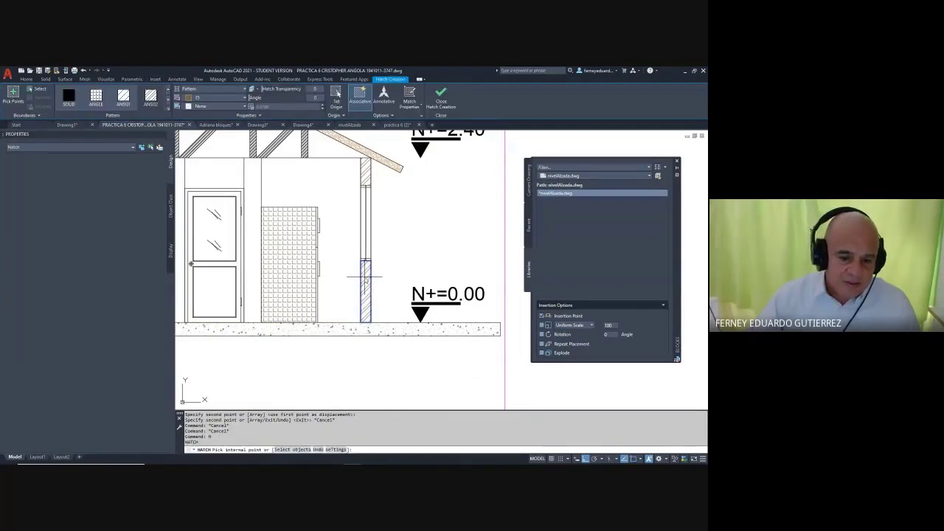
key("Escape")
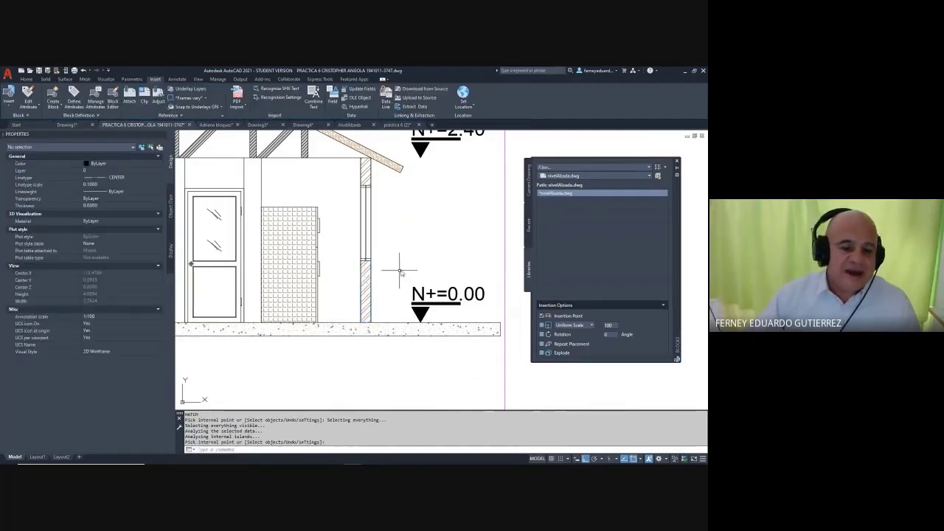
scroll(400, 270, "down", 5)
scroll(371, 286, "up", 5)
middle_click_drag(370, 285, 349, 282)
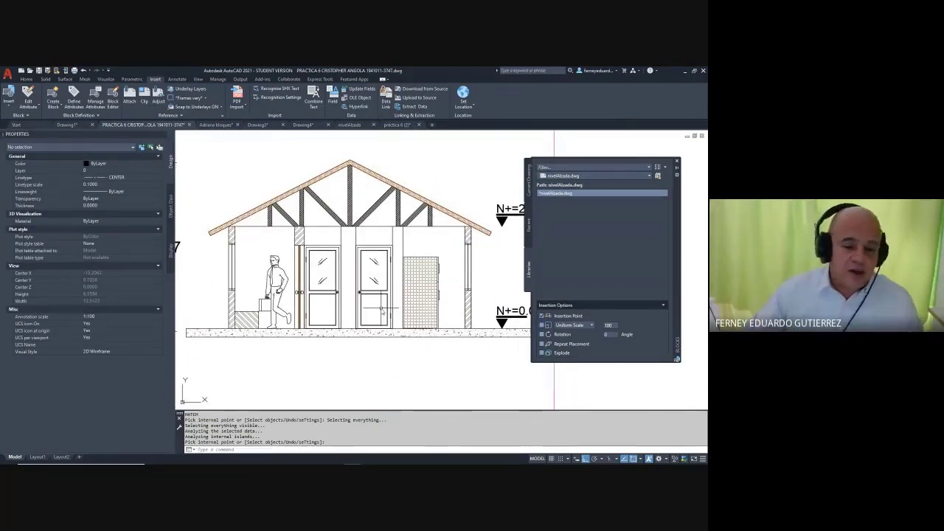
- Select section line A on the floor plan and examine the elements it crosses from the bathroom to the laundry room
scroll(381, 311, "down", 5)
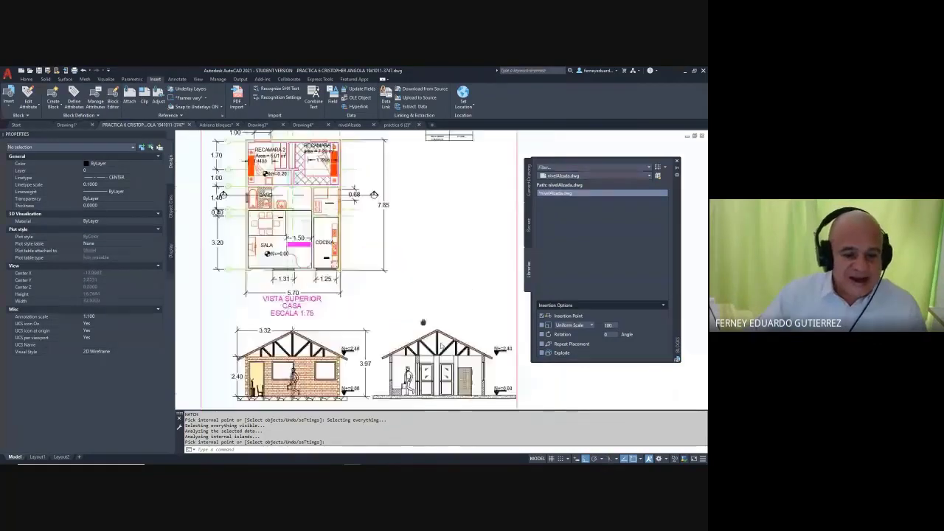
scroll(339, 267, "up", 6)
left_click(361, 233)
left_click(355, 252)
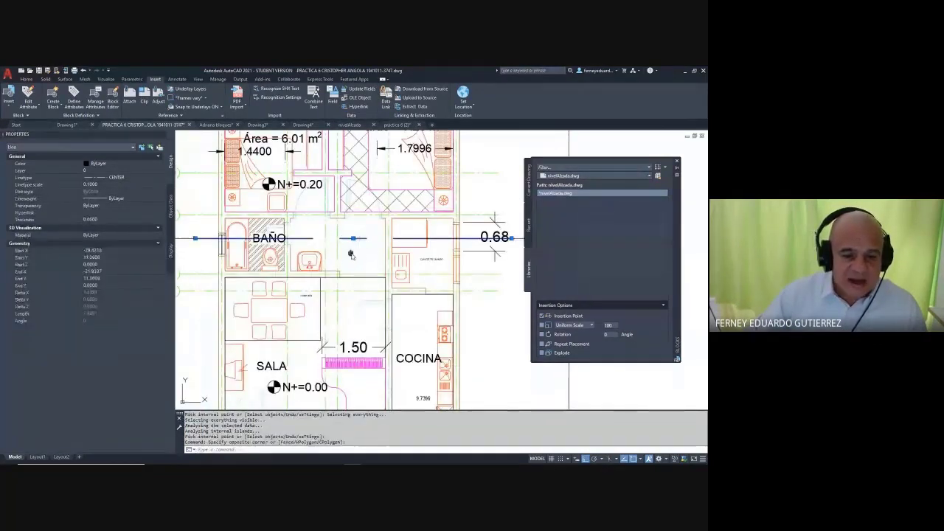
scroll(324, 212, "up", 4)
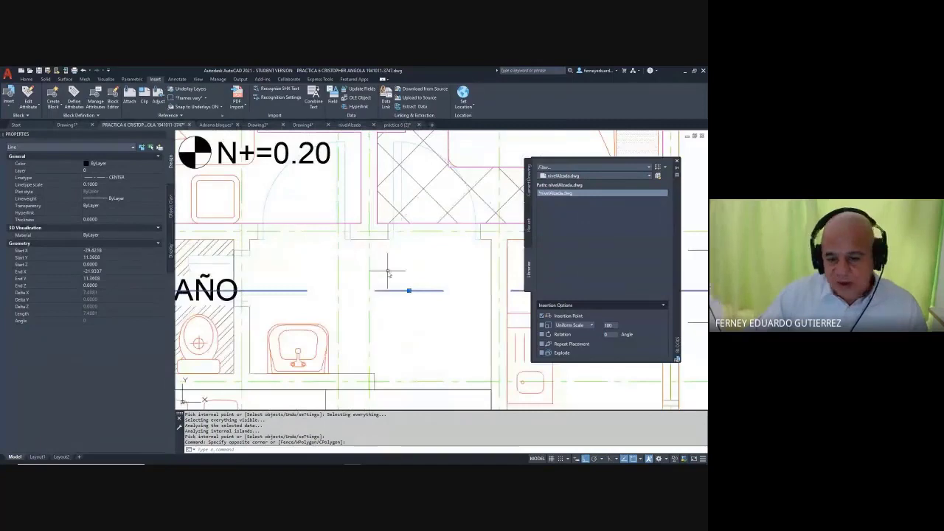
scroll(424, 272, "down", 4)
scroll(423, 276, "down", 4)
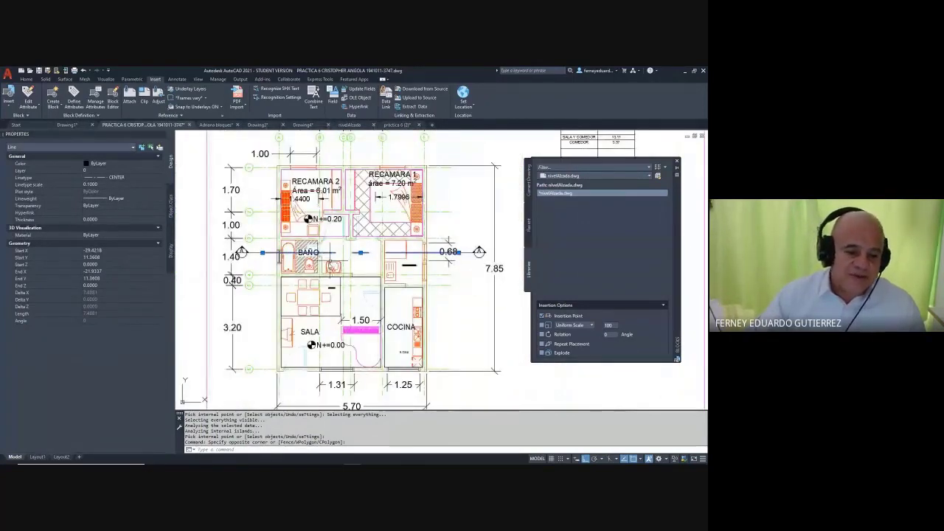
scroll(310, 254, "up", 4)
scroll(312, 239, "down", 2)
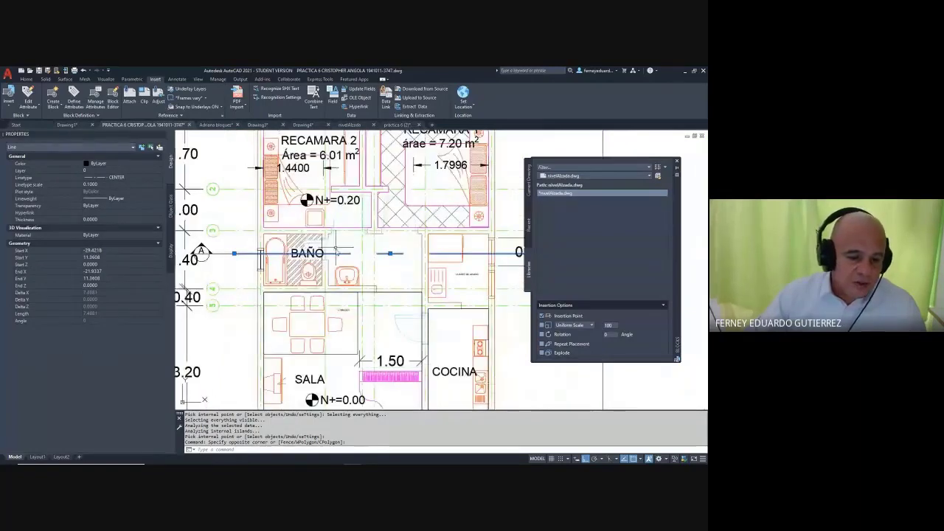
scroll(314, 245, "down", 5)
scroll(303, 245, "up", 2)
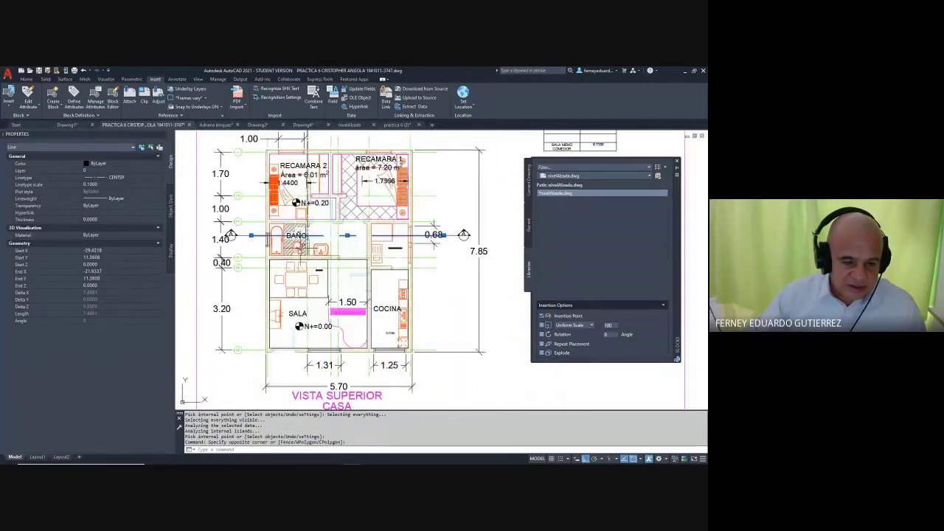
- Compare the doors drawn in section A with the bathroom and bedroom door openings along the section line on the plan
scroll(345, 250, "down", 5)
scroll(370, 292, "up", 5)
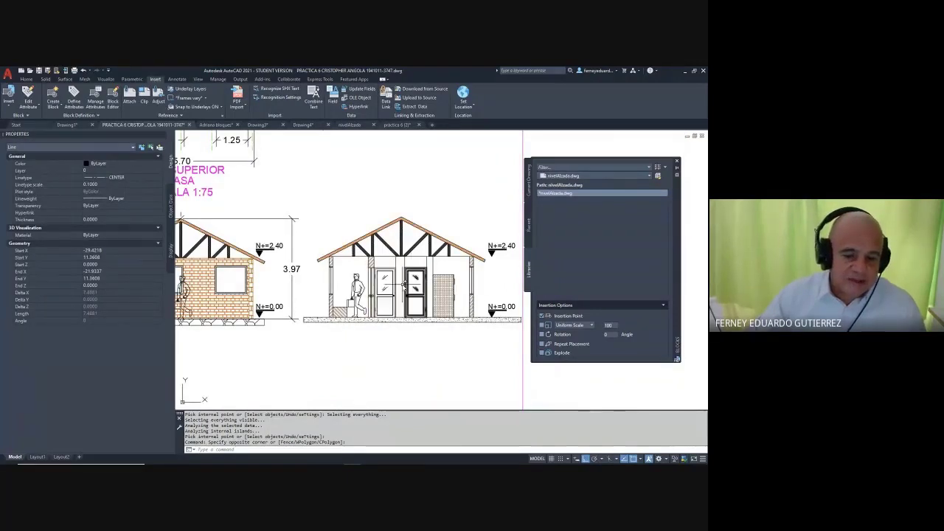
scroll(413, 298, "down", 5)
middle_click_drag(431, 270, 398, 295)
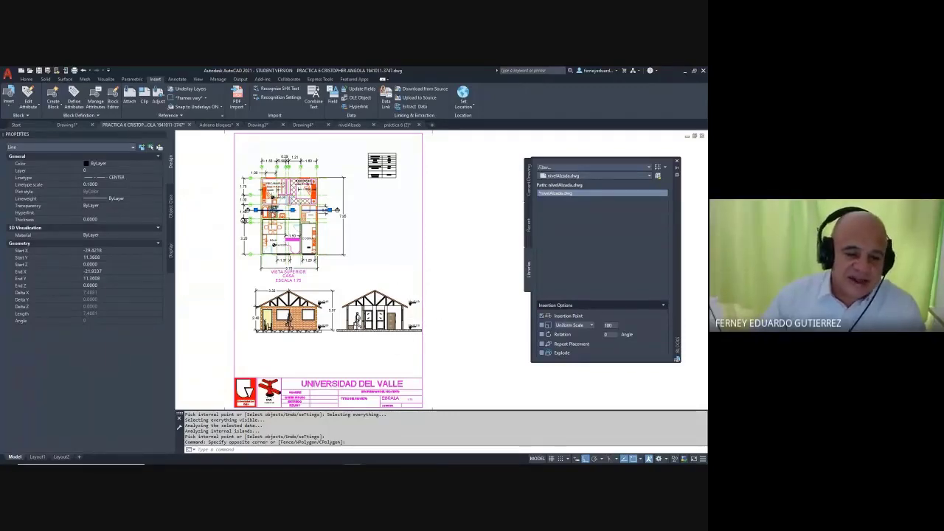
scroll(272, 211, "up", 6)
scroll(339, 214, "down", 4)
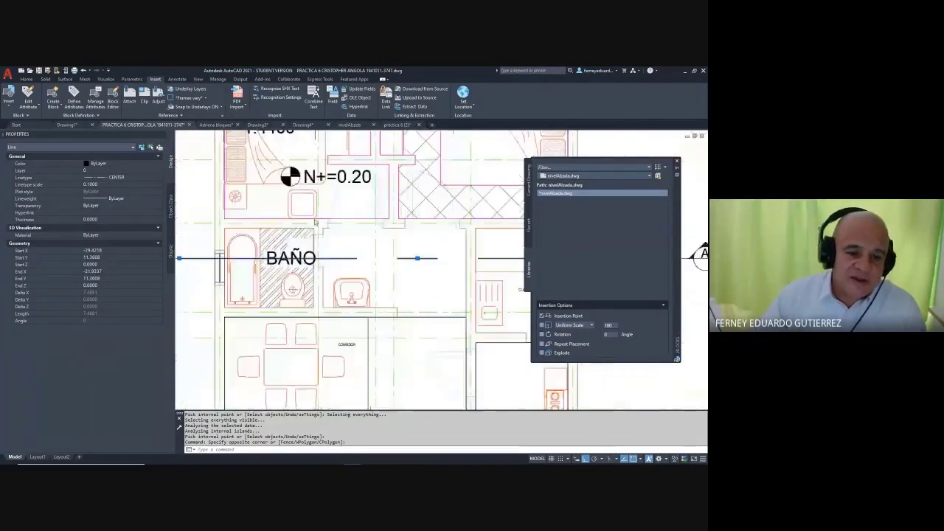
scroll(340, 210, "up", 4)
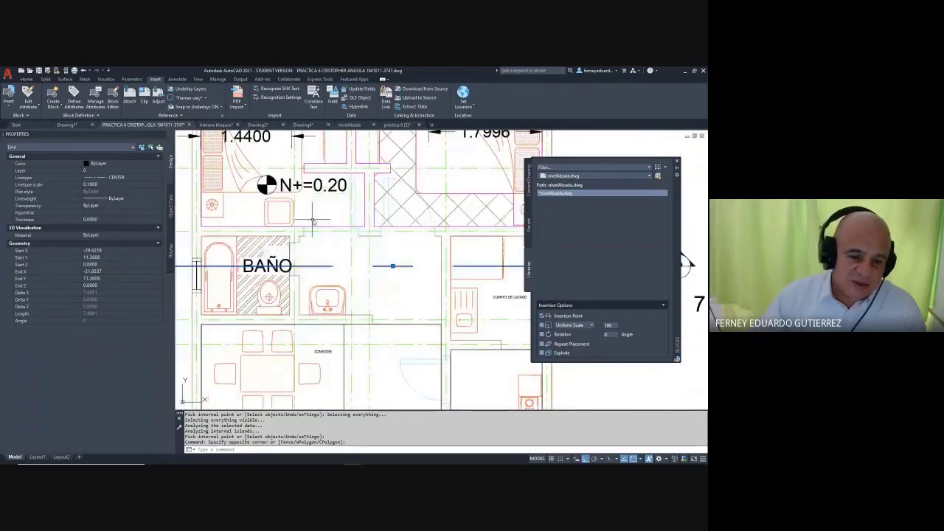
scroll(339, 207, "down", 8)
middle_click_drag(411, 307, 352, 250)
scroll(352, 249, "up", 2)
scroll(352, 250, "up", 3)
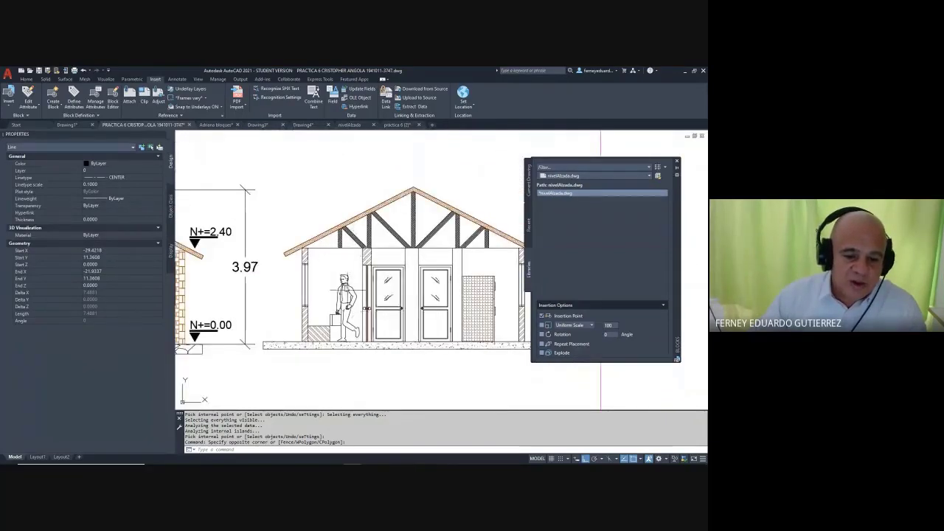
middle_click_drag(405, 293, 353, 270)
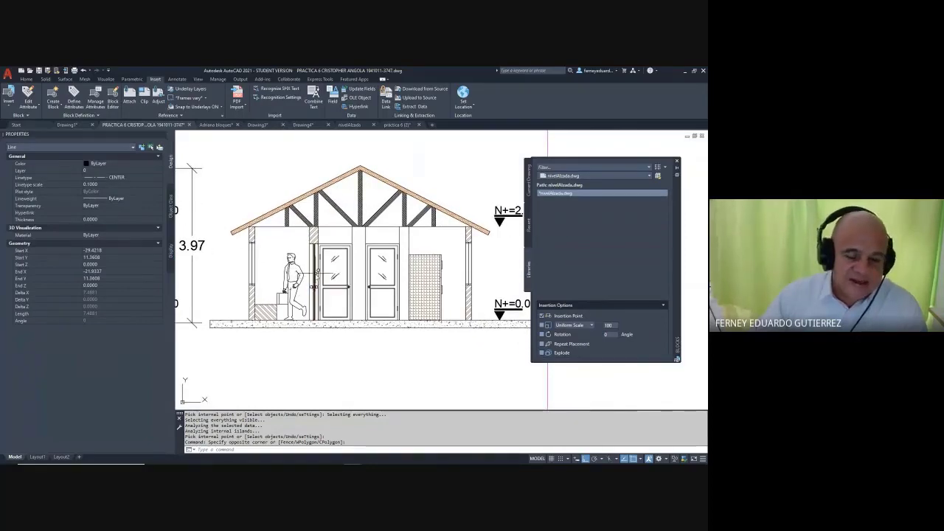
scroll(315, 275, "down", 2)
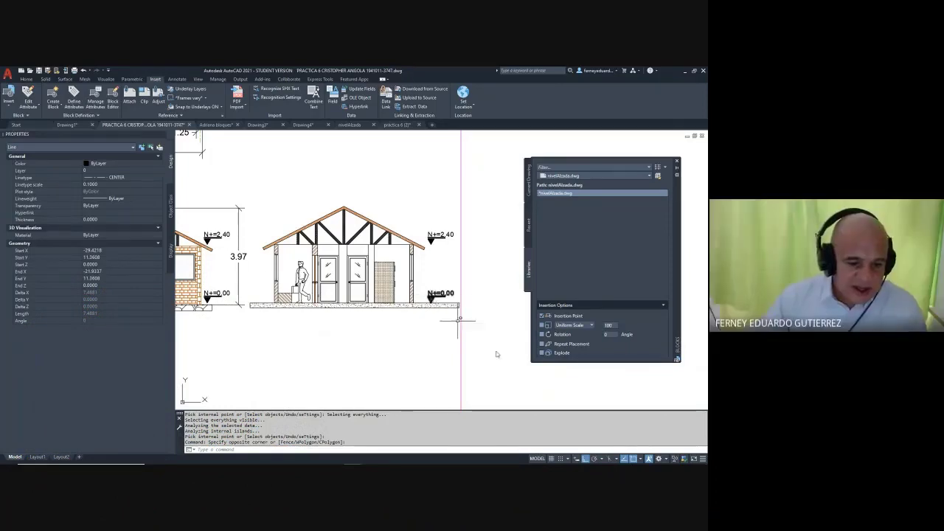
scroll(268, 271, "up", 3)
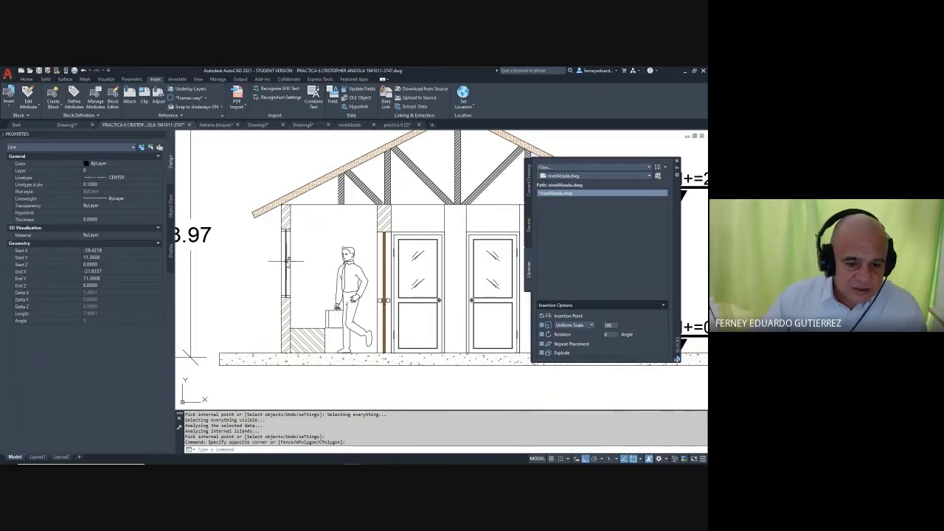
scroll(298, 260, "down", 4)
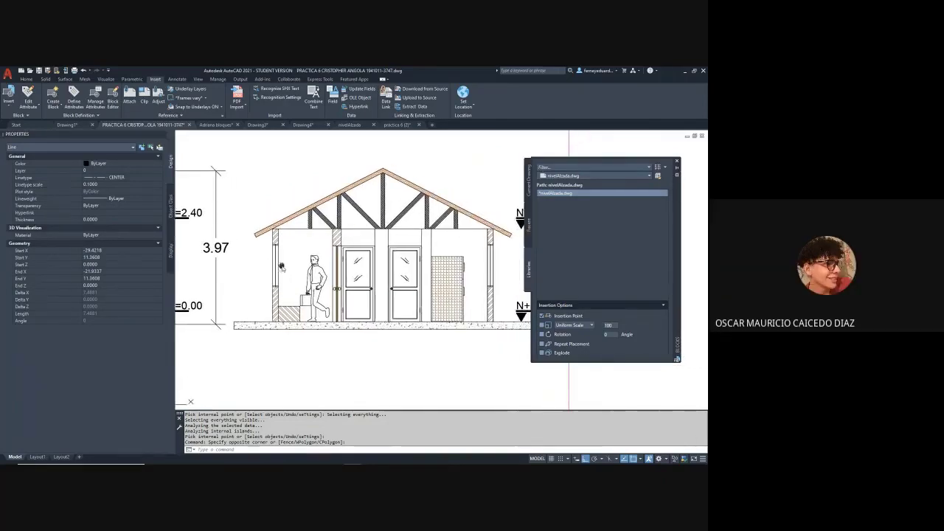
- Trim the glass lines of the bathroom-side cut window where they cross its sill frame in section A
scroll(280, 266, "up", 5)
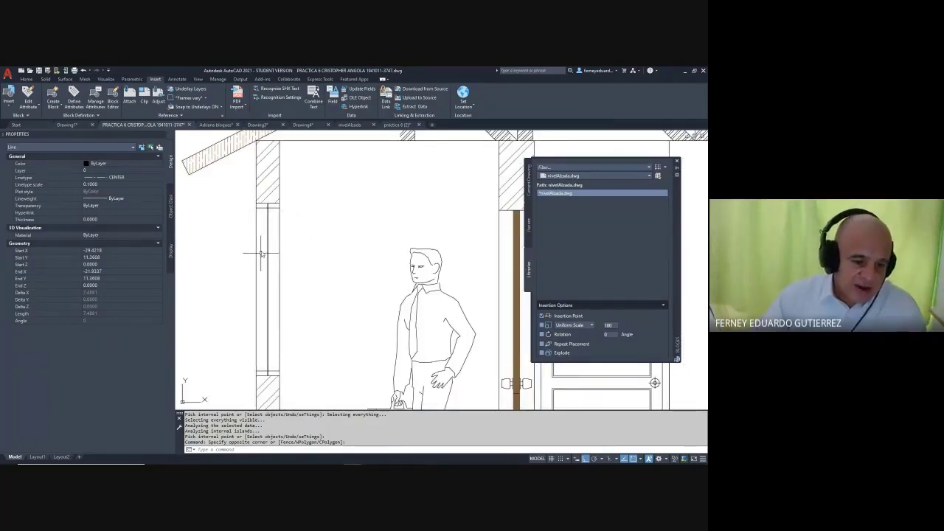
scroll(267, 278, "down", 3)
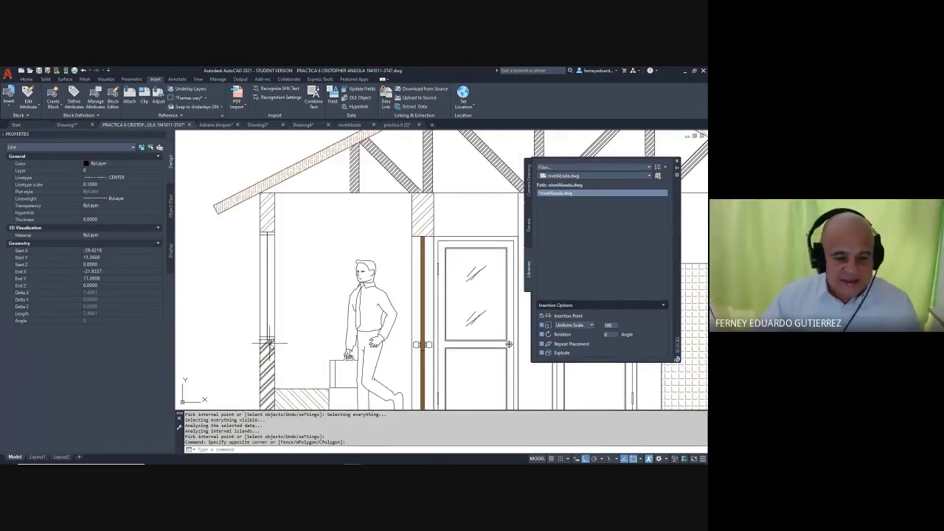
scroll(267, 326, "up", 4)
key("Escape")
key("Escape")
type("tr")
key("Return")
scroll(260, 308, "up", 3)
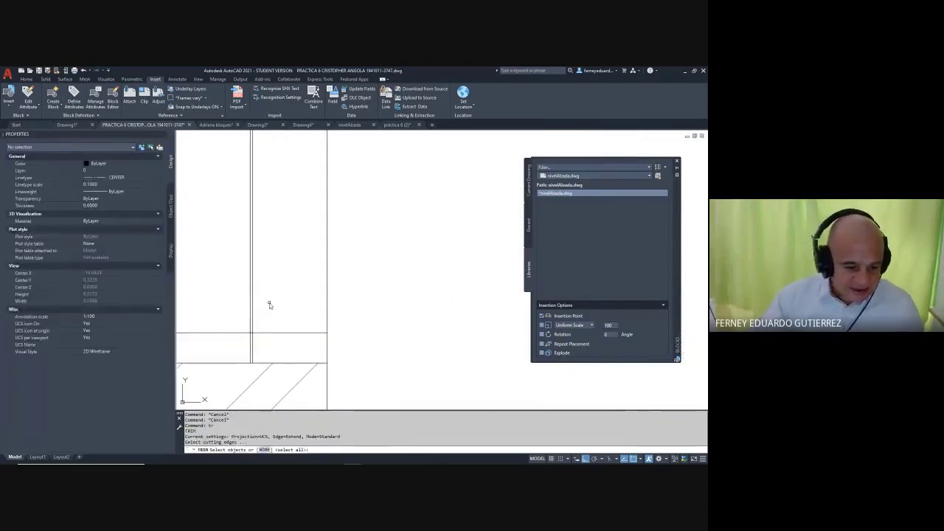
left_click(270, 306)
left_click(271, 340)
key("Return")
key("Escape")
key("Escape")
key("Escape")
key("Escape")
scroll(270, 342, "down", 3)
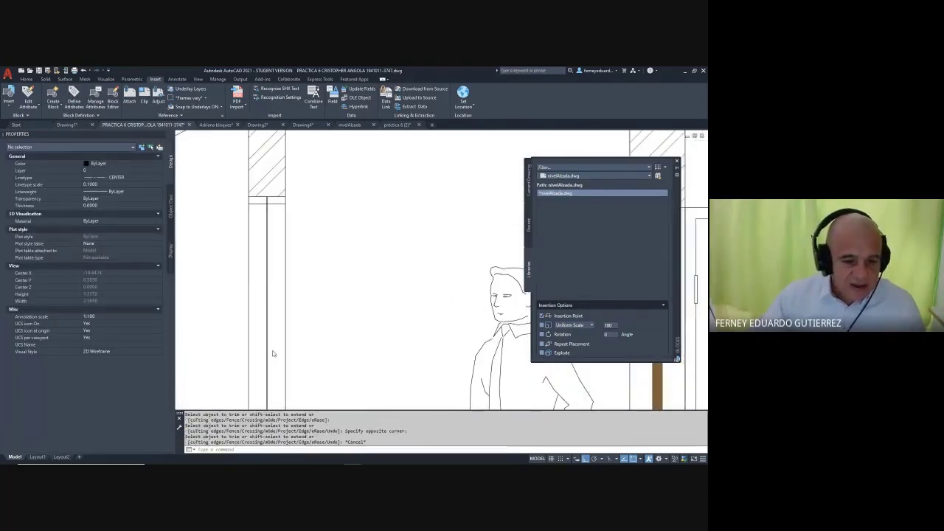
- Try to trim the glass lines inside the head frame of the bathroom-side cut window
type("tr")
key("Return")
scroll(267, 209, "up", 2)
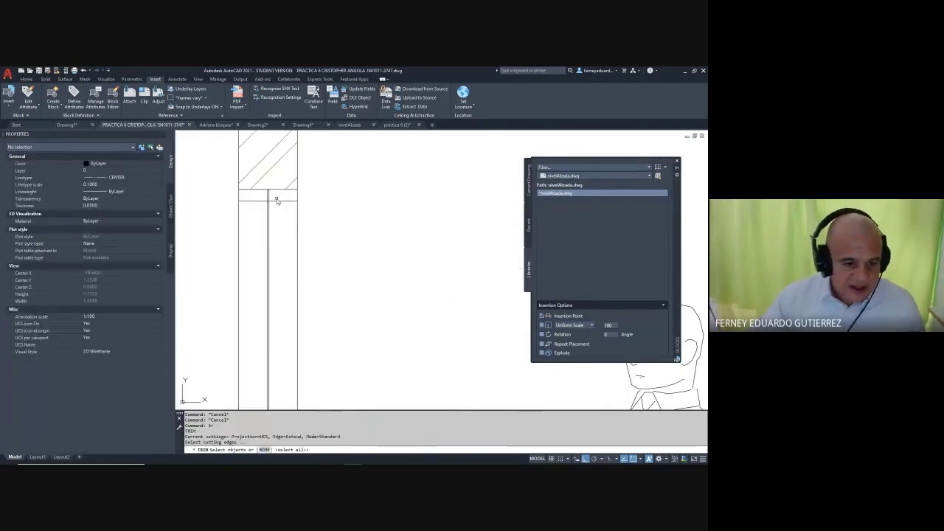
left_click(277, 203)
left_click(278, 196)
key("Return")
left_click(275, 193)
left_click(279, 196)
key("Escape")
key("Escape")
scroll(274, 194, "down", 2)
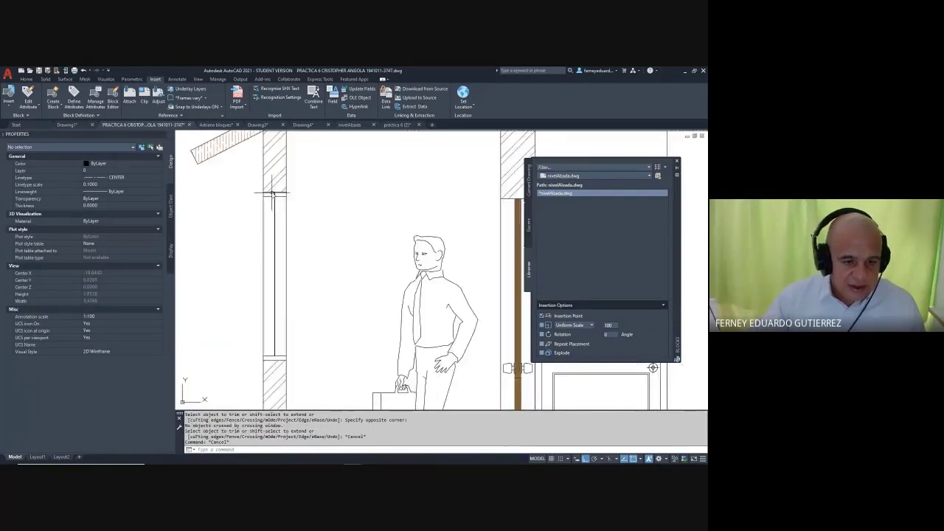
- Trim the bathroom-side window's glass lines back to the lower edge of its head frame
scroll(272, 194, "up", 3)
key("Escape")
key("Escape")
key("Return")
left_click(304, 200)
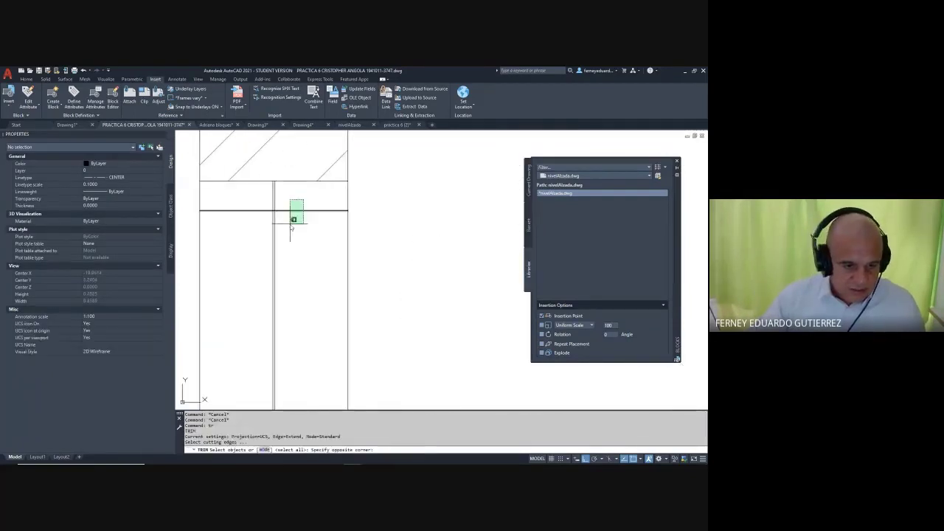
left_click(292, 219)
key("Return")
left_click(284, 202)
left_click(279, 202)
key("Escape")
scroll(310, 191, "down", 2)
scroll(308, 204, "down", 5)
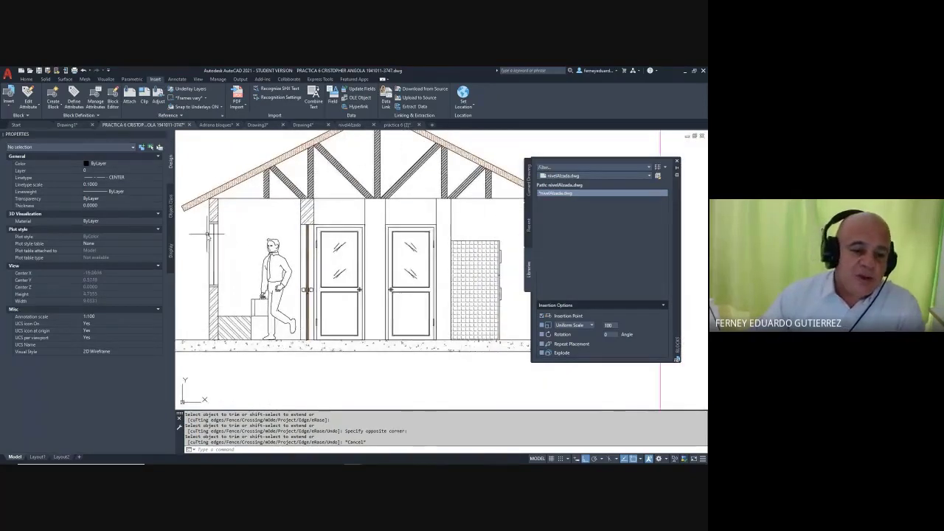
- Hatch the head and sill frame strips of the bathroom-side cut window
scroll(219, 260, "up", 4)
scroll(221, 221, "up", 2)
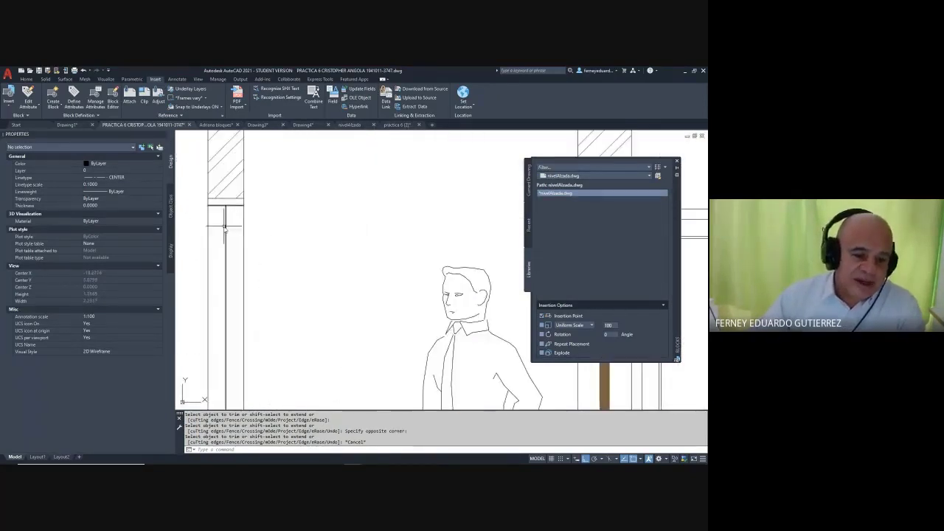
scroll(231, 235, "down", 1)
scroll(221, 209, "up", 3)
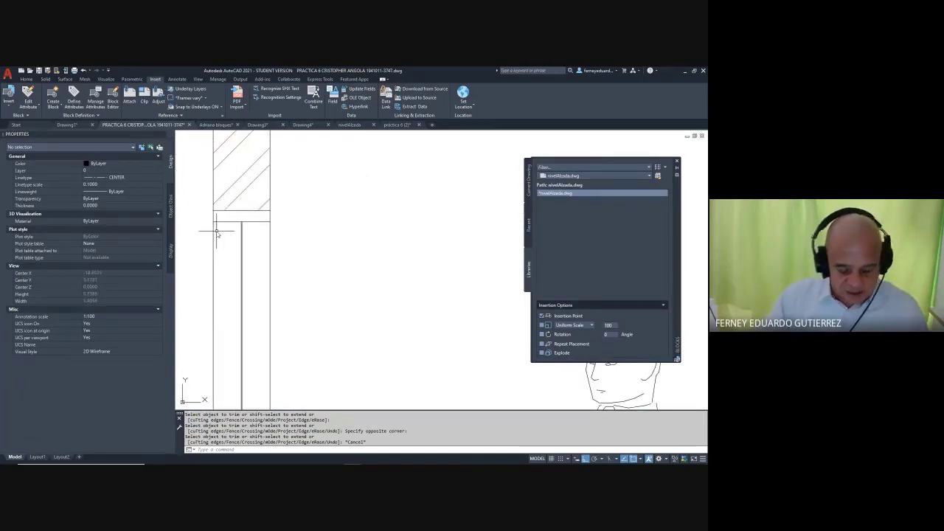
key("Return")
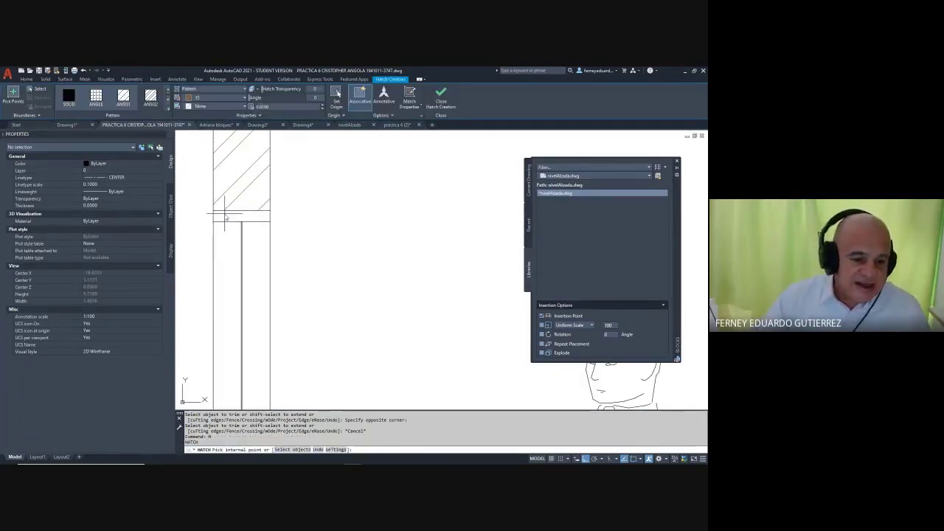
left_click(225, 216)
scroll(265, 196, "down", 6)
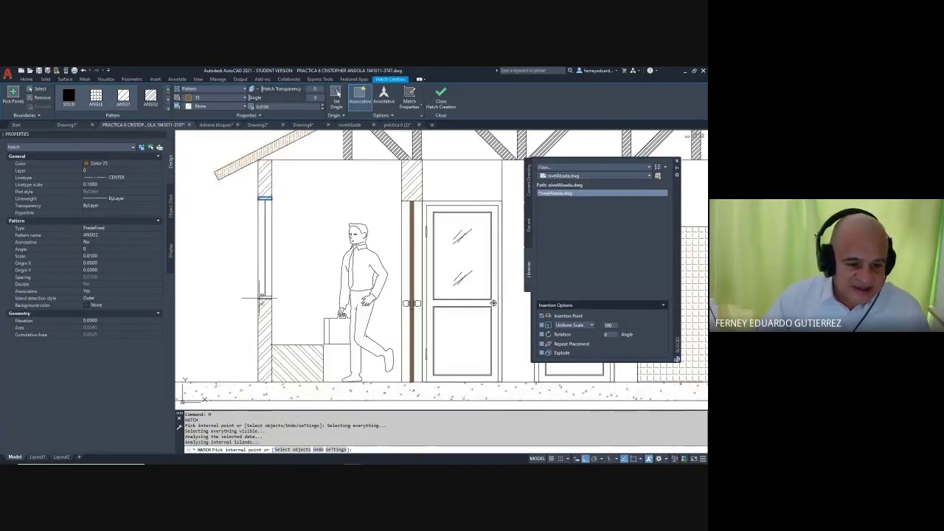
key("Return")
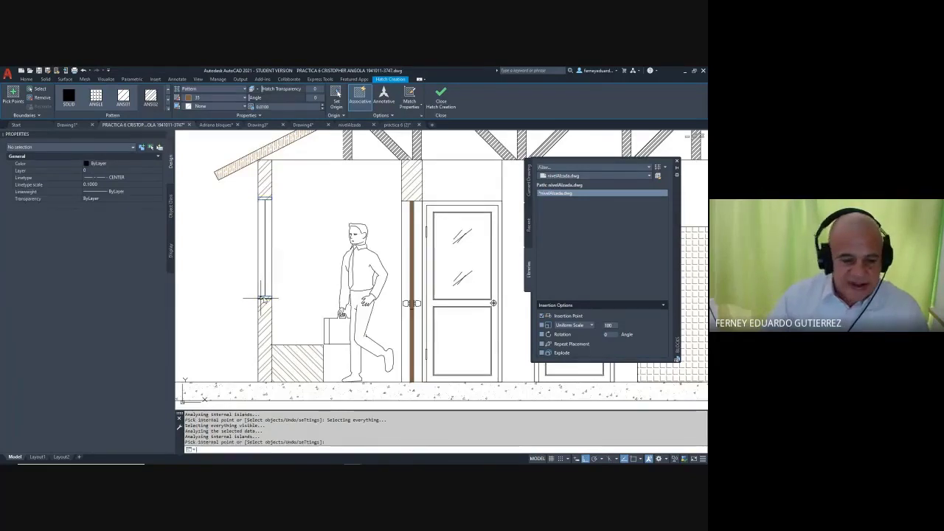
- Change the hatch of the bathroom-side window's head and sill frames to the SOLID pattern
scroll(263, 299, "up", 4)
left_click(269, 303)
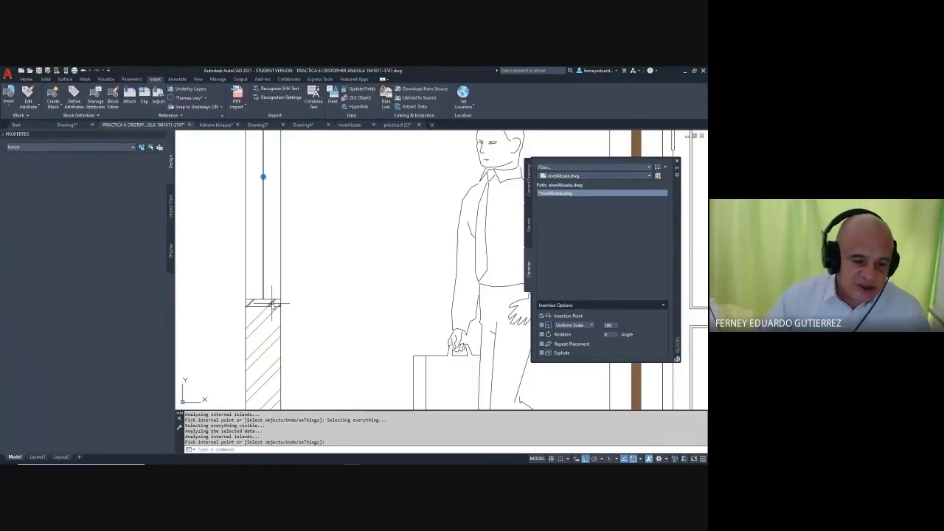
left_click(69, 95)
scroll(428, 309, "down", 5)
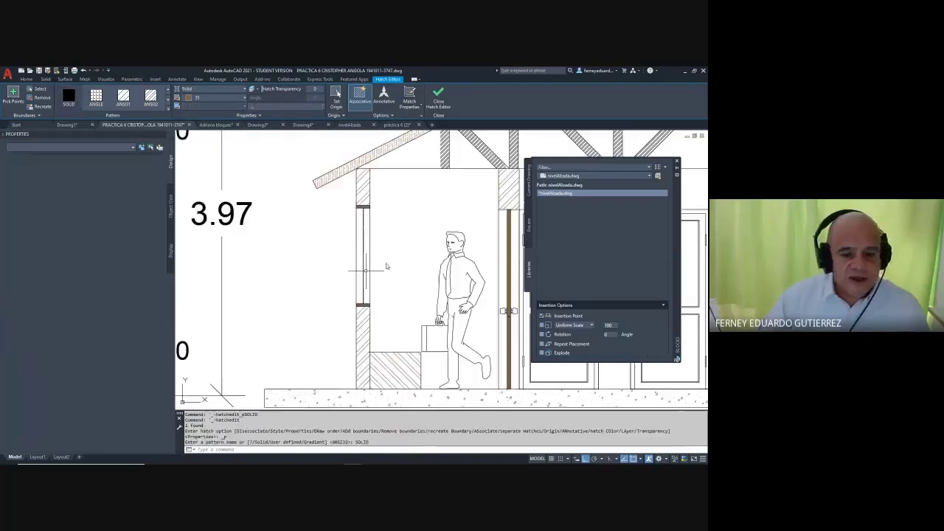
key("Escape")
key("Escape")
- Delete the cut window from the laundry-side exterior wall, keeping the wall pieces above and below it
middle_click_drag(411, 247, 302, 243)
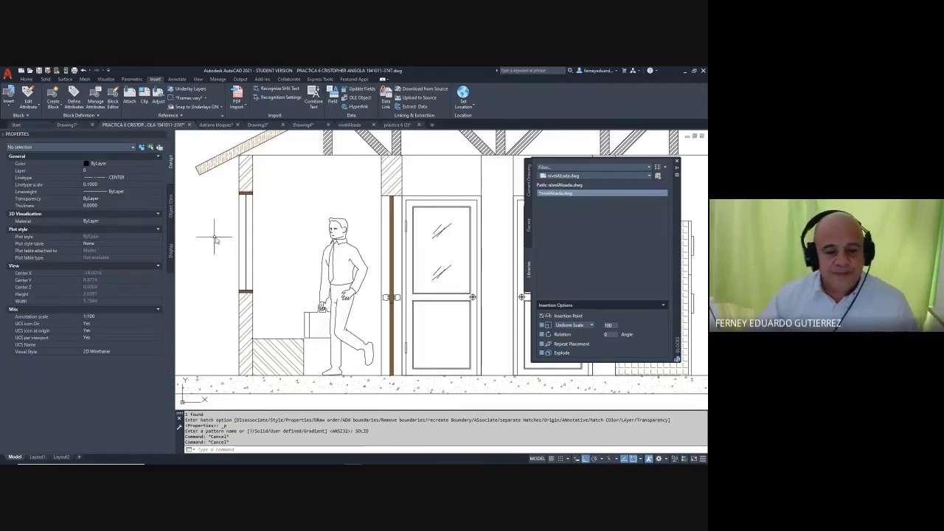
scroll(215, 237, "down", 1)
middle_click_drag(347, 254, 305, 249)
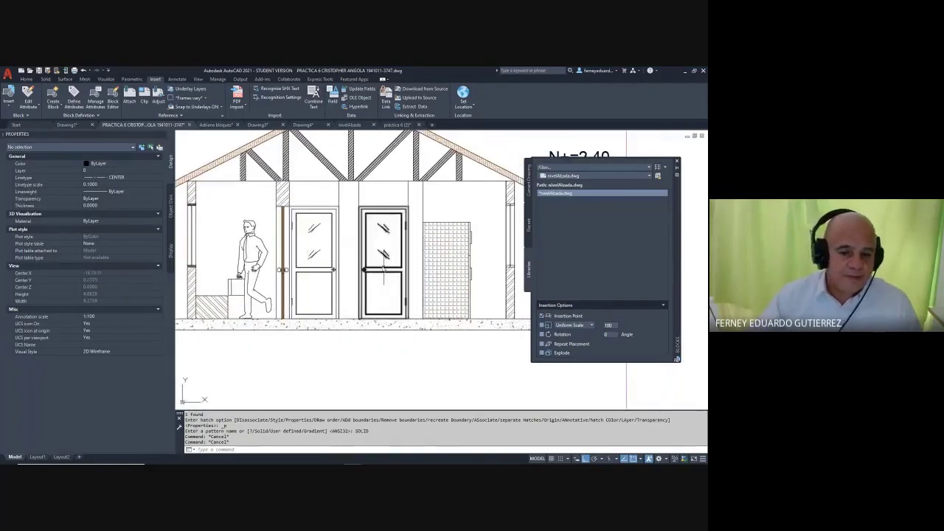
middle_click_drag(383, 270, 374, 265)
middle_click_drag(435, 222, 401, 214)
left_click(453, 188)
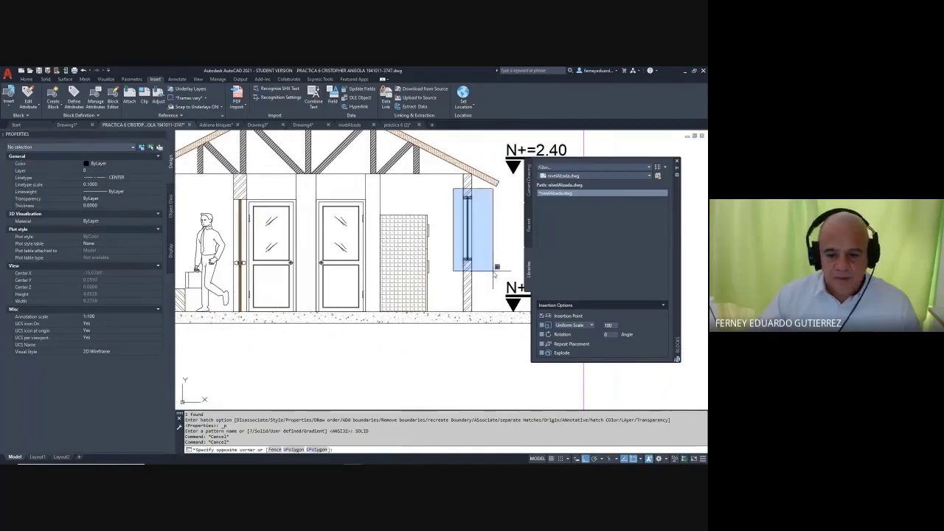
left_click(494, 272)
key("Delete")
key("Escape")
scroll(476, 272, "down", 2)
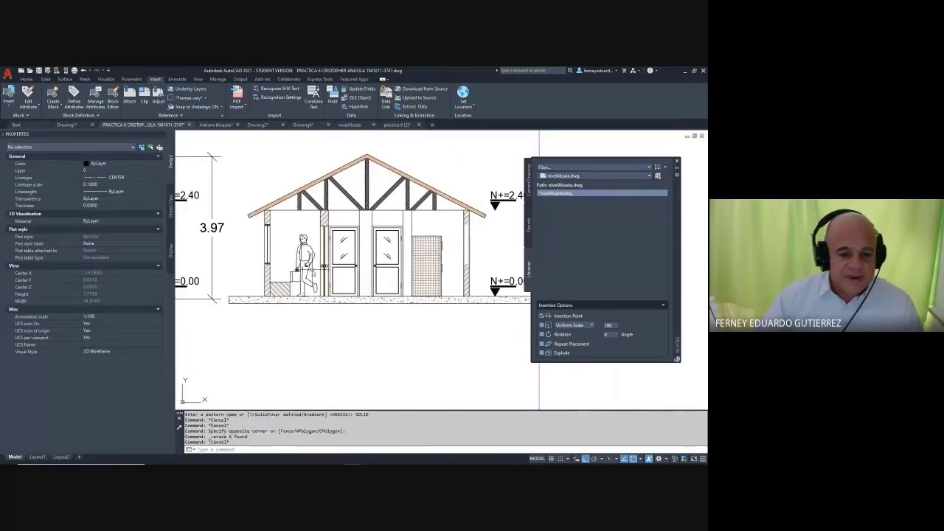
- Copy the solid-framed cut window from the bathroom-side wall into the laundry-side wall, using the outer wall bases as reference points
key("Escape")
type("cp")
key("Return")
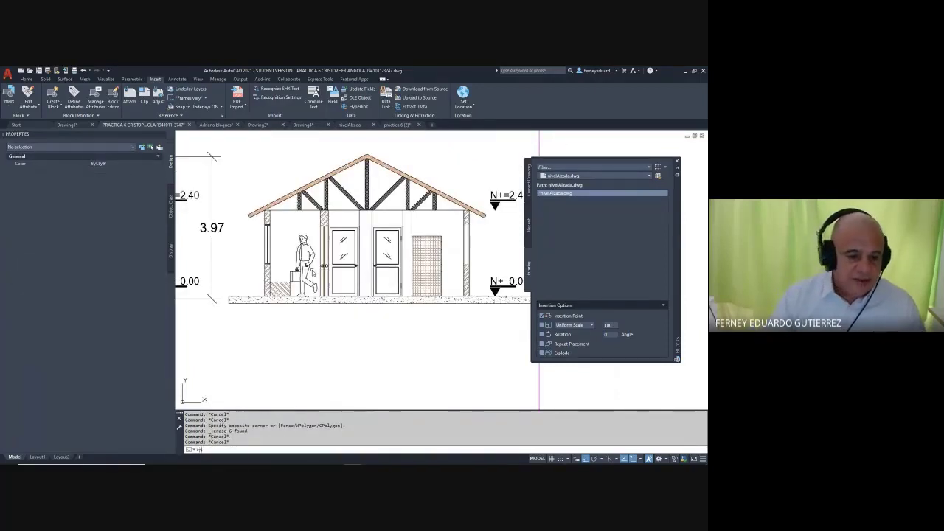
left_click(261, 222)
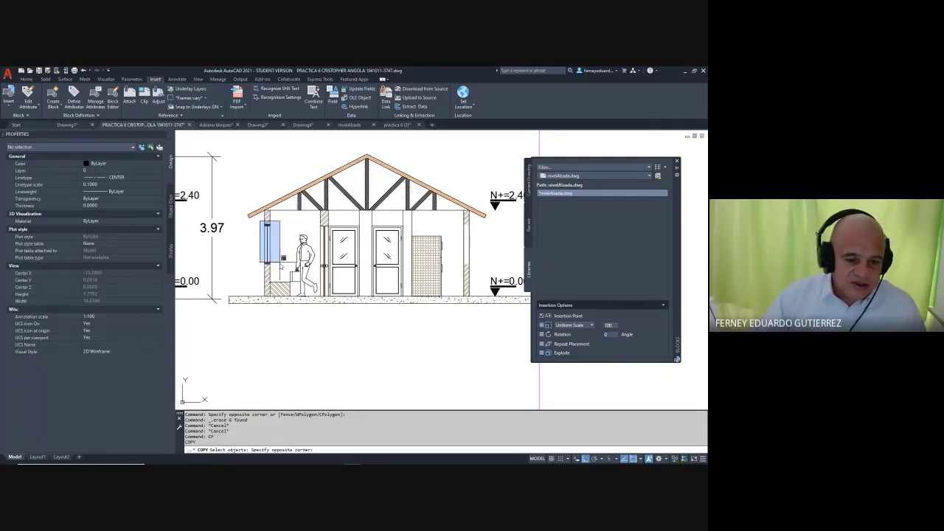
left_click(283, 271)
key("Return")
scroll(264, 299, "up", 4)
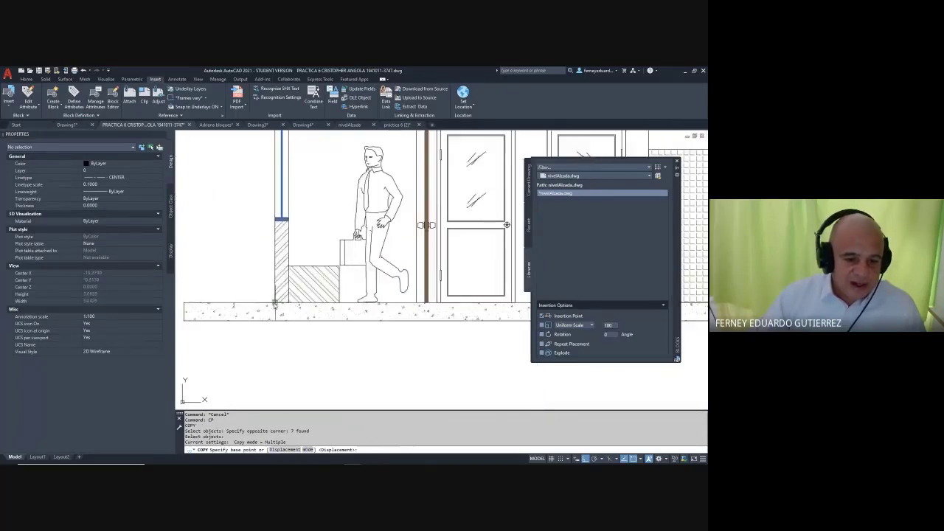
left_click(275, 303)
scroll(273, 295, "down", 3)
scroll(365, 292, "up", 4)
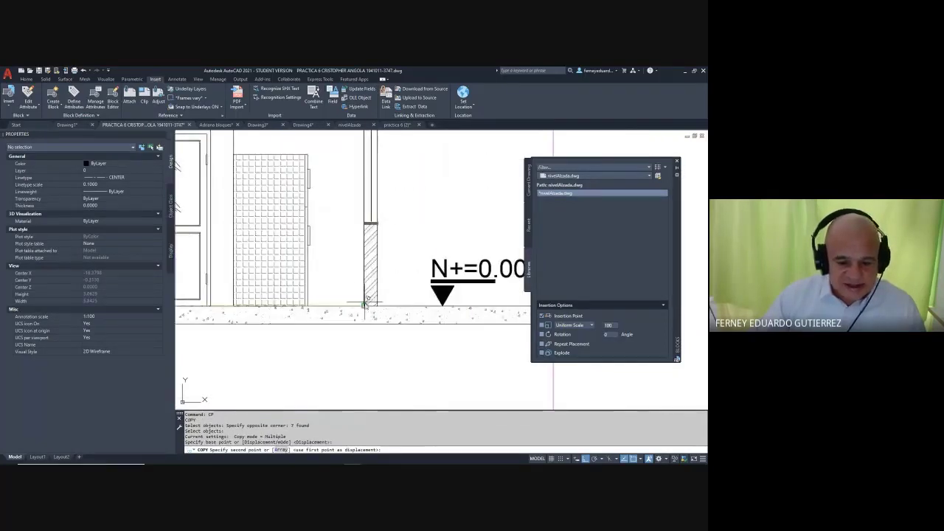
left_click(365, 304)
key("Escape")
key("Escape")
- Close the object properties palette and save the drawing
scroll(376, 280, "down", 5)
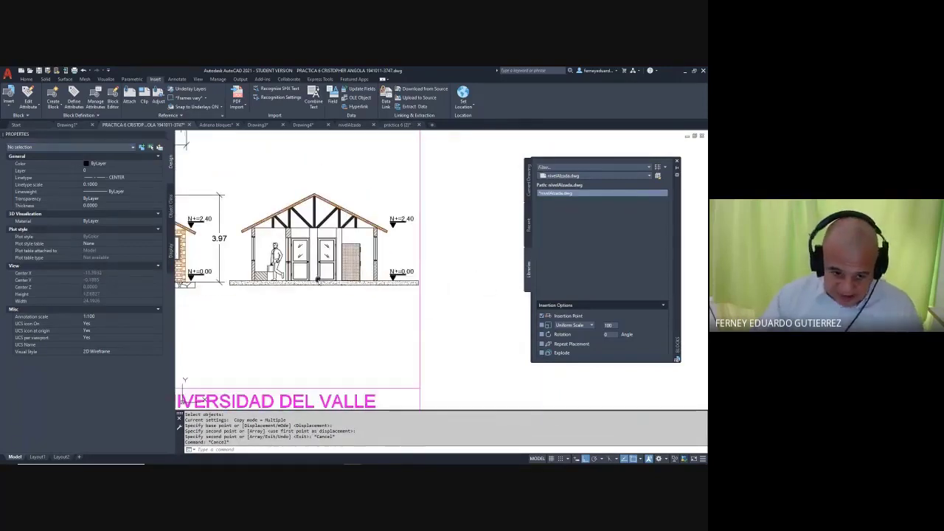
middle_click_drag(318, 280, 384, 291)
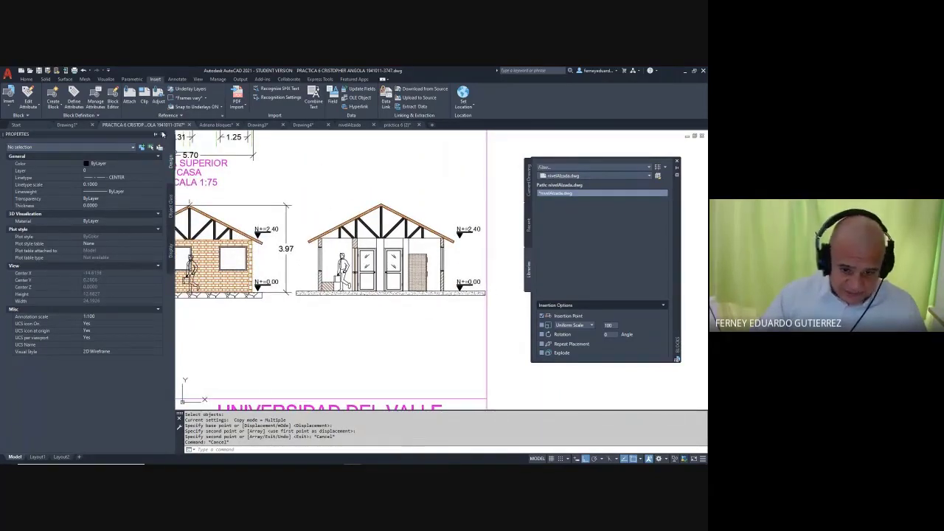
left_click(163, 136)
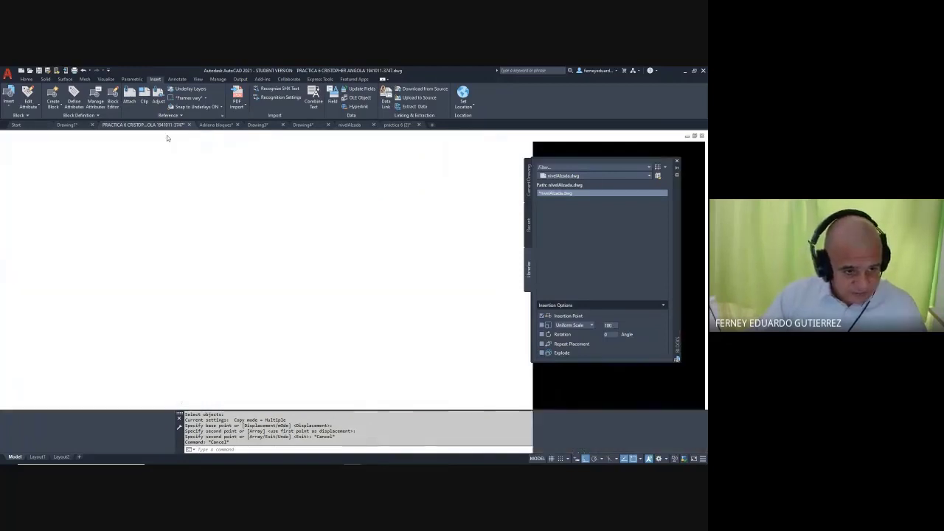
middle_click_drag(322, 218, 336, 255)
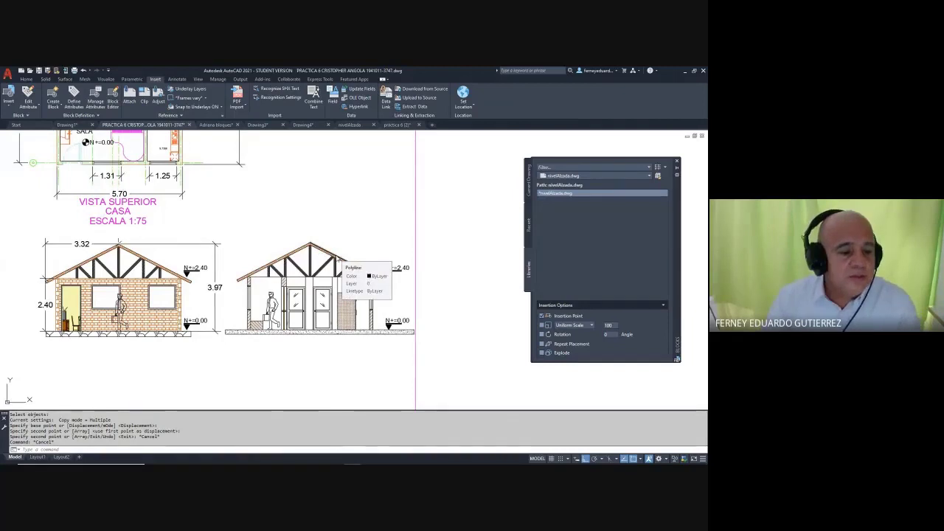
key("ctrl+s")
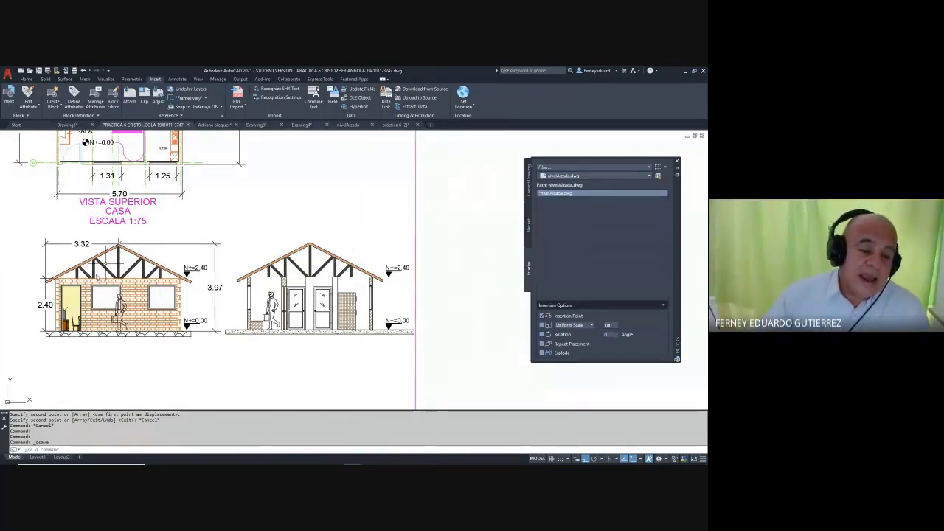
middle_click_drag(132, 273, 195, 275)
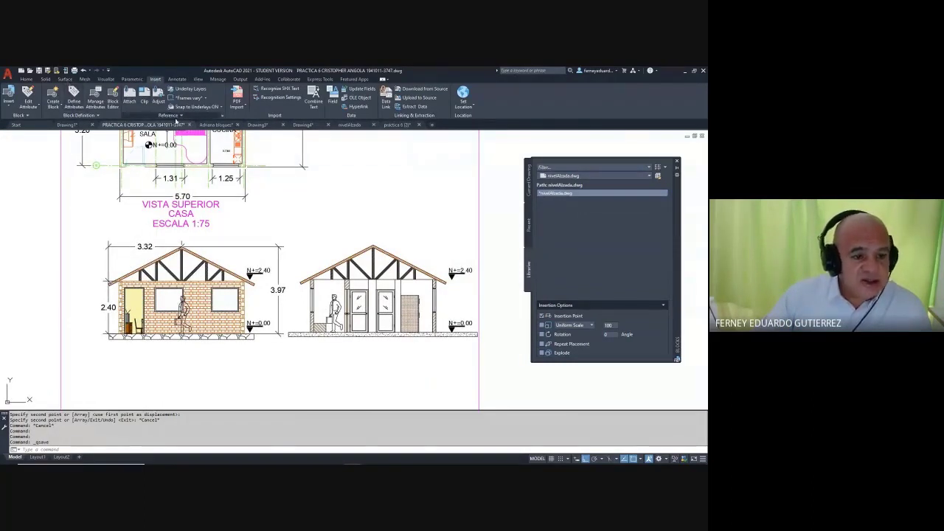
left_click(177, 79)
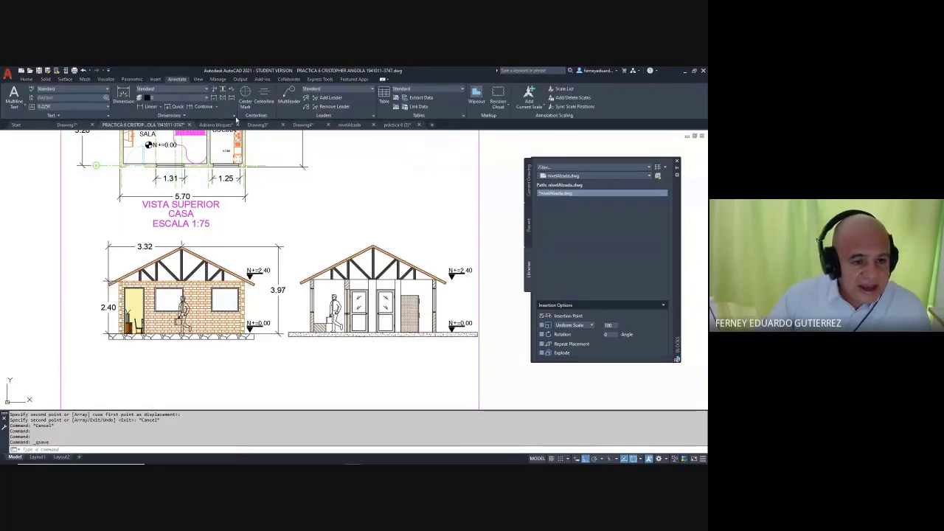
left_click(235, 118)
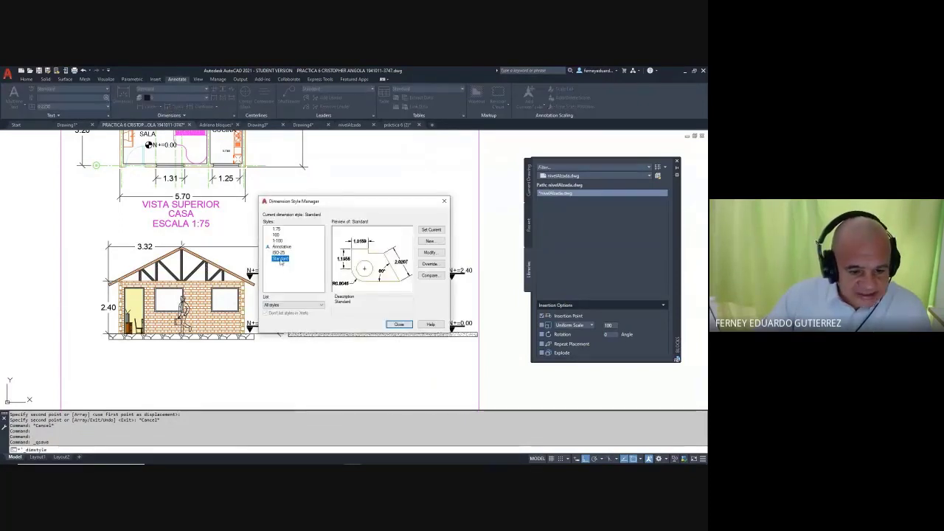
key("Escape")
key("Escape")
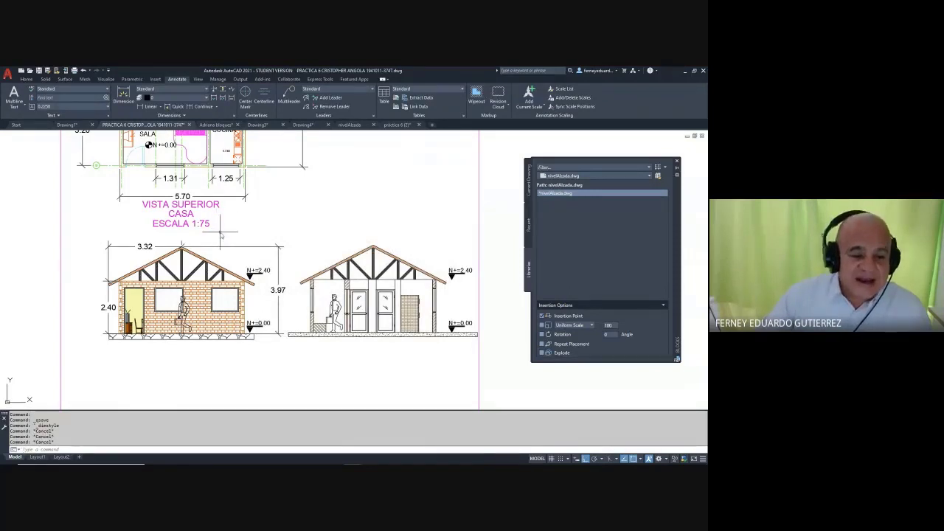
scroll(219, 232, "down", 4)
left_click(330, 313)
left_click(325, 322)
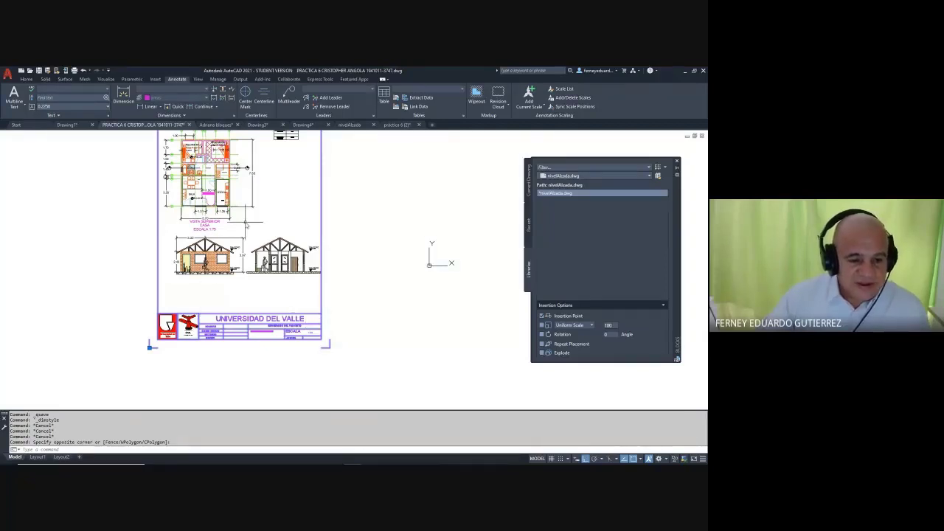
key("Escape")
key("Escape")
- Change the scale line of the VISTA SUPERIOR CASA title to ESCALA 1:100
middle_click_drag(219, 229, 219, 262)
scroll(219, 262, "up", 2)
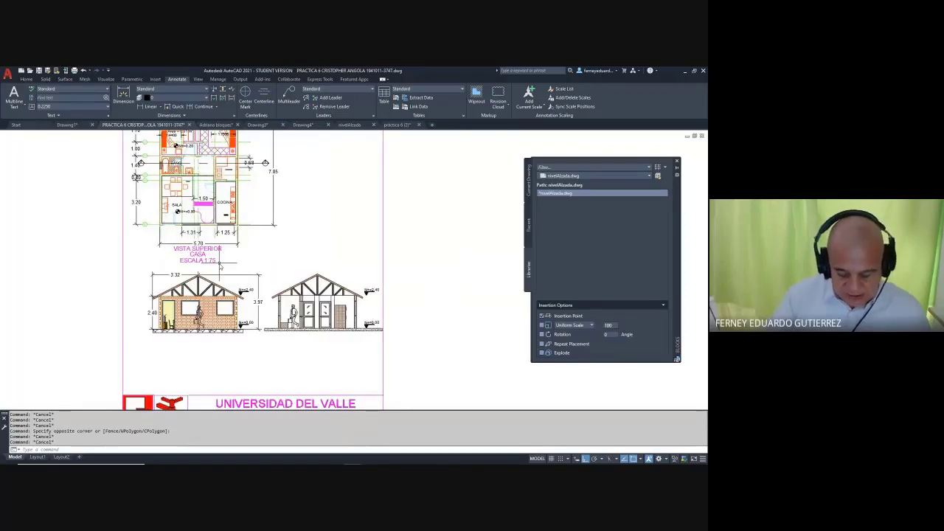
scroll(217, 262, "up", 6)
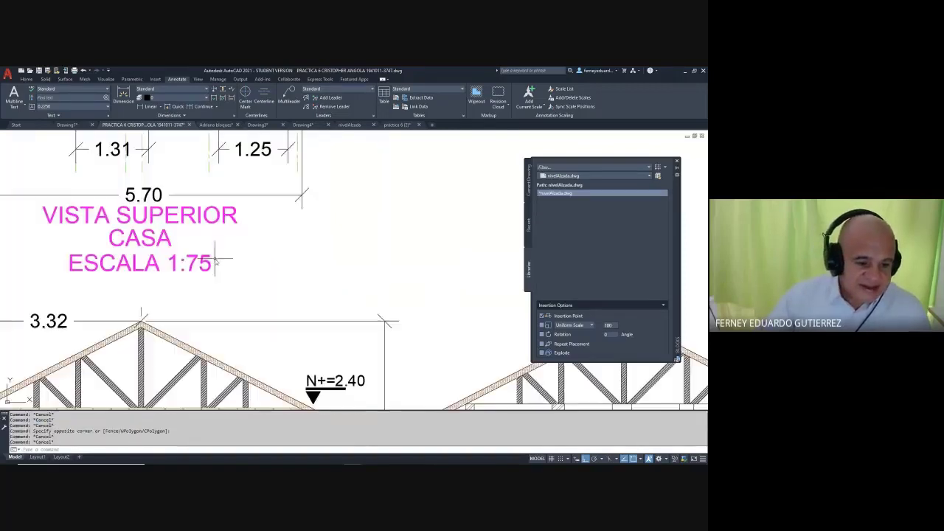
double_click(209, 266)
left_click_drag(186, 264, 223, 266)
type("100")
left_click(295, 275)
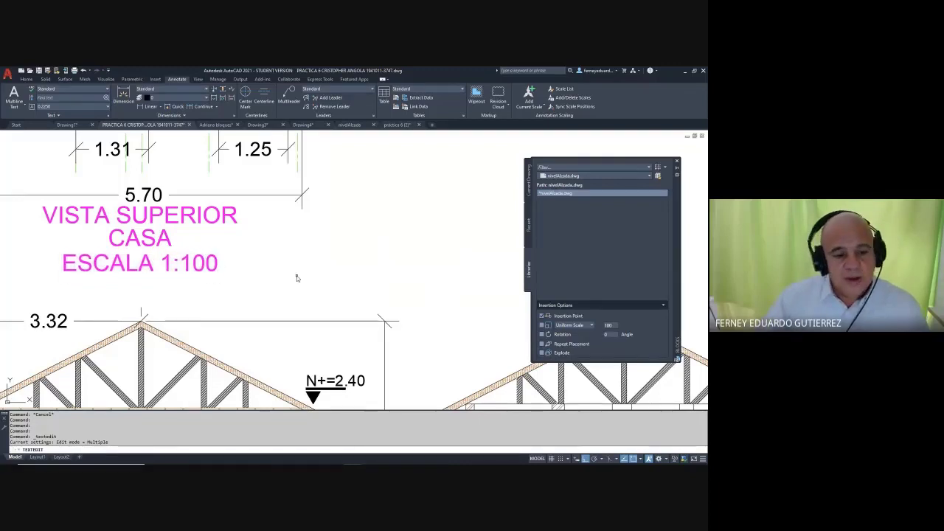
key("Escape")
- Copy the ESCALA 1:100 text from the floor plan title horizontally across to just above the house section
scroll(264, 255, "down", 3)
type("cp")
key("Return")
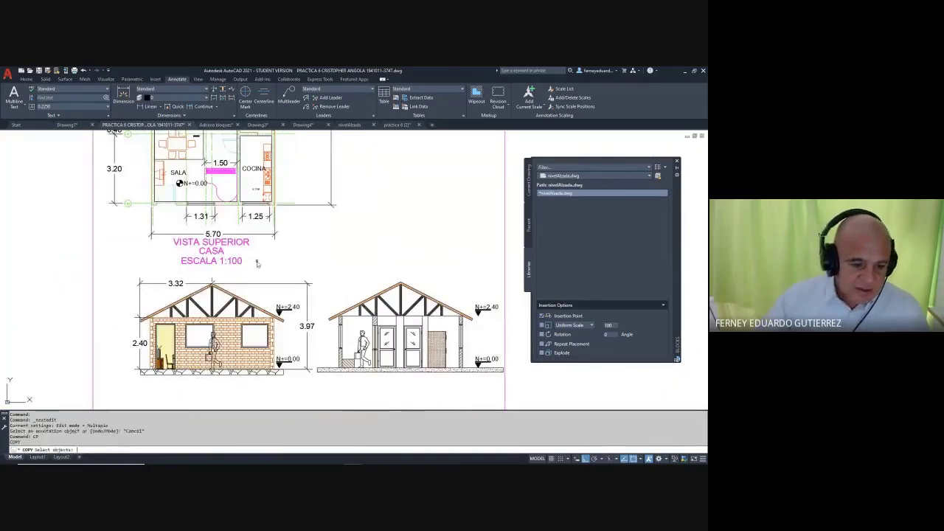
left_click(239, 270)
key("Return")
left_click(222, 260)
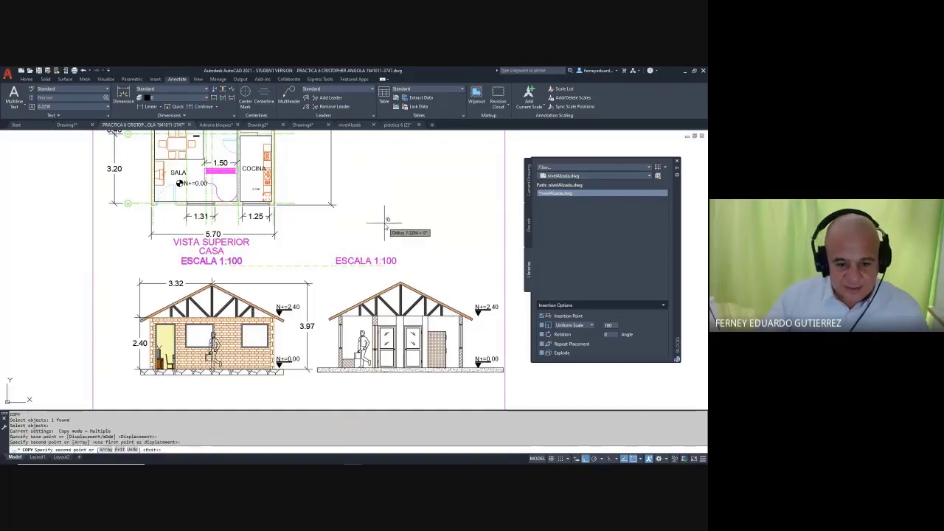
left_click(377, 254)
key("Escape")
- Clear the existing wording from the copied text above the house section, leaving it open for a new title
double_click(385, 262)
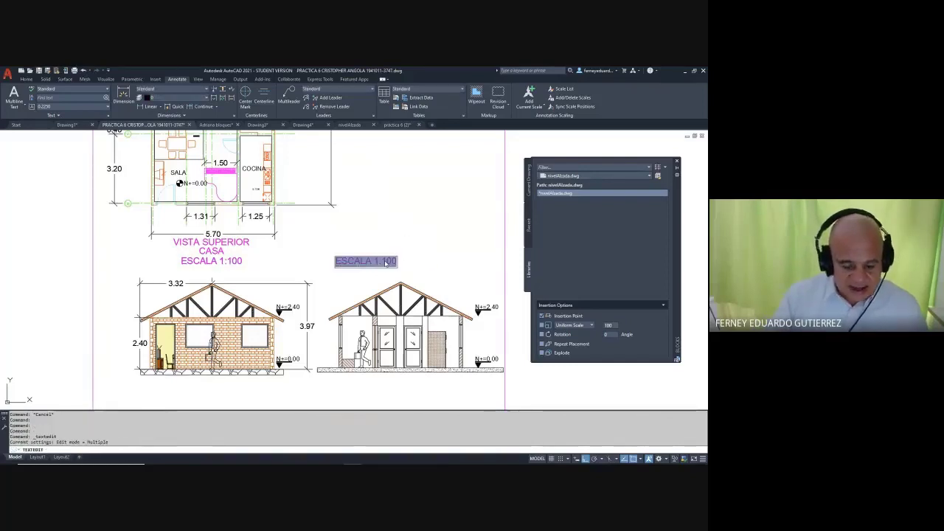
type("escala")
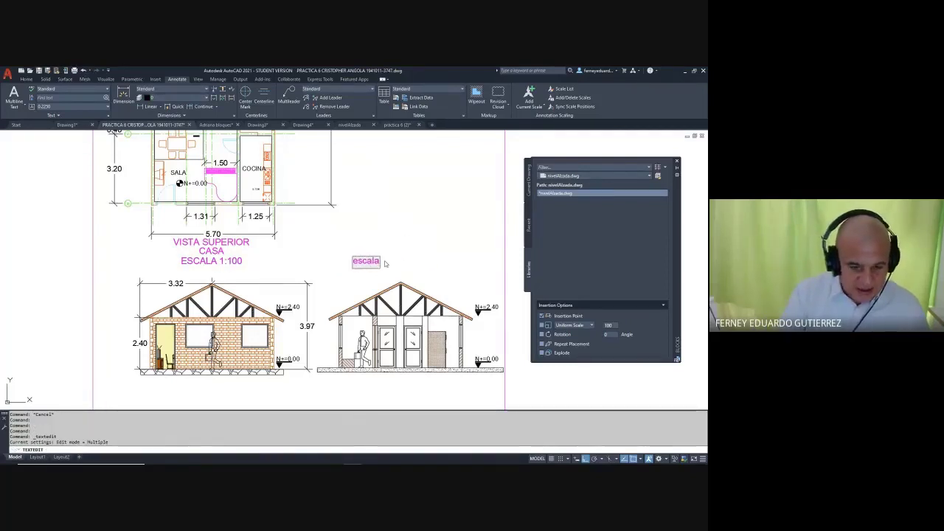
key("BackSpace")
key("BackSpace")
key("BackSpace")
key("BackSpace")
key("BackSpace")
key("BackSpace")
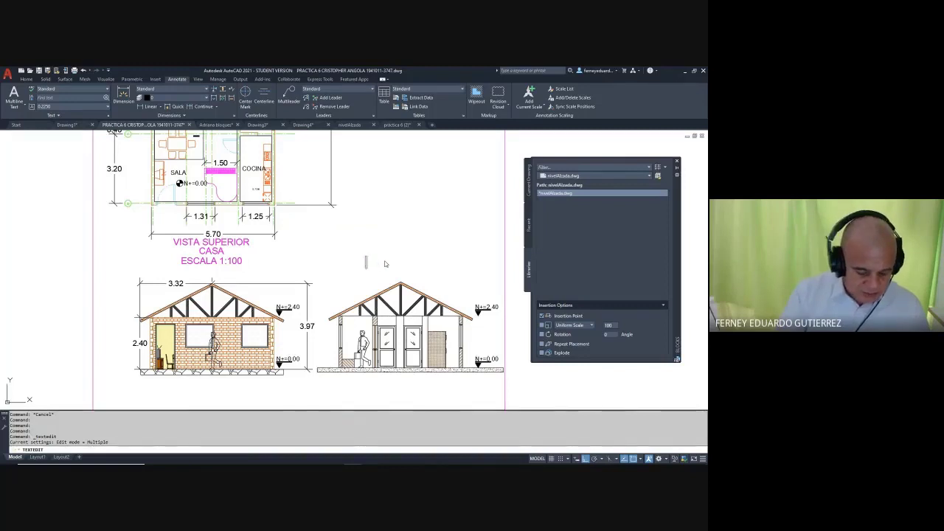